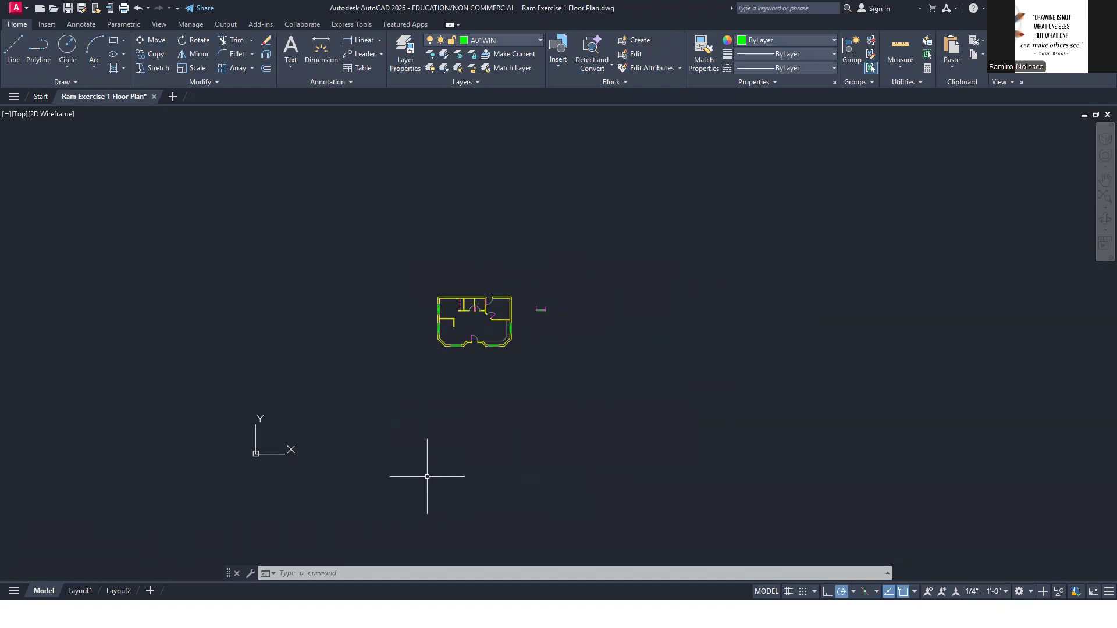
Open the page setup of Layout1 for editing and set its printer to Microsoft Print to PDF
click(86, 590)
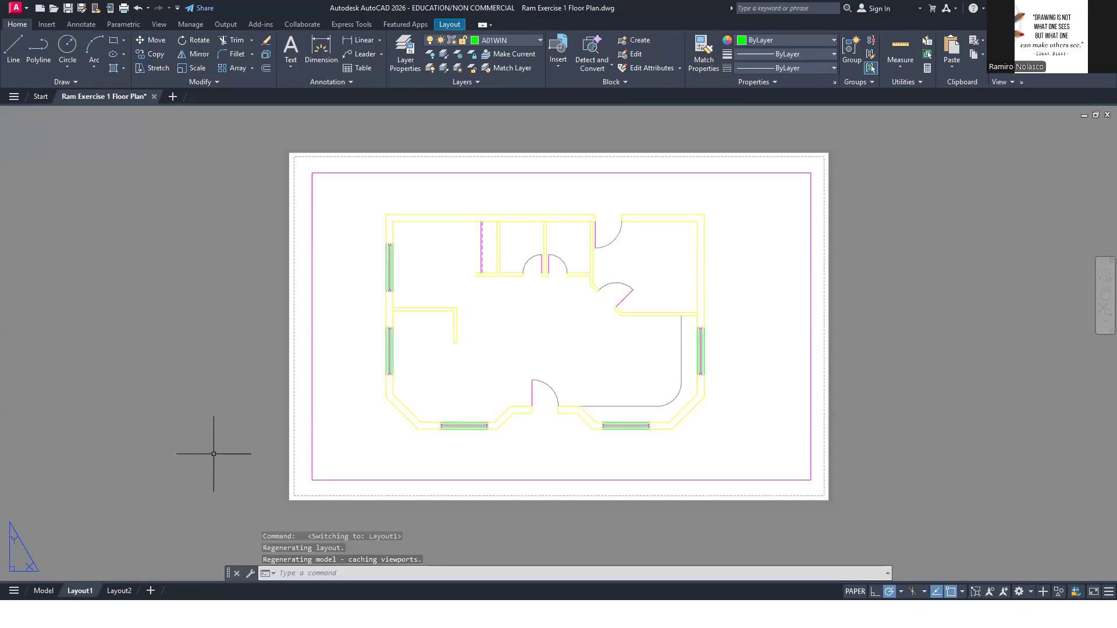
right_click(83, 593)
click(176, 433)
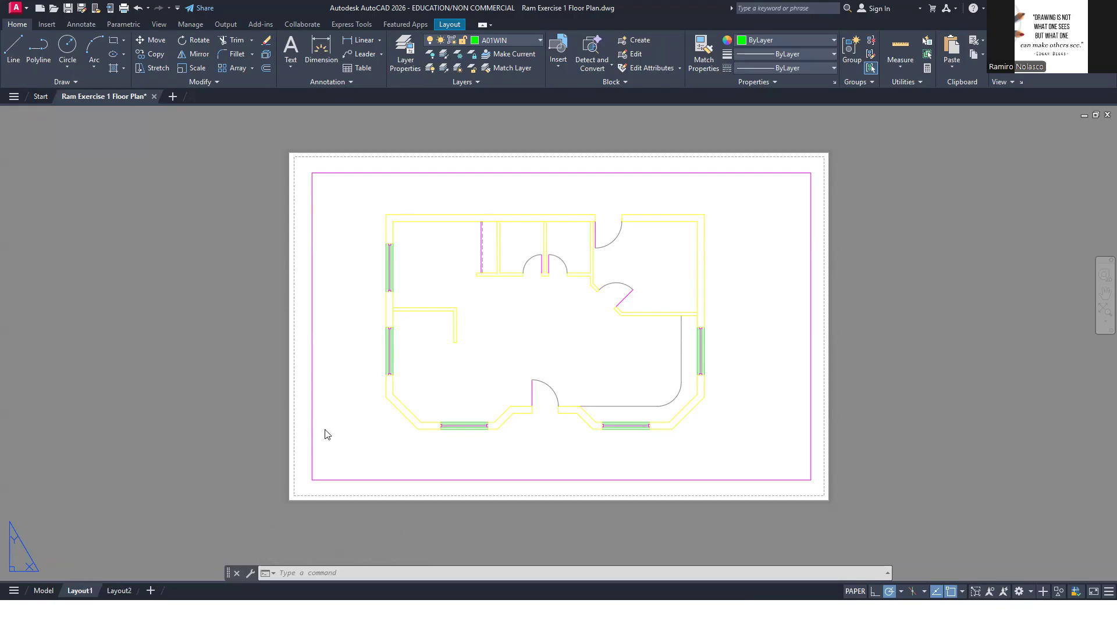
click(642, 299)
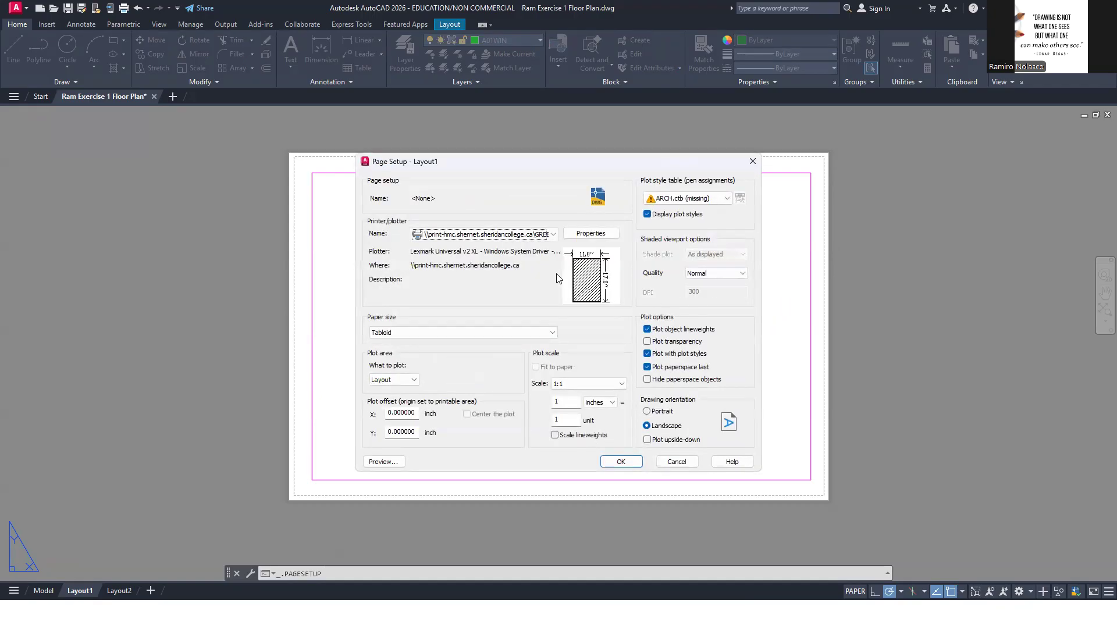
click(553, 234)
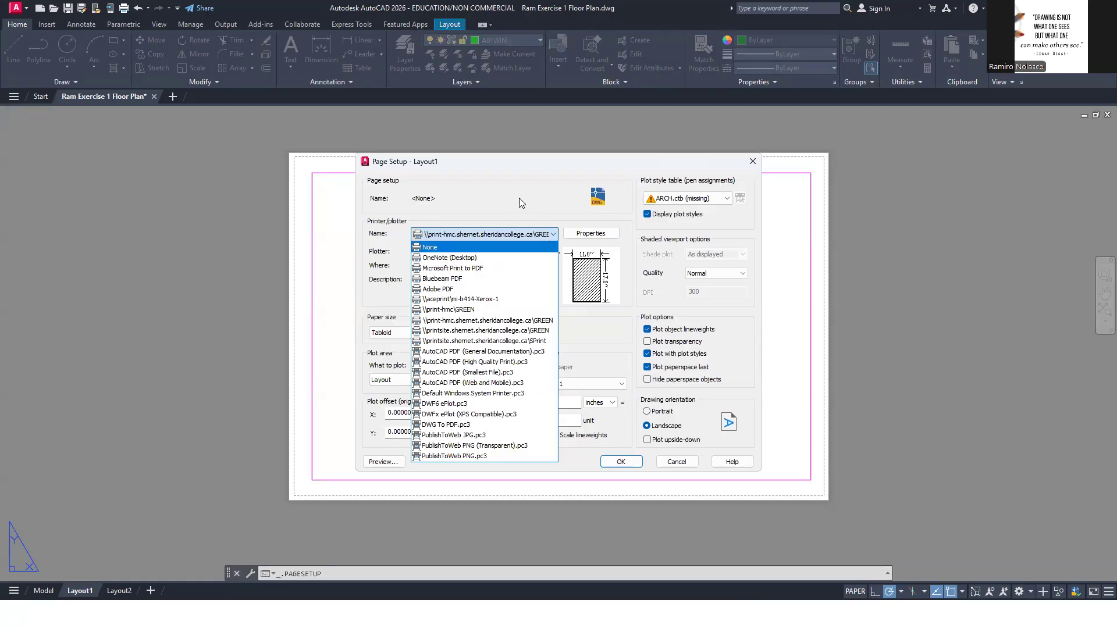
click(495, 273)
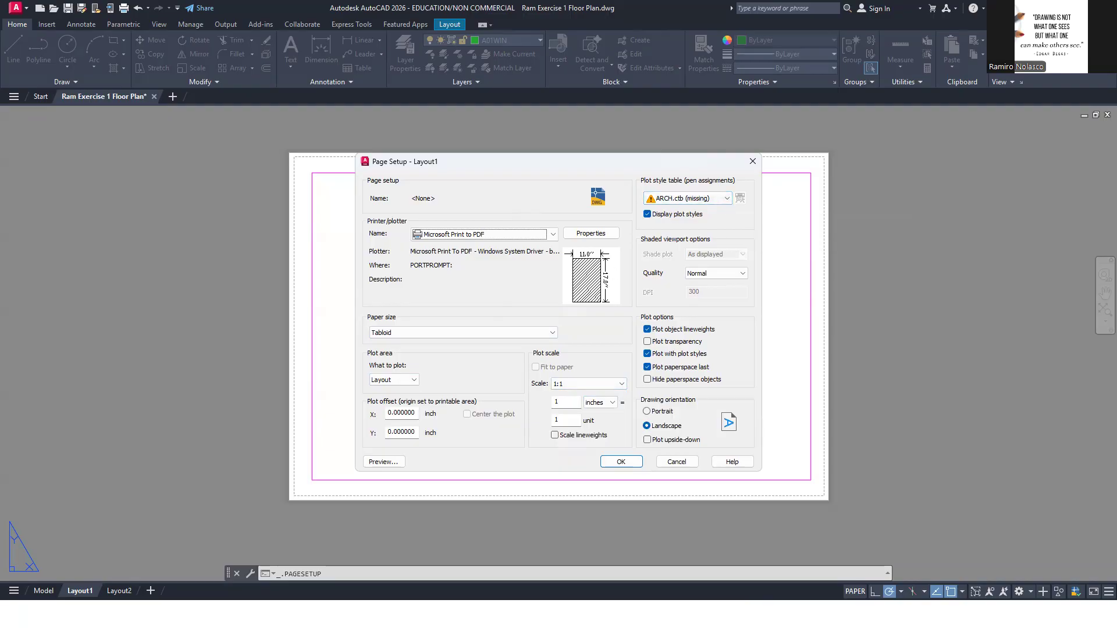
Switch to the course site in the browser and display the full WEEK 1 topic list down to the CTB files
key(alt)
key(alt+Tab)
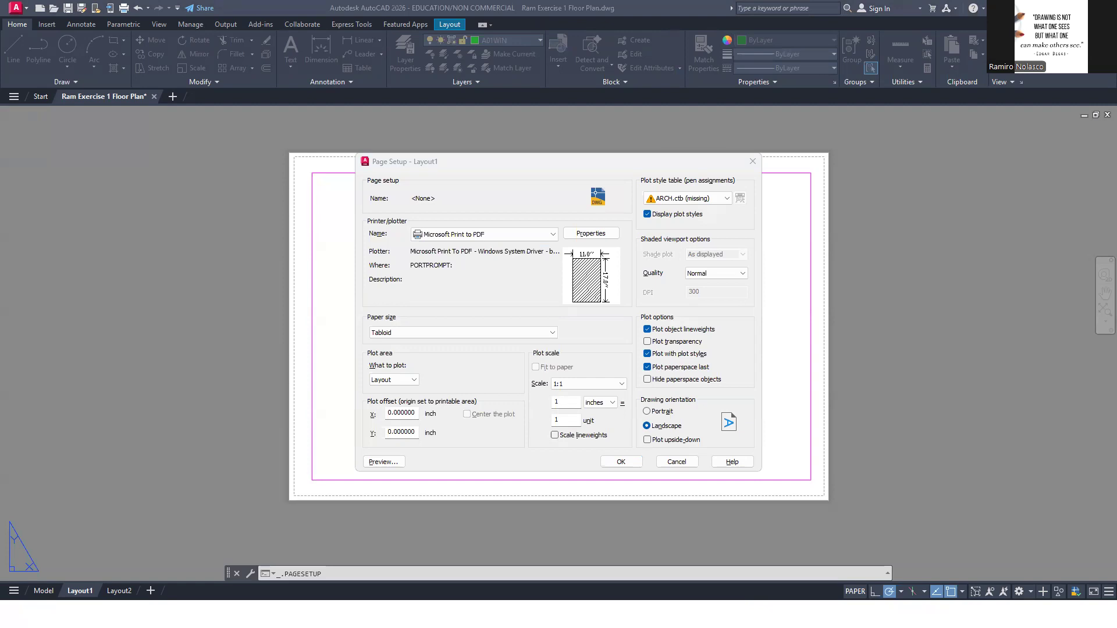
click(74, 551)
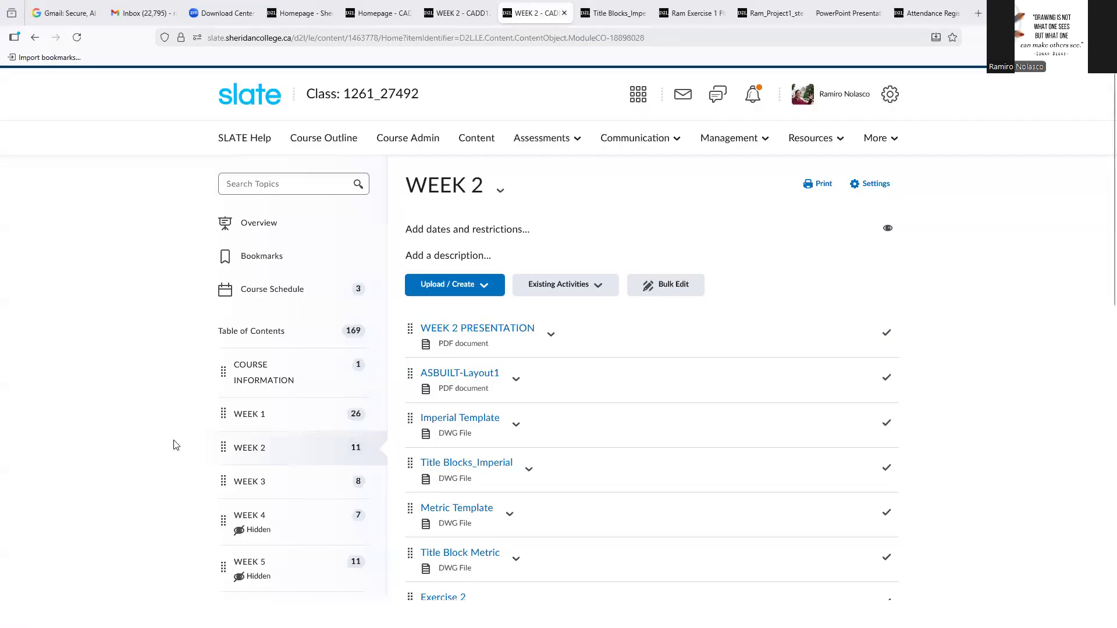
click(260, 414)
scroll(703, 355, down, 12)
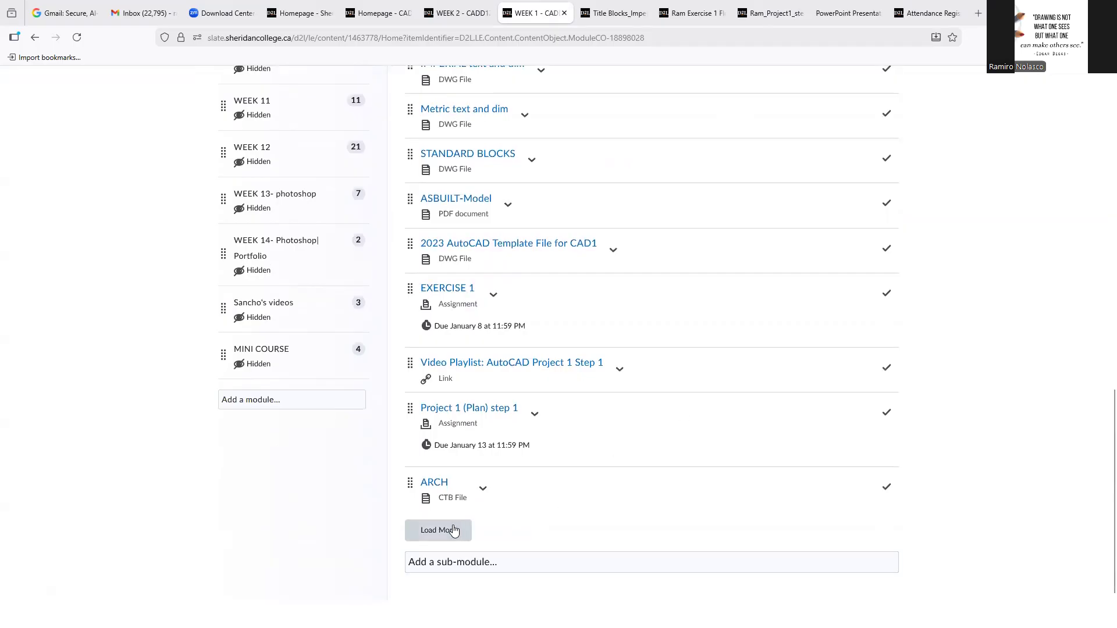
click(438, 530)
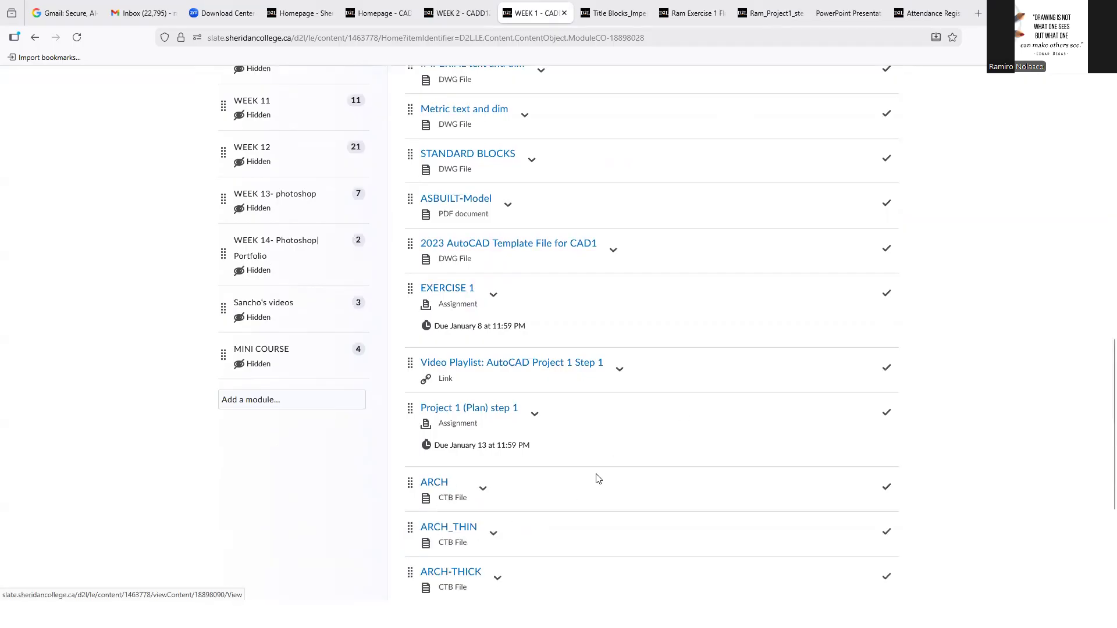
scroll(606, 460, down, 4)
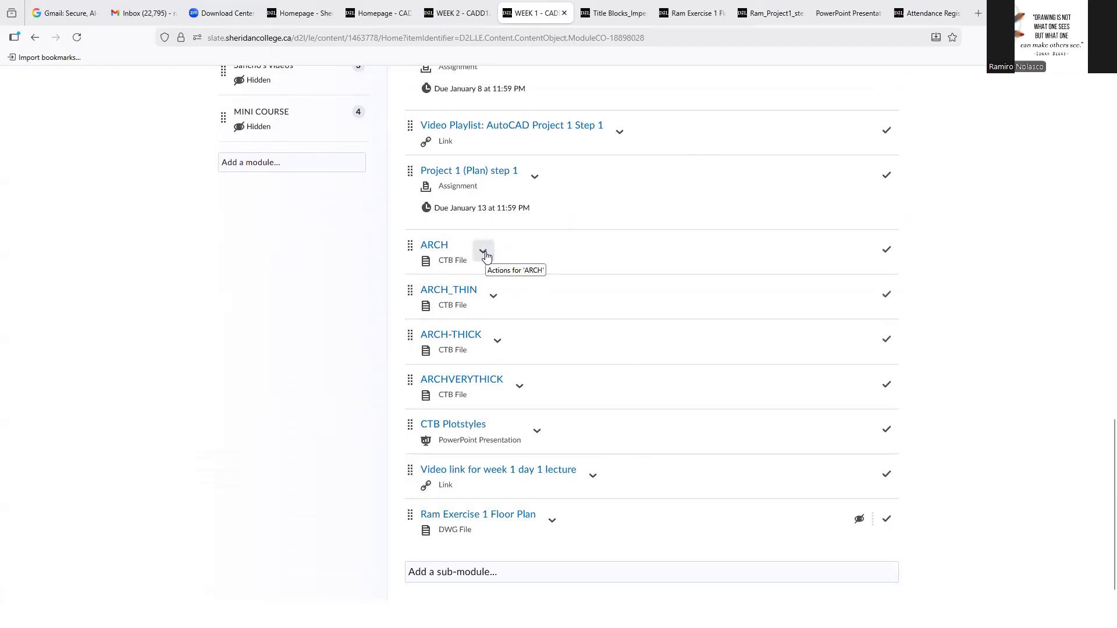
Open the ARCH topic in a new browser tab, download ARCH.ctb and show the file in its download folder
right_click(442, 250)
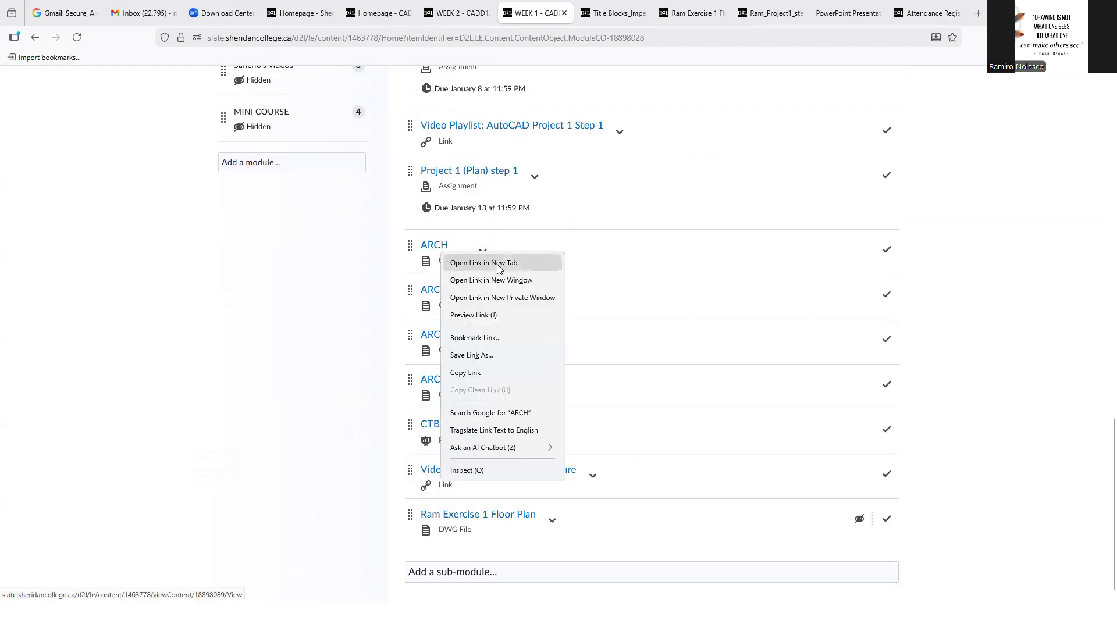
click(498, 263)
click(567, 14)
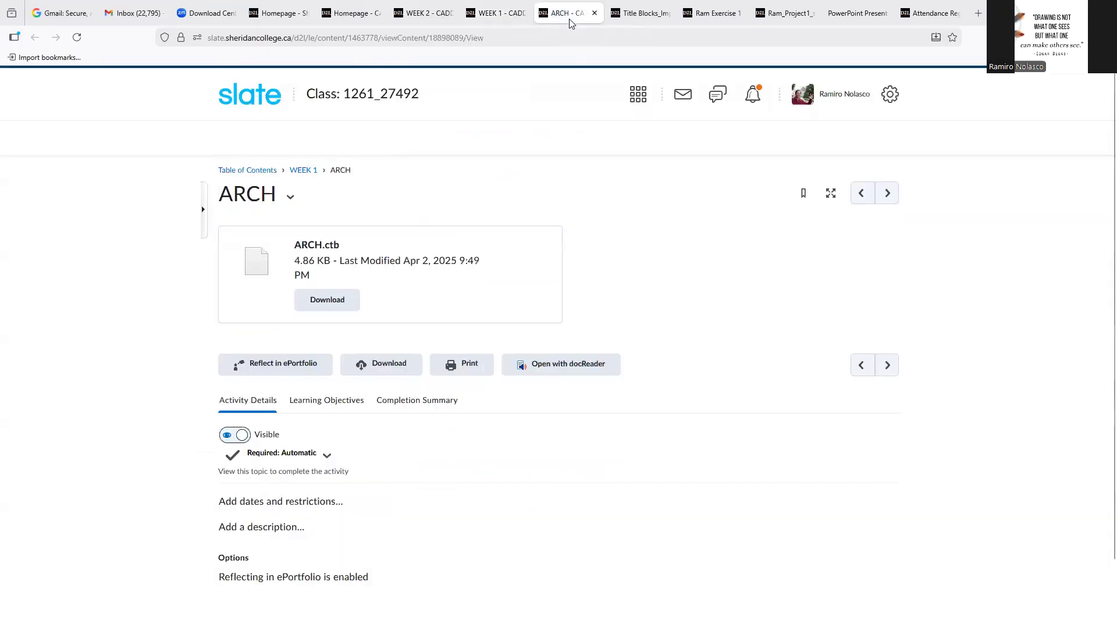
click(330, 302)
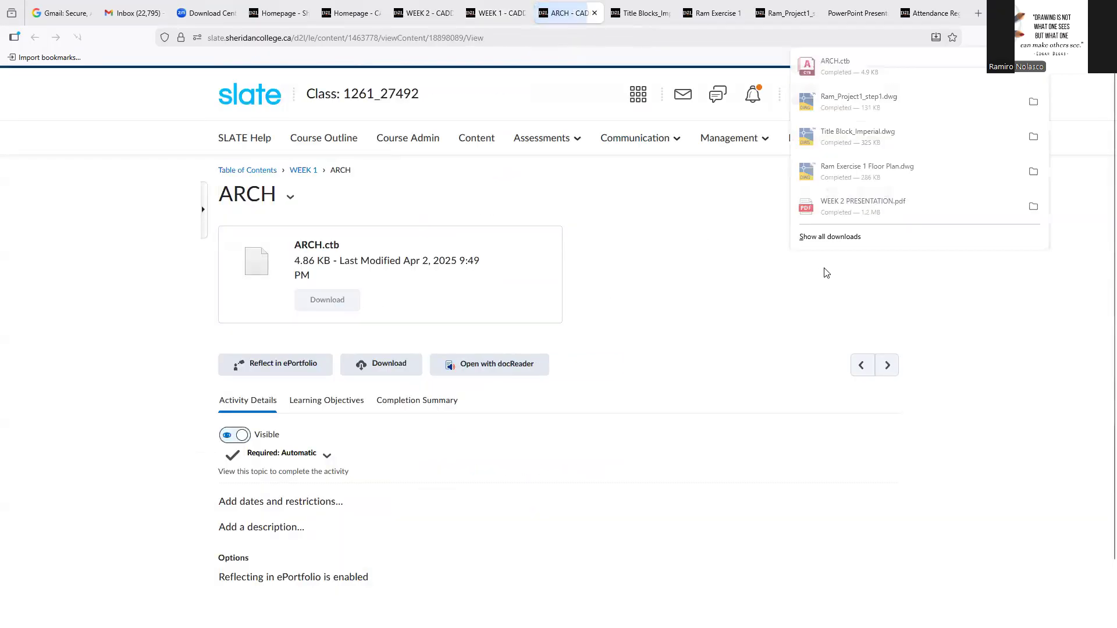
click(1033, 66)
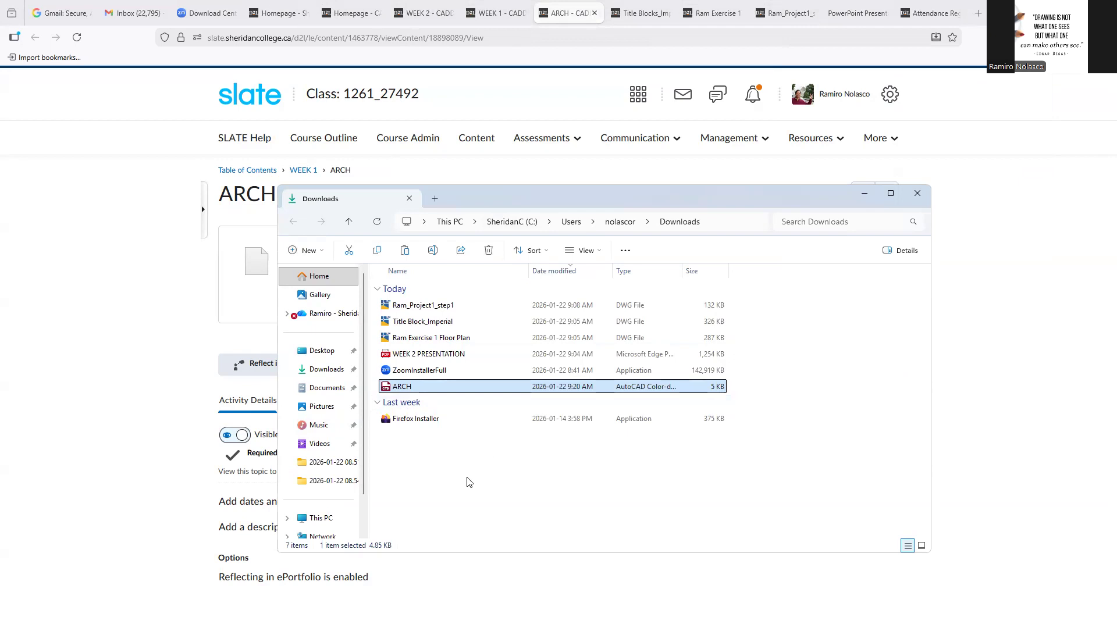
Return to AutoCAD, accept the Layout1 page setup and close the Page Setup Manager
click(417, 598)
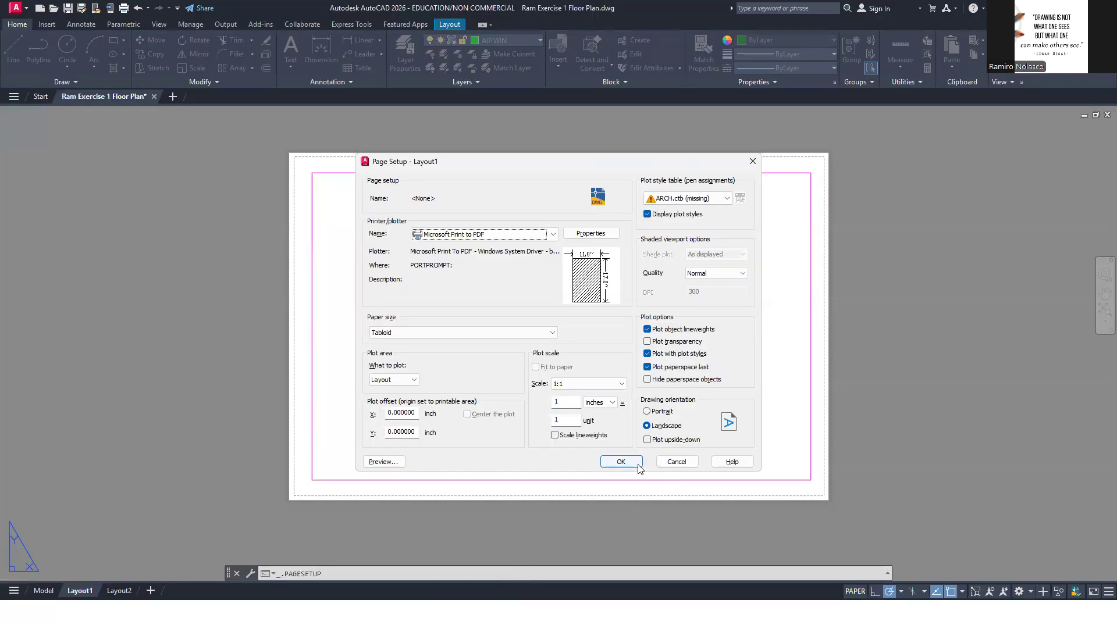
click(632, 463)
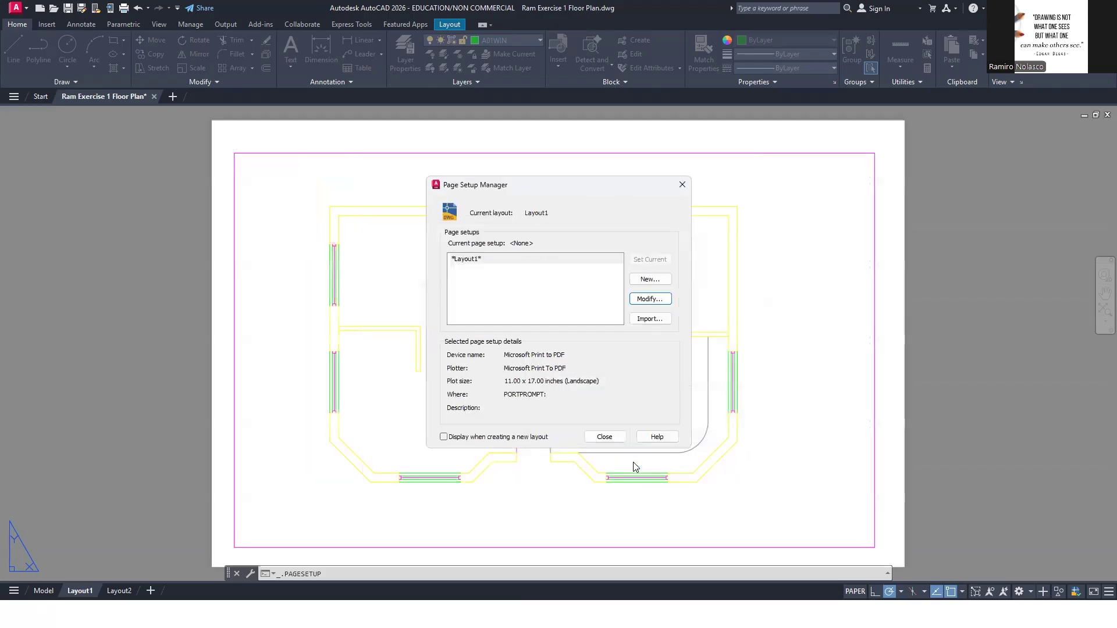
click(612, 441)
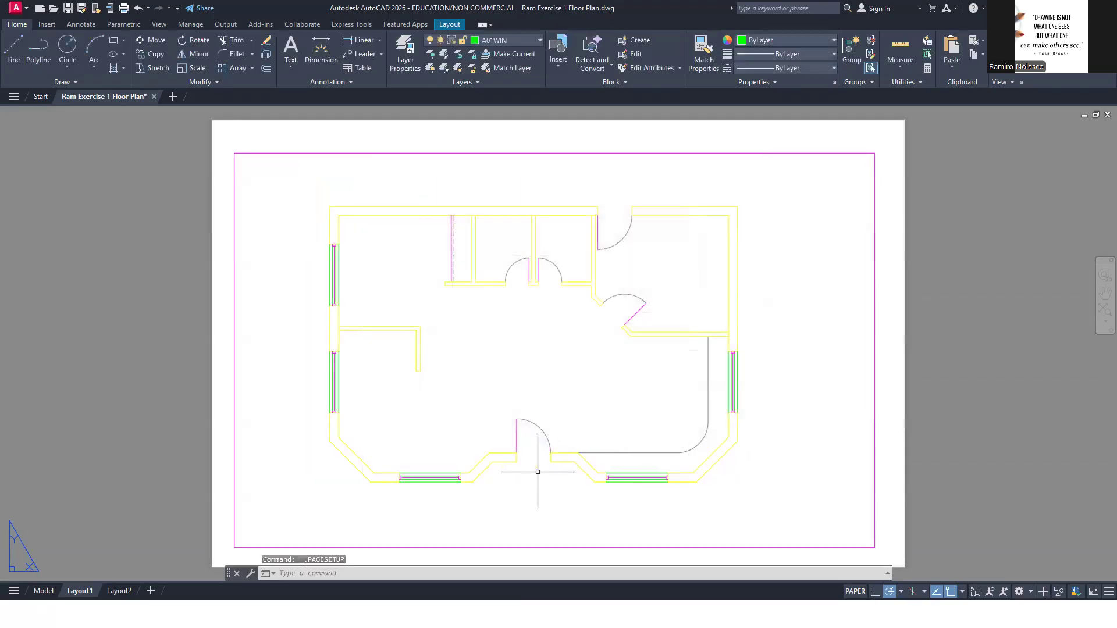
Open the Plot Styles folder through the Plotter Manager and paste the downloaded ARCH plot style file into it
text(PLOT)
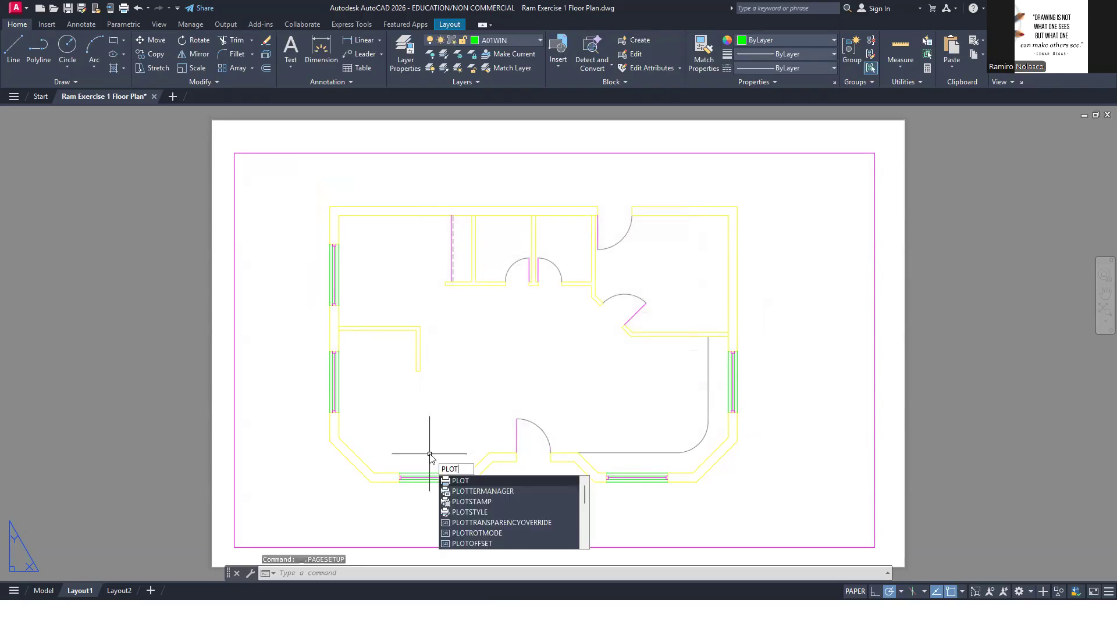
click(513, 492)
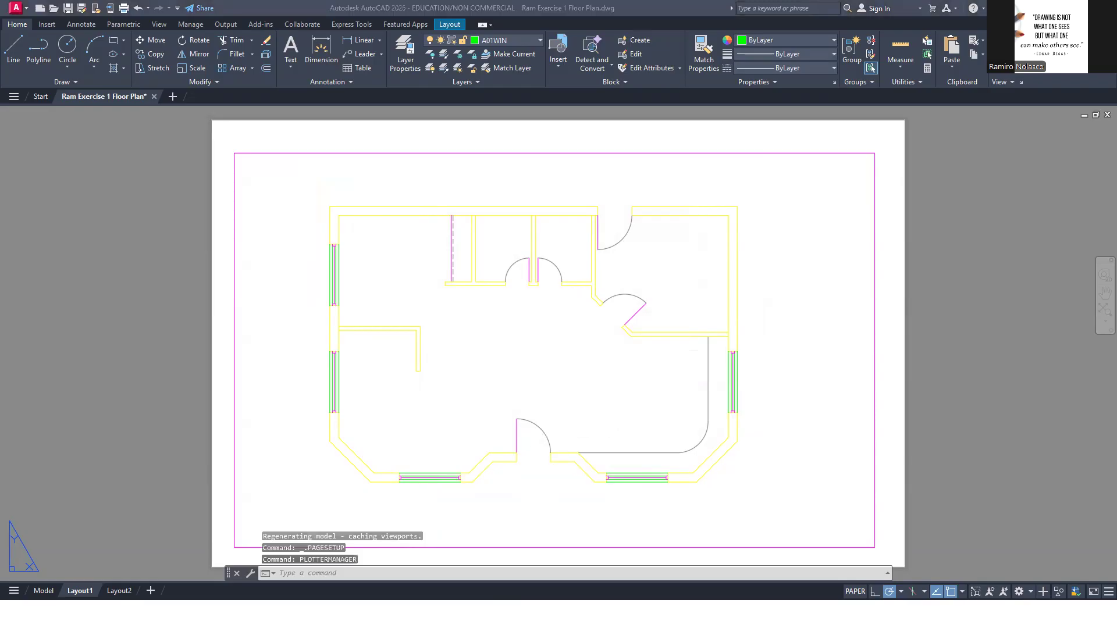
double_click(414, 230)
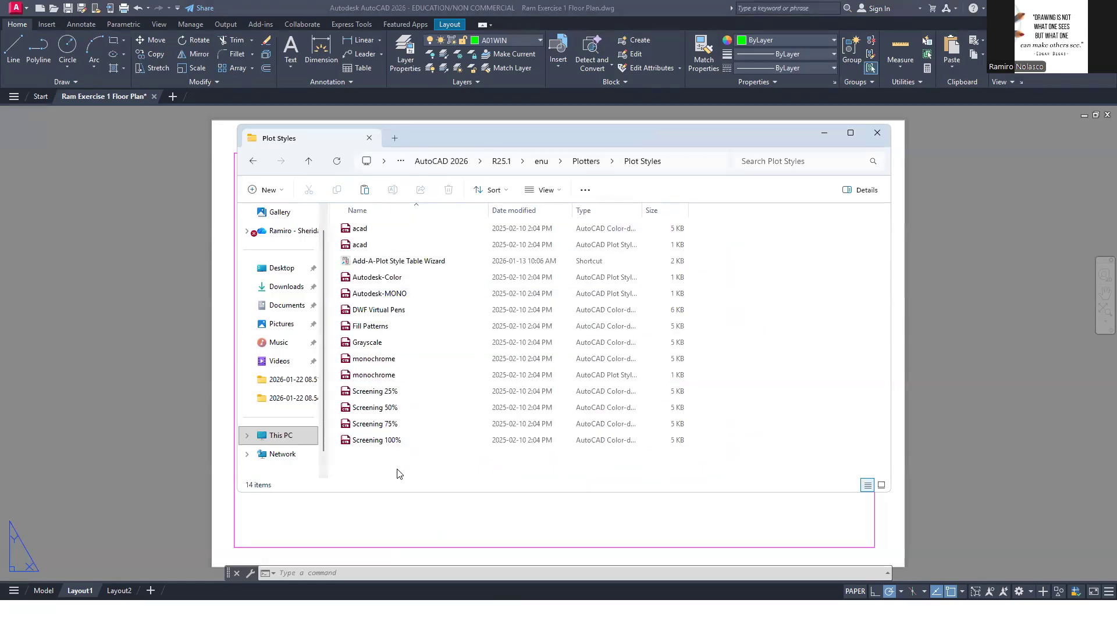
key(ctrl+v)
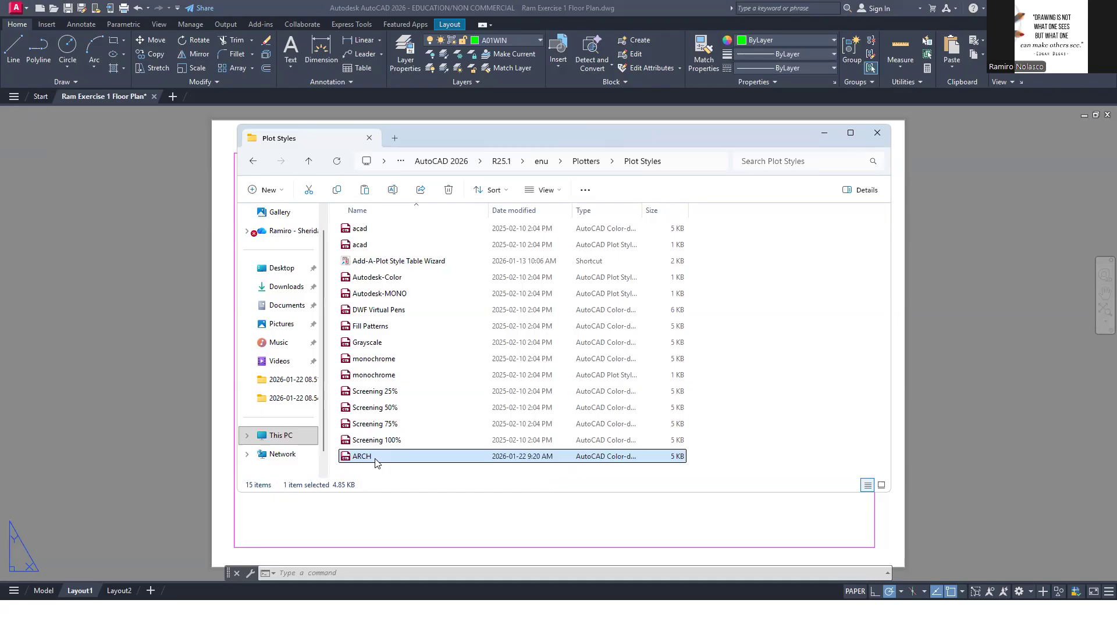
double_click(375, 464)
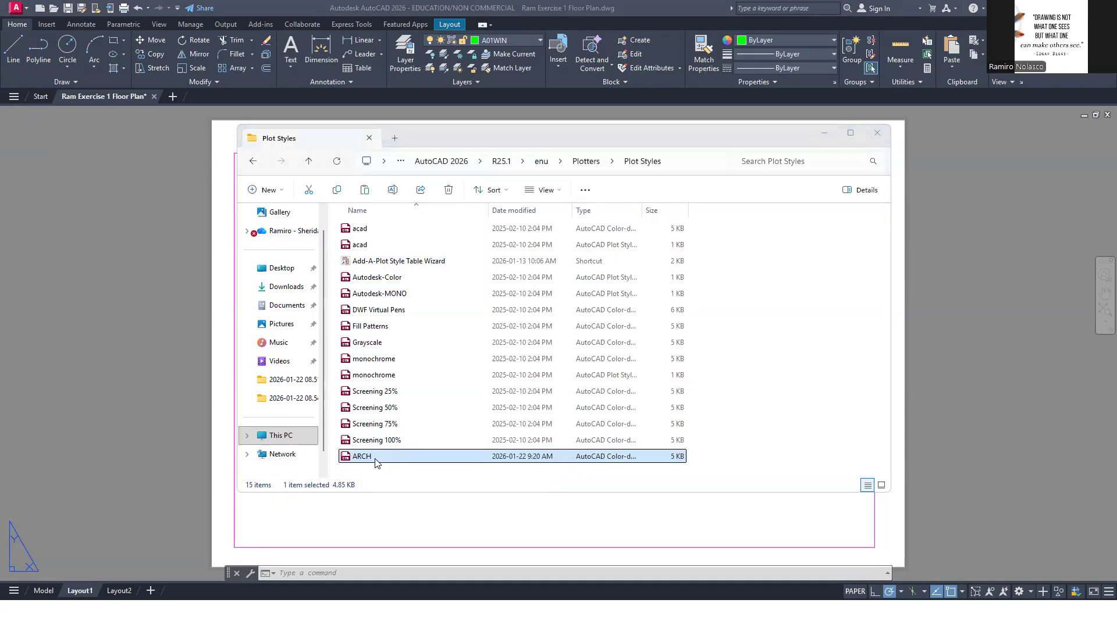
Switch back to the browser, return from the ARCH topic to WEEK 1 and load its remaining topics
key(alt+Tab)
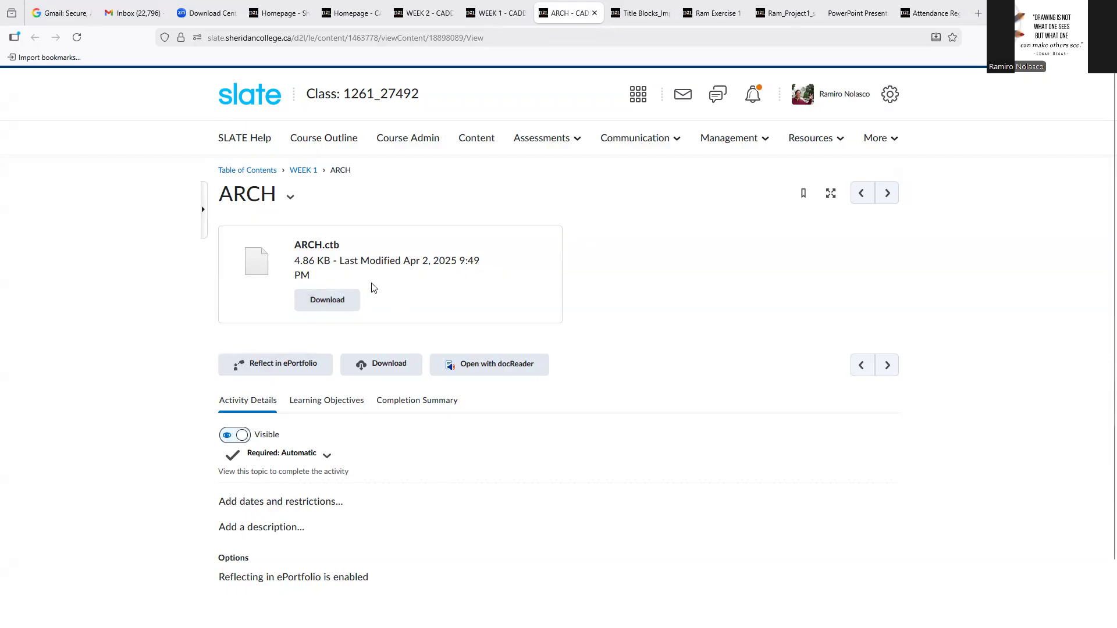
click(303, 171)
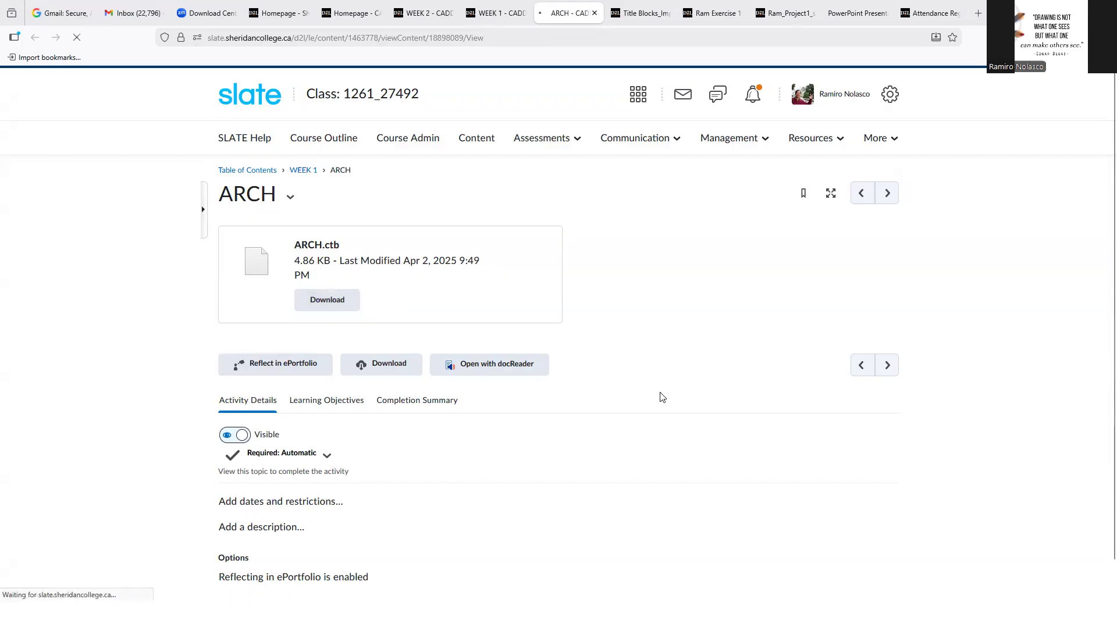
scroll(630, 443, down, 15)
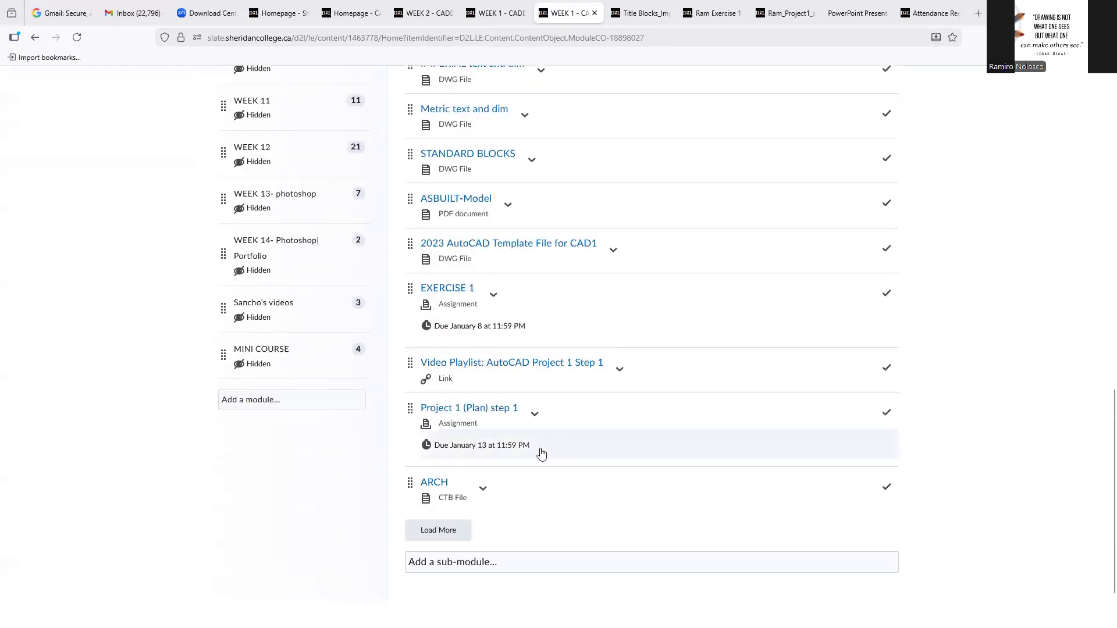
click(446, 529)
scroll(488, 402, down, 3)
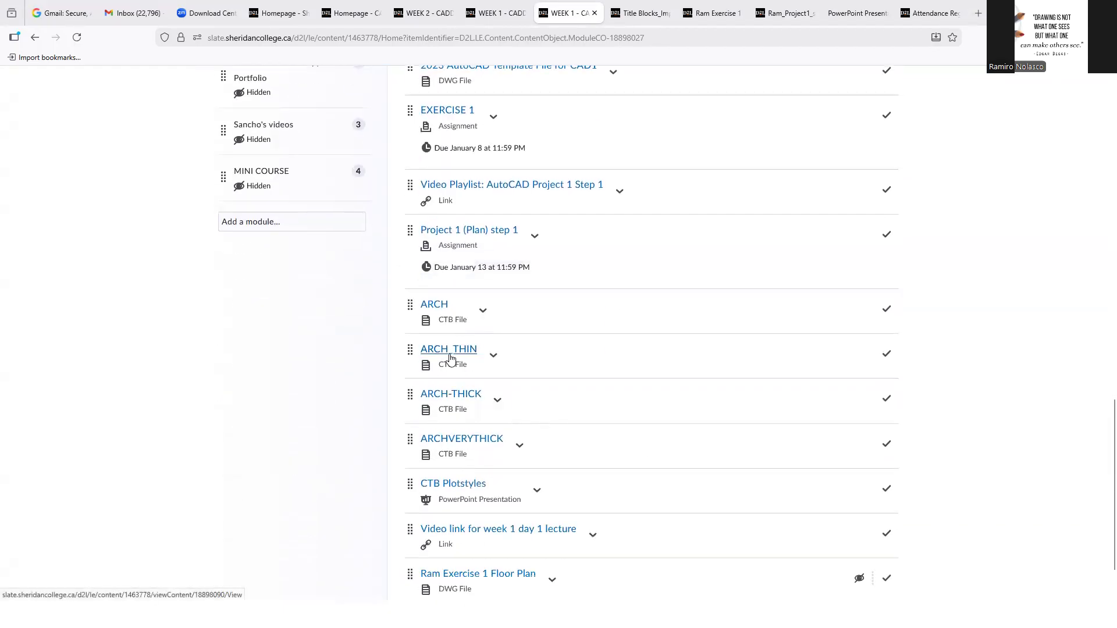
Open the ARCH_THIN, ARCH-THICK, ARCHVERYTHICK and CTB Plotstyles topics in separate new browser tabs
click(521, 363)
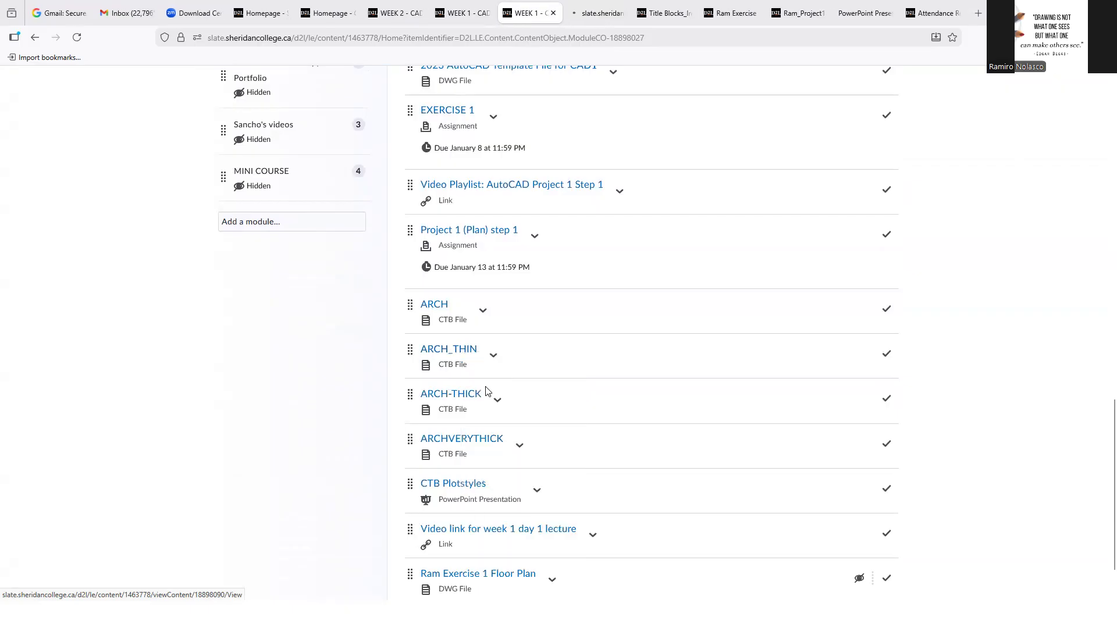
right_click(466, 392)
click(511, 407)
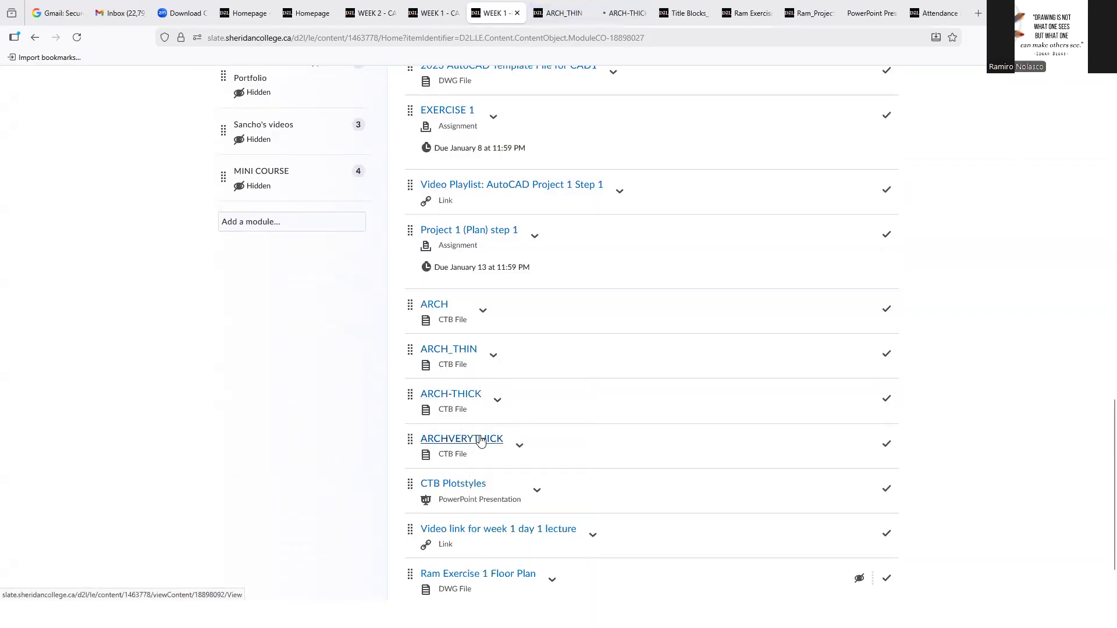
right_click(482, 437)
click(521, 216)
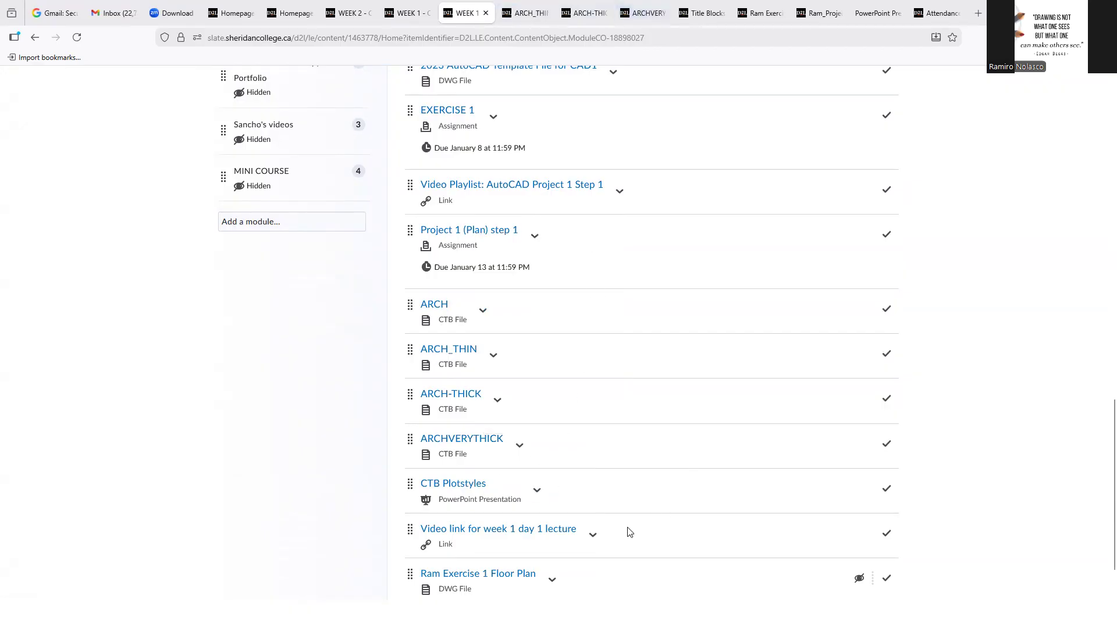
right_click(460, 490)
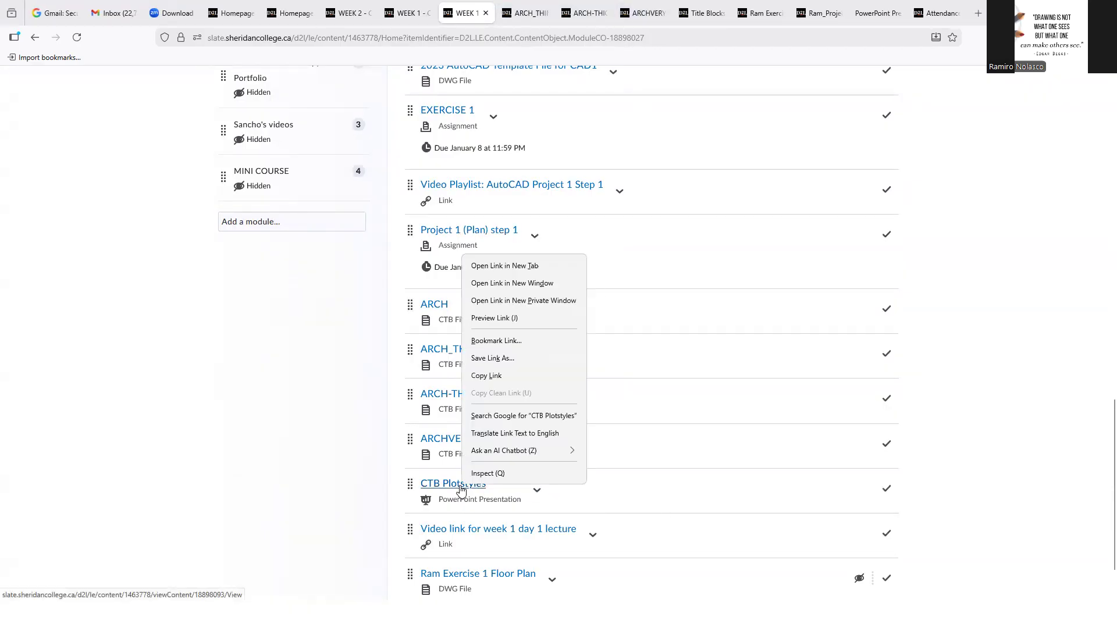
click(512, 262)
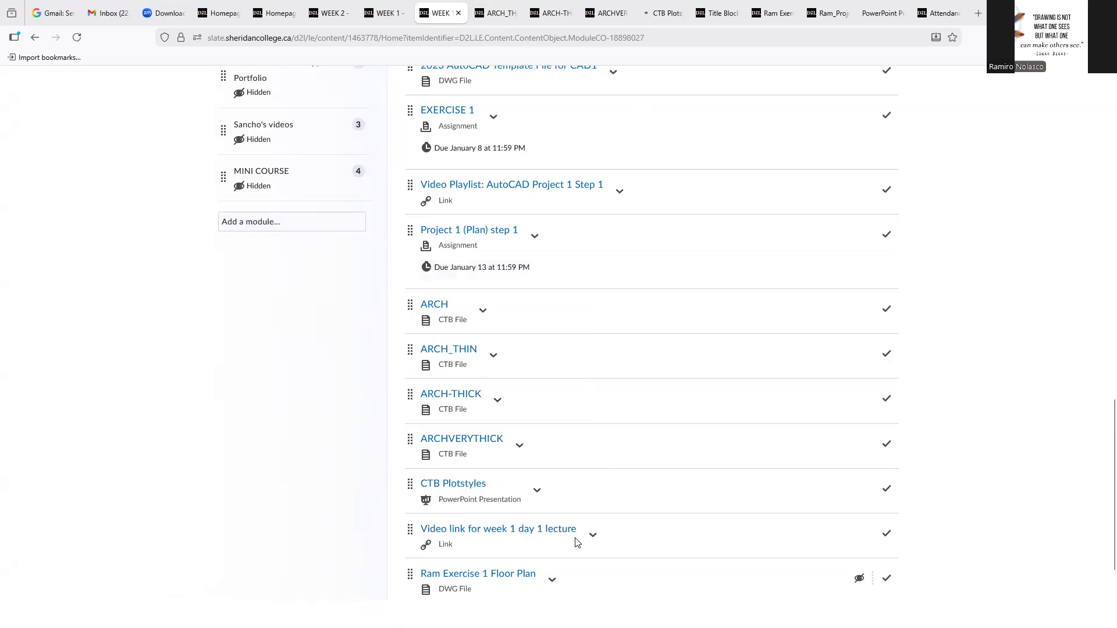
Download ARCH_THIN.ctb and ARCH-THICK.ctb from their opened topic pages
click(501, 18)
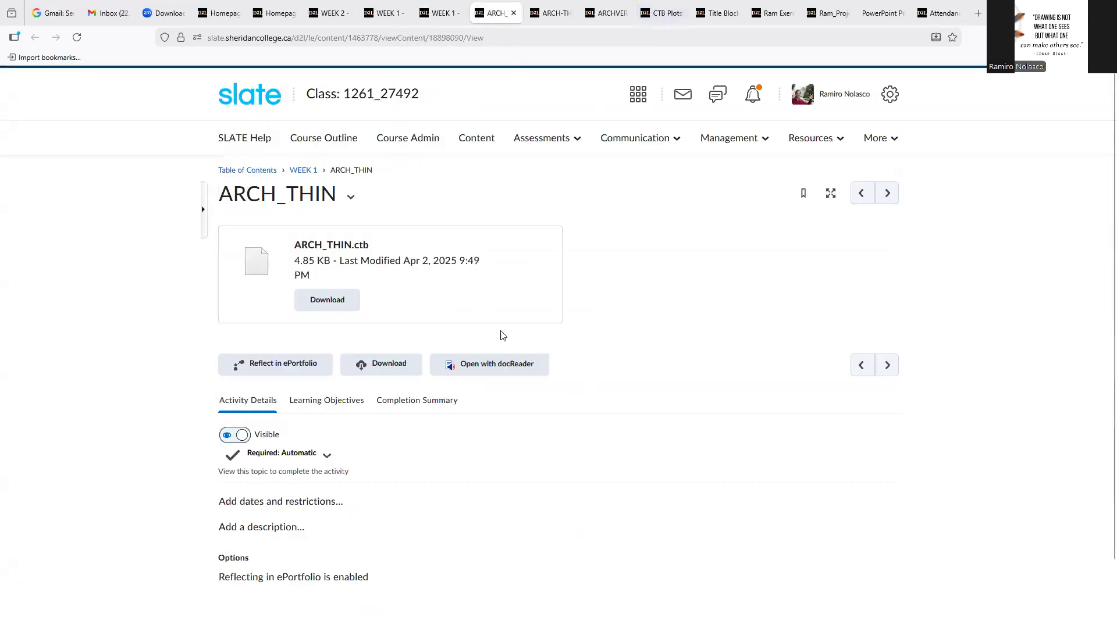
click(347, 307)
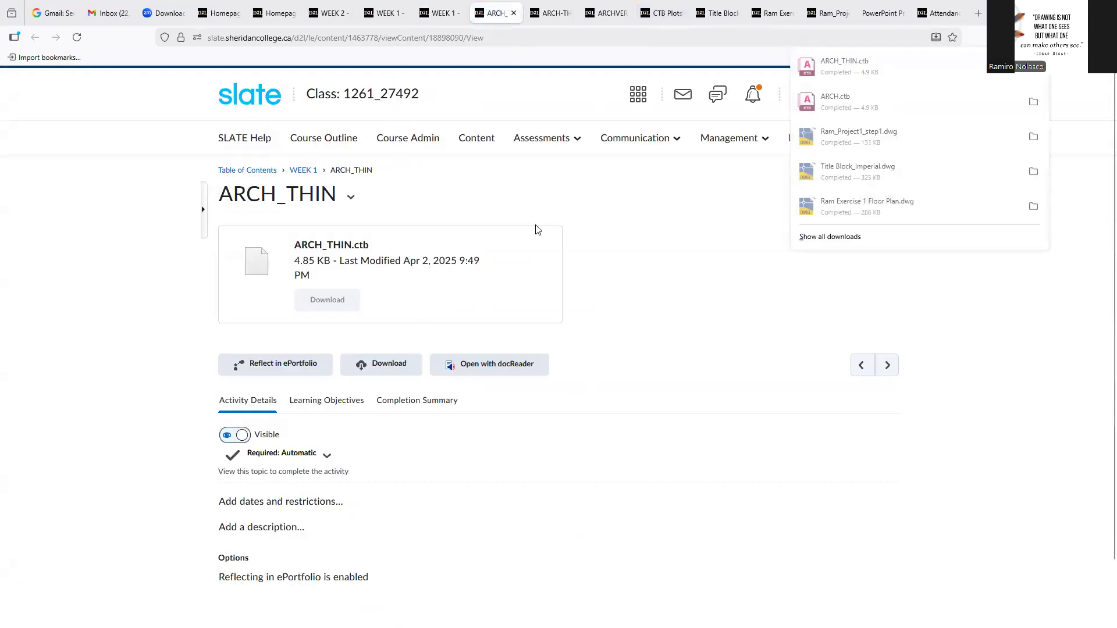
click(552, 17)
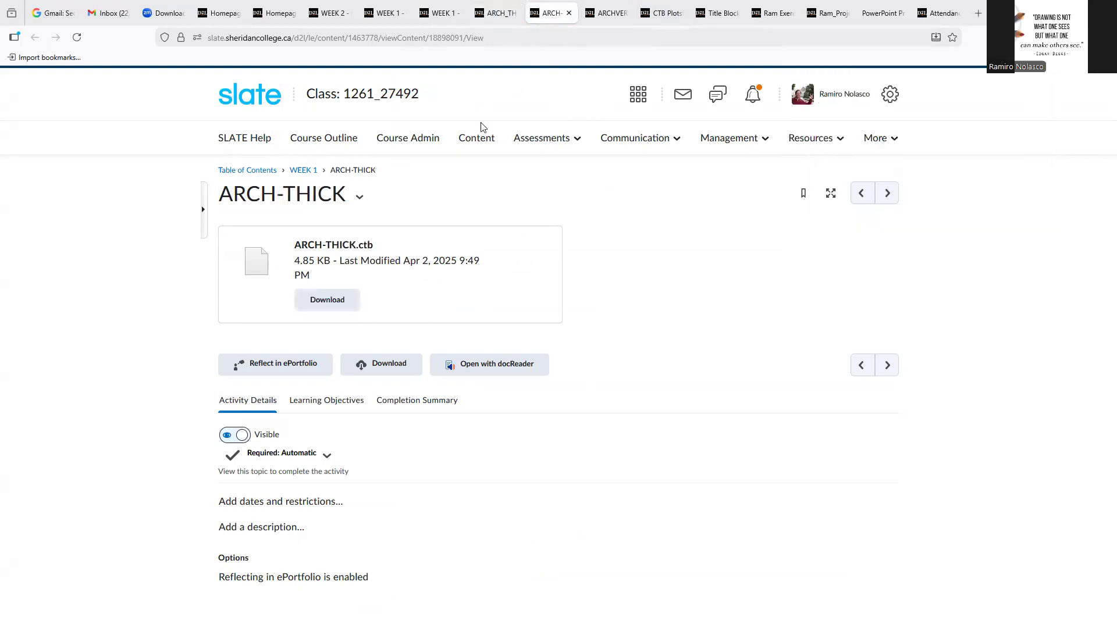
click(336, 307)
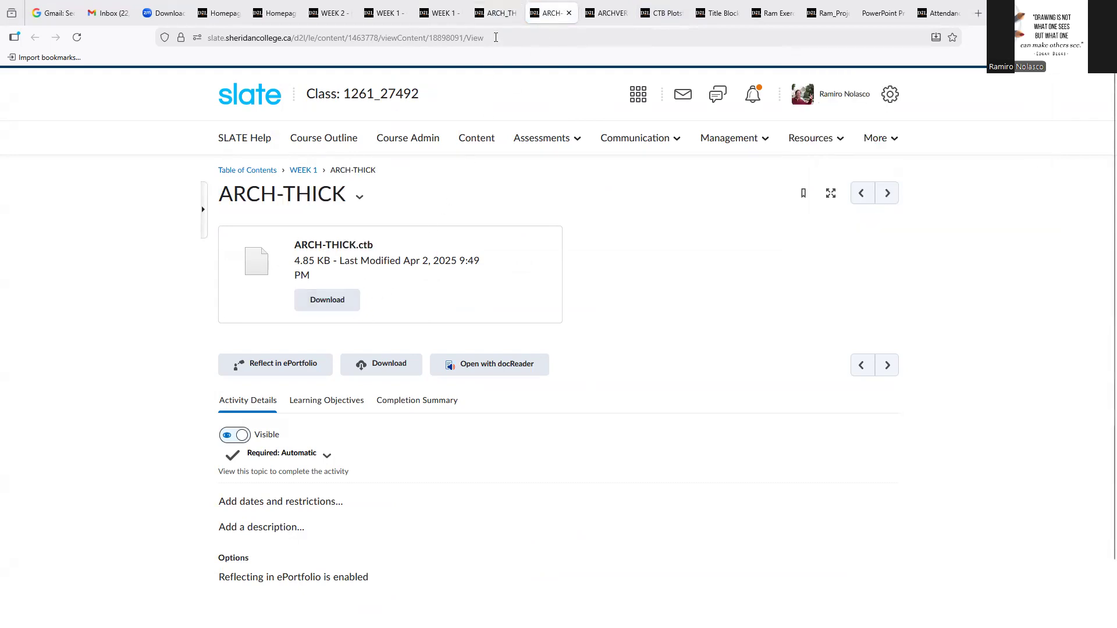
click(495, 14)
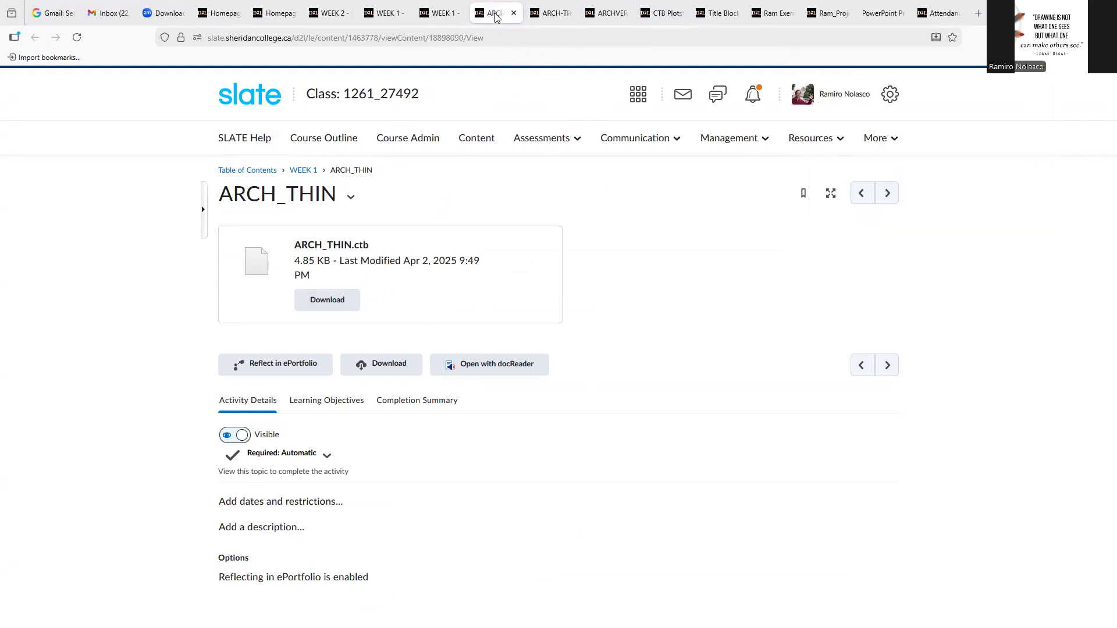
click(560, 17)
click(356, 304)
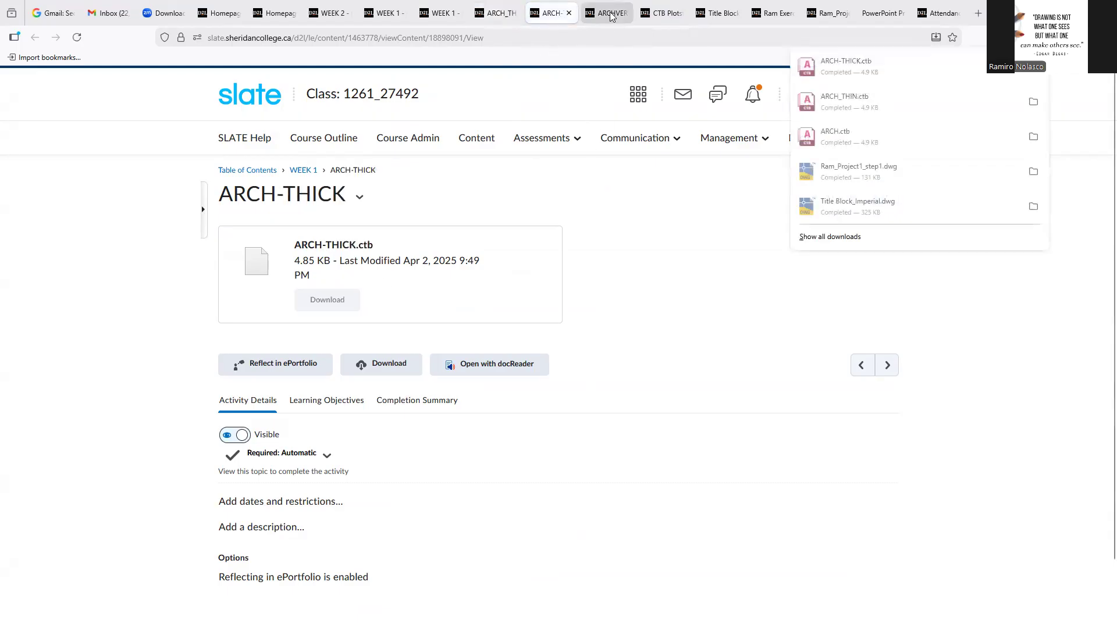
Download ARCHVERYTHICK.CTB from its opened topic page and show the file in the Downloads folder
click(607, 13)
click(342, 298)
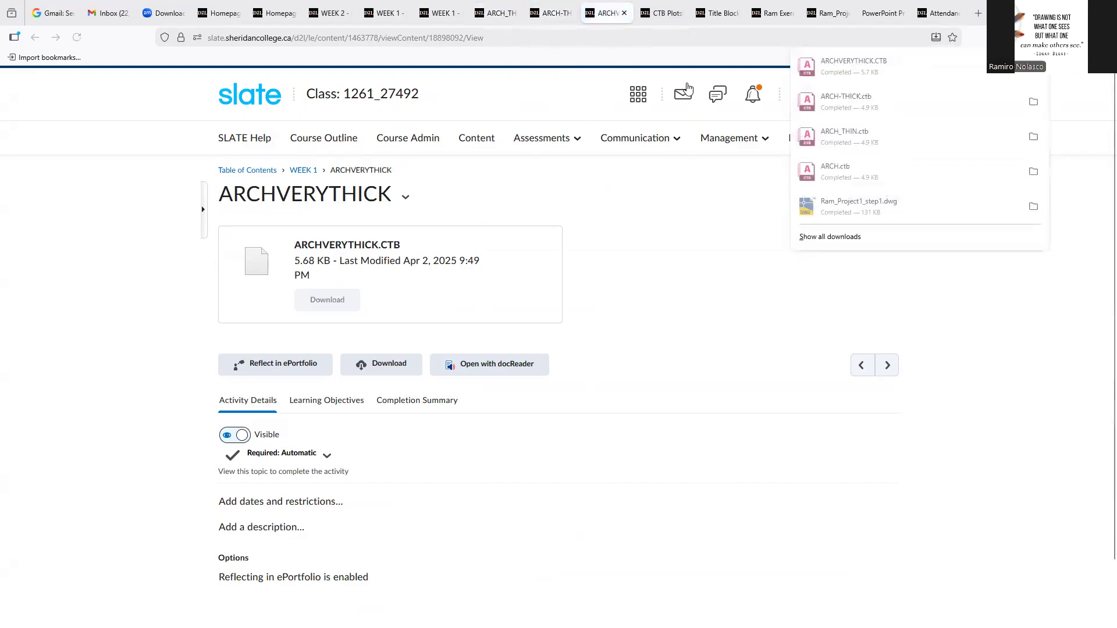
click(1033, 66)
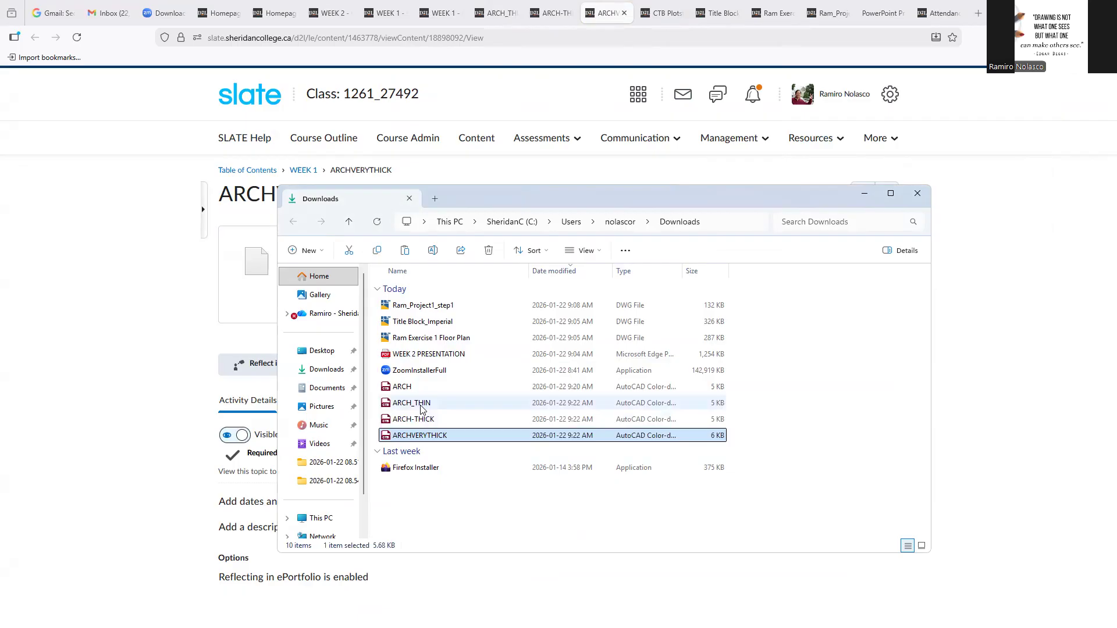
Copy ARCH_THIN, ARCH-THICK and ARCHVERYTHICK from Downloads into AutoCAD's Plot Styles folder
click(418, 403)
shift+click(422, 437)
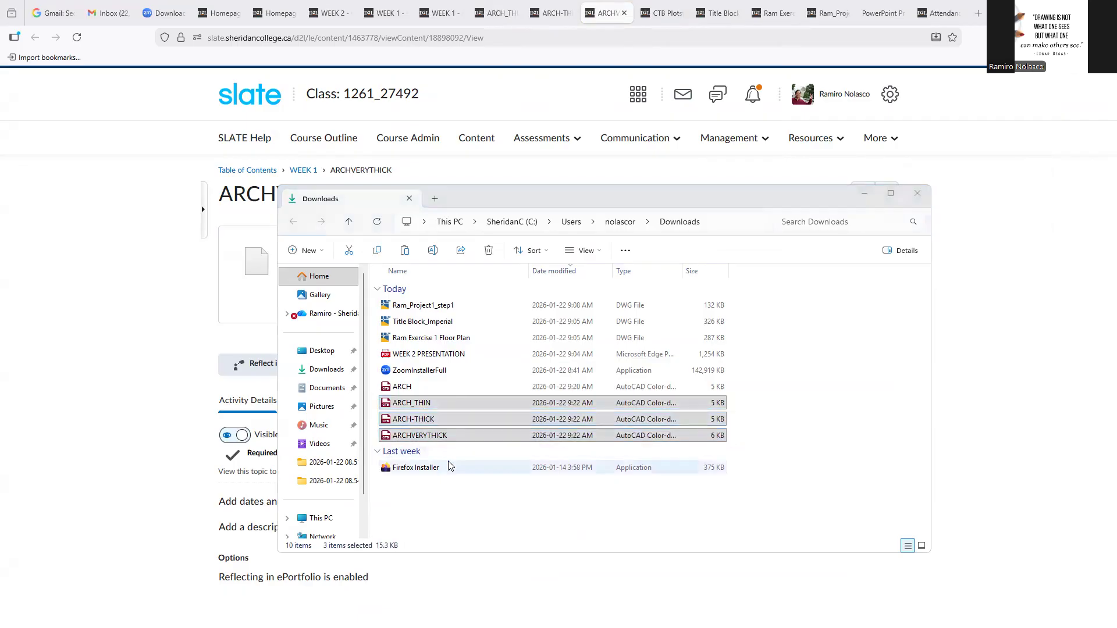
key(alt+Tab)
click(790, 412)
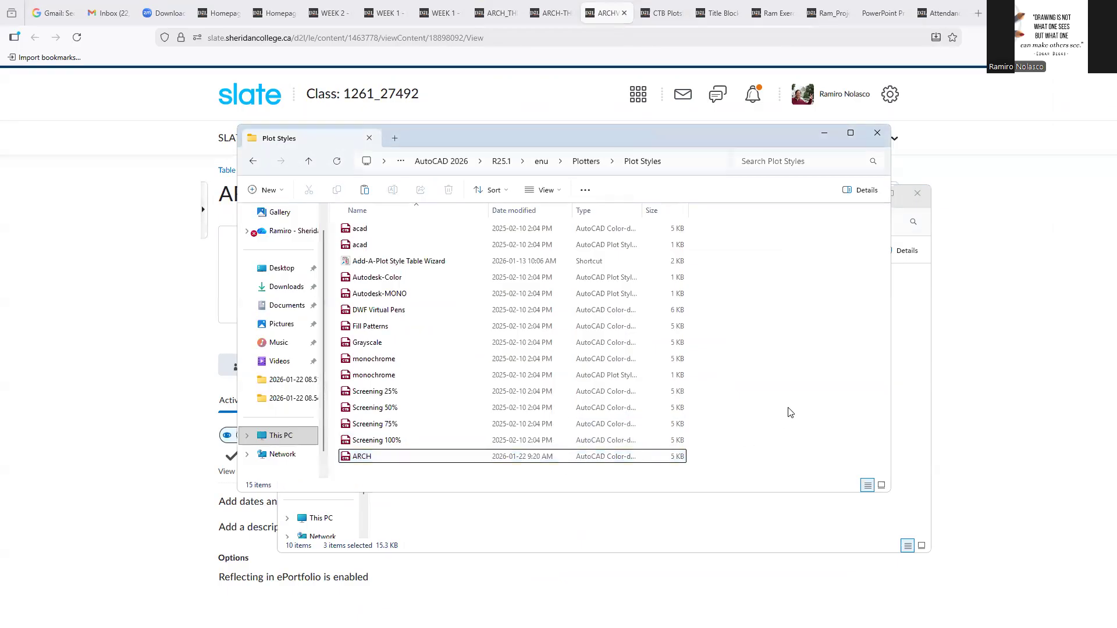
key(ctrl+v)
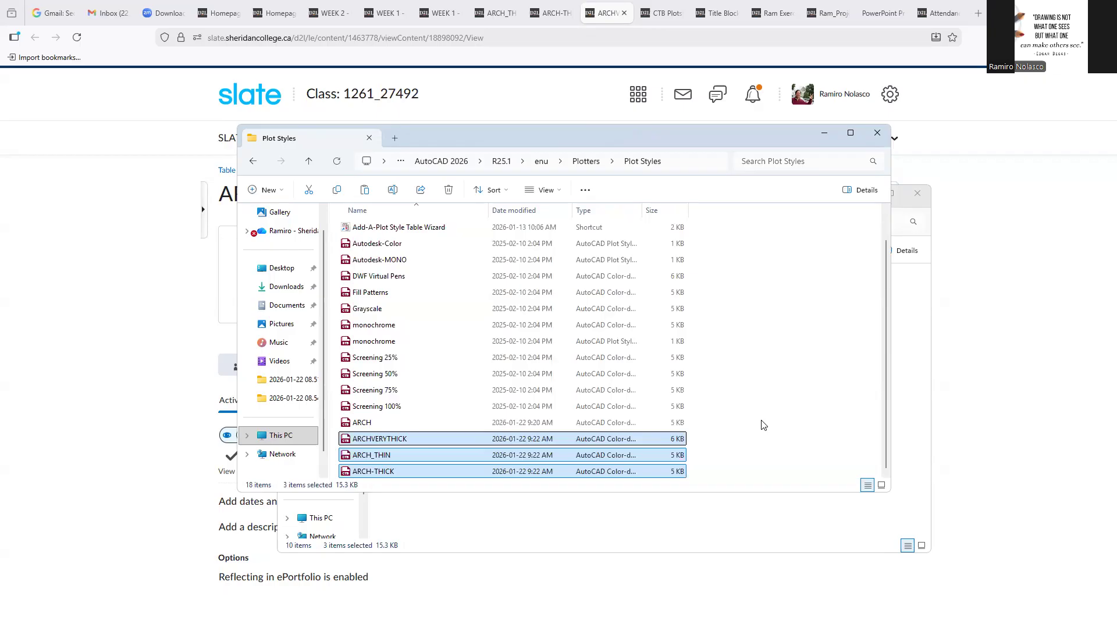
click(944, 262)
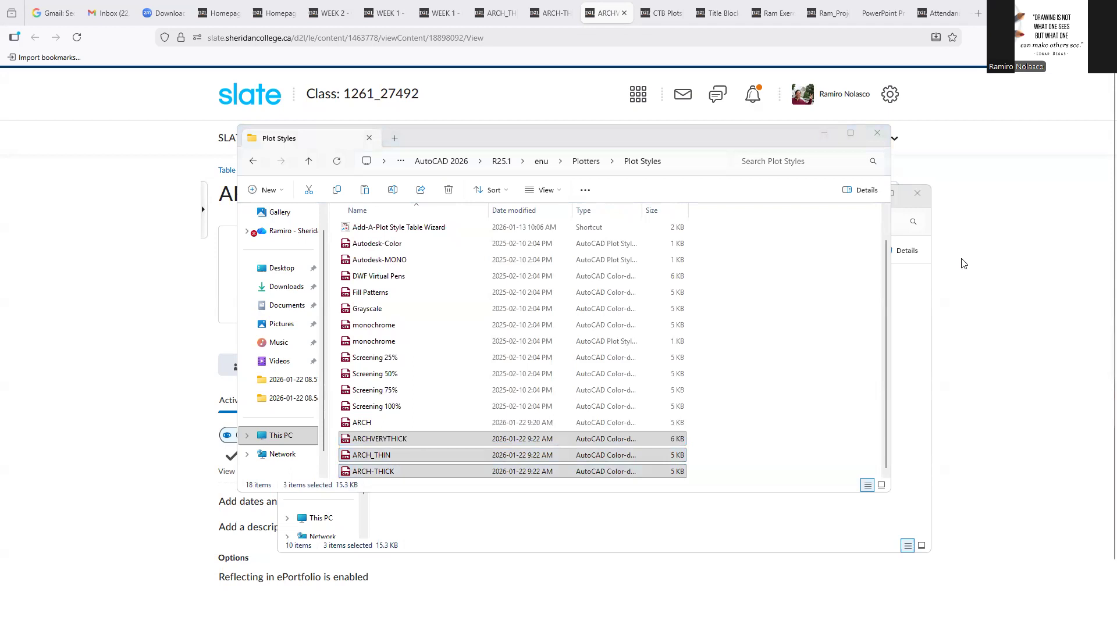
Switch to AutoCAD and open Layout1's page setup for modification
key(alt+Tab)
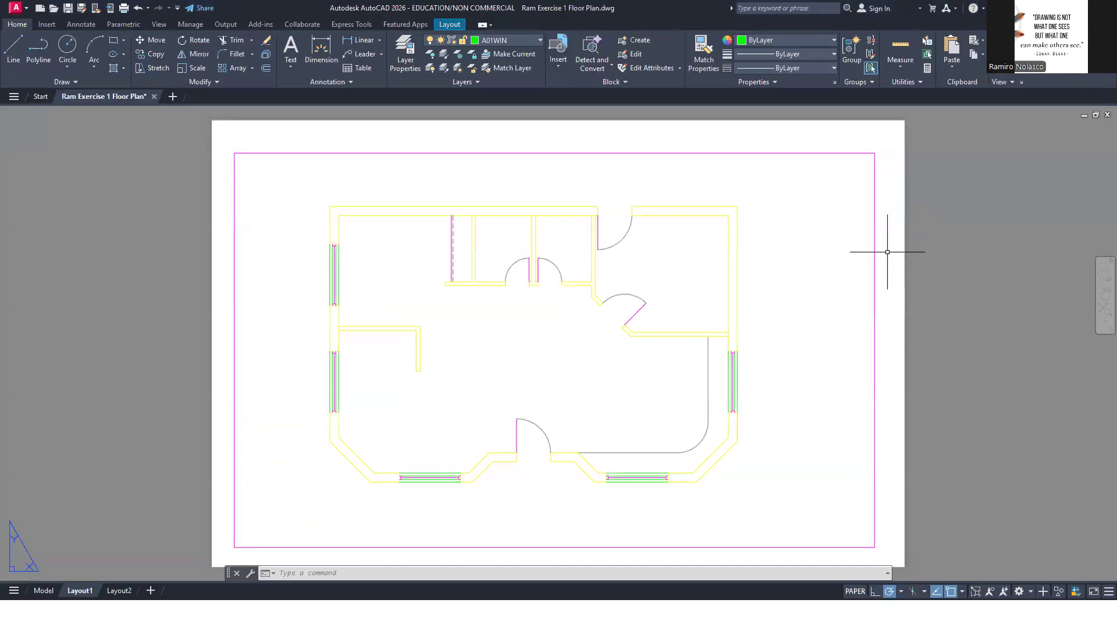
right_click(79, 593)
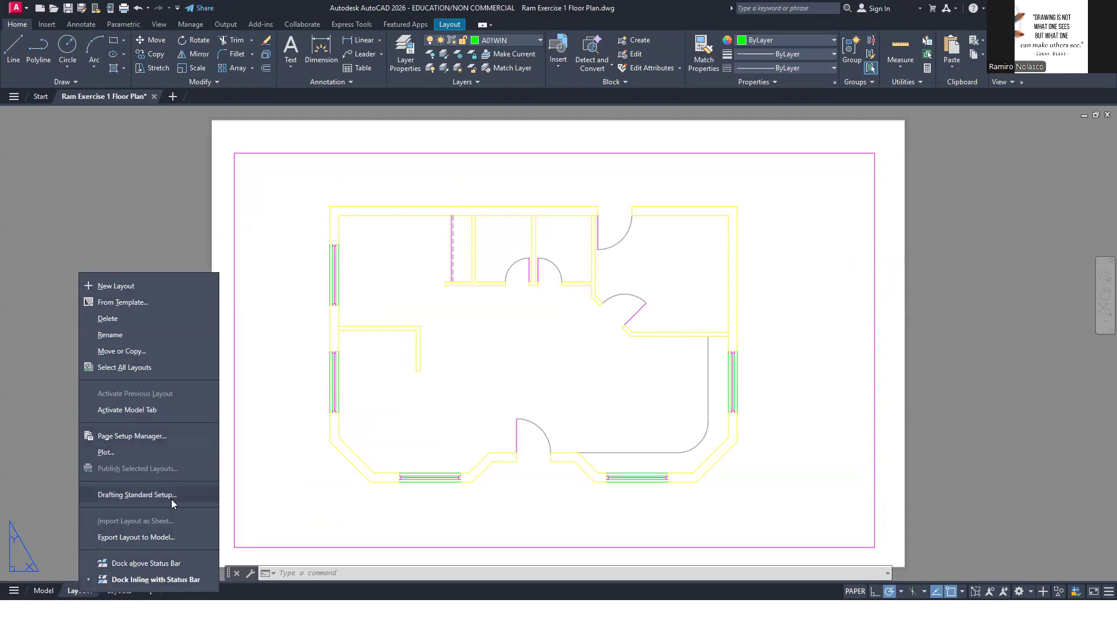
click(185, 436)
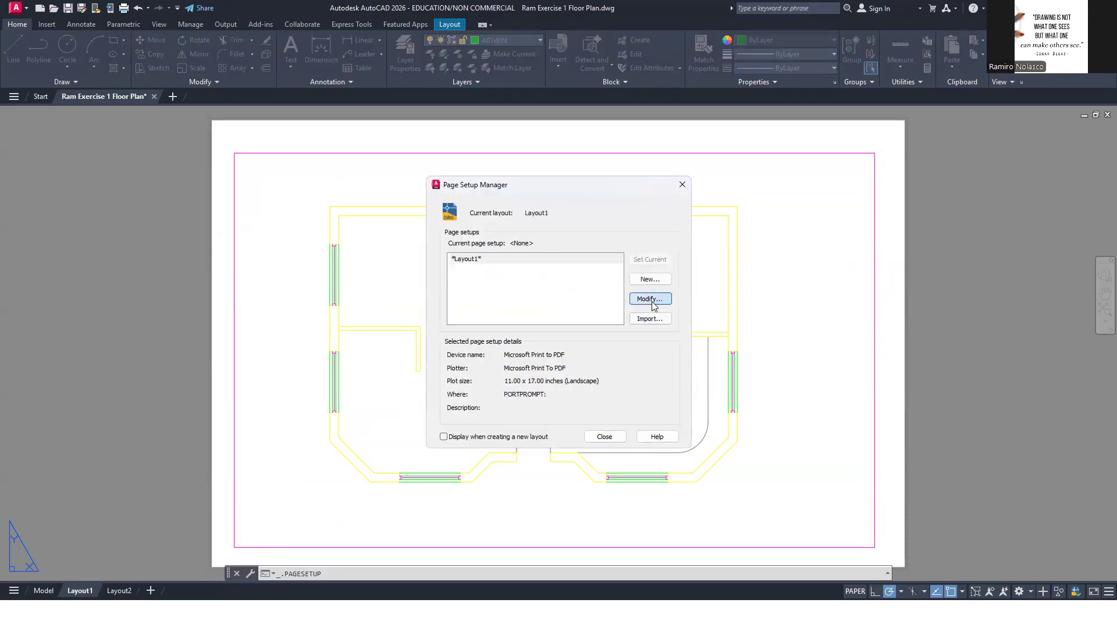
click(651, 300)
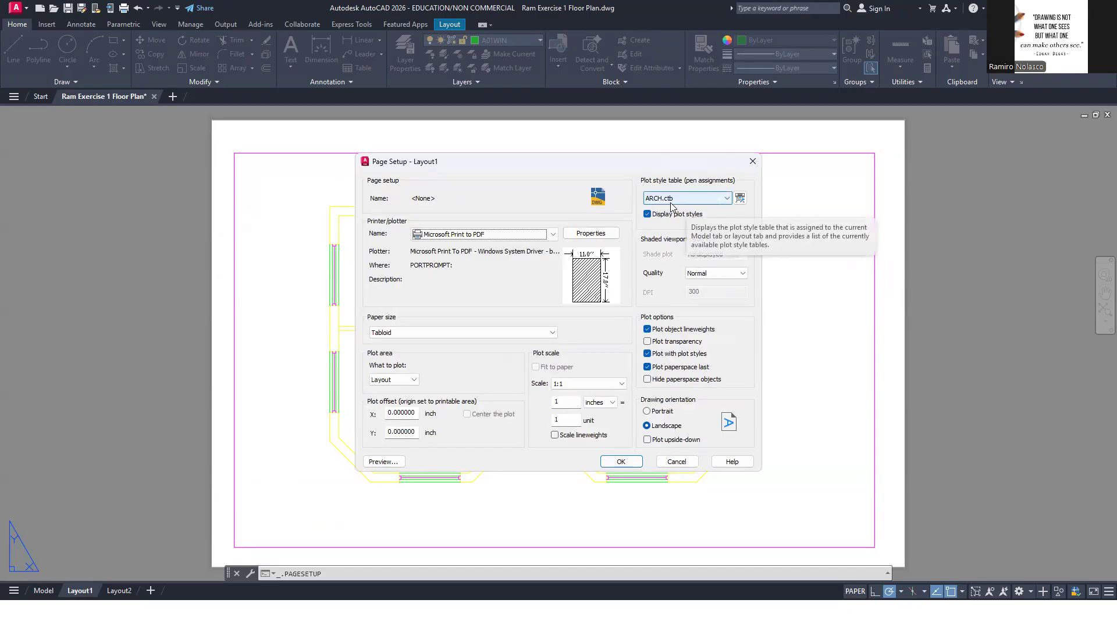
Inspect the plotted color and lineweight of Colors 1 to 8 in the ARCH.ctb plot style table, then close it without saving
click(740, 197)
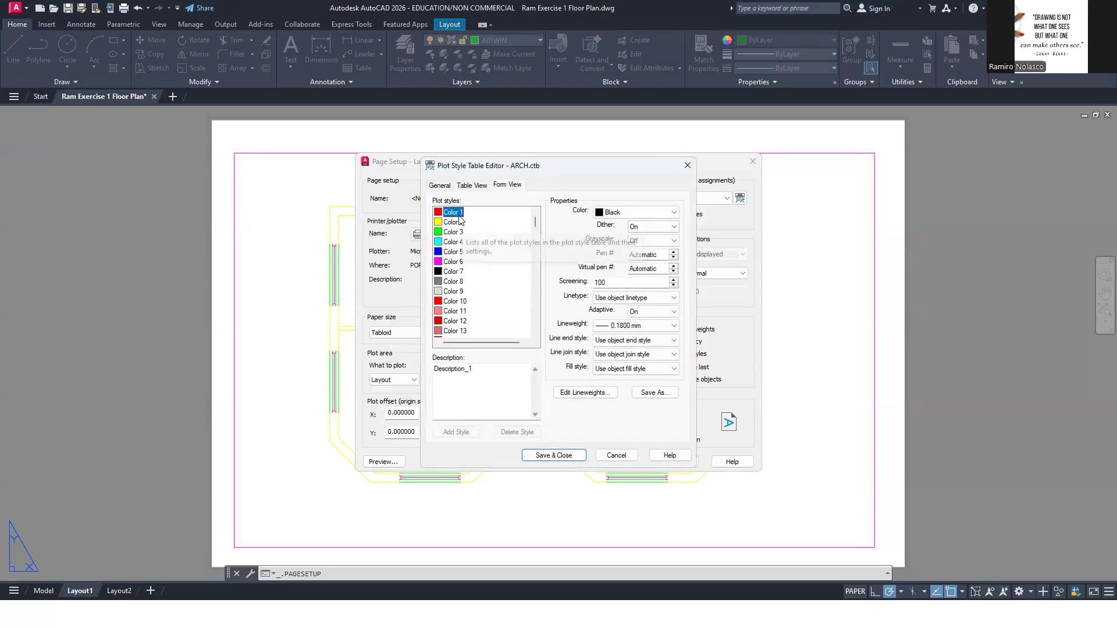
shift+click(457, 291)
shift+click(457, 281)
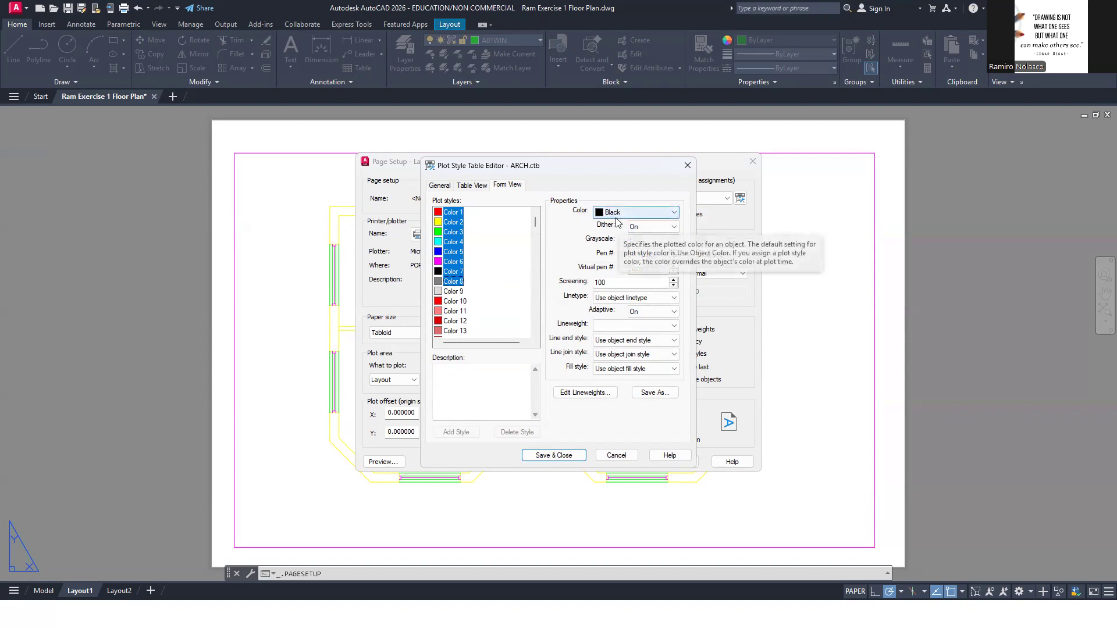
click(455, 213)
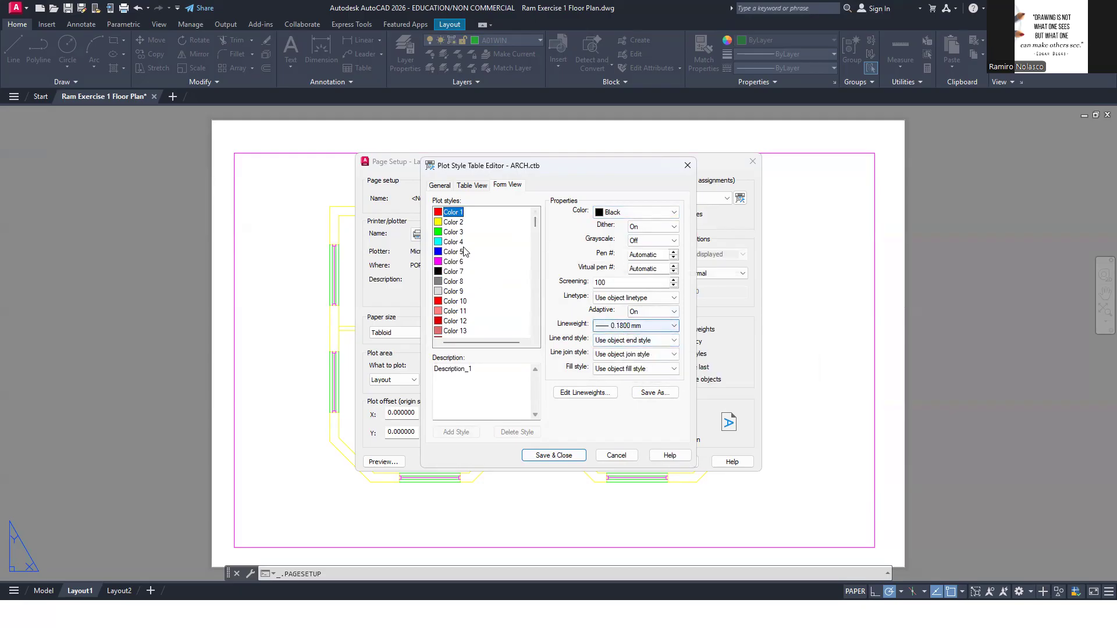
click(453, 223)
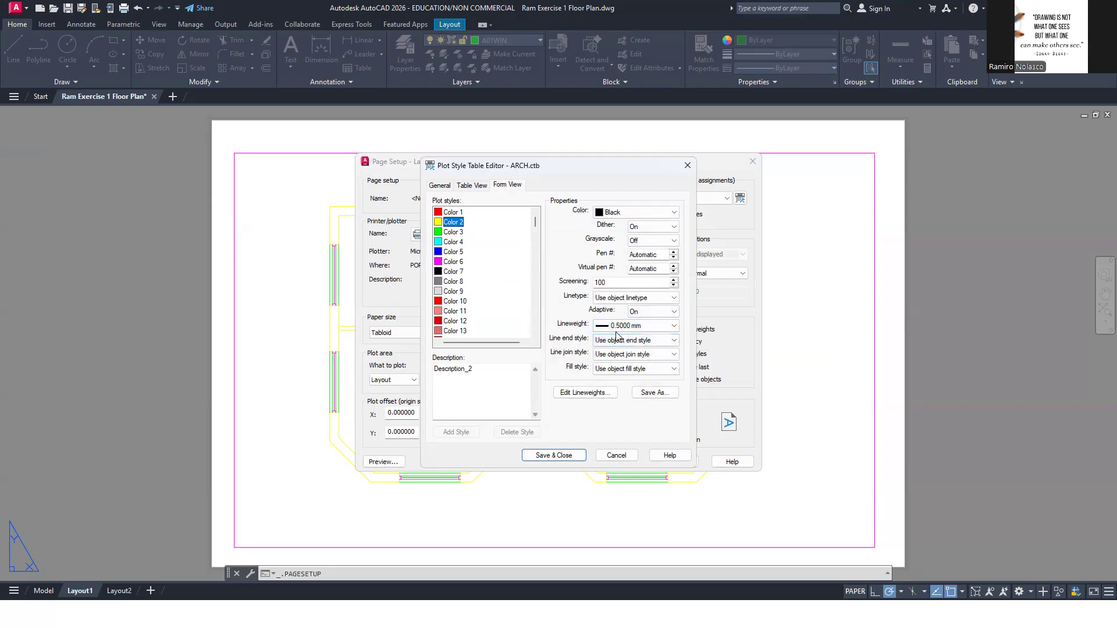
click(620, 456)
Select the ARCHVERYTHICK.CTB plot style table for Layout1 and inspect its Color 2 lineweight without saving changes to the table
click(720, 199)
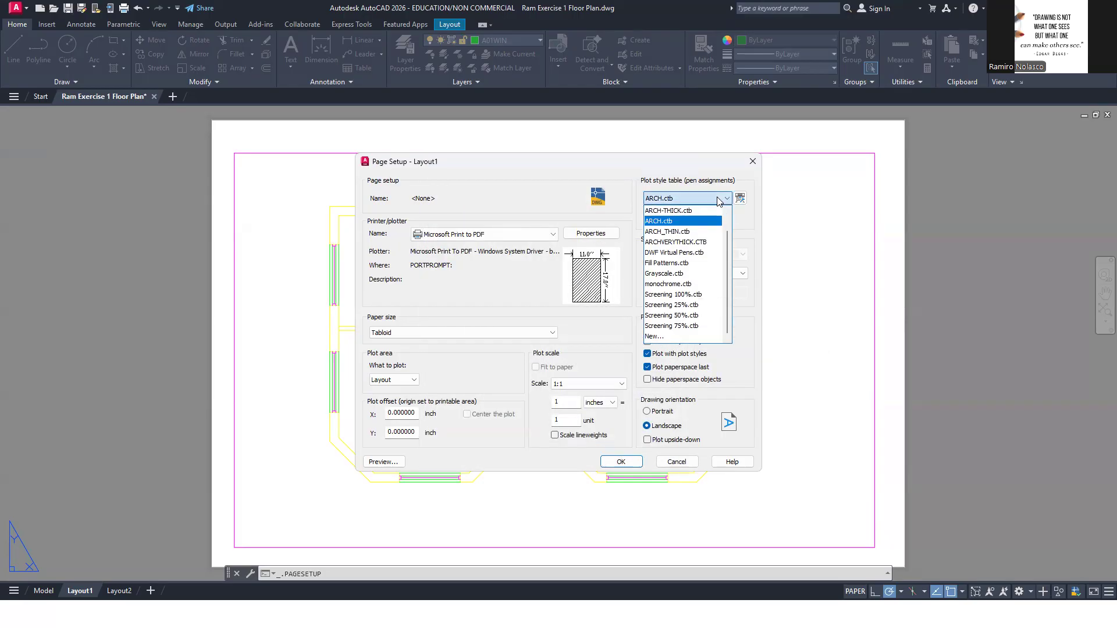
click(703, 242)
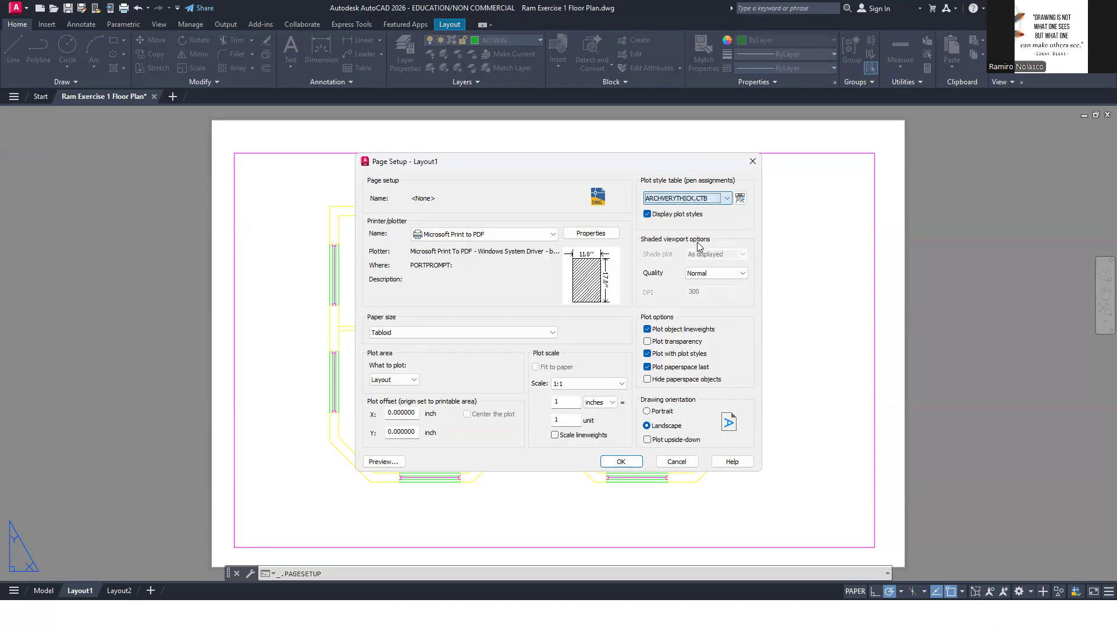
click(740, 198)
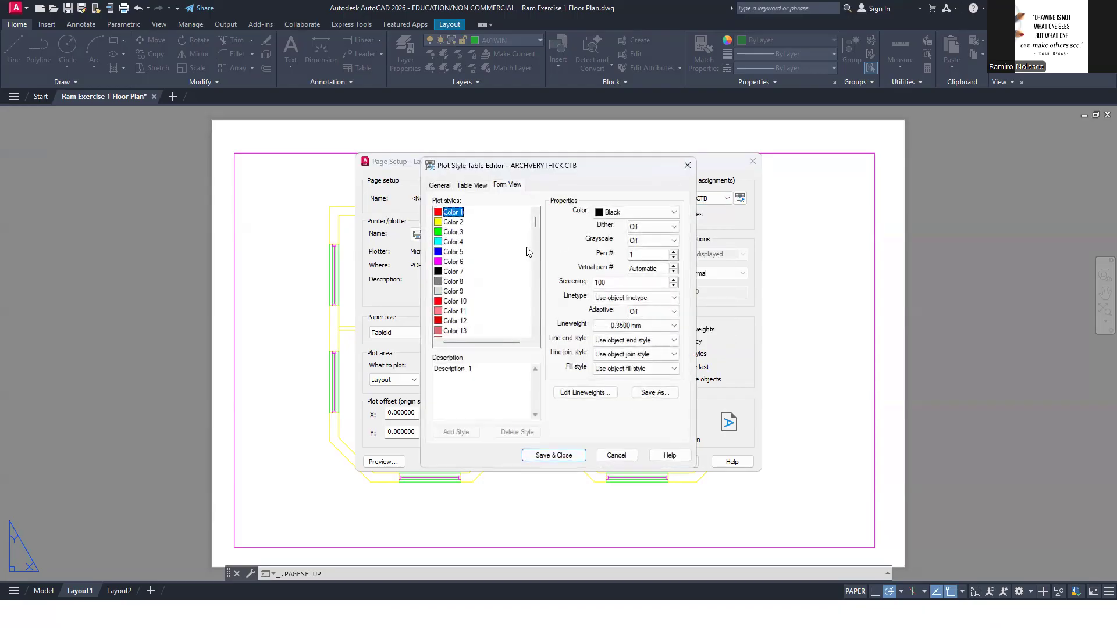
click(455, 223)
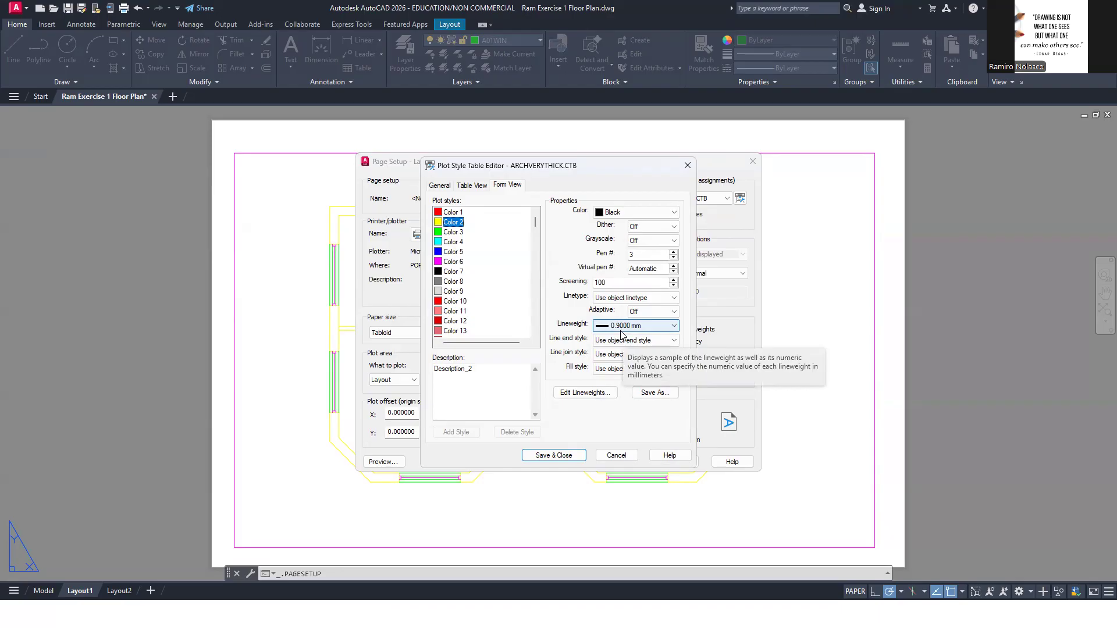
key(alt+Tab)
key(alt+Tab)
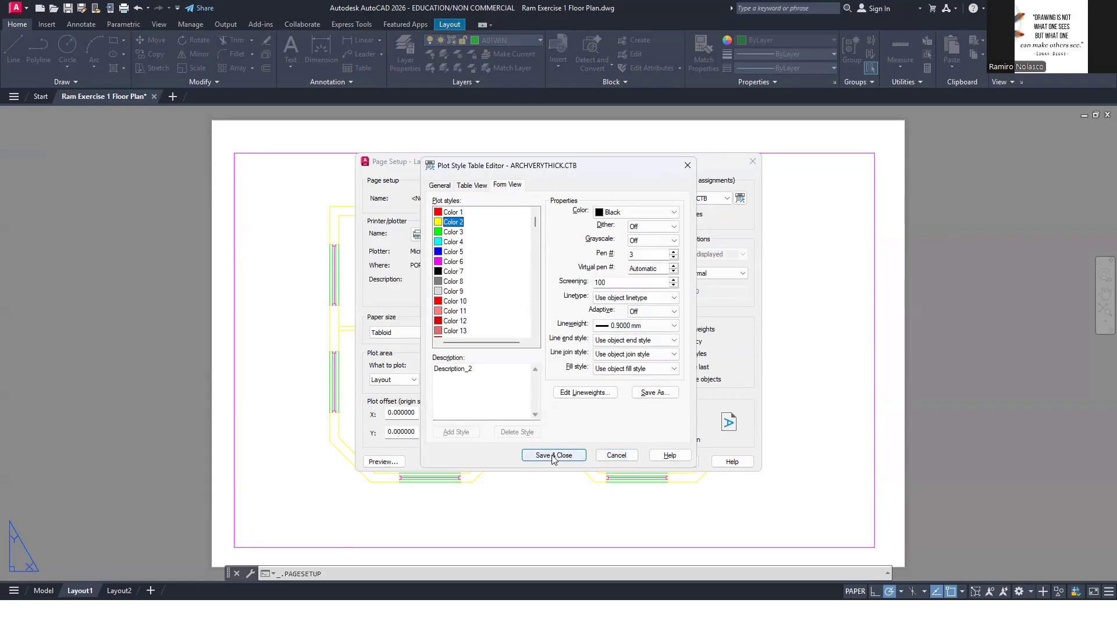
click(618, 456)
Set Layout1's plot style table to ARCH.ctb and accept the page setup
click(712, 199)
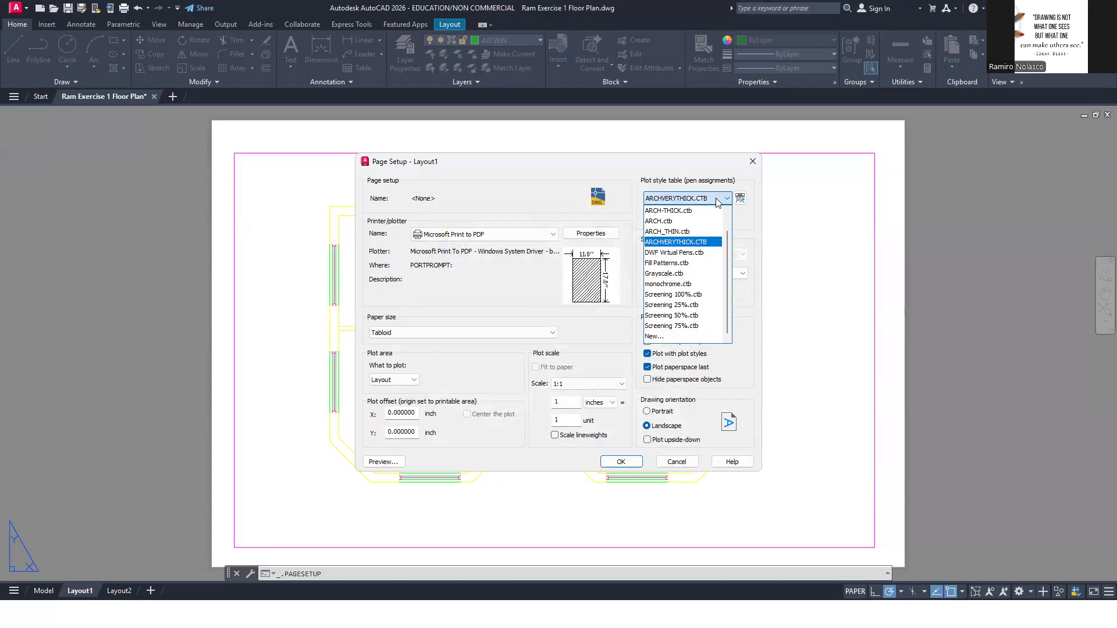
click(695, 221)
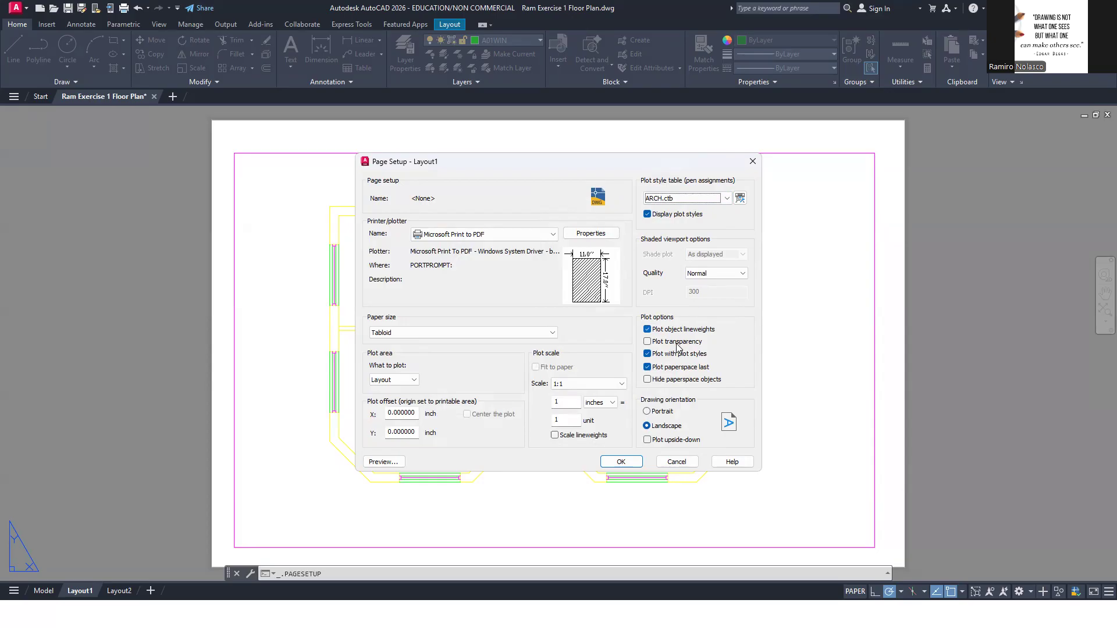
click(638, 464)
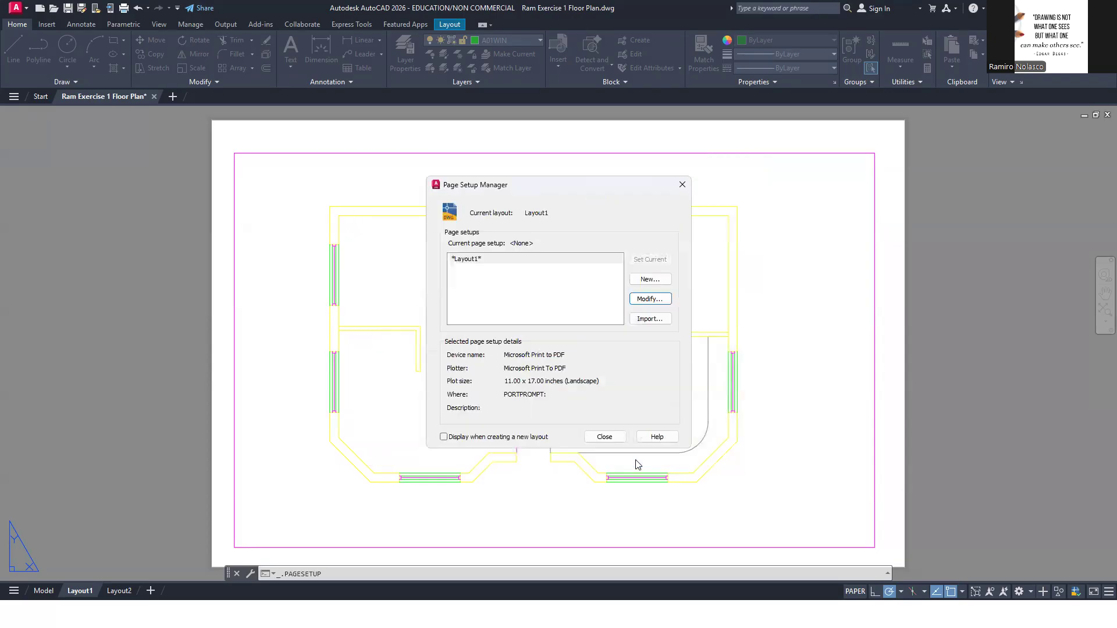
click(604, 436)
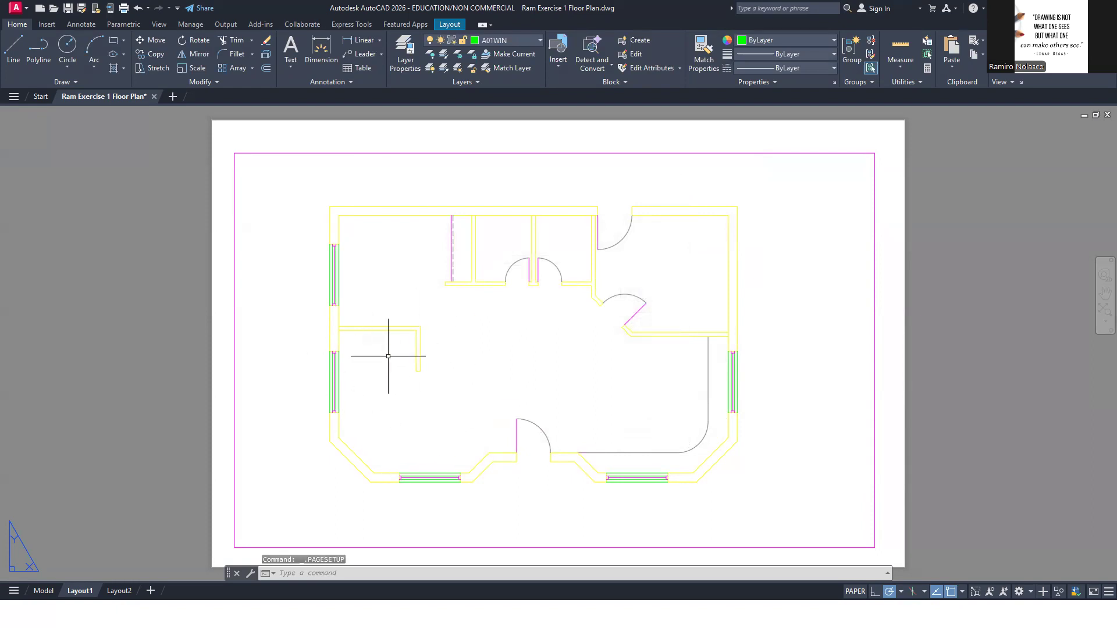
Reopen Layout1's page setup to check its plotter, paper size and plot style table, then close it
right_click(79, 591)
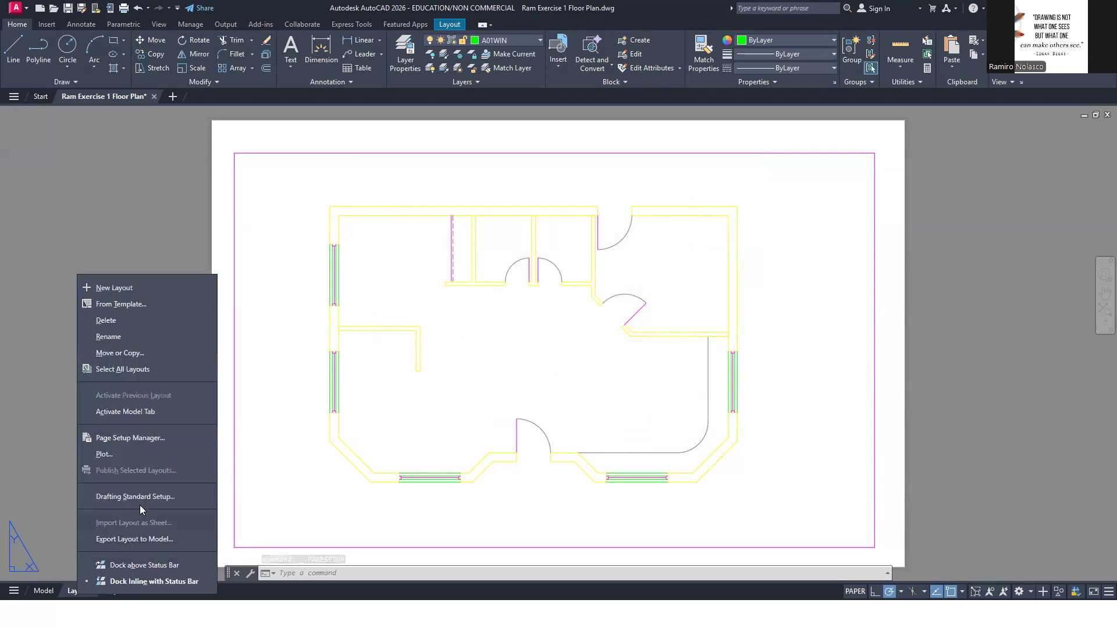
click(165, 439)
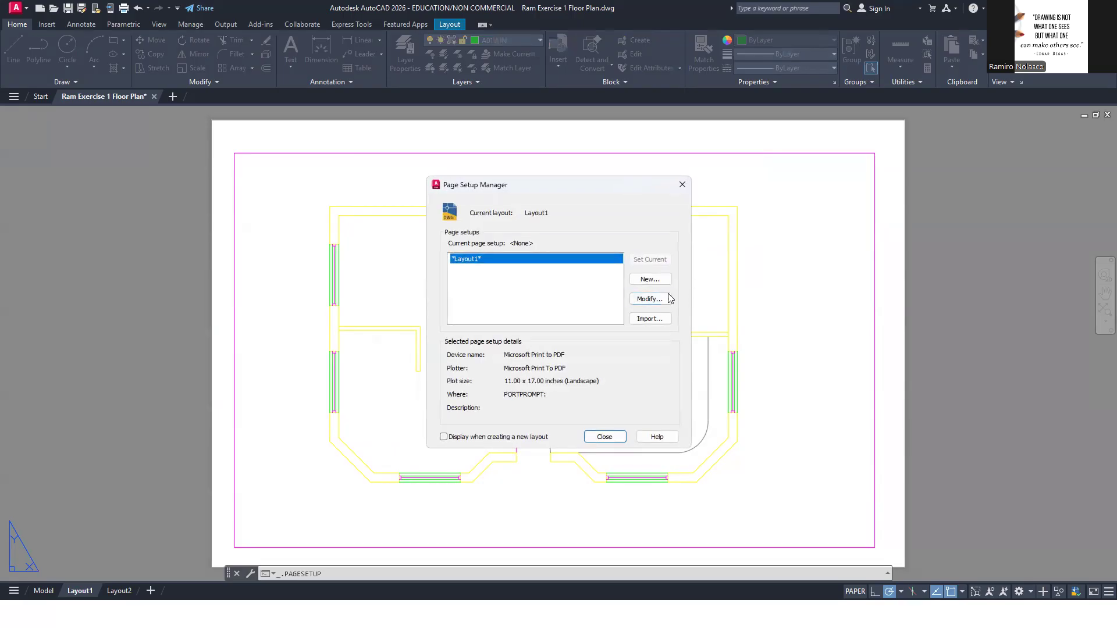
click(650, 298)
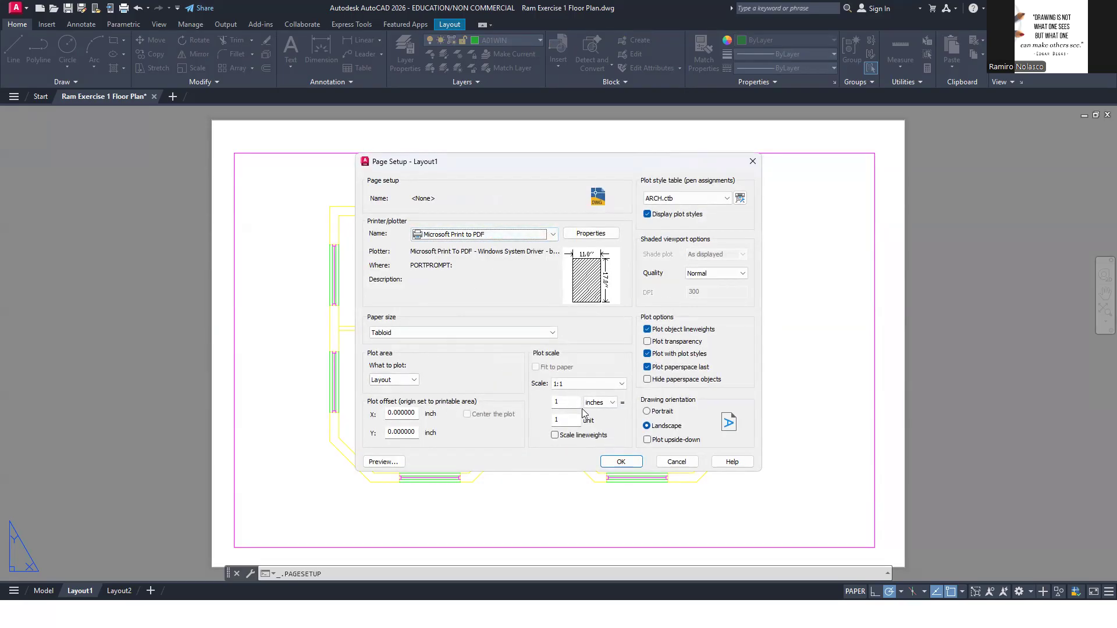
click(627, 459)
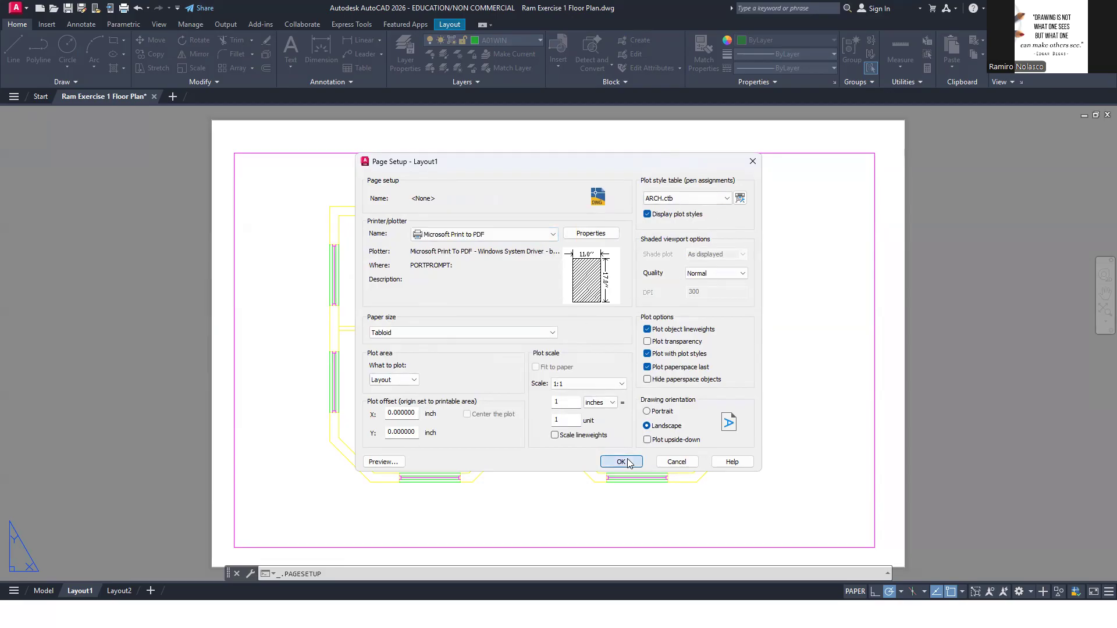
click(606, 438)
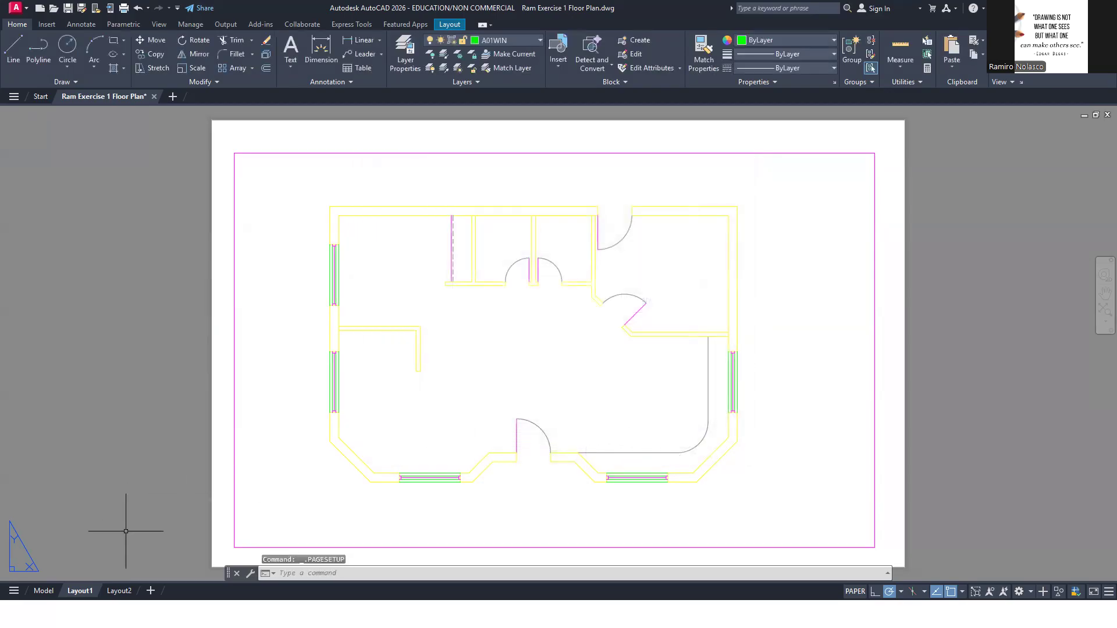
right_click(84, 593)
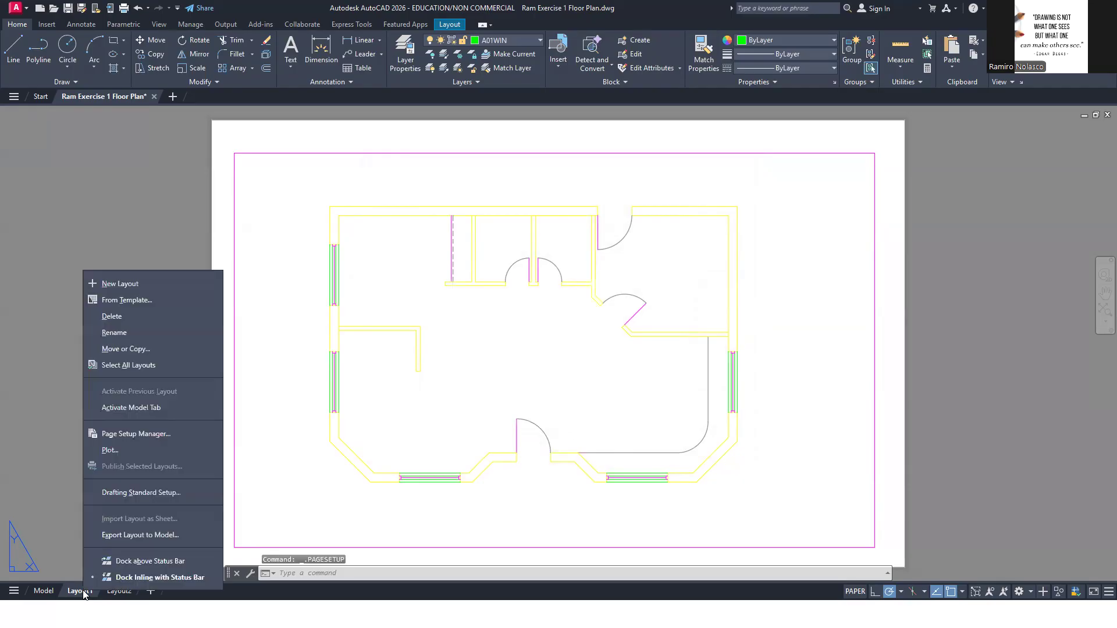
click(138, 351)
click(466, 370)
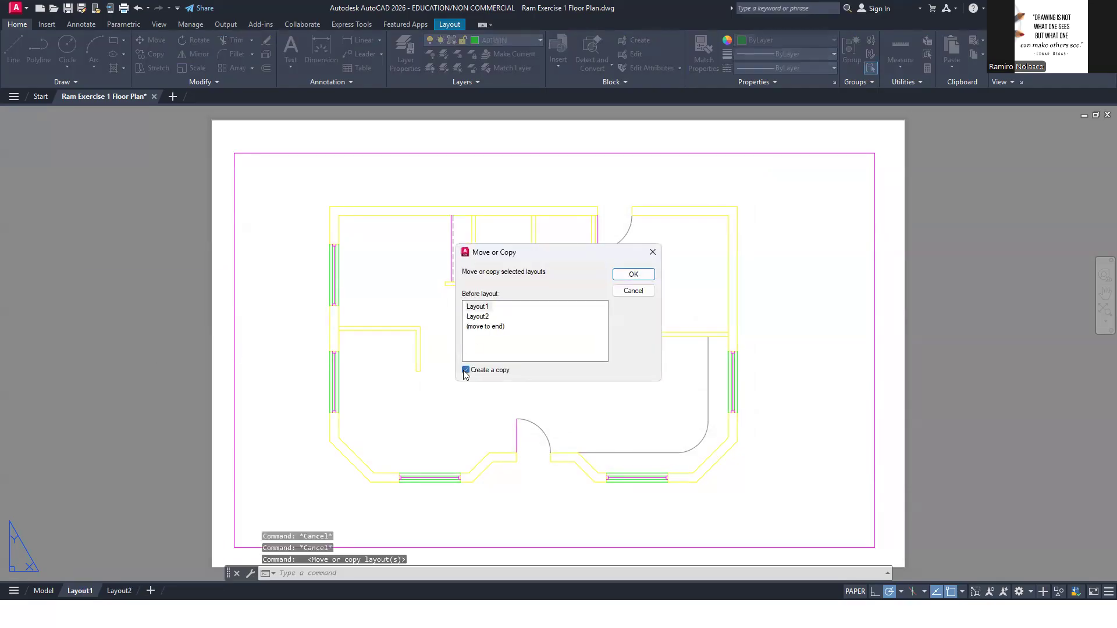
click(632, 290)
Regenerate Layout1 with the REGEN command
text(RE)
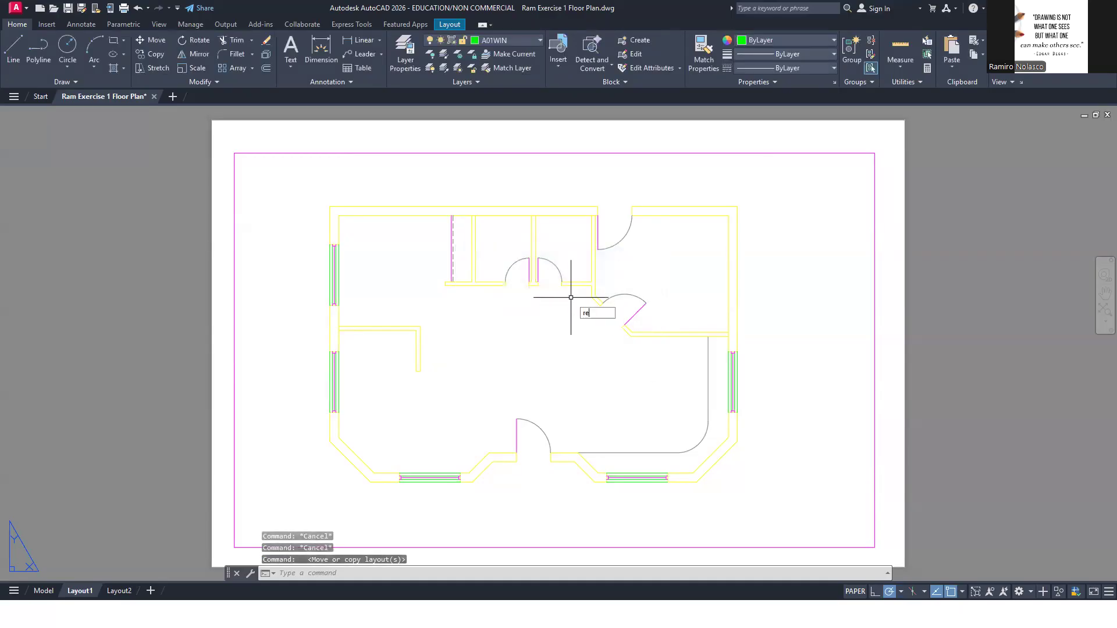
key(Return)
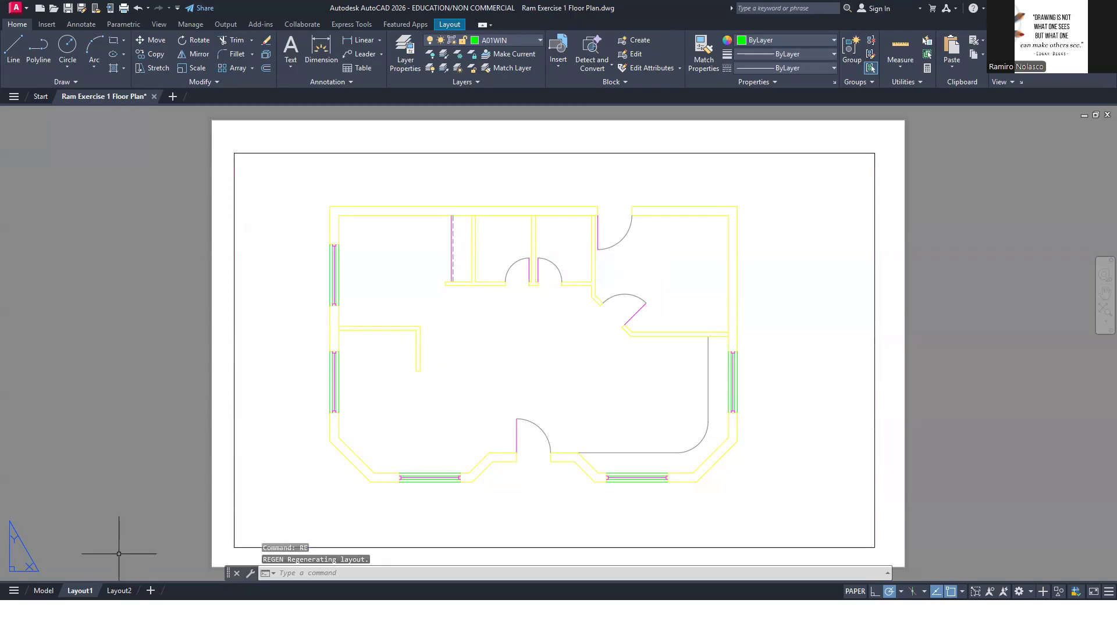
Create a copy of Layout1 placed before Layout2 and open the copied layout
right_click(84, 595)
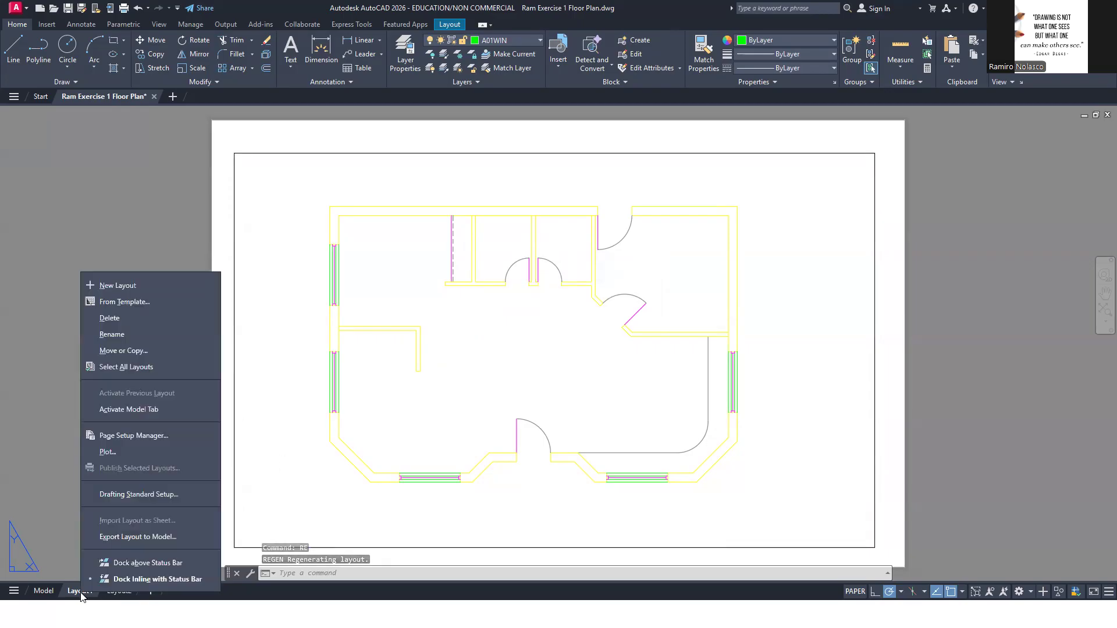
click(151, 351)
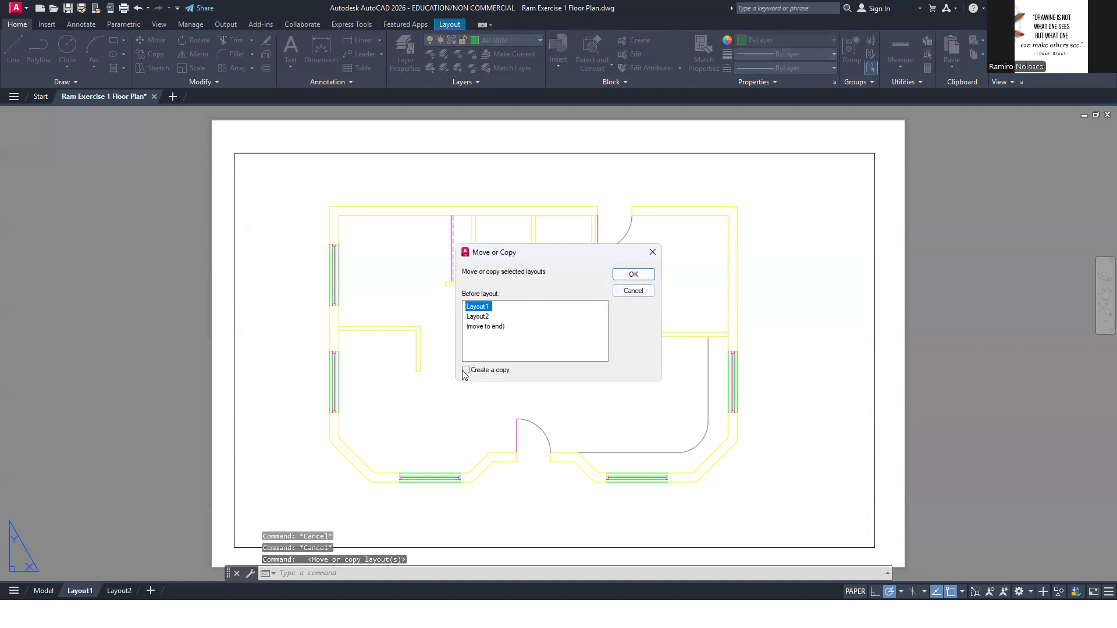
click(483, 316)
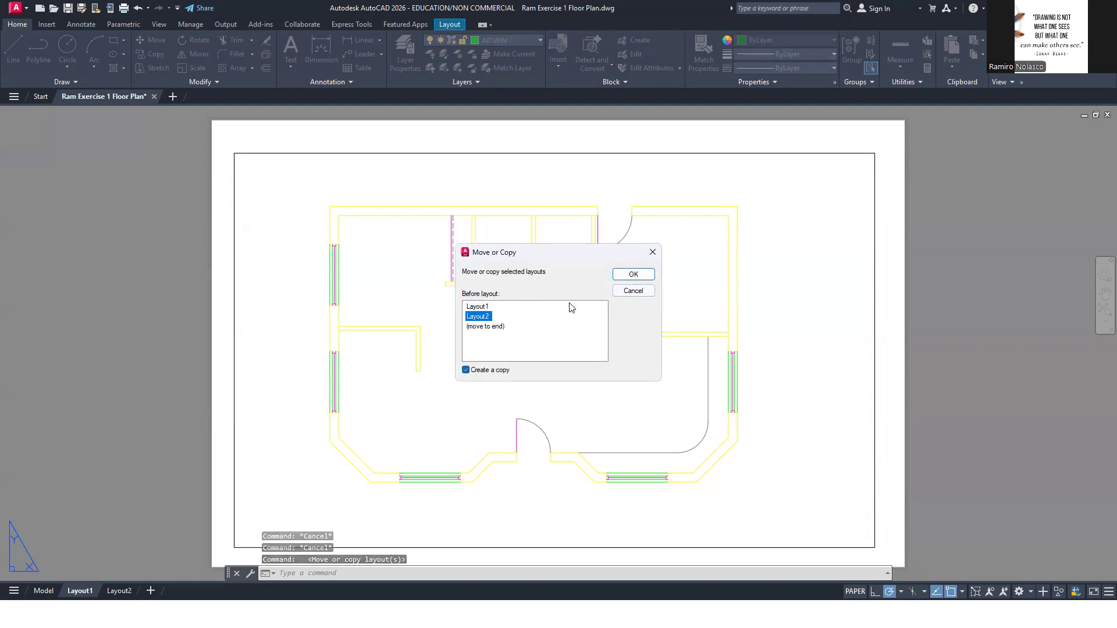
click(633, 274)
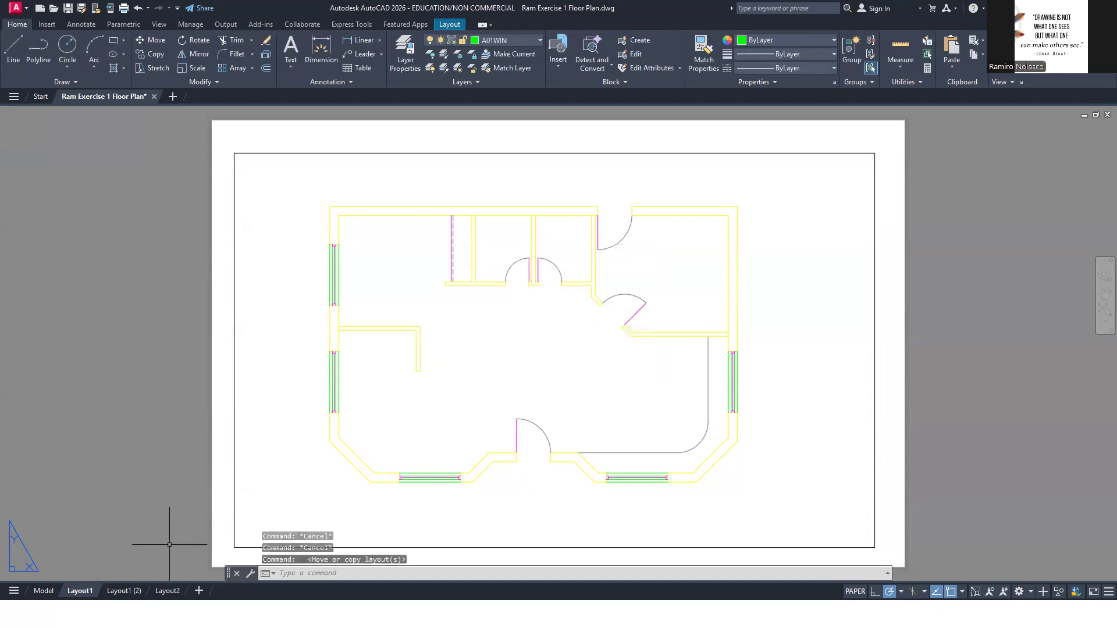
click(124, 591)
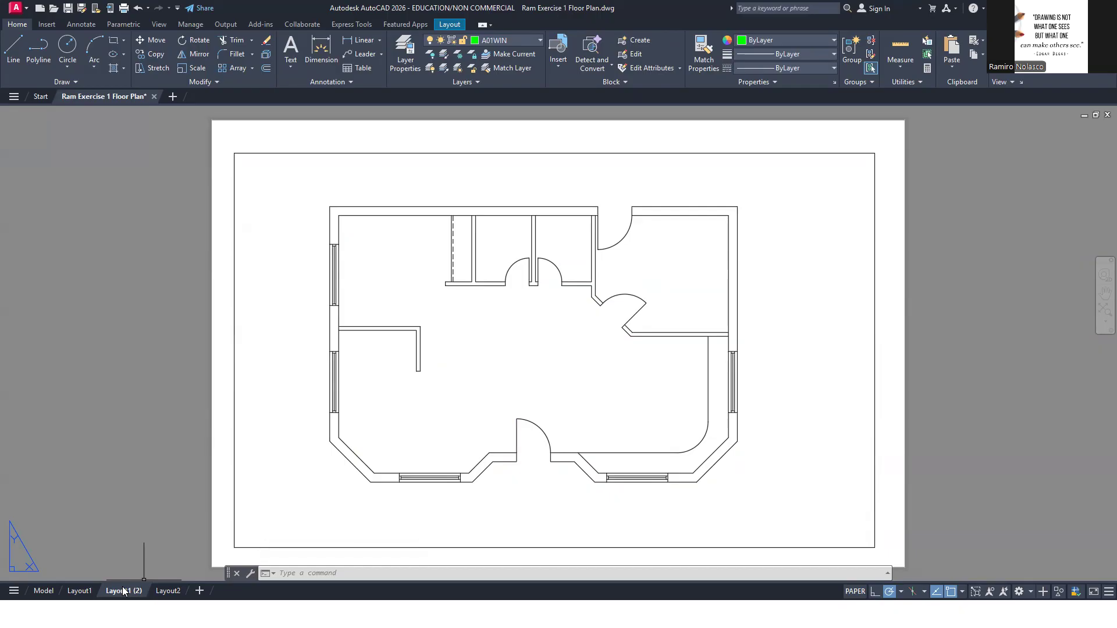
Delete the original Layout1, keeping only its copy and Layout2
click(81, 592)
right_click(81, 592)
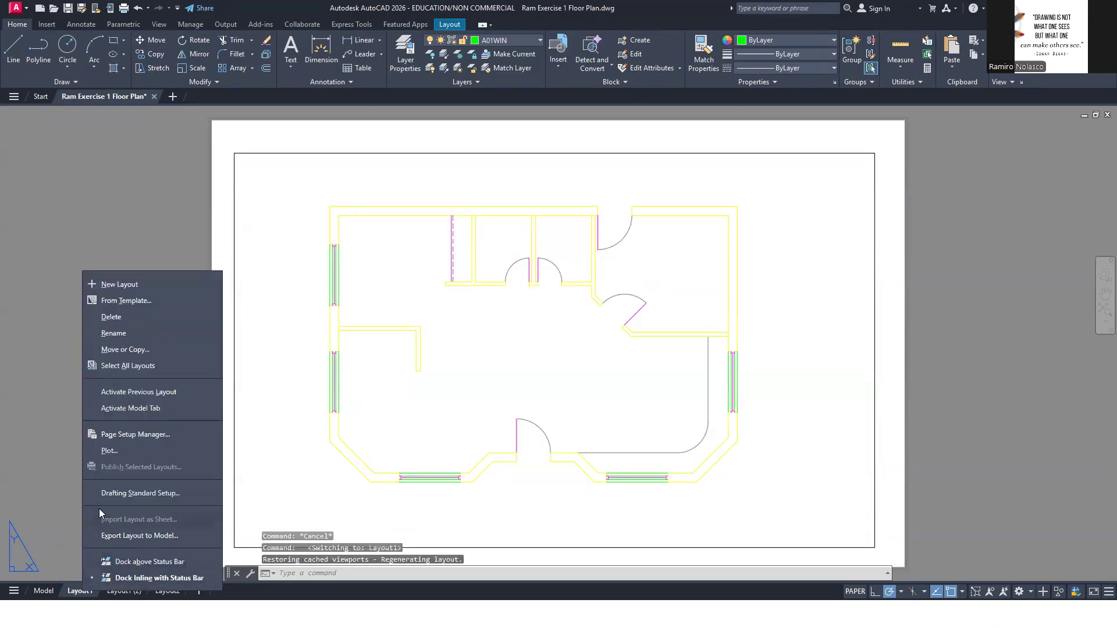
click(138, 318)
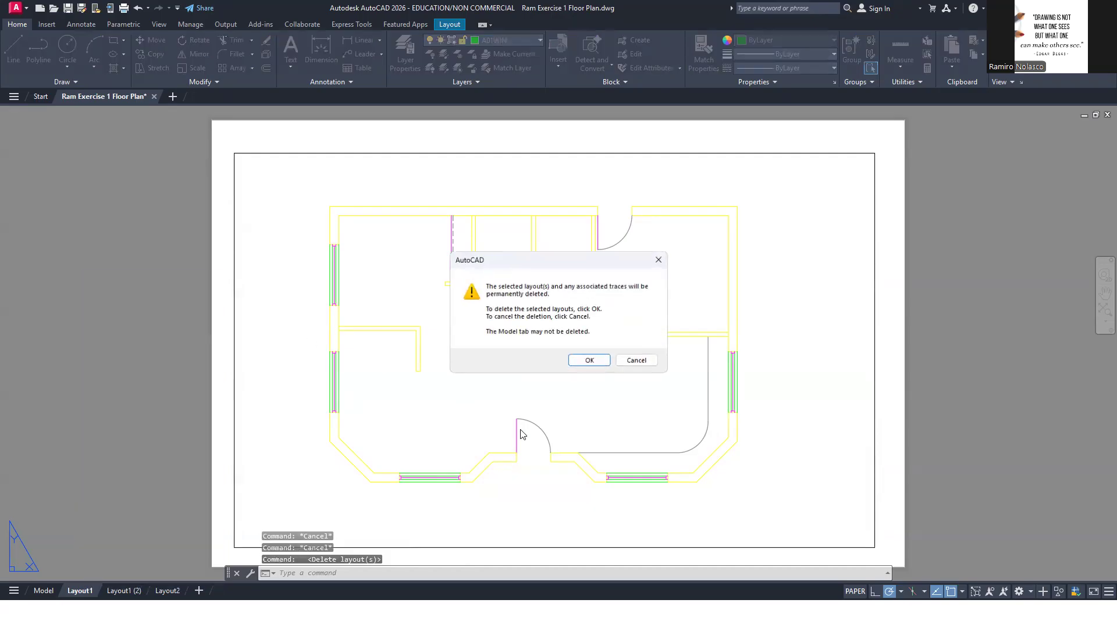
click(577, 365)
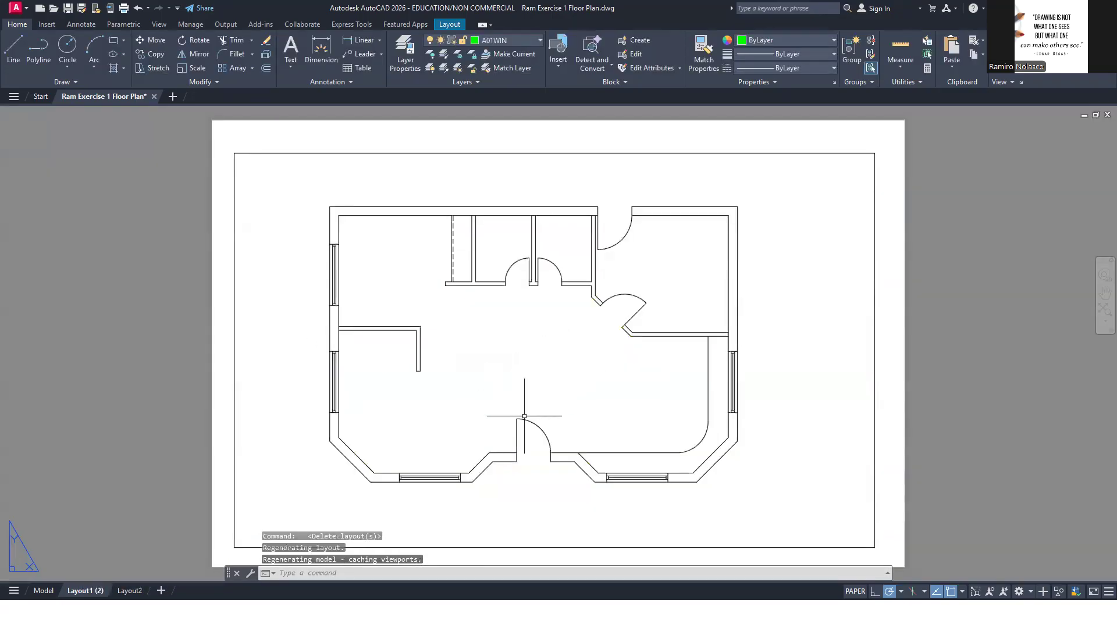
Inspect the wall lineweights in the copied layout and check the Display Lineweight option with LWEIGHT, without changing any settings
scroll(324, 374, up, 4)
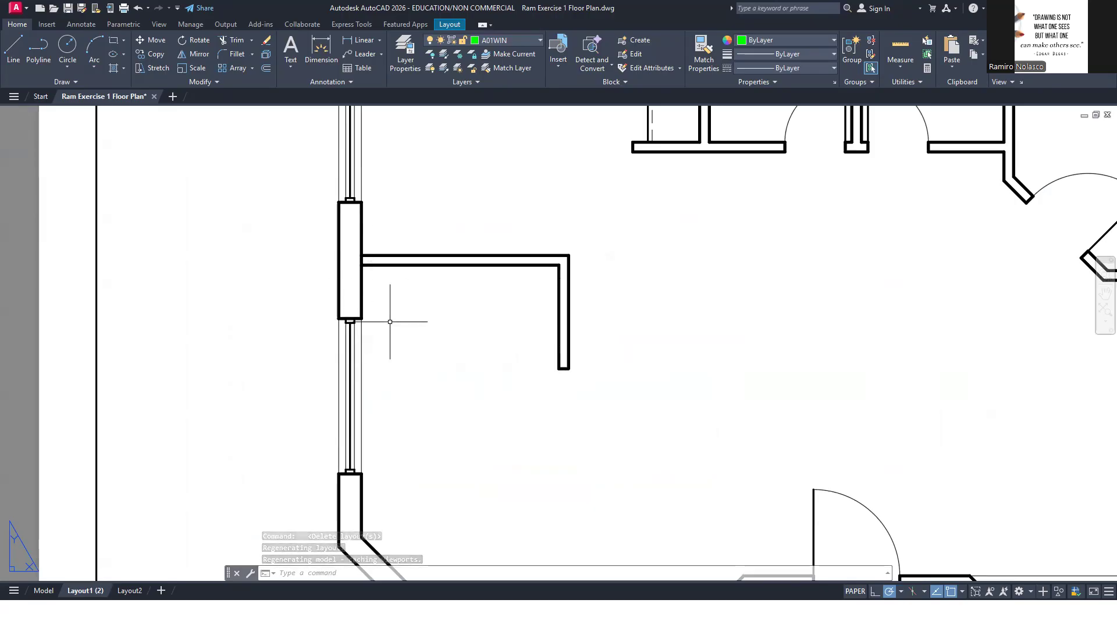
text(LW)
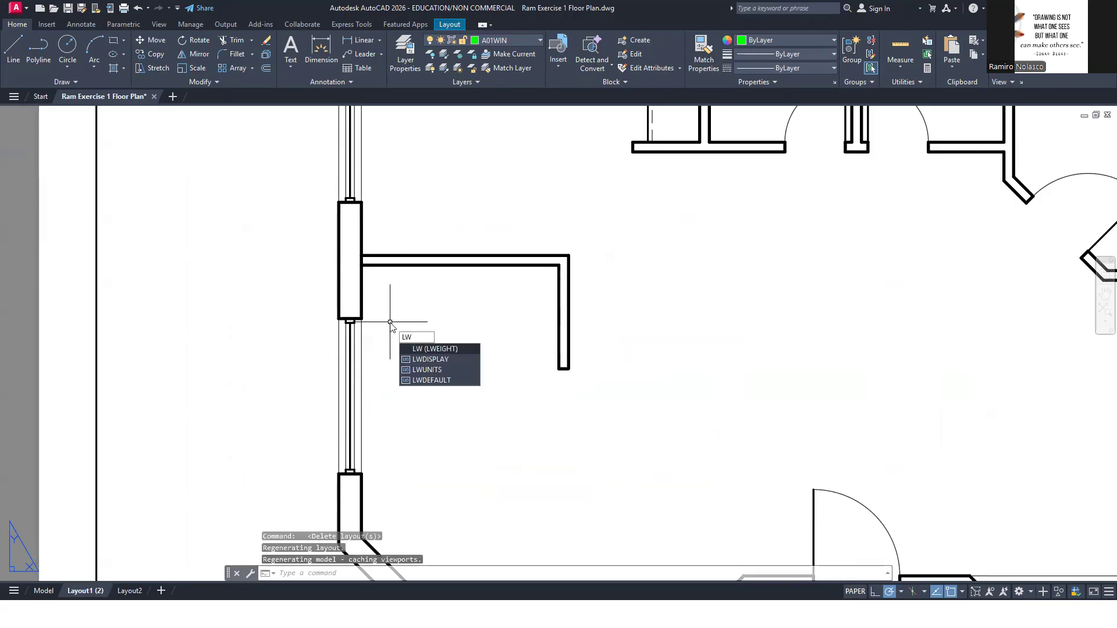
key(Return)
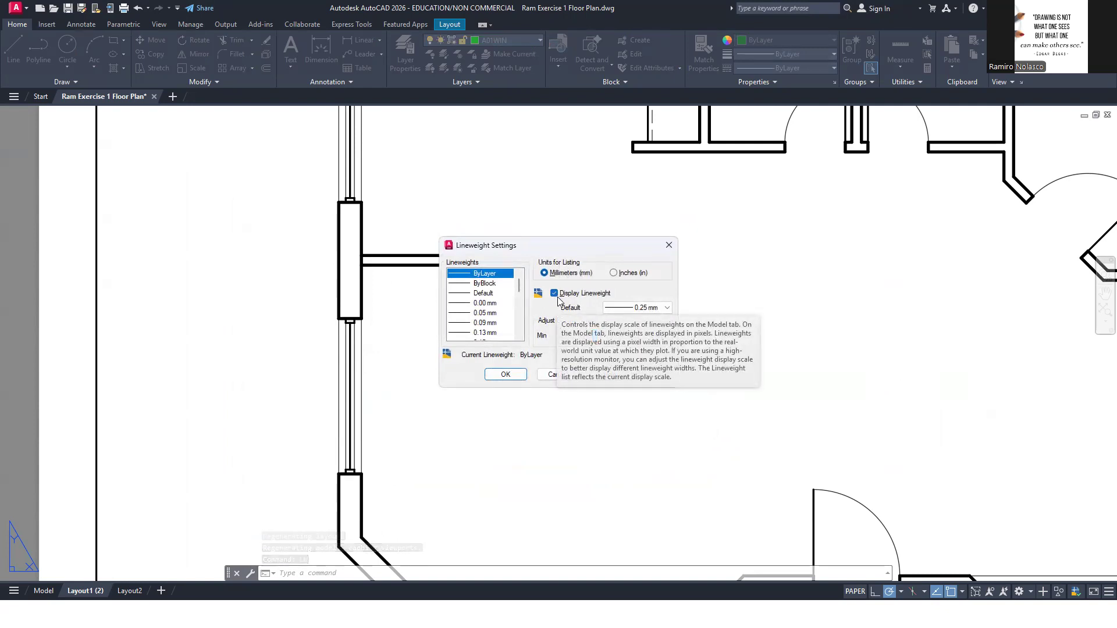
click(570, 378)
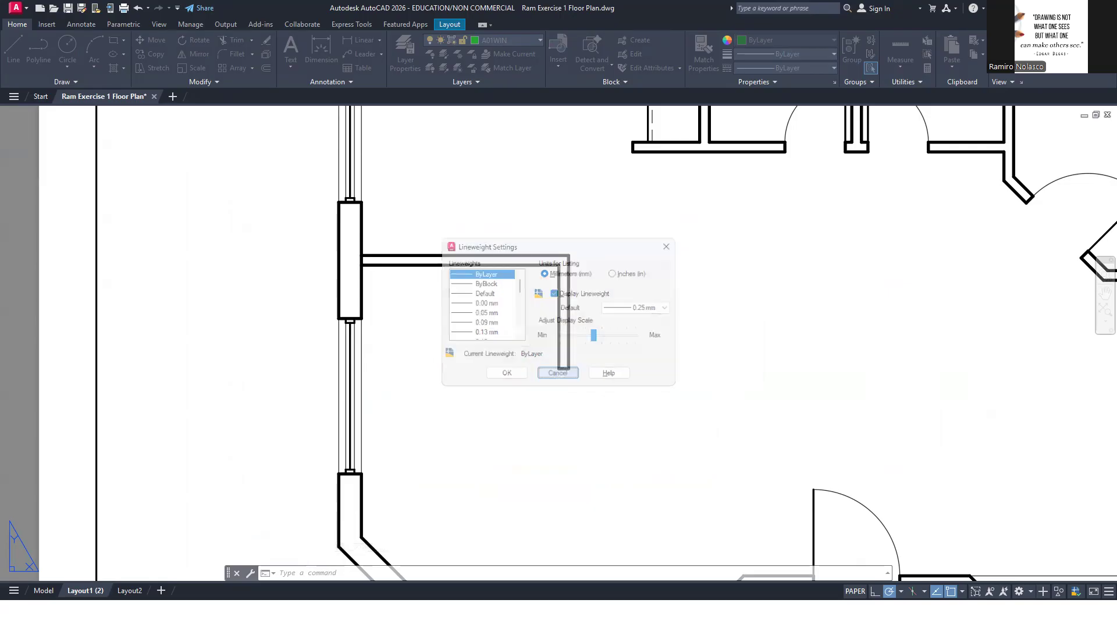
Shrink the floor plan viewport horizontally by stretching its lower-right corner inward, leaving empty paper on the right side of the sheet
scroll(680, 405, down, 5)
middle_drag(744, 398, 555, 360)
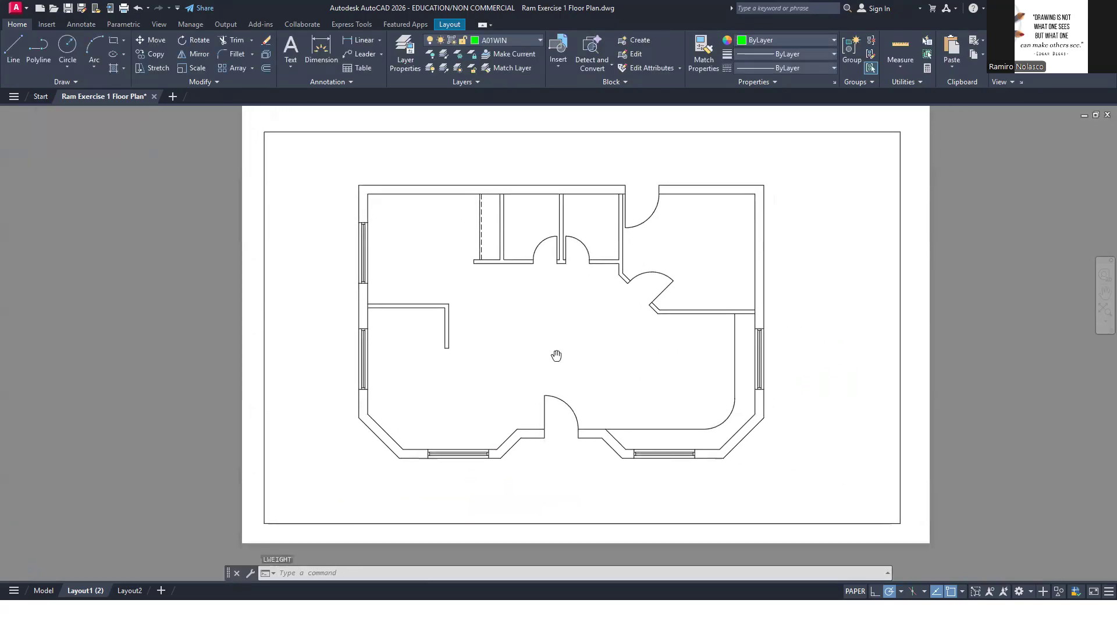
click(911, 374)
click(898, 417)
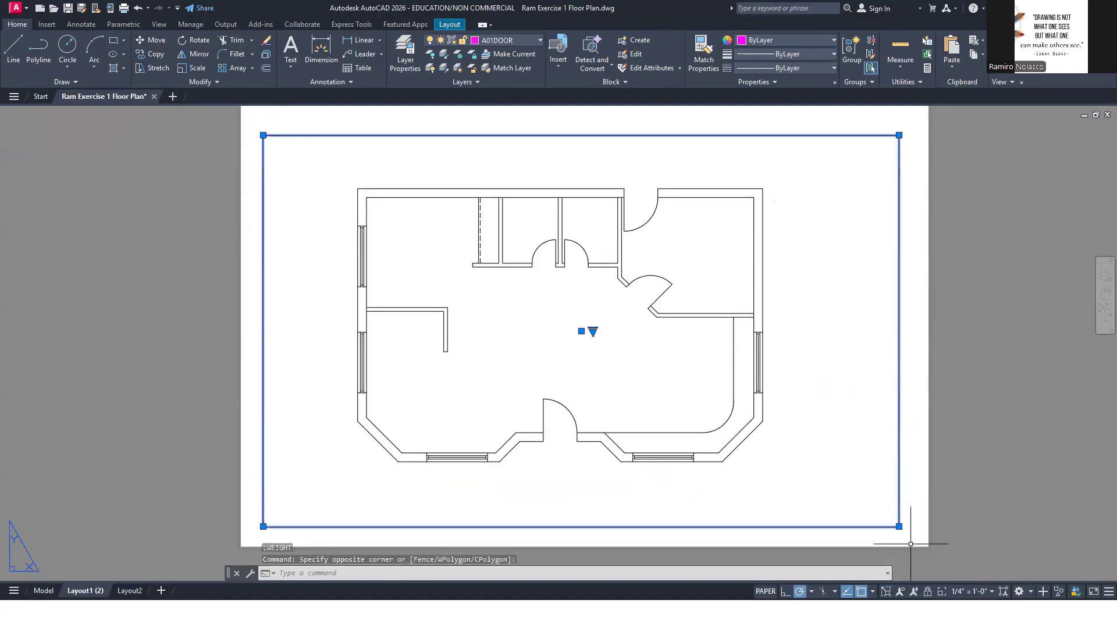
click(899, 527)
click(708, 527)
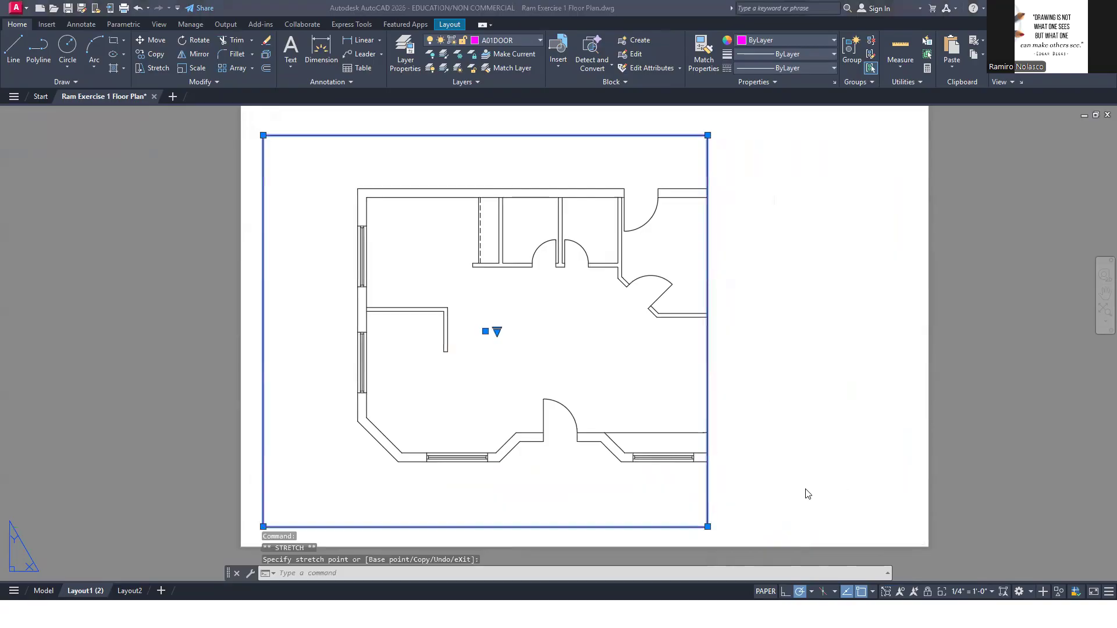
Switch to WEEK 2 PRESENTATION.pdf, examine the ground floor plan and detail sheet on page 4, and return to AutoCAD
key(alt+Tab)
scroll(802, 478, up, 7)
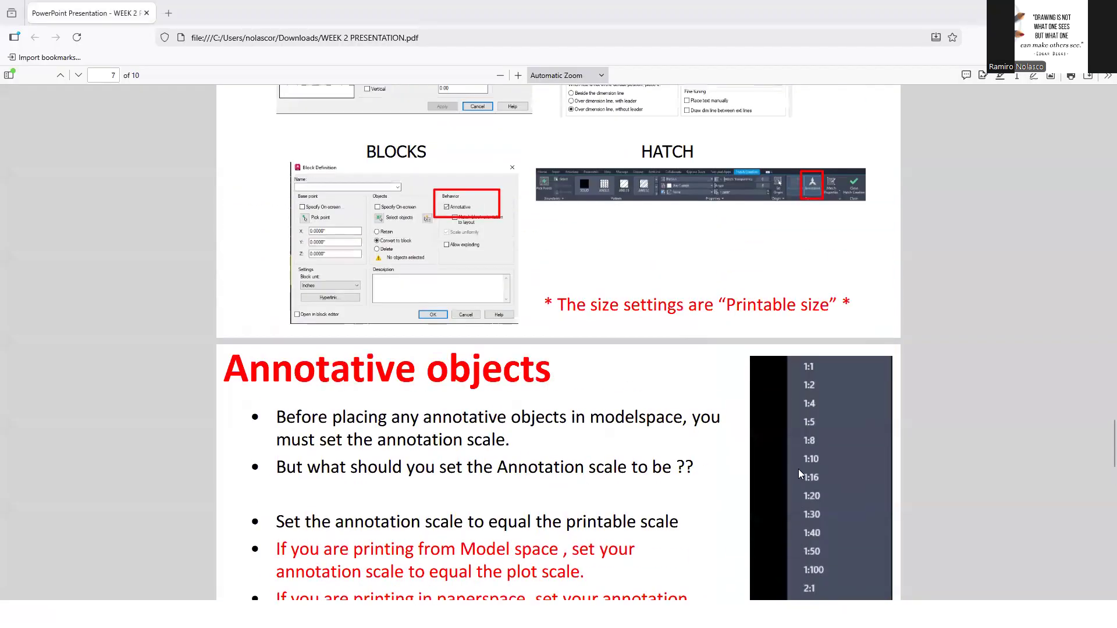
scroll(797, 469, up, 12)
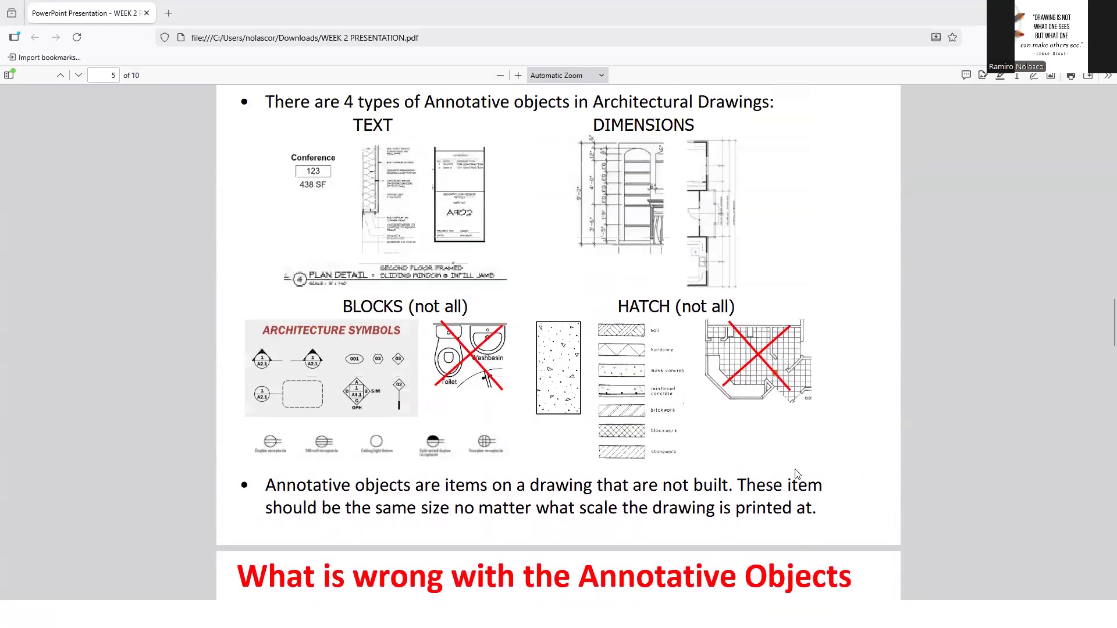
scroll(797, 473, up, 5)
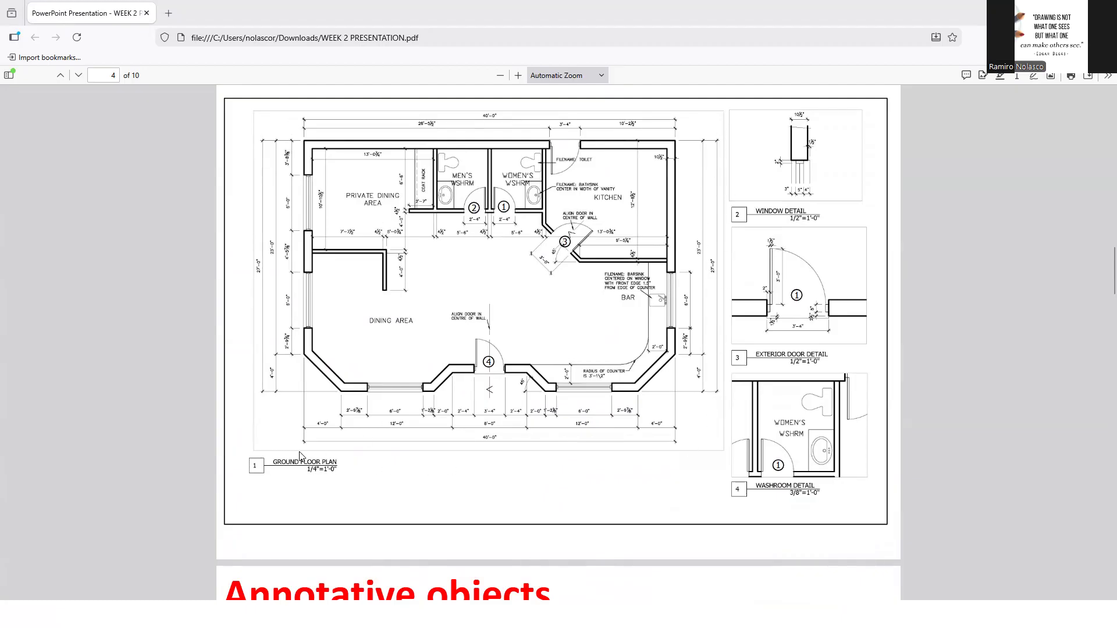
key(alt+Tab)
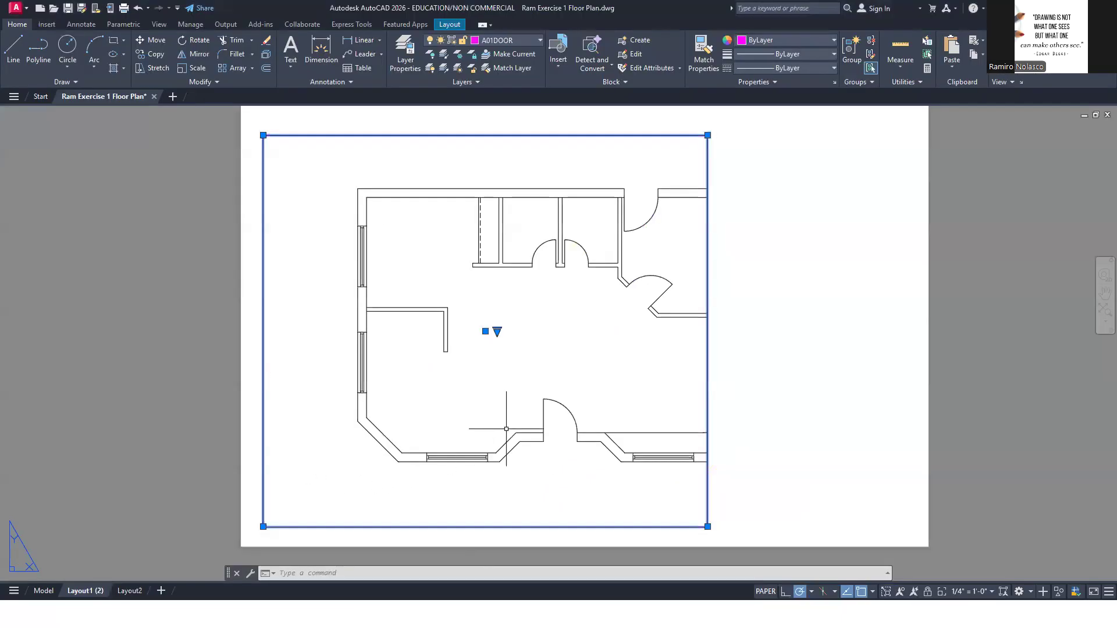
Activate the viewport, pan the whole floor plan inside its border and choose the 1/4" = 1'-0" scale
double_click(512, 380)
middle_drag(519, 380, 443, 364)
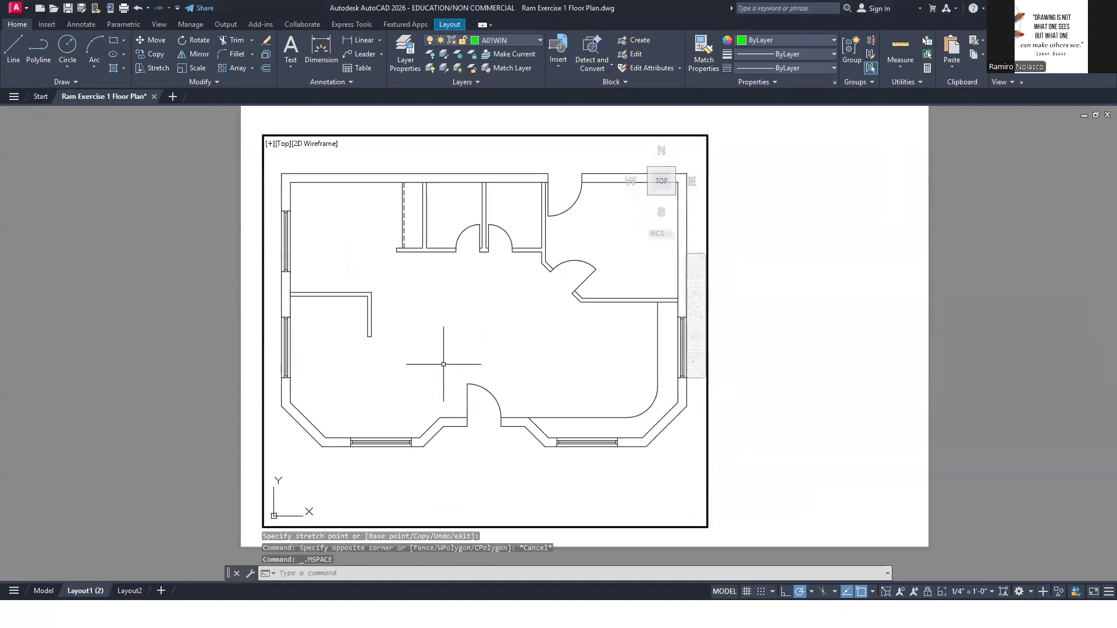
click(956, 591)
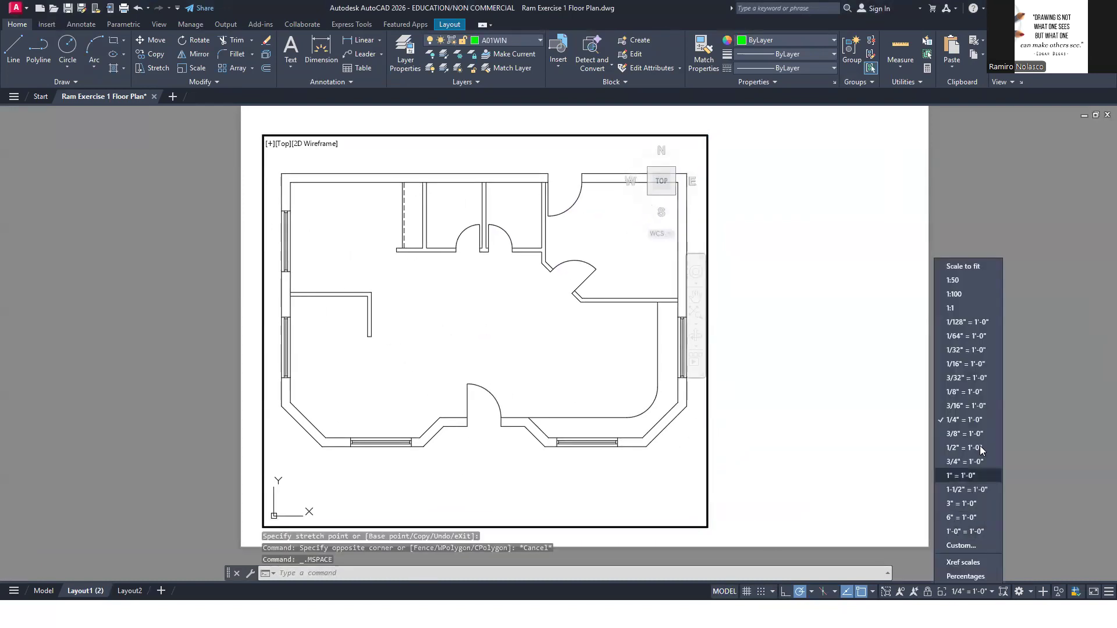
click(985, 420)
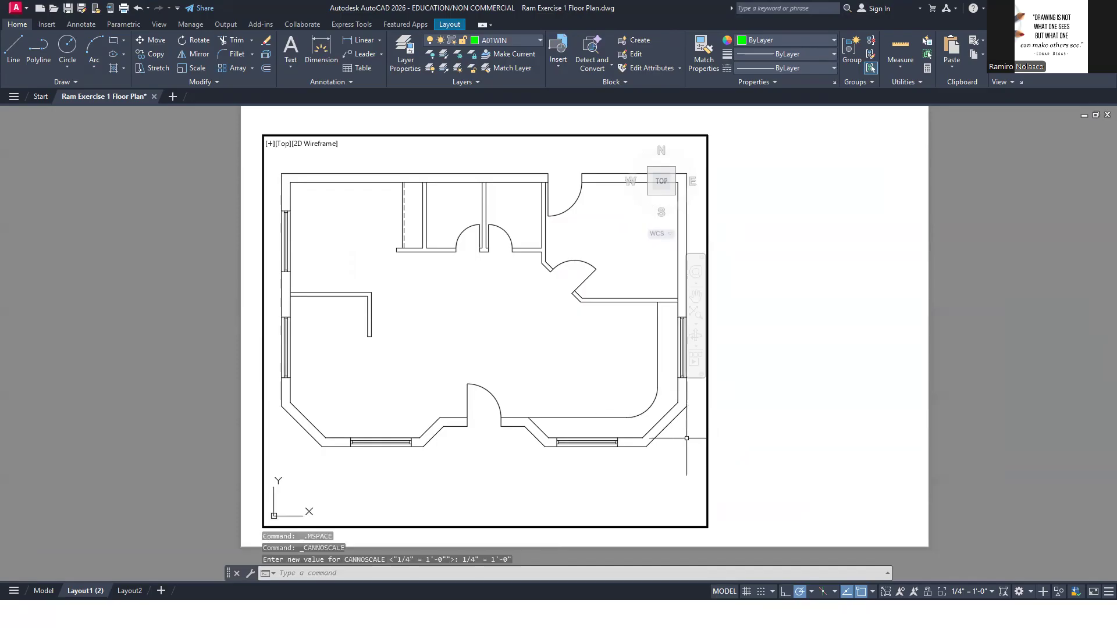
Return to paper space and stretch the viewport's lower-right corner outward to leave more room beside the plan
double_click(769, 446)
click(740, 452)
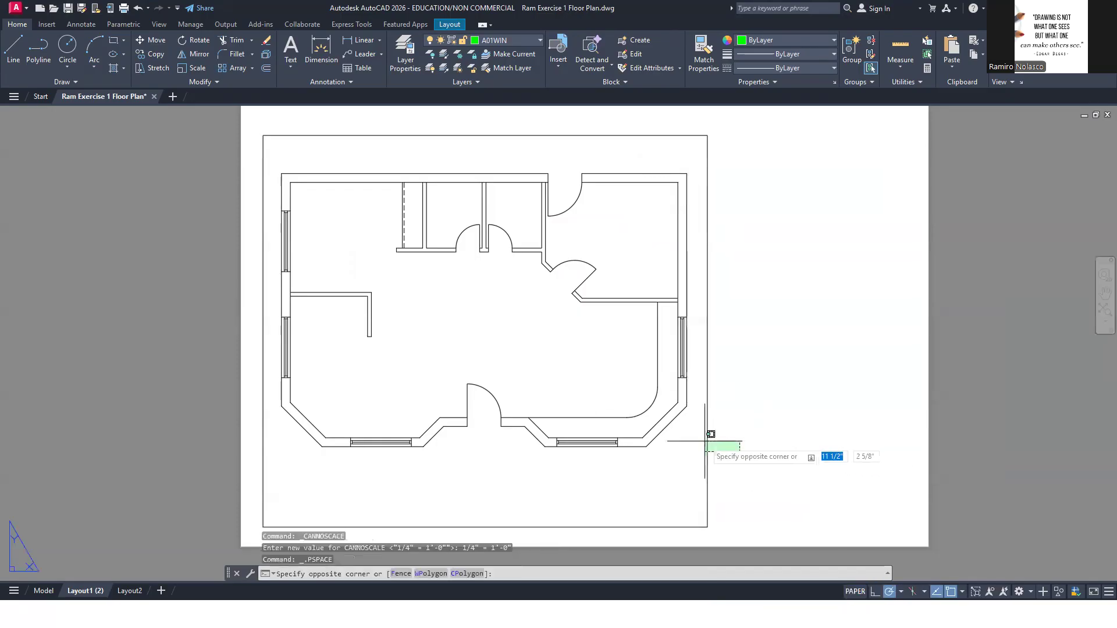
click(694, 440)
click(707, 527)
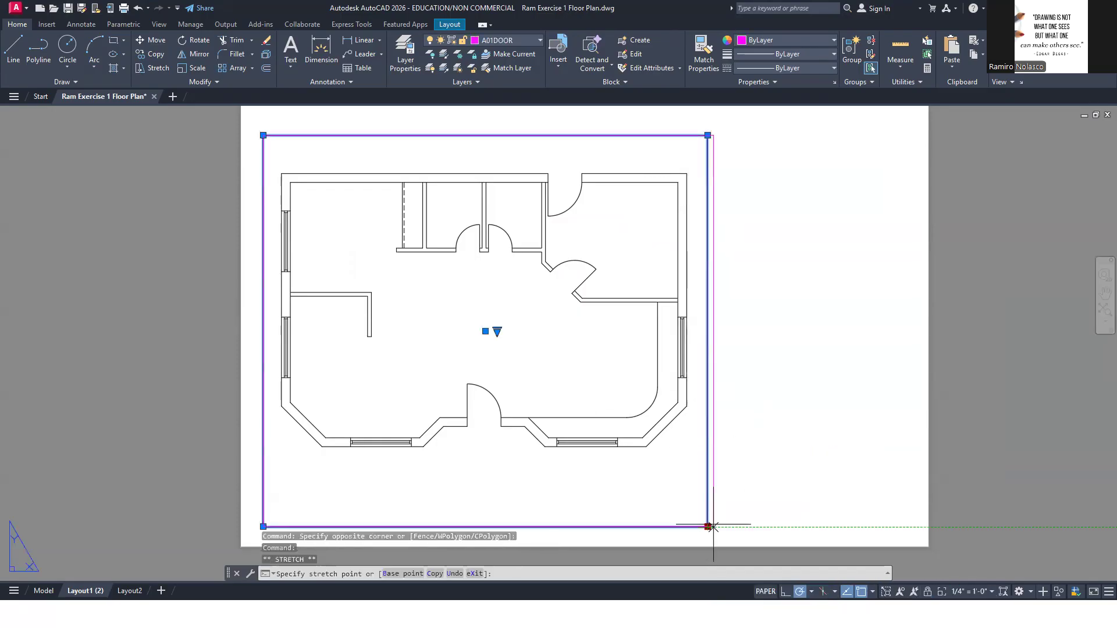
click(773, 517)
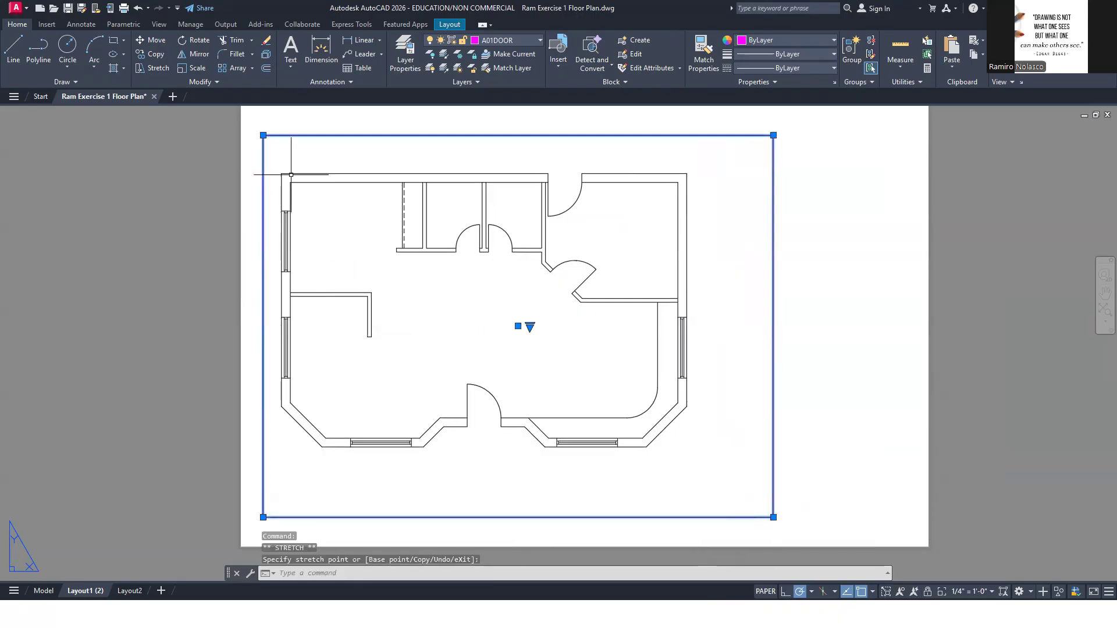
Raise the viewport's upper and lower edges, and recenter the floor plan inside the viewport
click(263, 135)
click(263, 120)
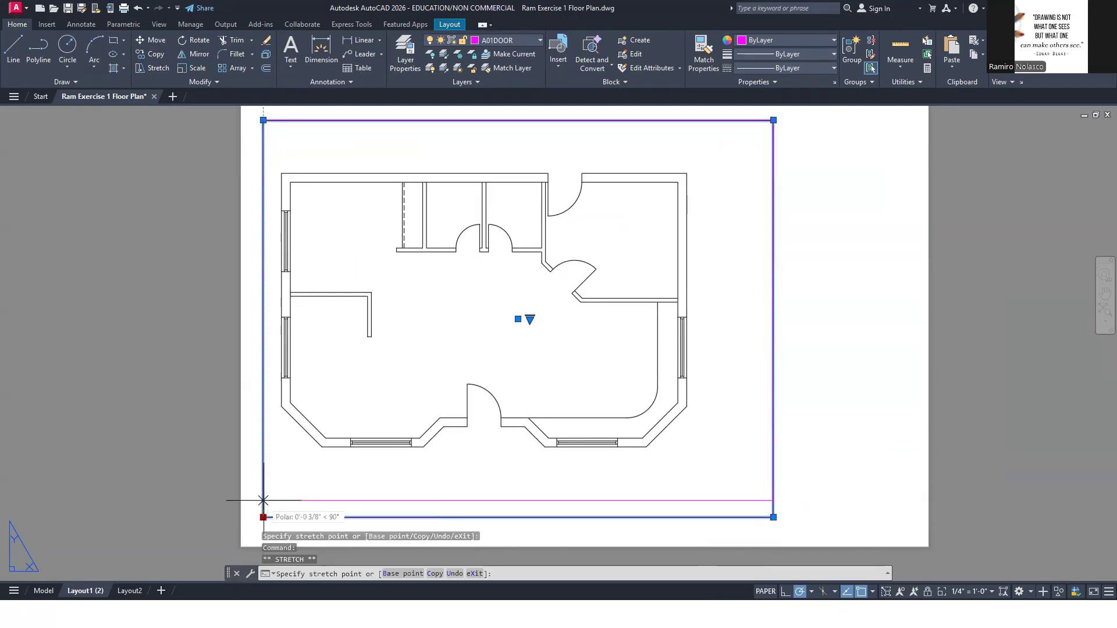
click(263, 493)
double_click(426, 369)
middle_drag(427, 360, 453, 354)
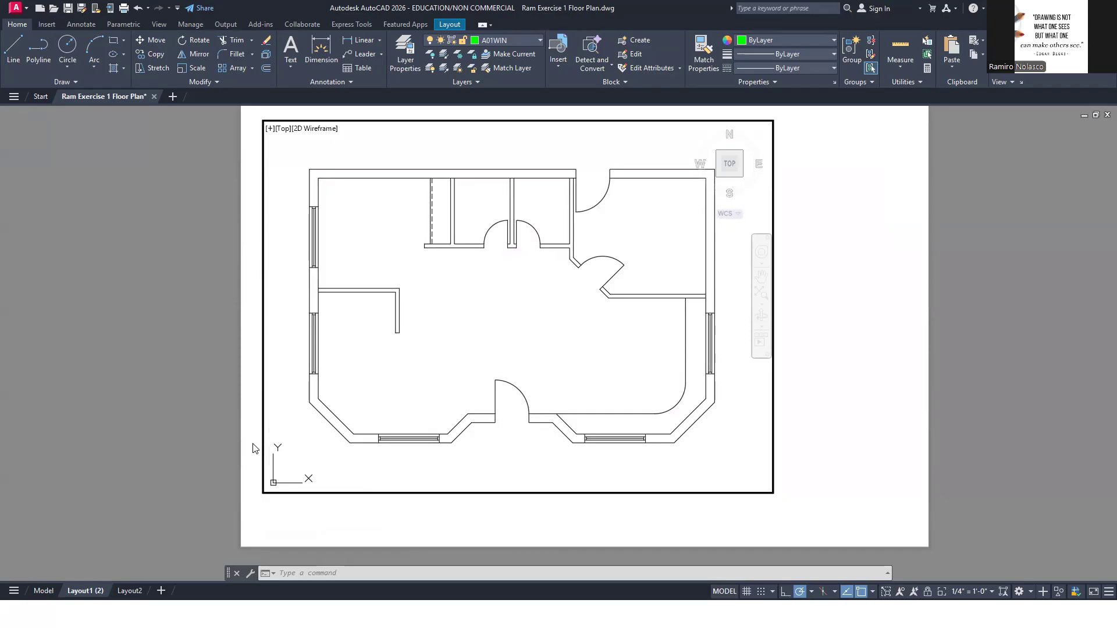
Back in paper space, stretch the viewport's left edge outward about 1/4" and its upper edge up about 3/16"
double_click(244, 448)
click(270, 452)
click(249, 454)
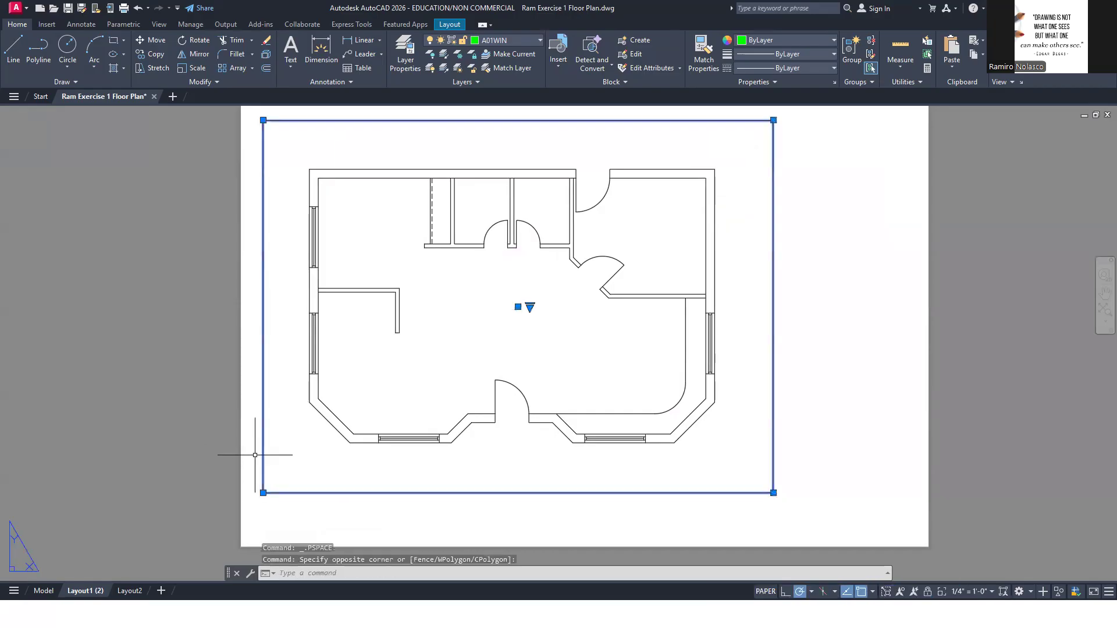
click(263, 493)
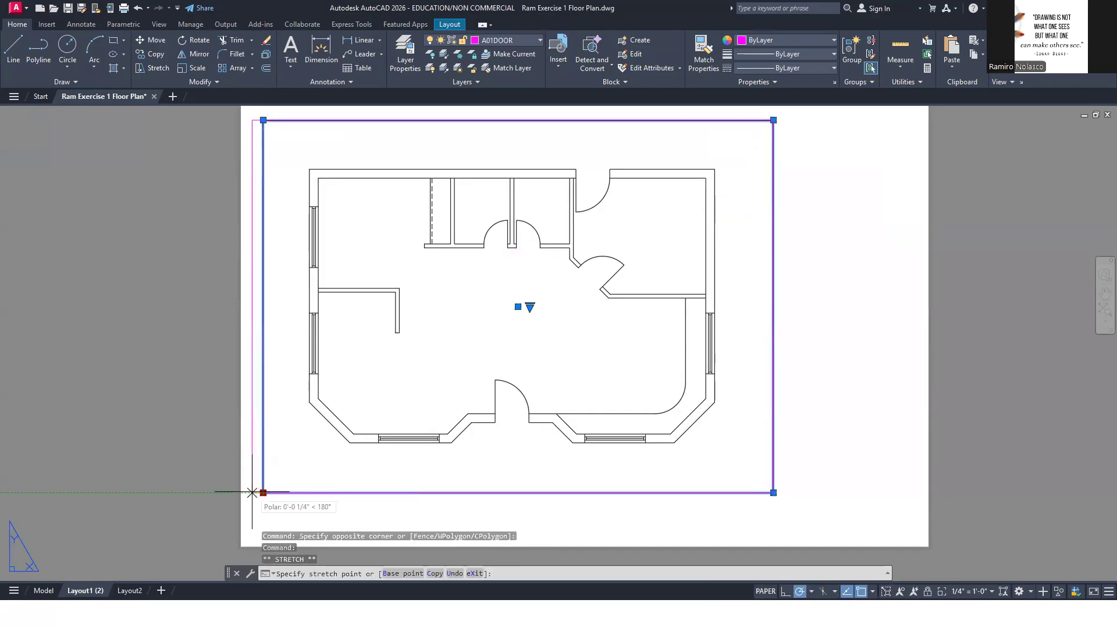
click(252, 493)
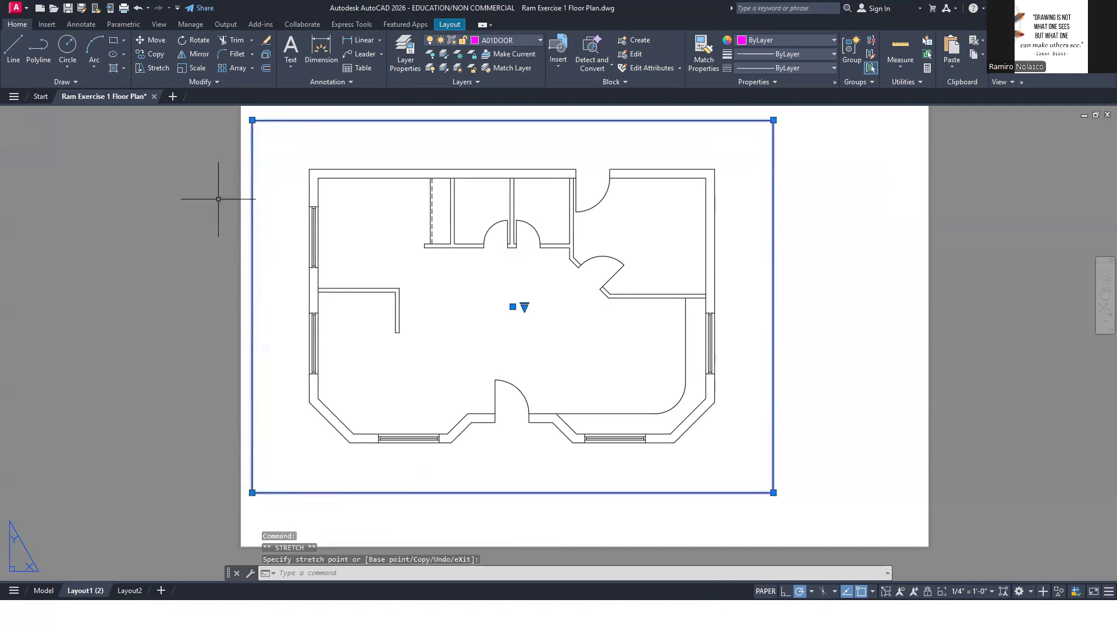
click(252, 119)
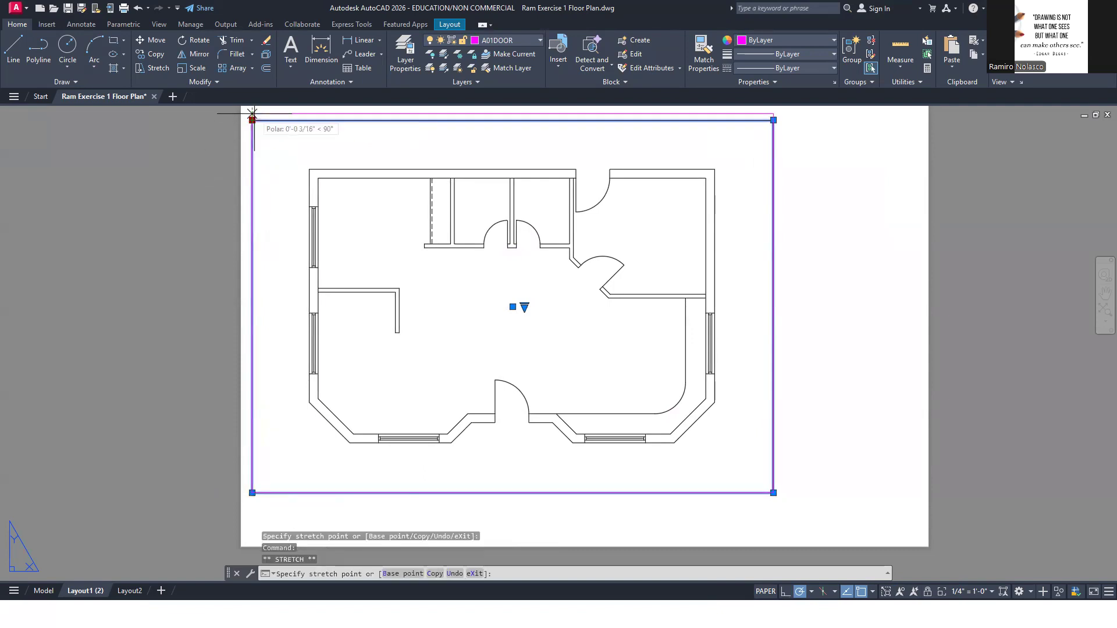
click(251, 113)
click(174, 206)
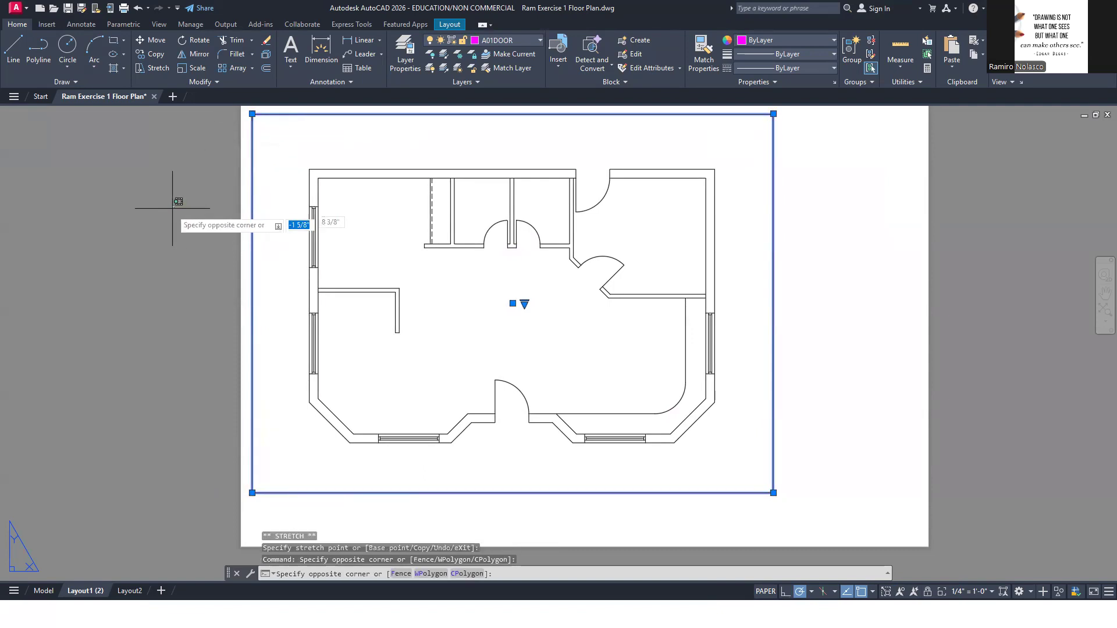
click(127, 247)
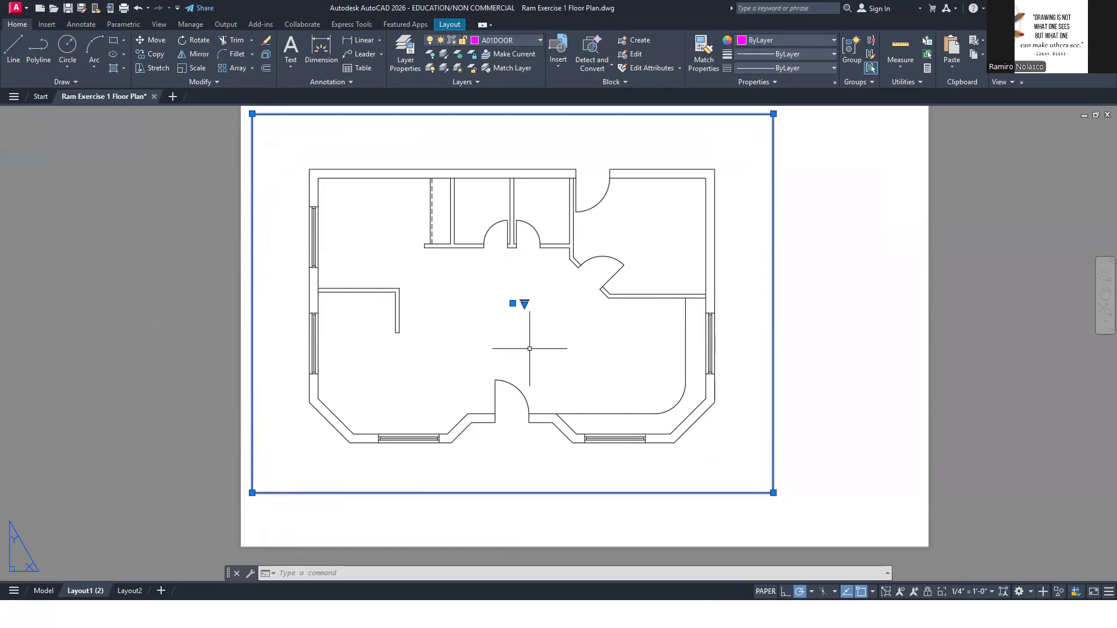
Switch to model space and set the annotation scale to 1/4" = 1'-0"
click(44, 591)
click(990, 592)
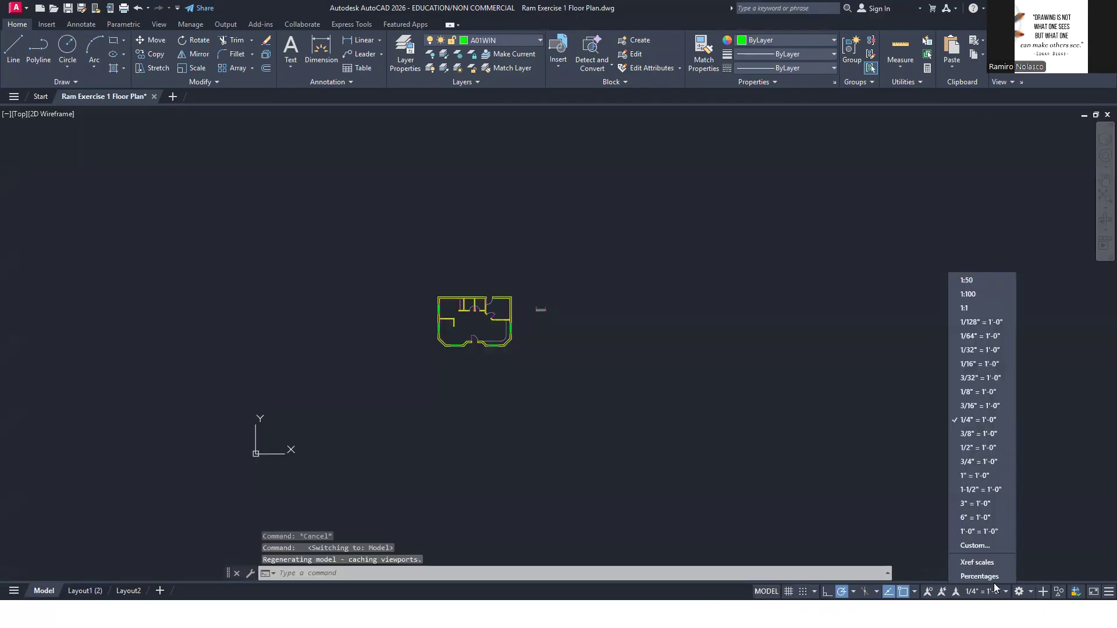
click(1004, 420)
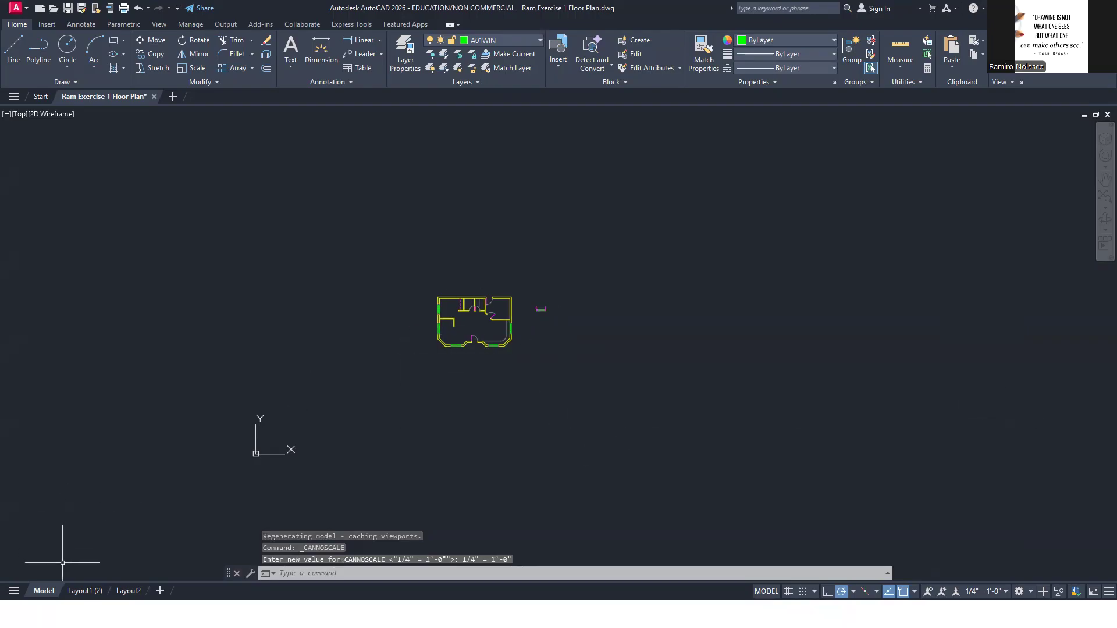
Return to Layout1 (2), activate the floor plan viewport, and reapply its 1/4" = 1'-0" scale
click(85, 591)
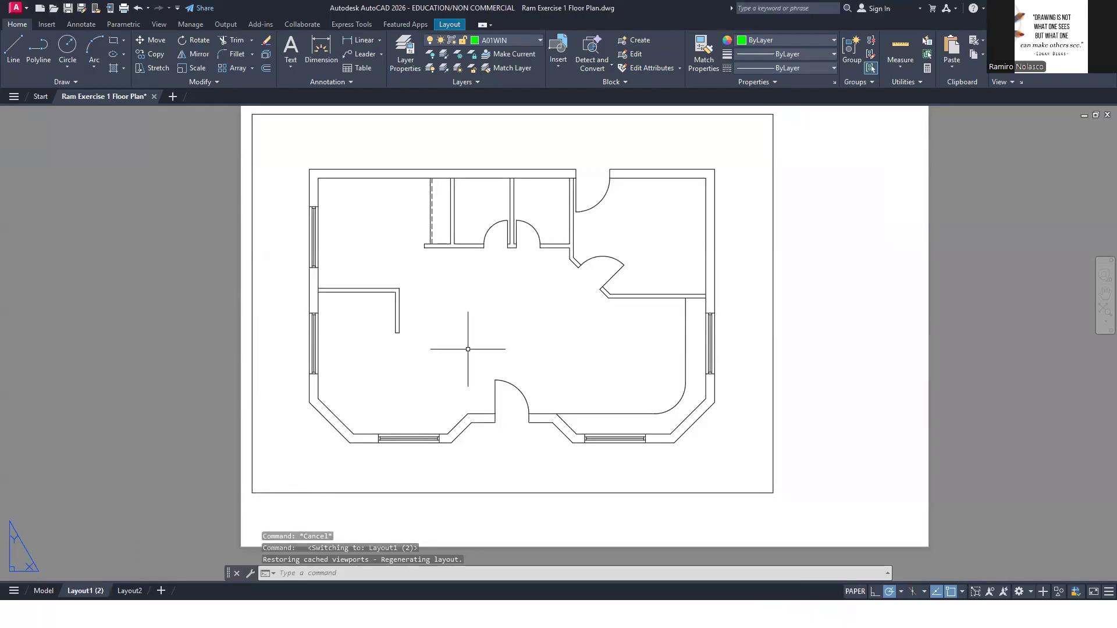
double_click(507, 333)
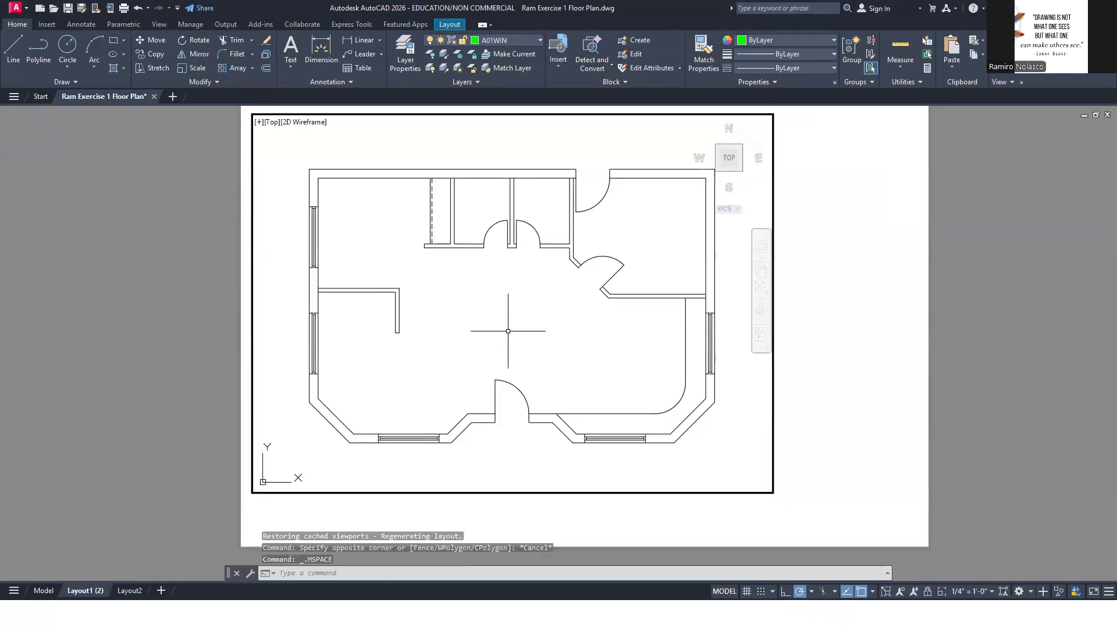
click(971, 593)
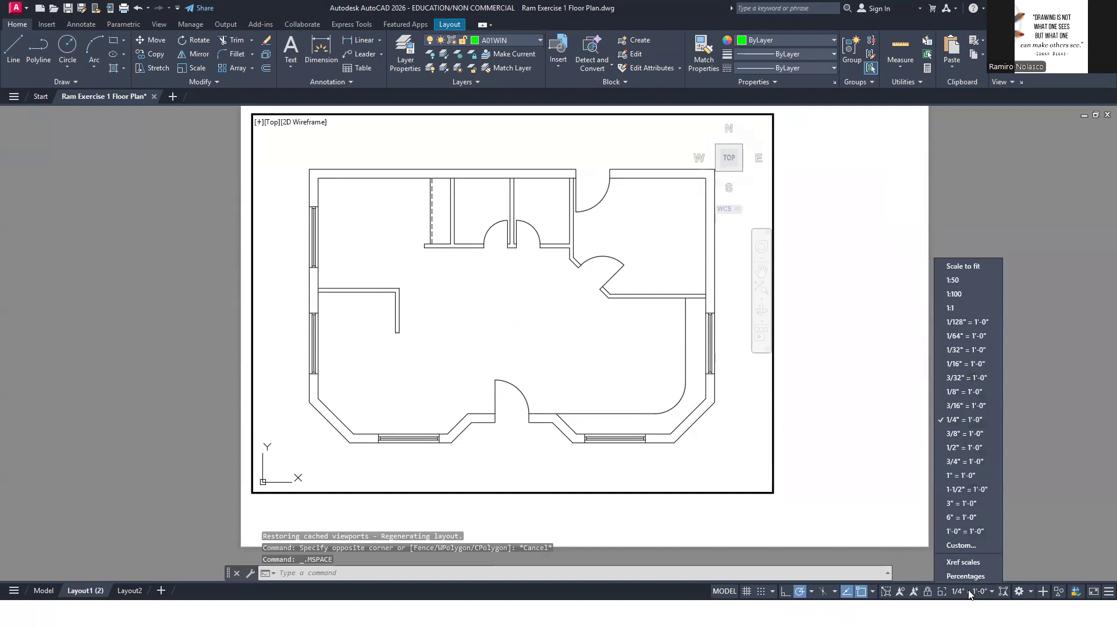
click(969, 428)
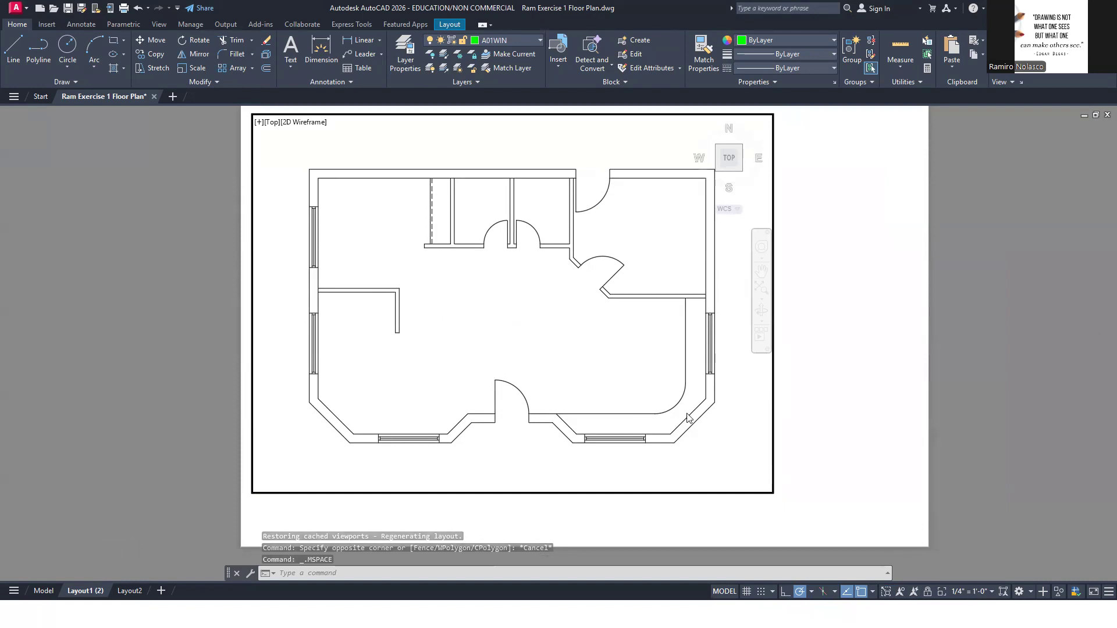
click(560, 369)
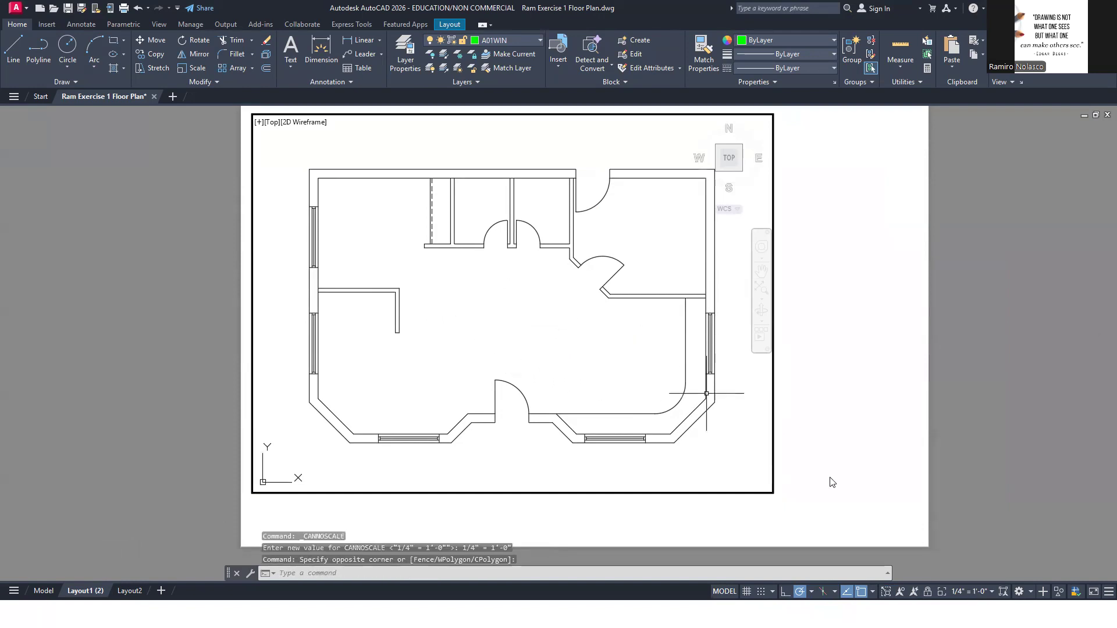
Try the floor plan viewport at 1/8" = 1'-0", and return it to 1/4" = 1'-0"
click(975, 592)
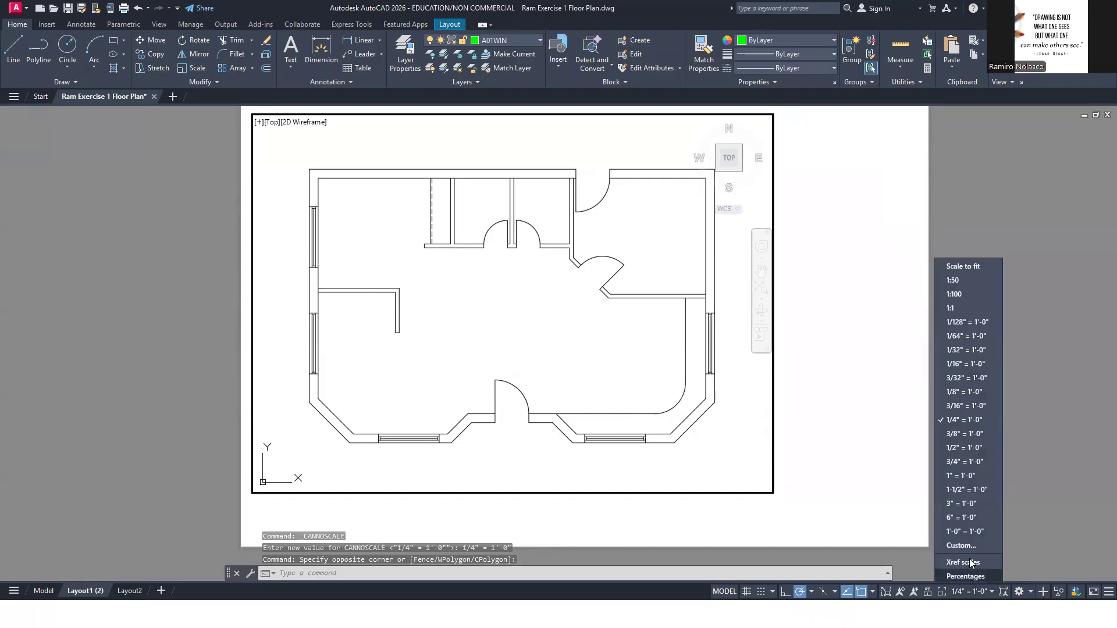
click(966, 392)
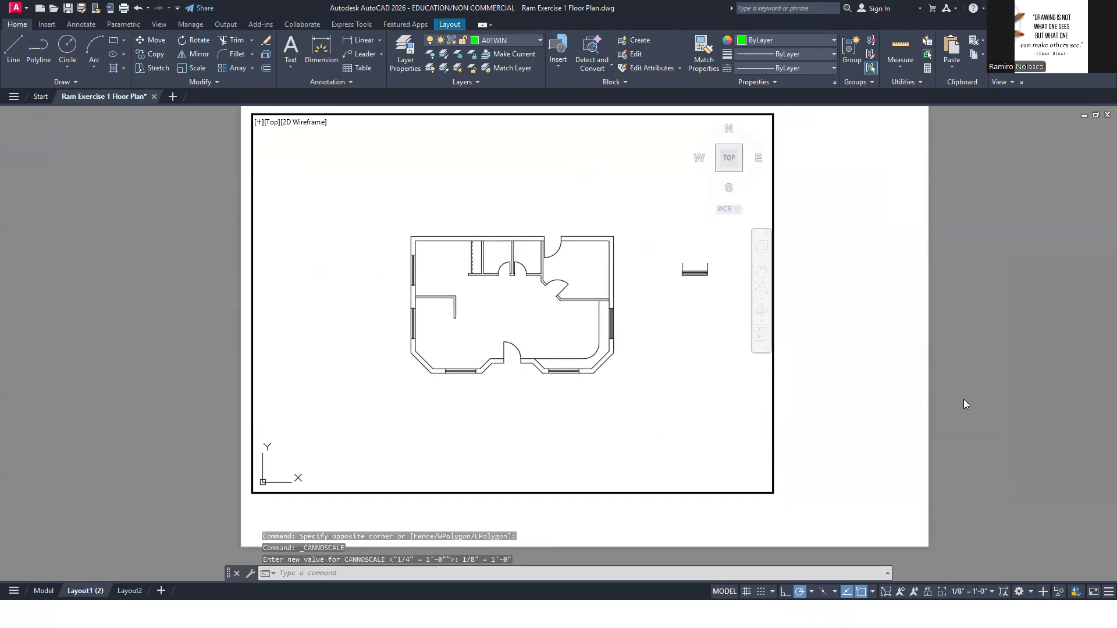
click(985, 590)
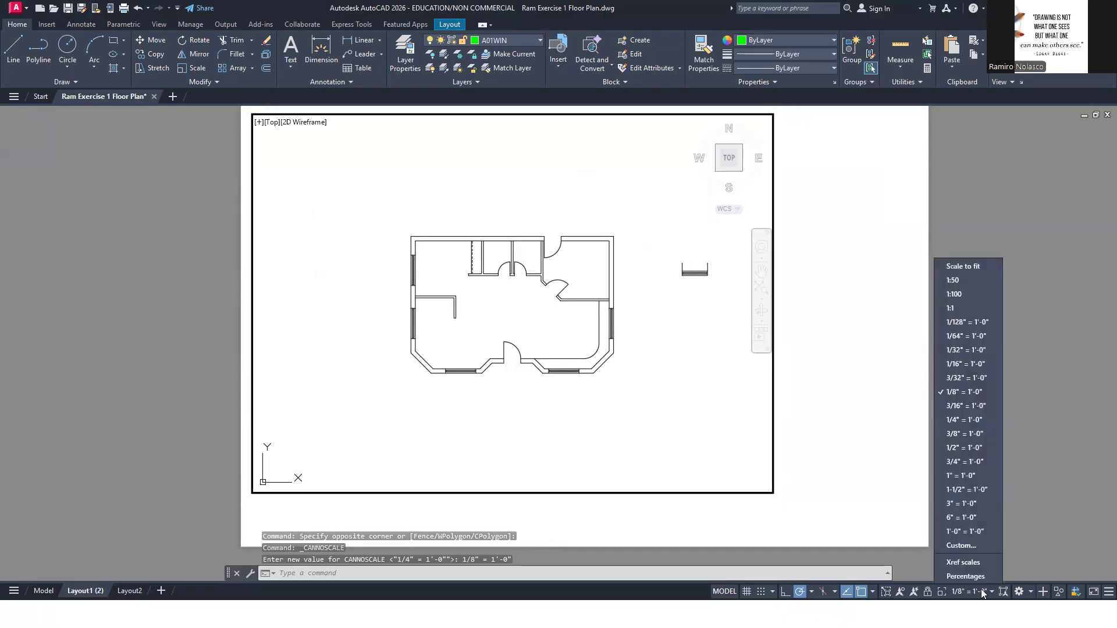
click(969, 420)
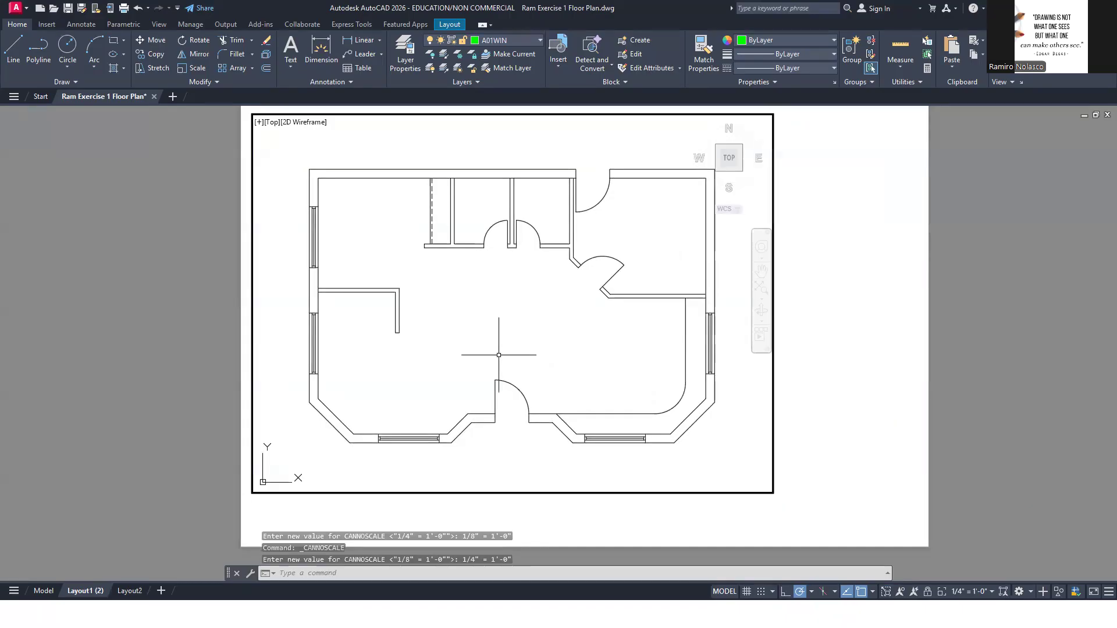
Compare the floor plan viewport's scale with the annotation scale in model space, and return to Layout1 (2)
middle_drag(518, 341, 521, 345)
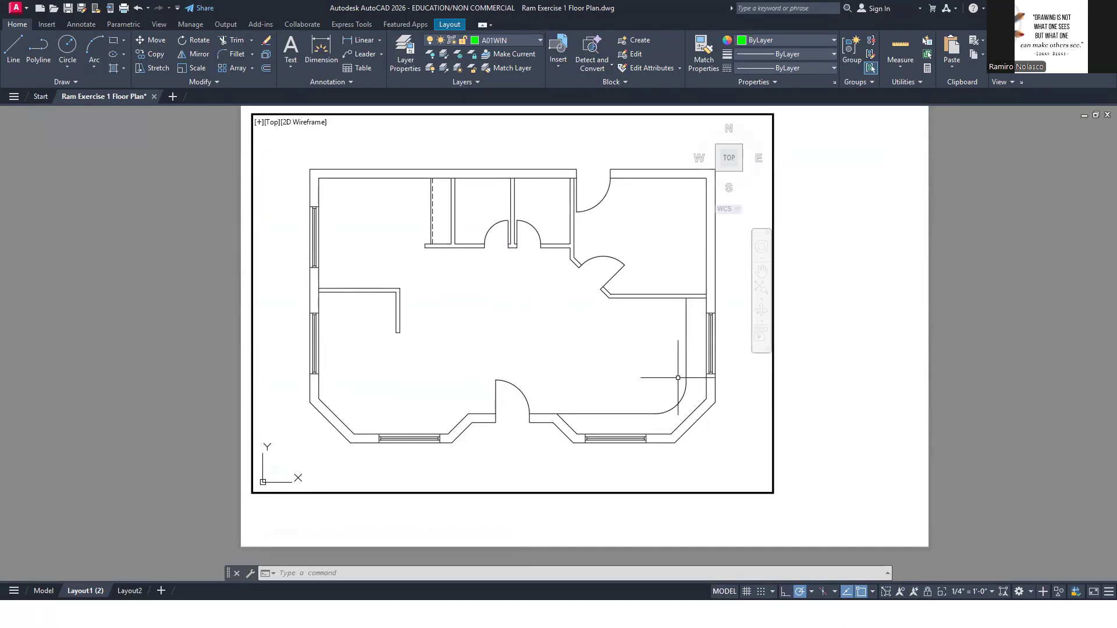
double_click(813, 441)
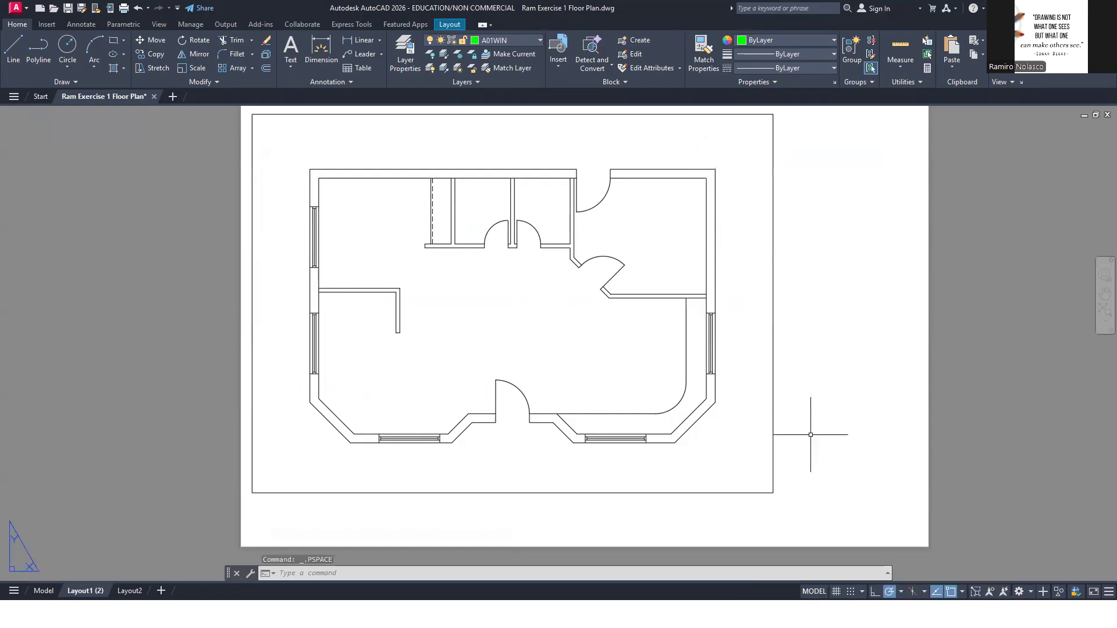
double_click(594, 369)
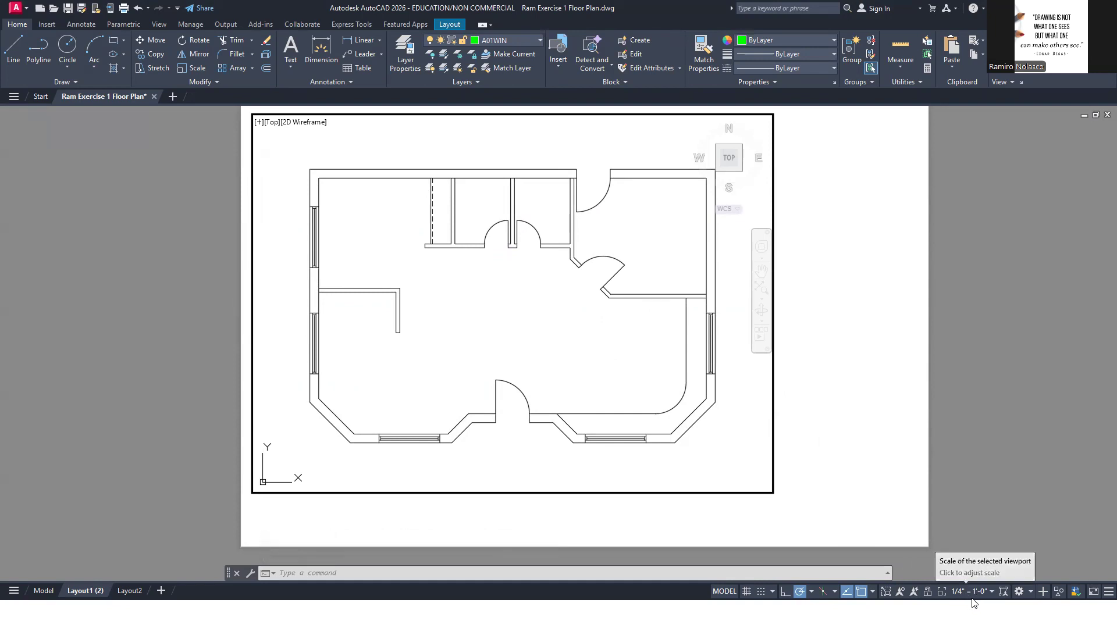
click(43, 591)
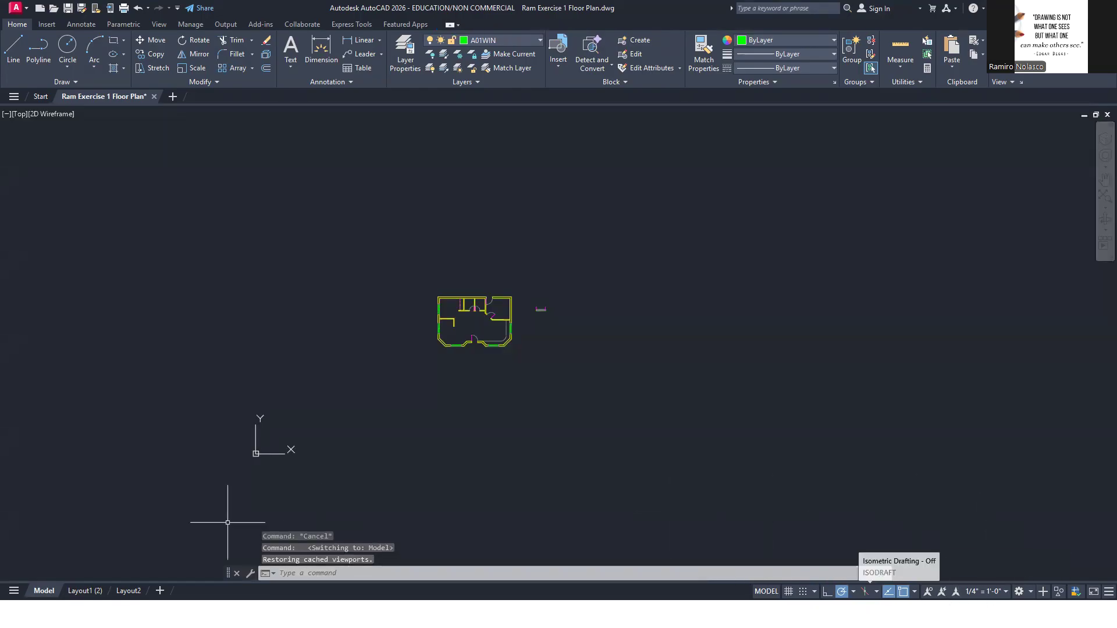
click(92, 591)
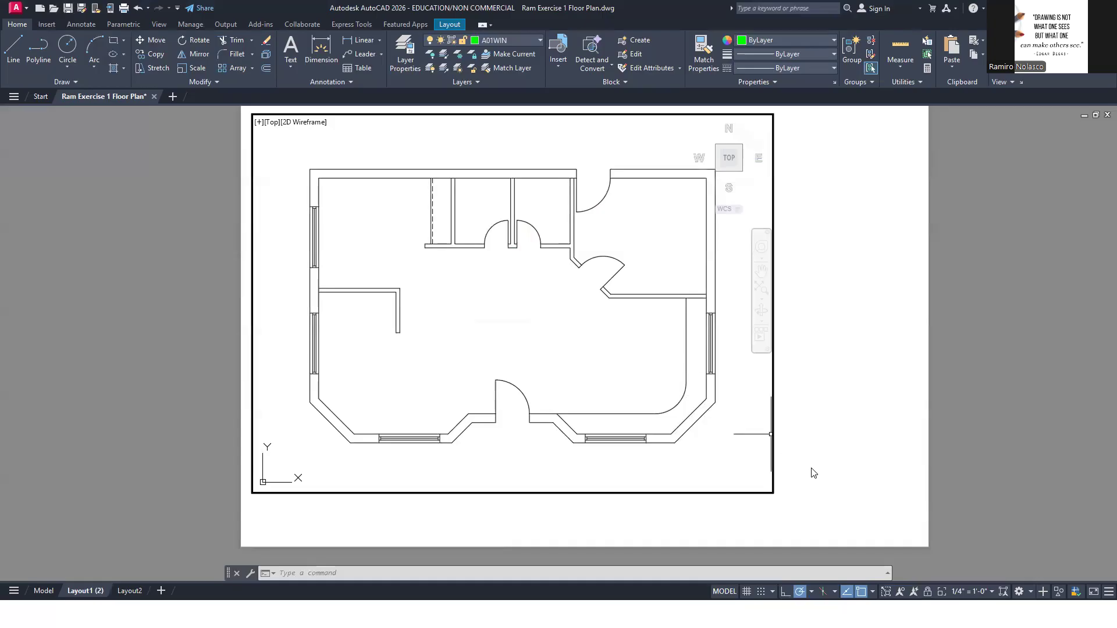
Maximize the floor plan viewport to access model space from the layout, and minimize it again, repeating this twice
click(886, 592)
middle_drag(535, 355, 555, 370)
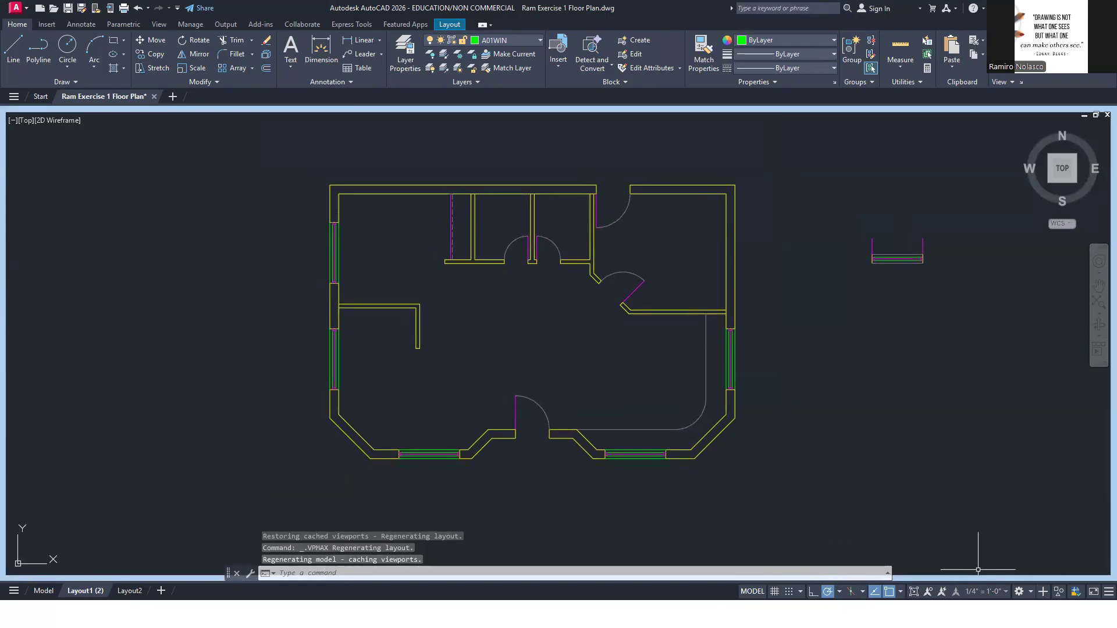
mouse_move(45, 591)
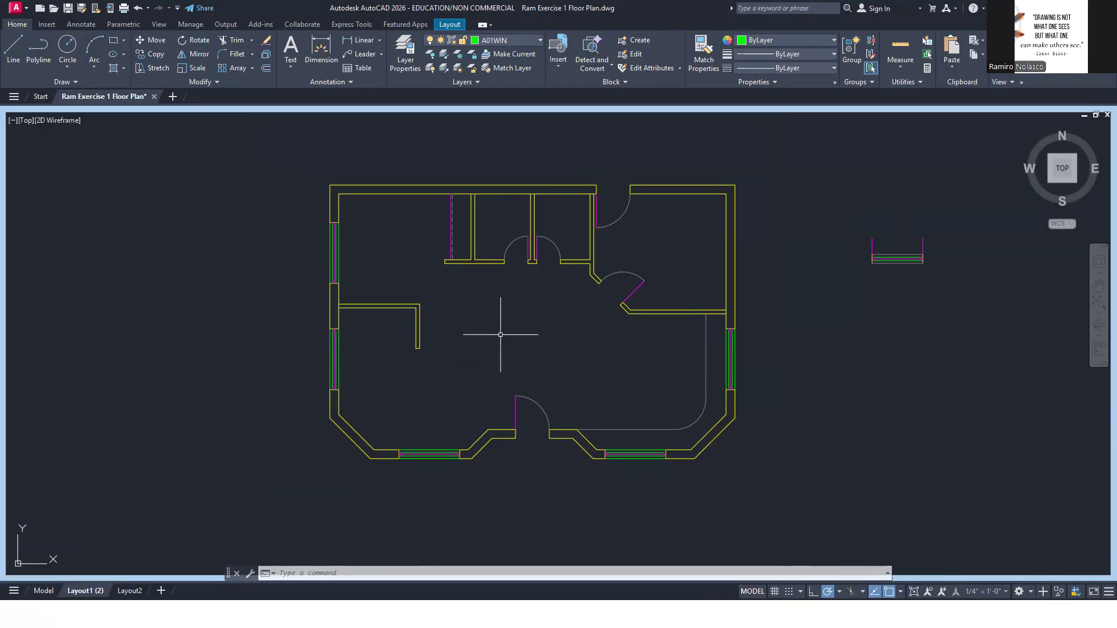
click(914, 592)
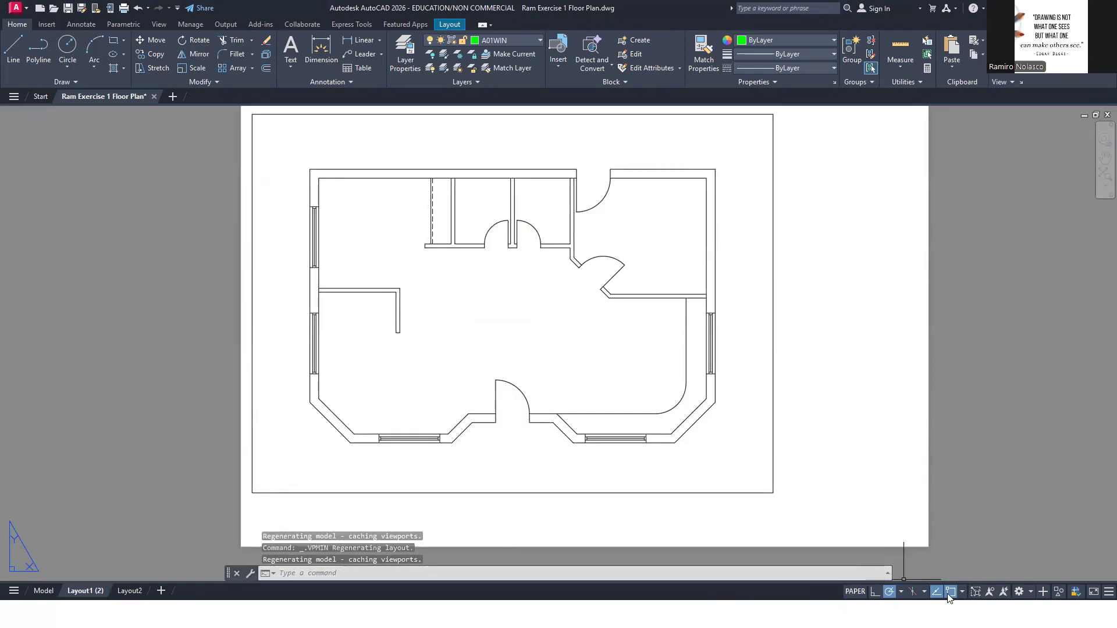
click(975, 592)
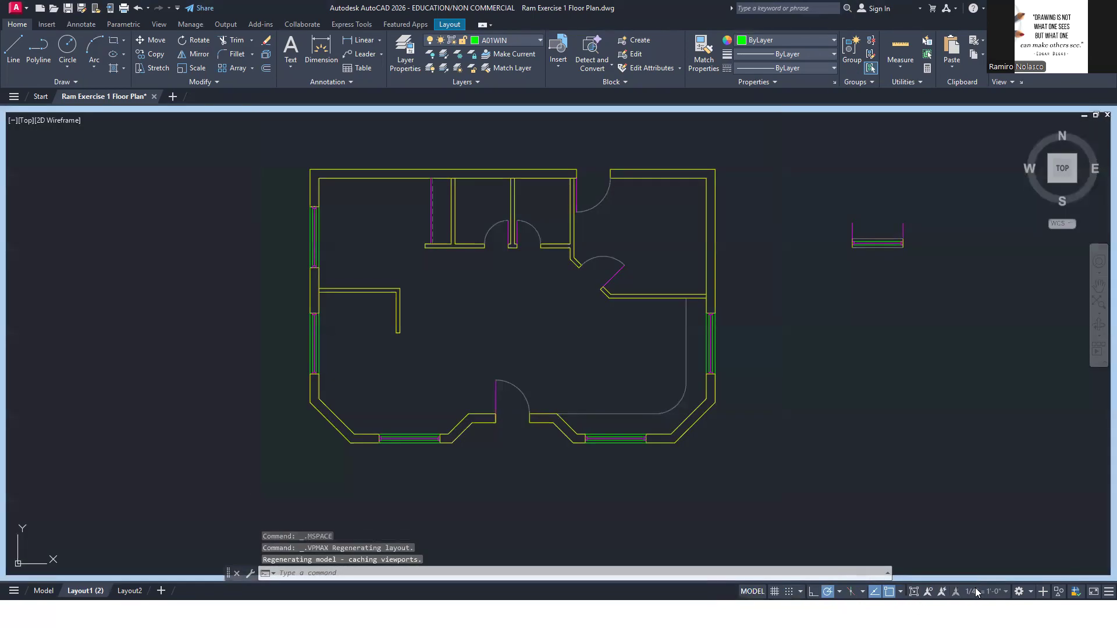
click(915, 592)
Create a small rectangular viewport with MVIEW in the blank area right of the floor plan viewport, level with its upper edge
middle_drag(828, 472, 745, 478)
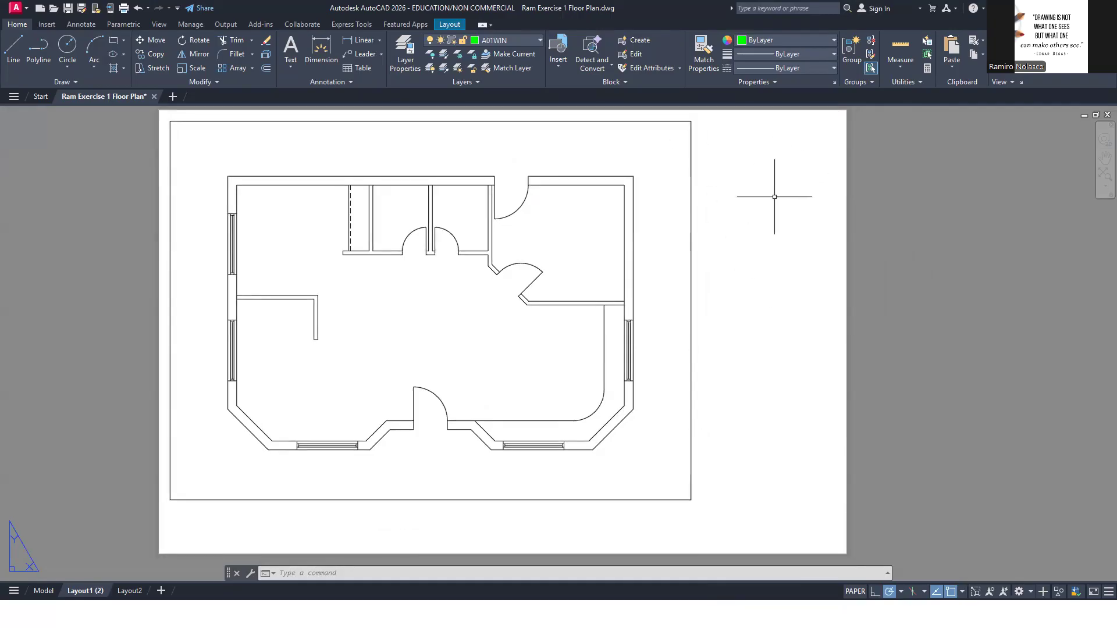
text(V)
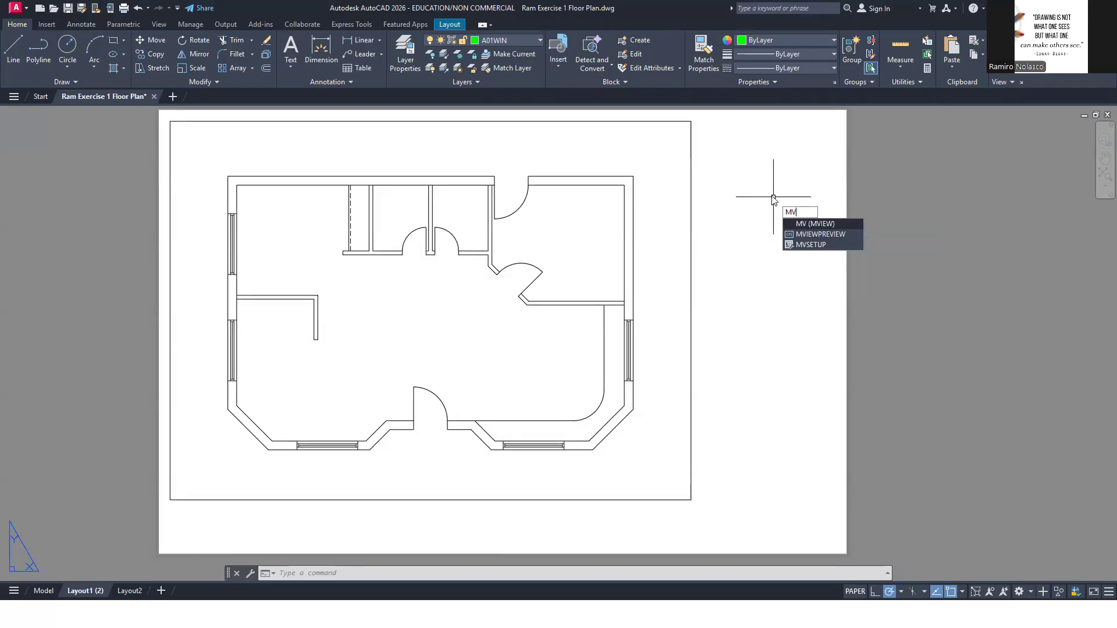
key(Return)
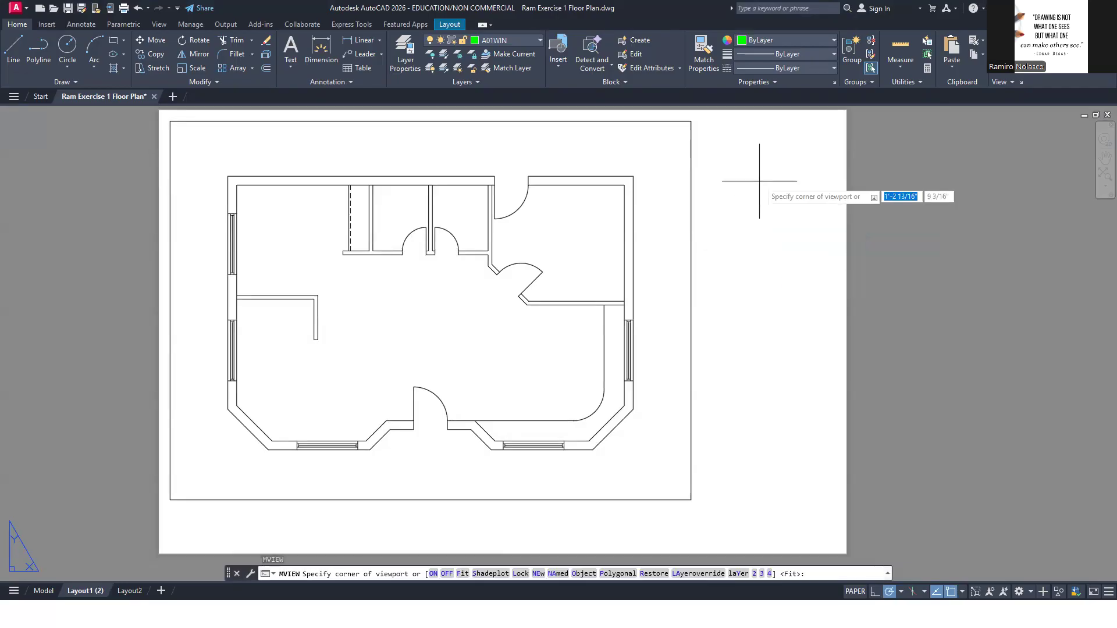
click(698, 121)
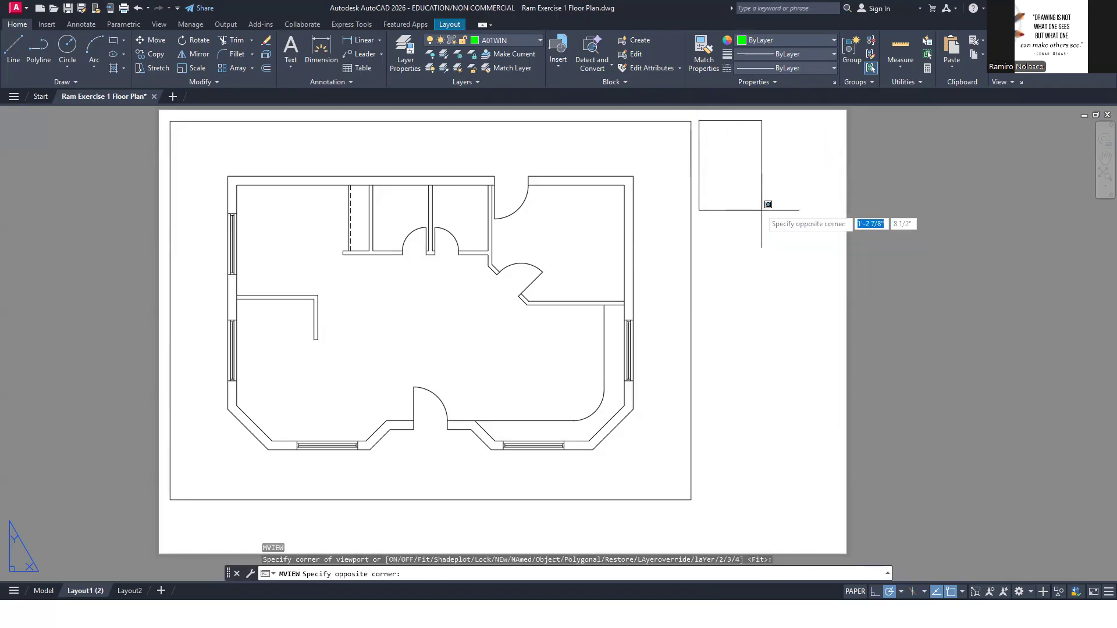
click(834, 250)
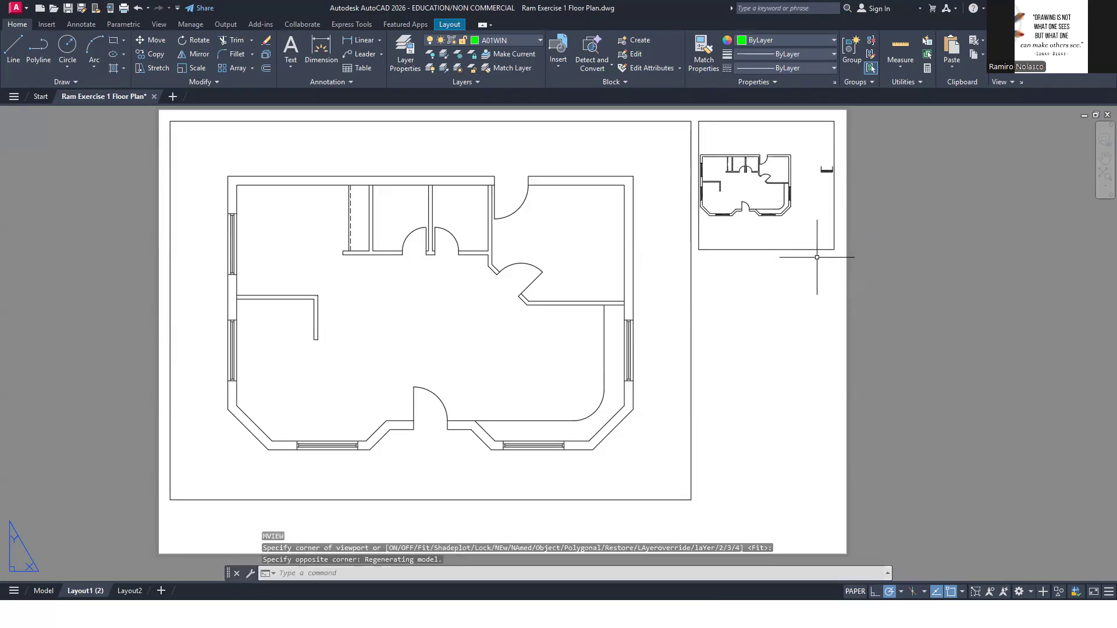
Activate the new viewport, zoom in on a window jamb, and set the viewport scale to 1/2" = 1'-0"
double_click(791, 230)
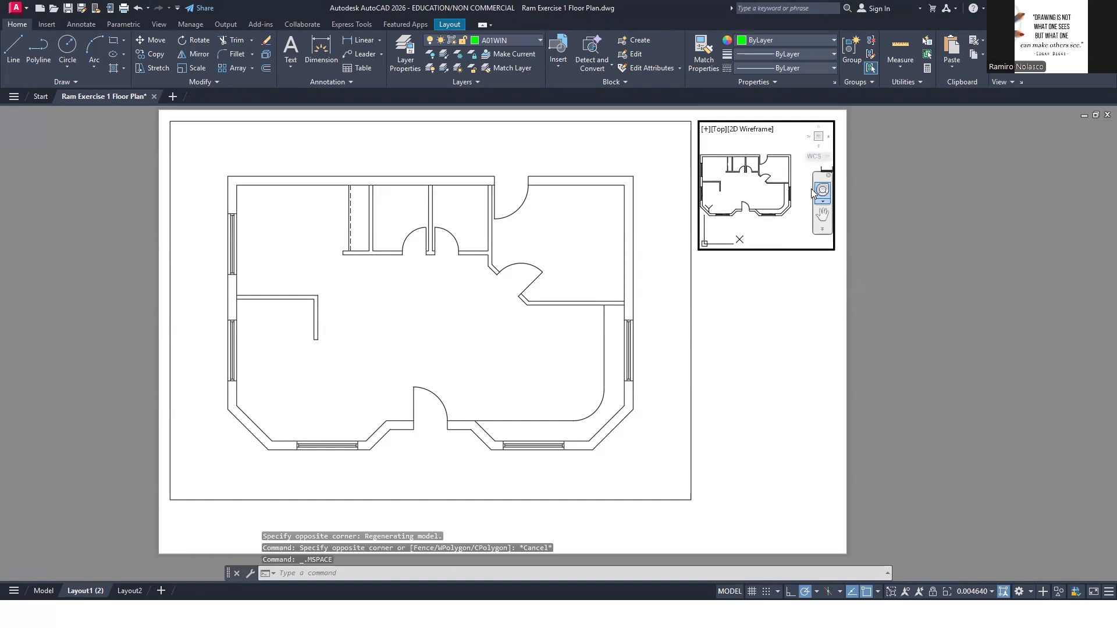
scroll(785, 202, up, 10)
middle_drag(785, 202, 784, 186)
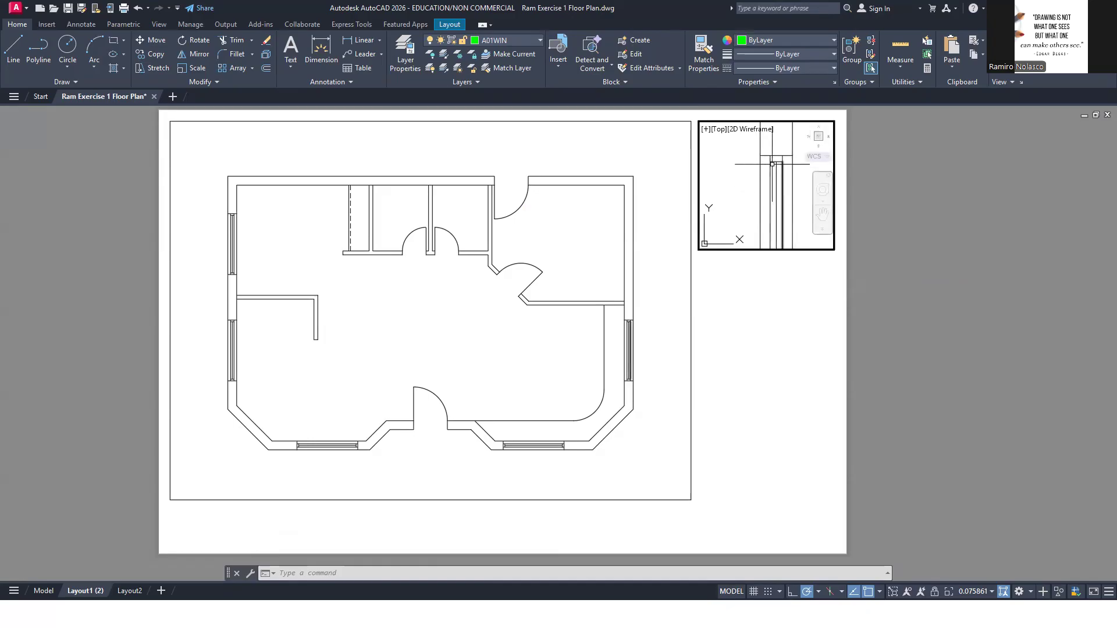
click(975, 591)
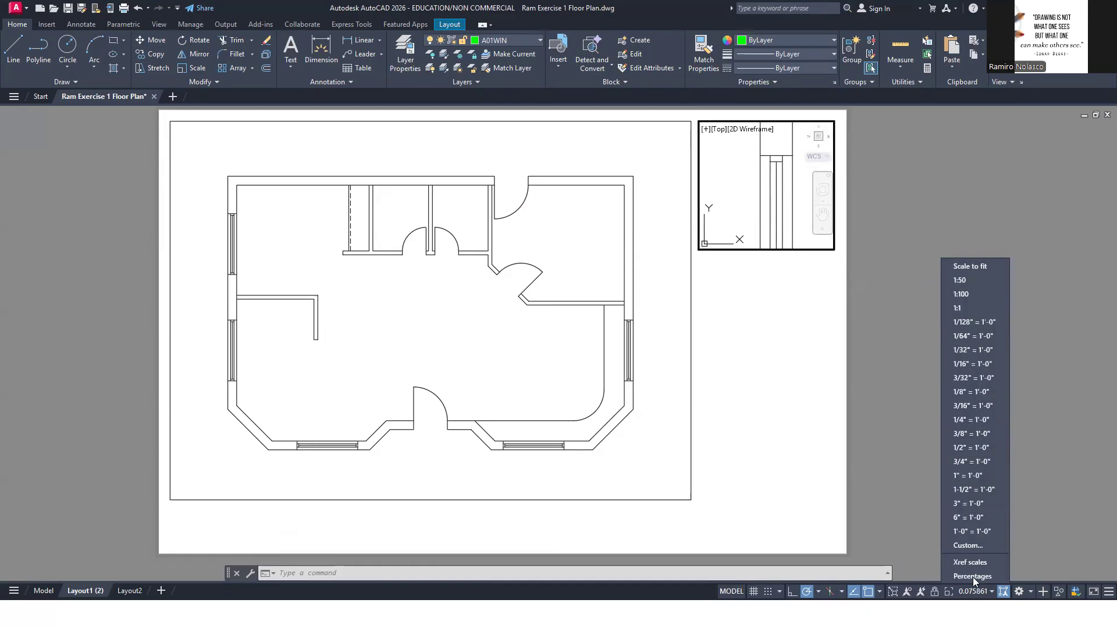
click(973, 449)
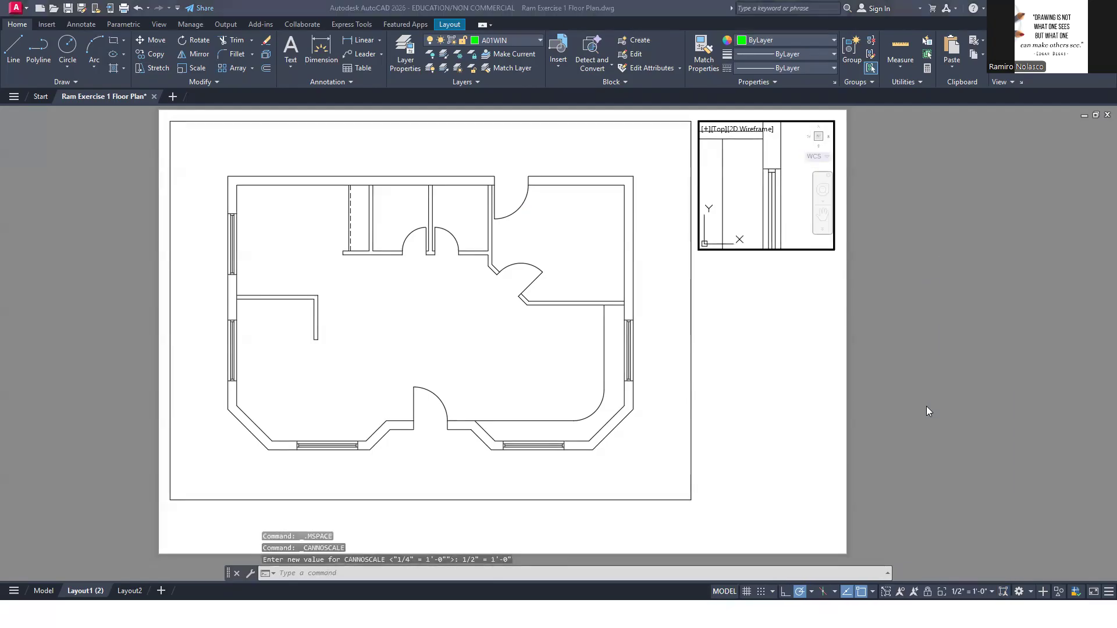
Check the window detail in the reference PDF, and in paper space raise the detail viewport's lower edge to shorten it
key(alt+Tab)
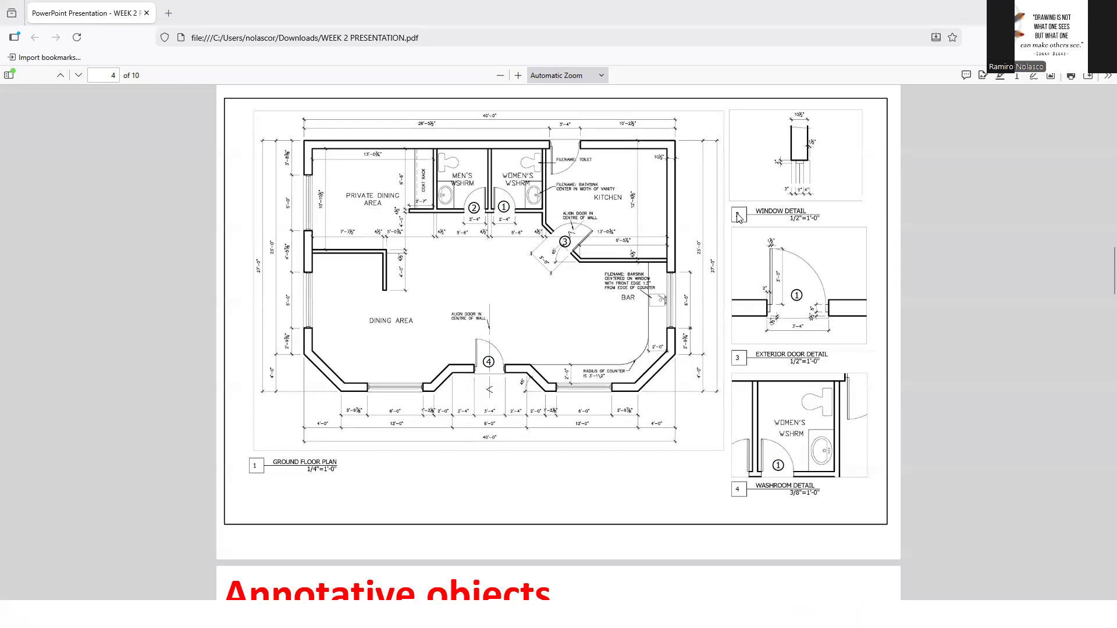
key(alt+Tab)
double_click(811, 282)
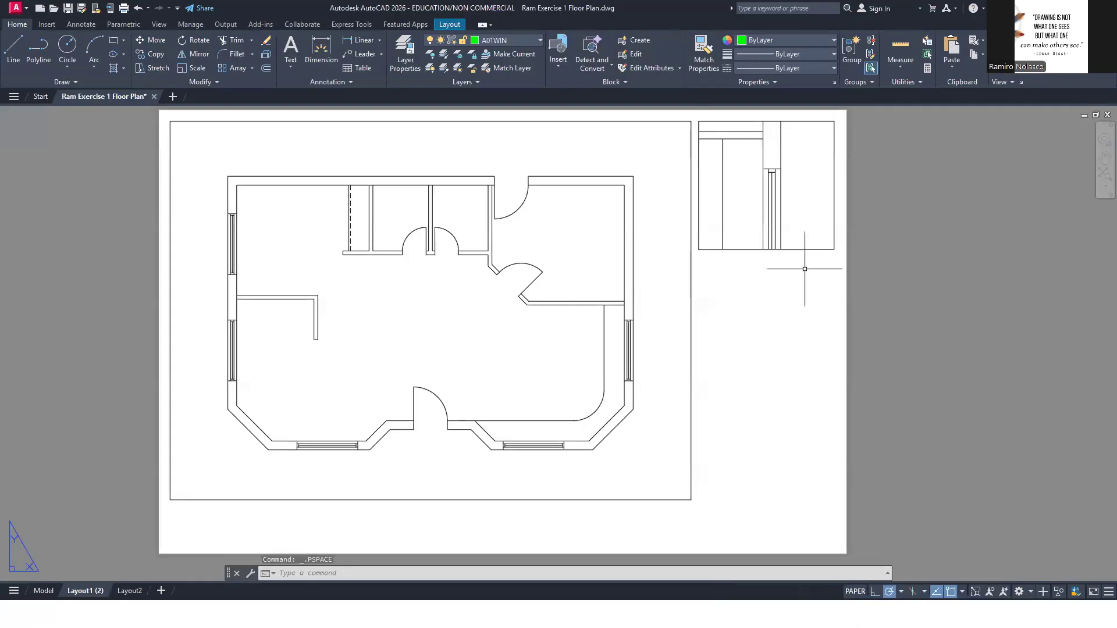
click(809, 249)
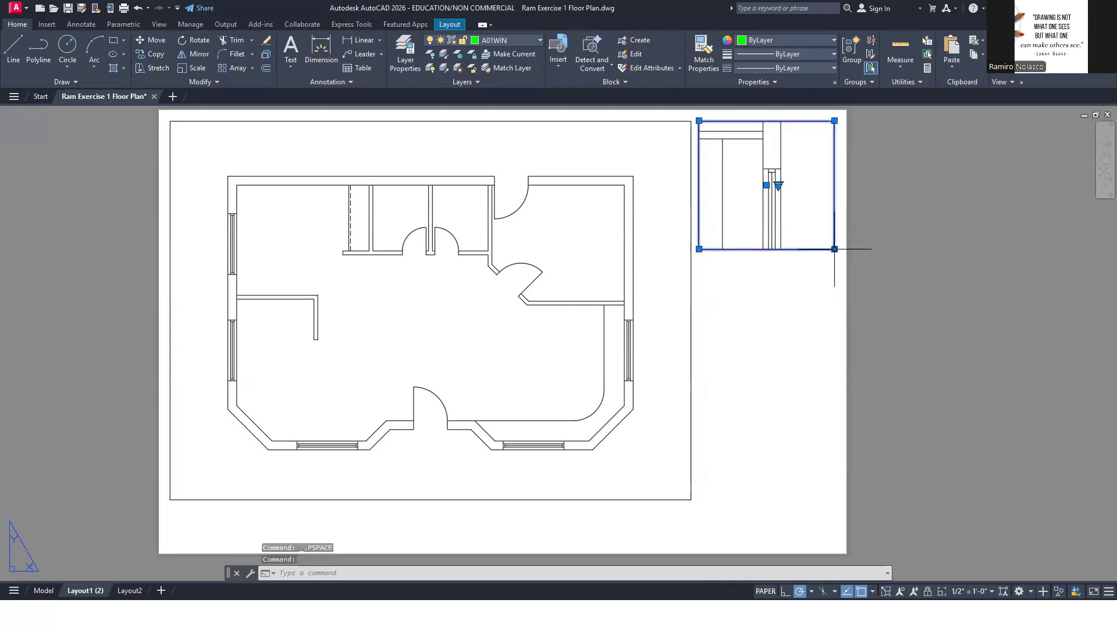
click(834, 249)
click(834, 197)
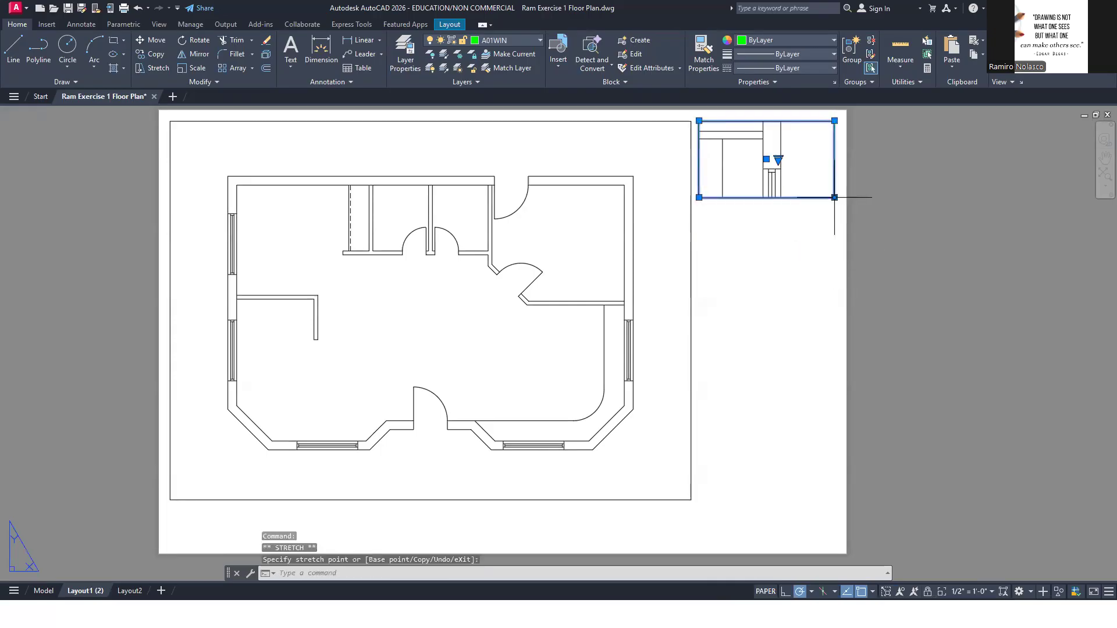
key(Escape)
Pan the window jamb upward inside the window detail viewport, and in paper space raise the viewport's lower edge by about 3/8"
double_click(803, 151)
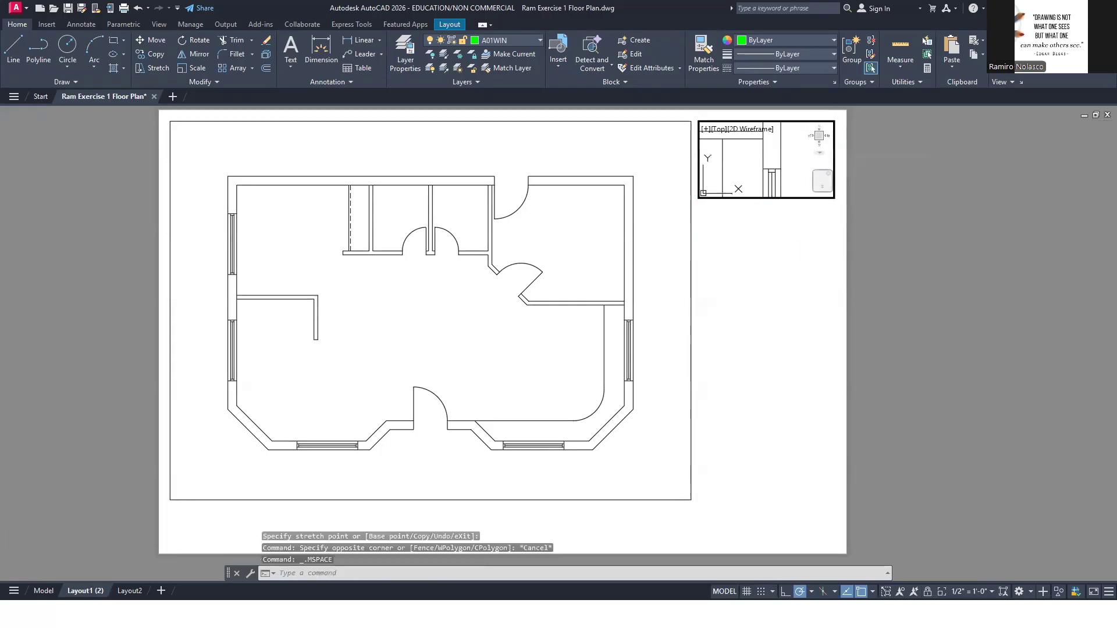
middle_drag(803, 148, 803, 142)
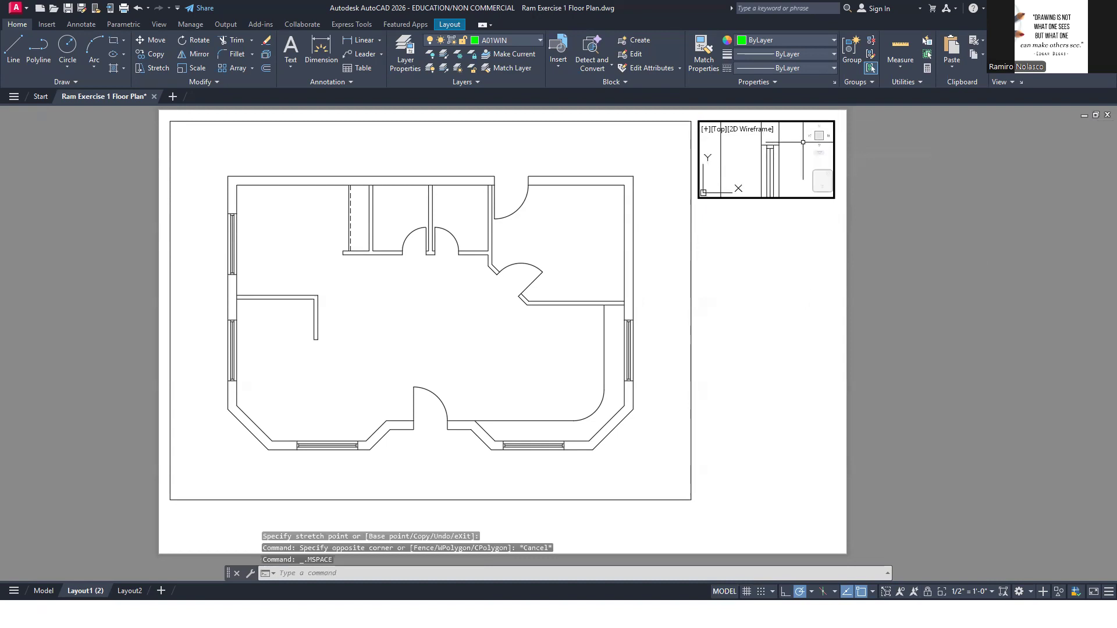
double_click(806, 231)
click(834, 197)
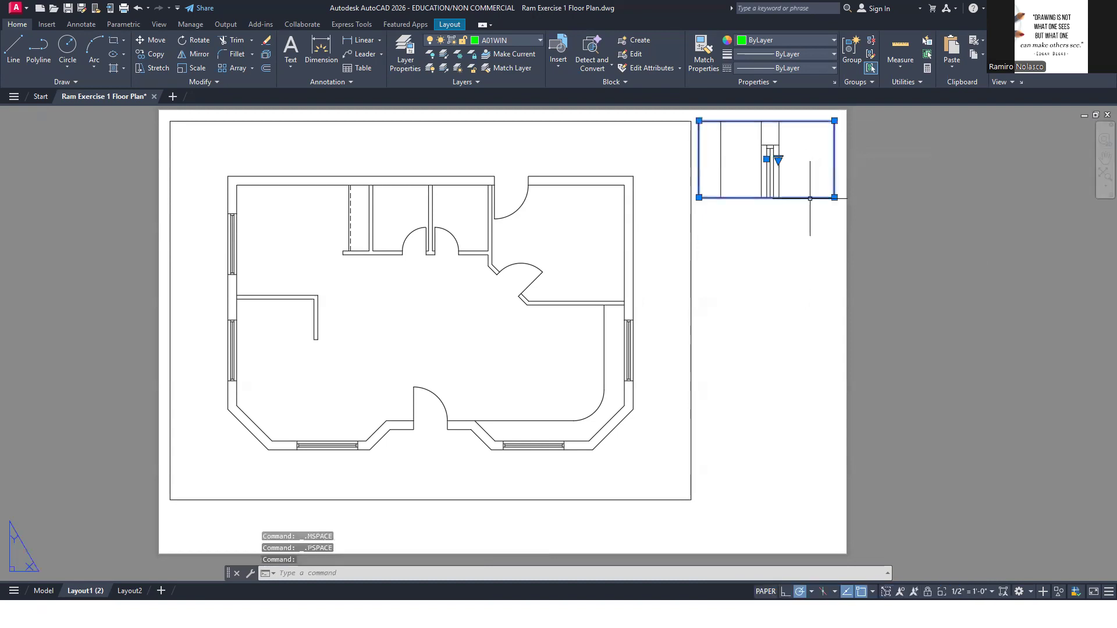
click(835, 197)
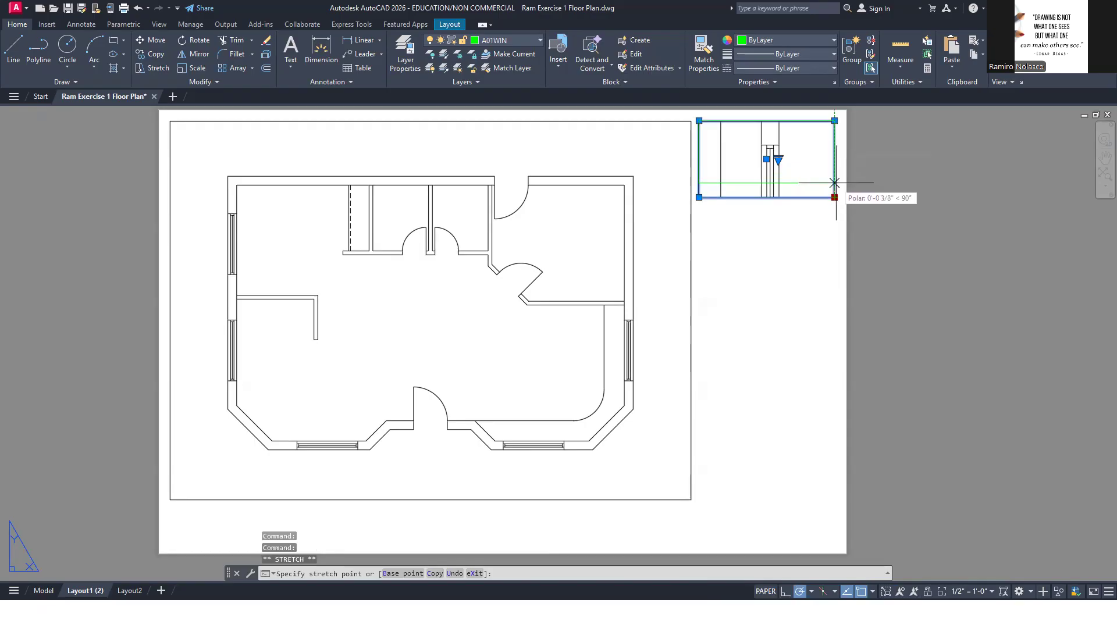
click(834, 180)
click(797, 239)
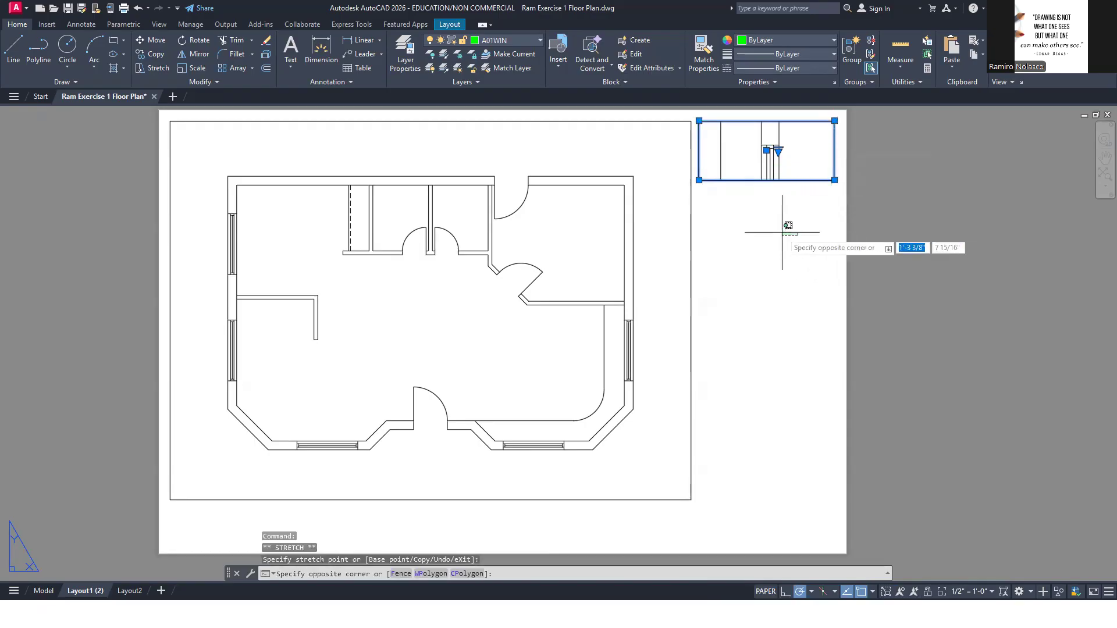
click(779, 246)
key(Escape)
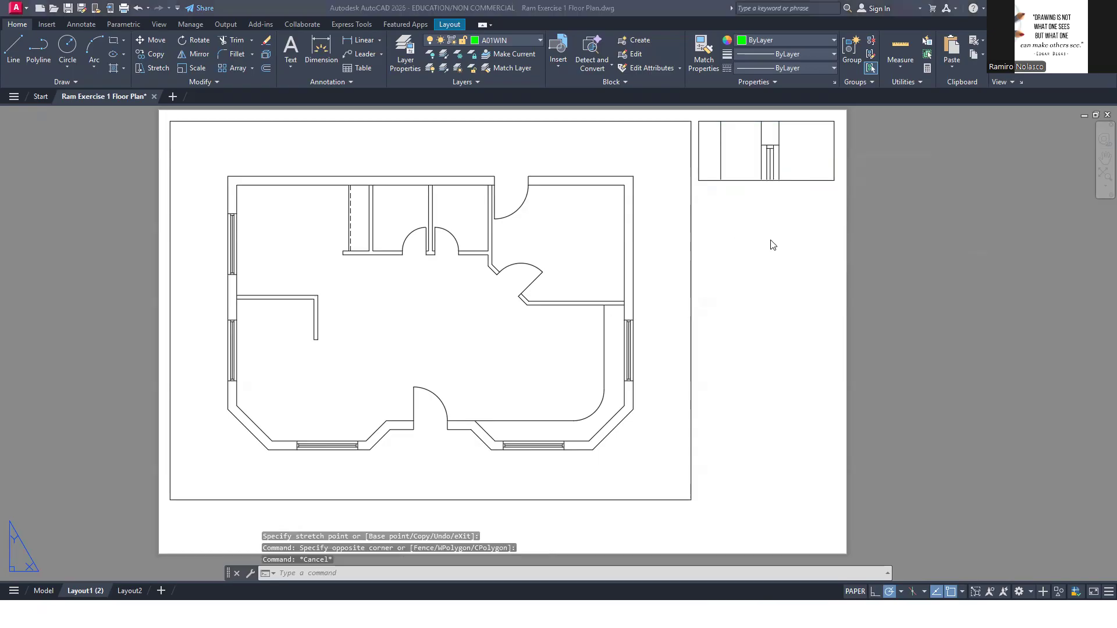
Check the exterior door detail in the reference PDF and create a same-width MVIEW viewport ending about 2 3/4" below the window detail viewport
key(alt+Tab)
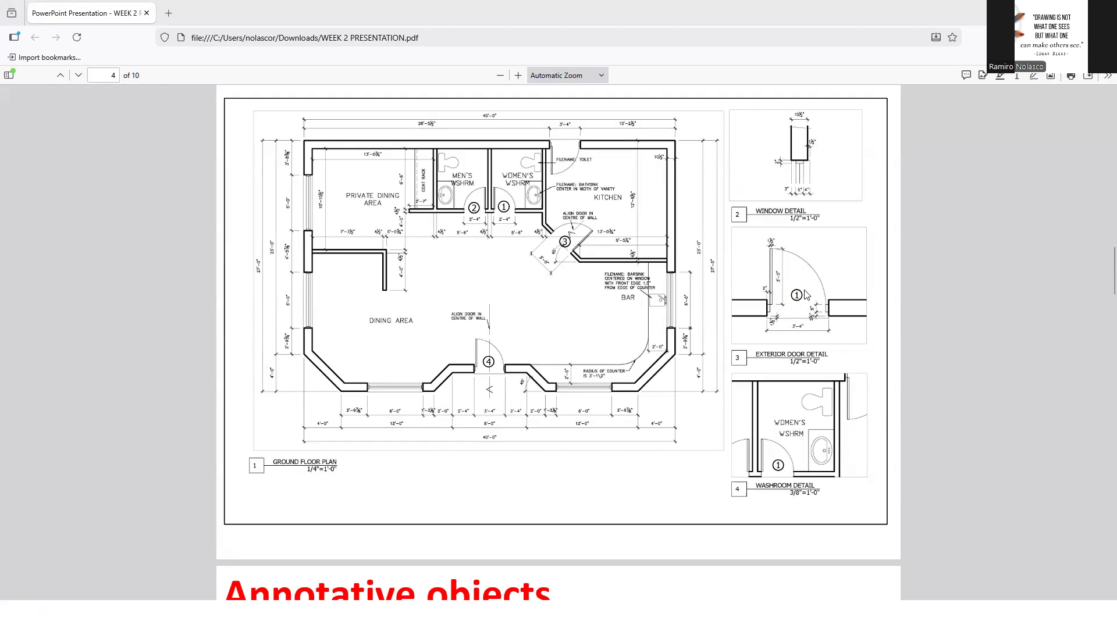
key(alt+Tab)
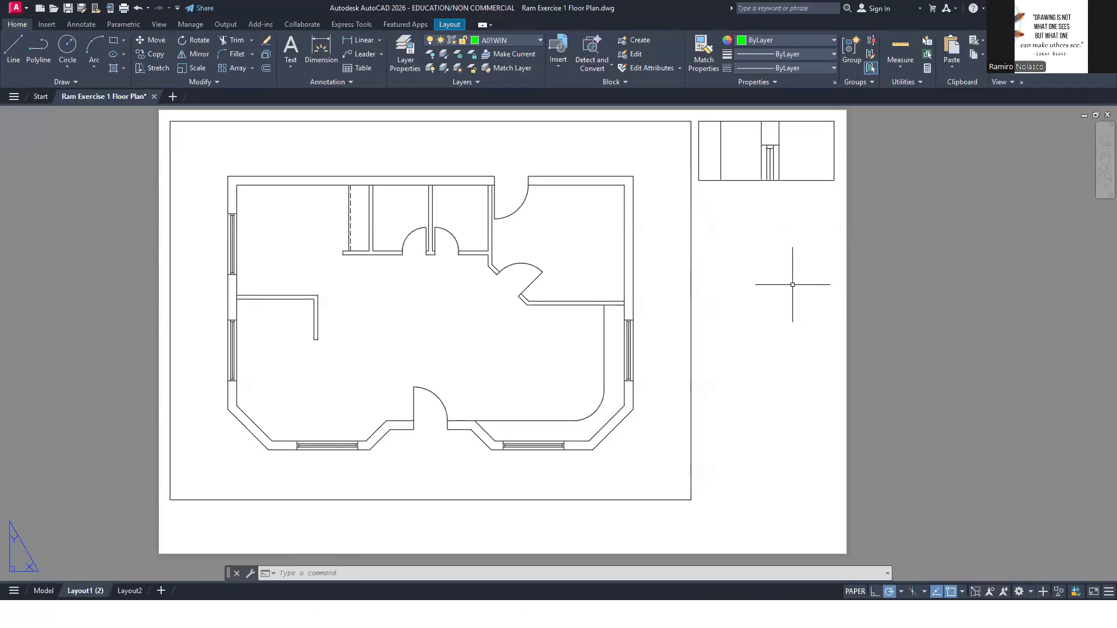
text(MV)
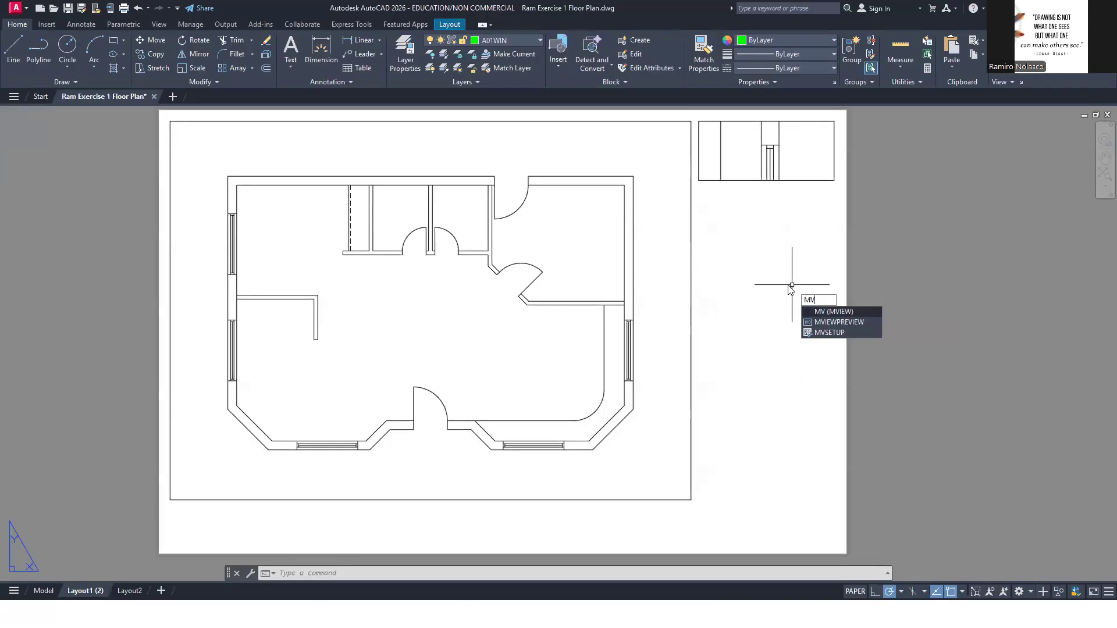
click(842, 313)
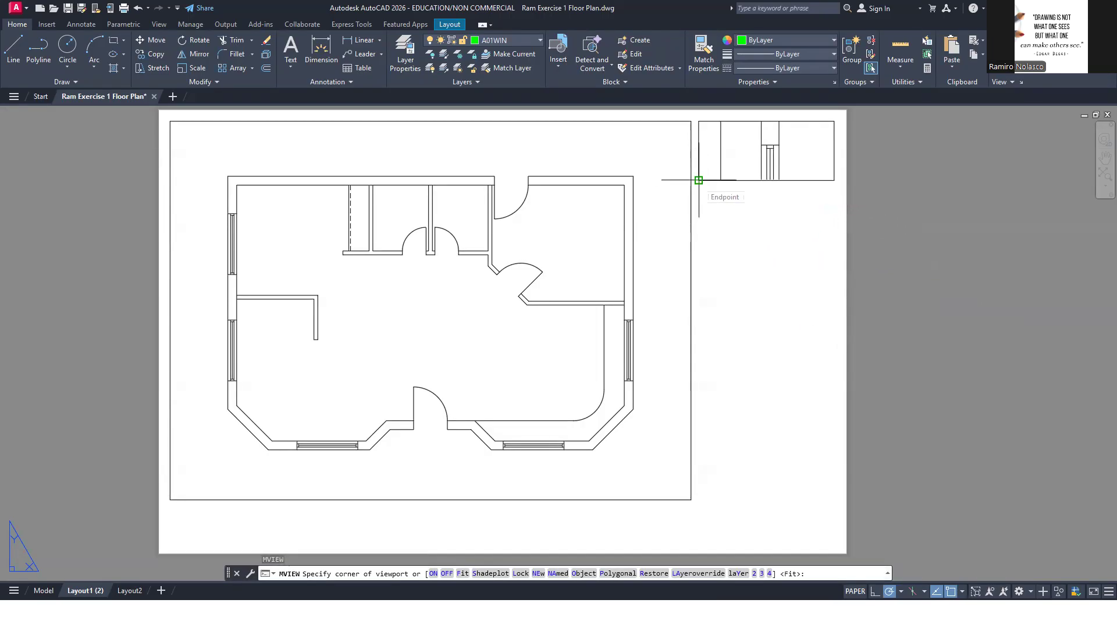
click(699, 212)
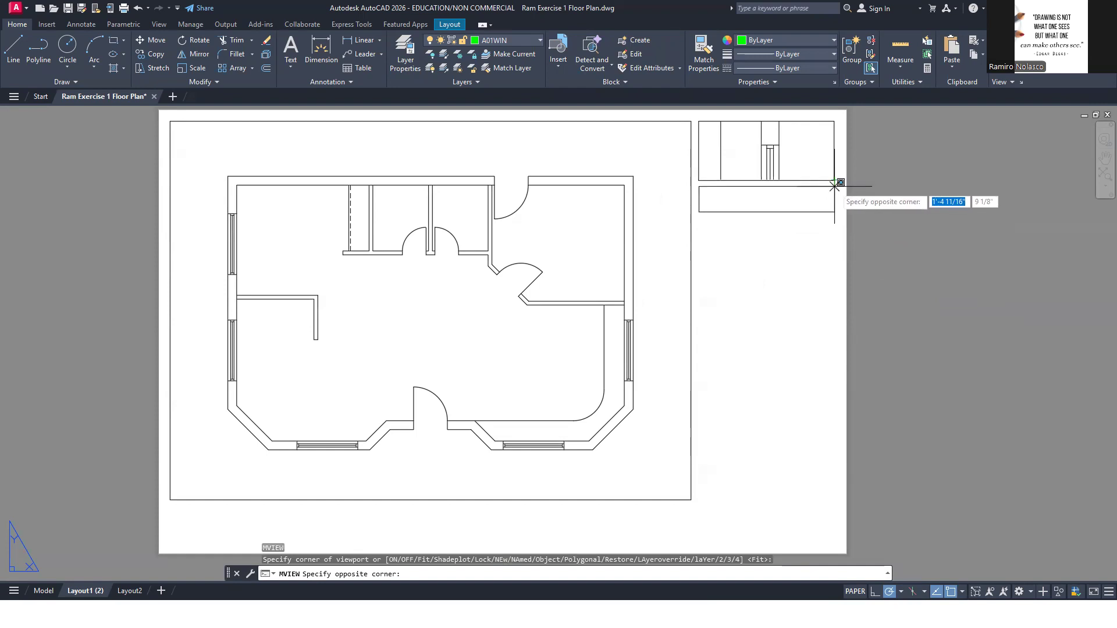
click(834, 291)
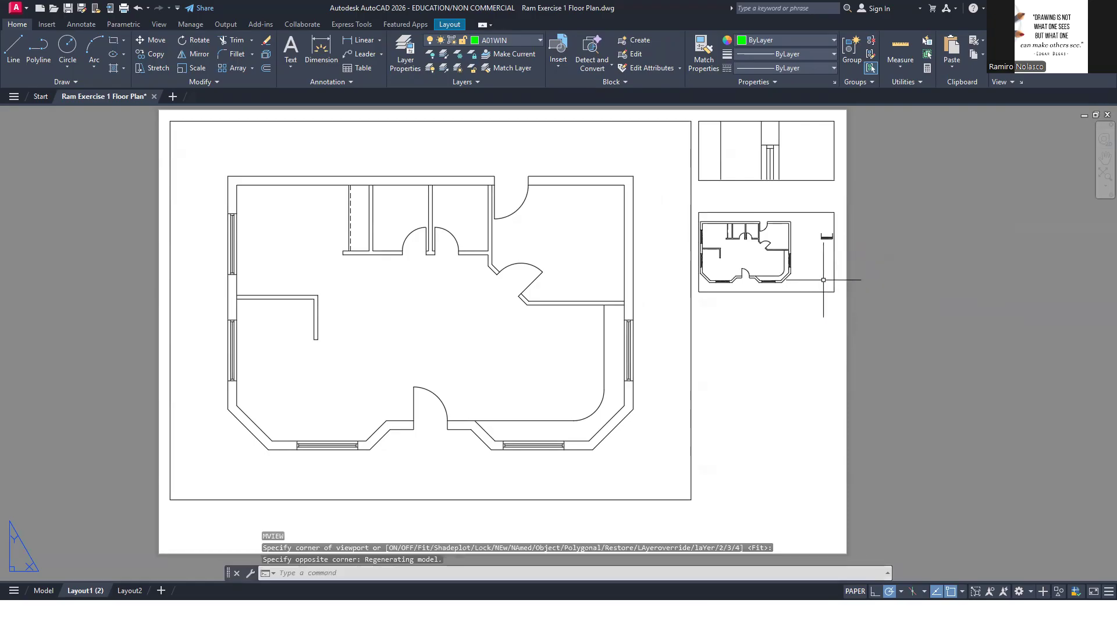
Activate the second detail viewport, frame the lower entrance door, set the scale to 1/2" = 1'-0", and return to paper space
double_click(760, 281)
scroll(735, 279, up, 6)
middle_drag(776, 271, 769, 266)
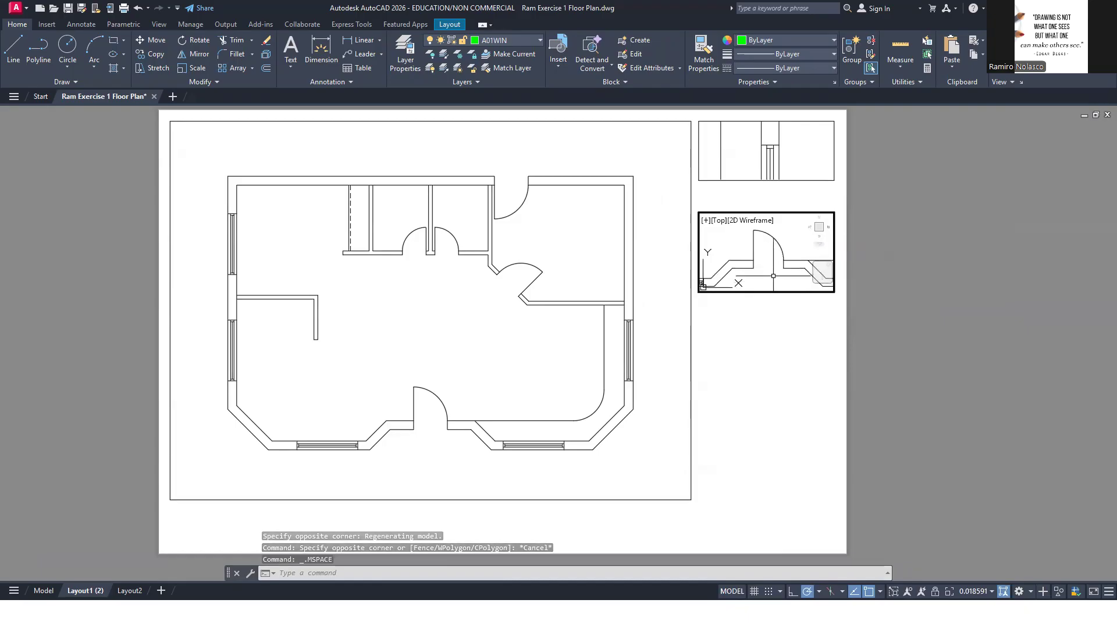
click(979, 590)
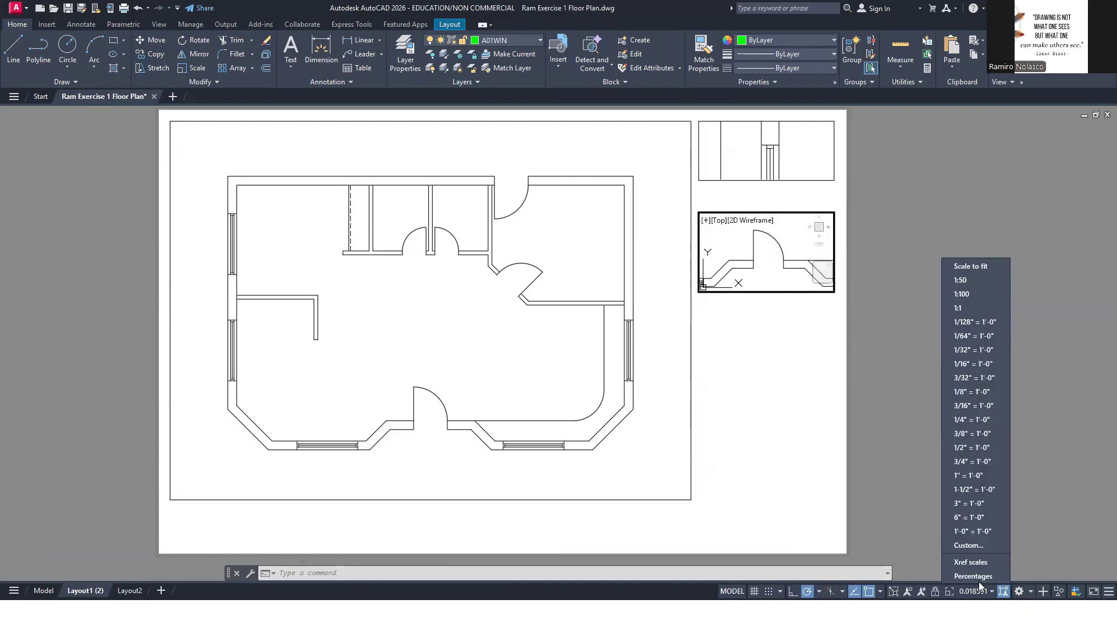
click(982, 449)
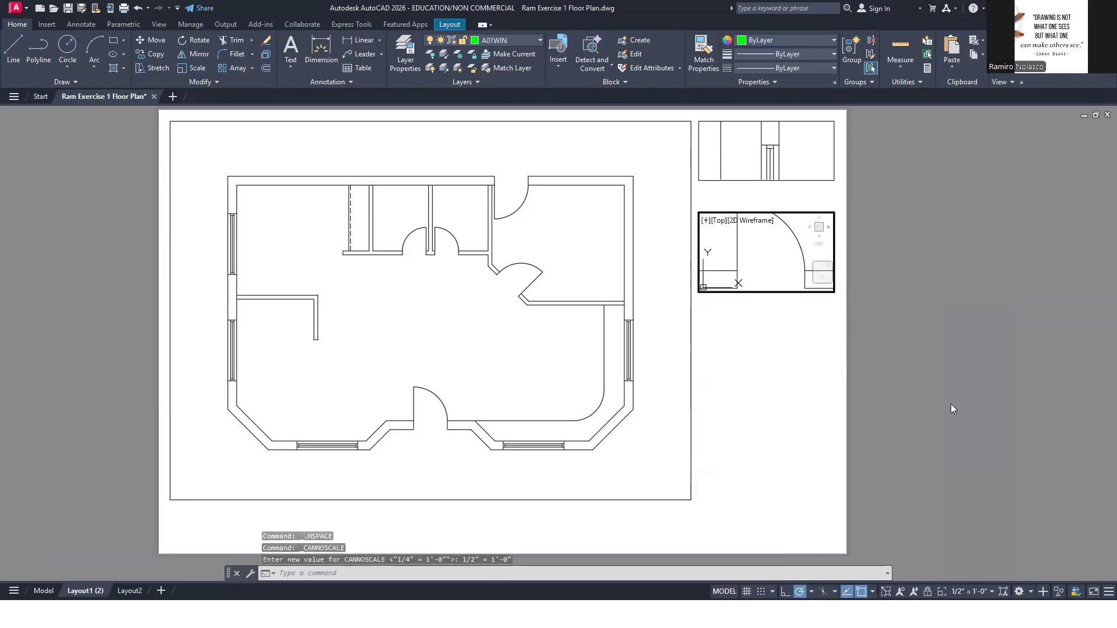
double_click(826, 351)
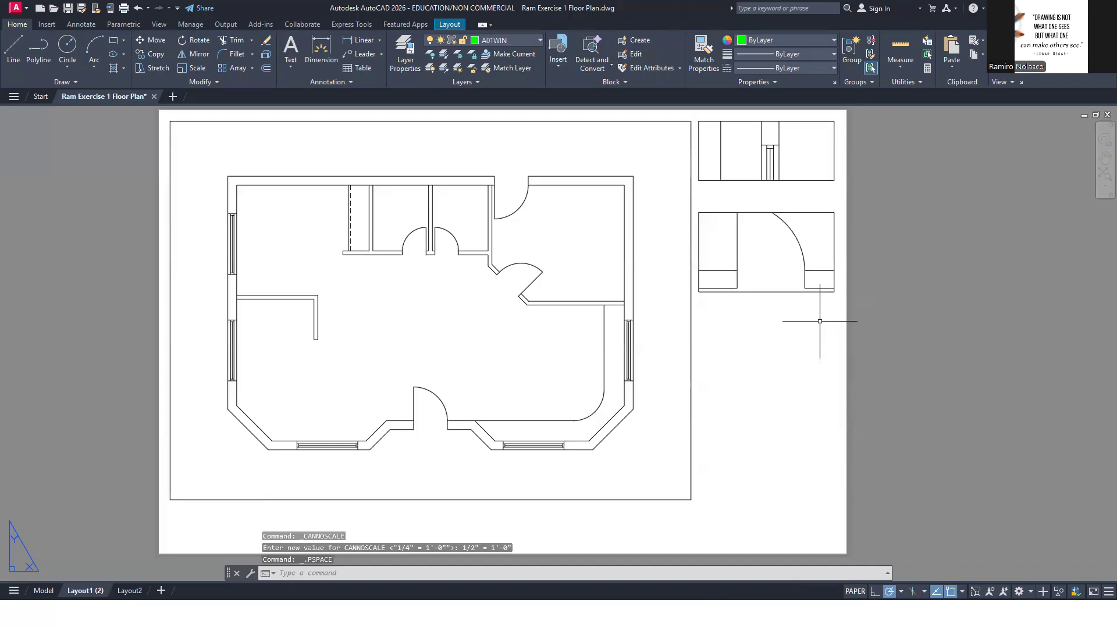
Lower the bottom edge of the door detail viewport and pan the door down inside it to show the full swing
click(787, 295)
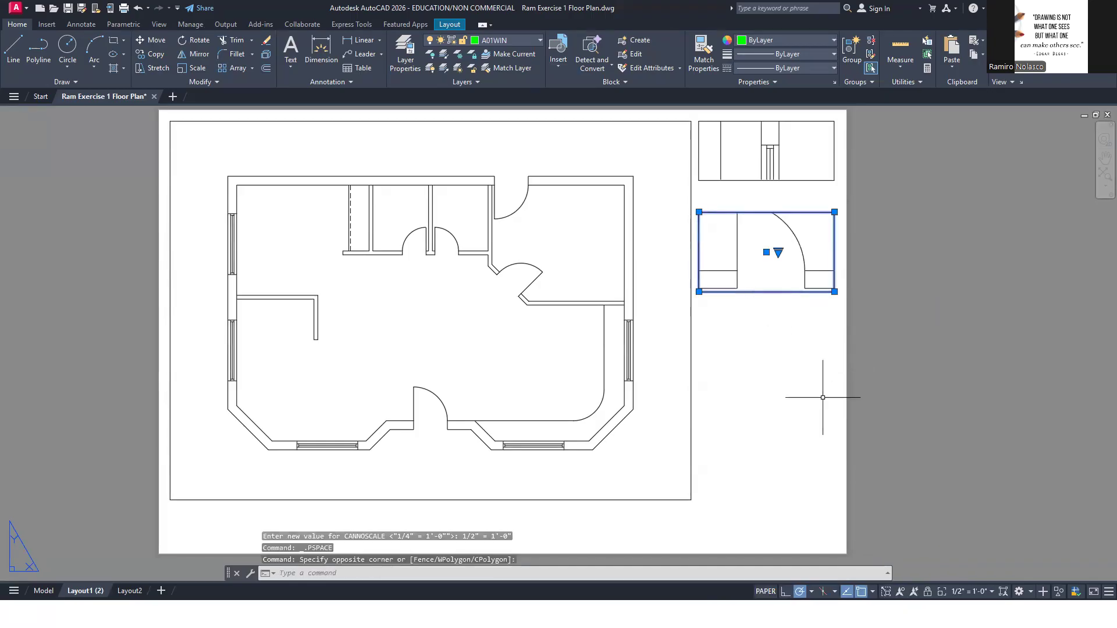
click(834, 291)
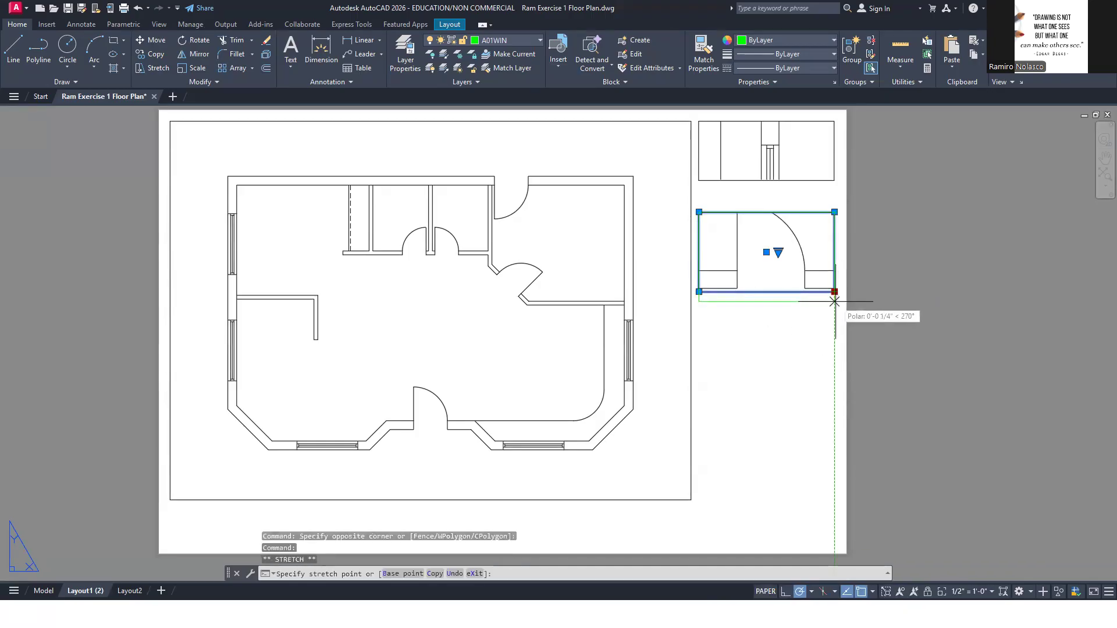
key(Escape)
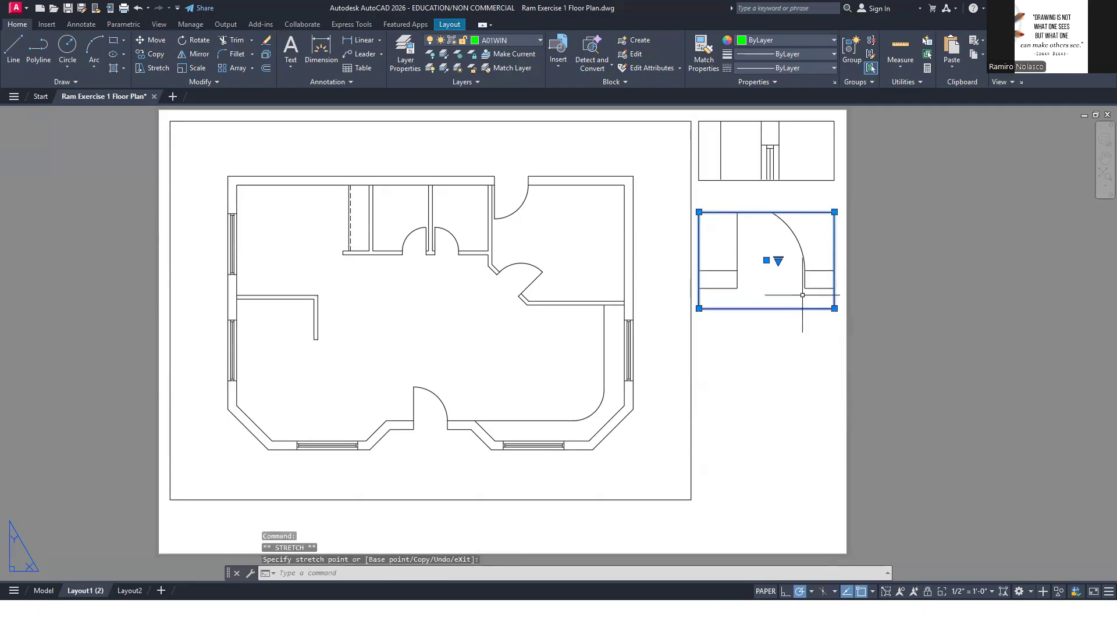
double_click(774, 276)
middle_drag(774, 275, 775, 289)
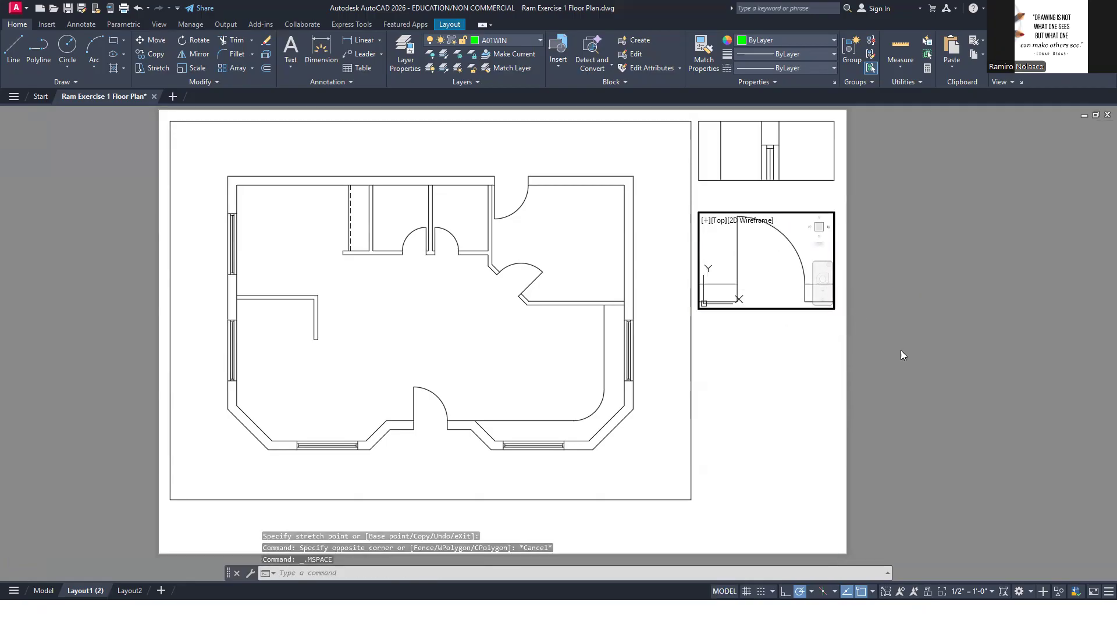
Return to paper space and extend the door detail viewport's lower edge down by about 3/16"
double_click(823, 352)
click(799, 310)
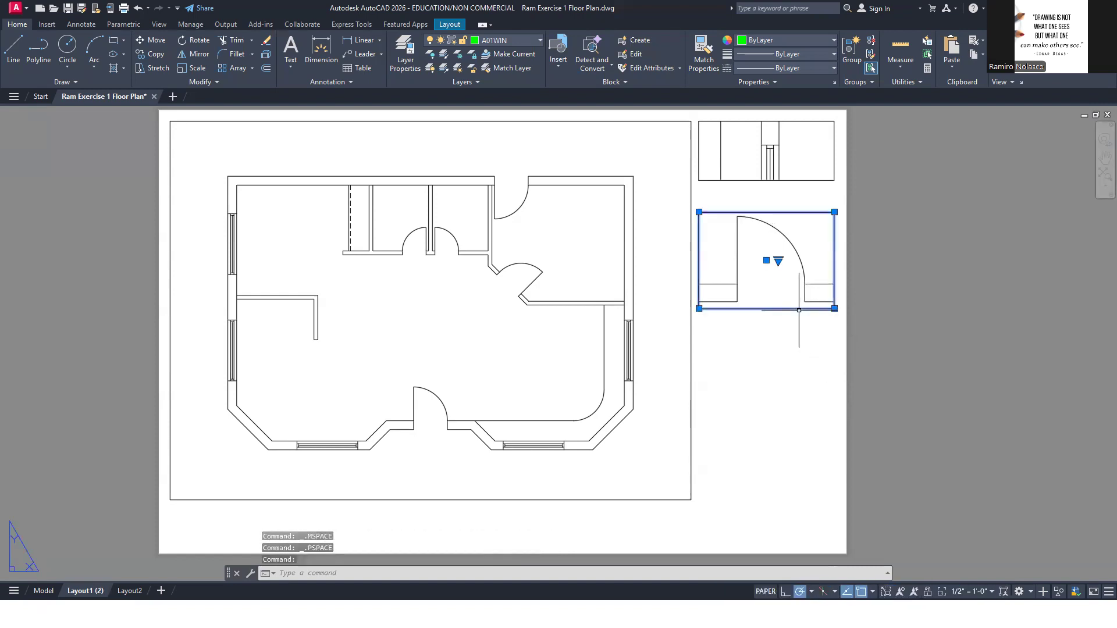
click(834, 308)
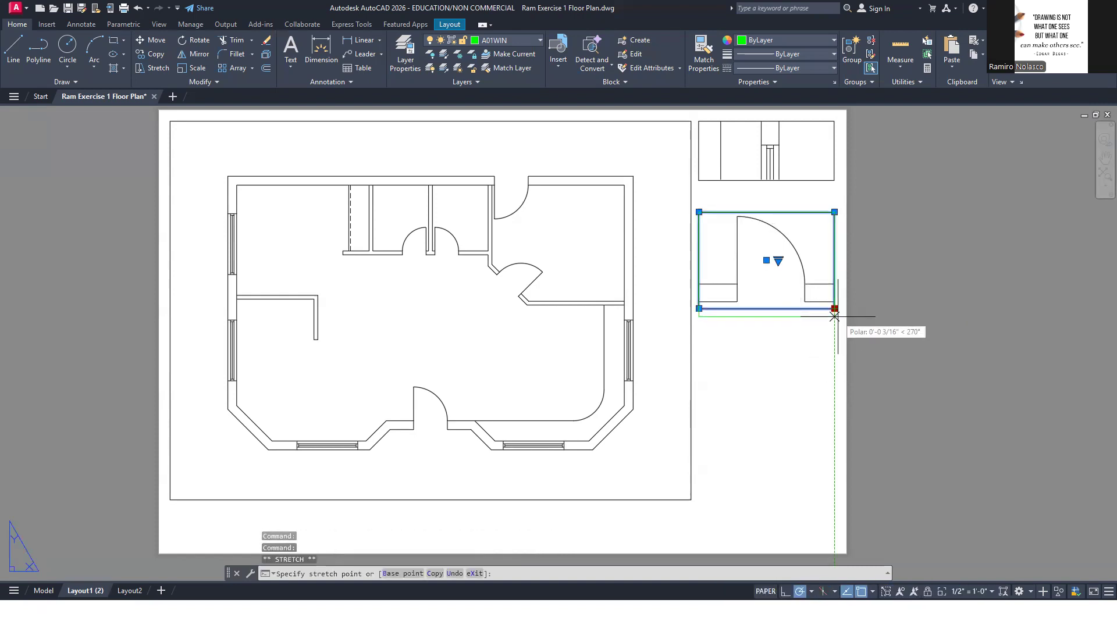
click(834, 316)
click(873, 316)
click(894, 306)
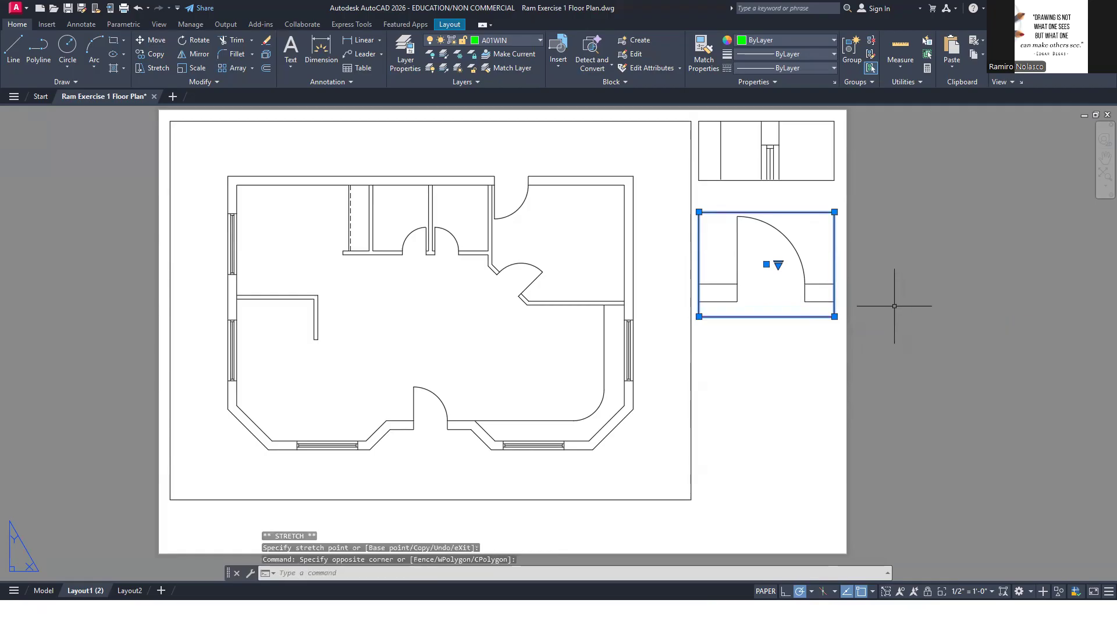
key(Escape)
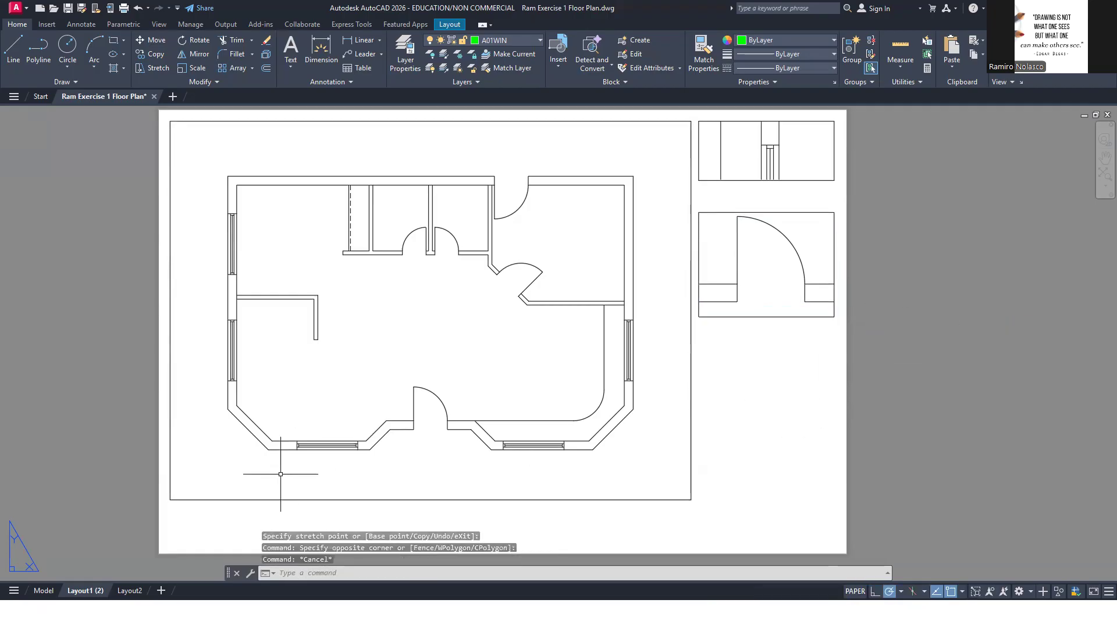
Check the washroom detail in the reference PDF and create an MVIEW viewport 13/16" below the door detail, reaching the floor plan viewport's lower edge
click(310, 513)
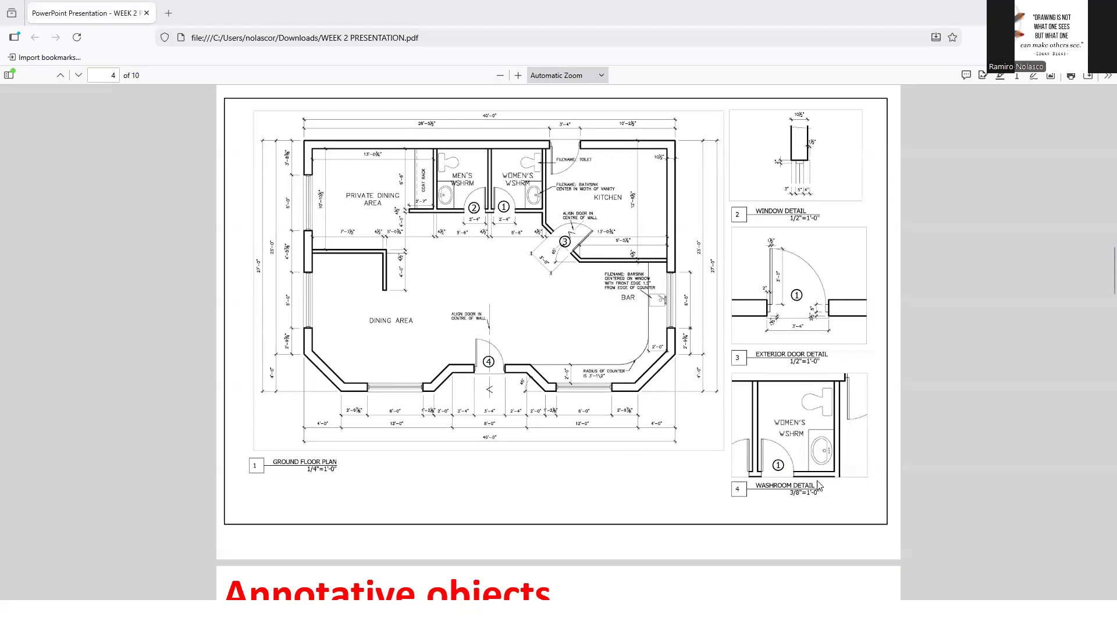
key(alt+Tab)
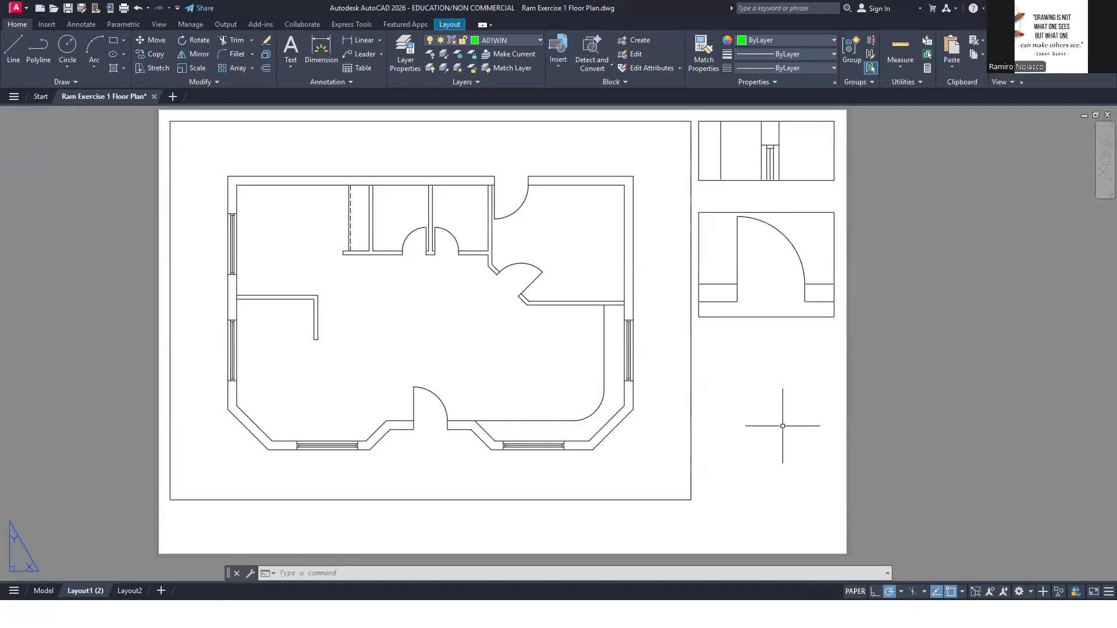
text(mv)
key(Return)
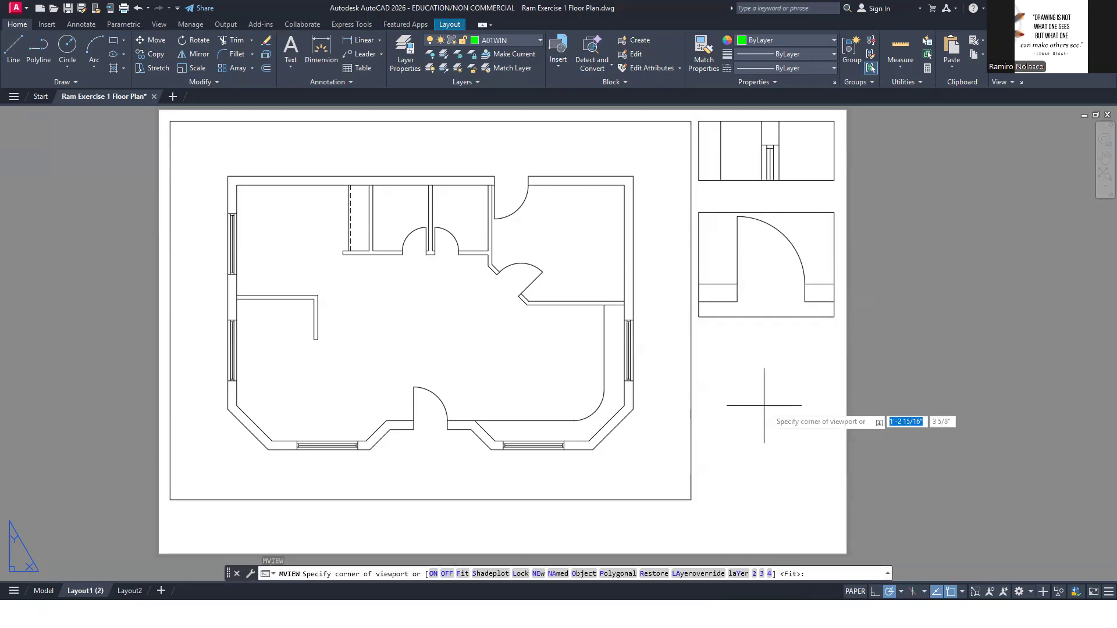
click(698, 350)
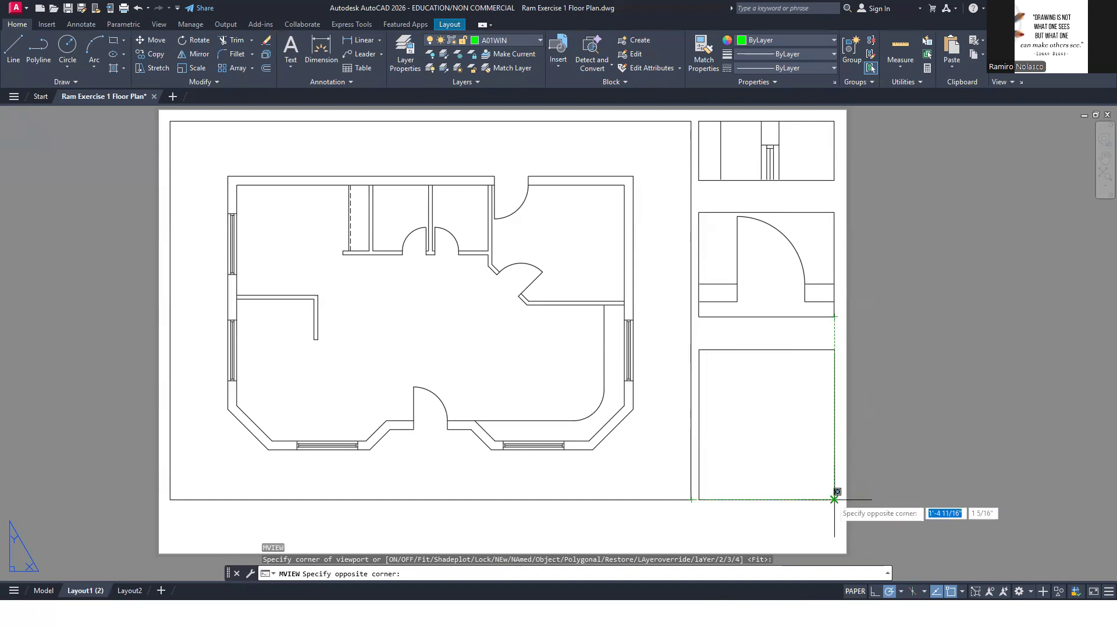
click(835, 499)
Frame the women's washroom in the third detail viewport, set its scale to 3/8" = 1'-0" per the reference PDF, and return to paper space
double_click(754, 433)
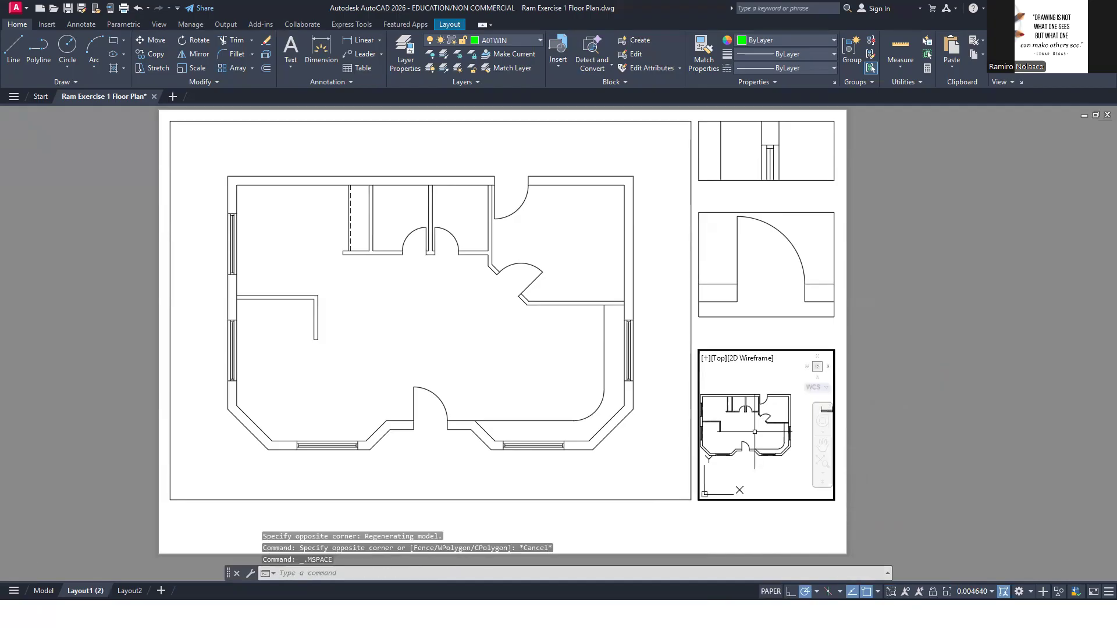
scroll(755, 407, up, 5)
middle_drag(738, 400, 778, 451)
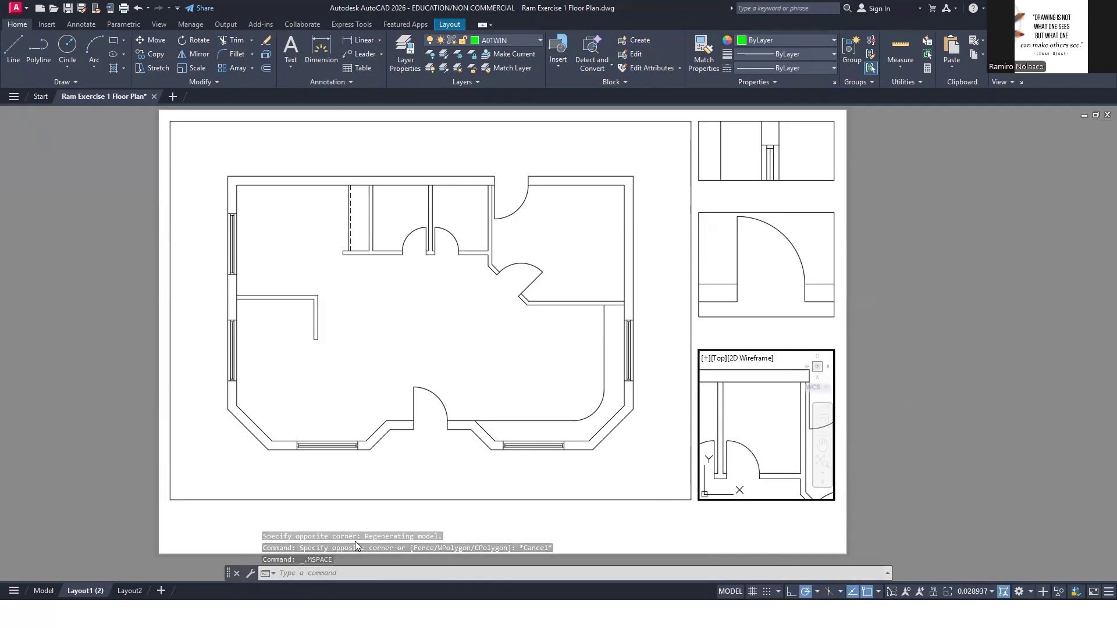
key(alt+Tab)
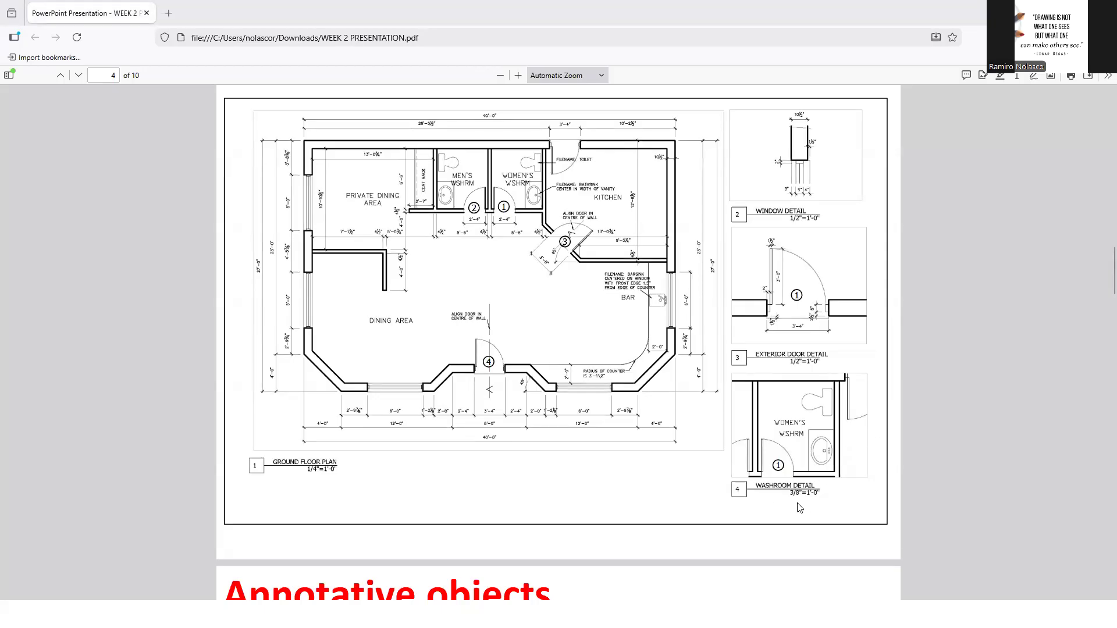
key(alt+Tab)
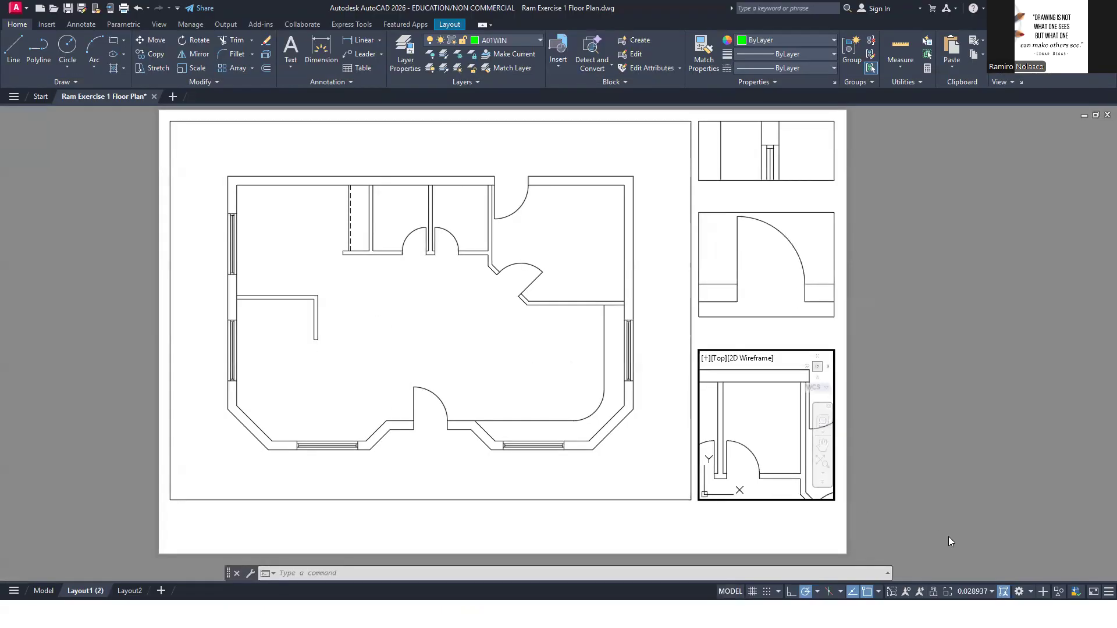
click(985, 591)
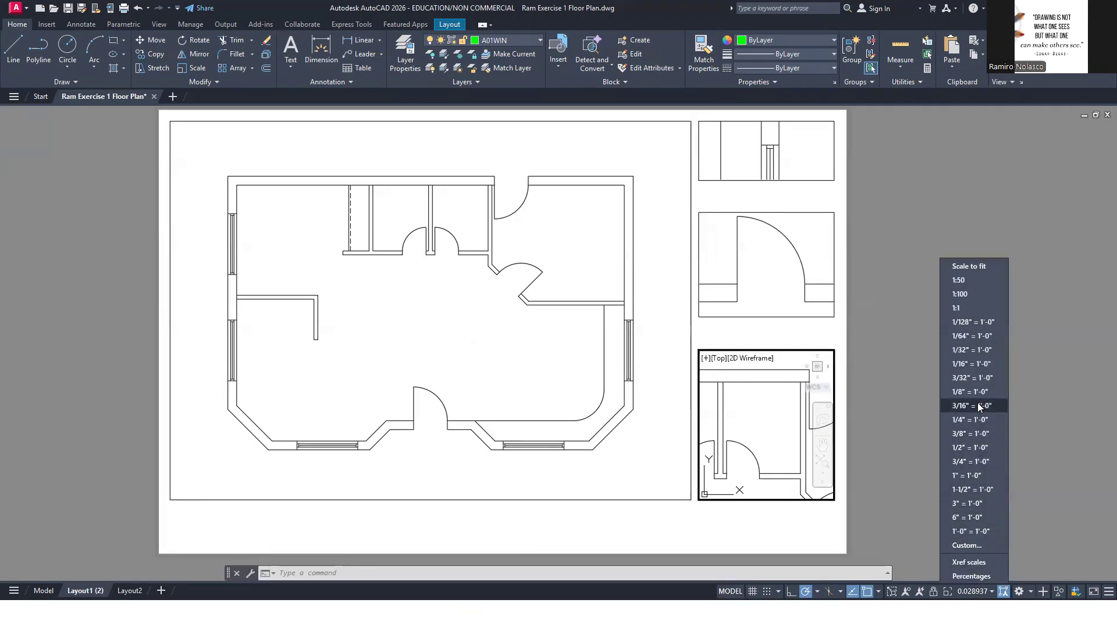
click(972, 433)
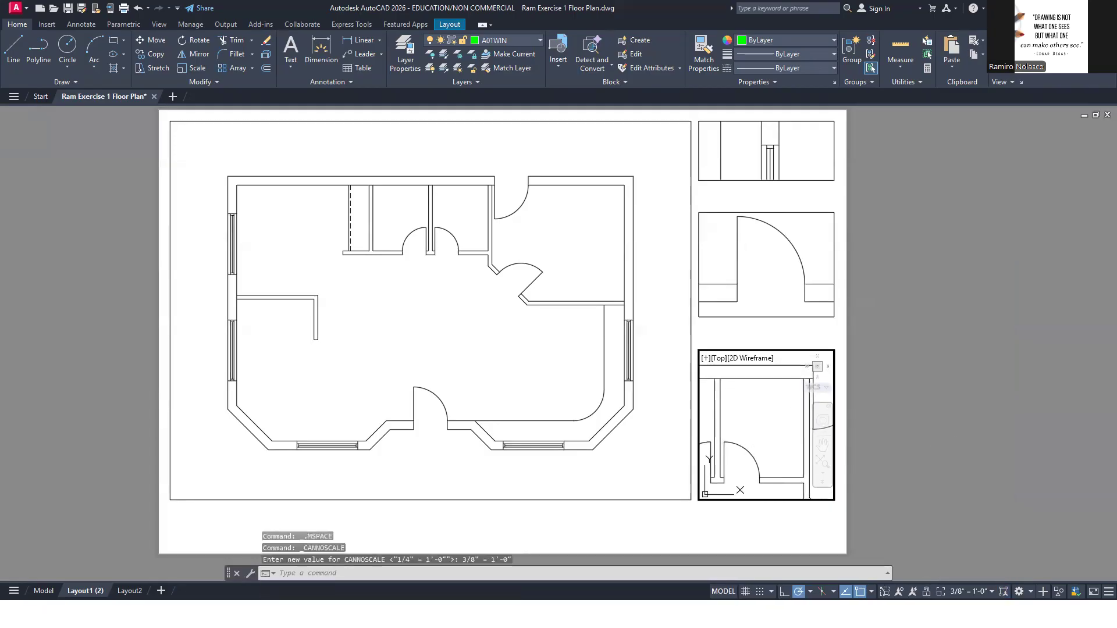
double_click(965, 437)
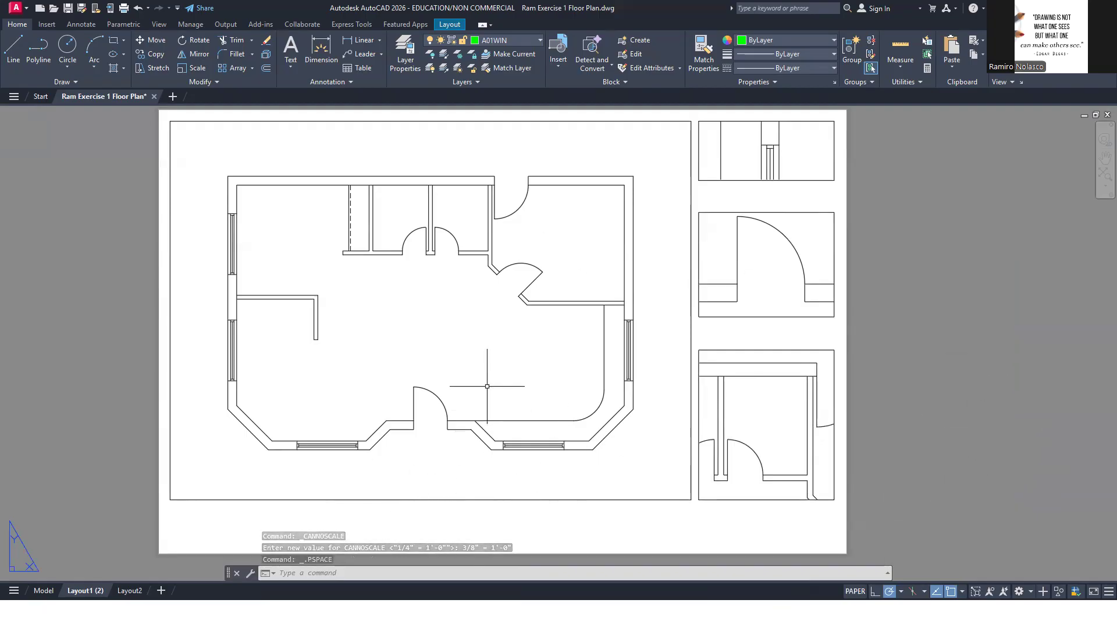
Activate the floor plan viewport to check its scale, and return to paper space
click(460, 353)
double_click(414, 335)
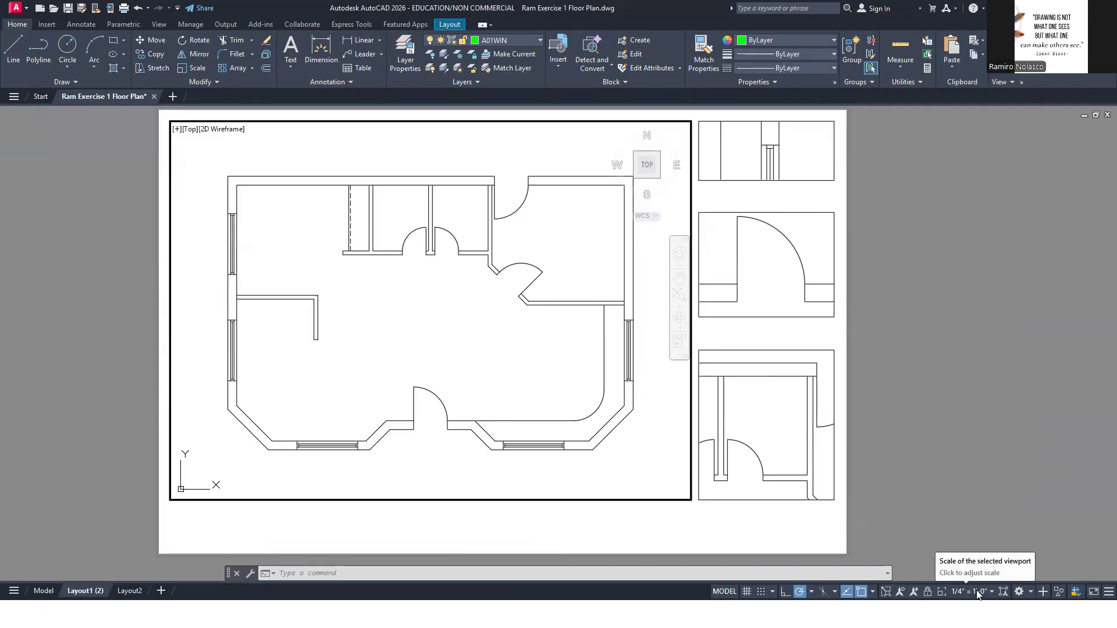
double_click(911, 469)
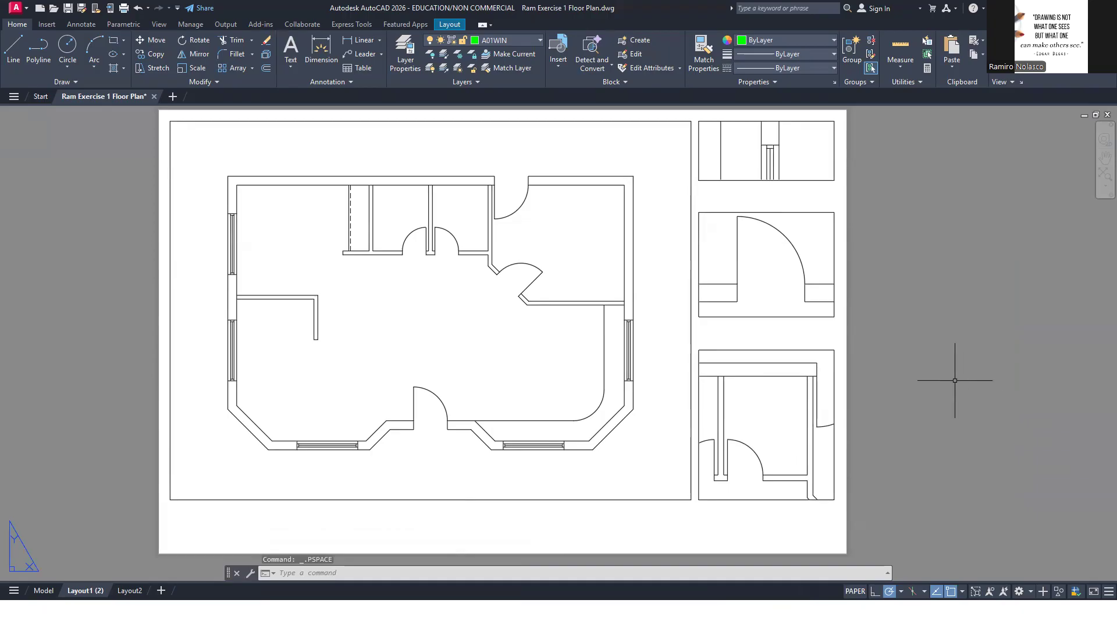
Try out a tiny MVIEW viewport in the blank area beside the floor plan's bar window and delete it
text(view)
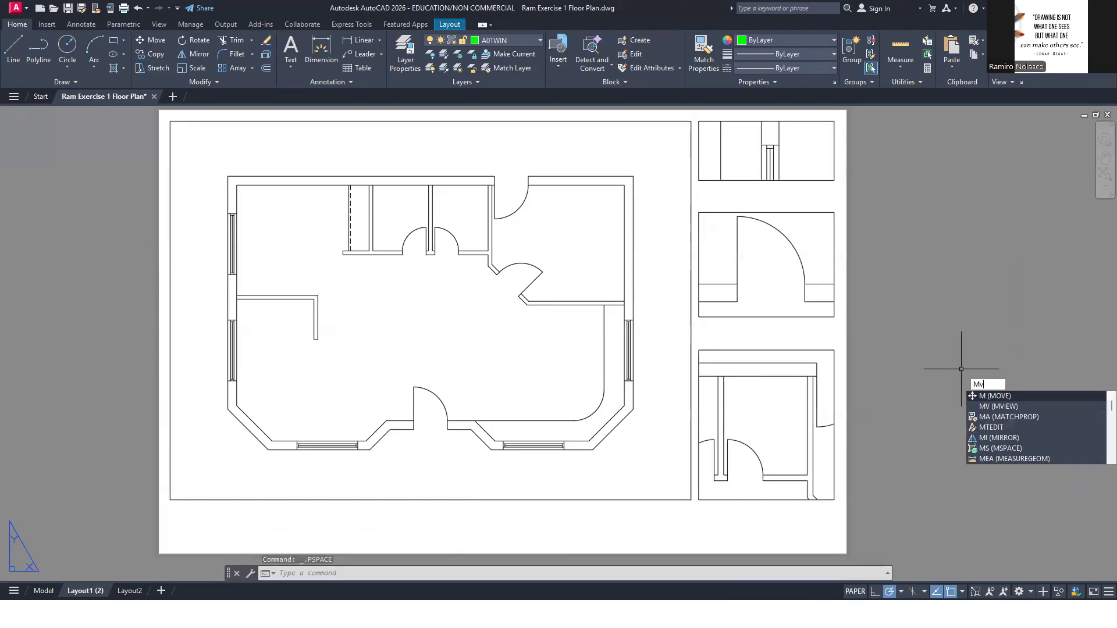
key(Return)
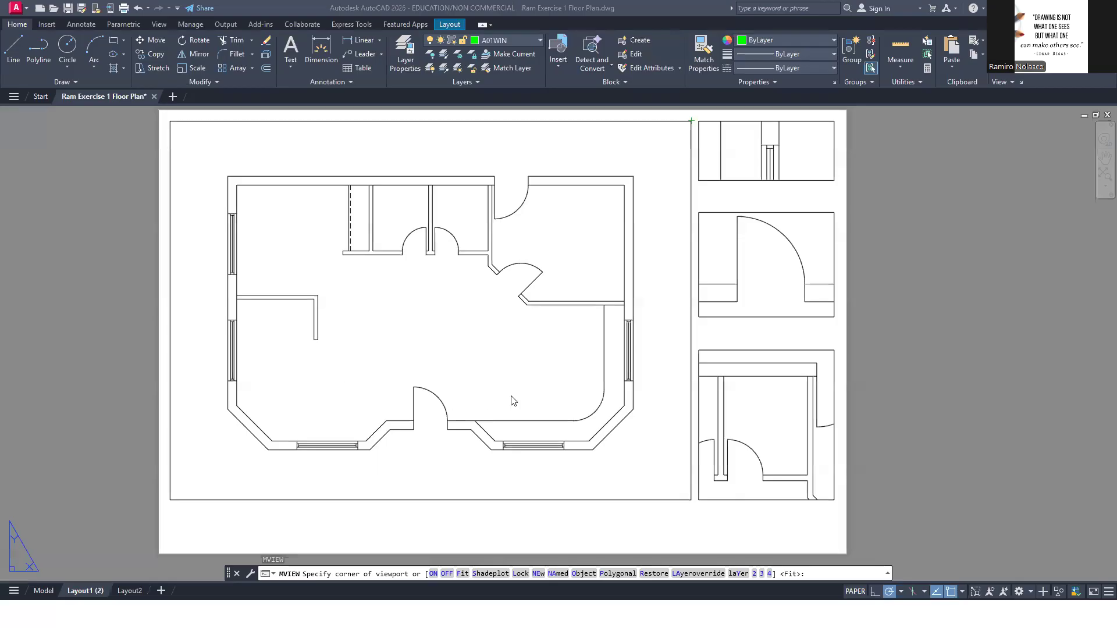
click(662, 373)
click(665, 340)
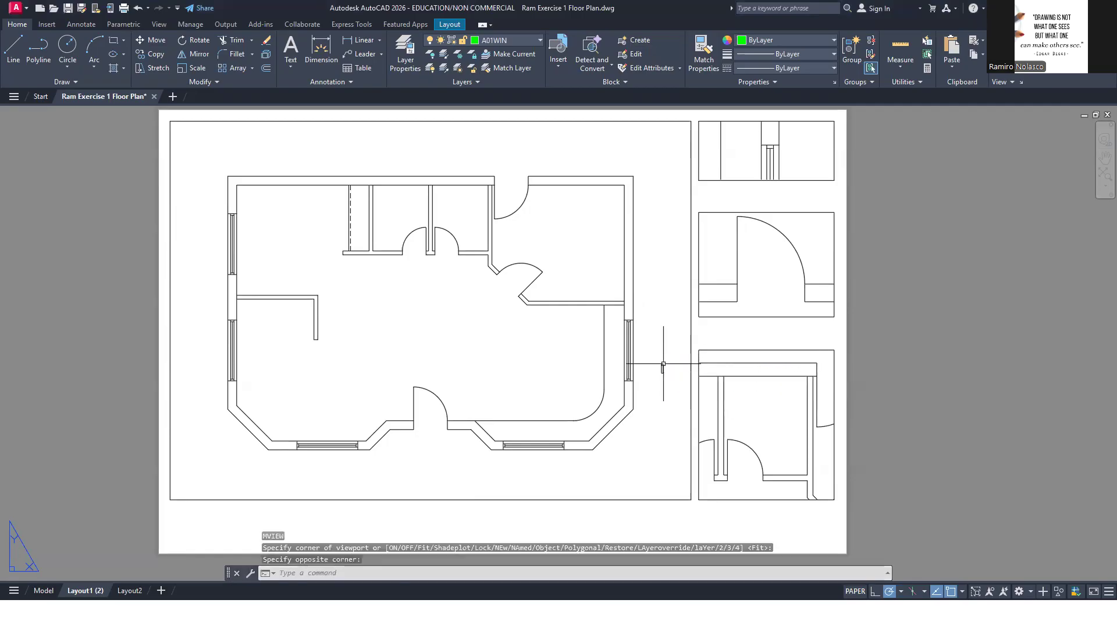
click(662, 388)
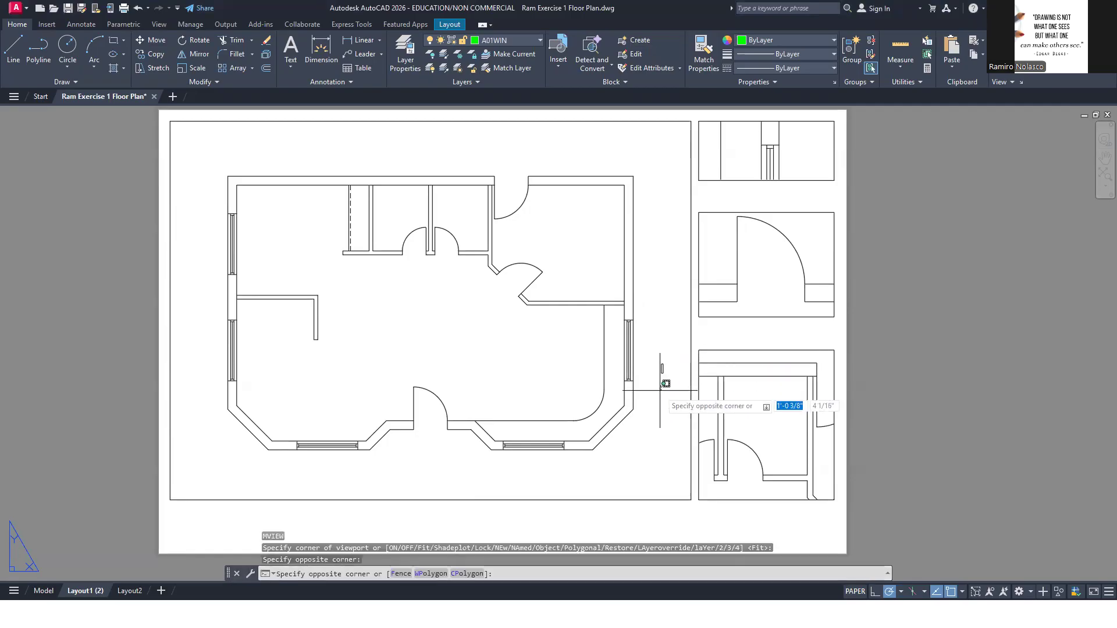
key(Escape)
key(Escape)
click(662, 366)
click(652, 356)
key(Delete)
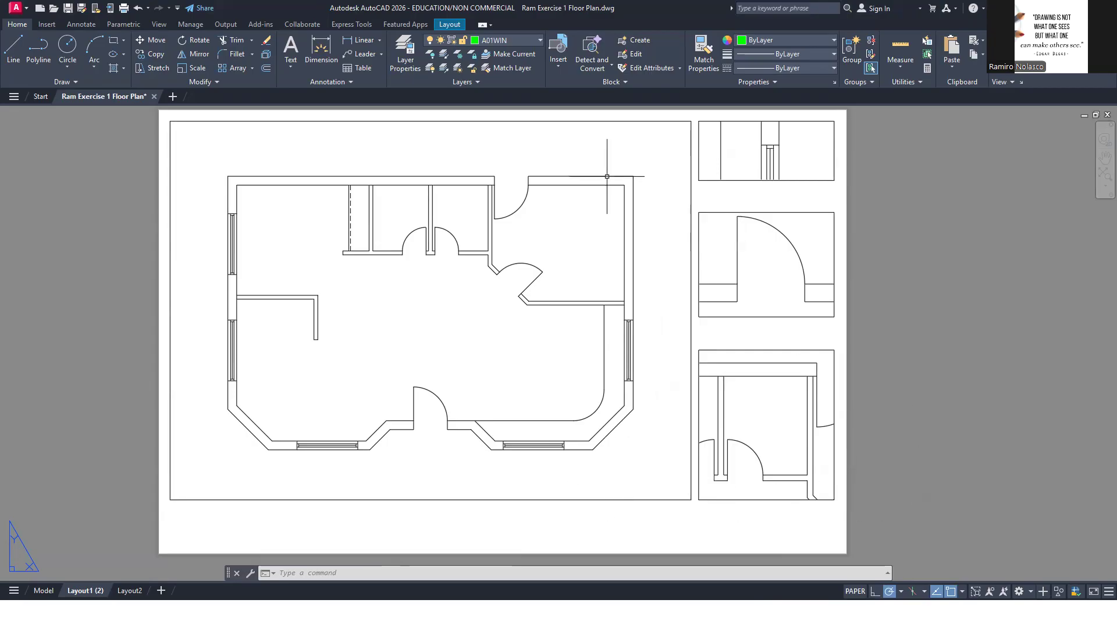
Make A01DIM the current layer and activate the floor plan viewport
click(515, 41)
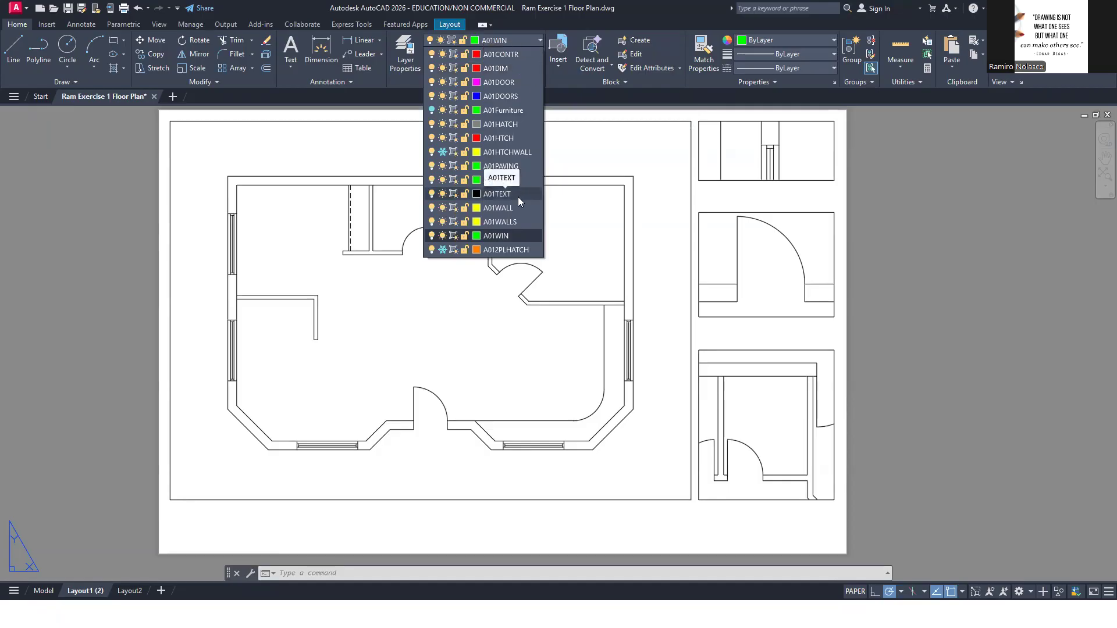
click(506, 68)
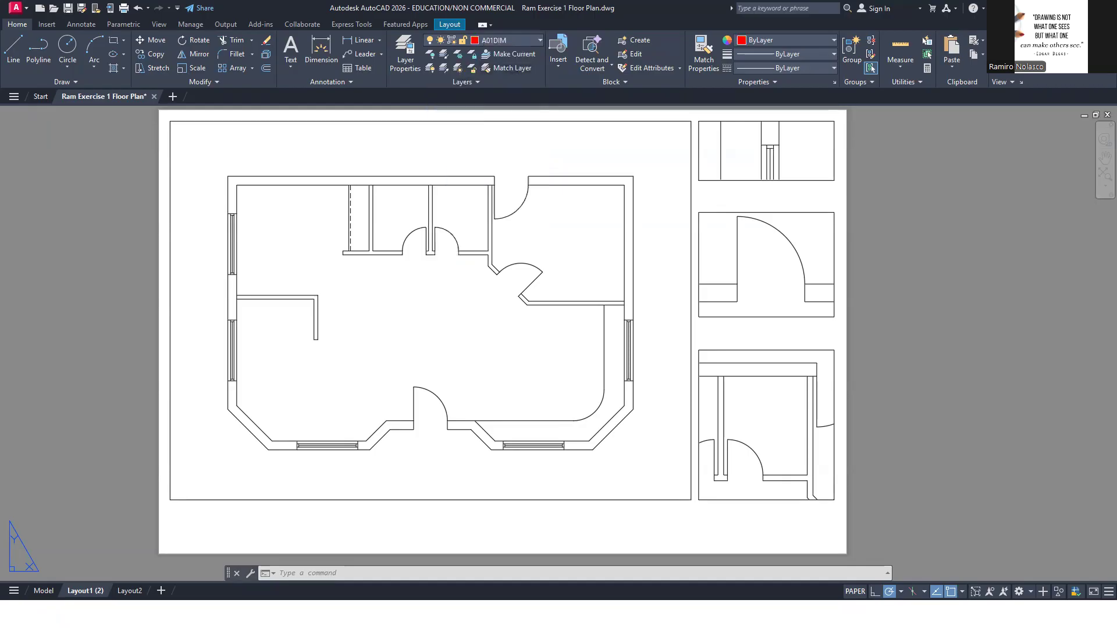
double_click(518, 353)
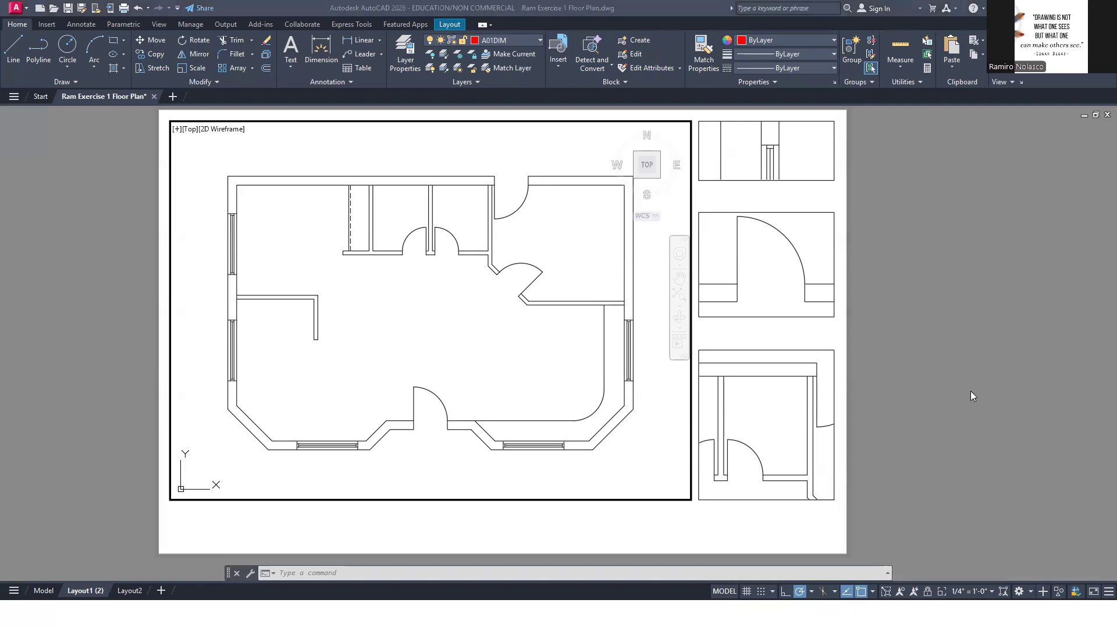
Check the dimensioned details in the reference PDF and maximize the window detail viewport, framing the upper end of the window
key(alt+Tab)
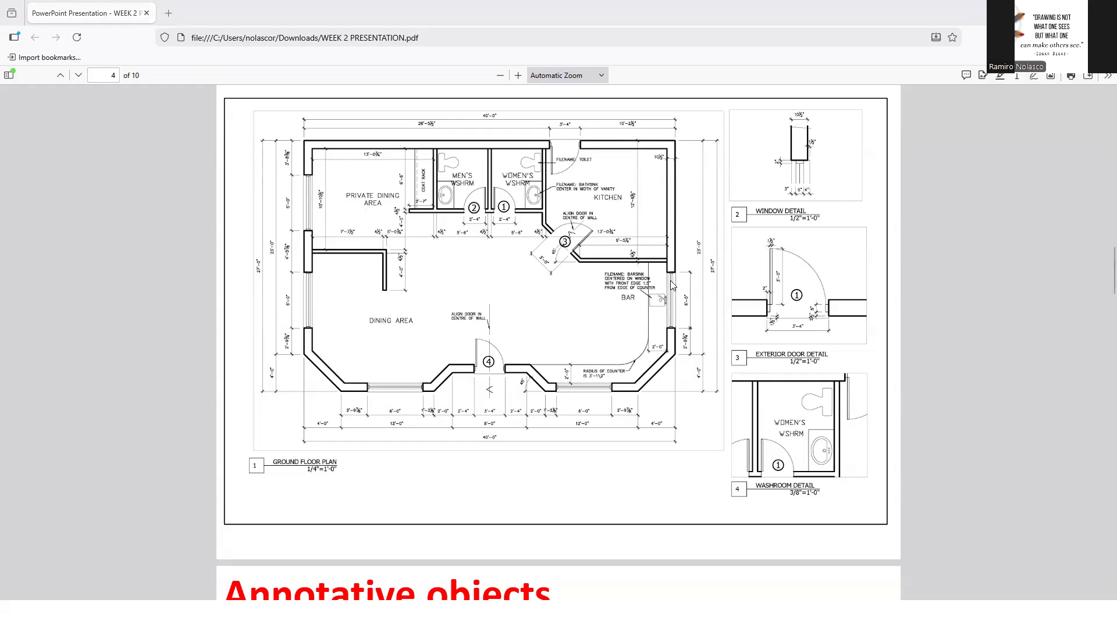
key(alt+Tab)
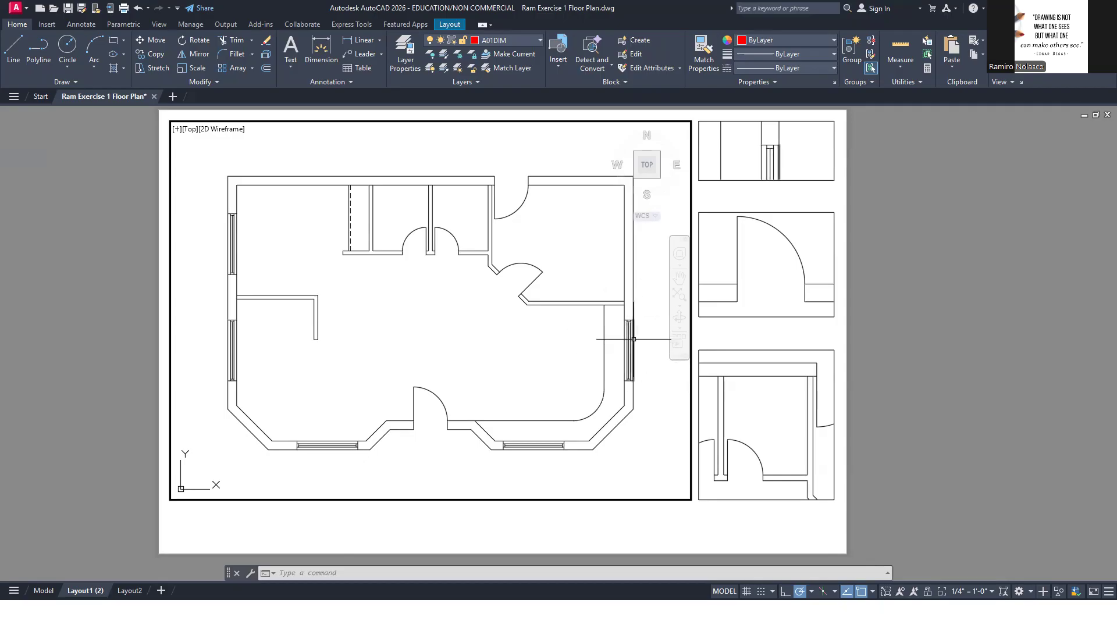
key(alt+Tab)
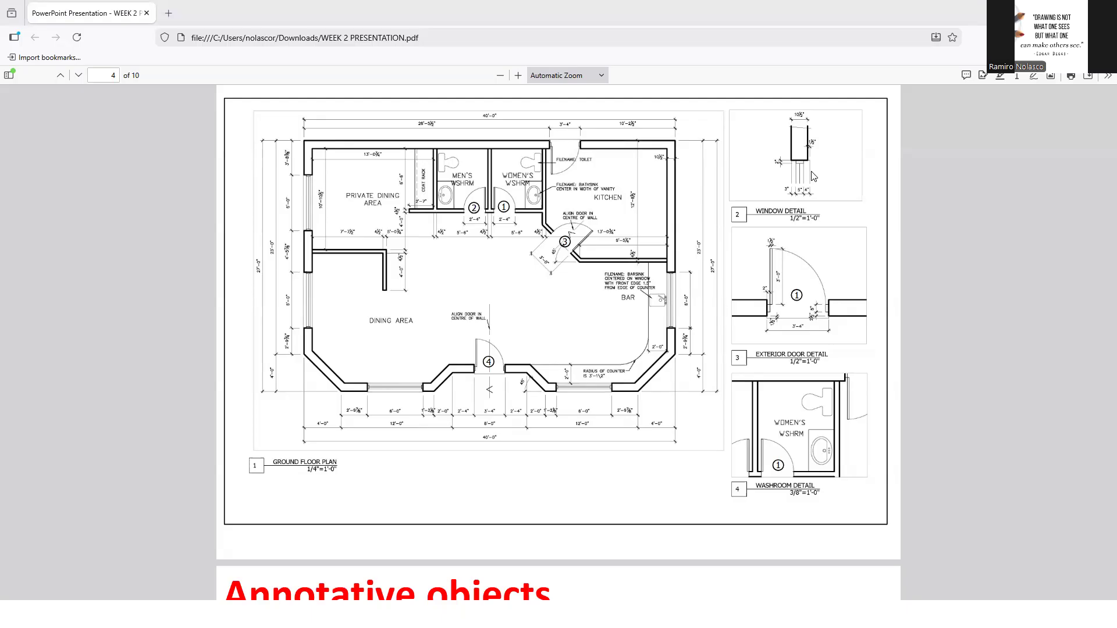
key(alt+Tab)
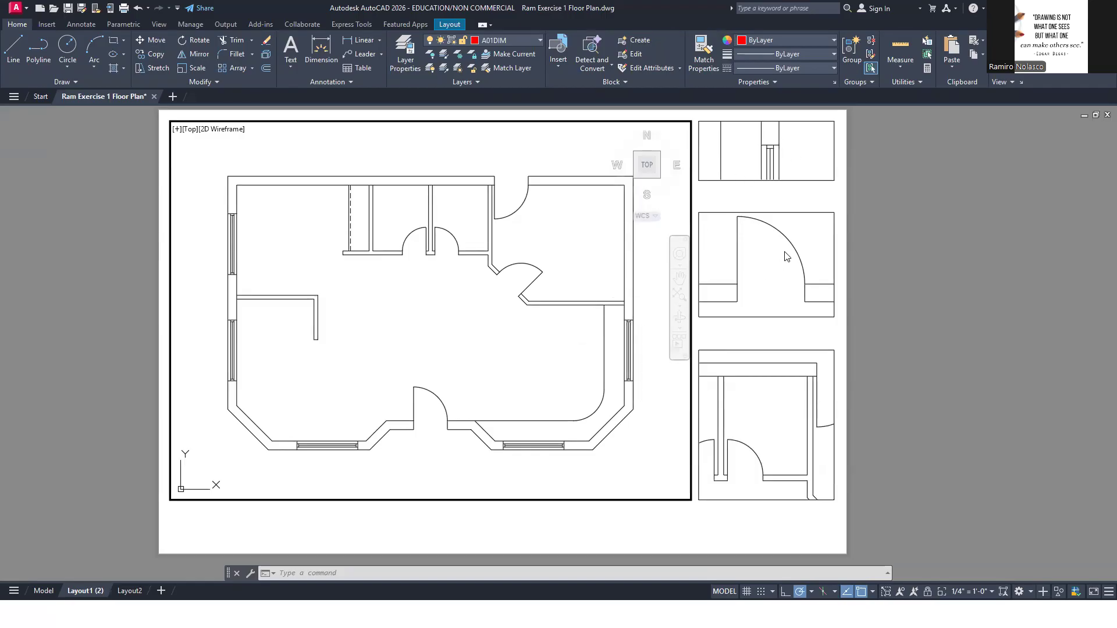
click(803, 170)
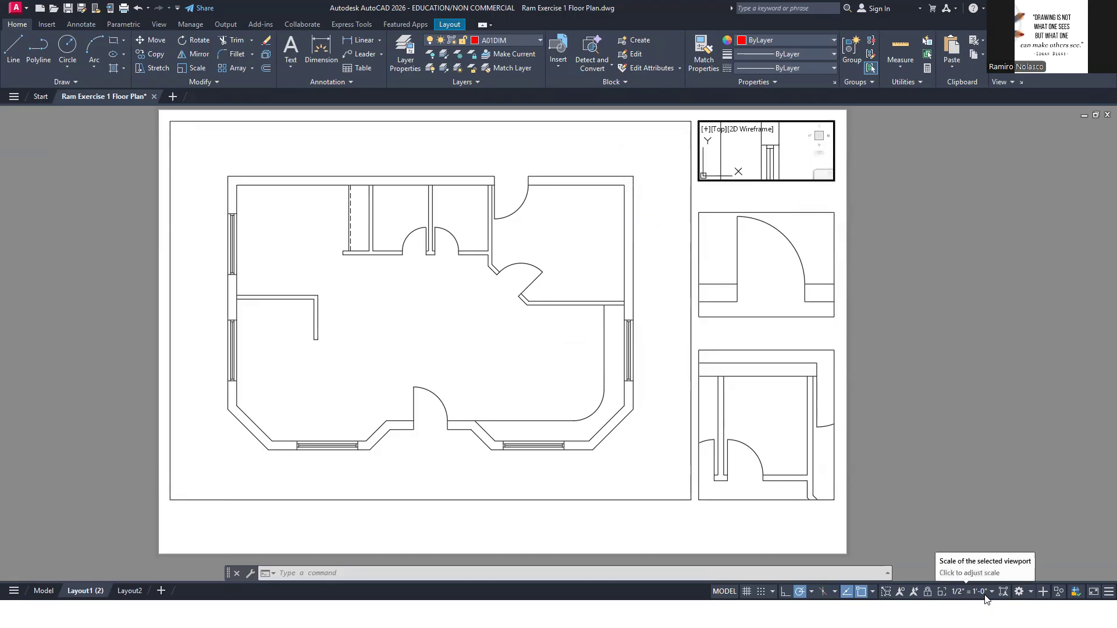
click(656, 355)
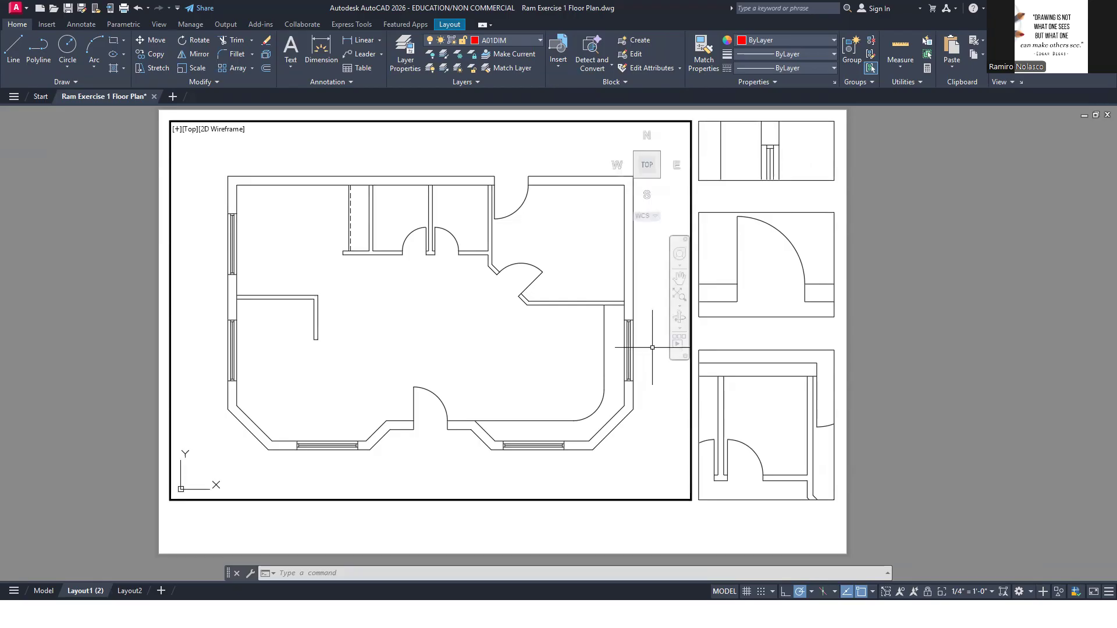
click(796, 155)
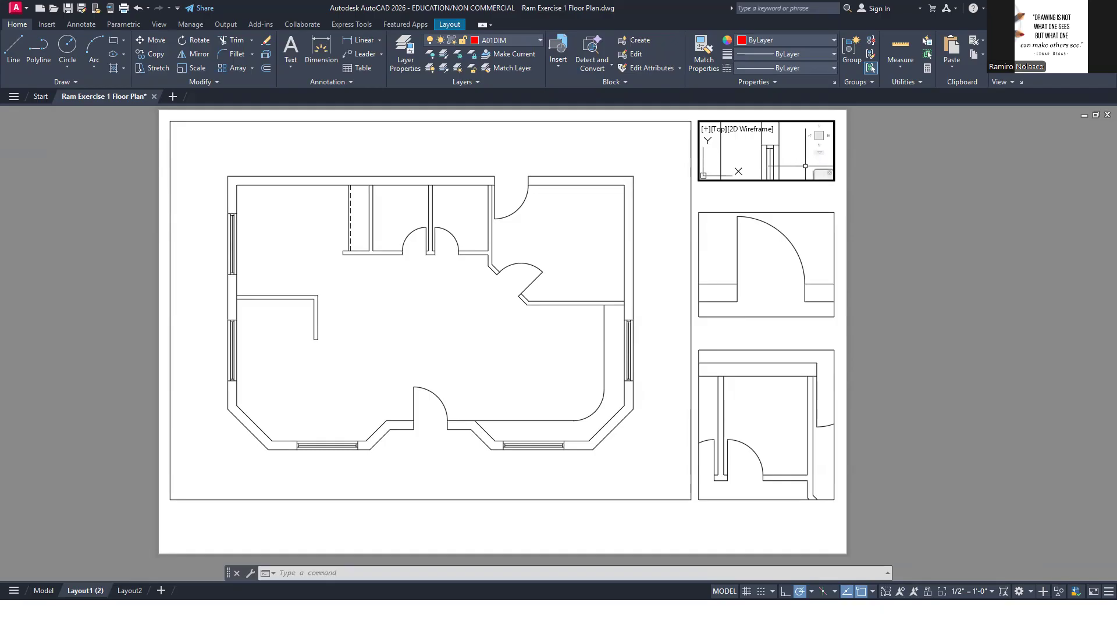
click(887, 592)
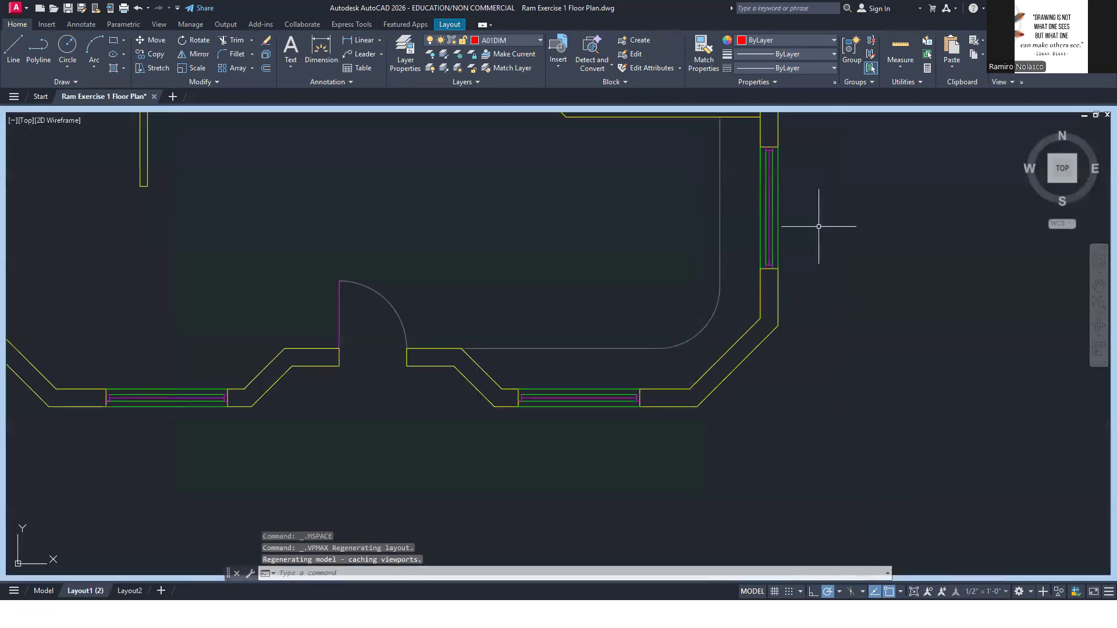
scroll(797, 146, up, 6)
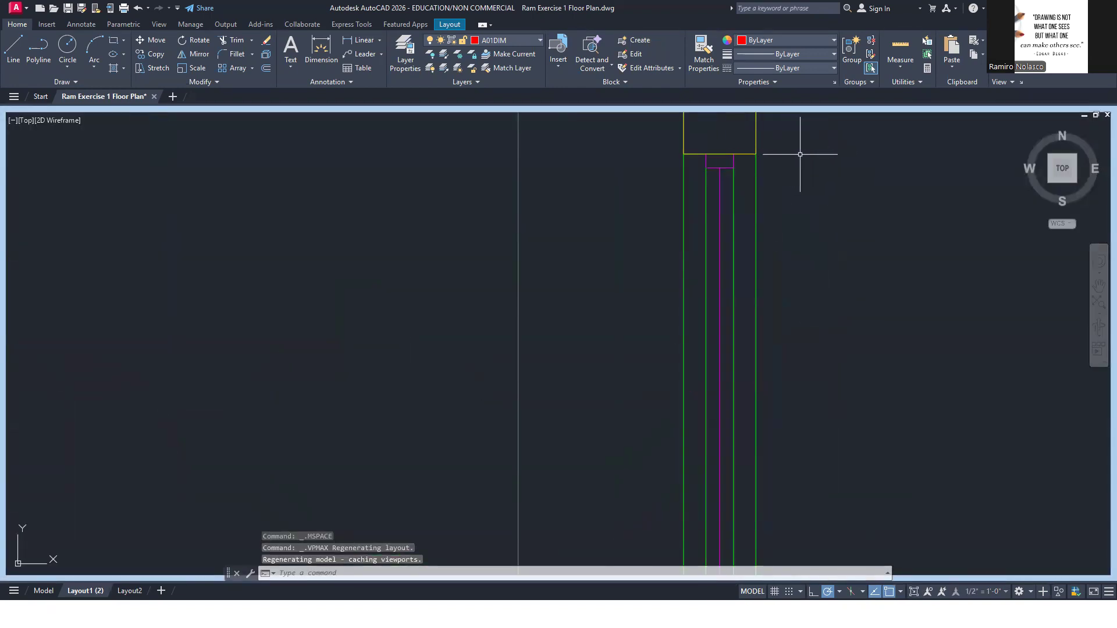
scroll(742, 203, up, 4)
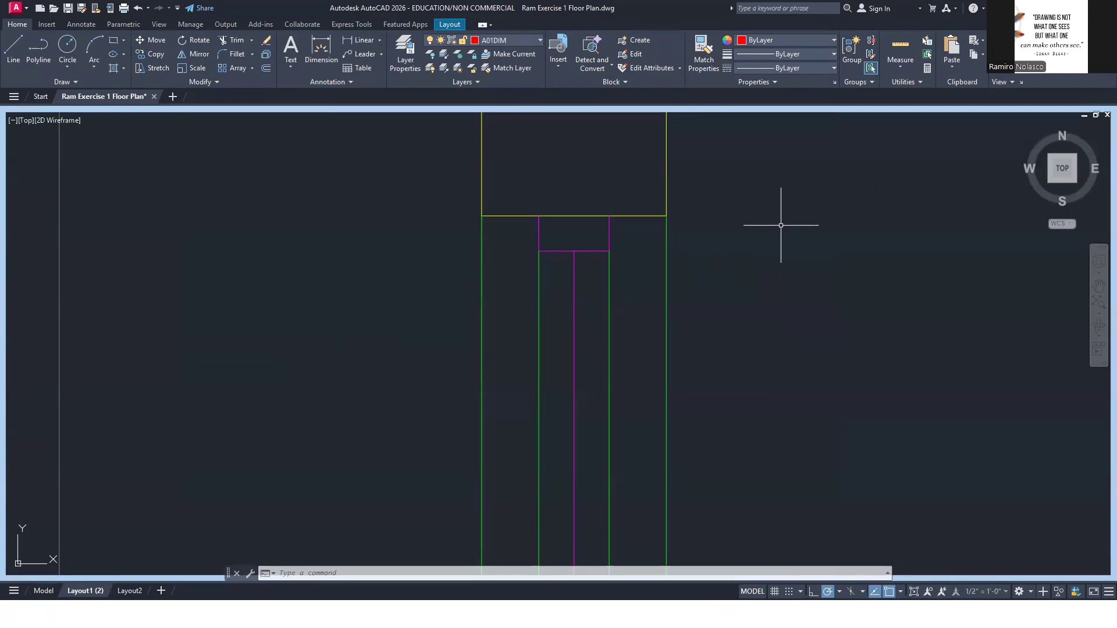
Set DIM-SHERIDAN as the current dimension style in the Dimension Style Manager
text(d)
key(Return)
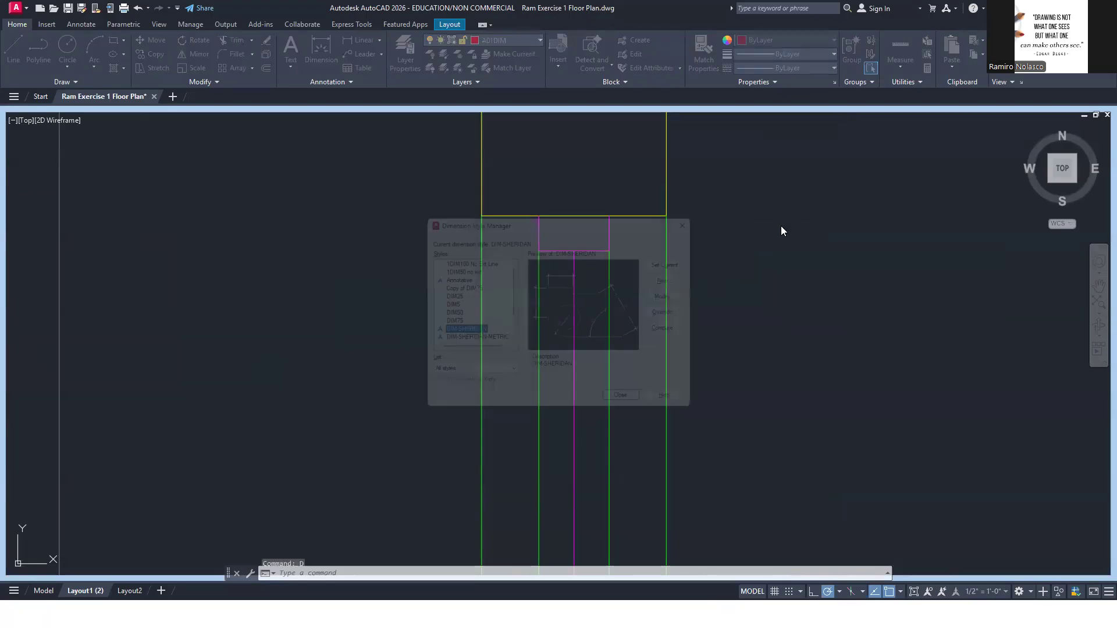
click(455, 332)
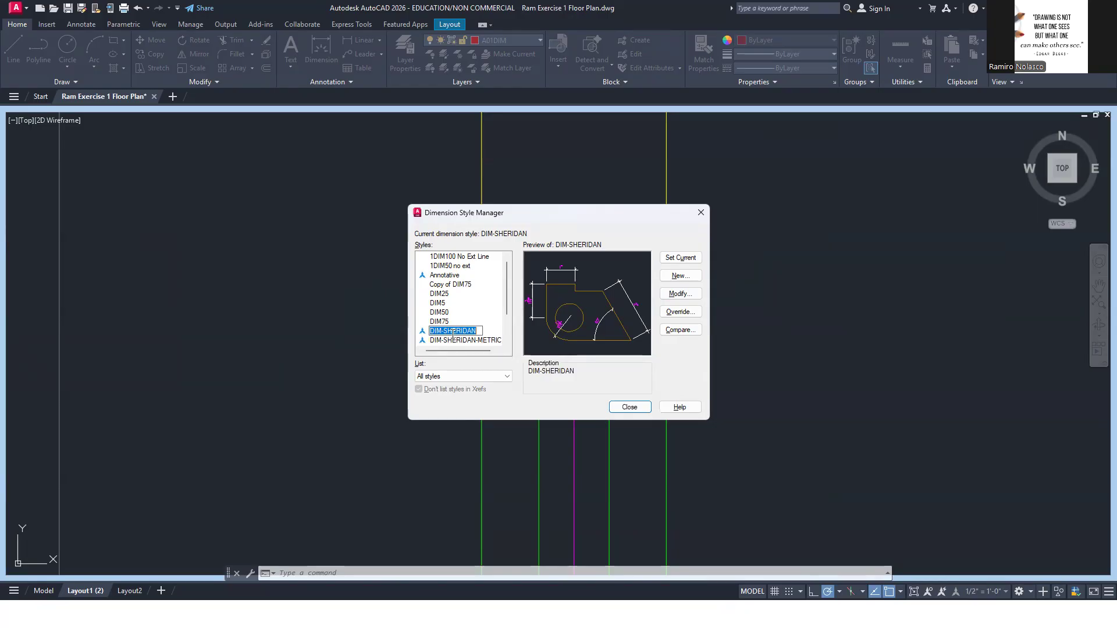
click(483, 331)
click(683, 261)
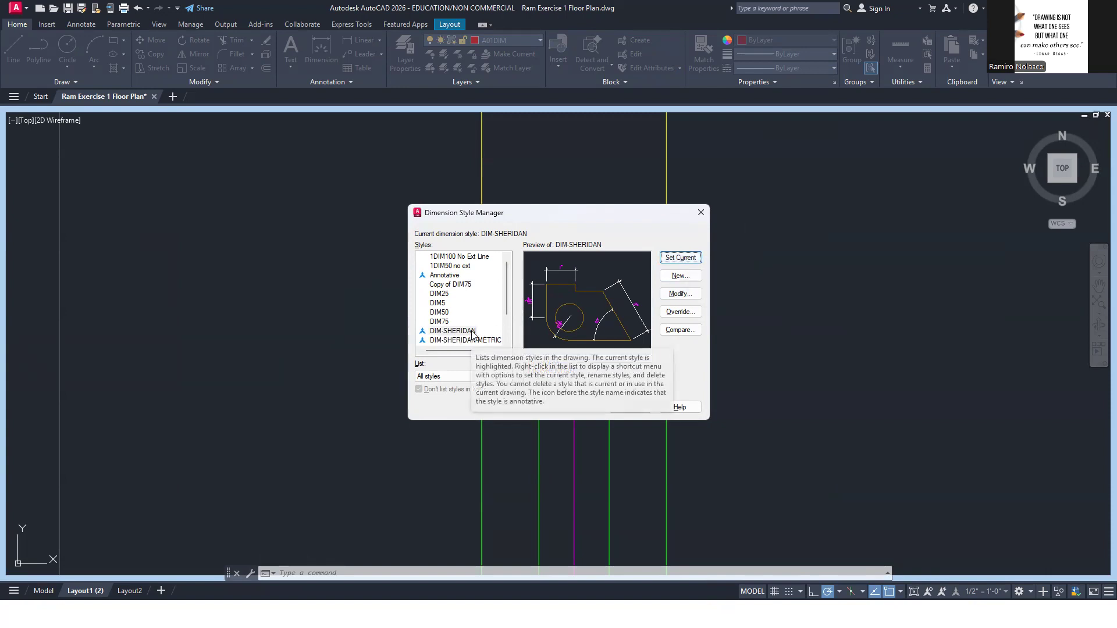
Examine the DIM-SHERIDAN style's line, arrowhead, text and fit settings, and accept them
click(682, 295)
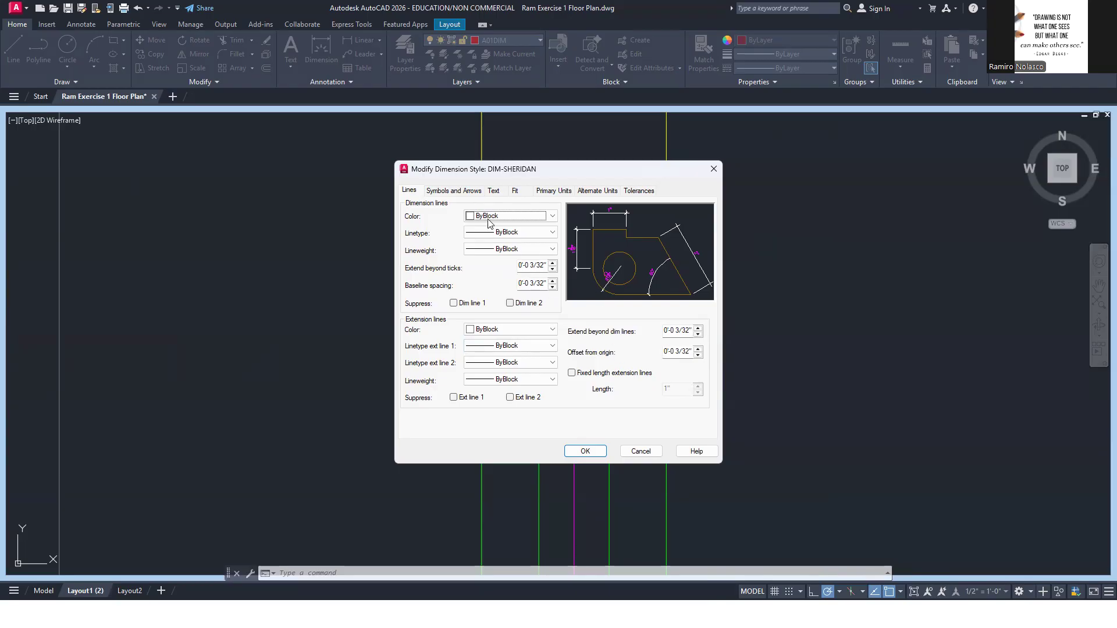
click(409, 191)
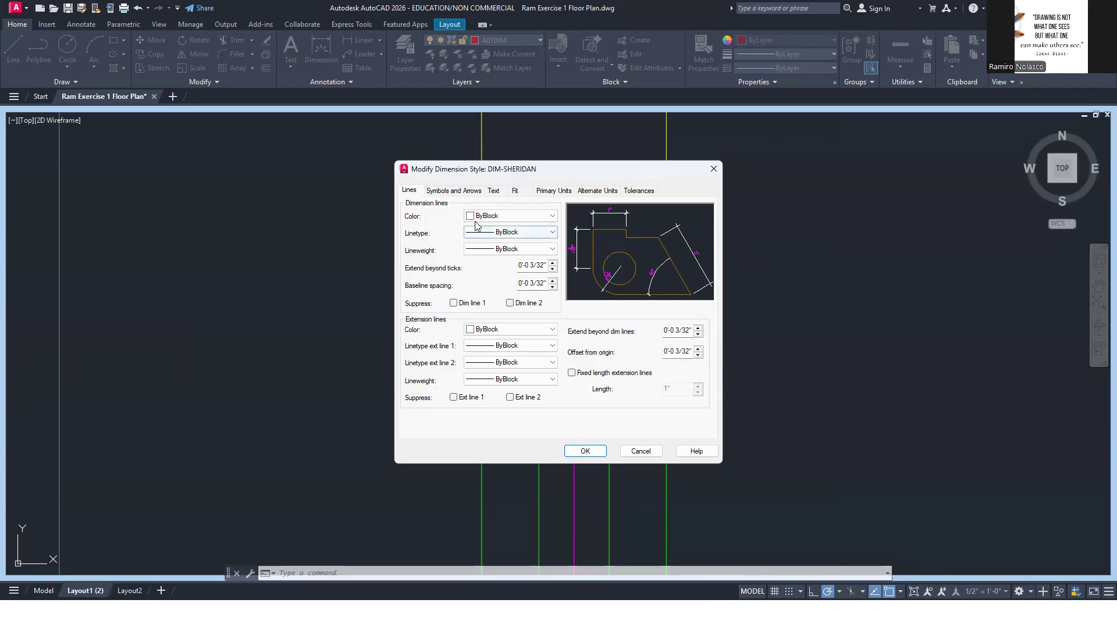
click(454, 191)
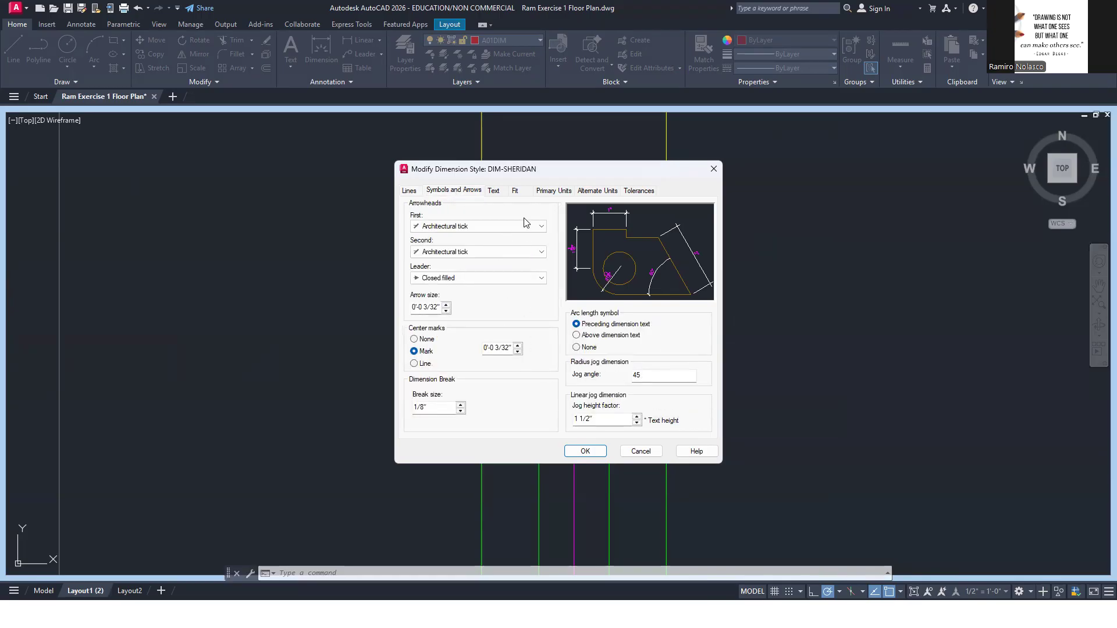
click(494, 192)
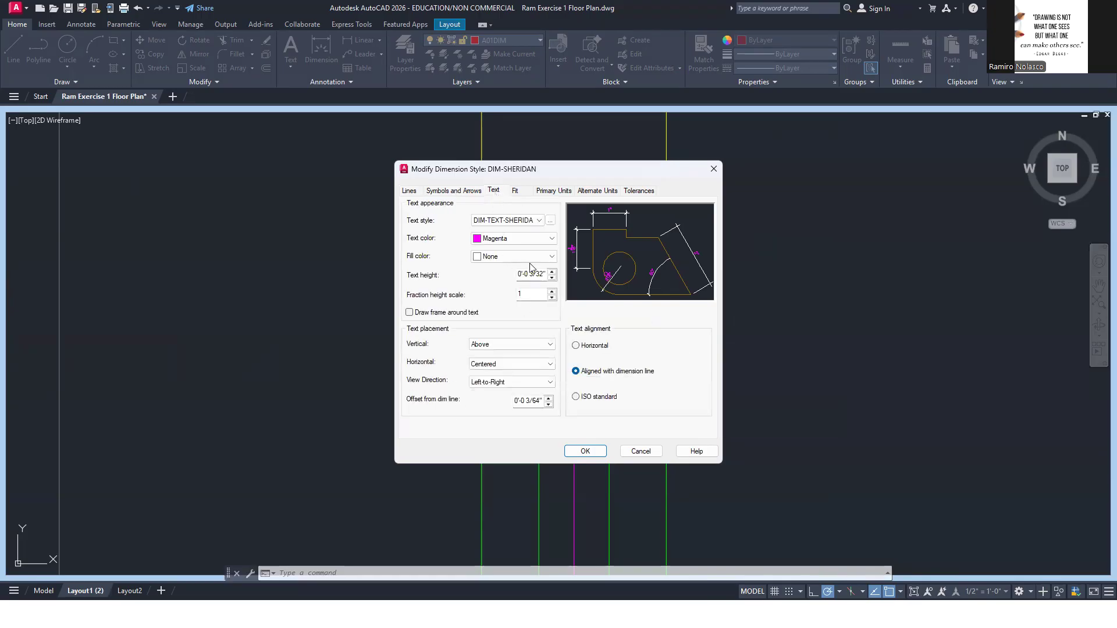
click(515, 192)
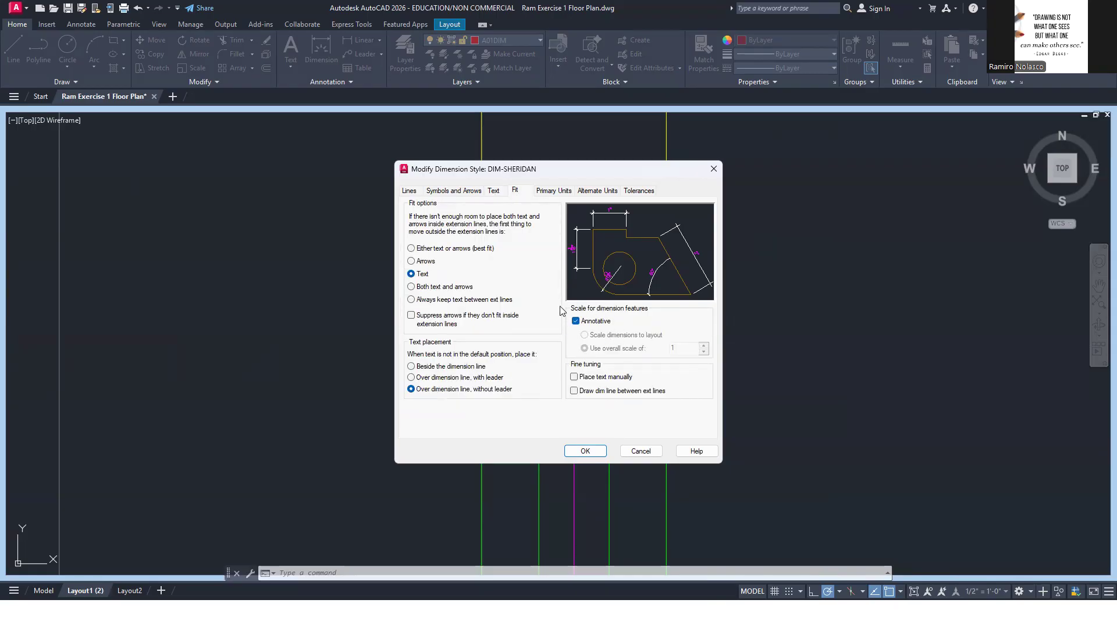
click(584, 451)
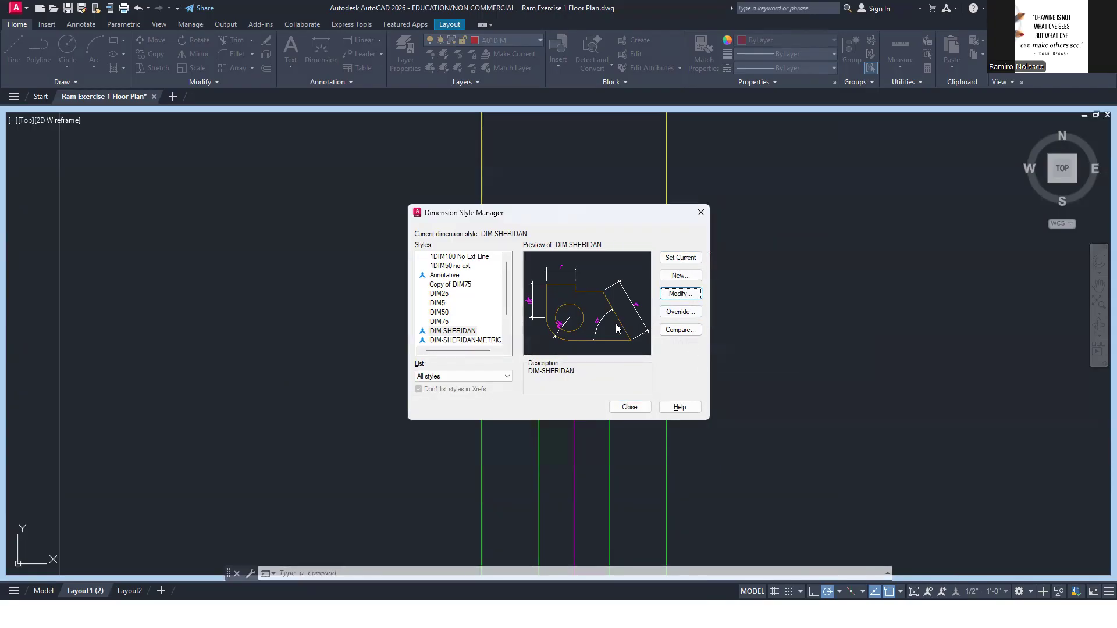
Review all DIM-SHERIDAN style settings from lines through primary units, alternate units and tolerances, and keep it as the current dimension style
click(680, 294)
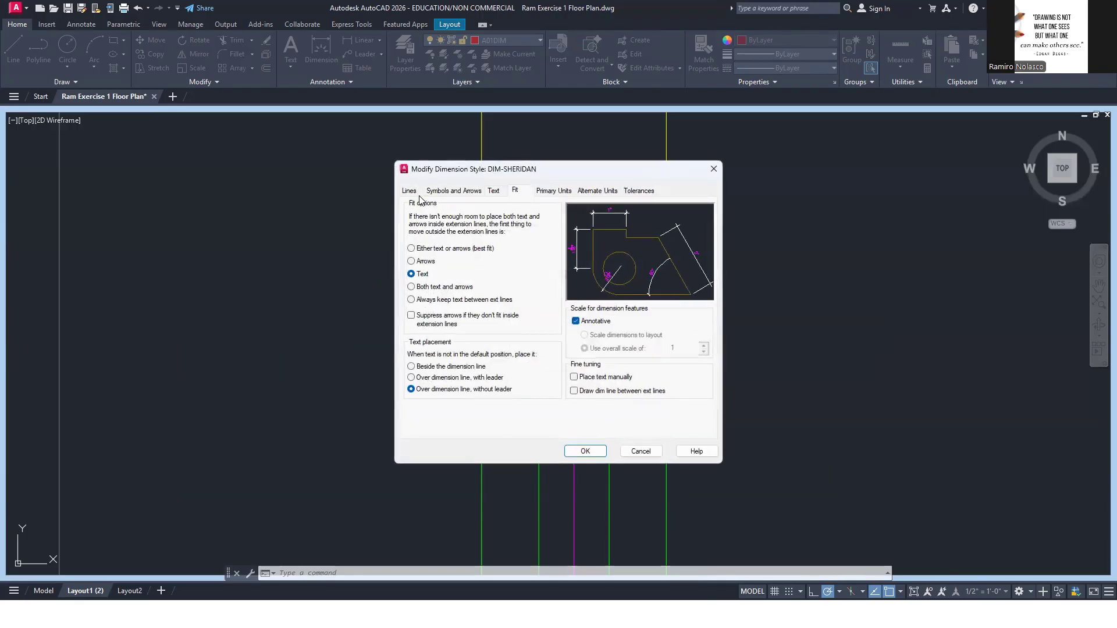
click(412, 190)
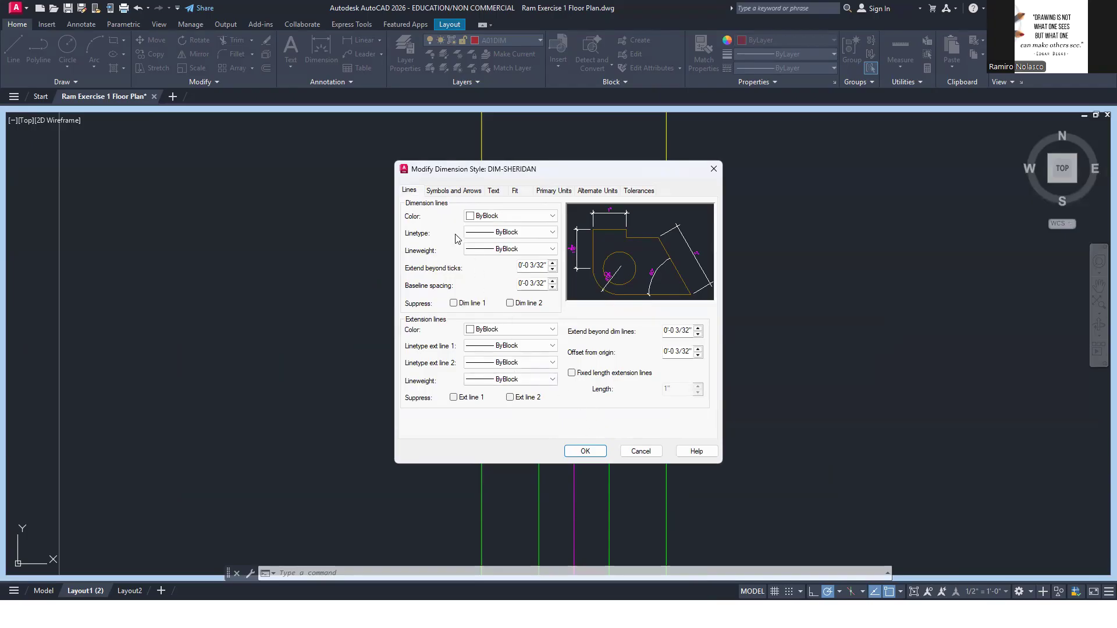
click(453, 192)
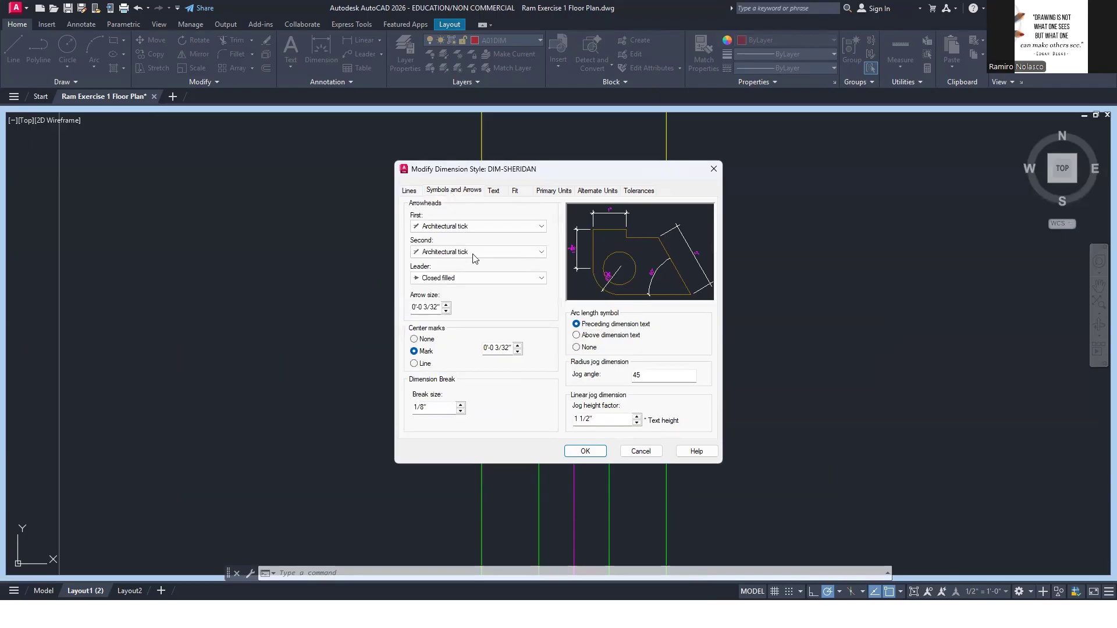
click(494, 191)
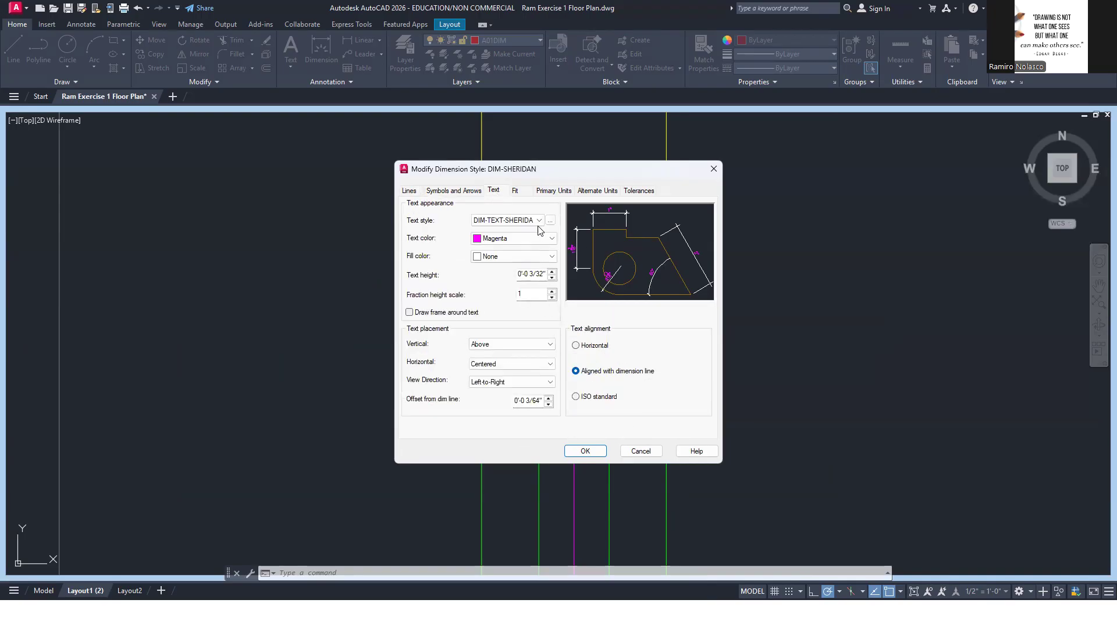
click(517, 191)
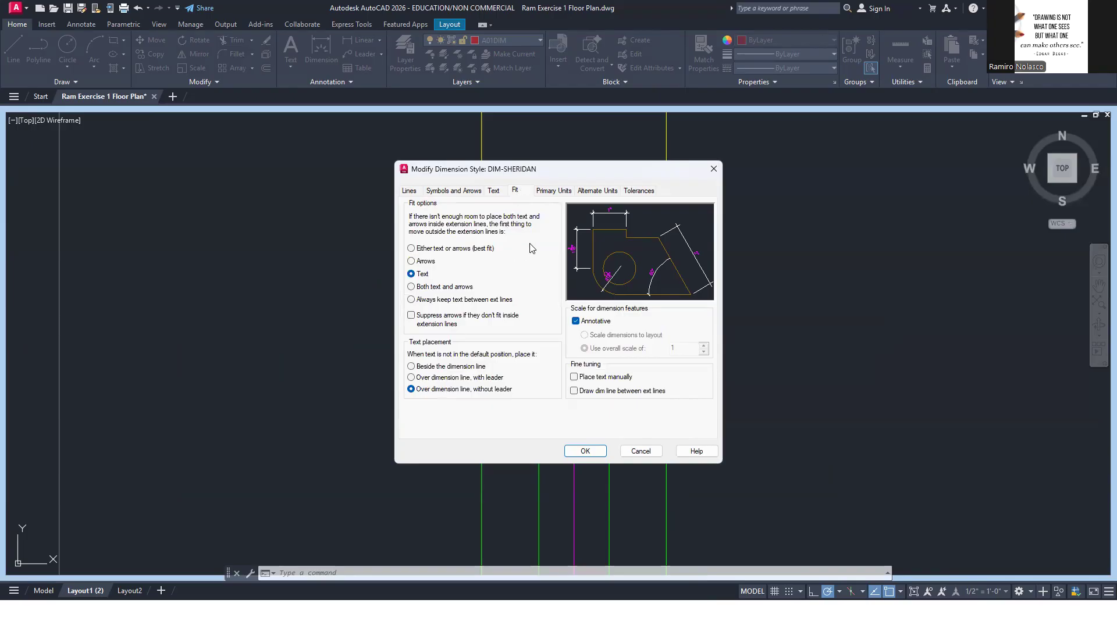
click(552, 193)
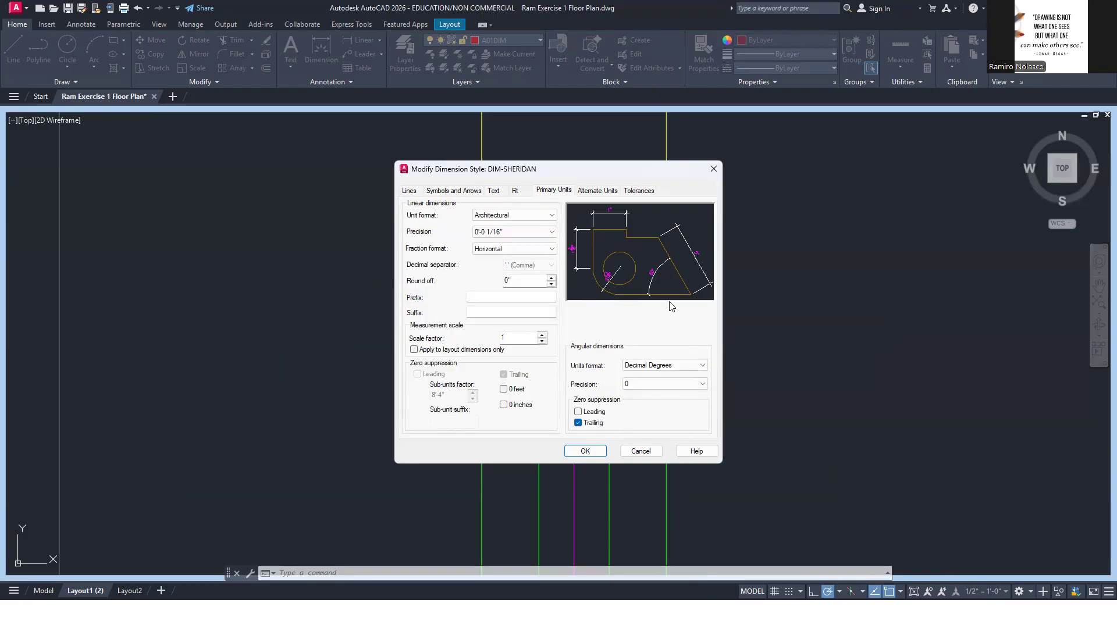
click(606, 194)
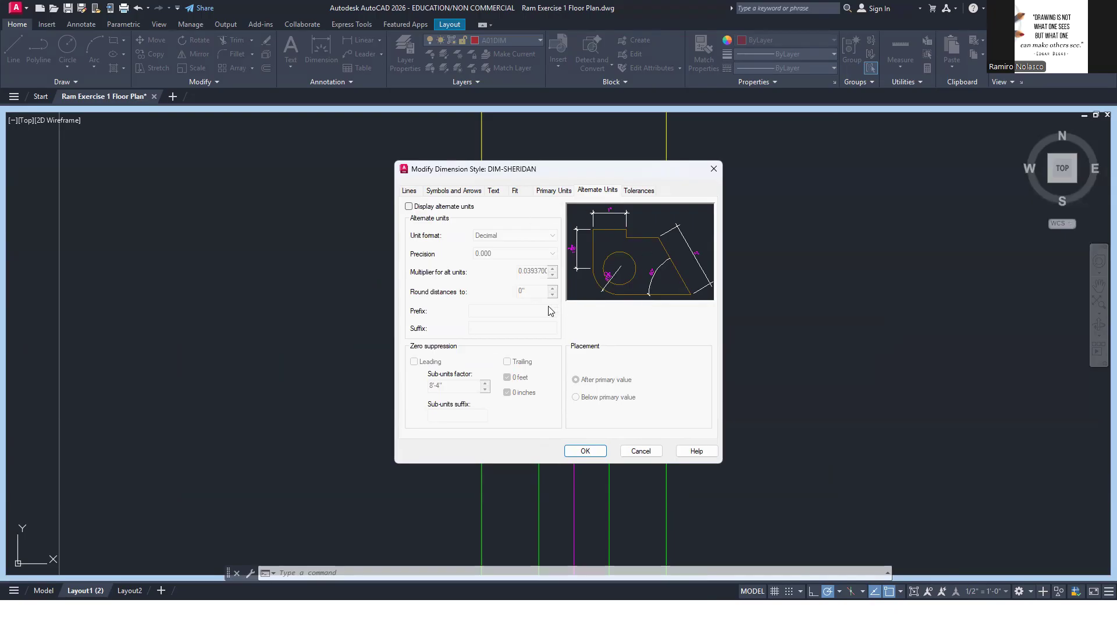
click(637, 192)
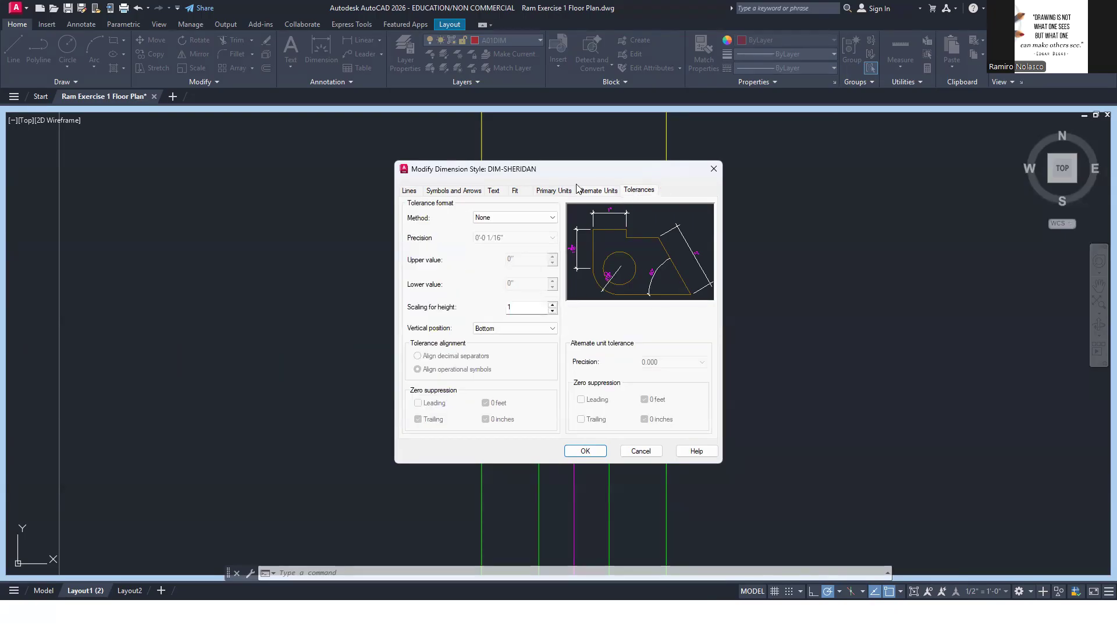
click(586, 451)
click(677, 259)
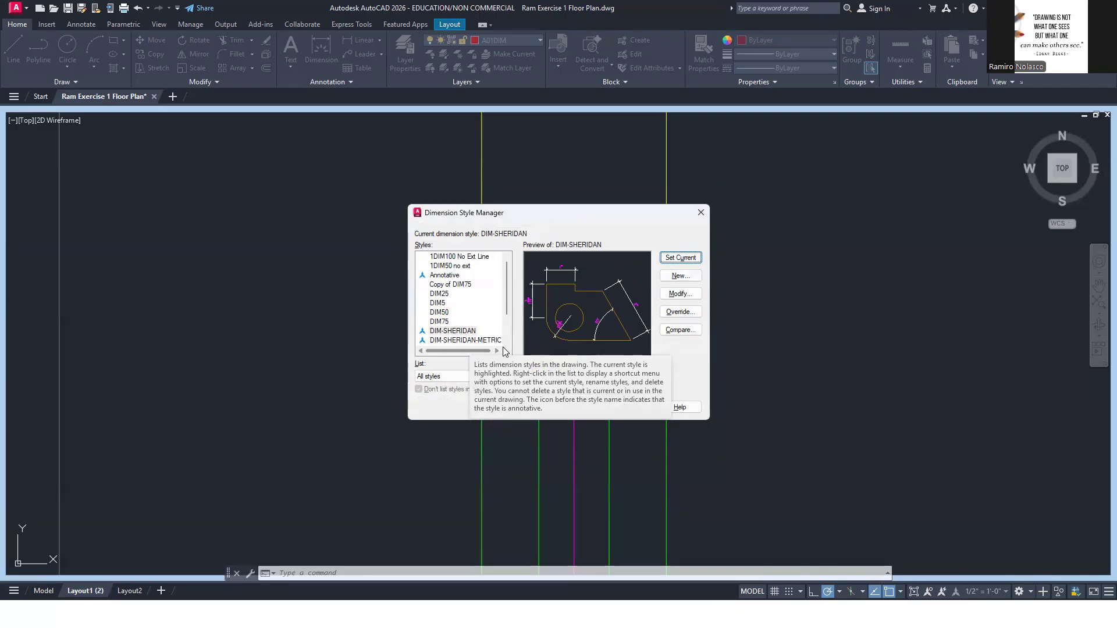
click(629, 407)
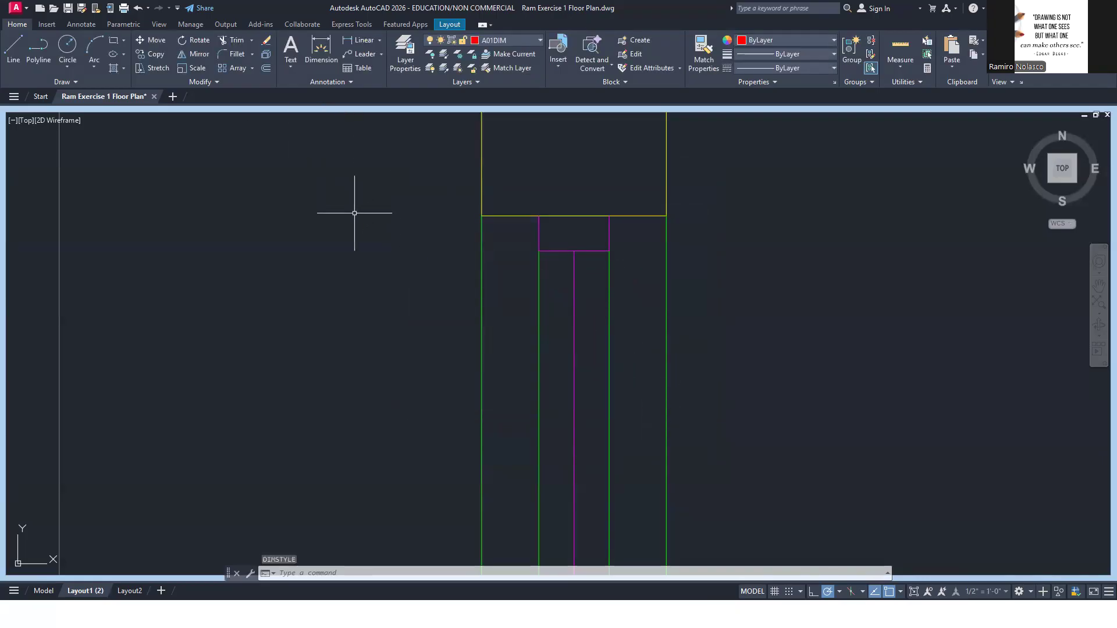
Add a vertical linear dimension to the short frame piece at the window's upper end, placed left of the wall, and return to the layout
text(DIM)
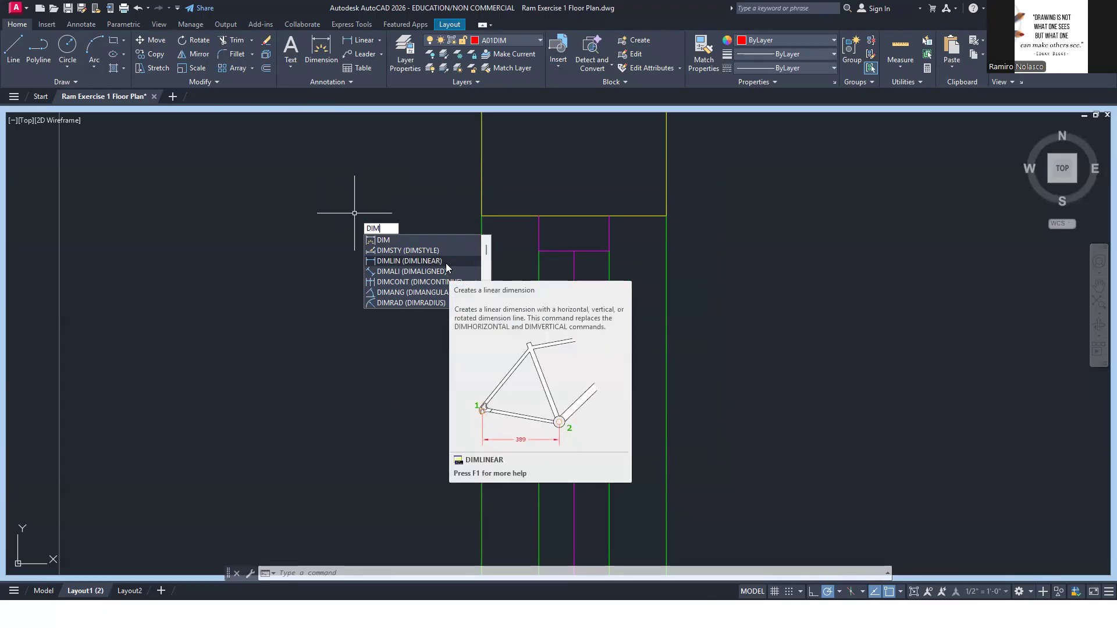
click(446, 264)
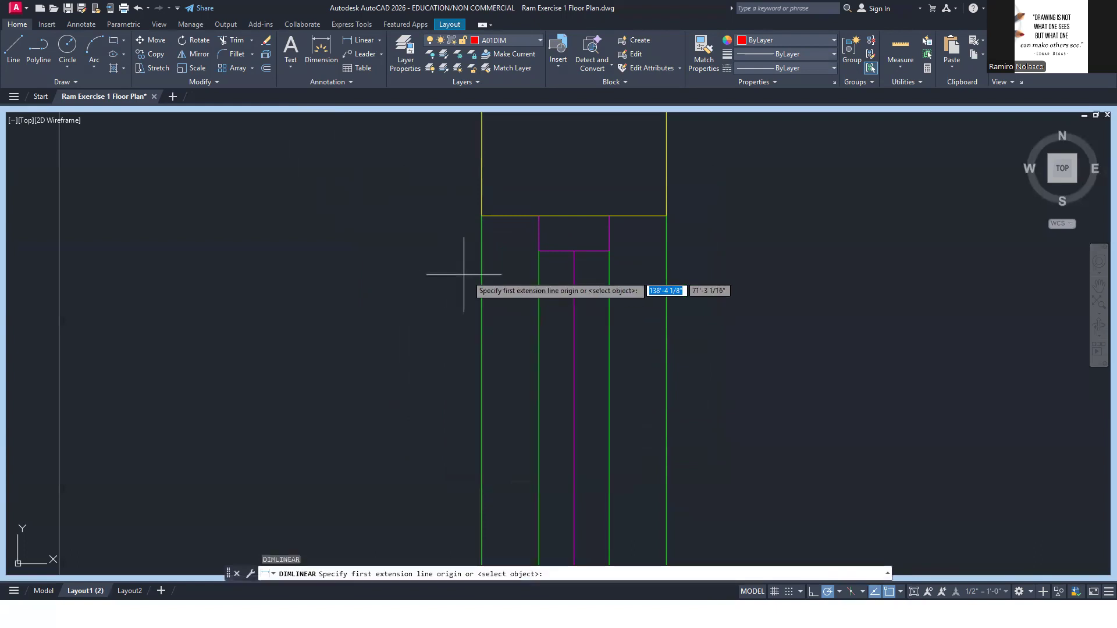
click(539, 251)
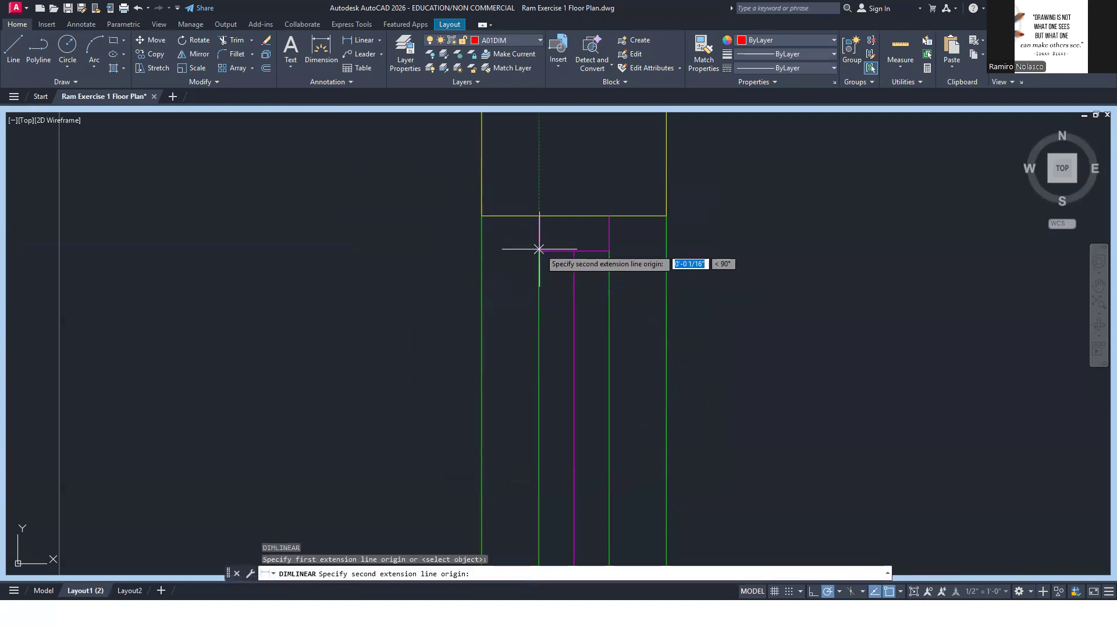
click(538, 216)
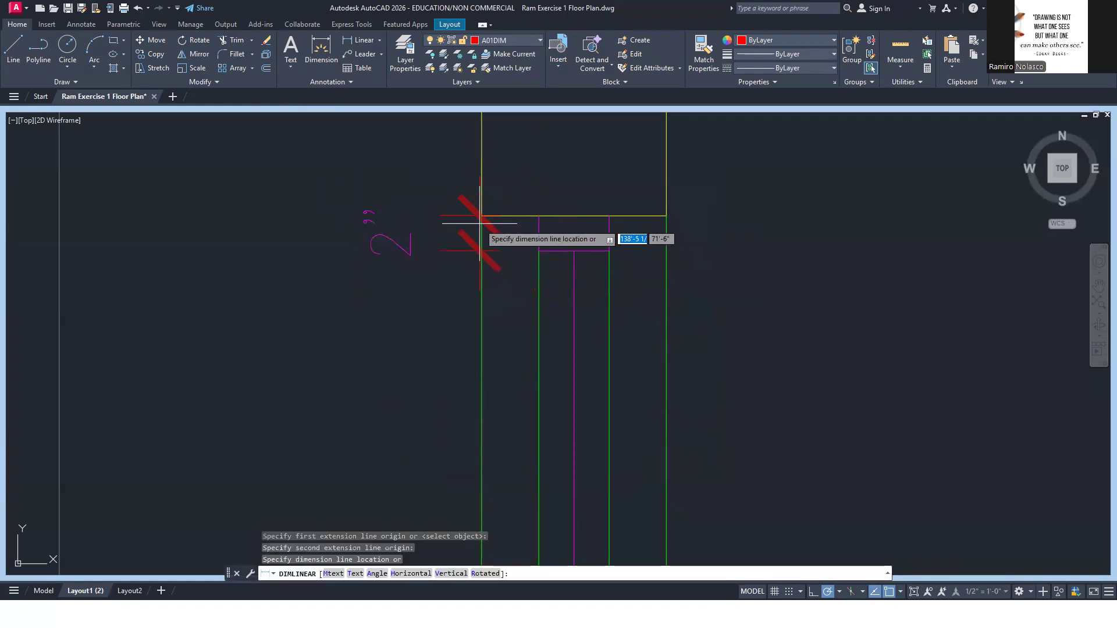
click(445, 225)
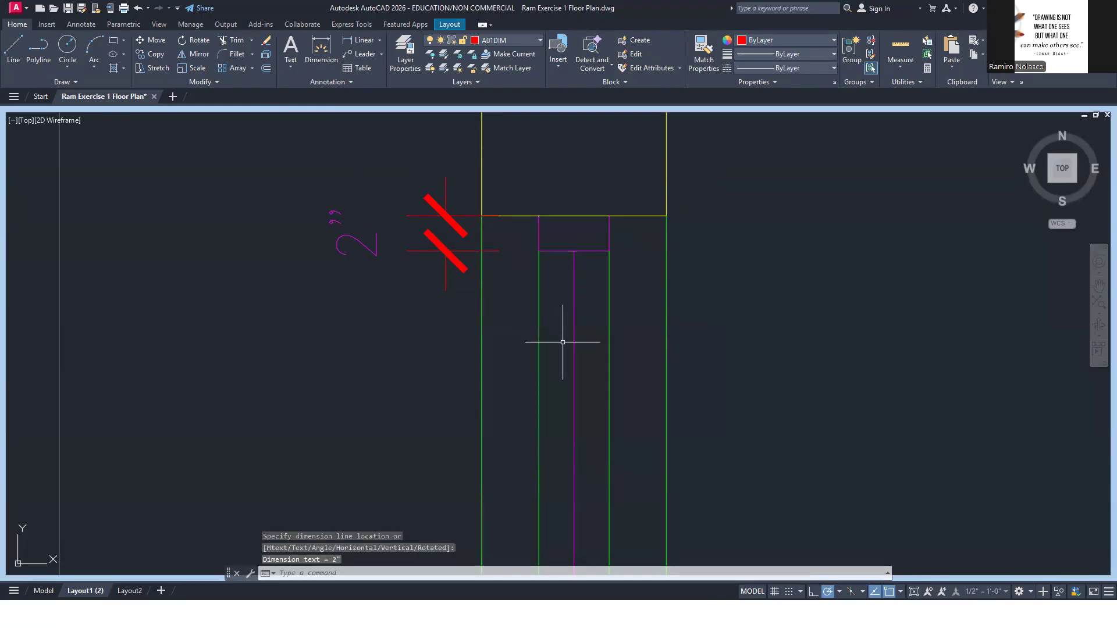
click(913, 592)
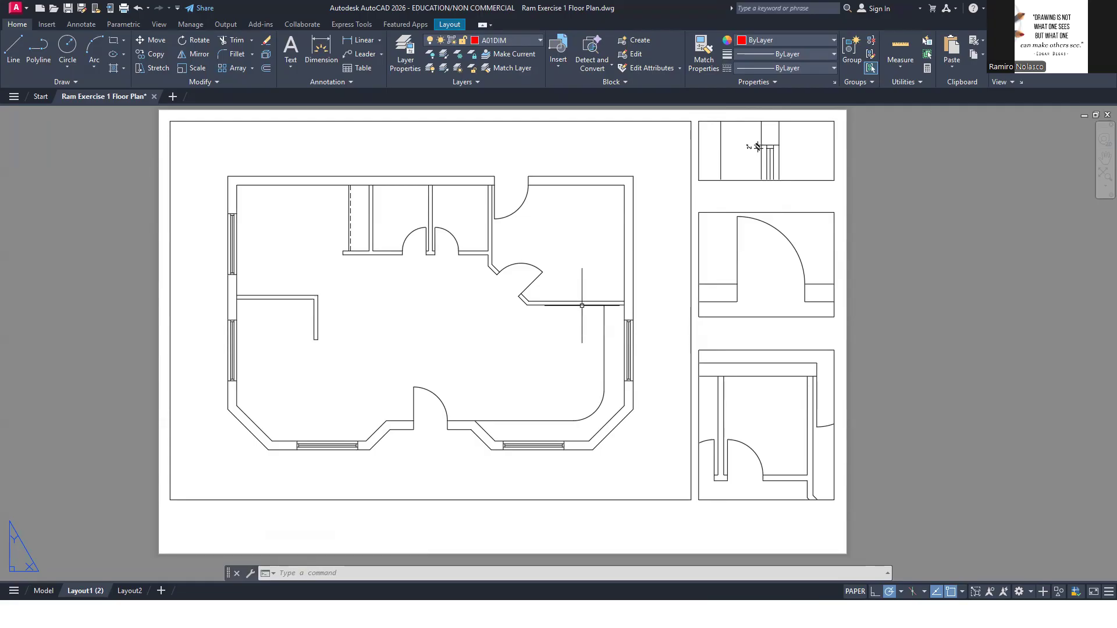
Maximize the exterior door detail viewport, dimension the door opening's width just below the wall, and return to the layout
double_click(756, 298)
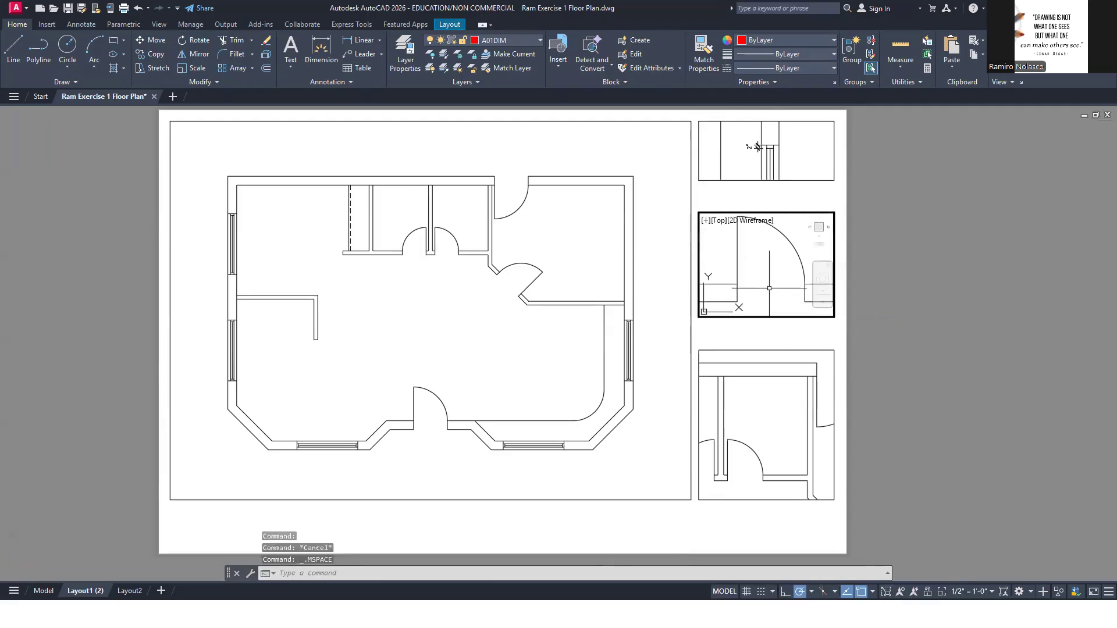
click(886, 592)
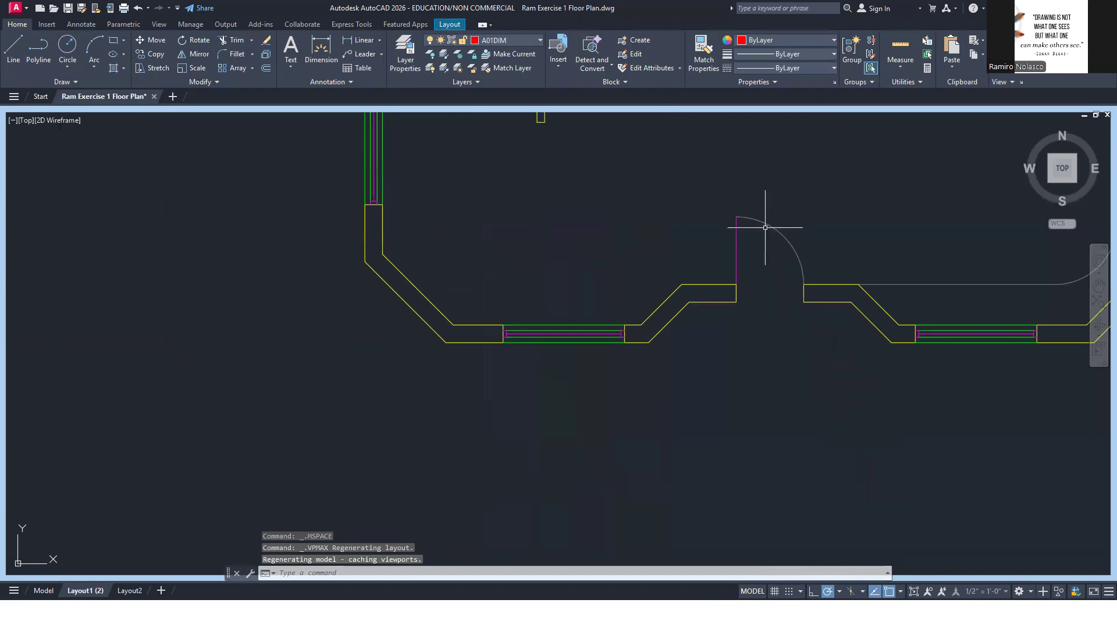
click(363, 42)
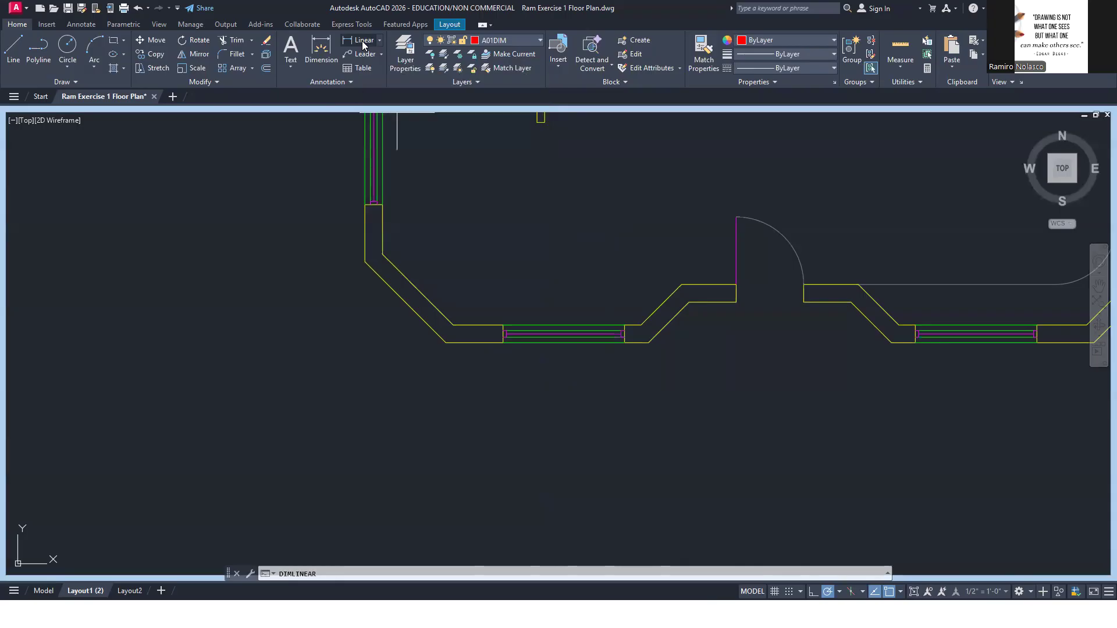
click(737, 301)
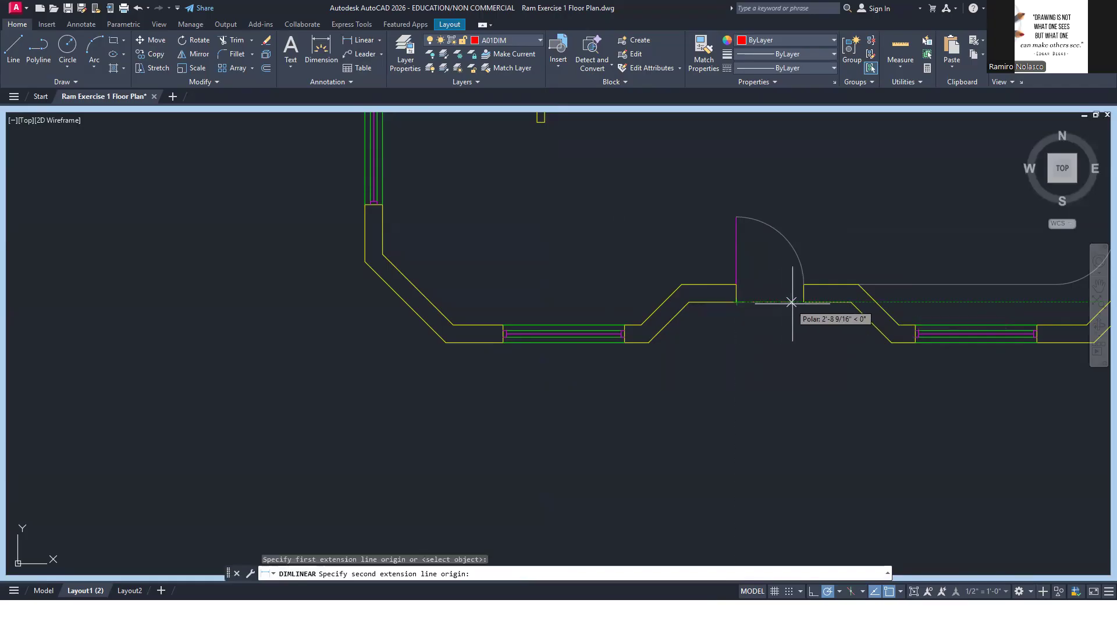
click(804, 302)
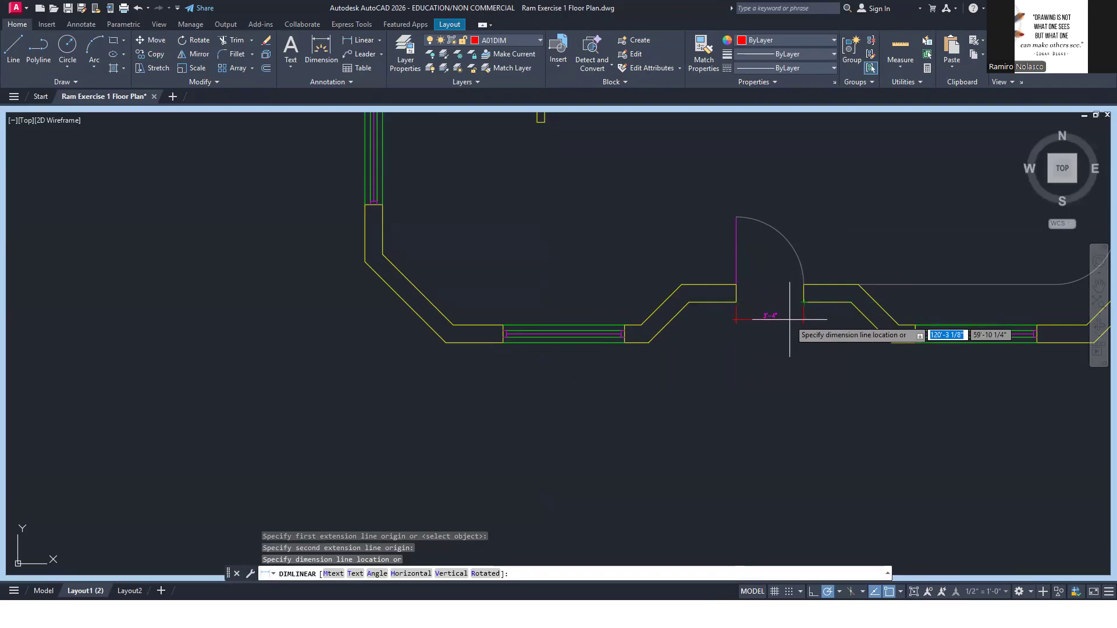
click(789, 318)
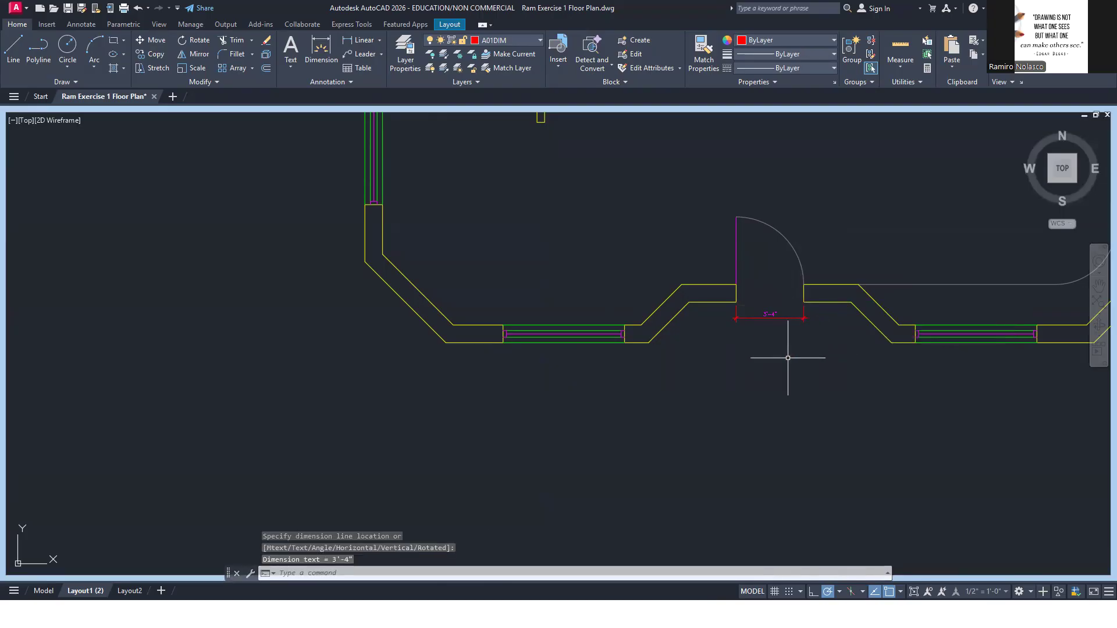
click(912, 592)
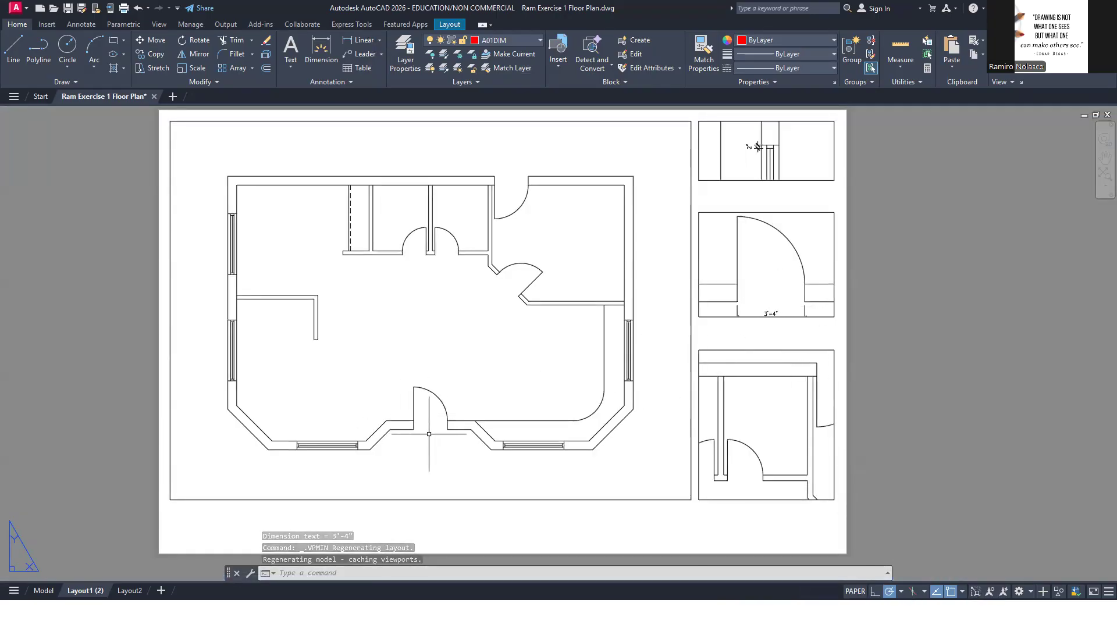
Stretch the exterior door detail viewport's lower edge downward far enough to contain the whole door opening dimension
click(754, 337)
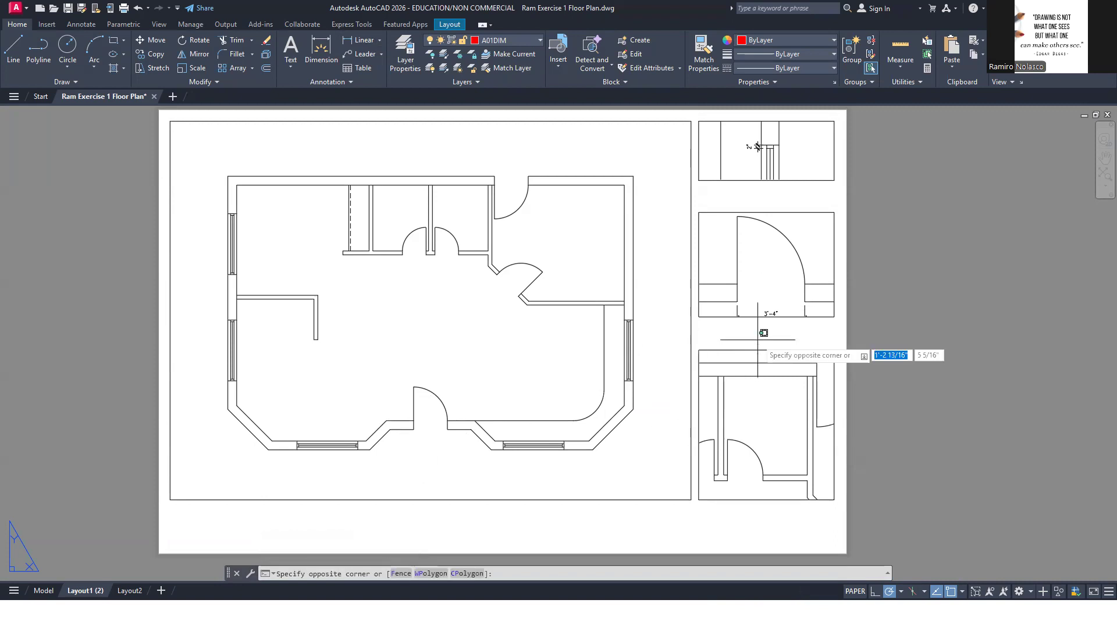
click(825, 318)
click(834, 317)
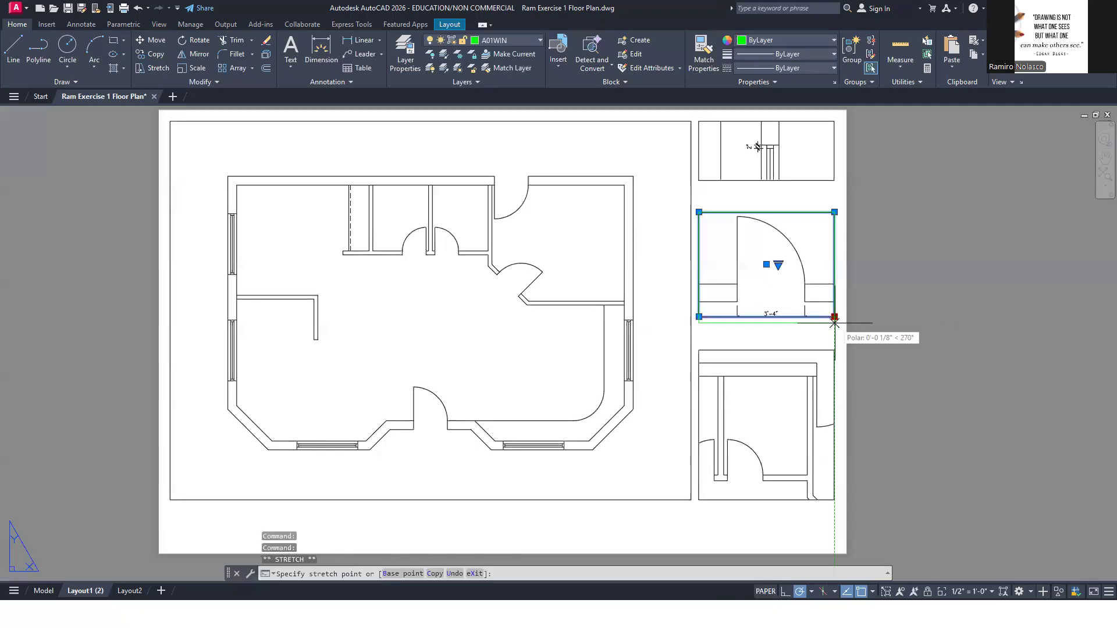
click(834, 327)
click(885, 324)
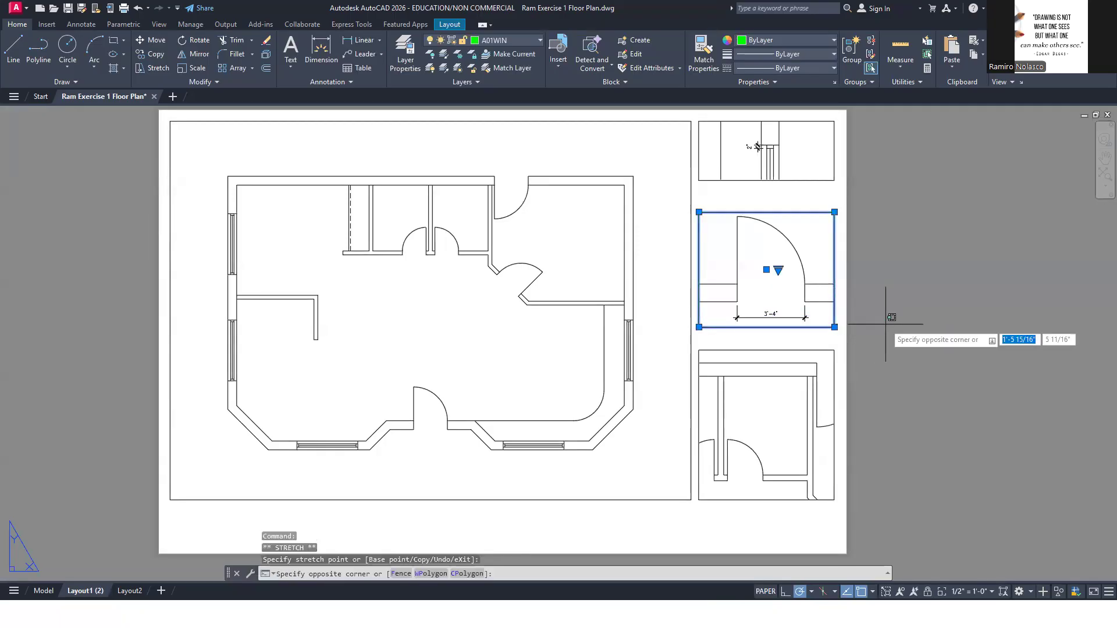
key(Escape)
key(Escape)
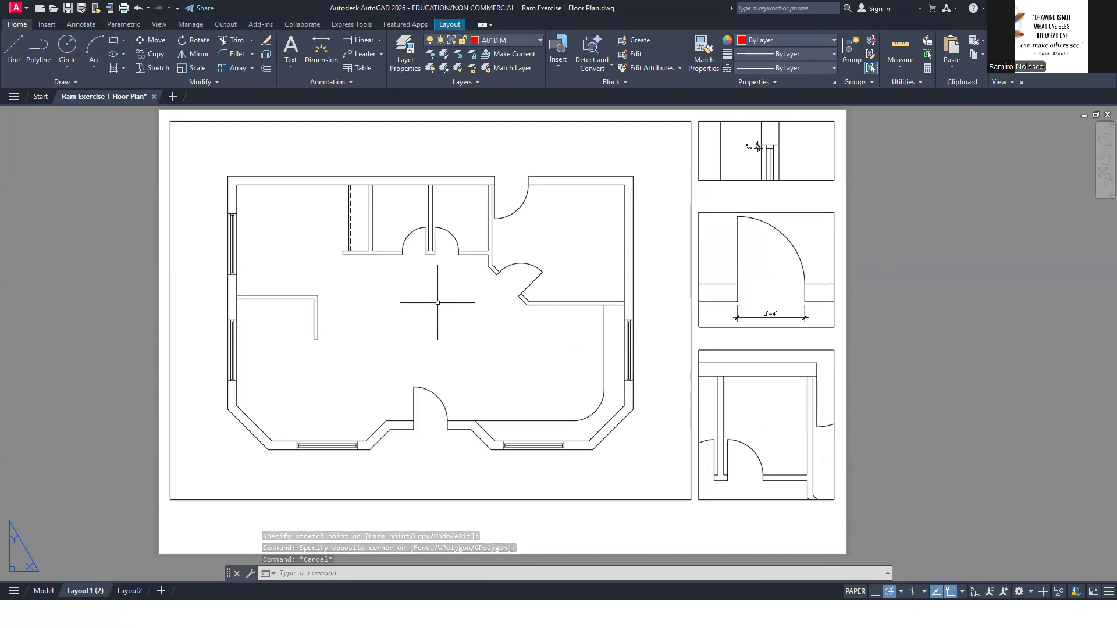
Check the floor plan dimensions in the reference PDF and maximize the floor plan viewport, framing the washroom doors
key(alt+Tab)
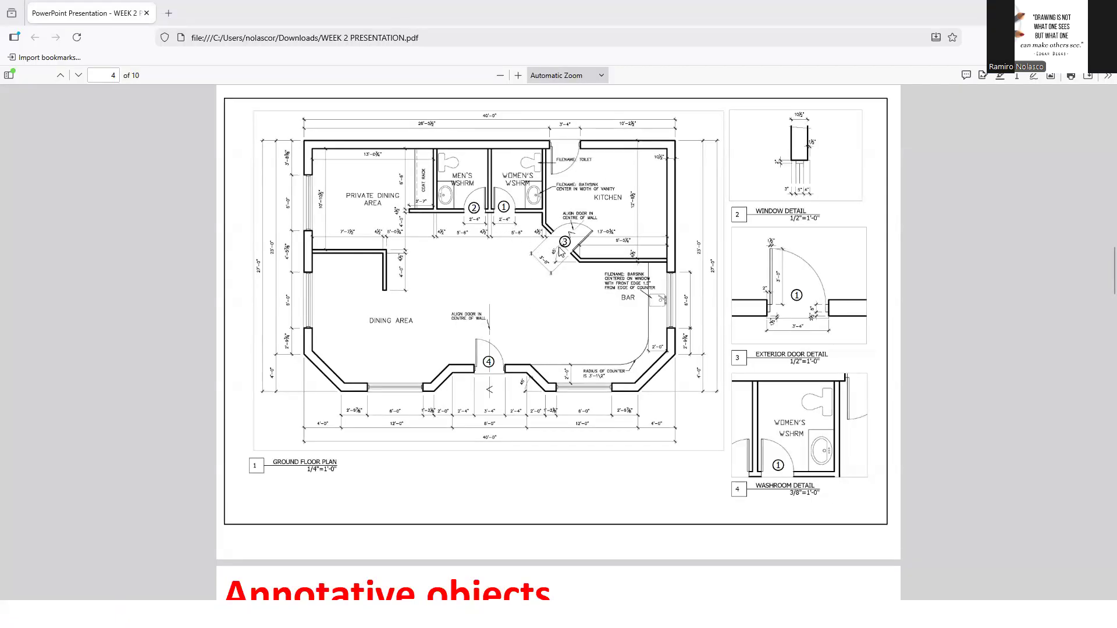
key(alt+Tab)
double_click(440, 267)
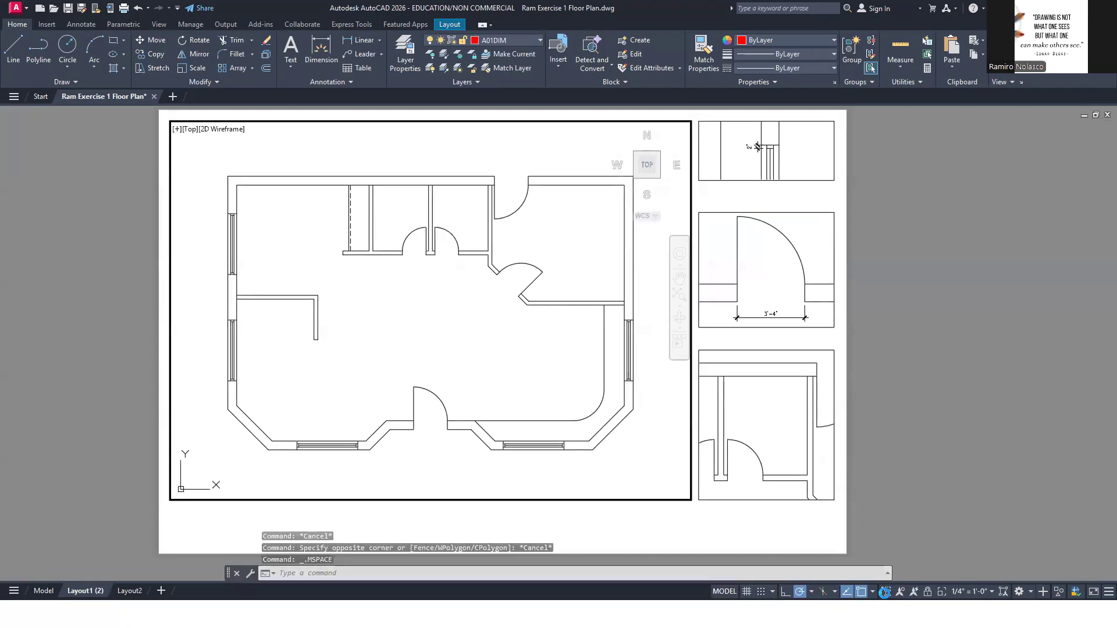
click(884, 591)
scroll(443, 242, up, 5)
middle_drag(468, 286, 539, 314)
Add a linear dimension across the women's washroom door opening, placed below the wall, and return to the layout
text(d)
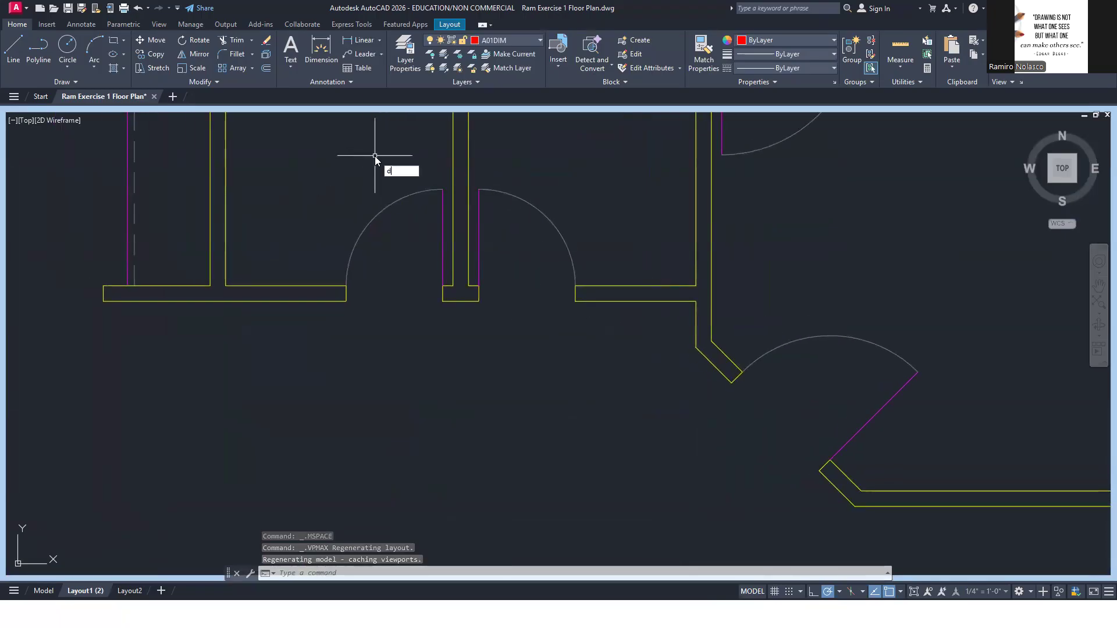
text(im)
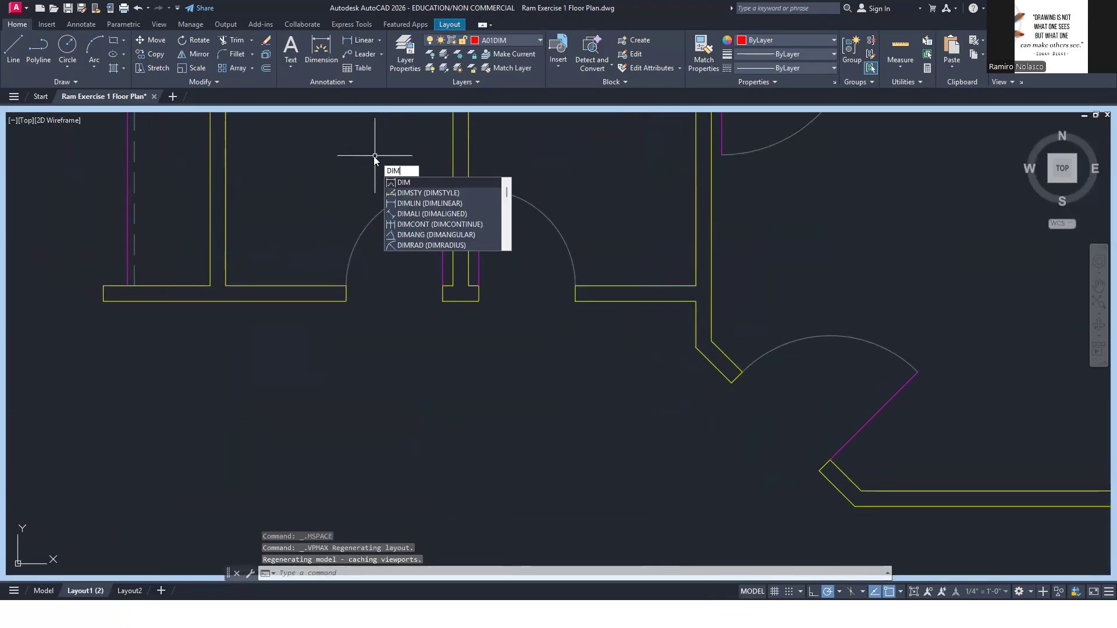
click(467, 205)
click(479, 302)
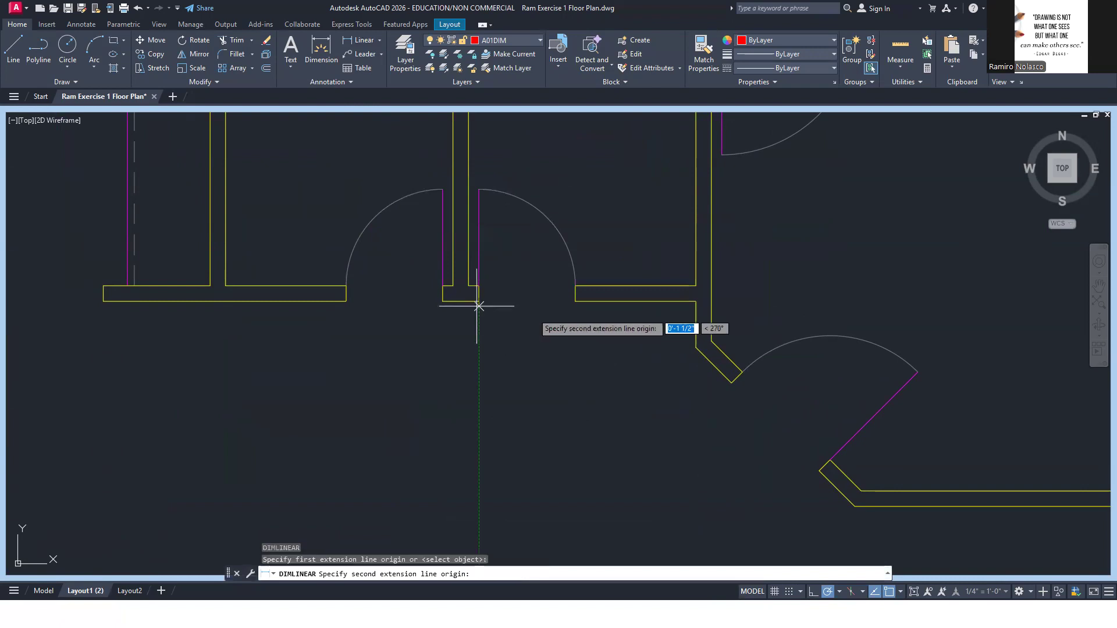
click(575, 301)
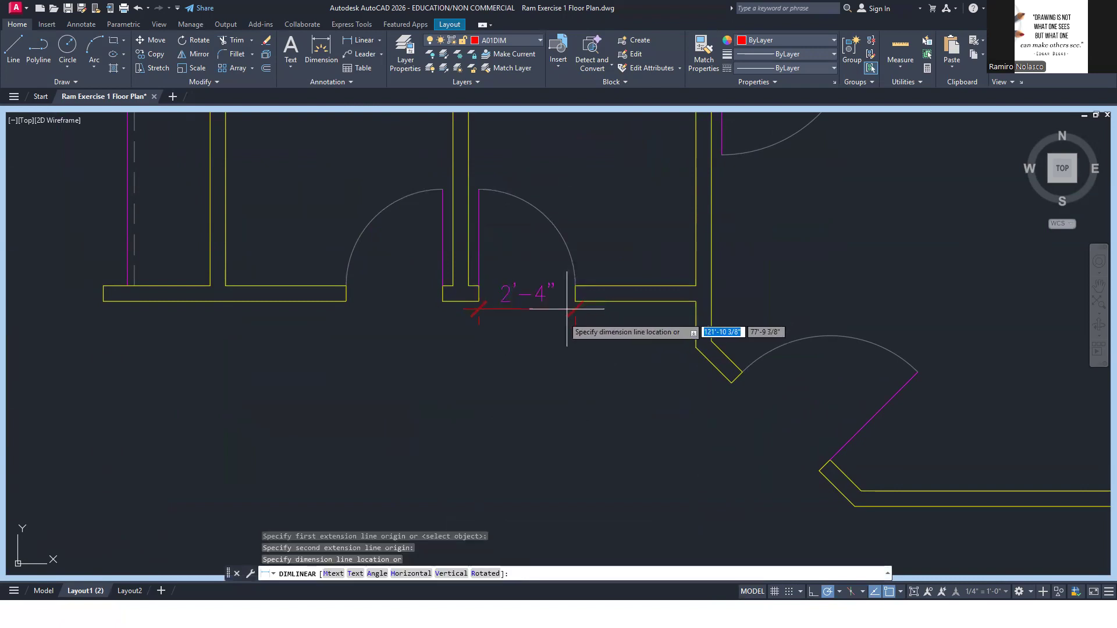
click(557, 344)
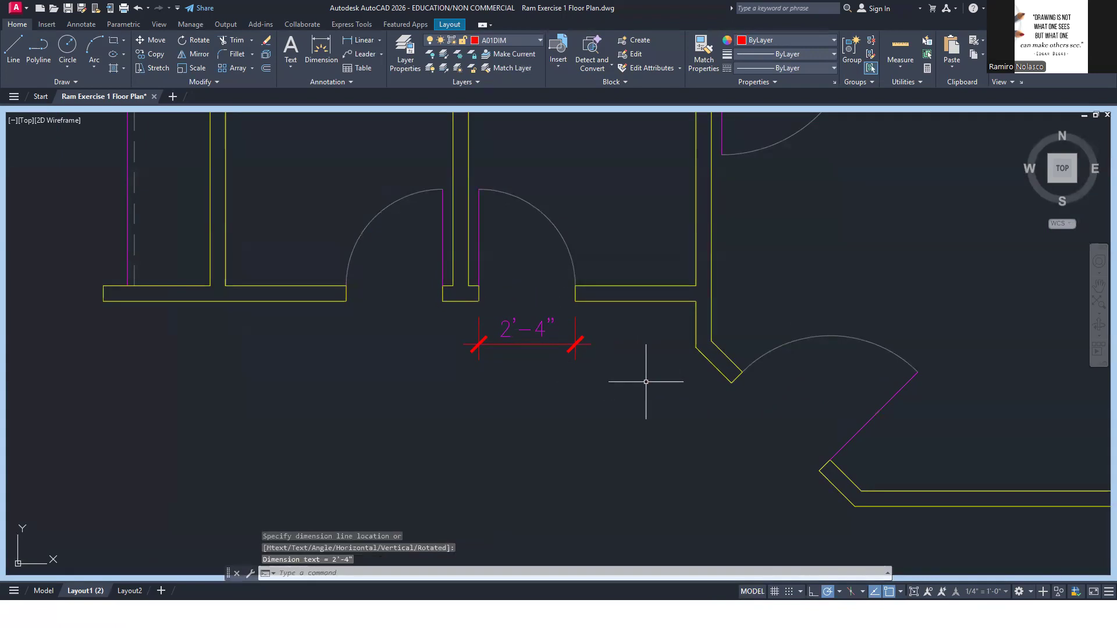
click(914, 592)
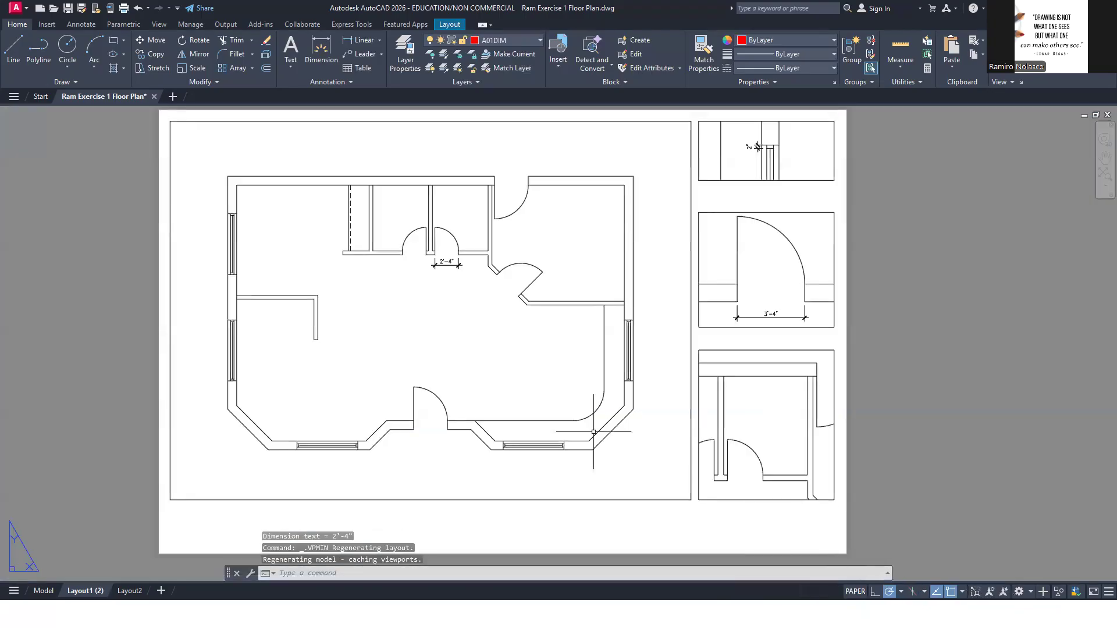
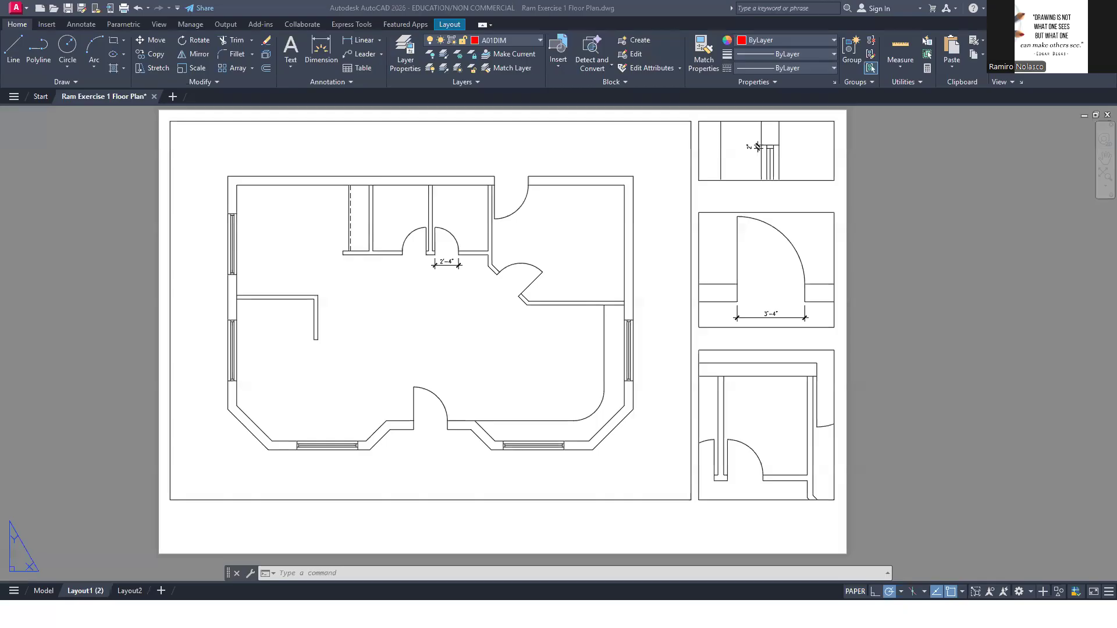
Check the angled kitchen door dimensions in the reference PDF and maximize the floor plan viewport
double_click(431, 326)
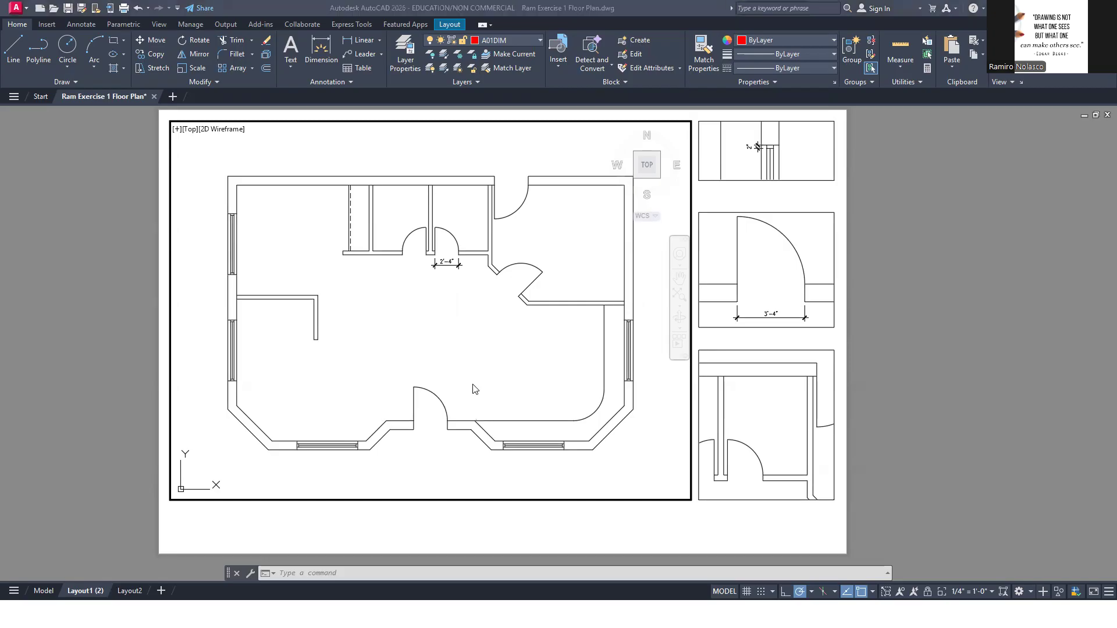
key(alt+Tab)
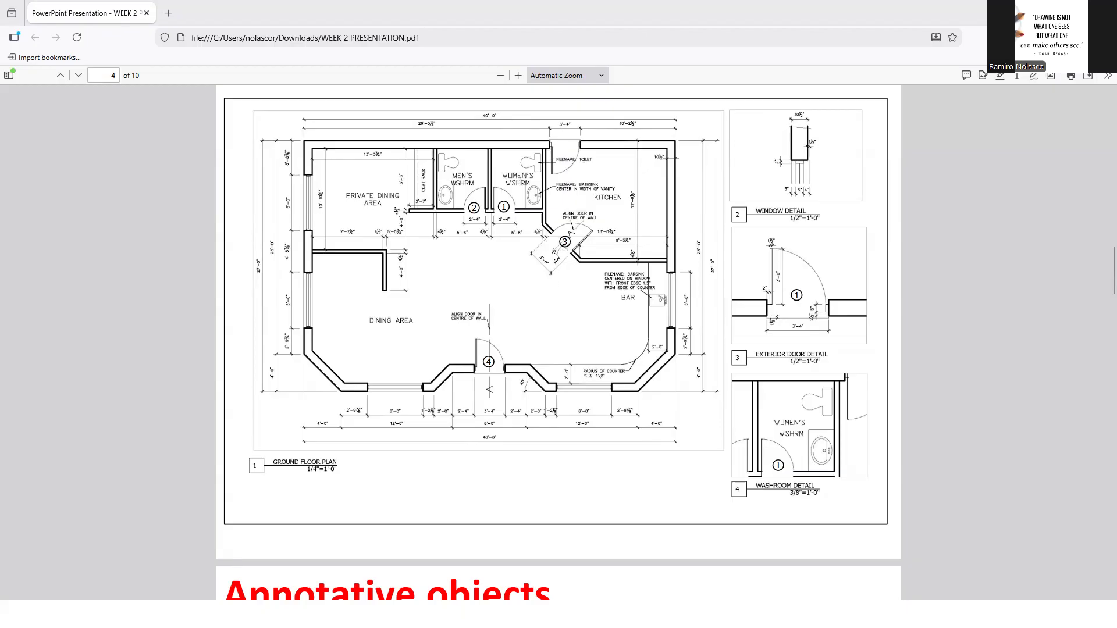
key(alt+Tab)
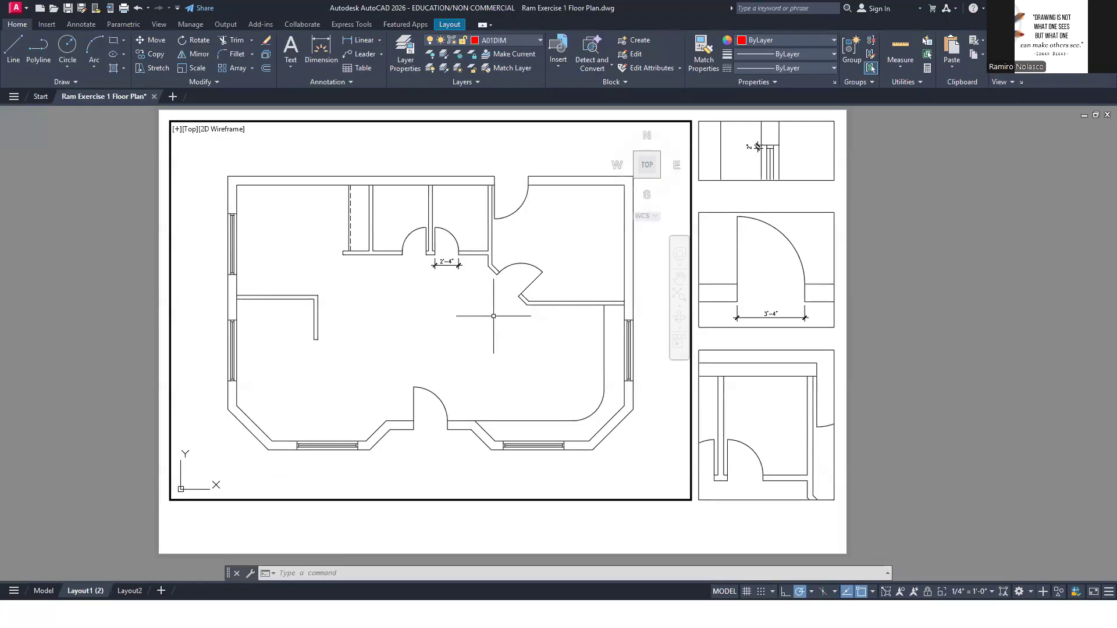
click(477, 342)
click(473, 334)
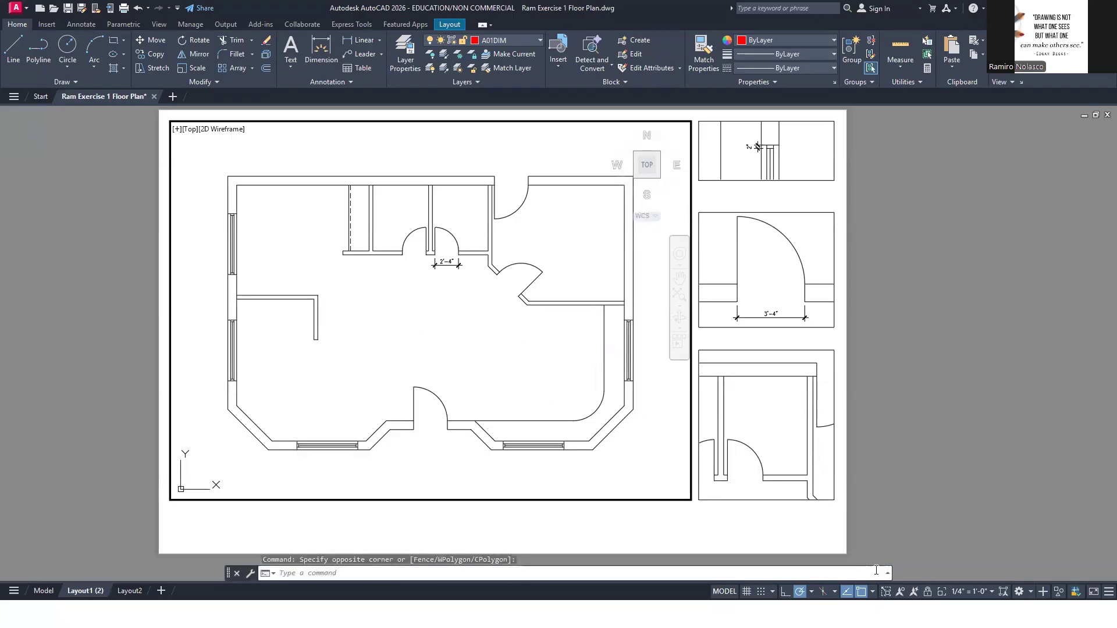
click(885, 592)
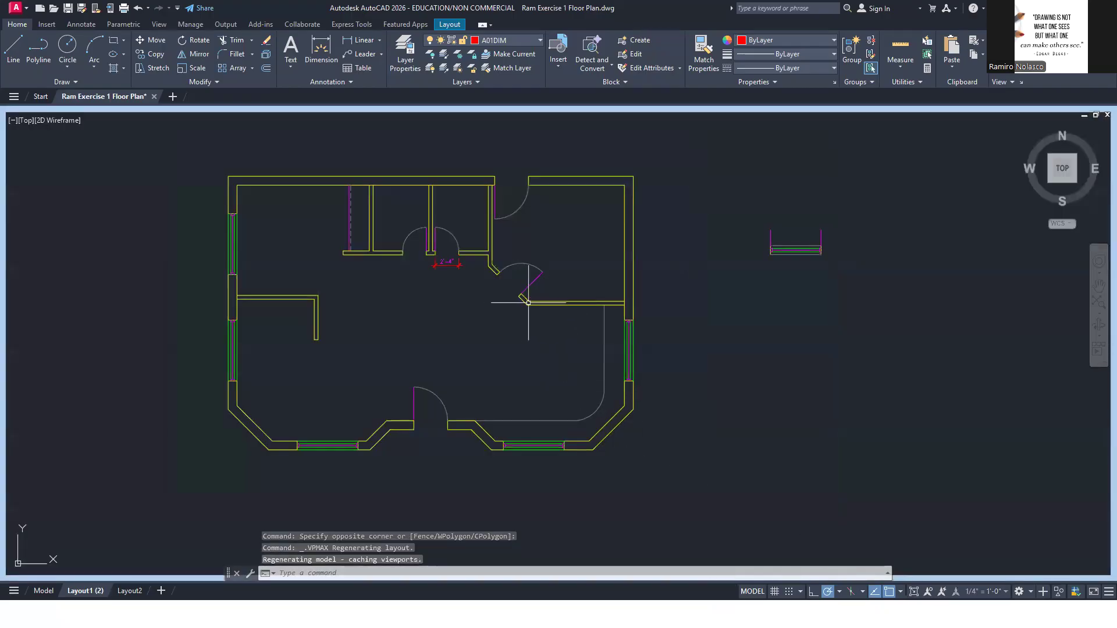
Add an angular dimension between the kitchen wall's lower line and its angled end, placed just outside the door jamb, and return to the layout
scroll(533, 310, up, 6)
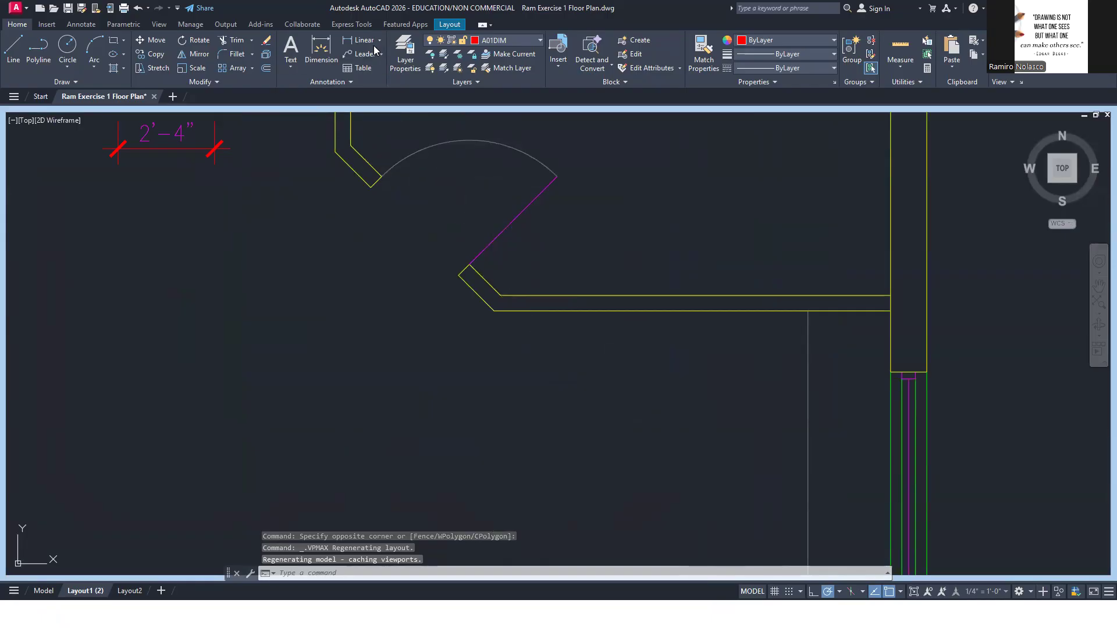
text(DIM)
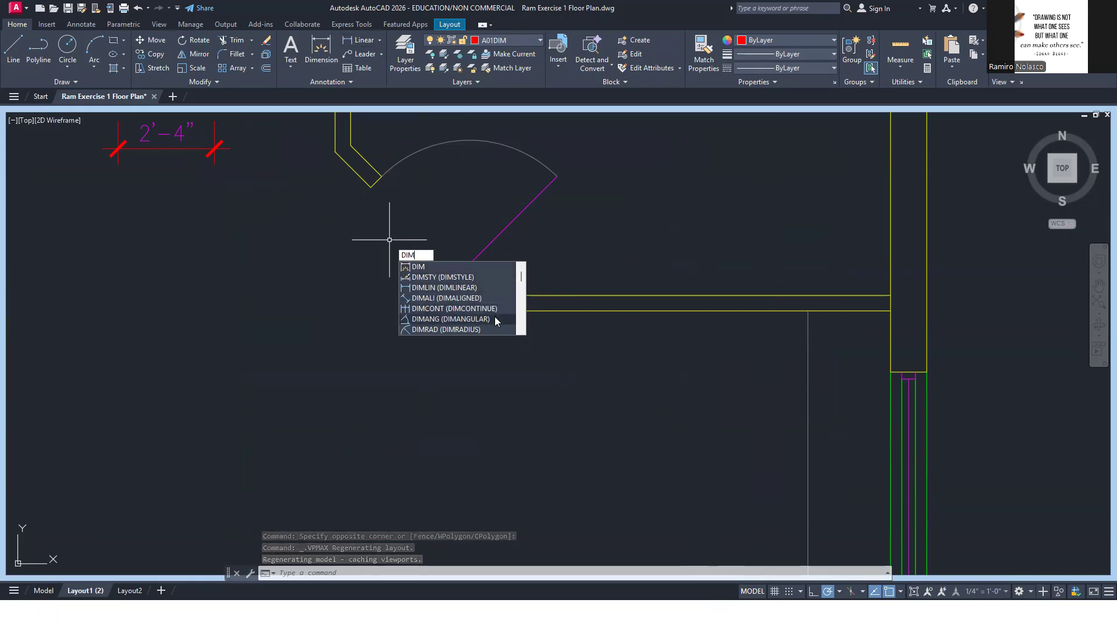
click(495, 319)
click(380, 40)
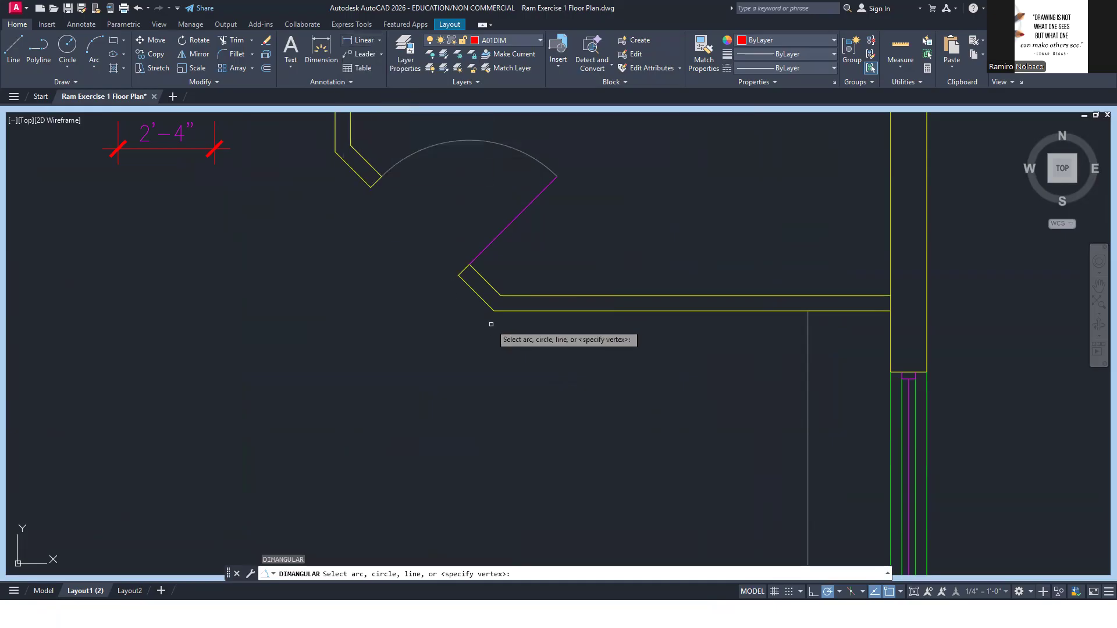
click(527, 312)
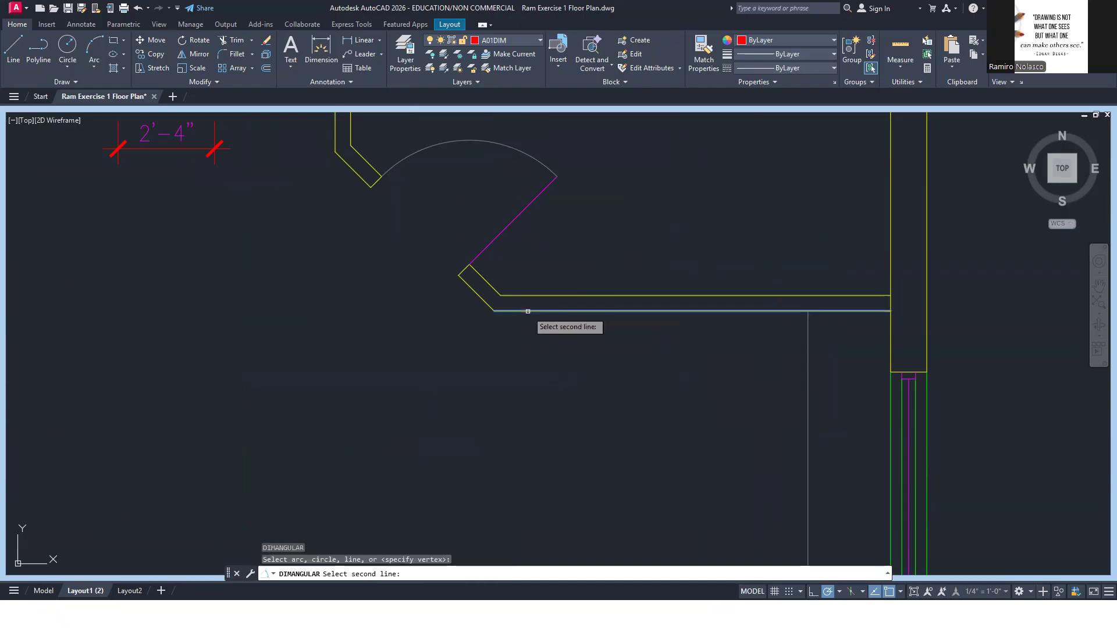
click(481, 298)
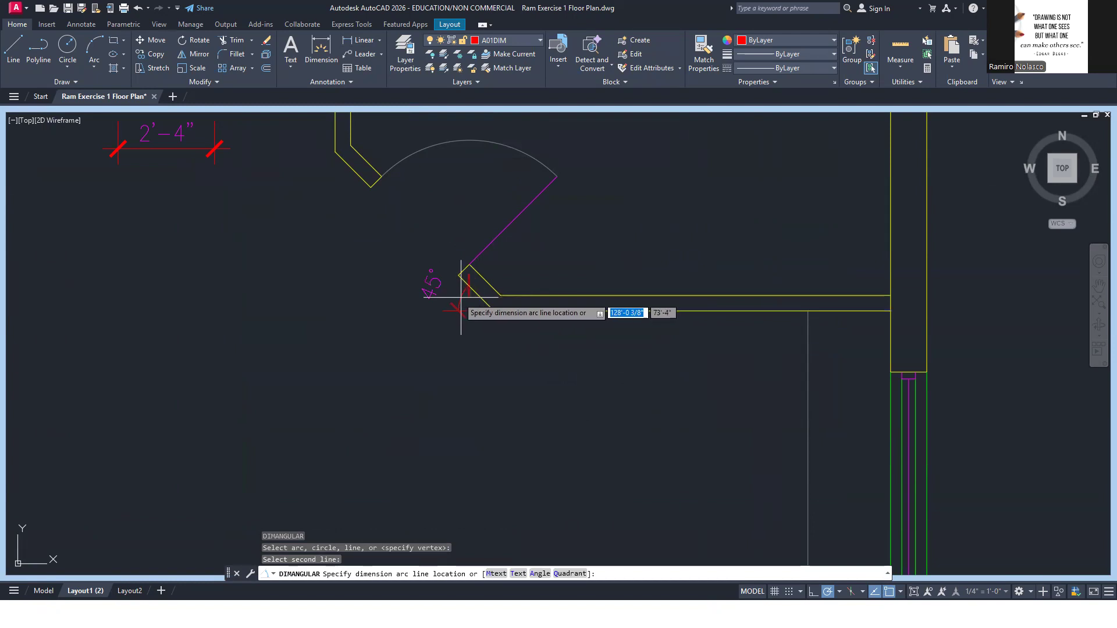
click(436, 292)
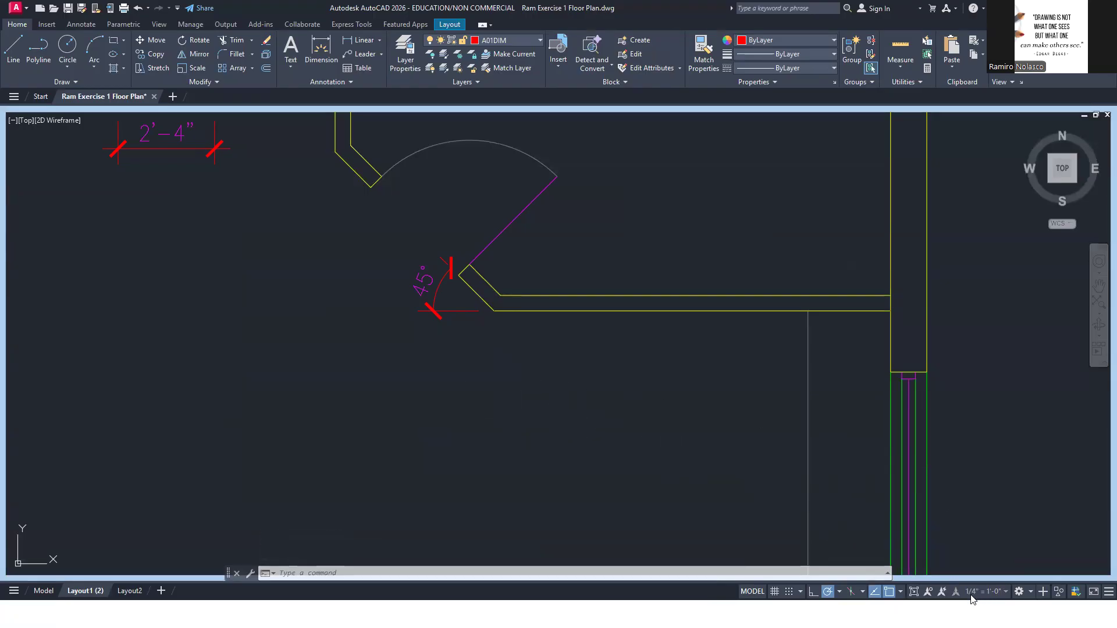
click(914, 591)
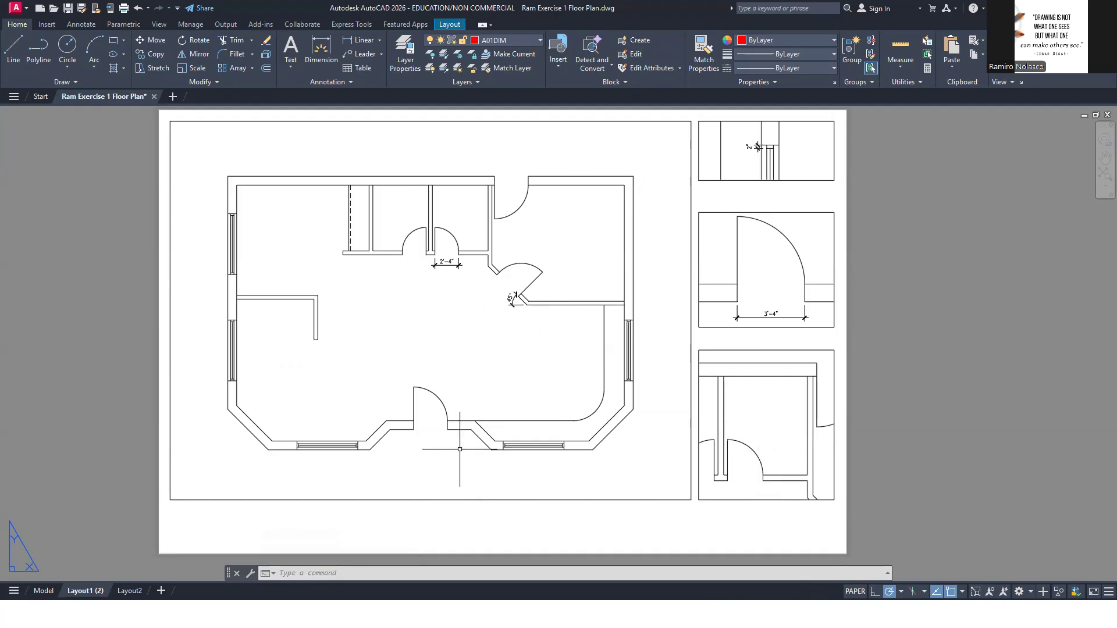
Review the angled kitchen door's dimensions in the reference PDF and the current dimension style with the floor plan viewport active
key(alt+Tab)
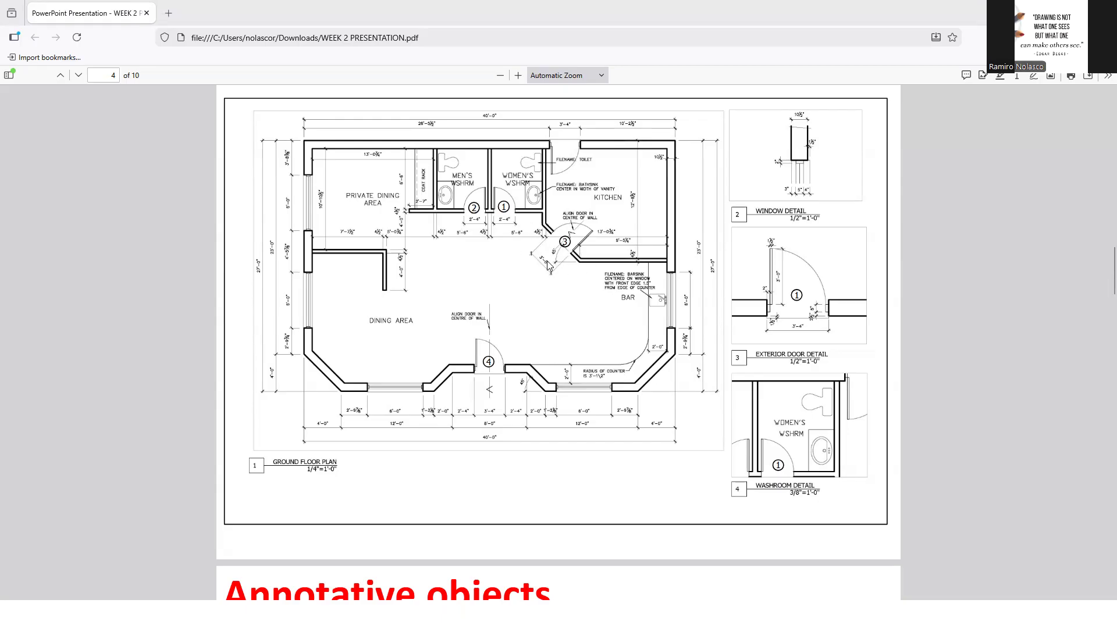
key(alt+Tab)
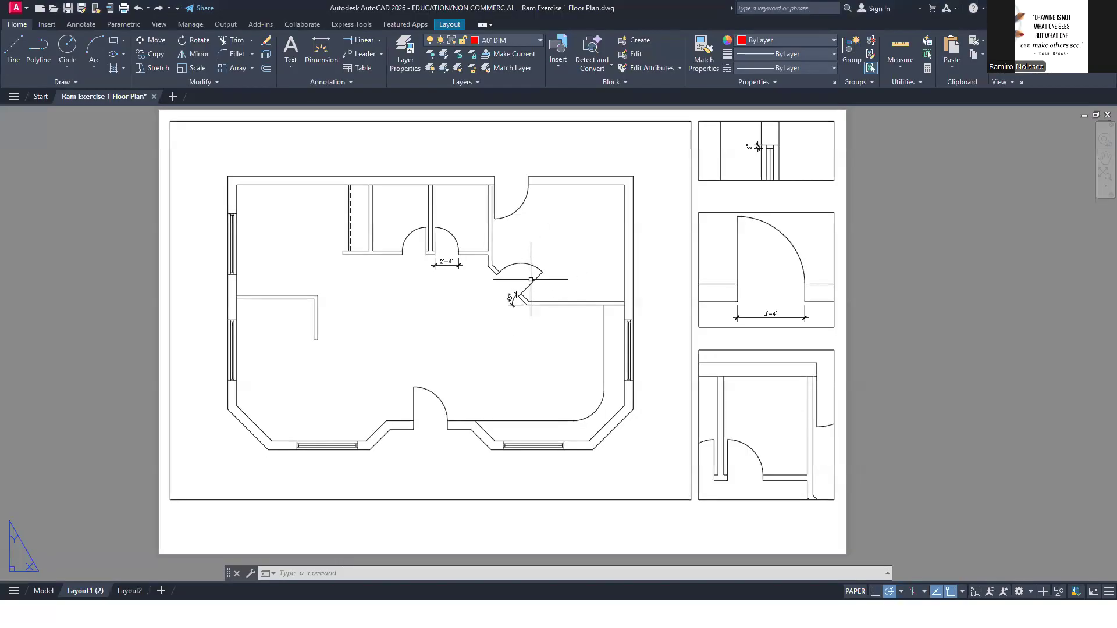
double_click(496, 287)
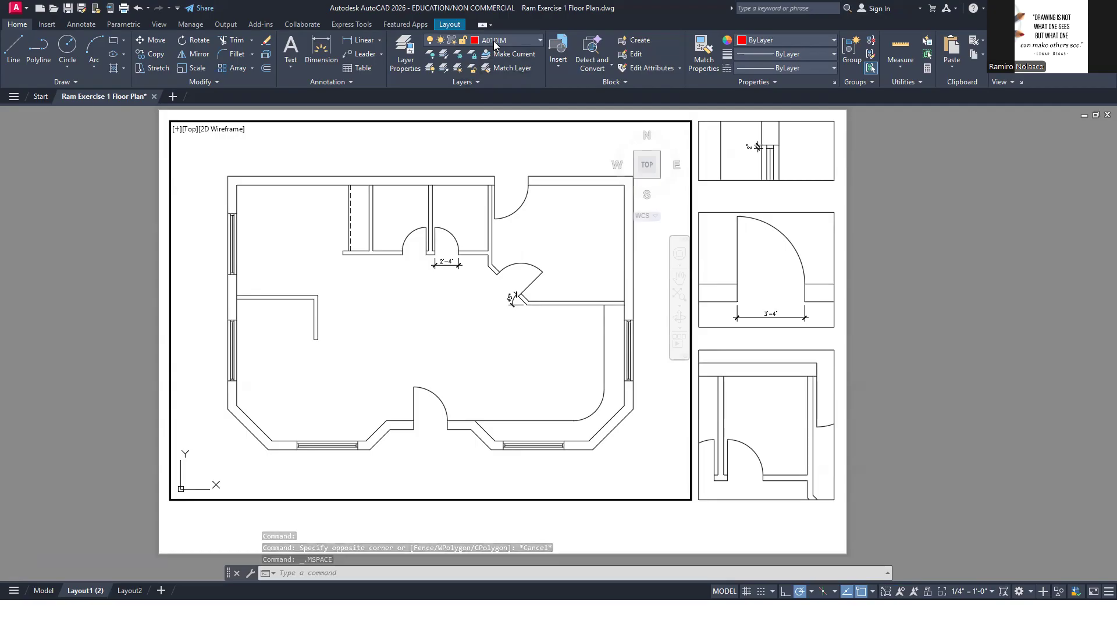
text(D)
key(Return)
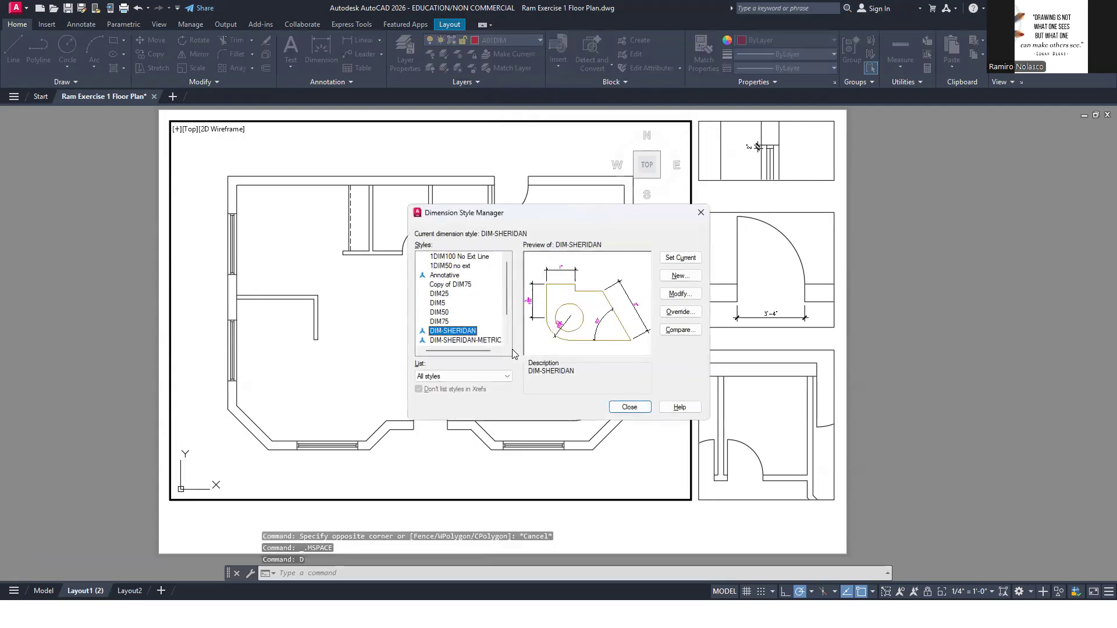
click(629, 408)
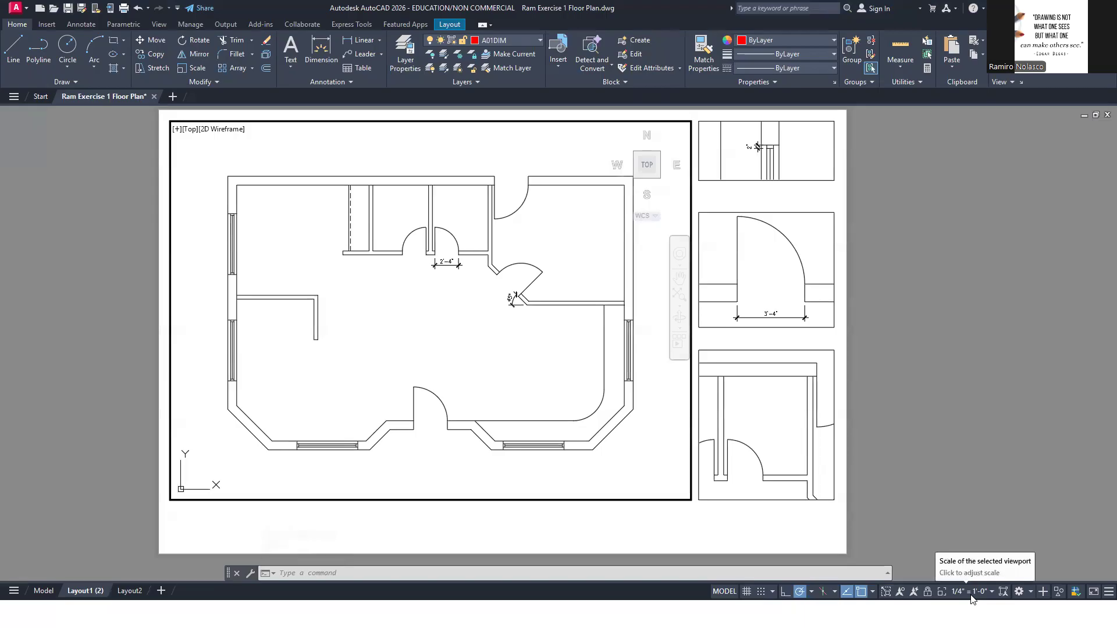
Maximize the floor plan viewport and add an aligned dimension across the angled kitchen door opening, offset toward the dining area
click(886, 592)
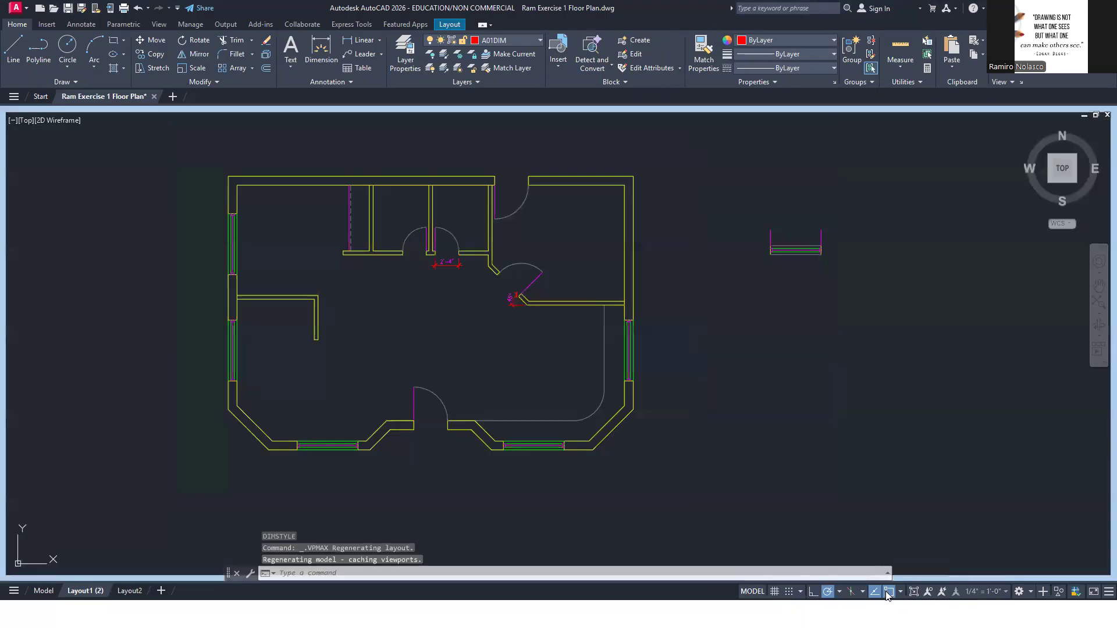
scroll(493, 296, up, 3)
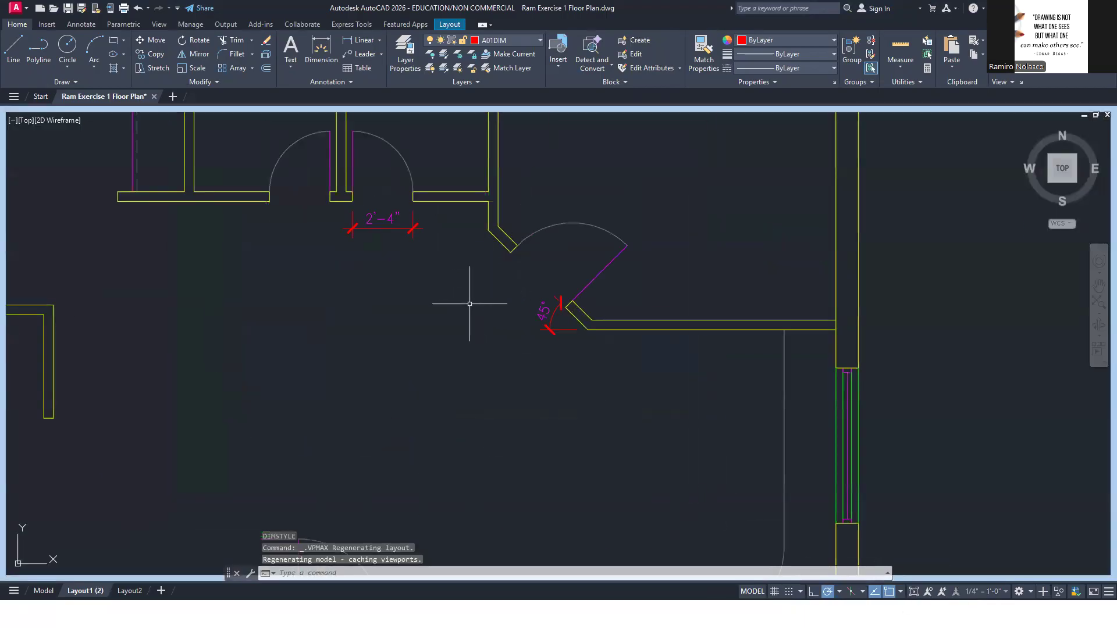
text(d)
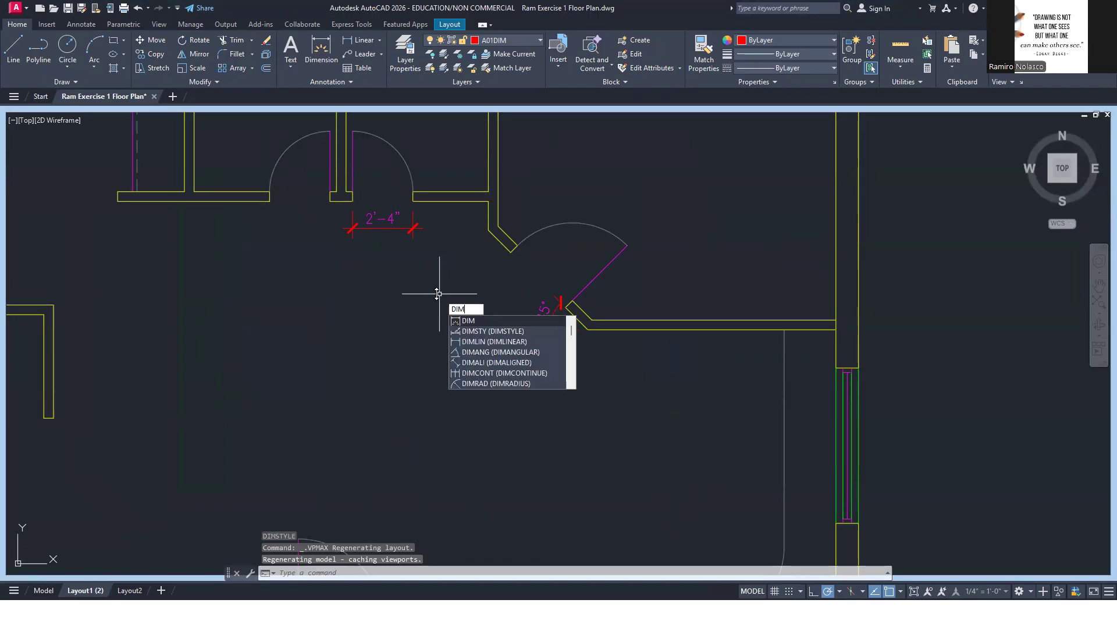
click(540, 362)
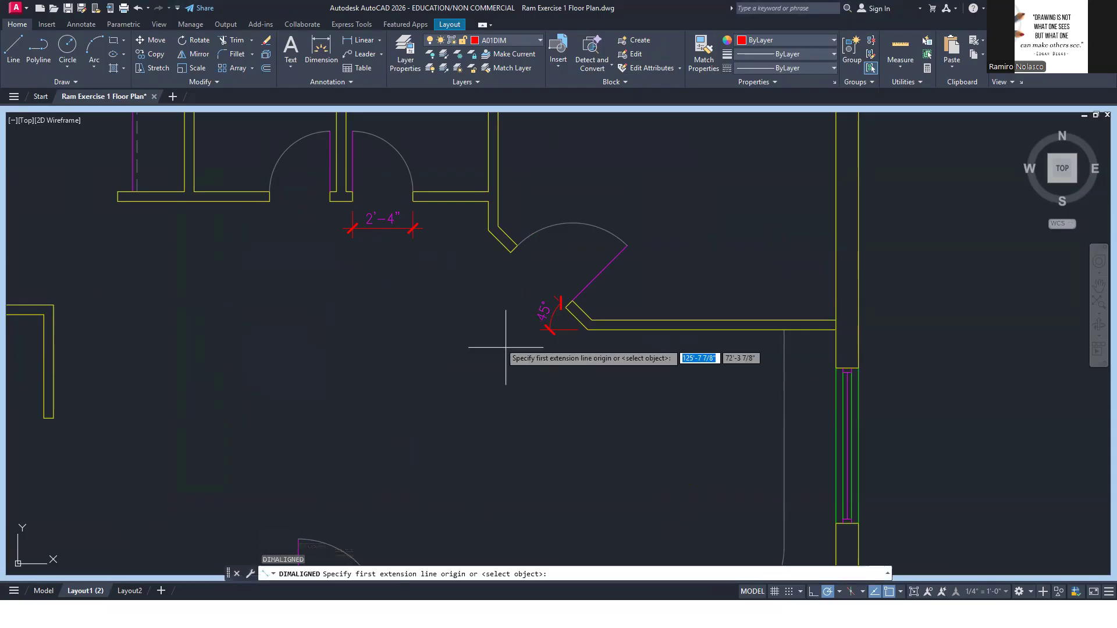
click(380, 41)
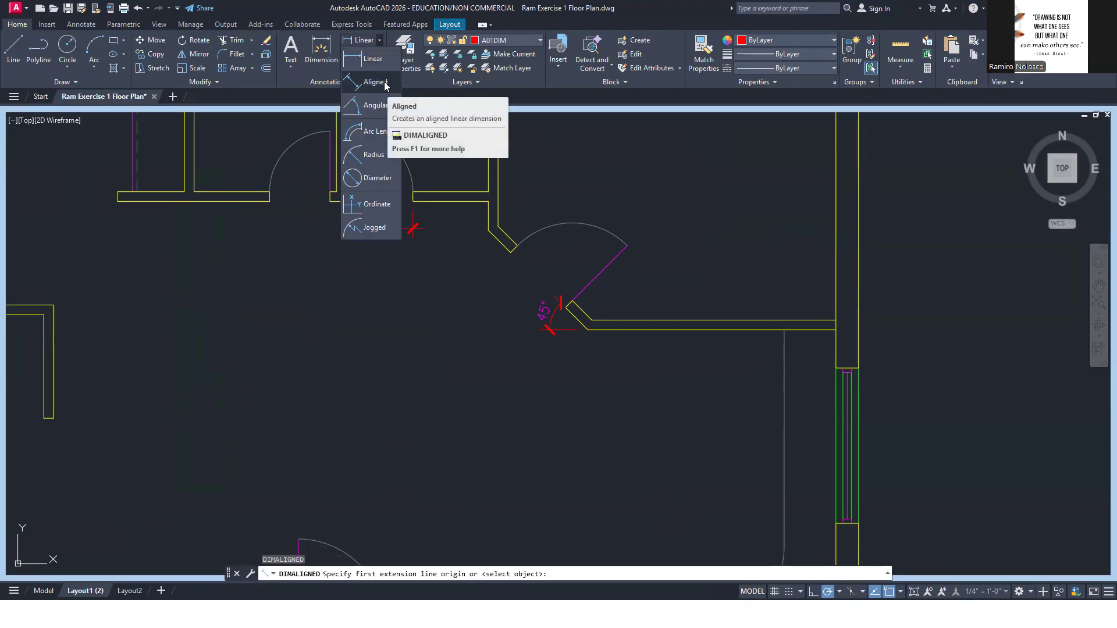
click(511, 252)
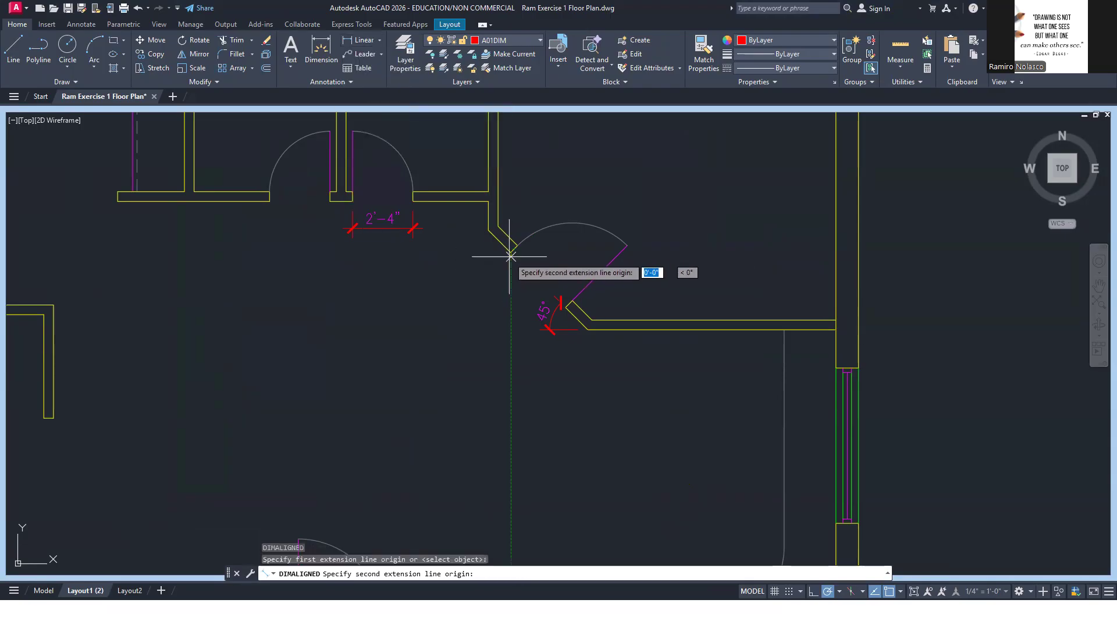
click(565, 307)
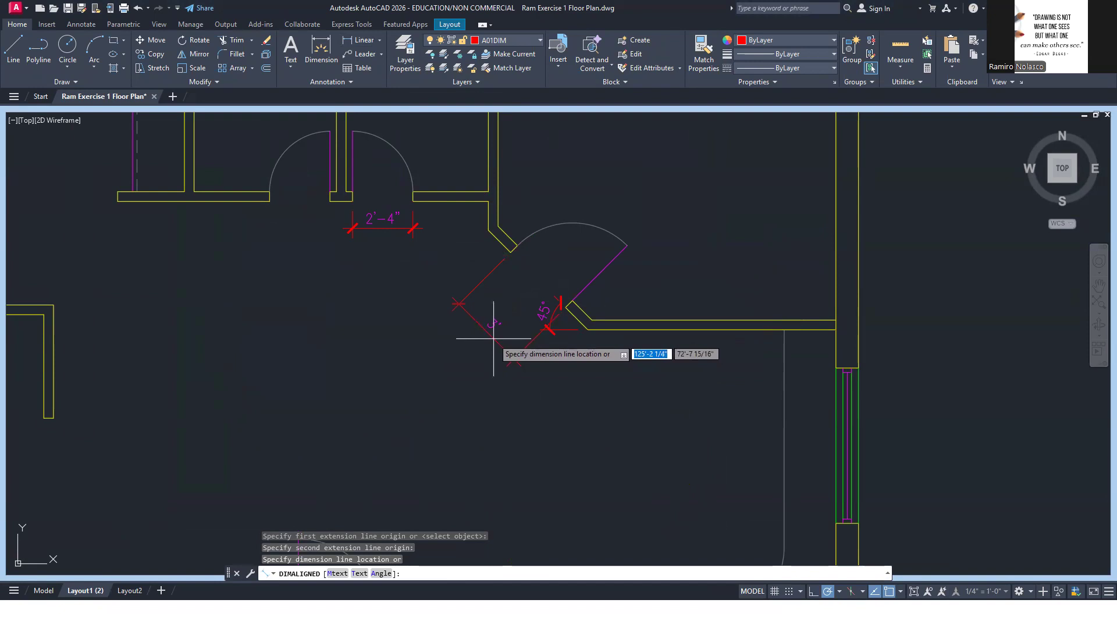
click(494, 338)
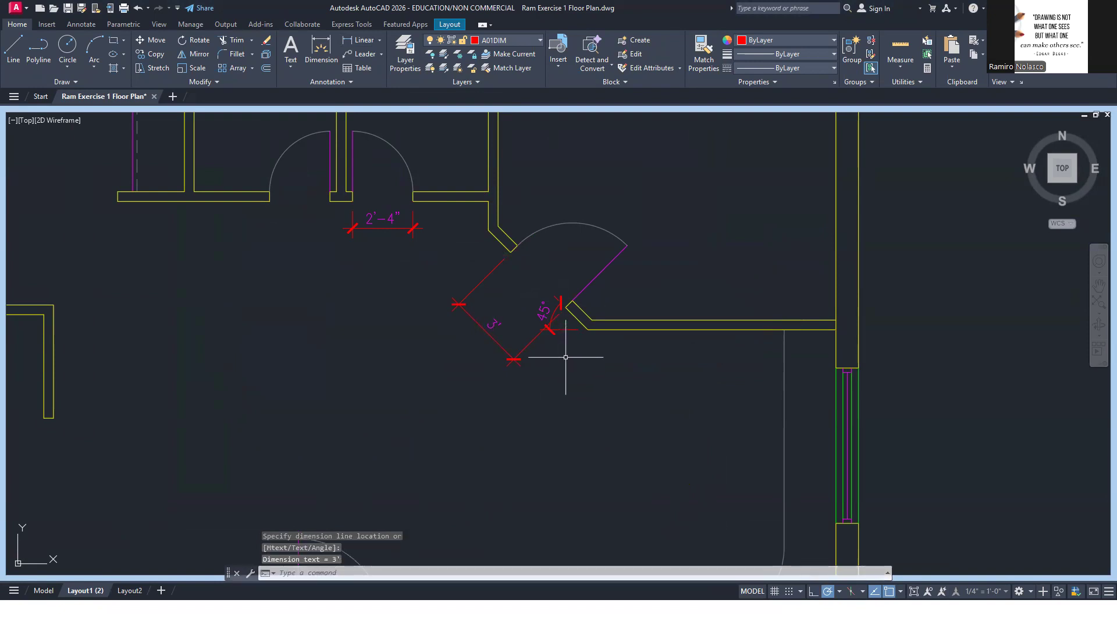
Stretch the angular dimension's arc farther out from the angled wall end, toward the aligned door dimension
scroll(563, 332, up, 6)
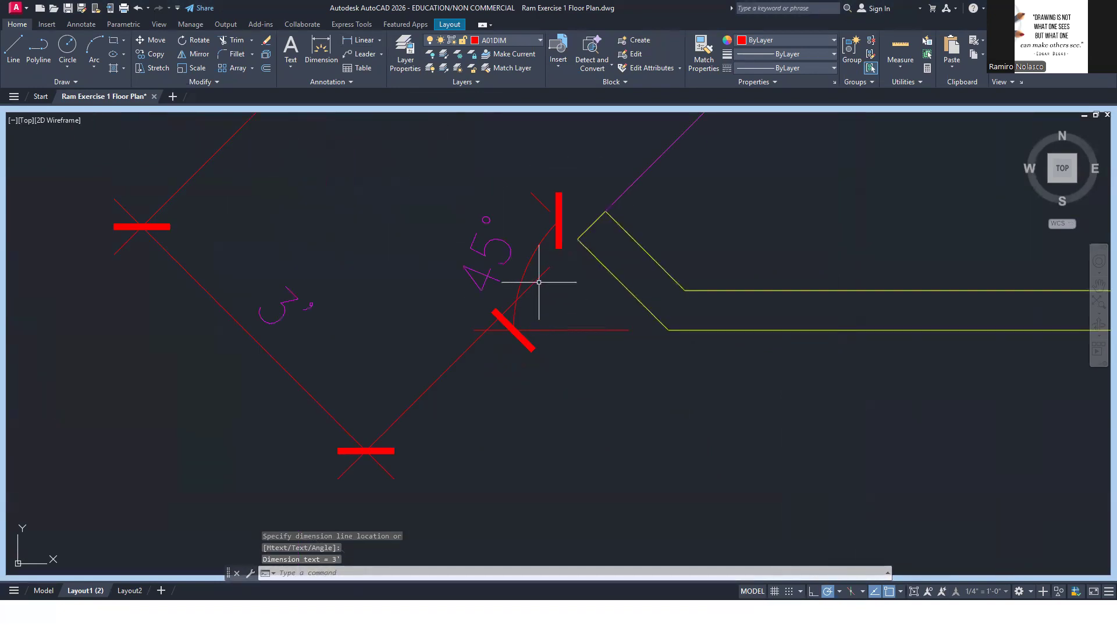
click(527, 262)
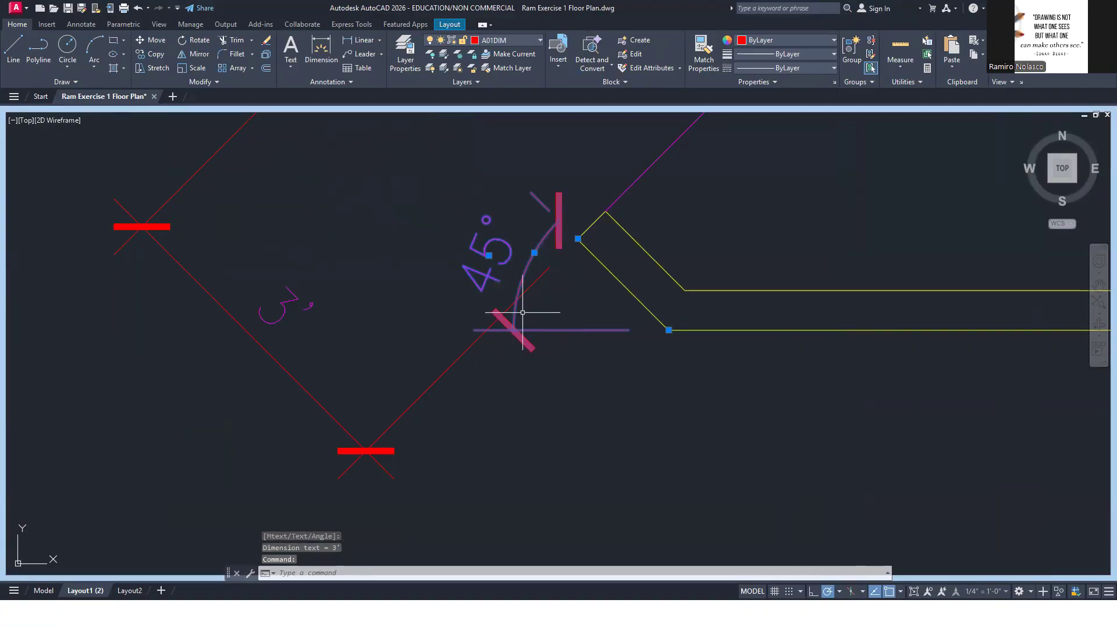
click(534, 253)
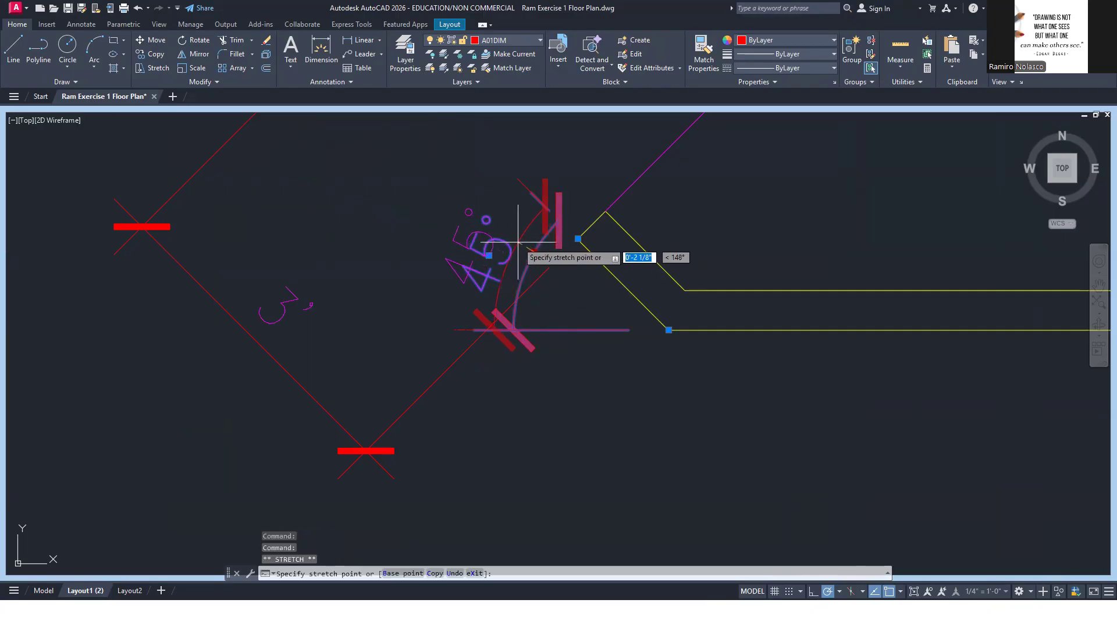
click(448, 244)
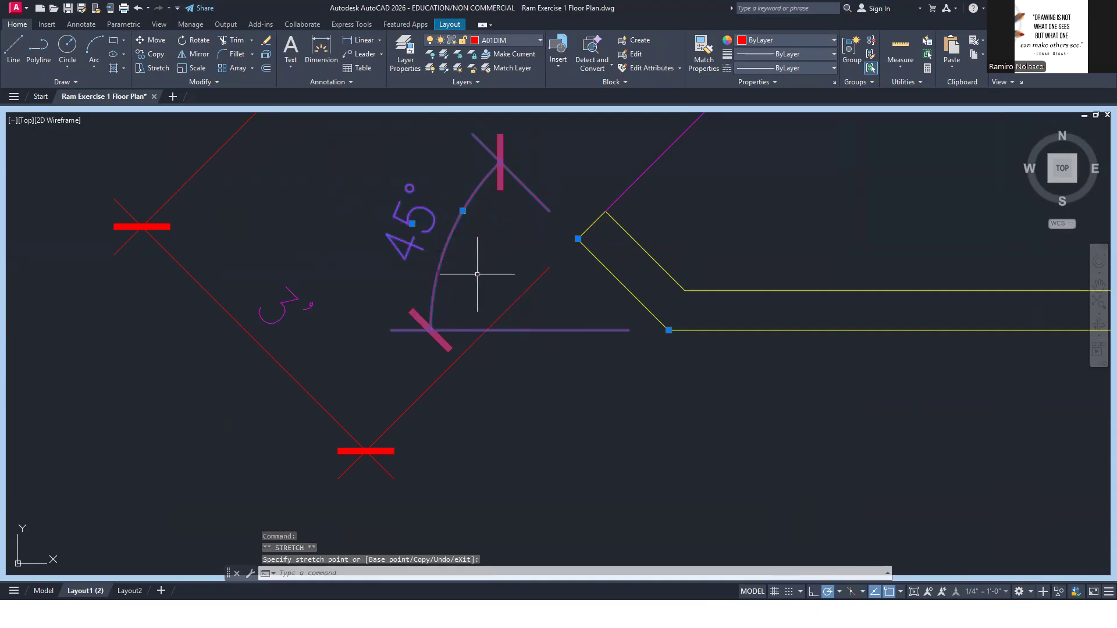
click(422, 231)
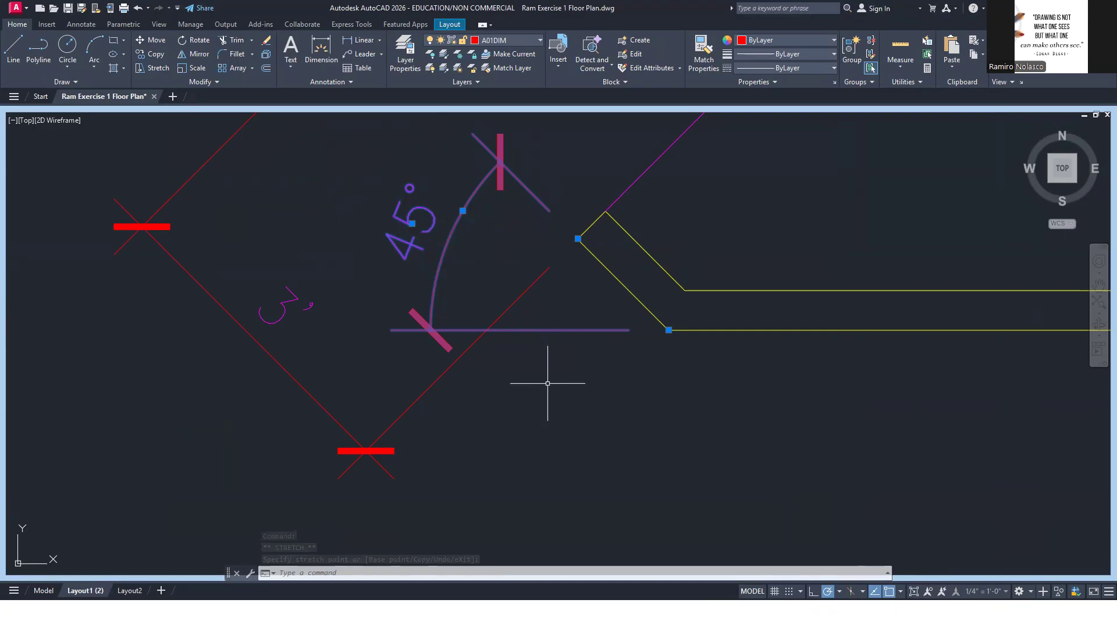
key(Escape)
scroll(548, 383, down, 6)
middle_drag(564, 427, 649, 378)
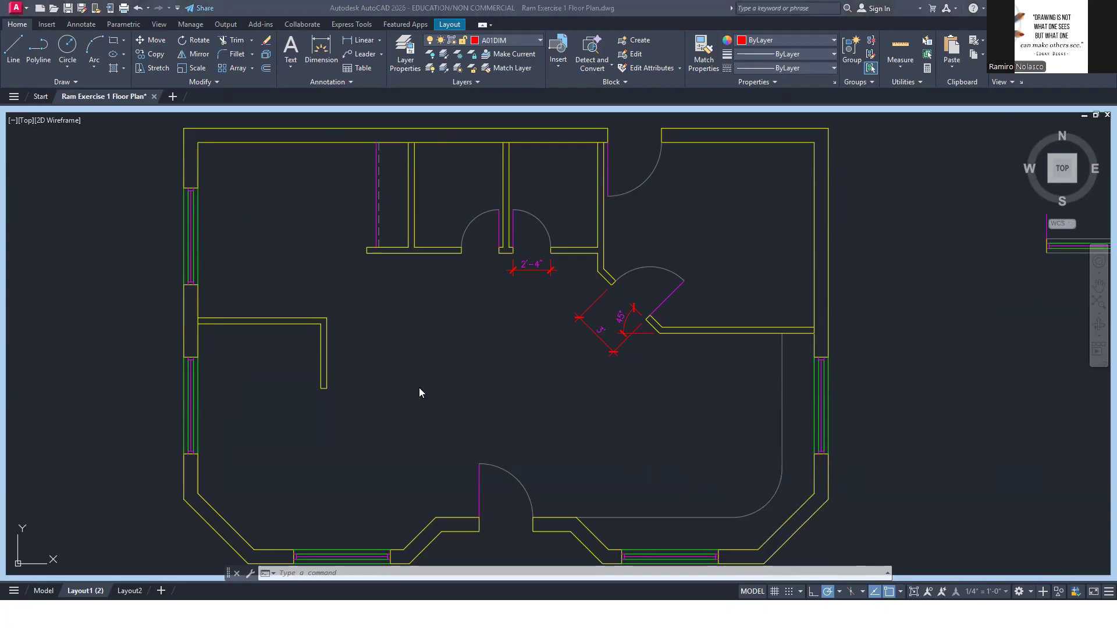
After checking the reference PDF, add a linear dimension from the west wall's outer north corner to the first window, placed outside the wall
key(alt+Tab)
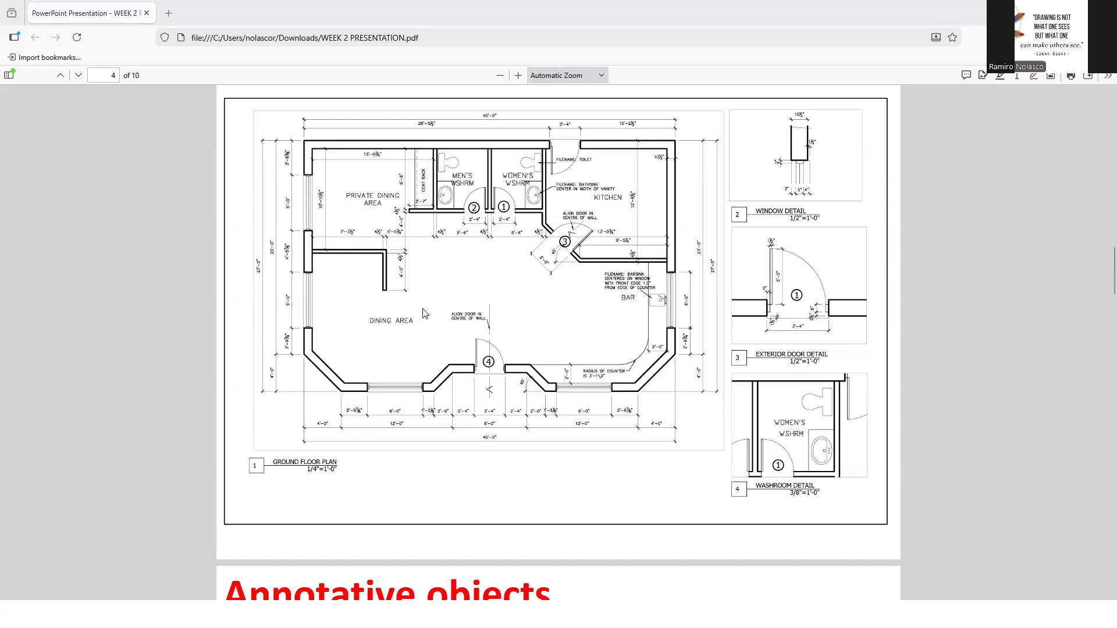
key(alt+Tab)
scroll(391, 317, down, 2)
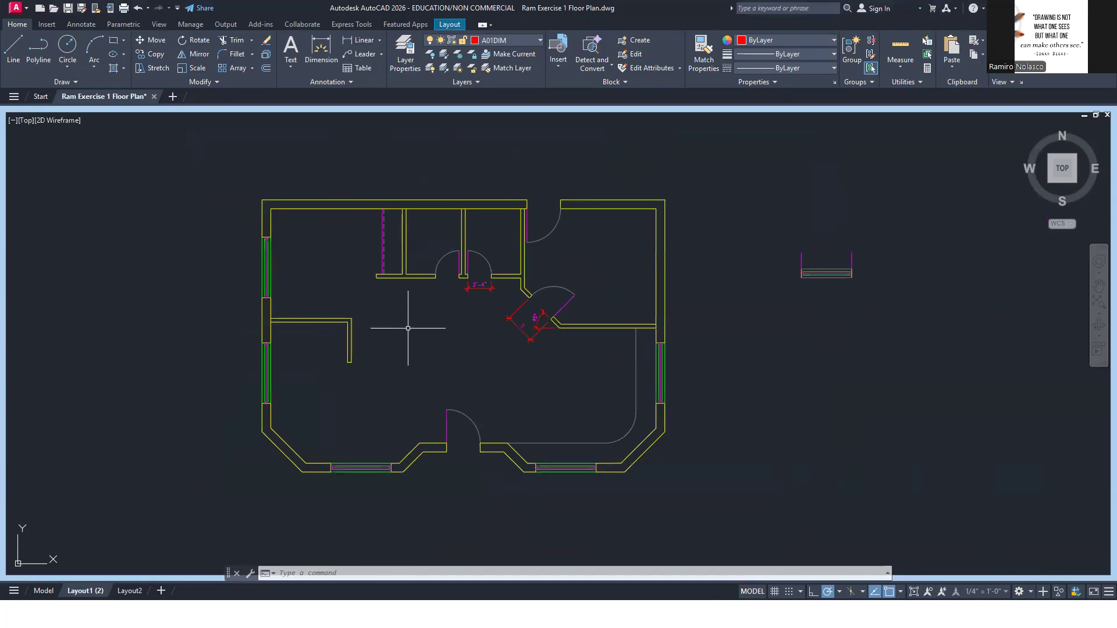
middle_drag(407, 391, 489, 308)
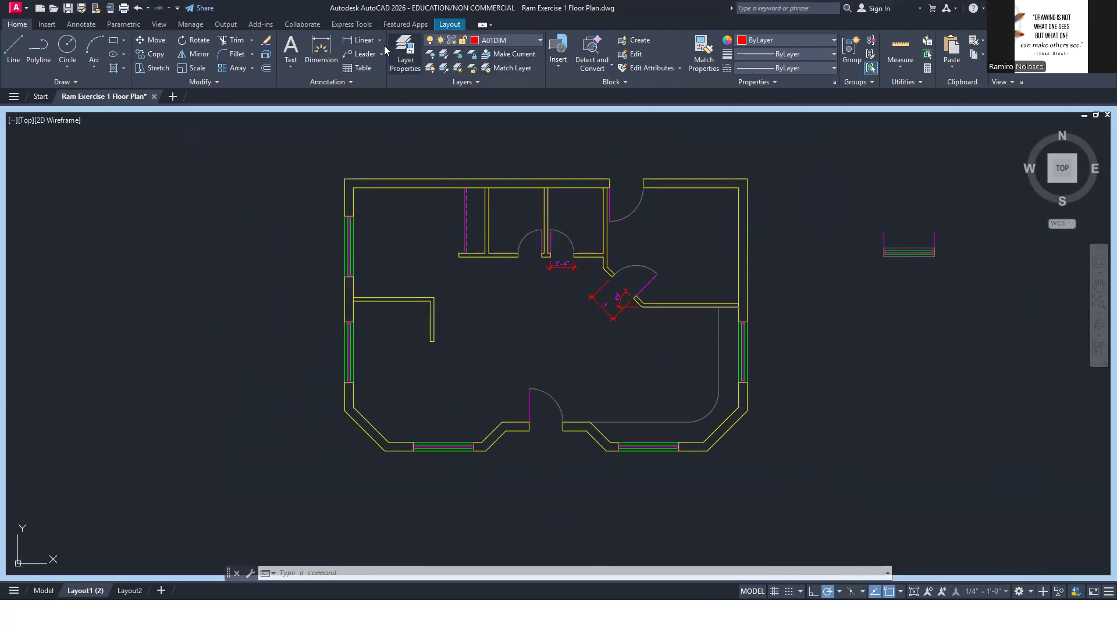
text(DIM)
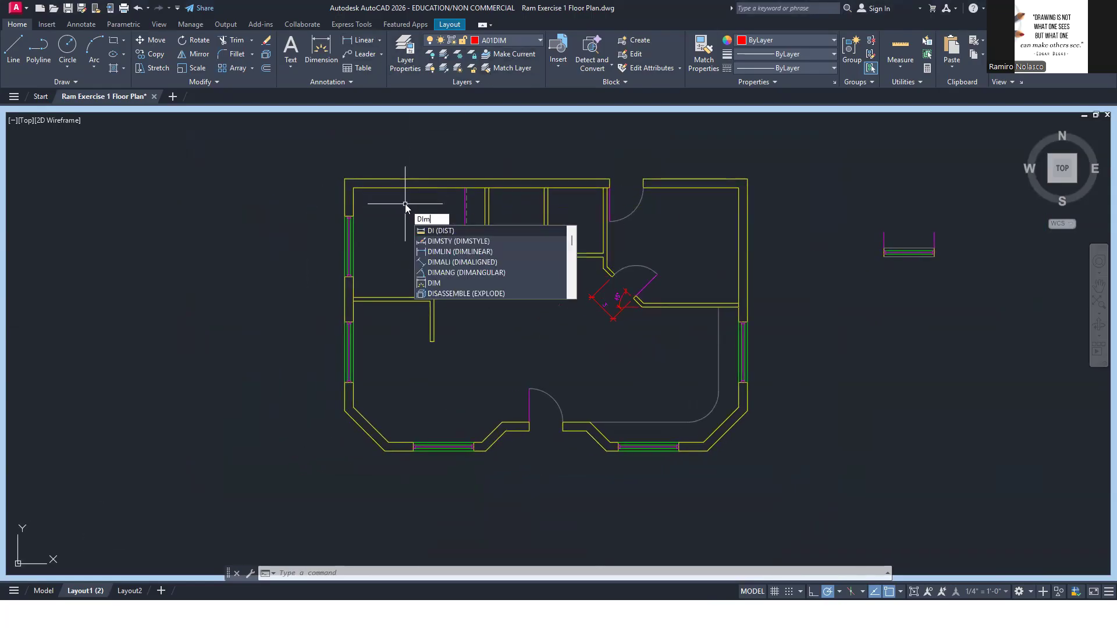
click(497, 251)
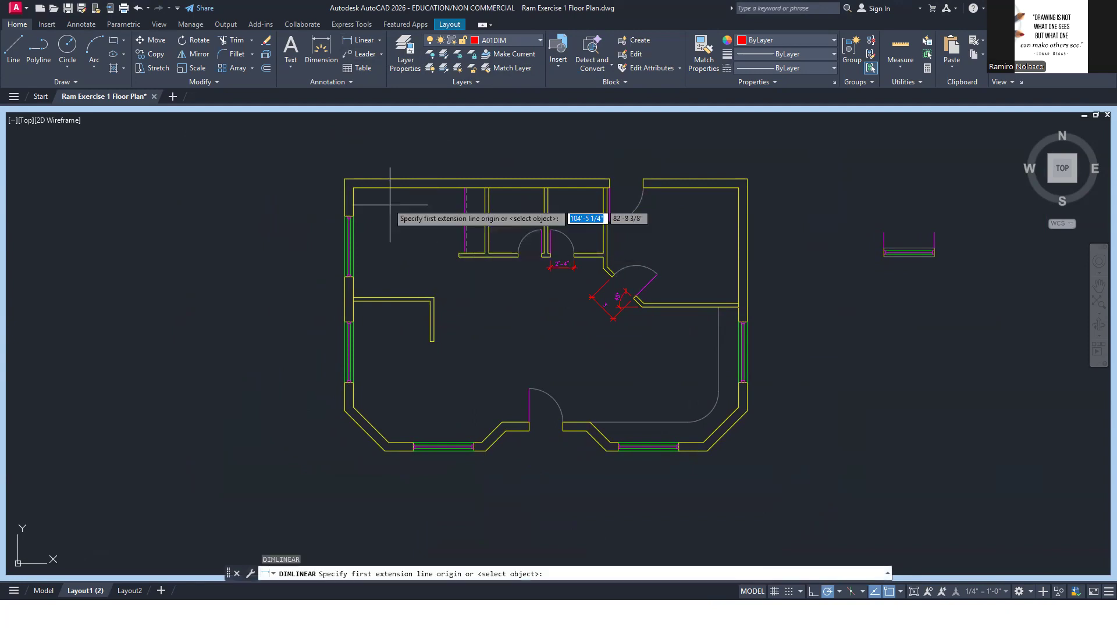
click(345, 179)
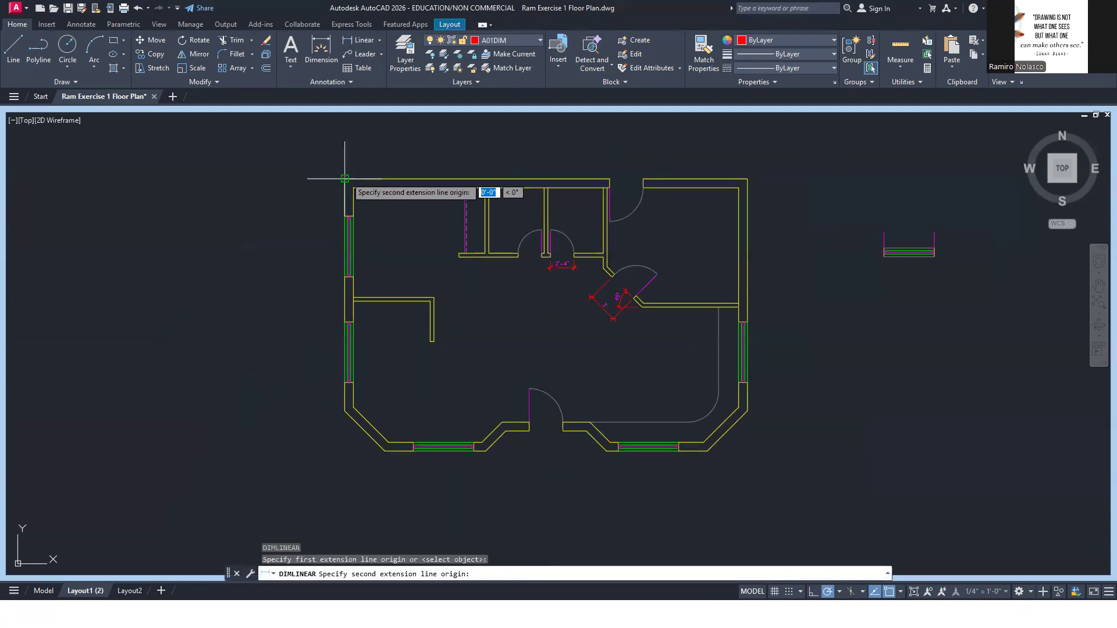
click(345, 215)
scroll(343, 214, up, 4)
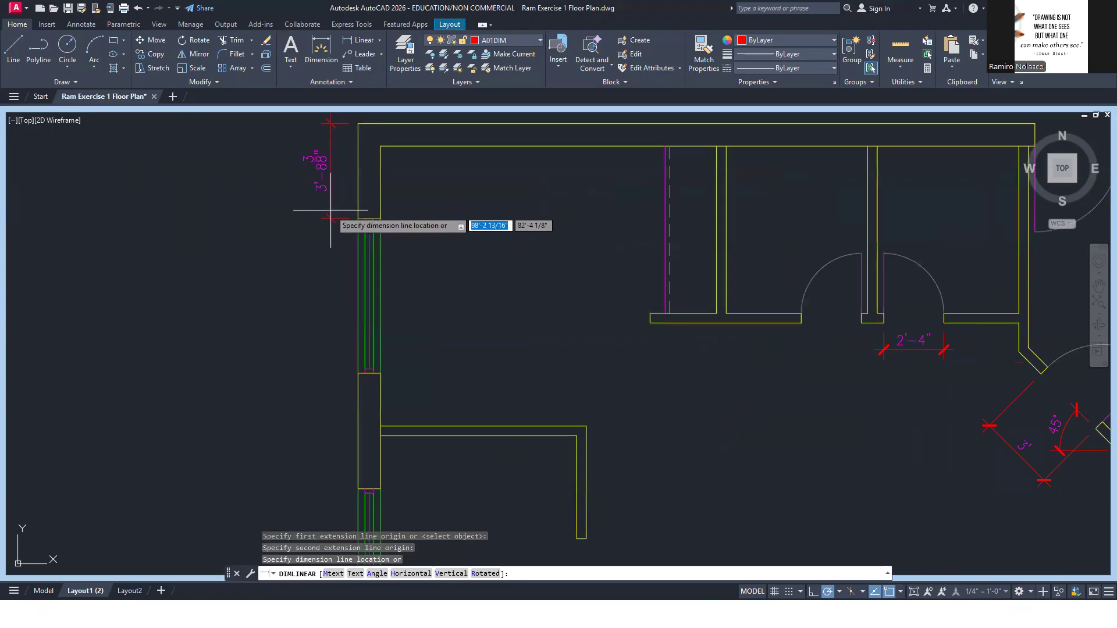
click(330, 211)
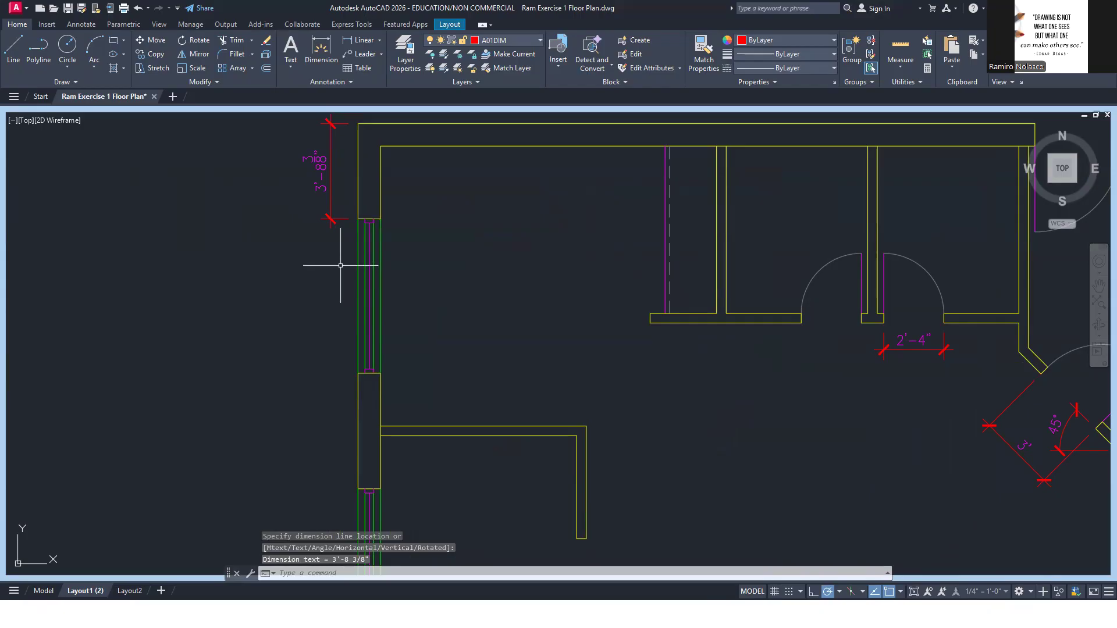
Continue the dimension chain south along the west wall through both windows and the wall between them to the angled corner
text(dim)
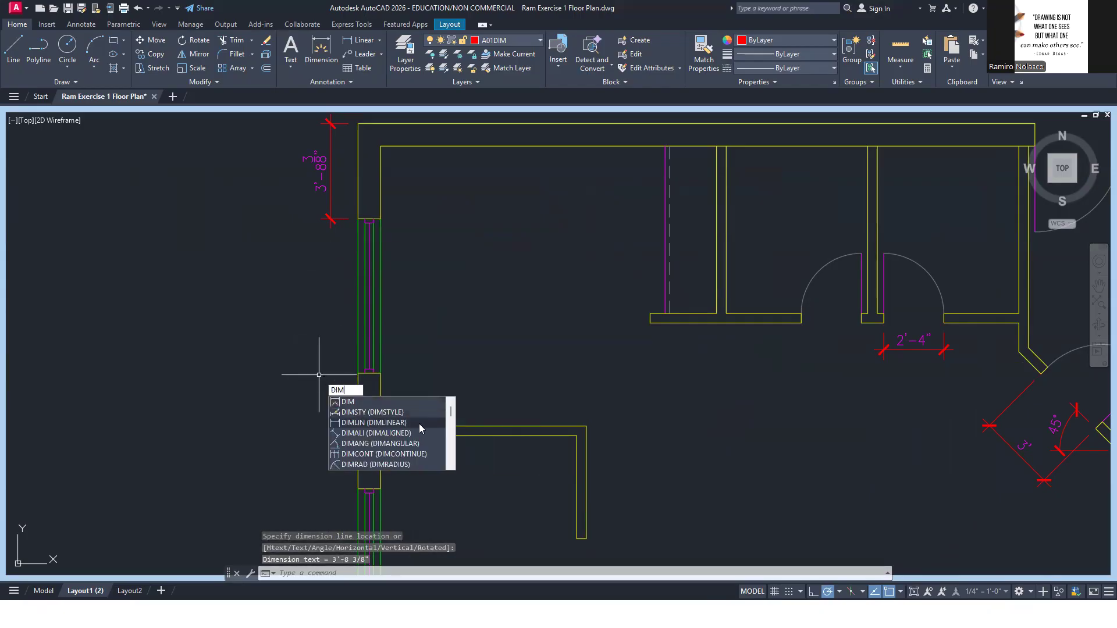
click(426, 454)
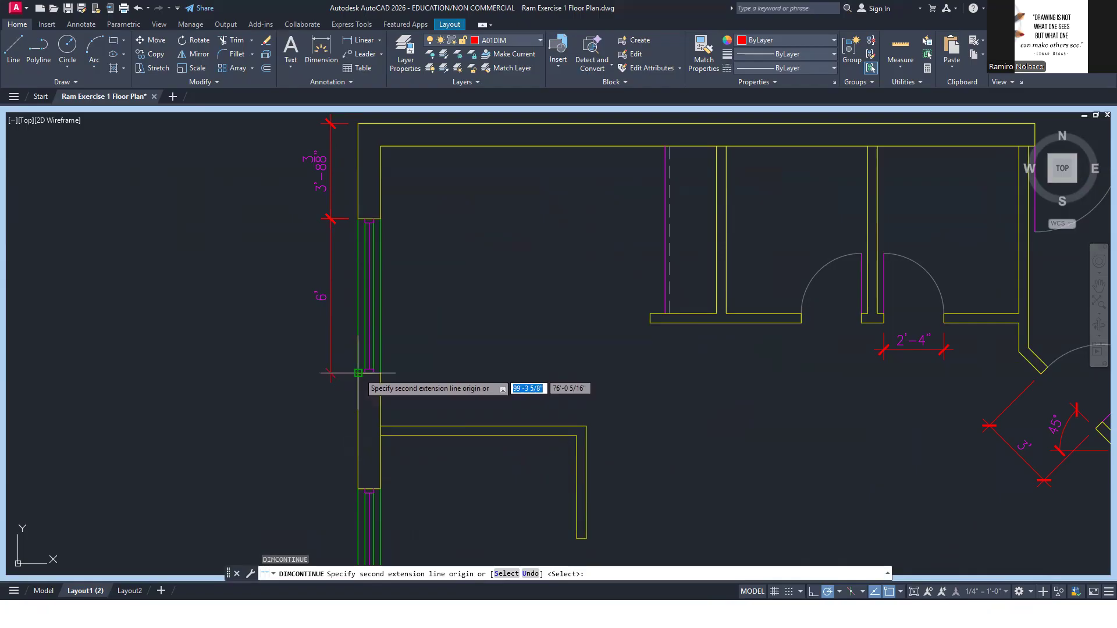
click(359, 372)
click(359, 488)
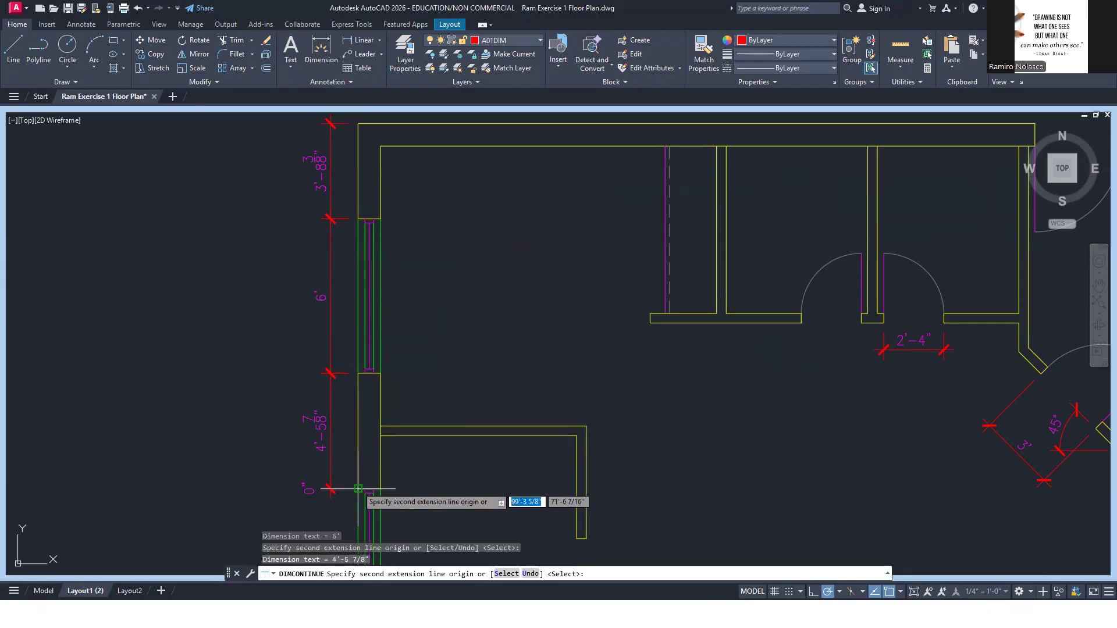
scroll(360, 461, down, 2)
middle_drag(369, 449, 384, 246)
scroll(375, 323, up, 2)
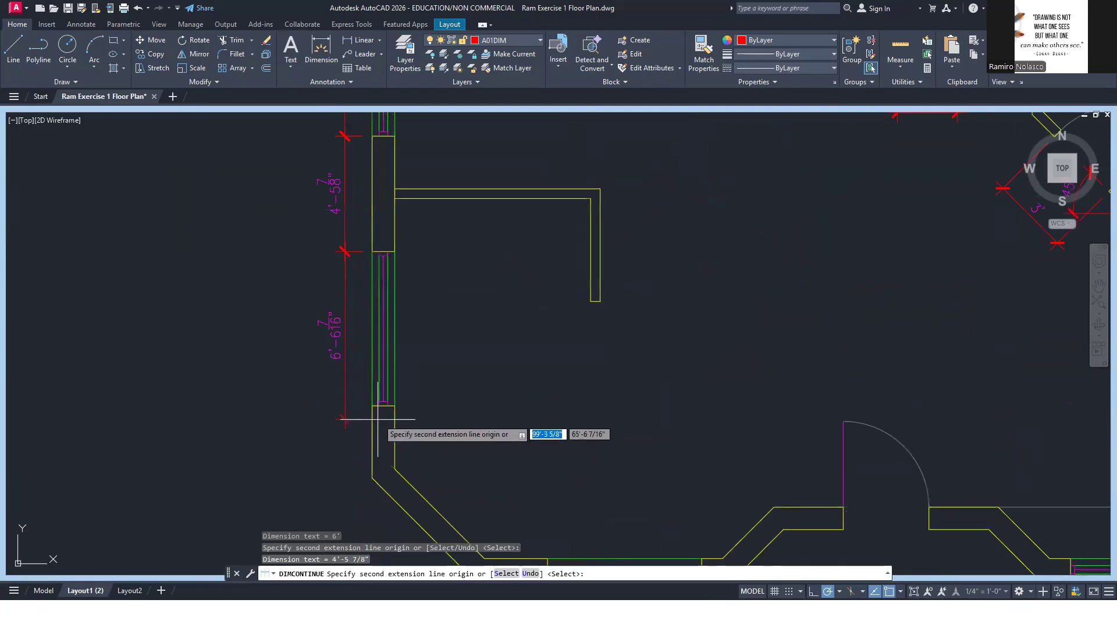
click(372, 406)
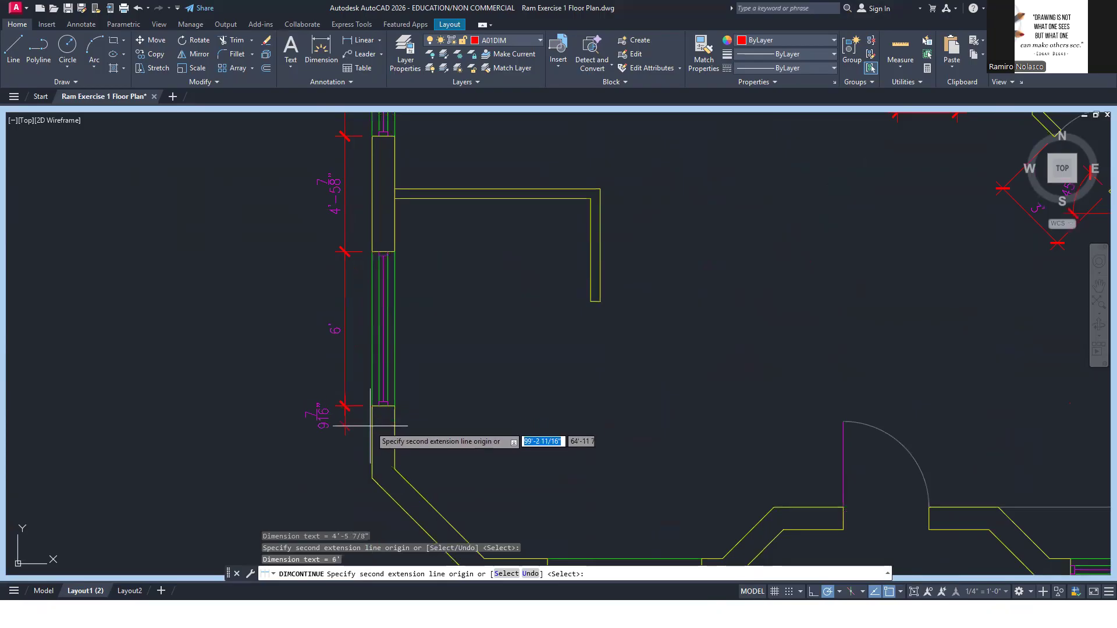
click(373, 478)
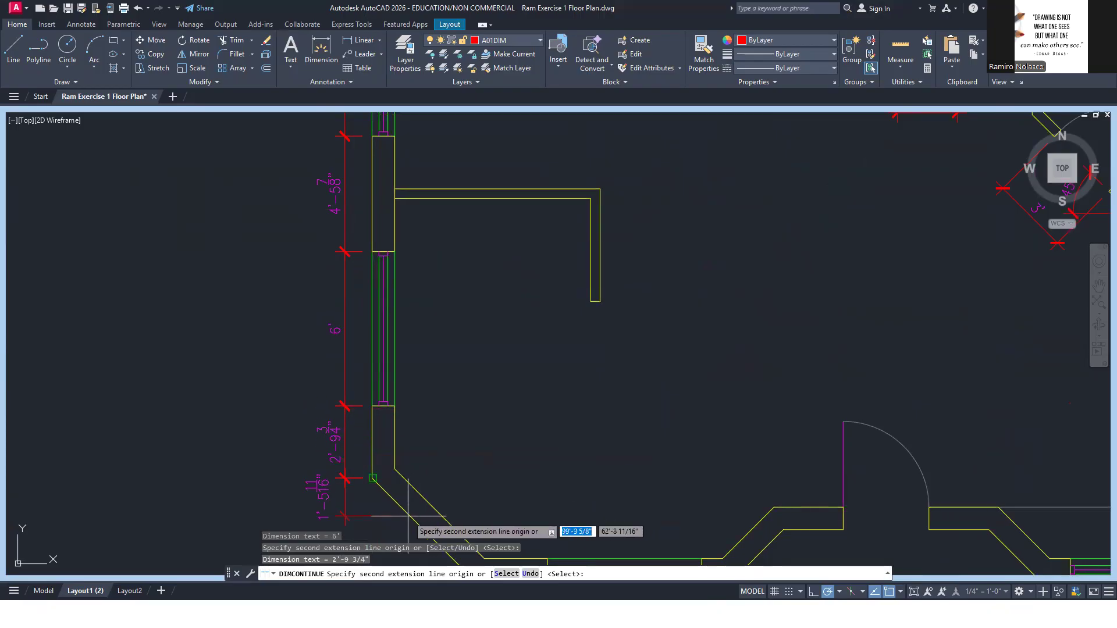
key(Escape)
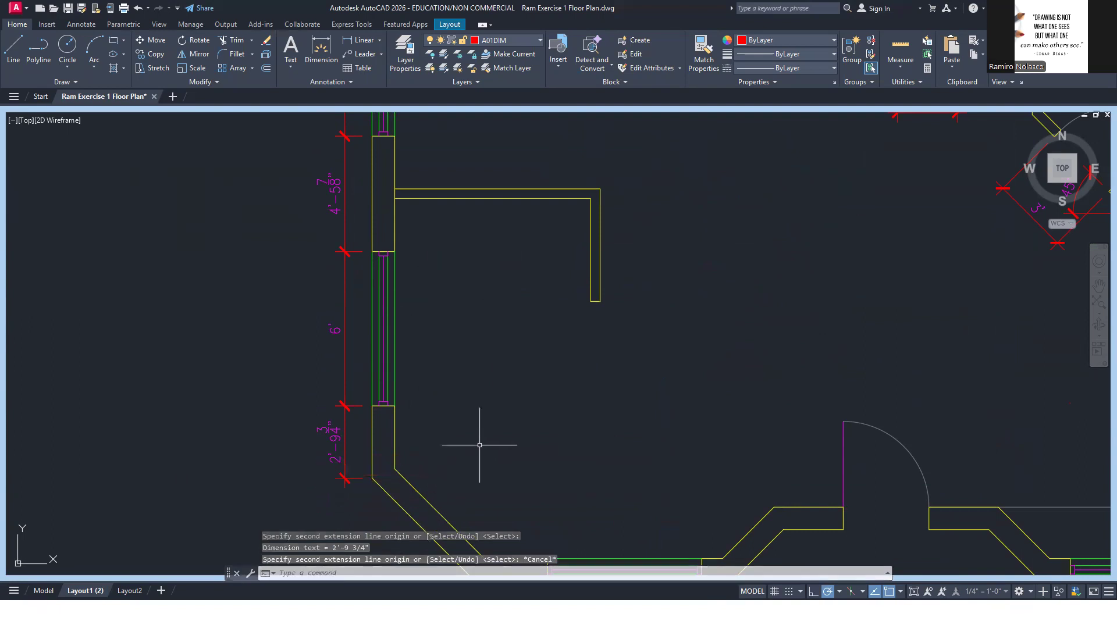
Add a linear dimension for the west wall's full straight length, from north corner to angled corner, placed outside the window chain
scroll(478, 444, down, 4)
key(alt+Tab)
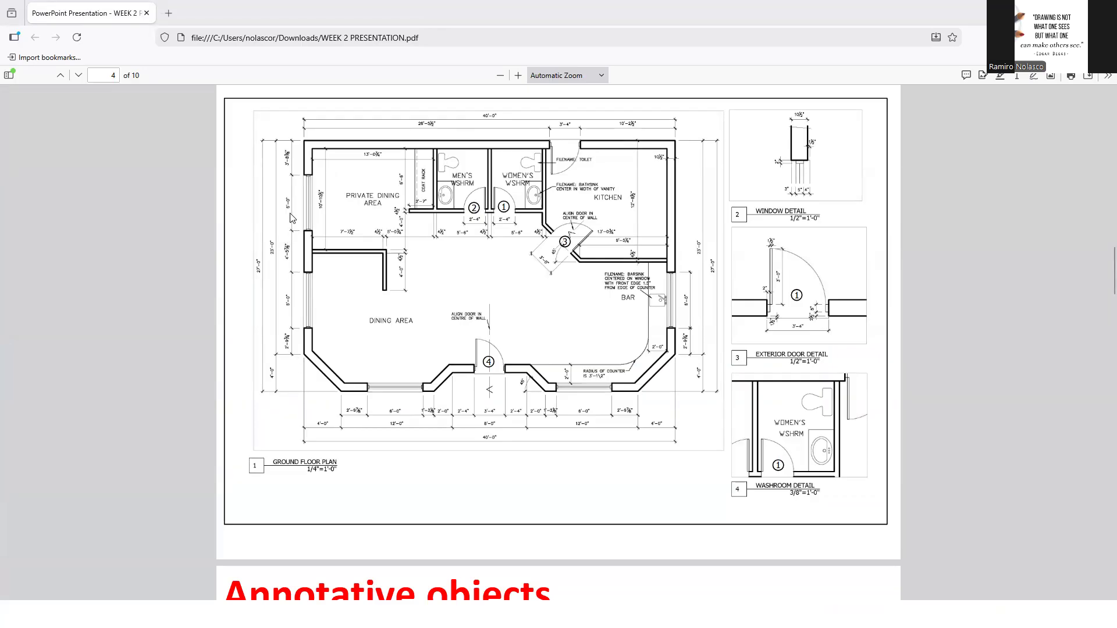
key(alt+Tab)
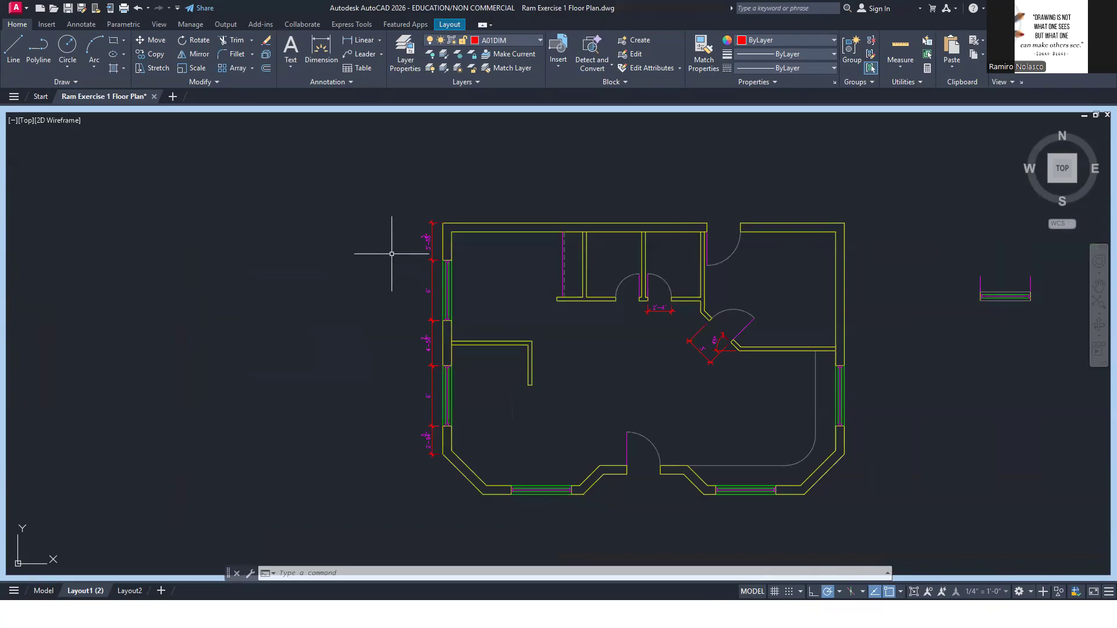
text(DIM)
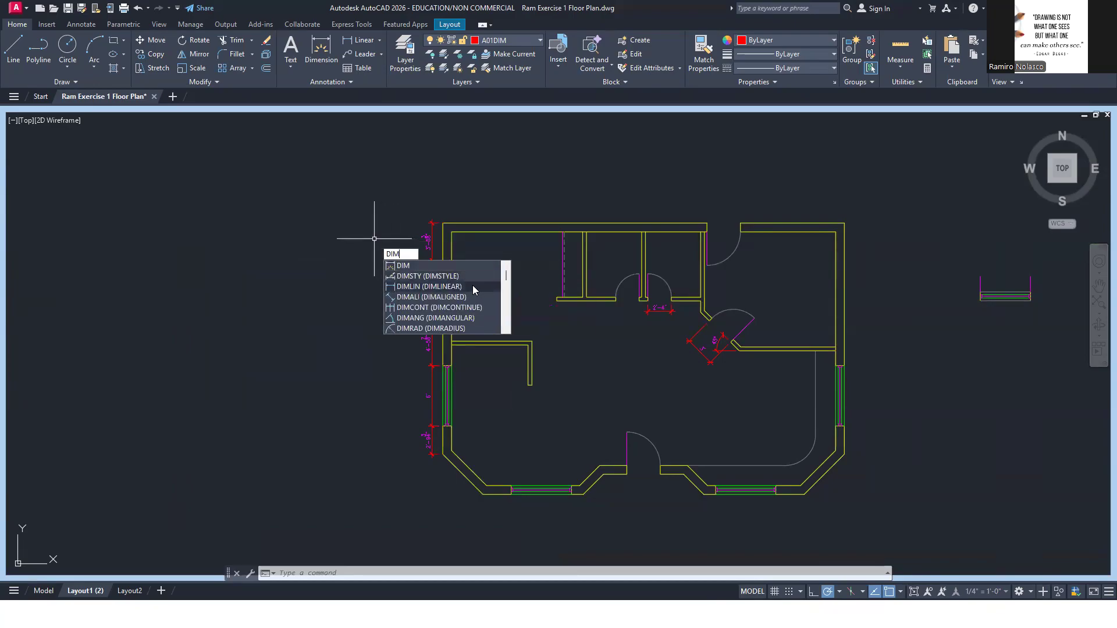
click(473, 286)
click(429, 223)
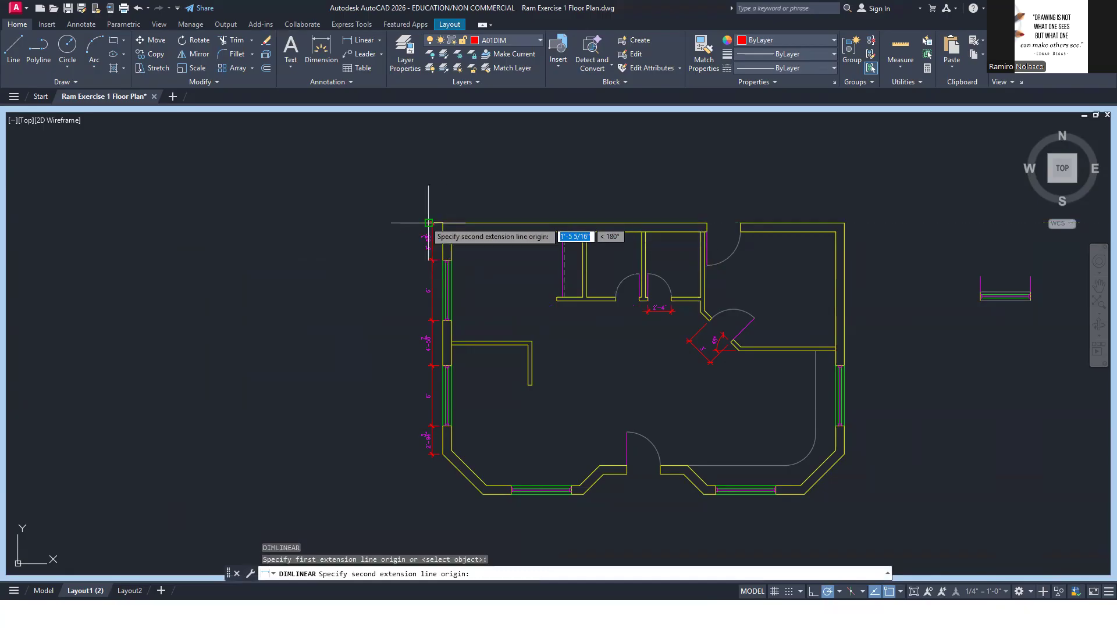
scroll(413, 224, up, 2)
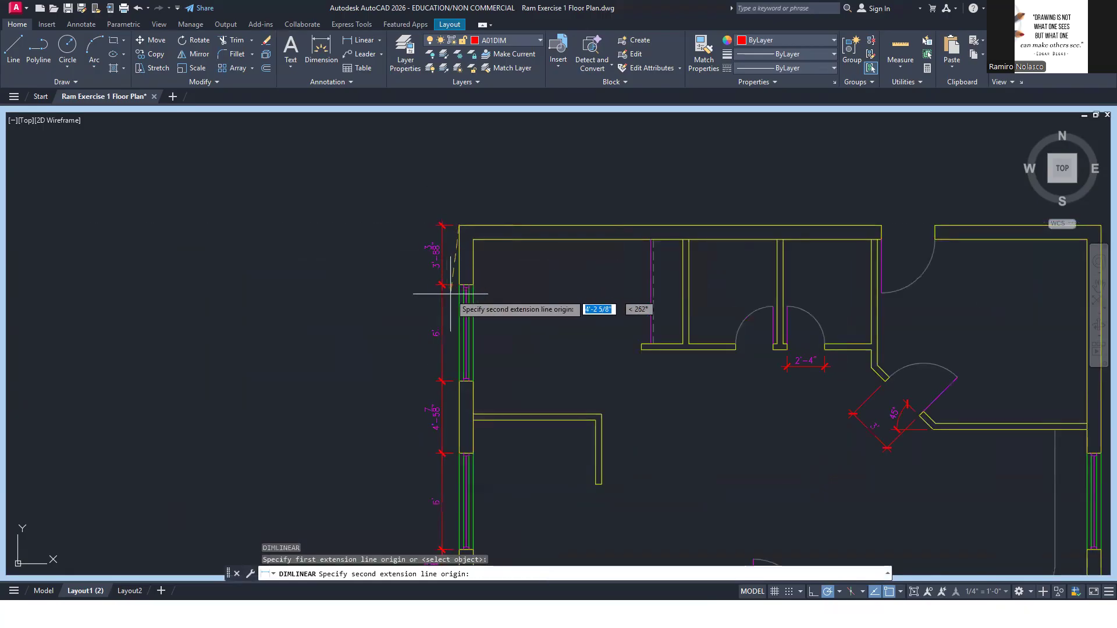
scroll(450, 293, down, 3)
scroll(456, 429, up, 5)
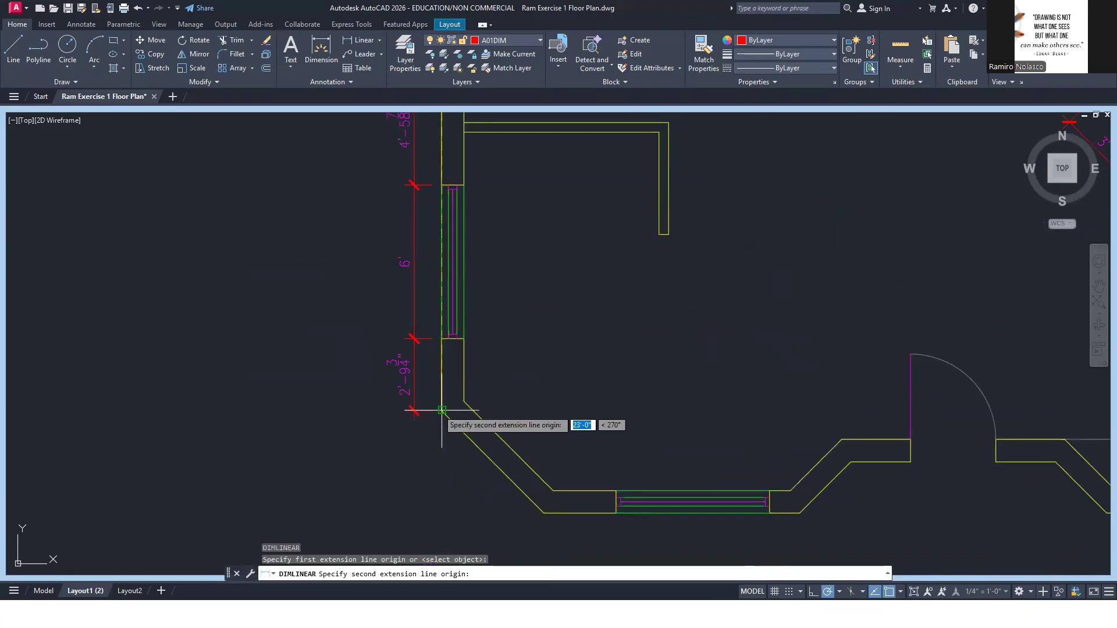
click(442, 411)
scroll(366, 308, down, 2)
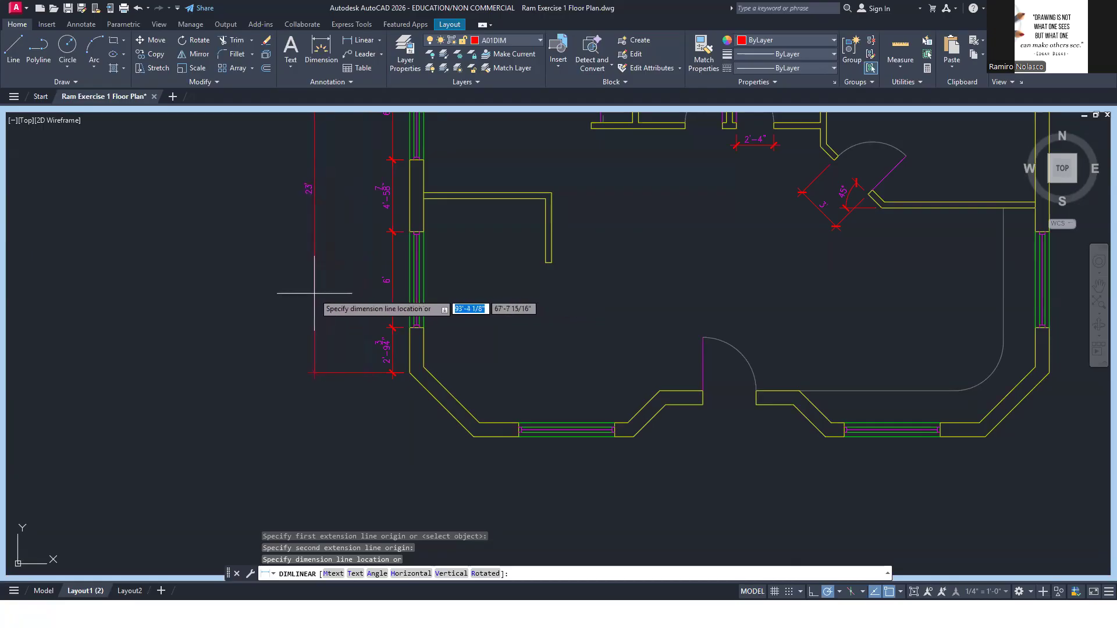
click(365, 295)
scroll(375, 244, down, 3)
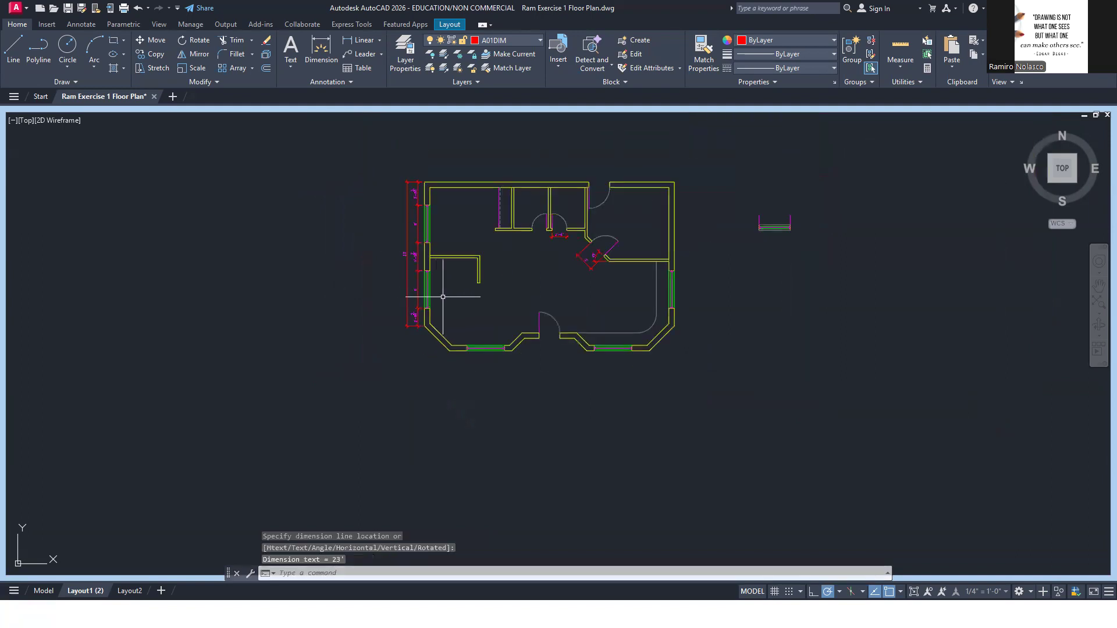
Continue the second-row dimension from the angled corner to the south wall's outer corner
text(dim)
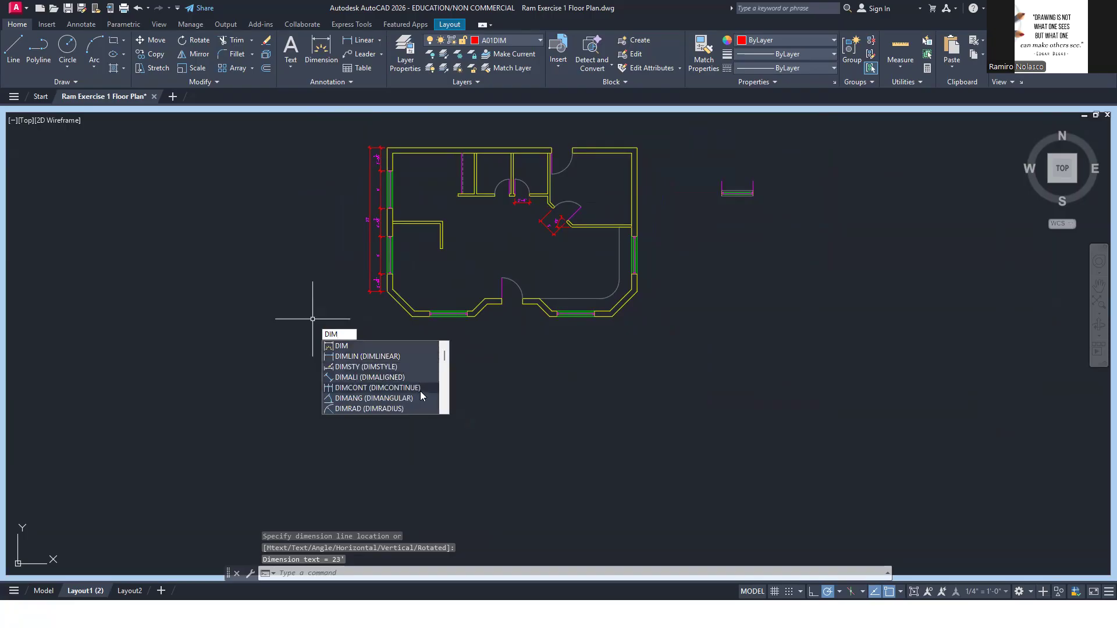
click(377, 388)
click(409, 317)
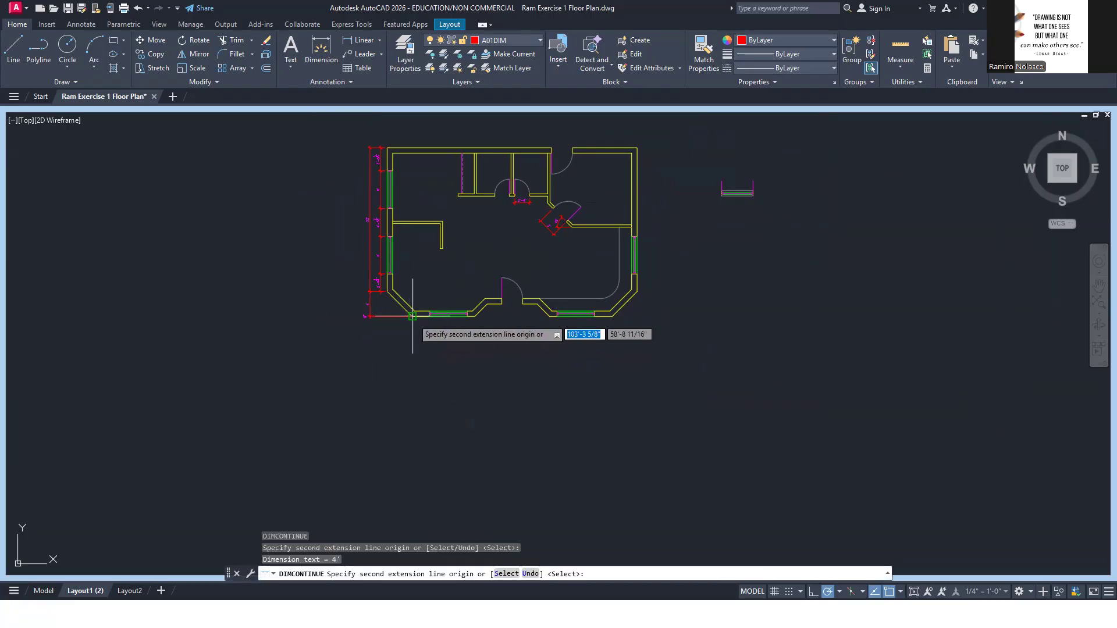
key(Escape)
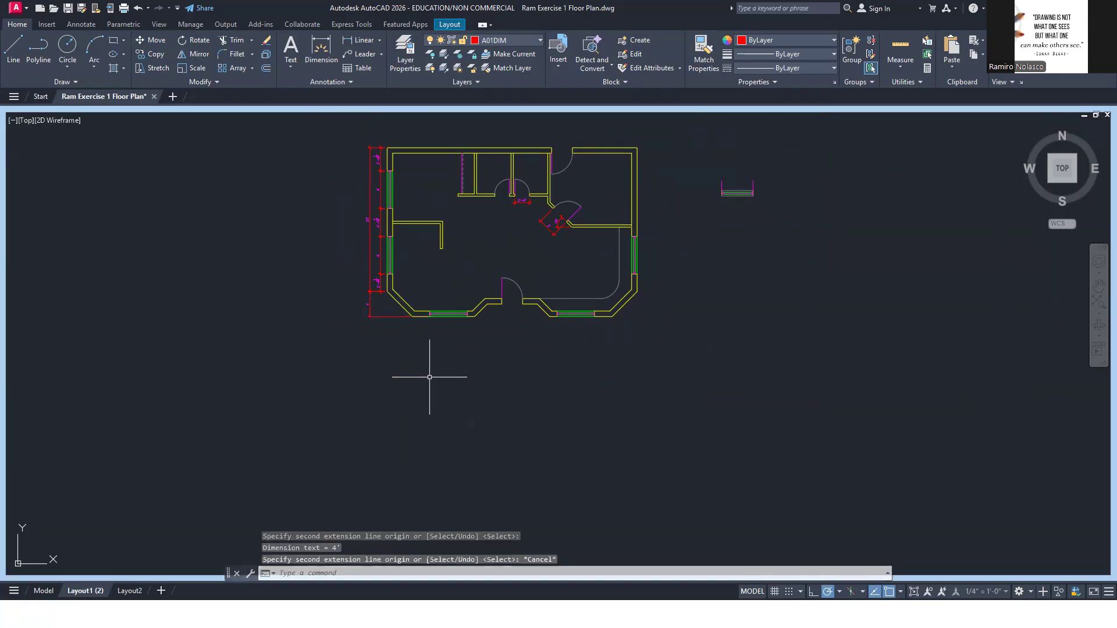
middle_drag(450, 366, 488, 405)
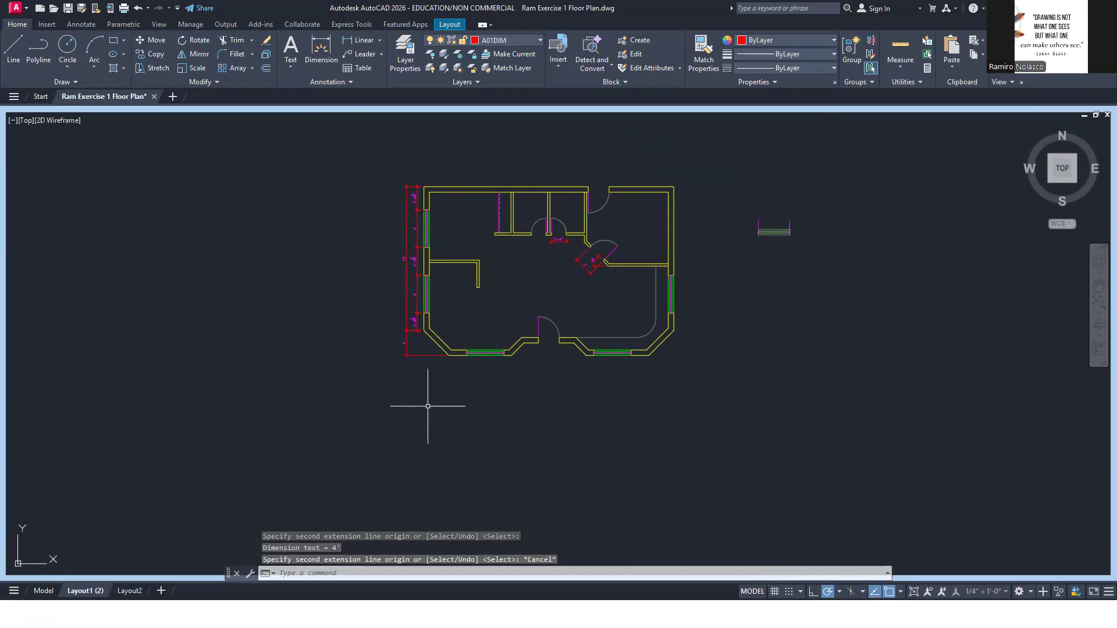
Add an overall linear dimension from the northwest corner to the south wall's outer corner as the outermost row on the west side
key(alt+Tab)
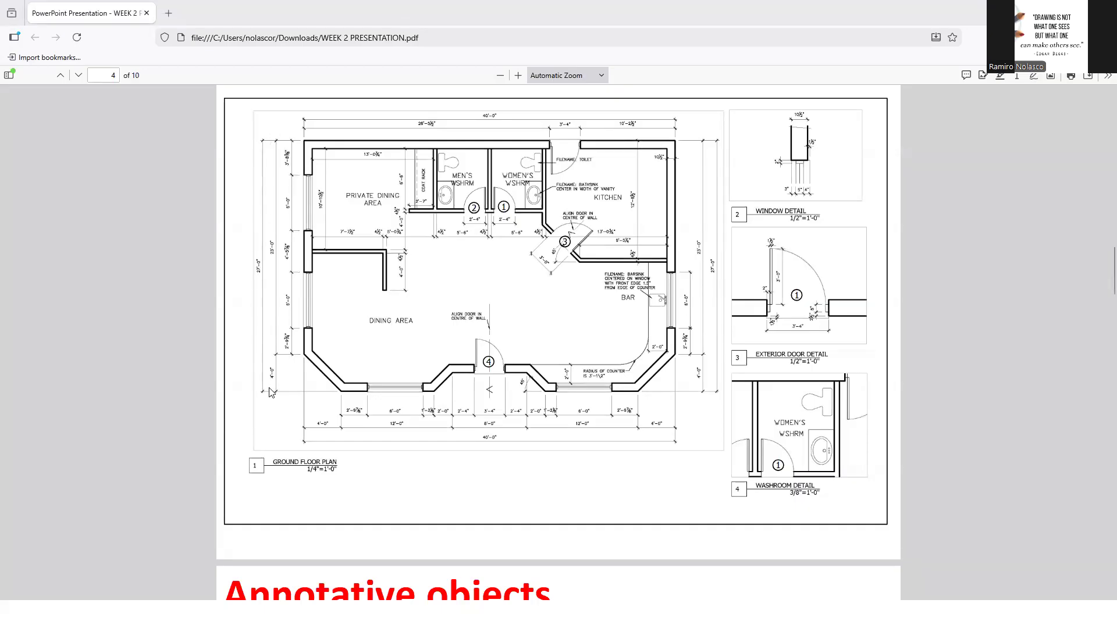
key(alt+Tab)
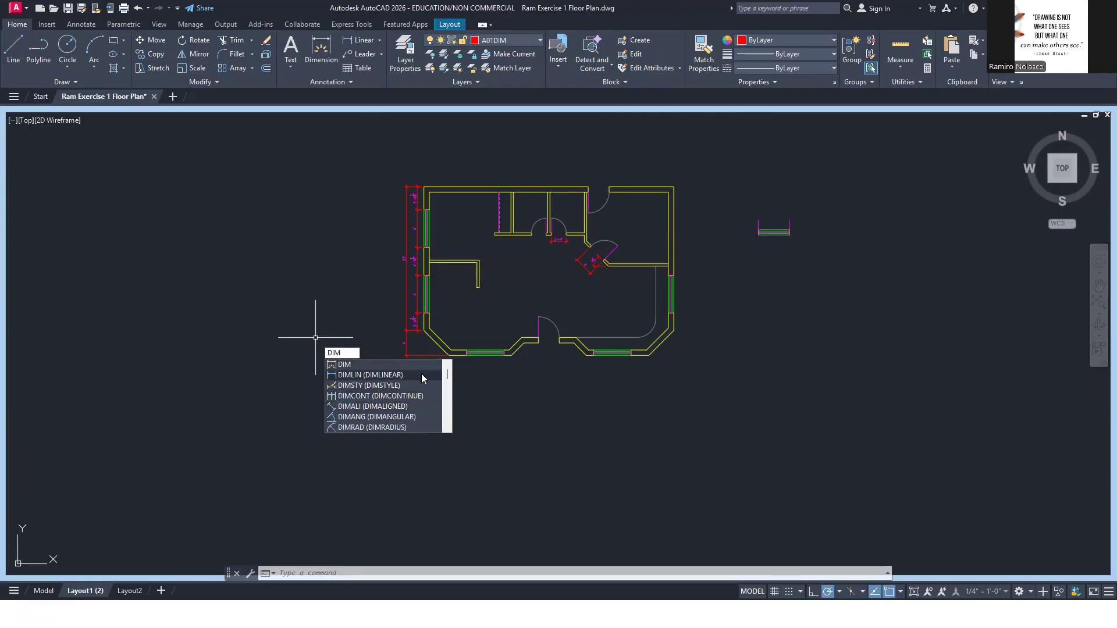
click(421, 376)
scroll(411, 204, up, 5)
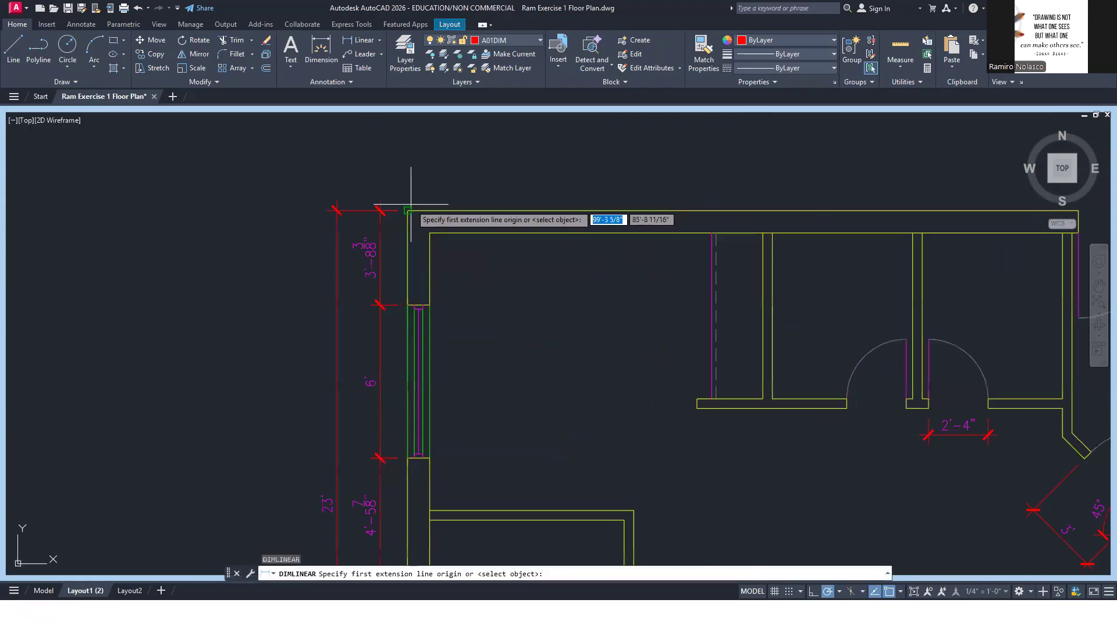
click(411, 204)
scroll(411, 210, down, 5)
scroll(432, 393, up, 3)
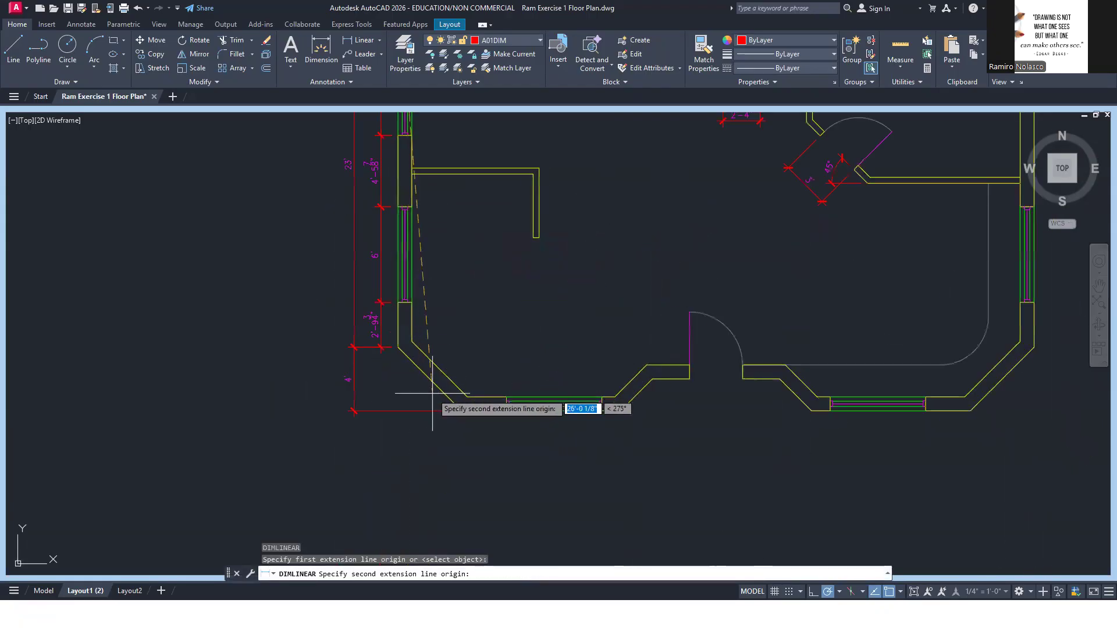
click(461, 411)
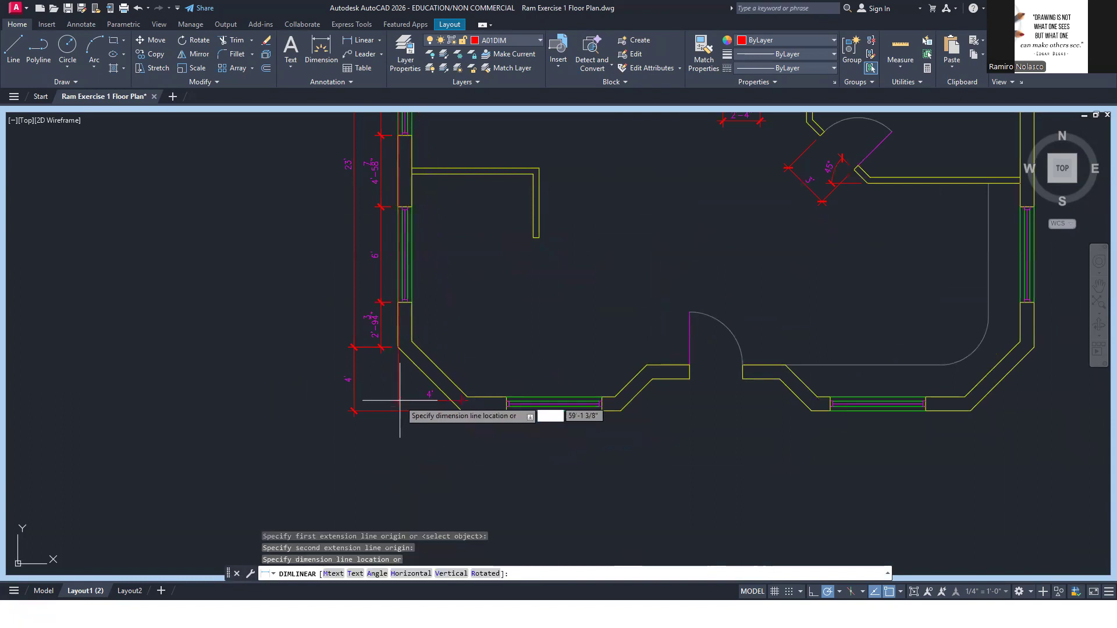
click(327, 337)
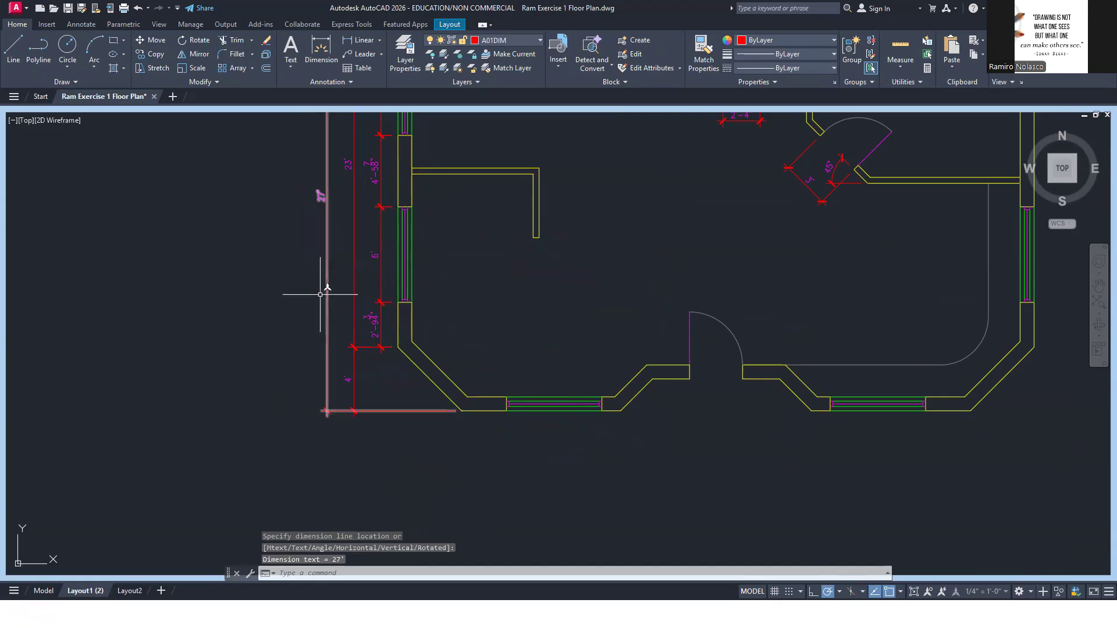
Minimize the floor plan viewport and return to the layout sheet
scroll(390, 352, down, 2)
middle_drag(444, 304, 406, 343)
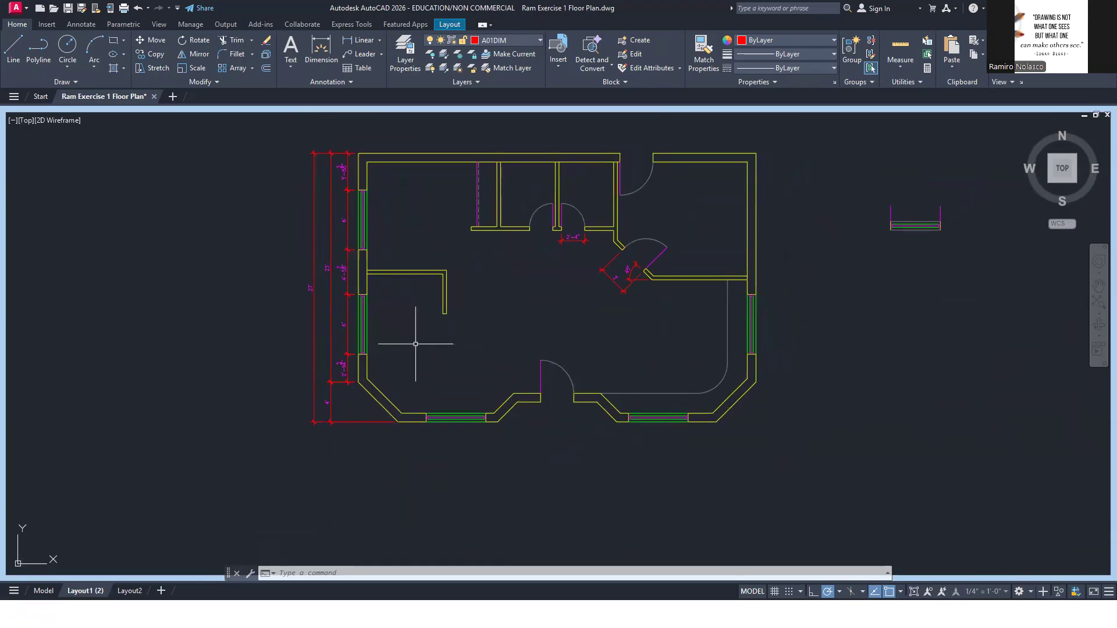
click(913, 591)
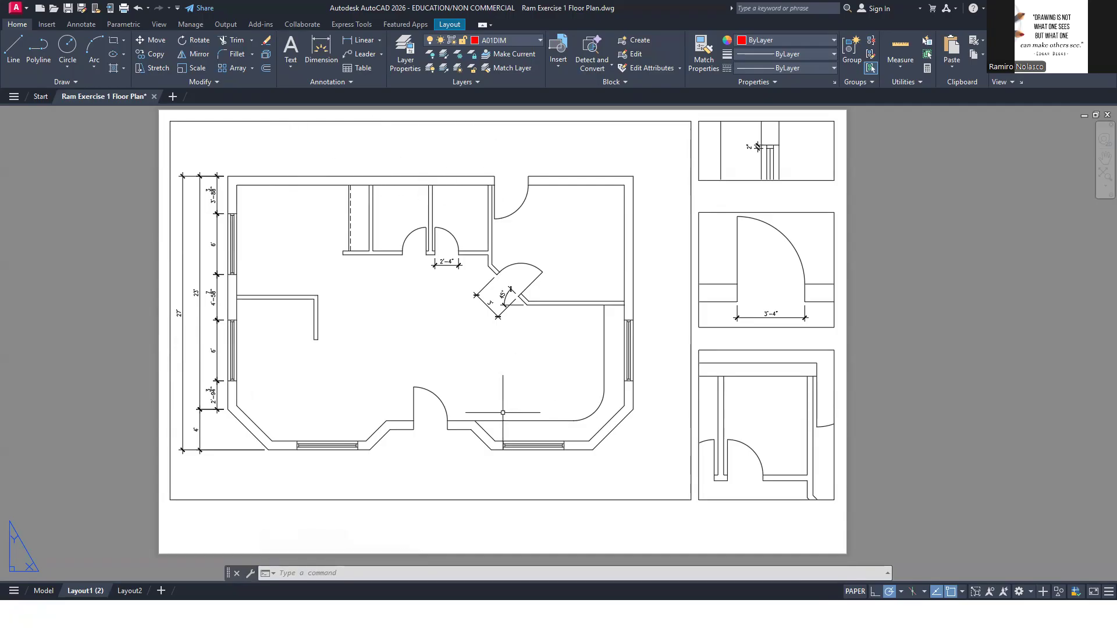
After checking the reference PDF, add a linear dimension for the door leaf's length in the exterior door detail, placed west of the leaf
key(alt+Tab)
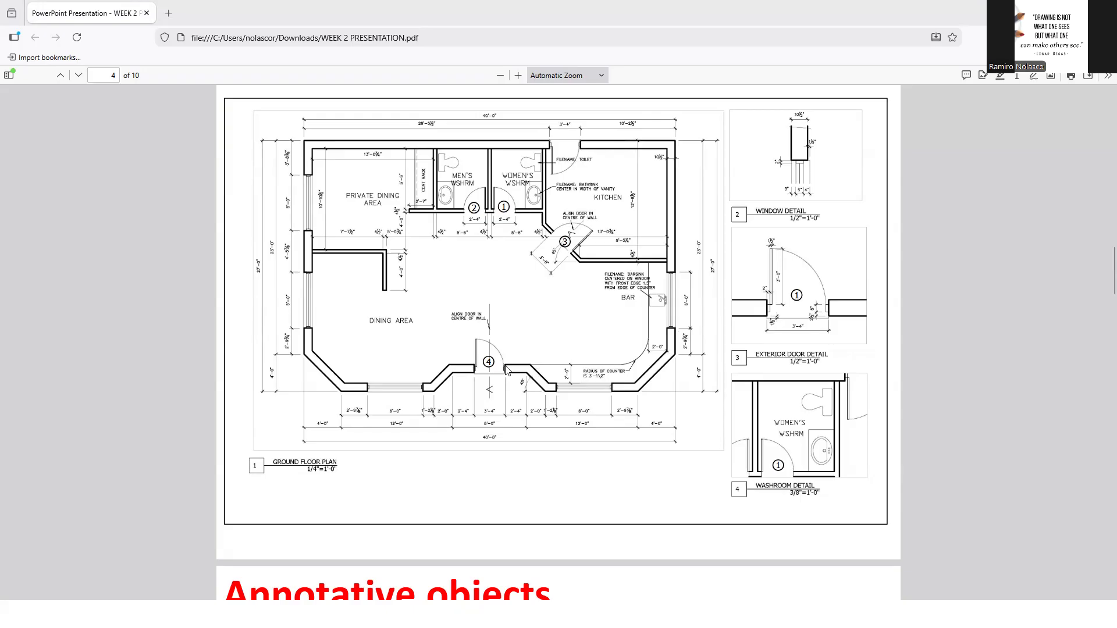
key(alt+Tab)
double_click(770, 288)
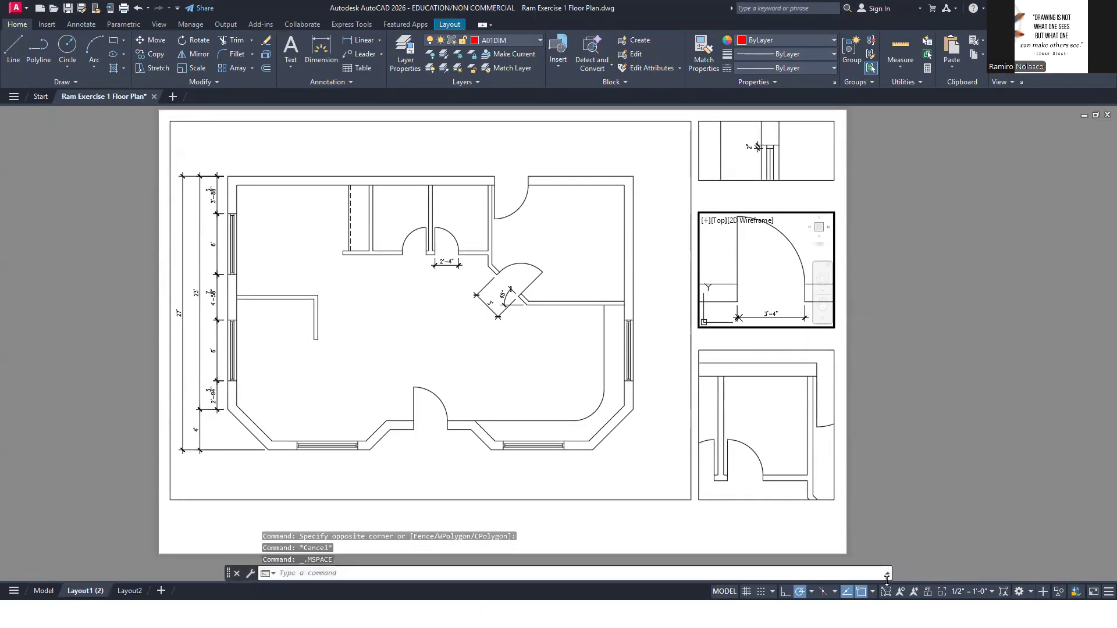
click(887, 591)
click(887, 592)
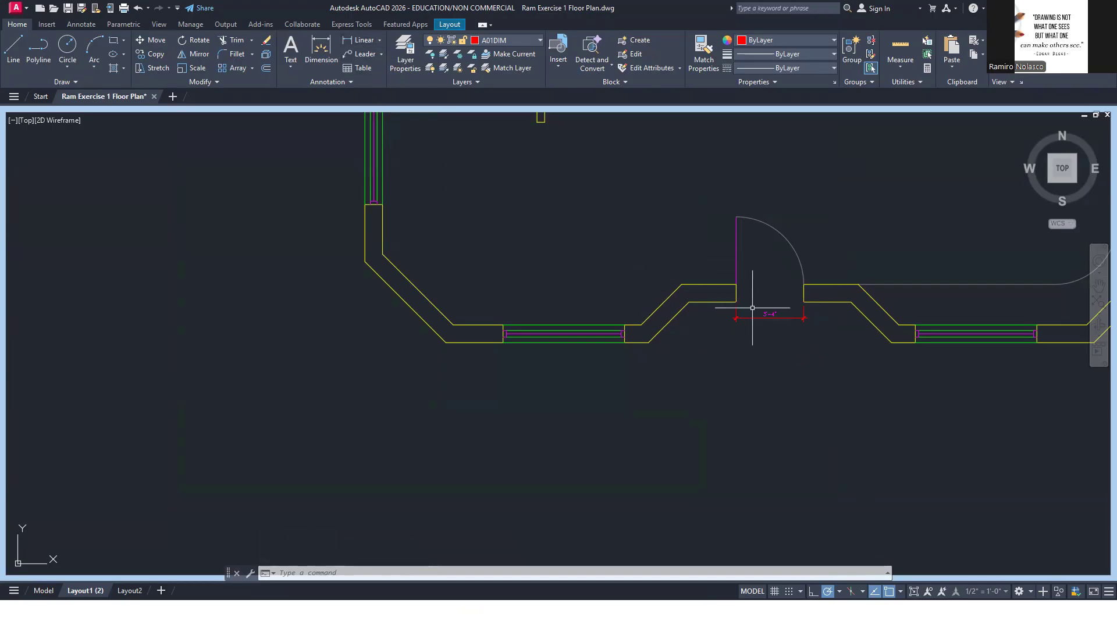
click(362, 43)
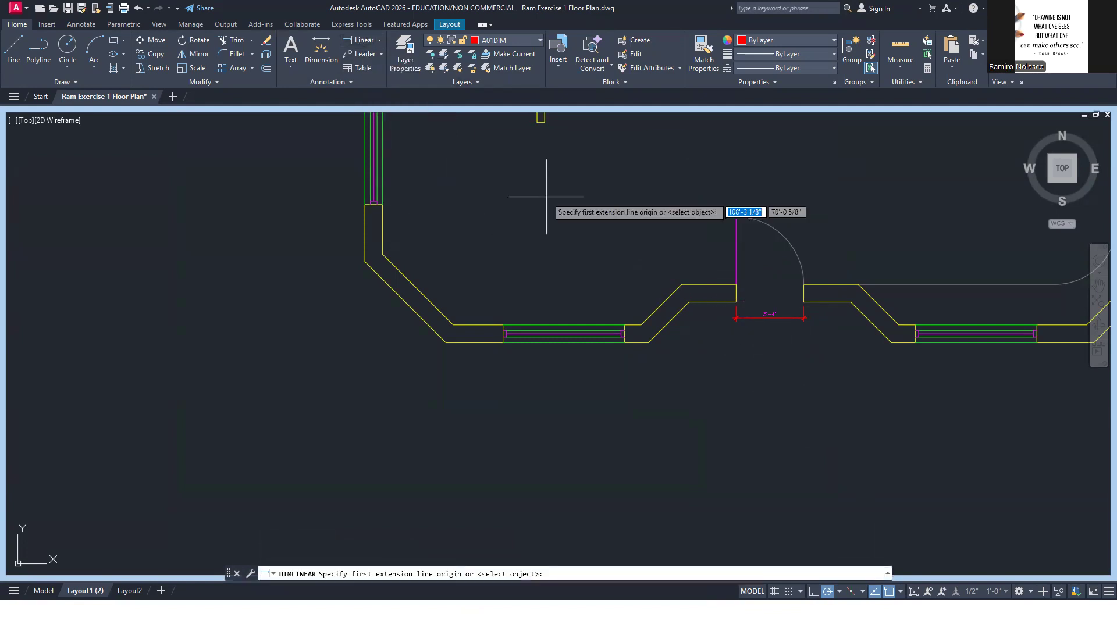
click(737, 284)
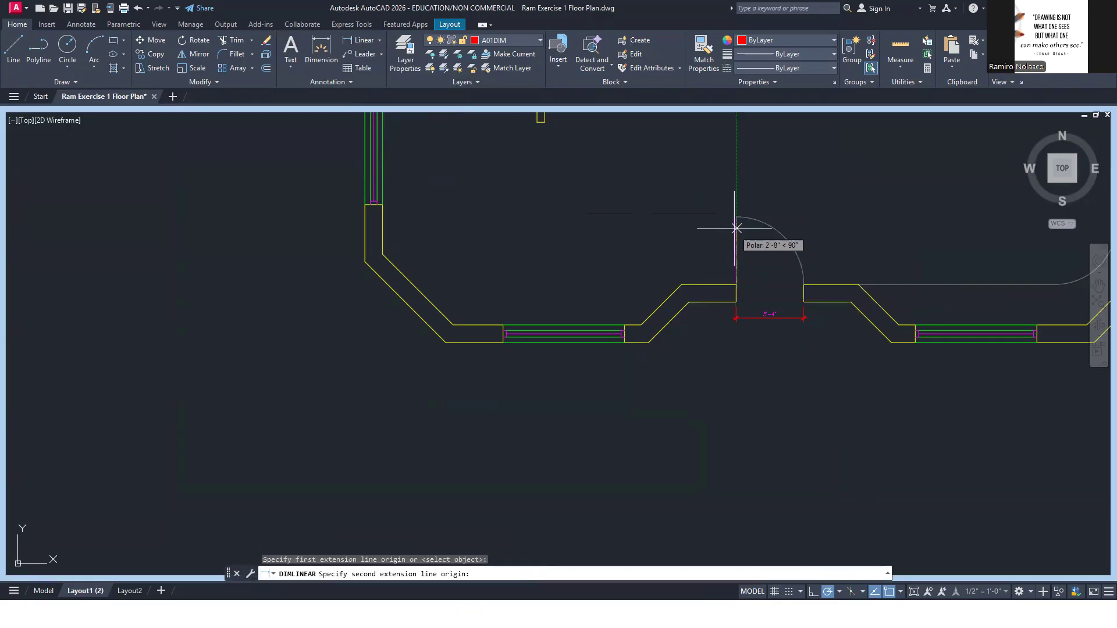
click(737, 217)
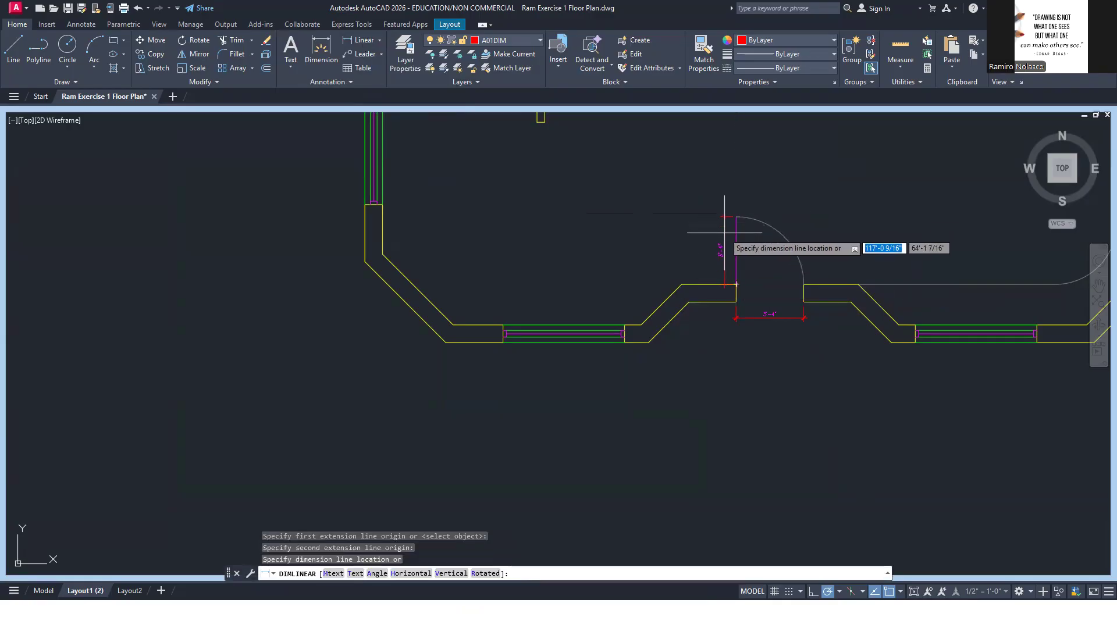
click(724, 233)
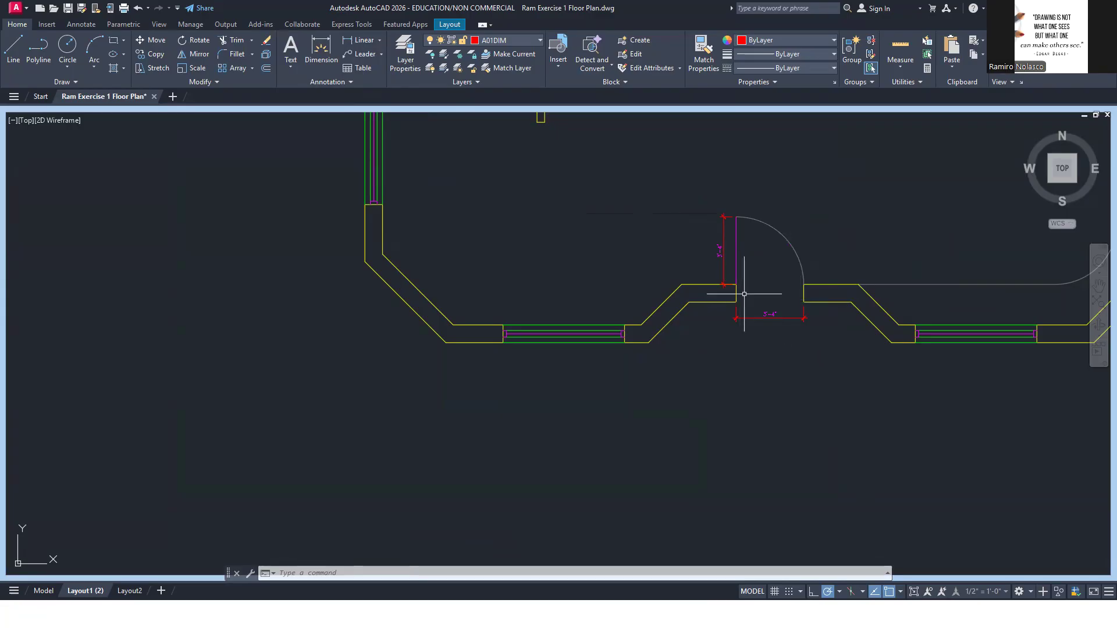
click(913, 593)
In the window detail viewport, add a horizontal linear dimension from the wall's inner corner to the near frame edge, placed below the frame's end
key(alt+Tab)
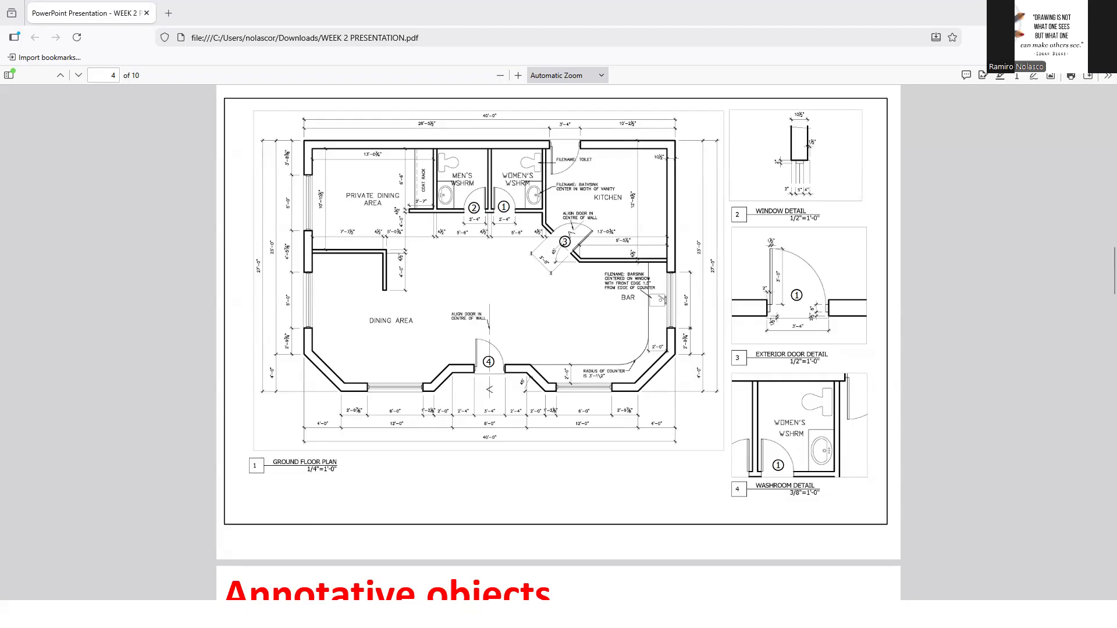
key(alt+Tab)
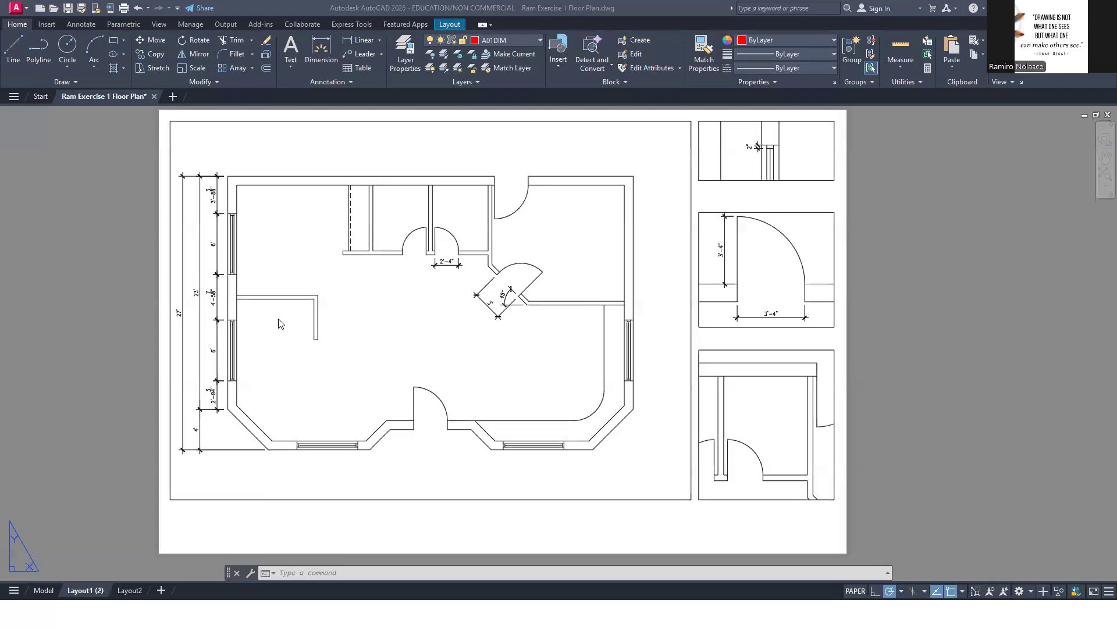
double_click(794, 166)
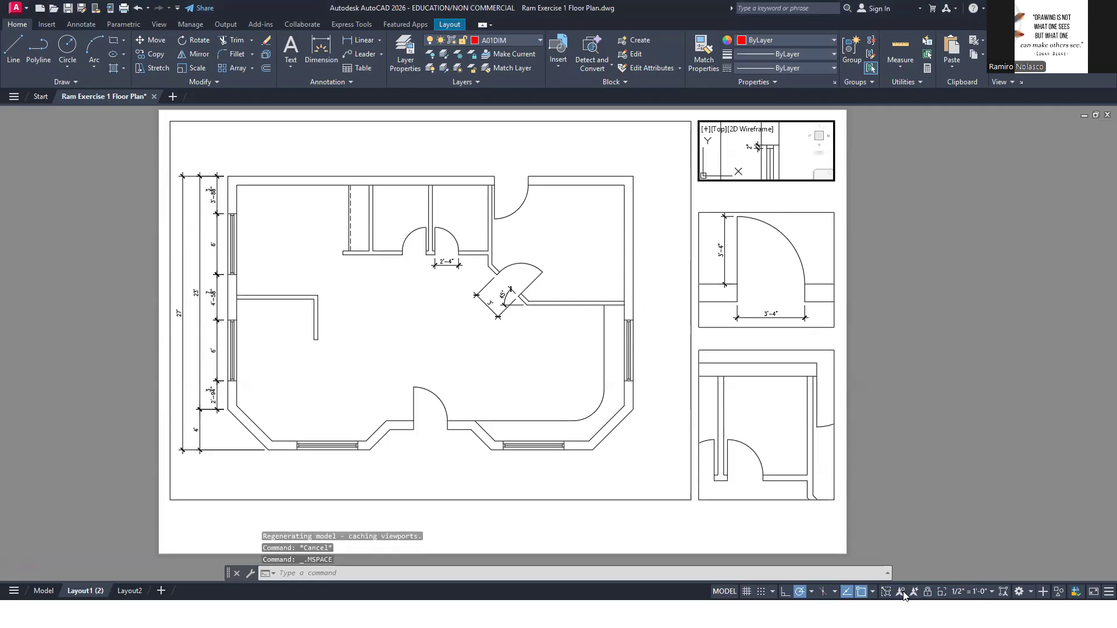
click(886, 592)
scroll(776, 278, up, 6)
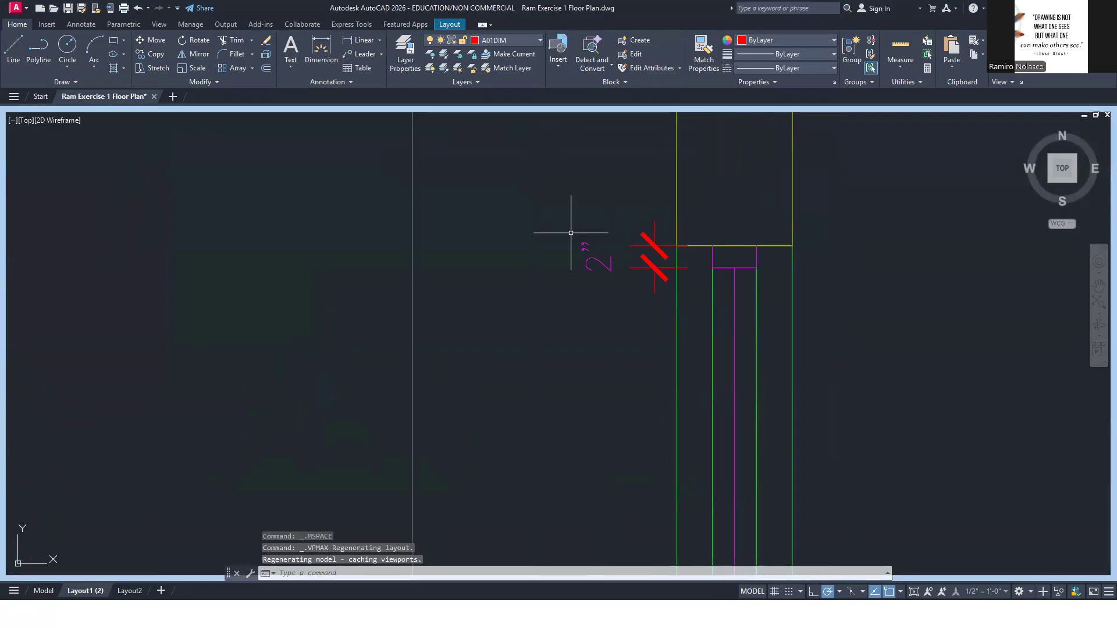
click(359, 40)
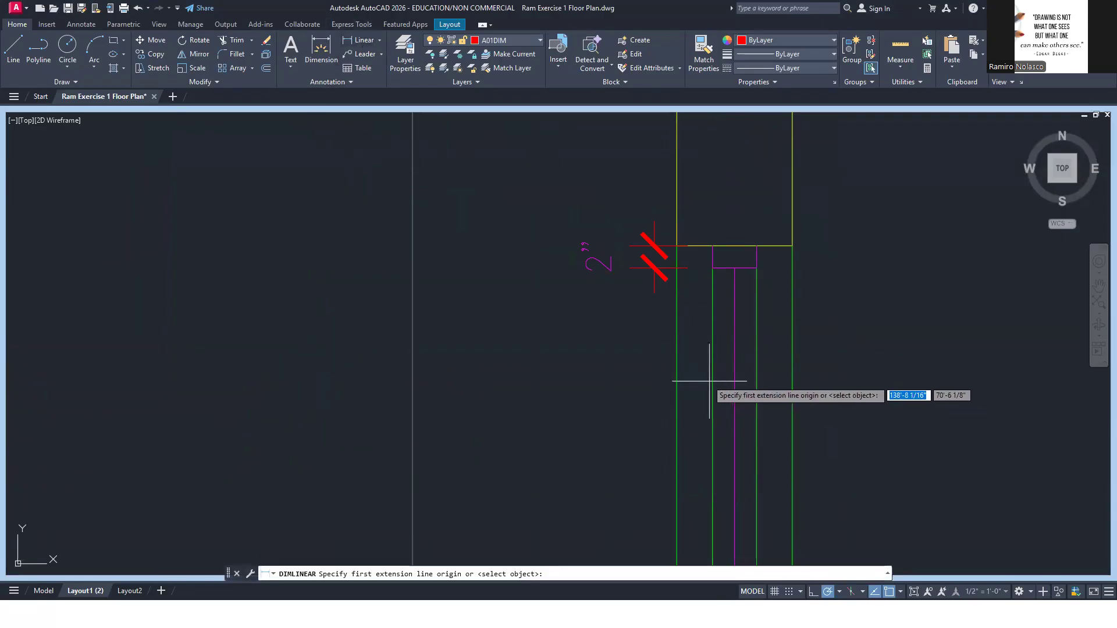
click(676, 246)
click(712, 268)
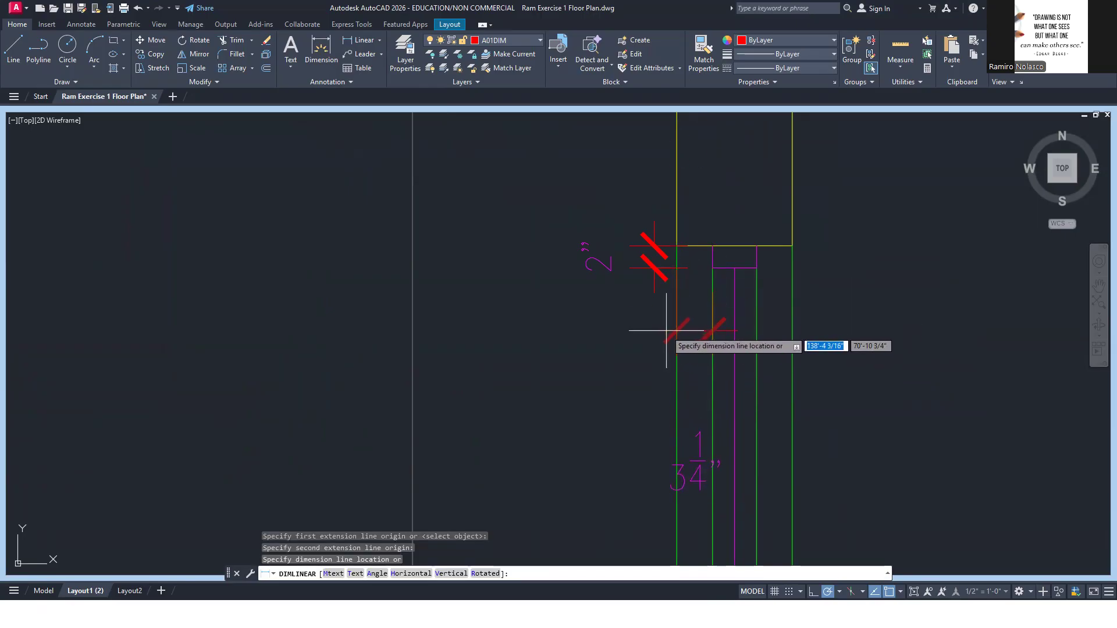
click(675, 330)
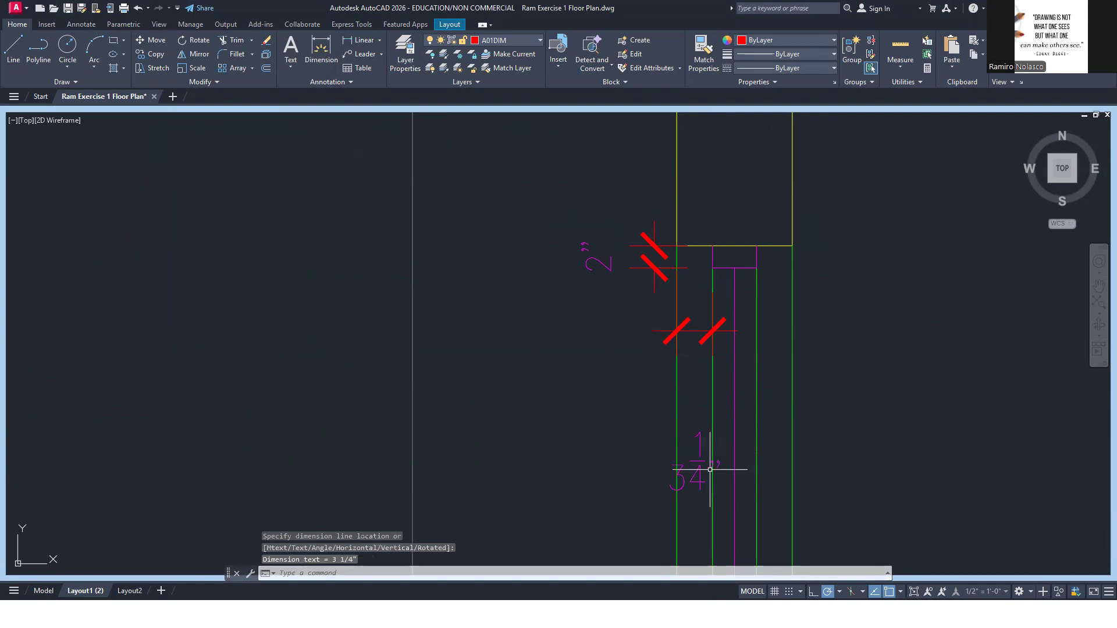
Continue that dimension across the window frame's width and on to the wall's outer corner
text(d)
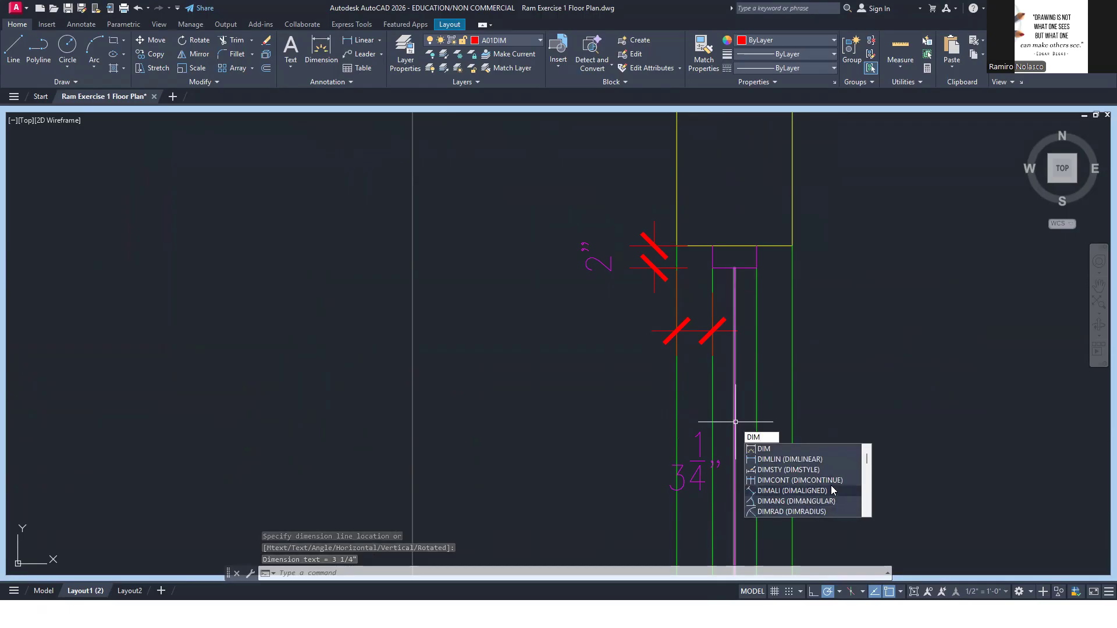
click(808, 480)
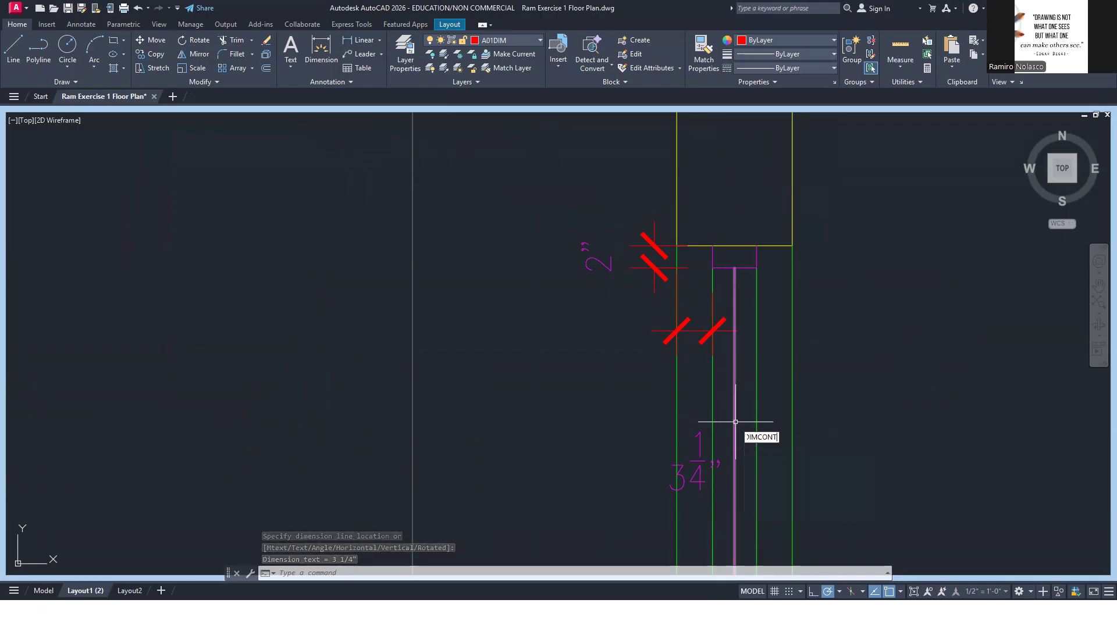
click(756, 268)
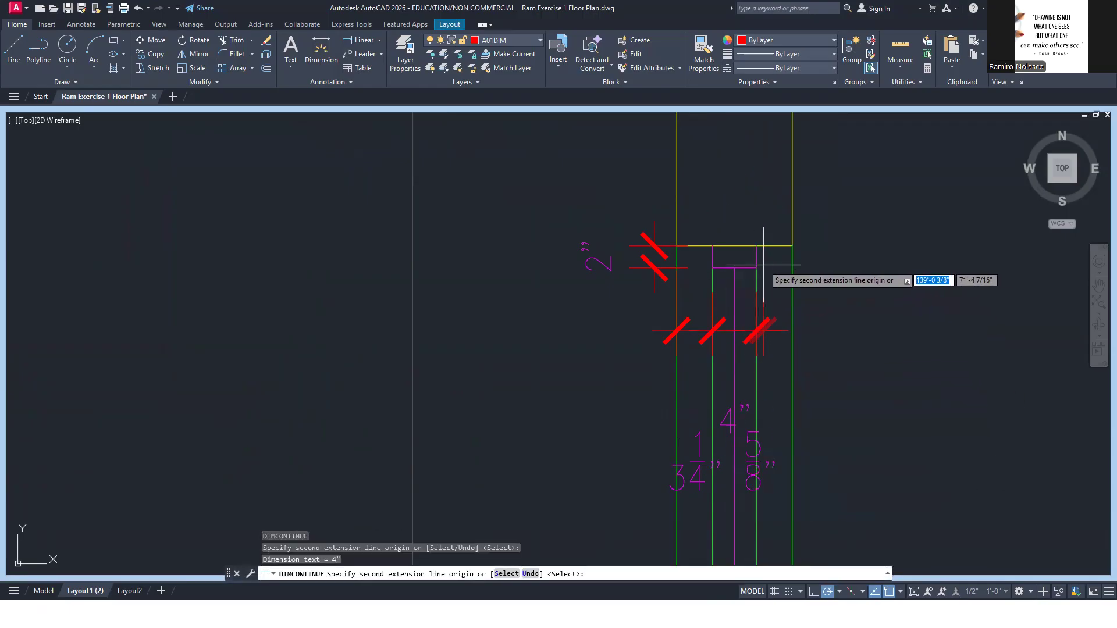
click(792, 246)
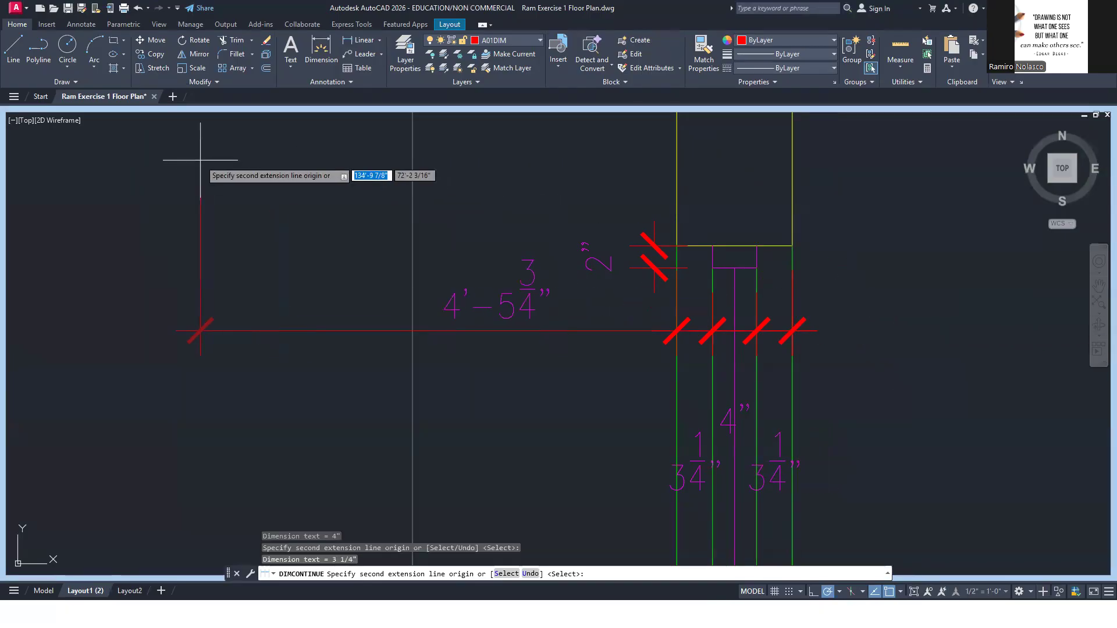
key(Escape)
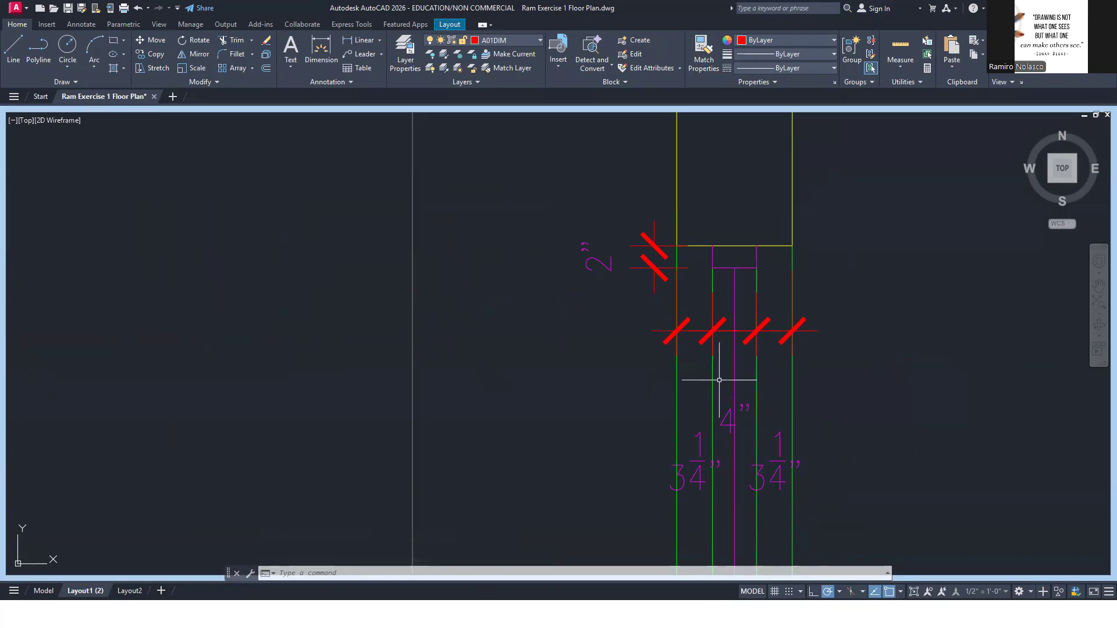
Move the two 3 1/4" dimension texts outside the window wall, one to each side of the dimension chain
click(699, 464)
click(694, 459)
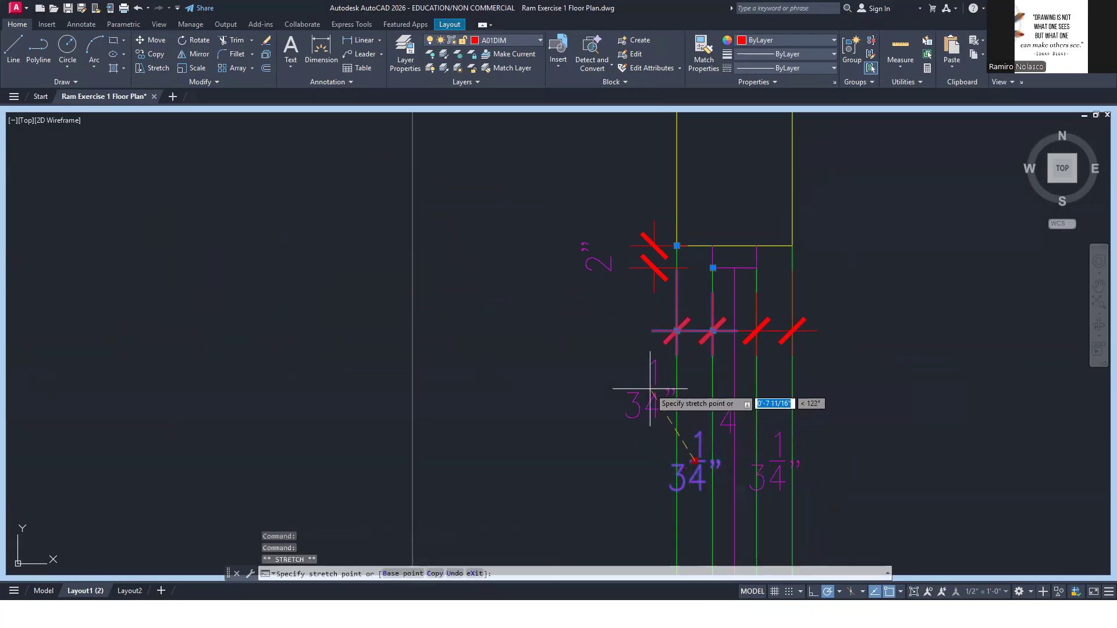
click(642, 360)
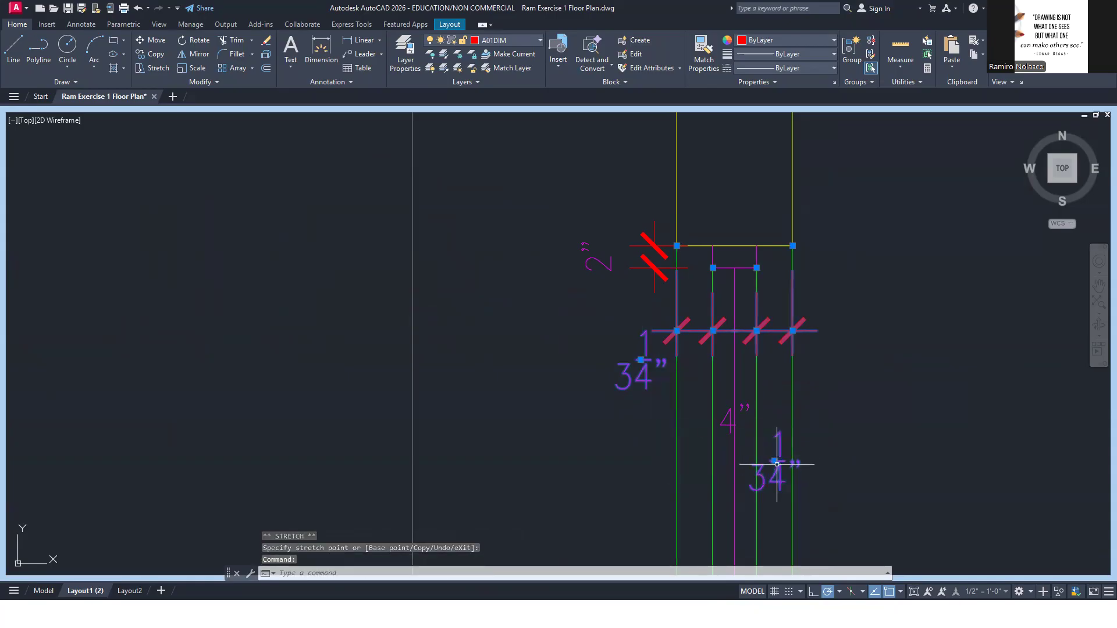
click(775, 462)
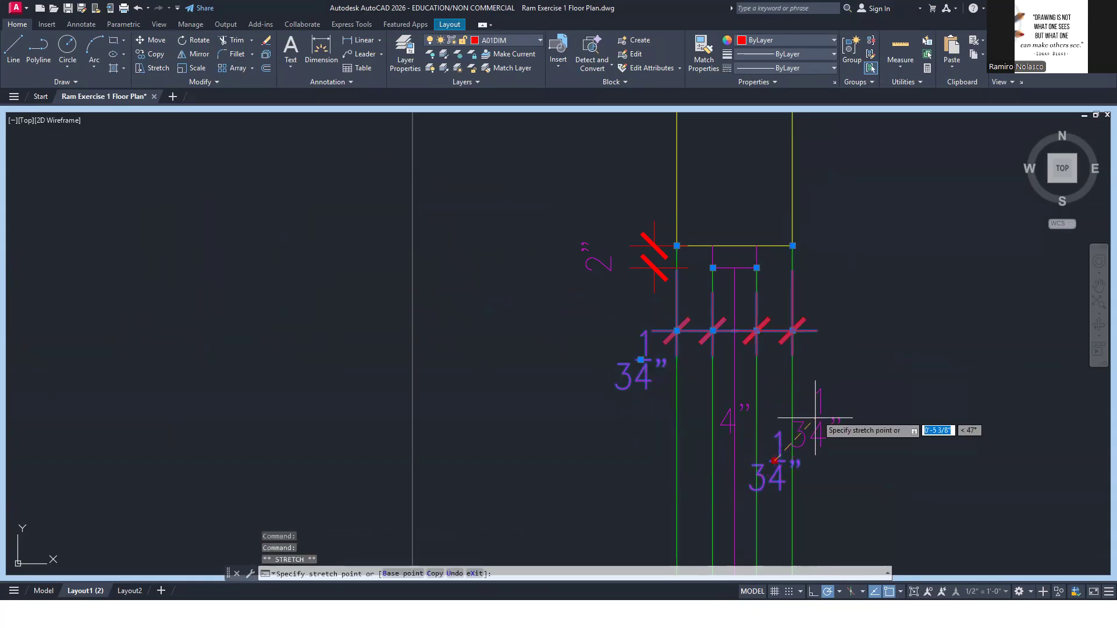
click(823, 348)
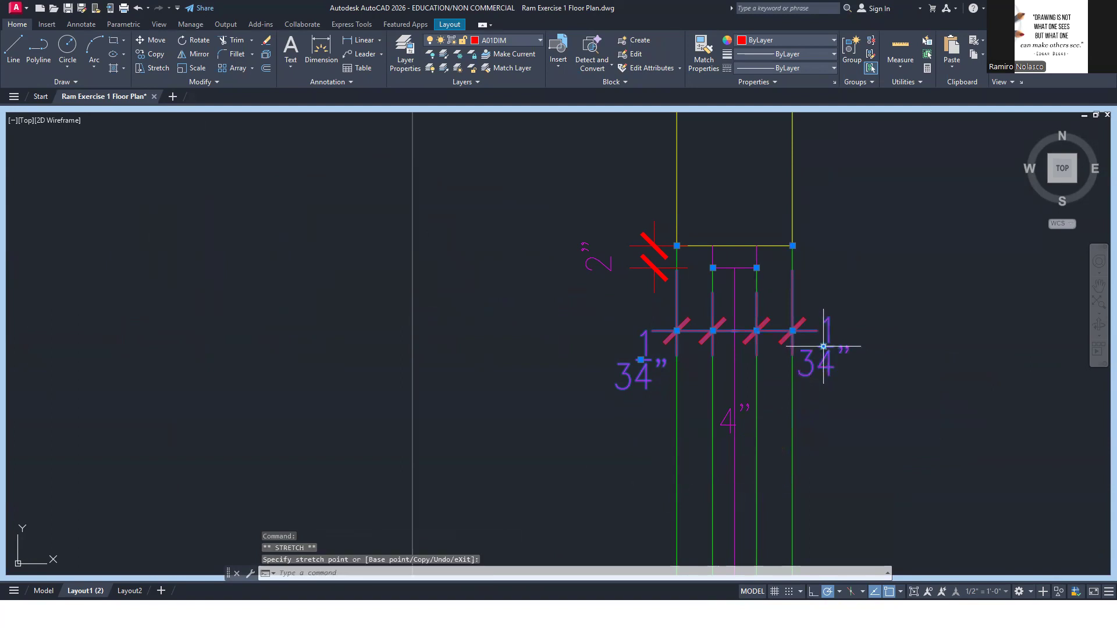
Move the frame width's dimension text just above its dimension line, between the two frame edges
click(727, 420)
click(720, 426)
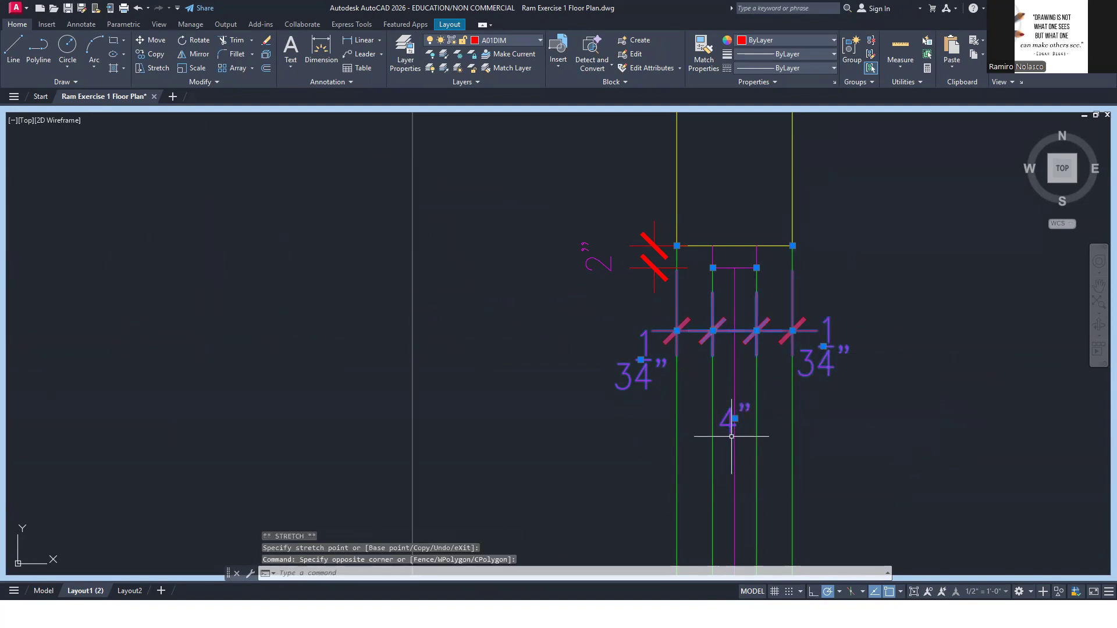
click(735, 419)
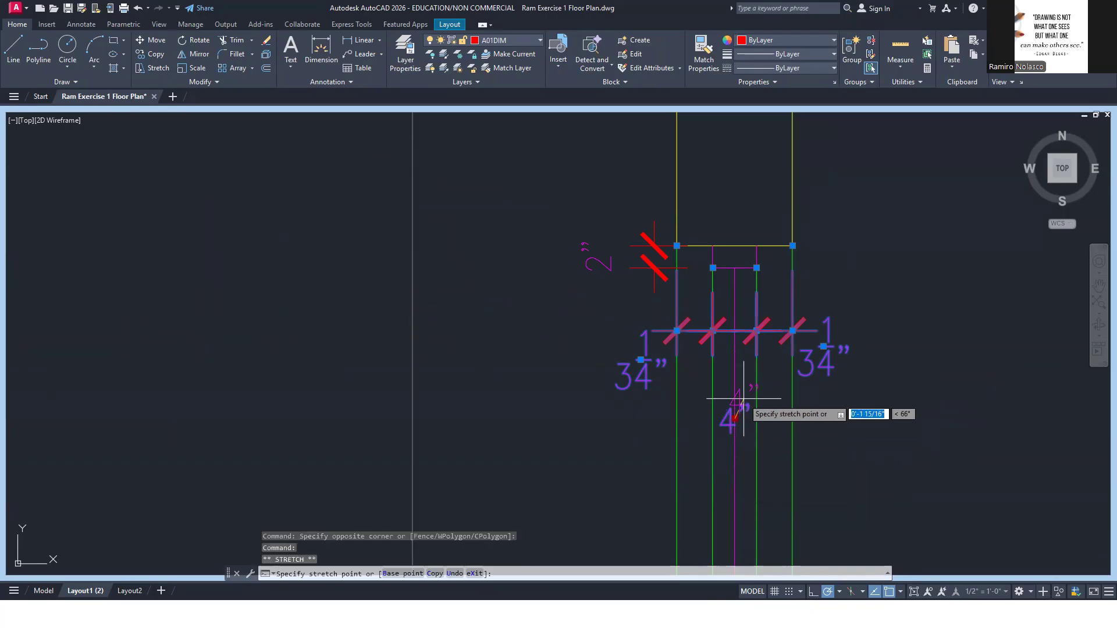
scroll(727, 298, up, 6)
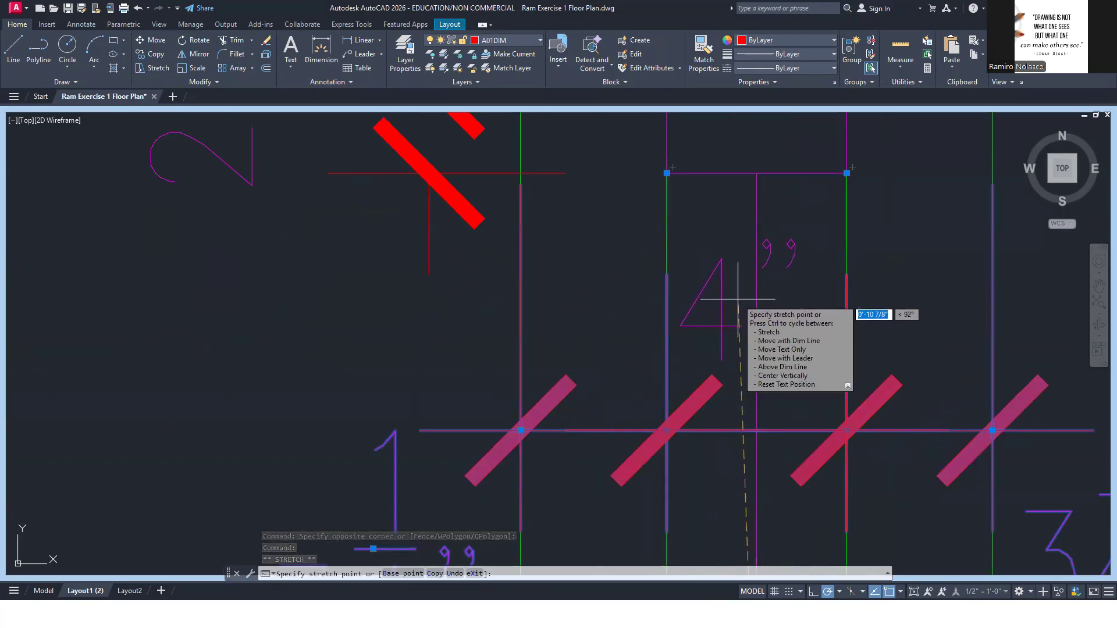
click(741, 299)
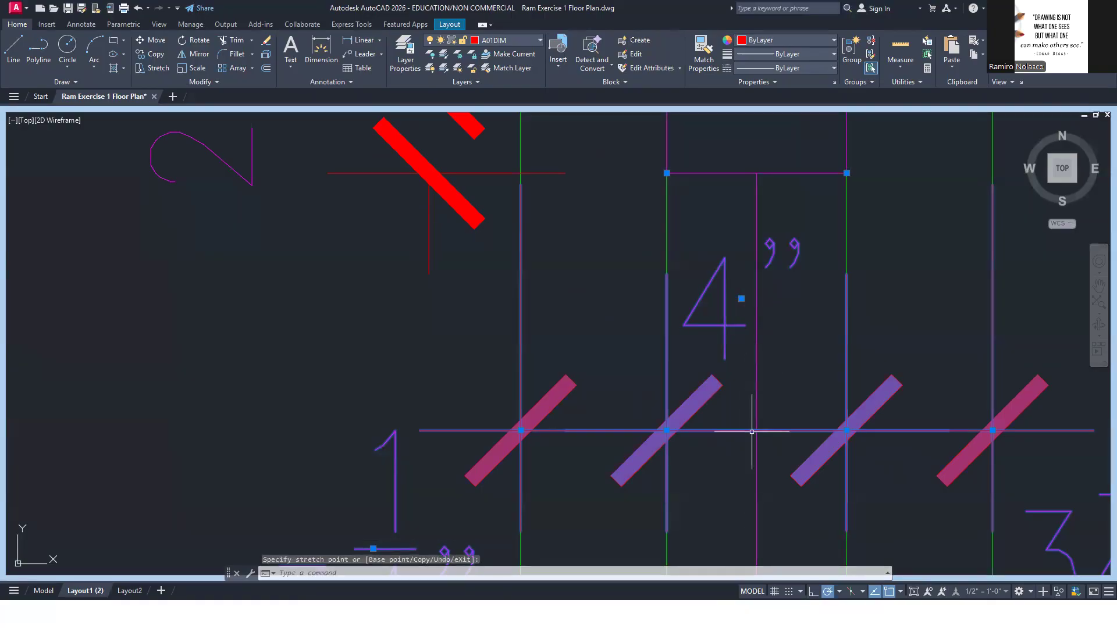
scroll(751, 432, down, 5)
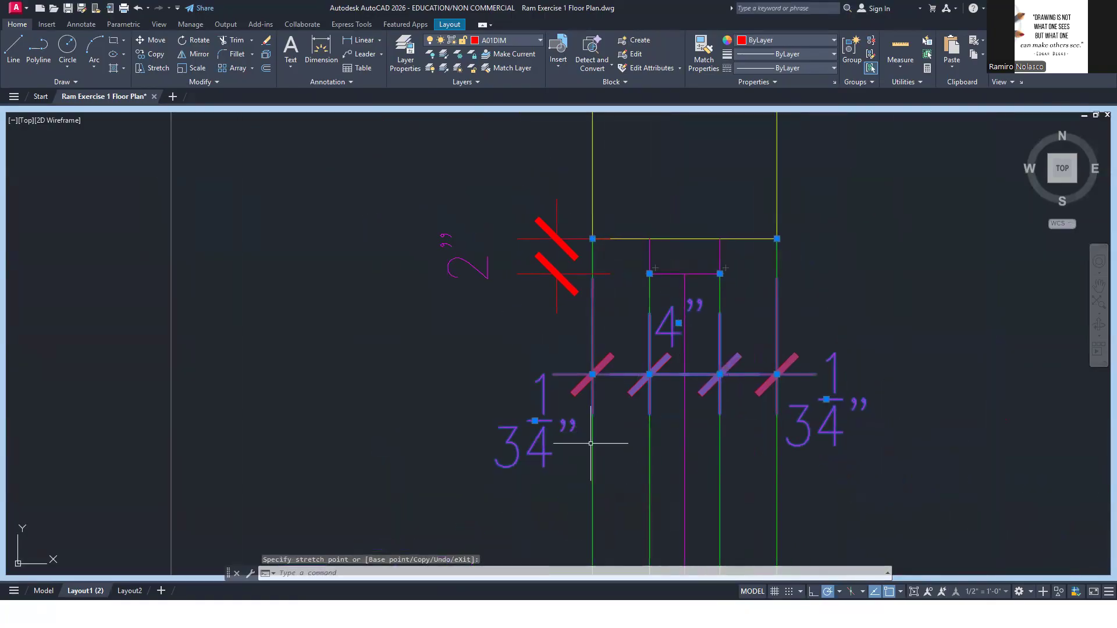
key(Escape)
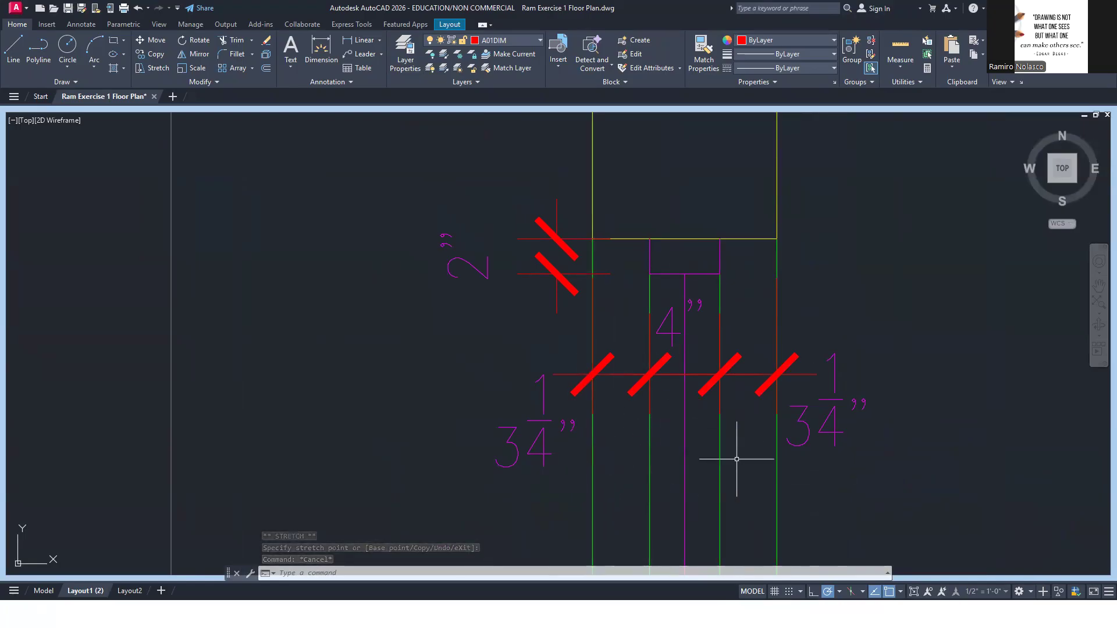
Add a linear dimension for the full wall thickness, placed above the wall's end at the window, and minimize the viewport
scroll(733, 457, down, 2)
scroll(723, 462, down, 2)
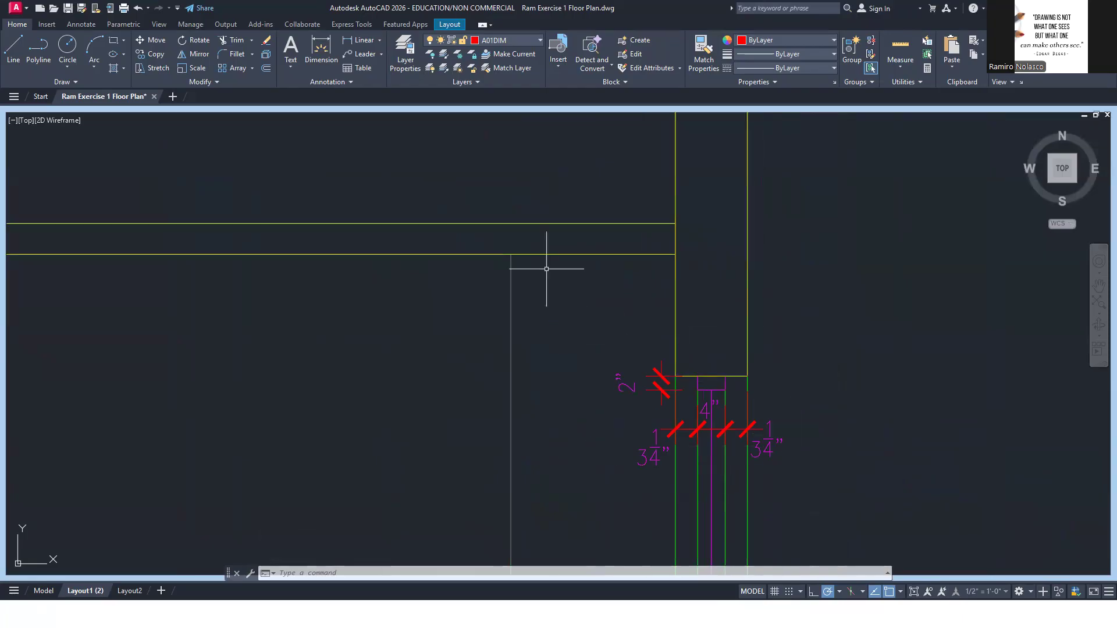
click(360, 40)
click(676, 376)
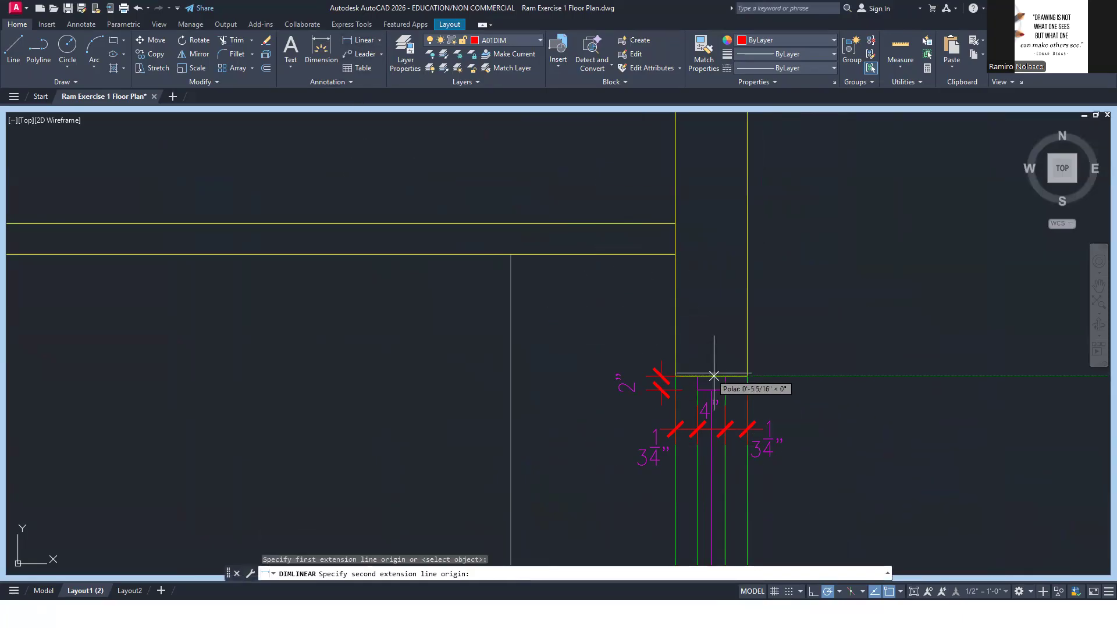
click(746, 376)
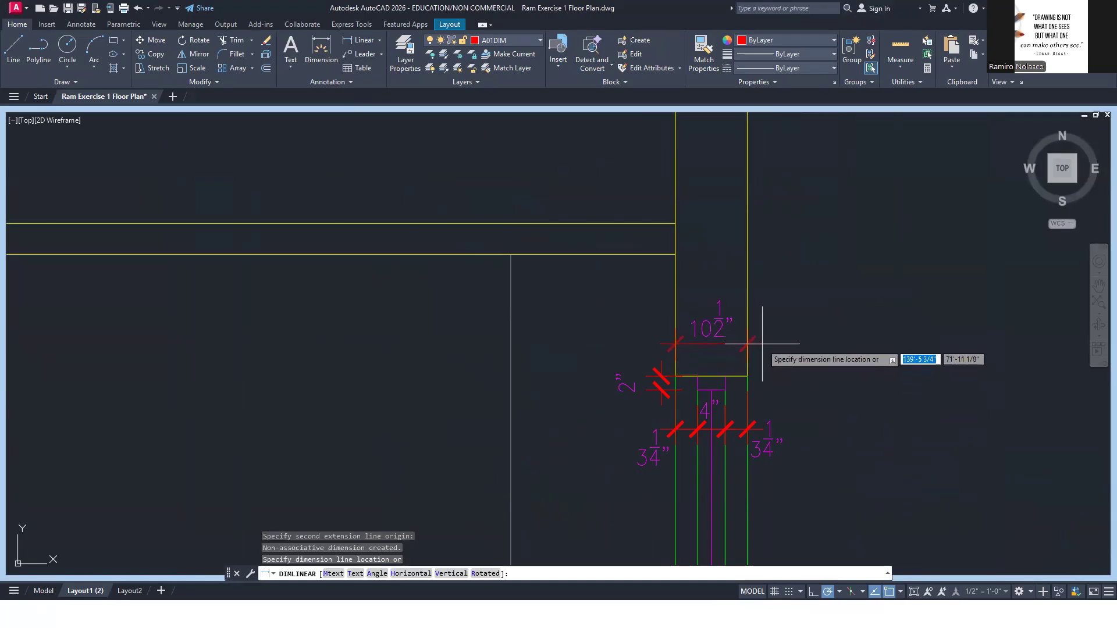
click(766, 344)
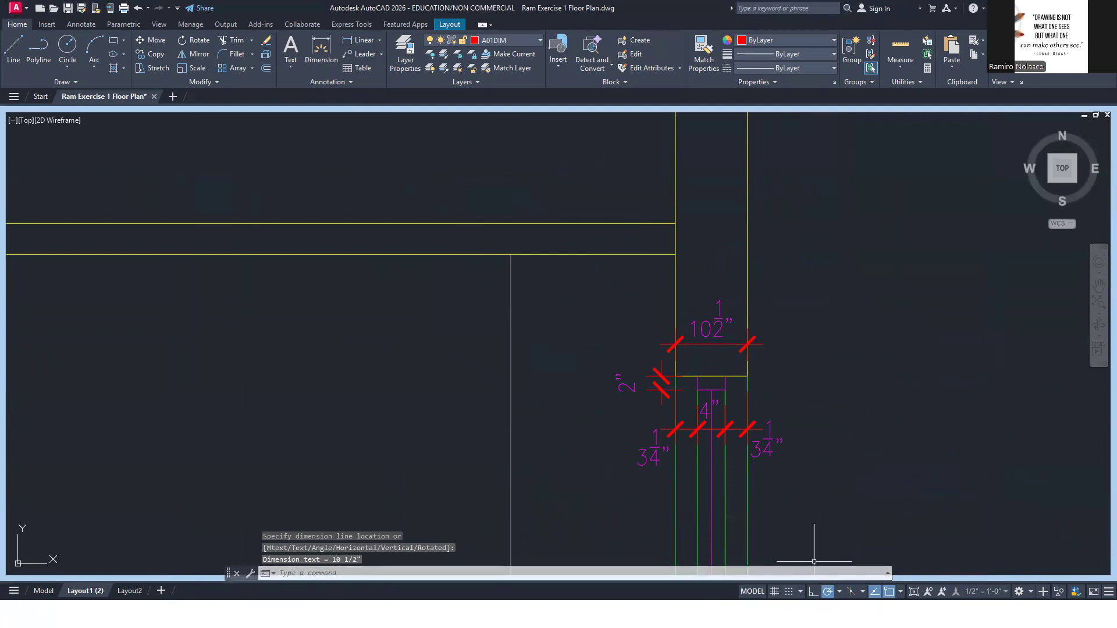
click(913, 592)
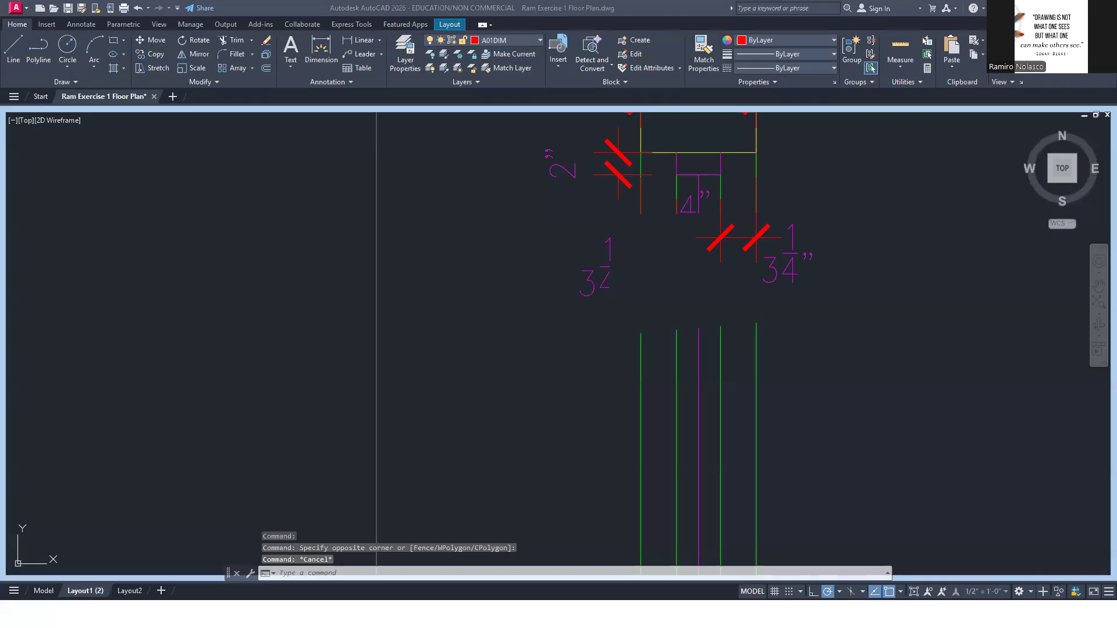
click(675, 293)
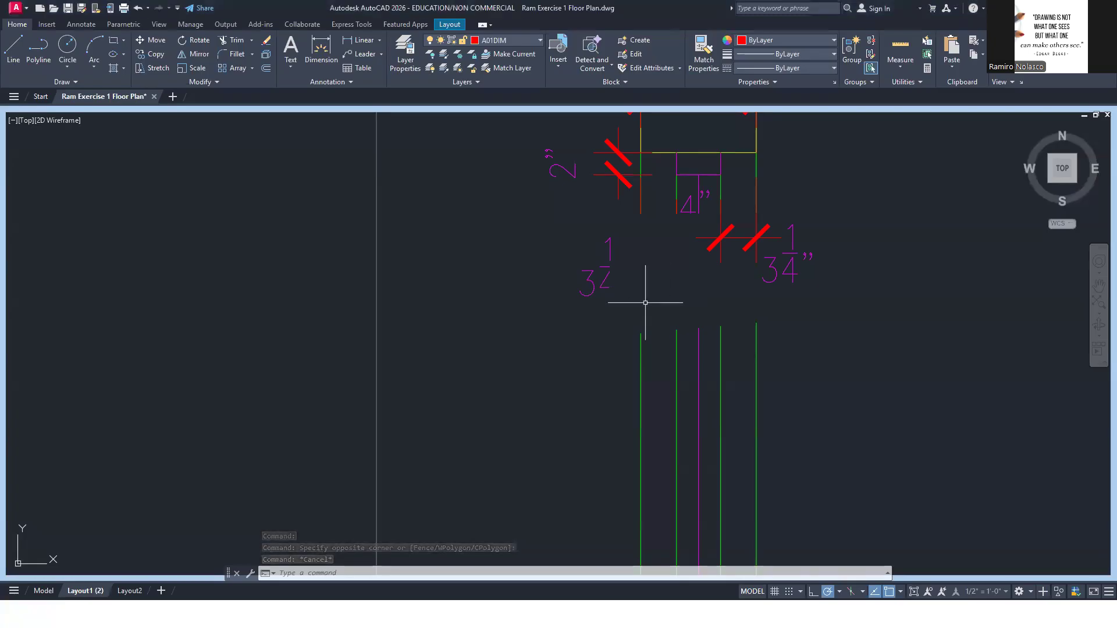
Erase the skewed wipeout covering the wall and dimension chain below the window frame
click(614, 335)
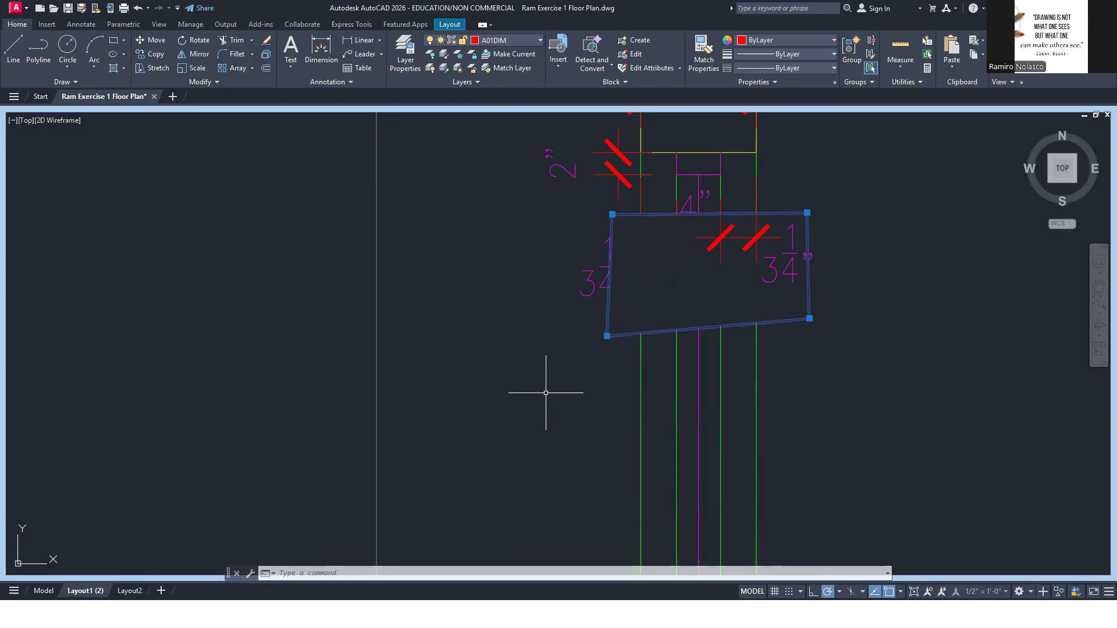
key(Delete)
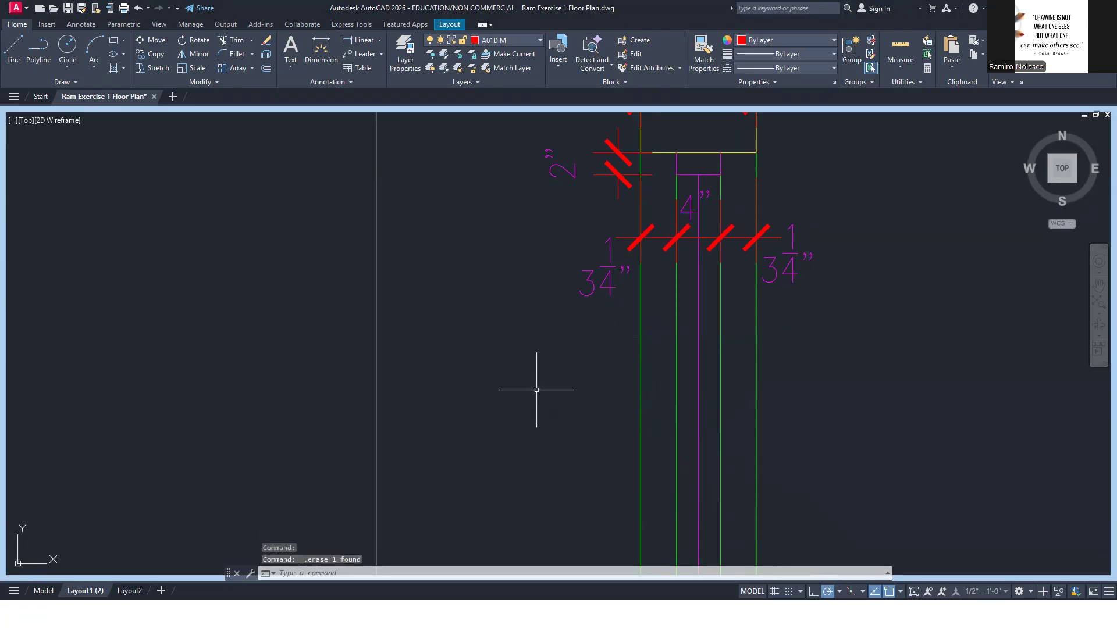
text(WIP)
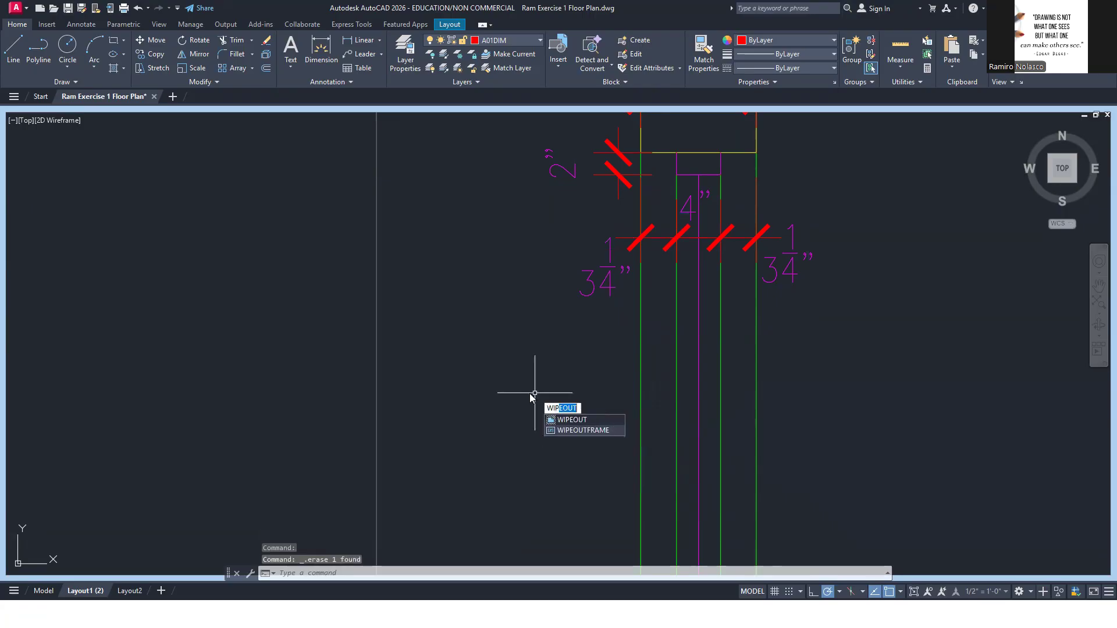
click(593, 430)
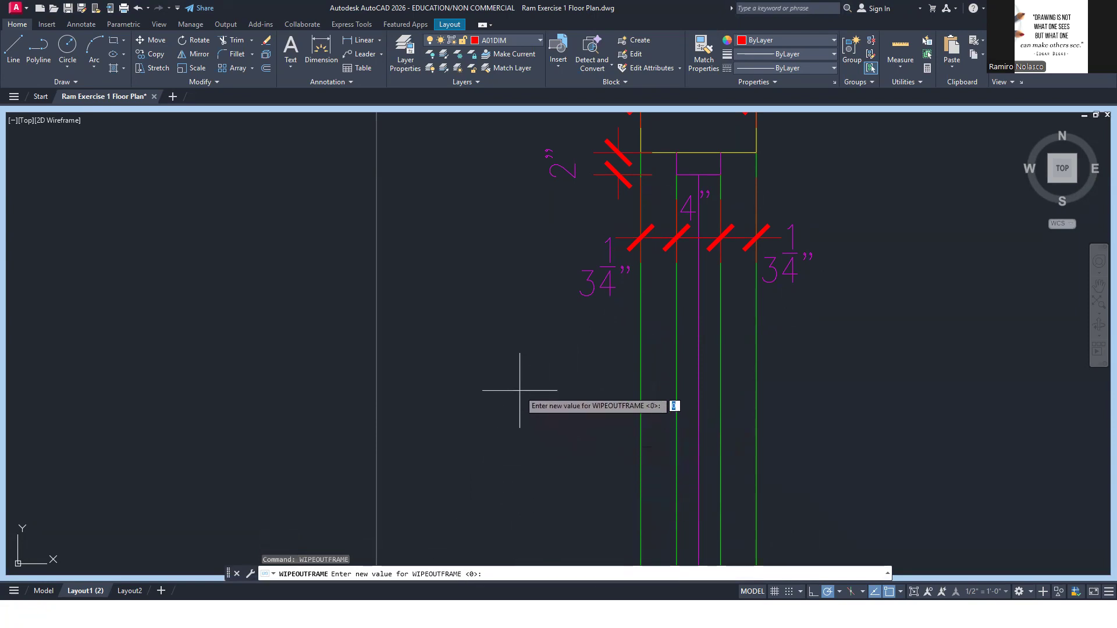
key(Return)
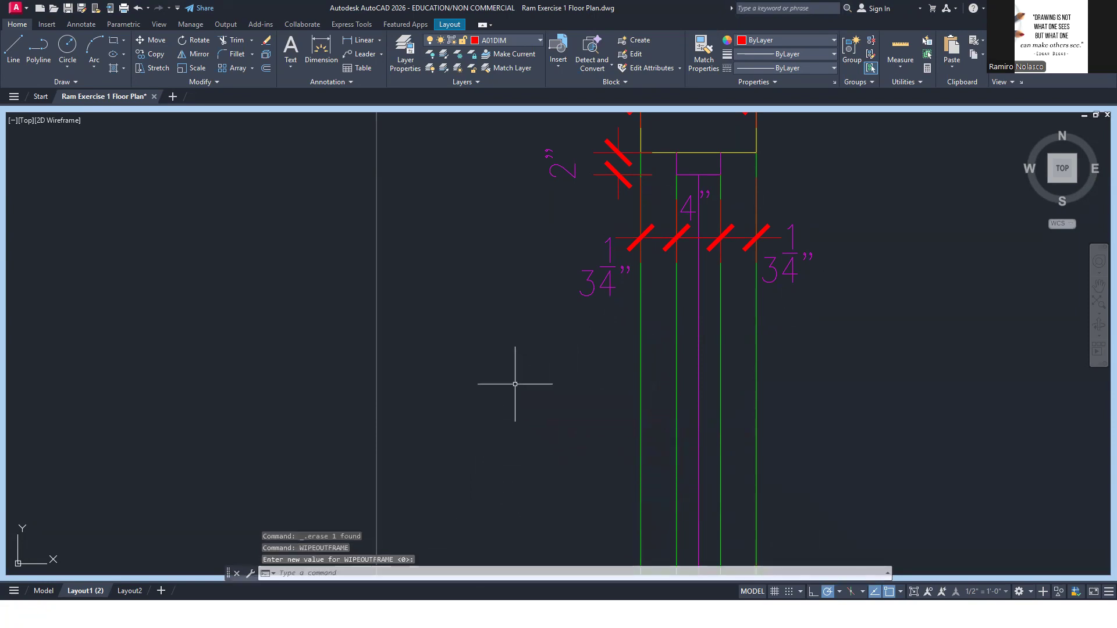
key(Return)
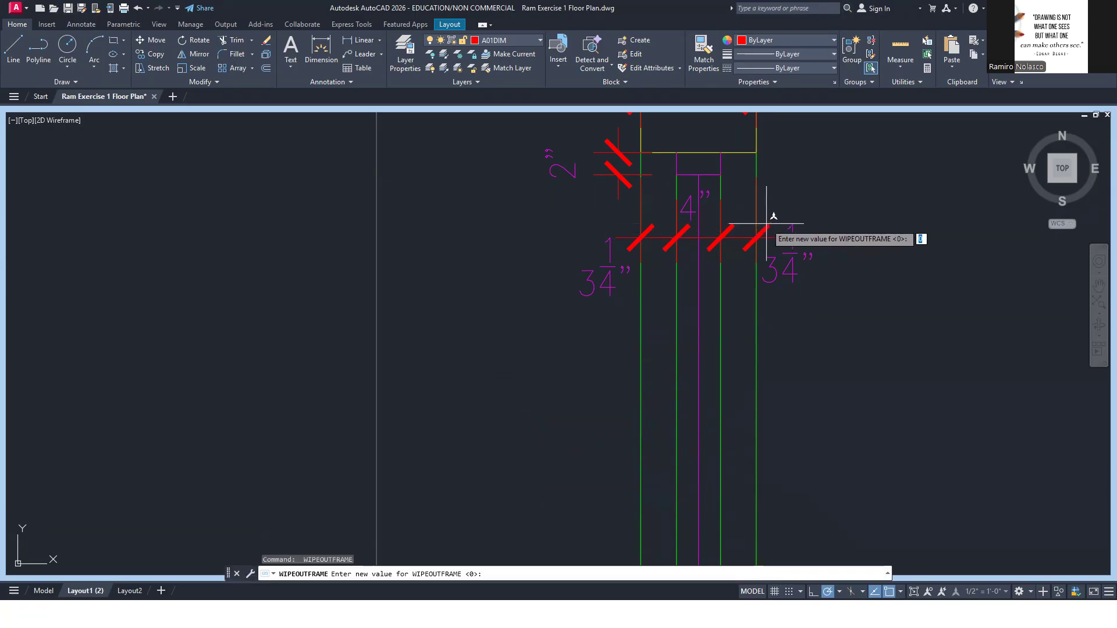
key(Escape)
key(Escape)
Draw a four-point, roughly rectangular wipeout across the wall and dimension chain just below the window frame
text(WIP)
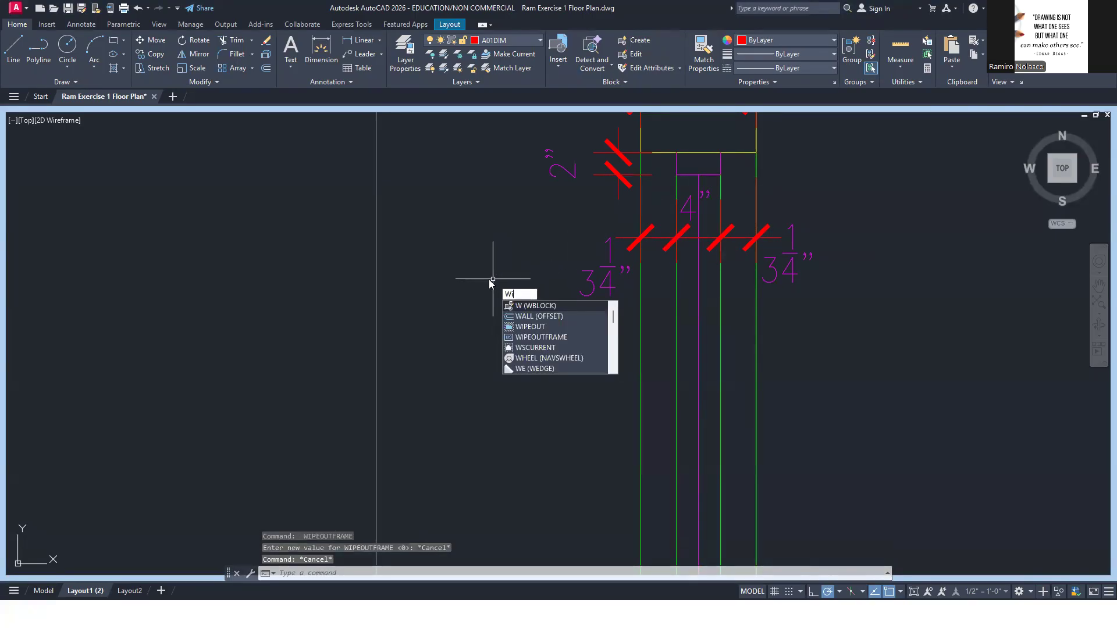
key(Return)
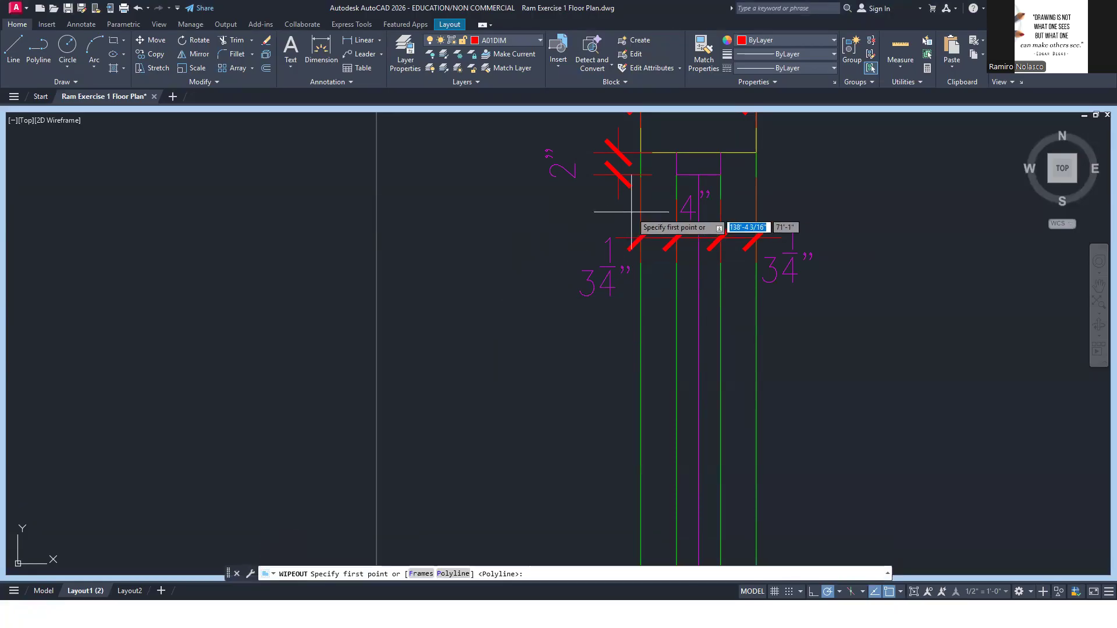
click(614, 220)
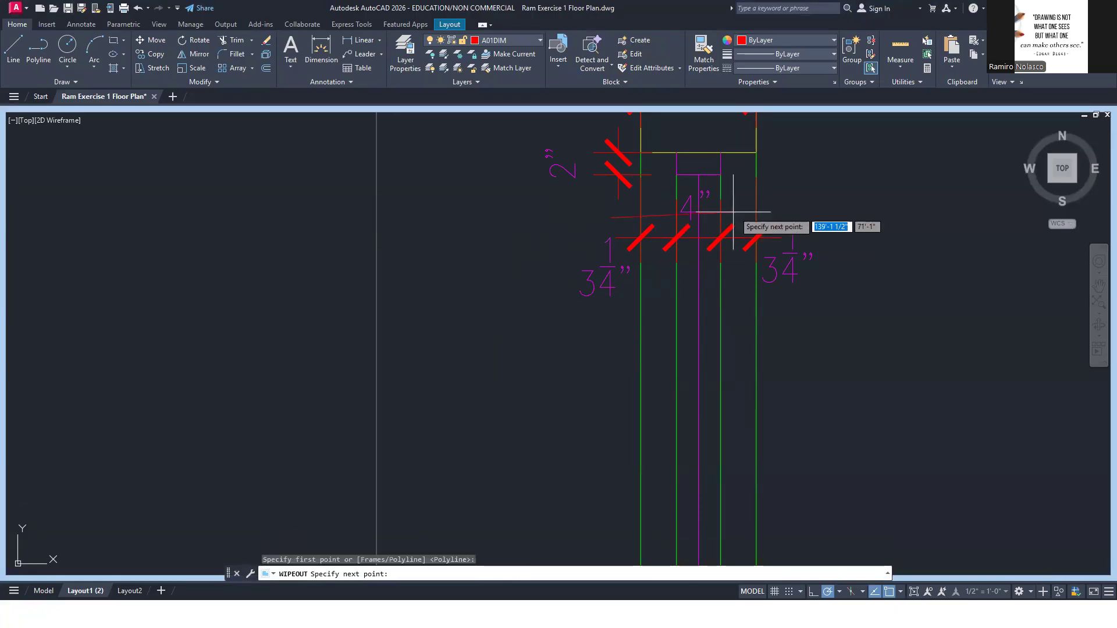
click(807, 218)
click(807, 328)
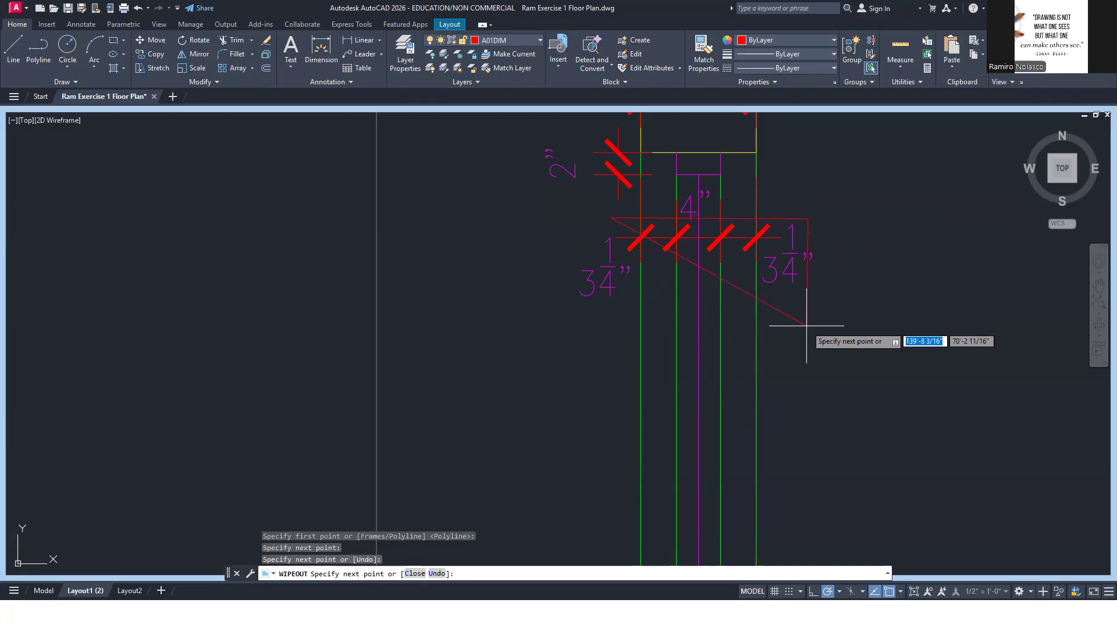
click(613, 323)
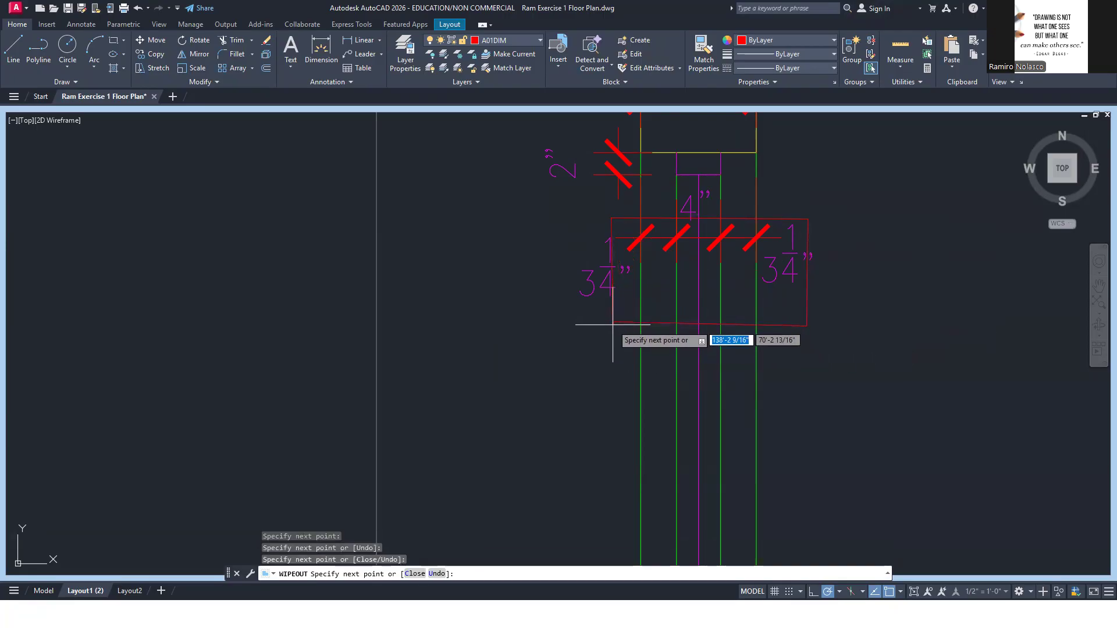
key(Return)
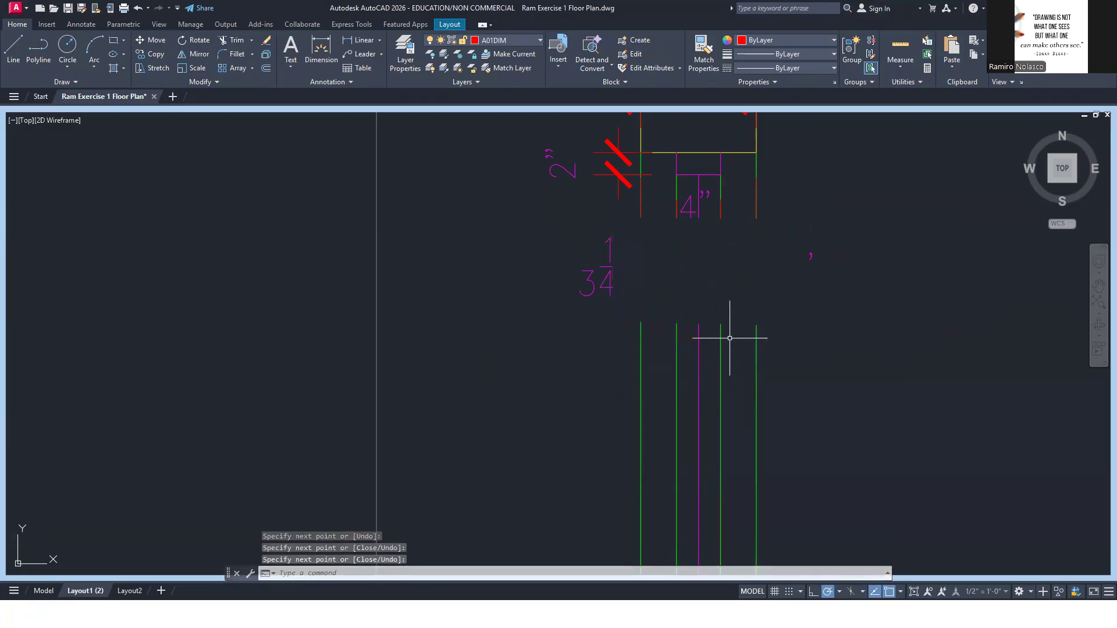
Bring the two 3 1/4" dimensions and the 4" dimension in front of the wipeout
click(809, 252)
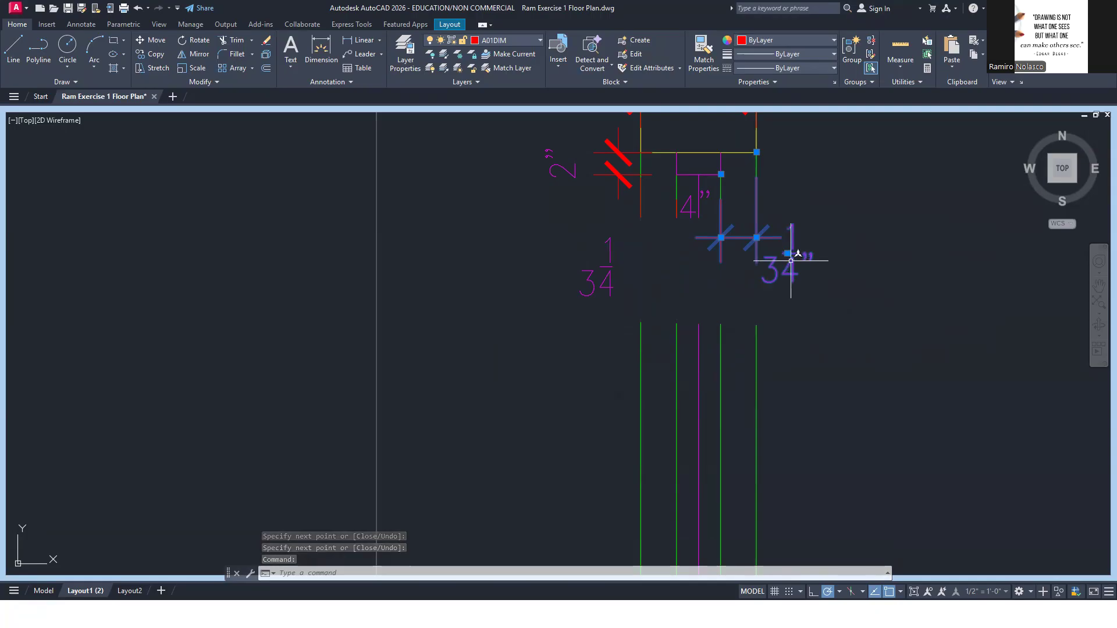
click(606, 267)
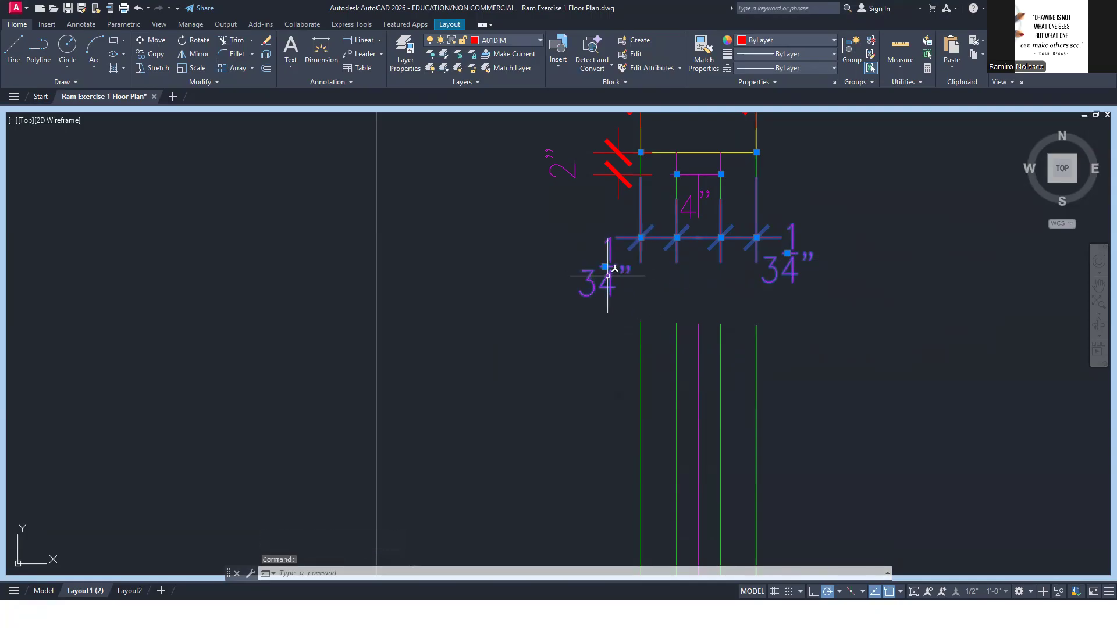
click(693, 205)
right_click(692, 209)
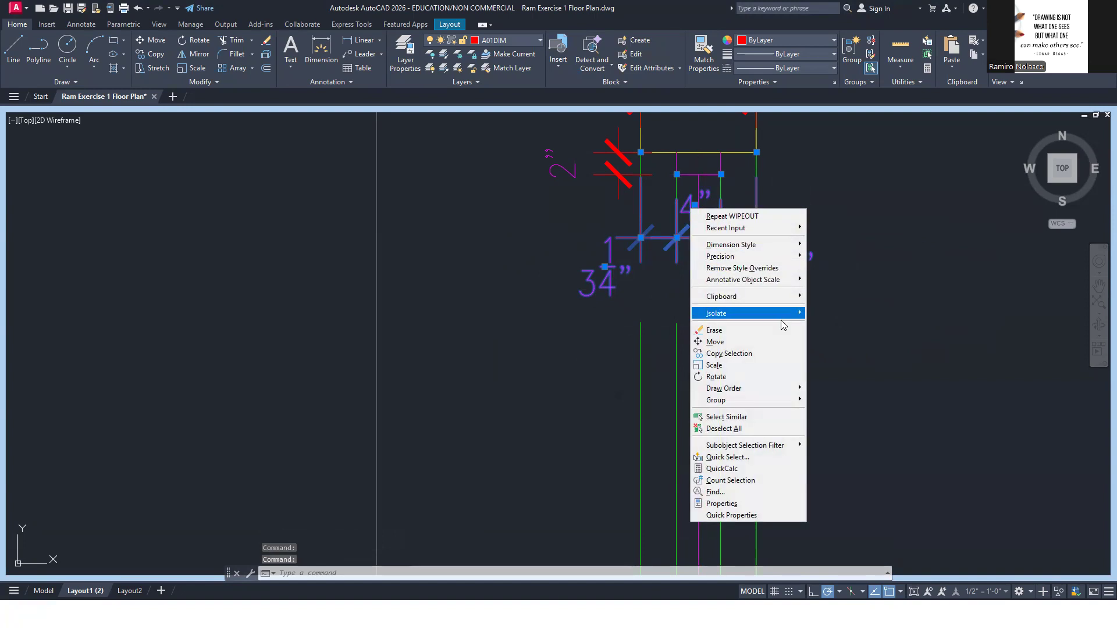
mouse_move(783, 390)
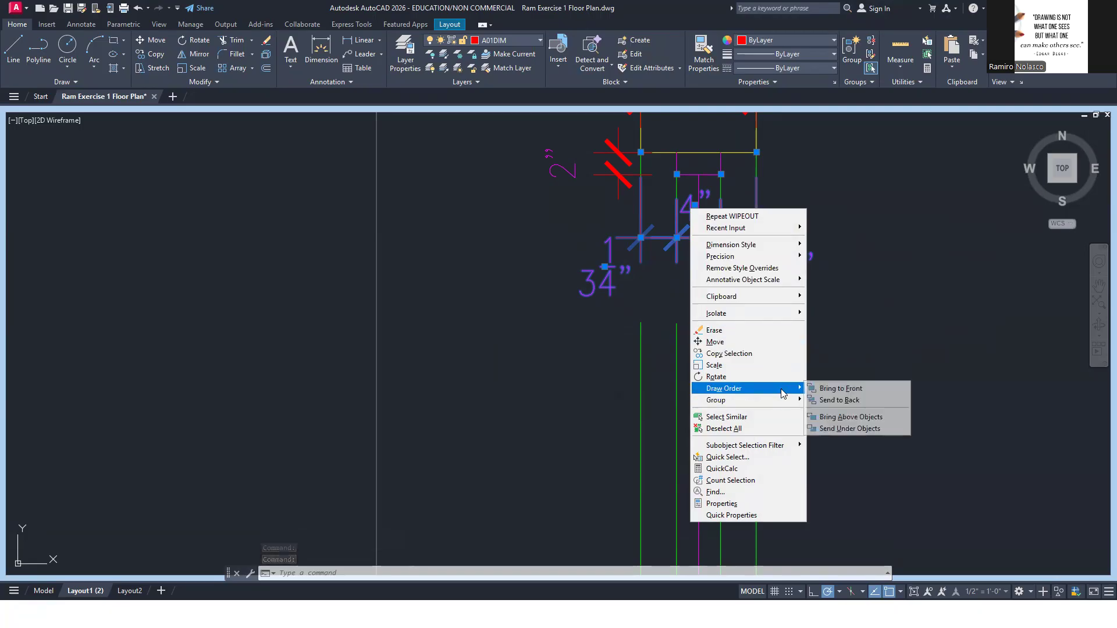
click(841, 388)
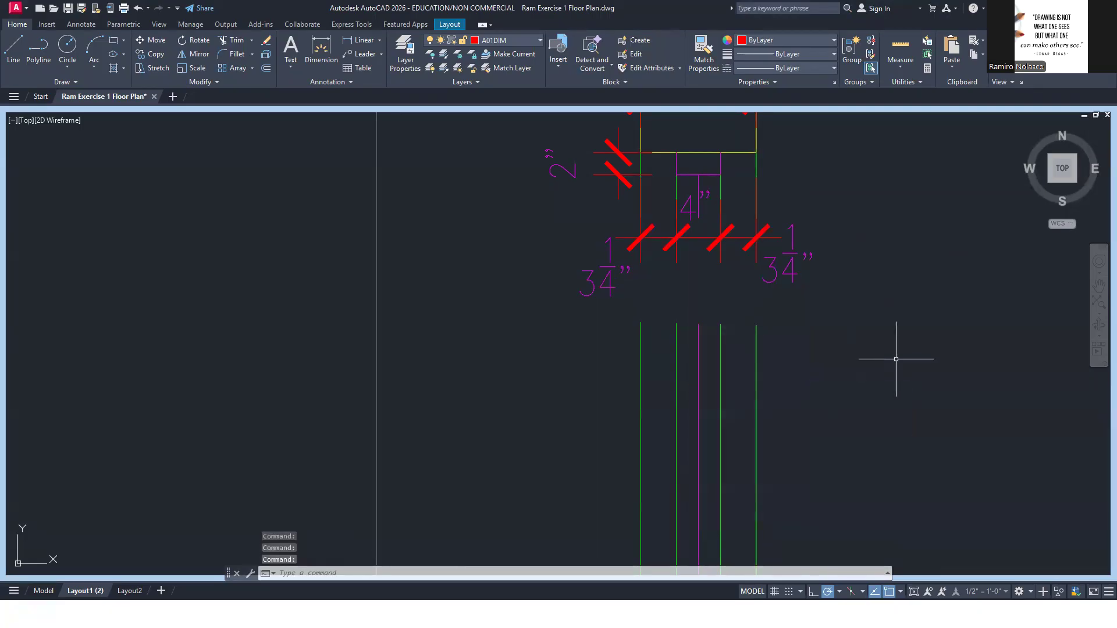
click(927, 376)
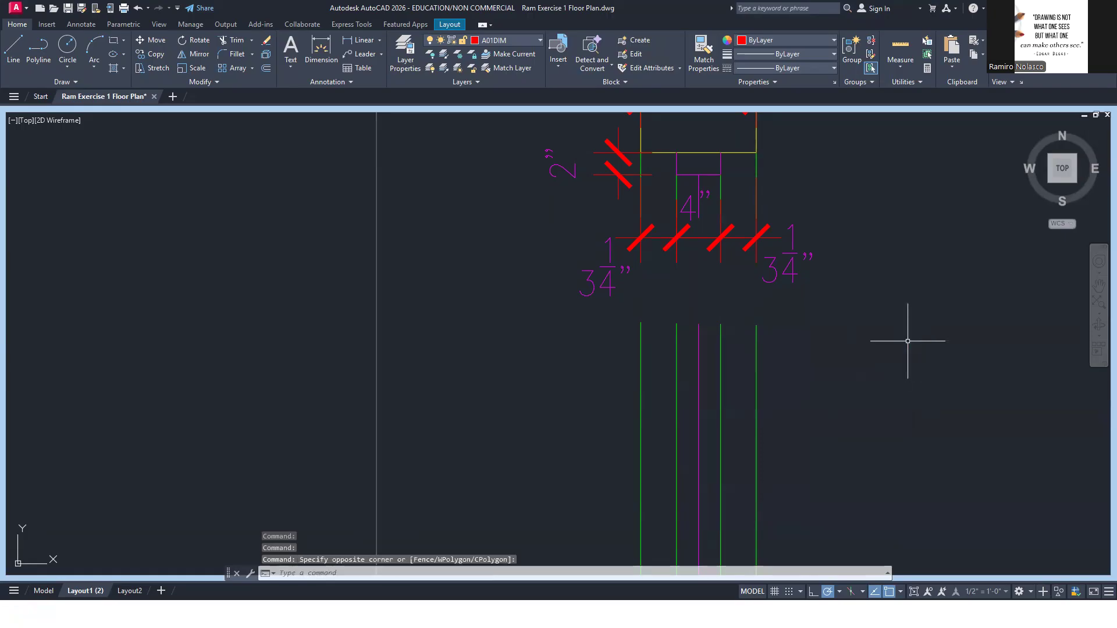
Move the dimension lines of the 3 1/4", 4" and 3 1/4" chain down to one common level inside the wipeout gap
click(792, 271)
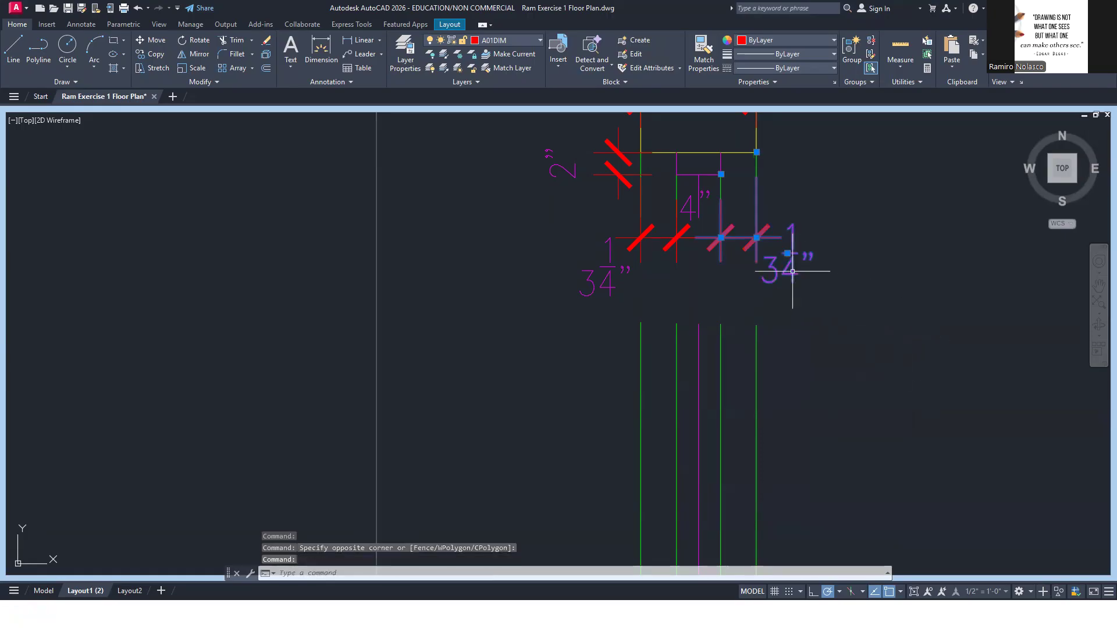
click(756, 238)
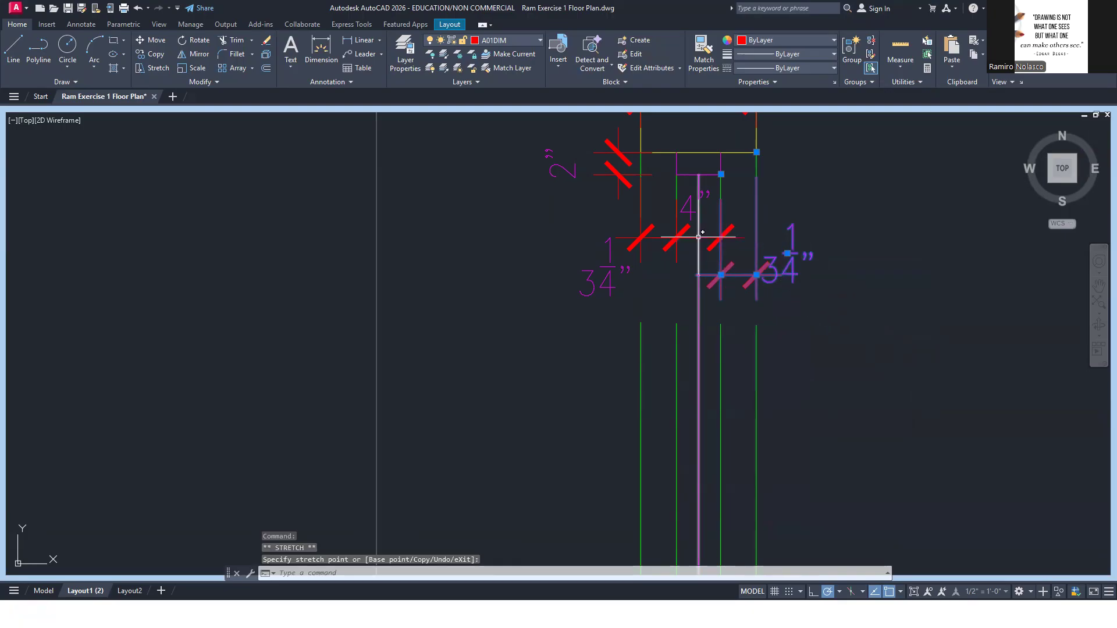
click(693, 210)
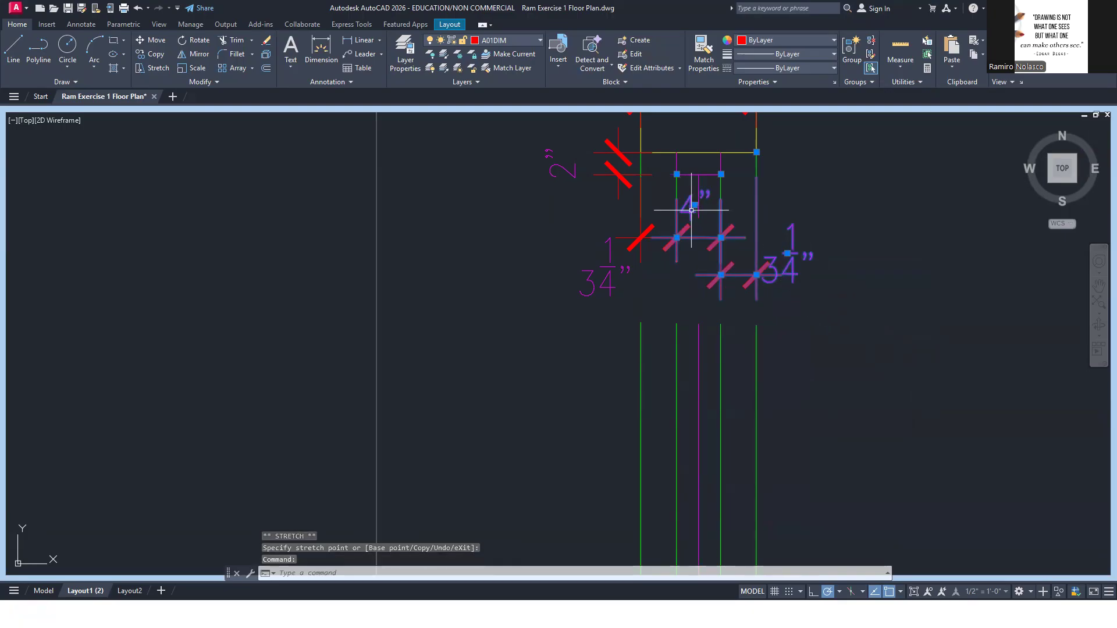
click(677, 238)
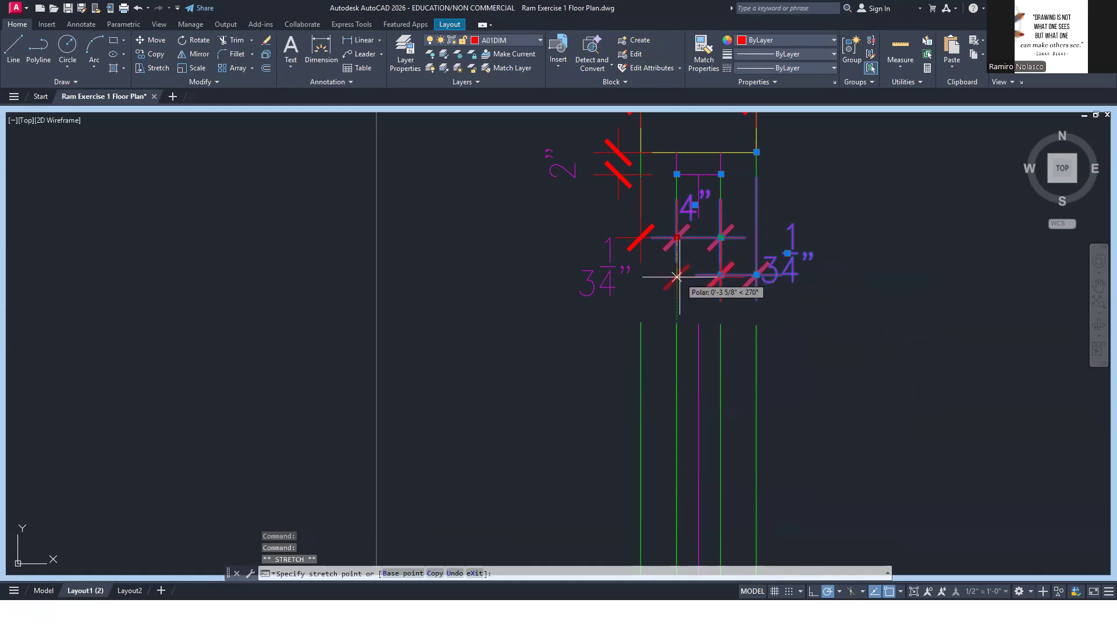
click(676, 274)
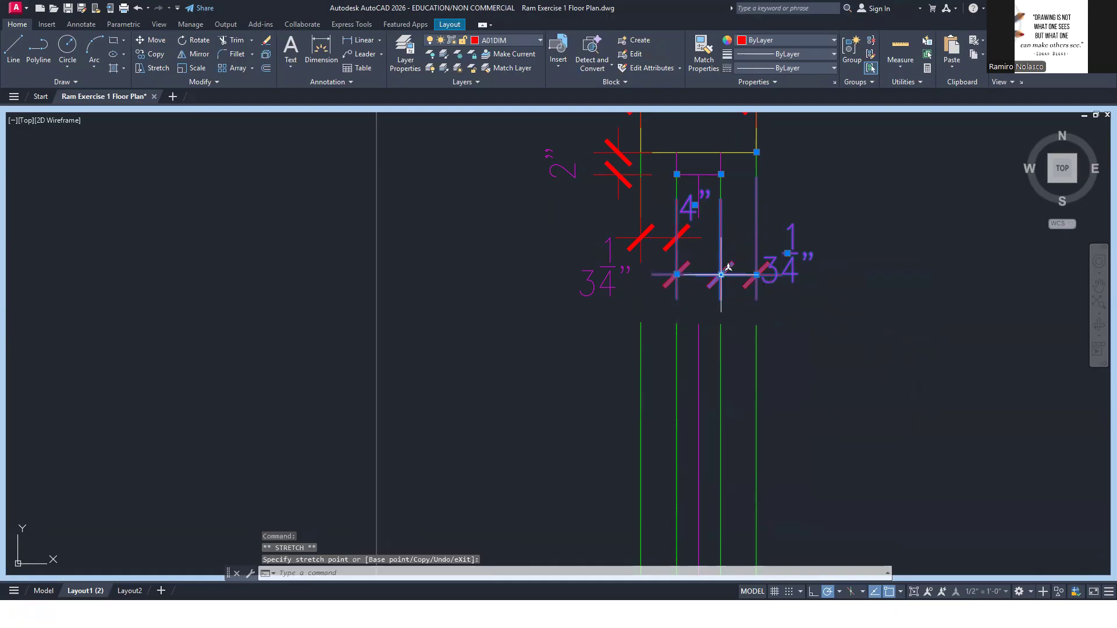
click(720, 274)
click(721, 274)
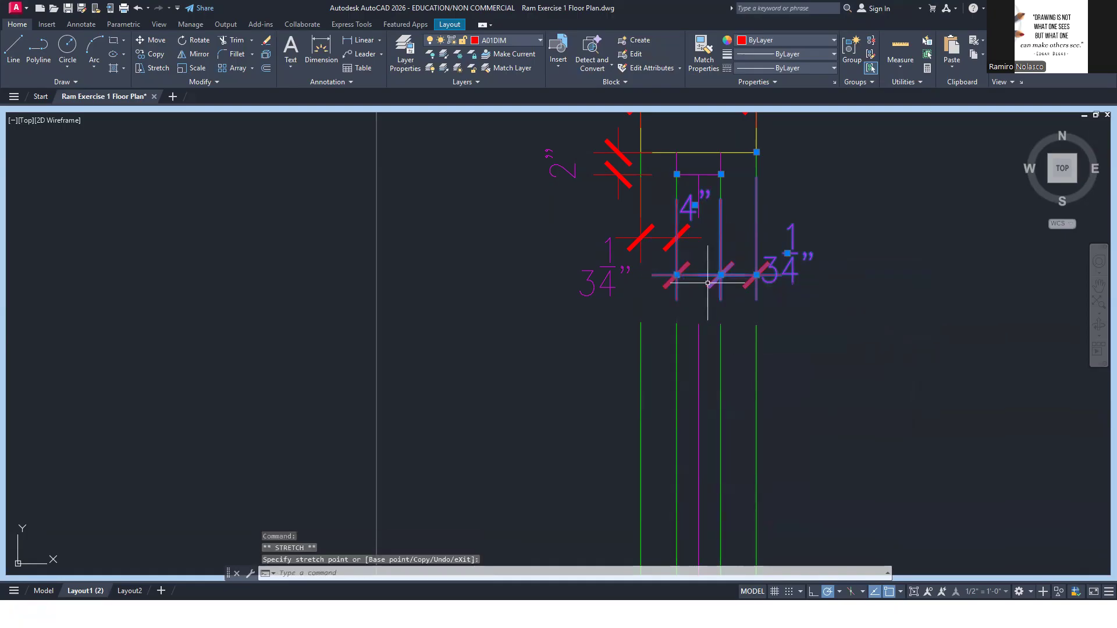
click(634, 240)
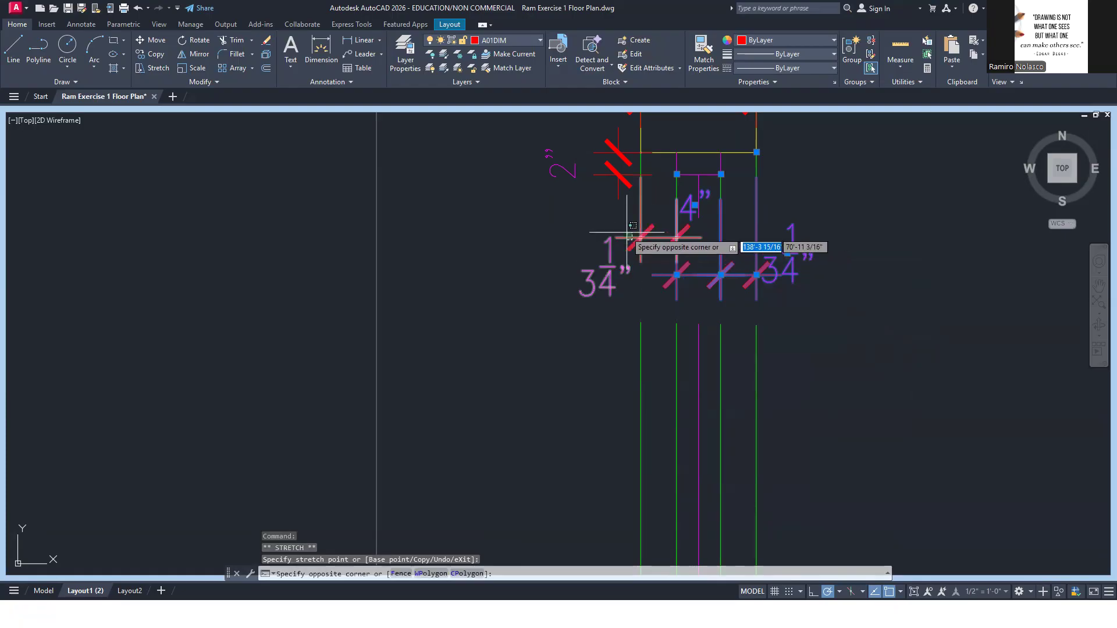
click(626, 236)
click(676, 238)
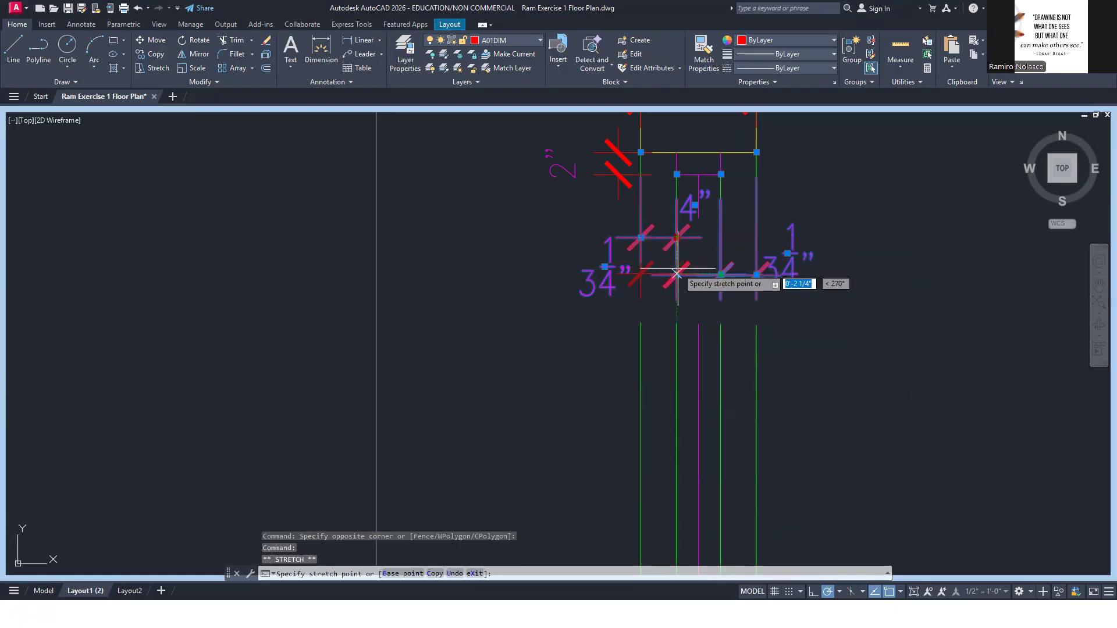
click(677, 274)
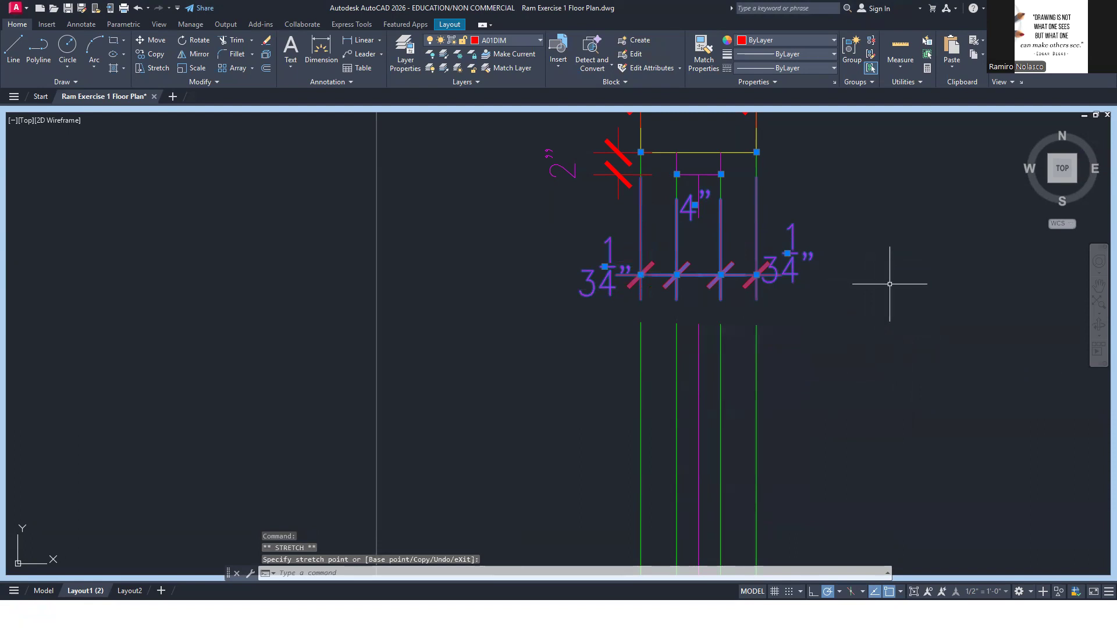
Shorten the chain's extension lines by moving their four origin points straight down to one level just inside the wipeout's upper edge
click(756, 152)
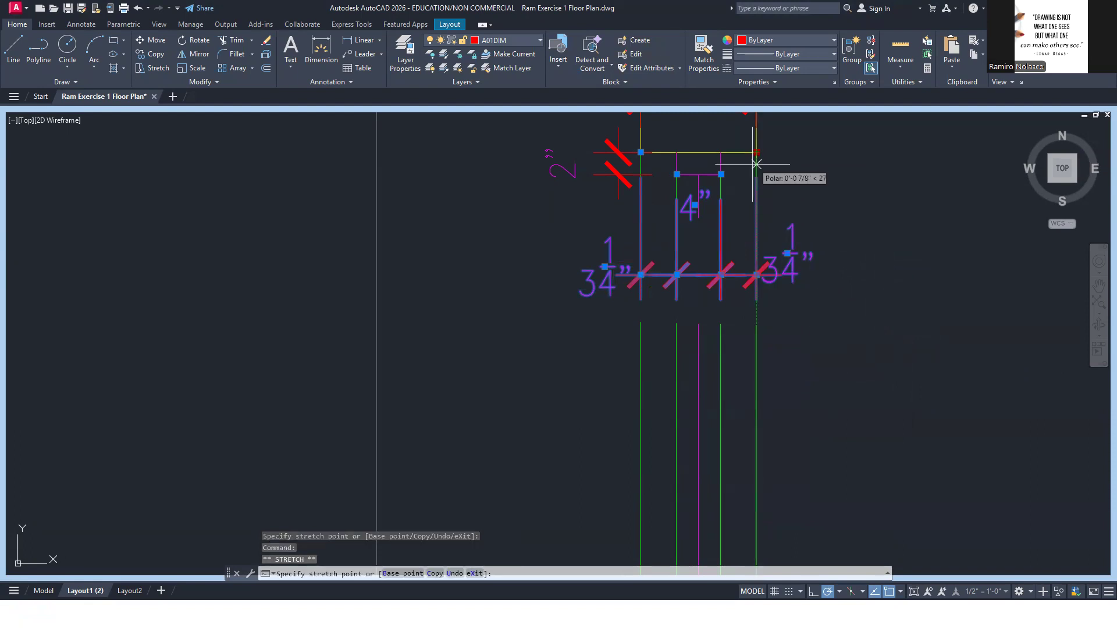
click(756, 228)
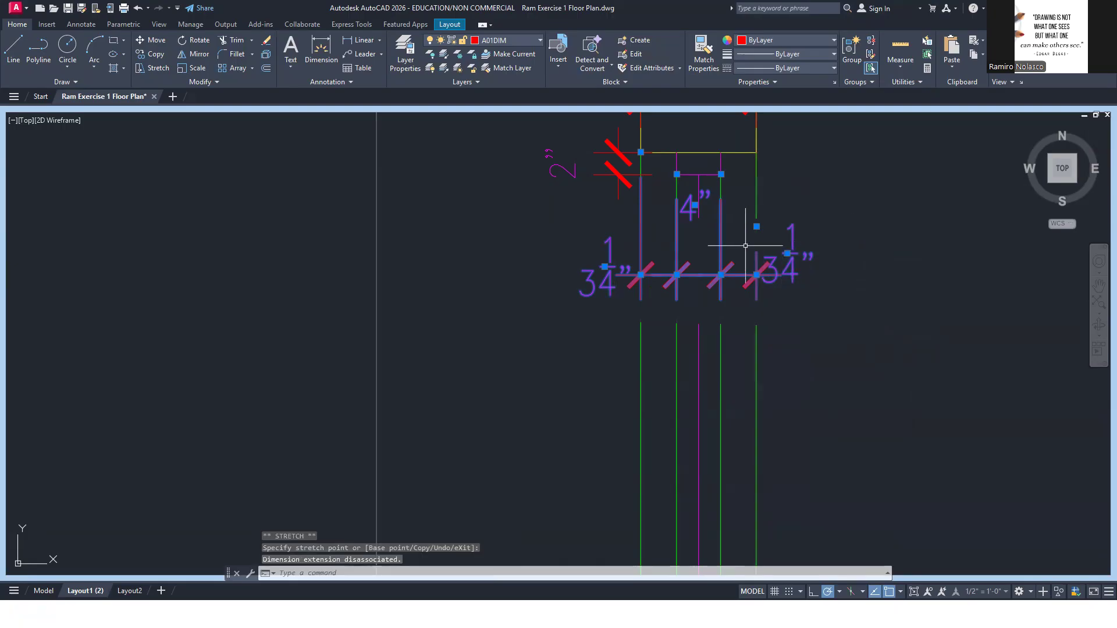
click(721, 174)
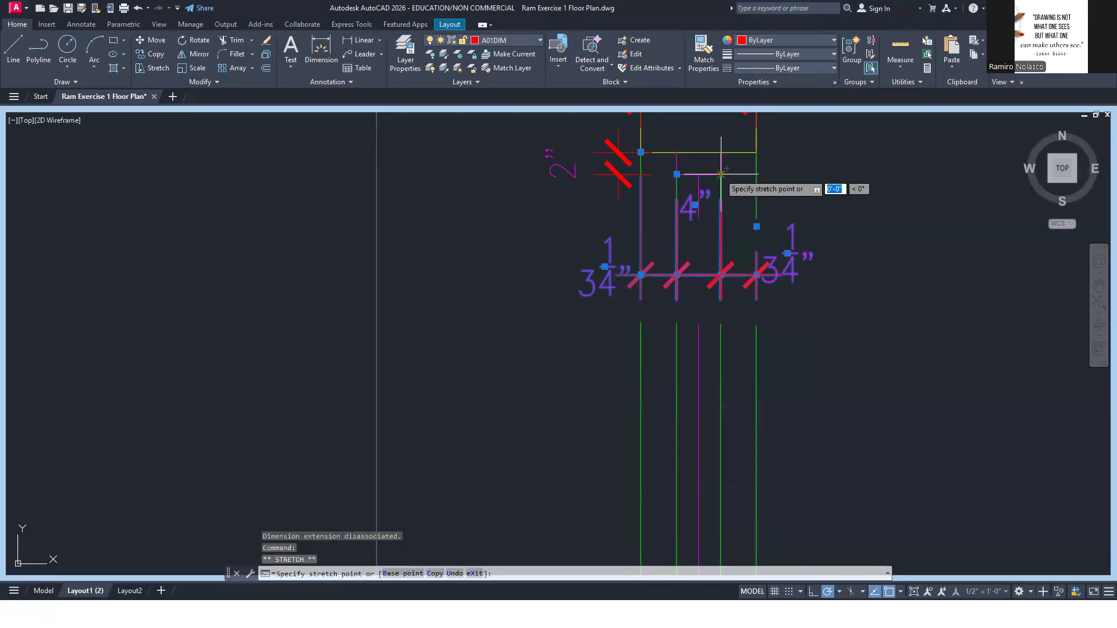
click(721, 226)
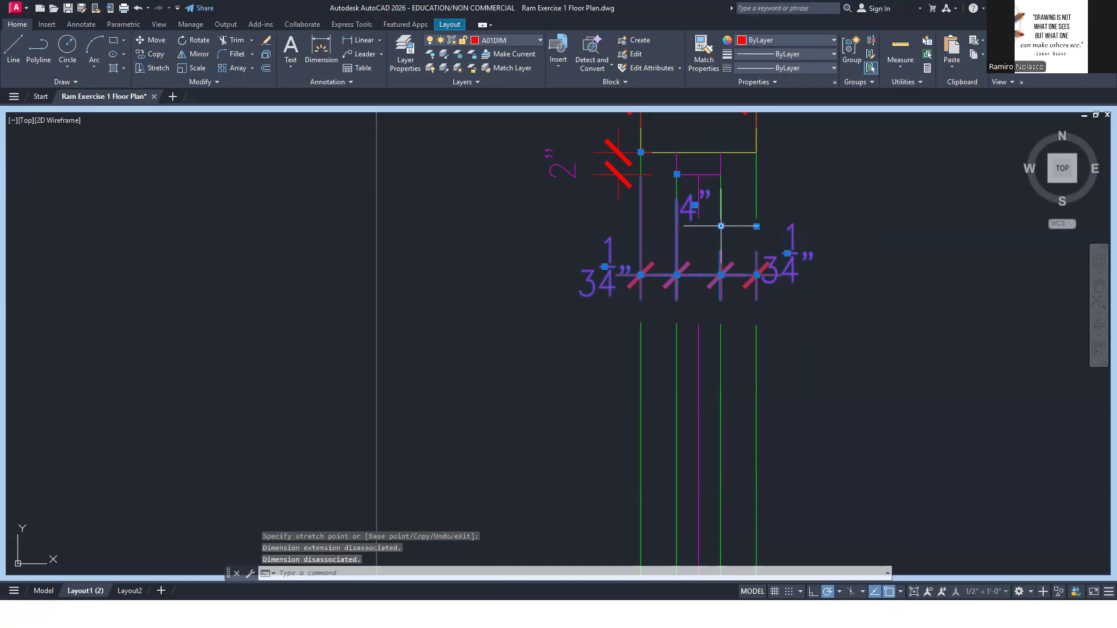
click(676, 174)
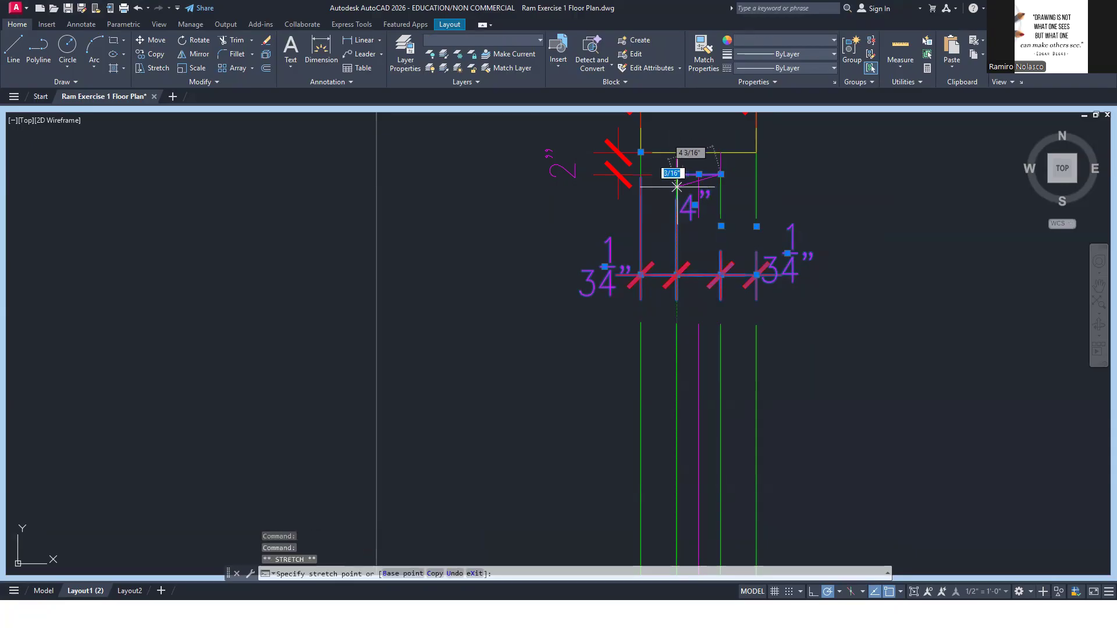
click(676, 227)
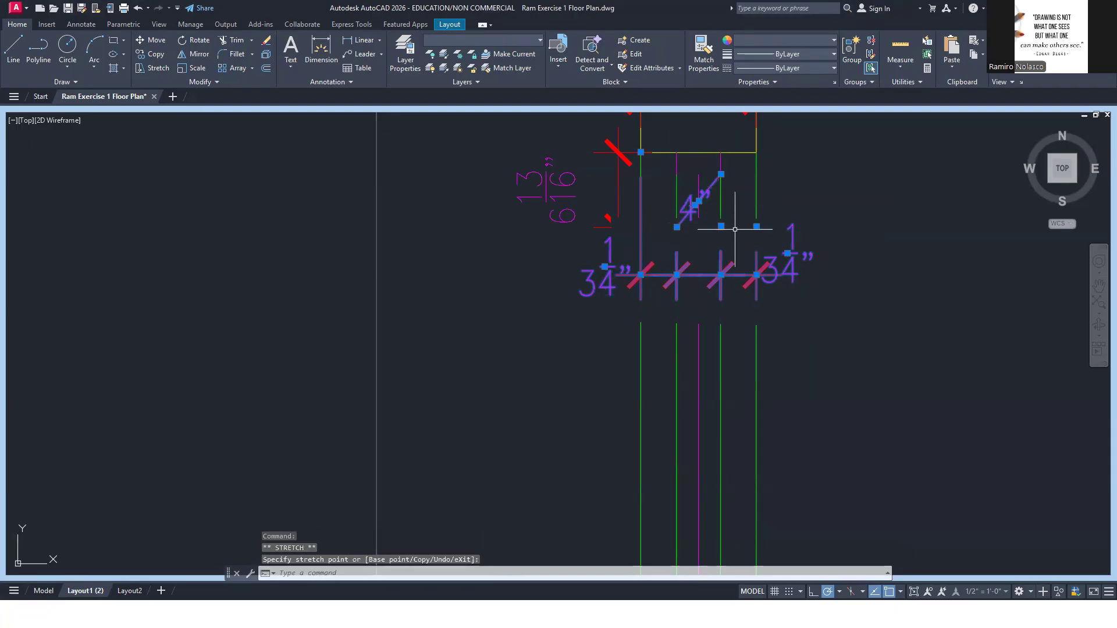
click(640, 152)
click(640, 227)
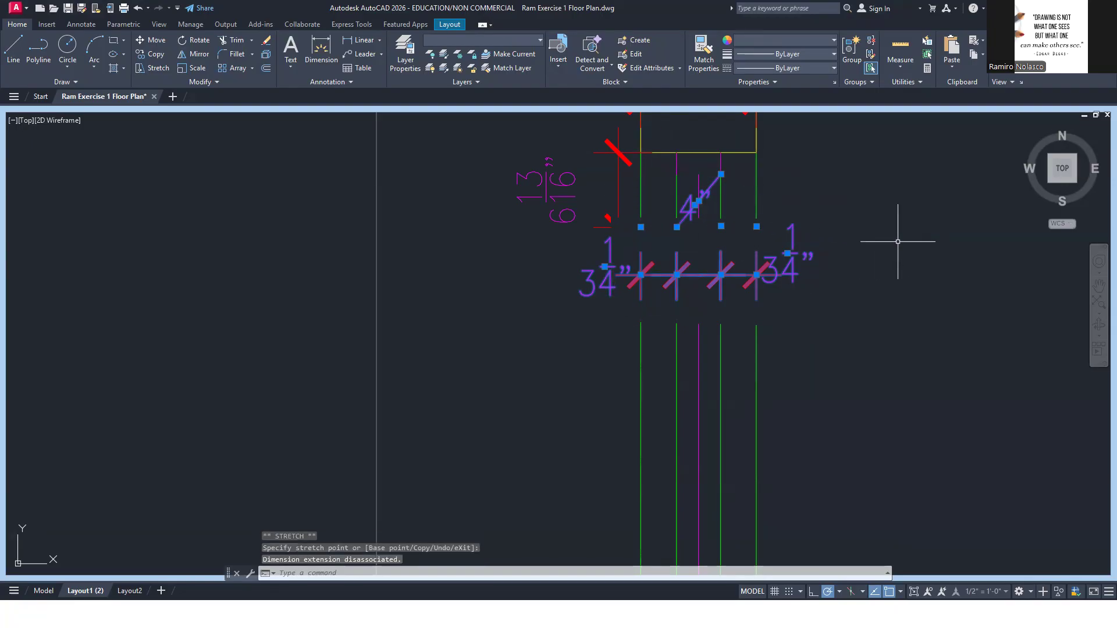
key(Escape)
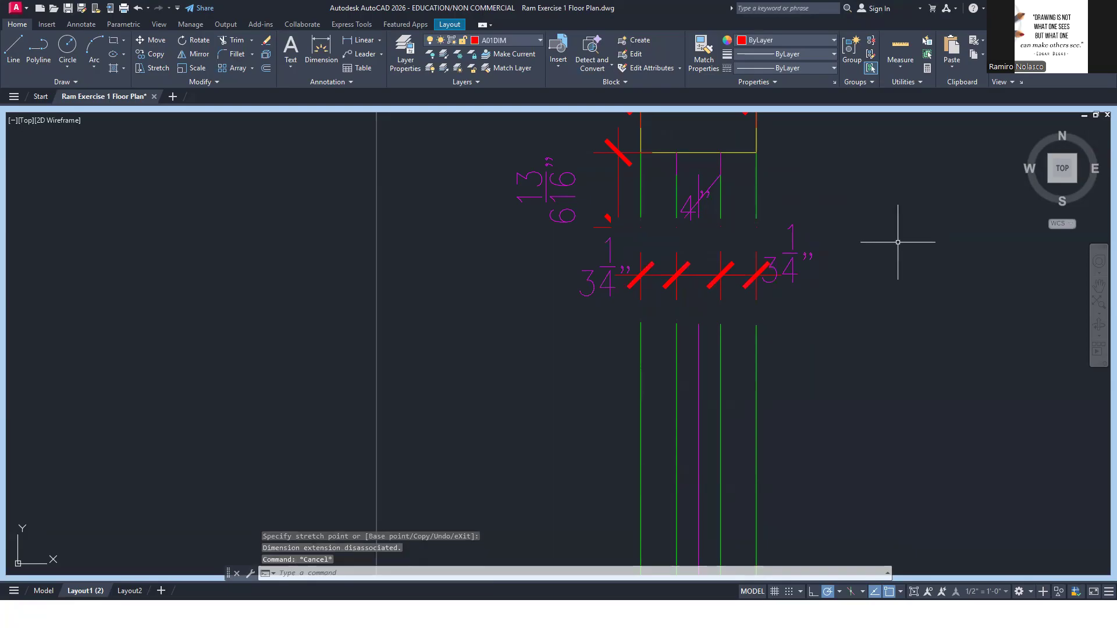
Stretch the lower end of the slanted magenta line under the window frame straight up so the line is horizontal
click(708, 190)
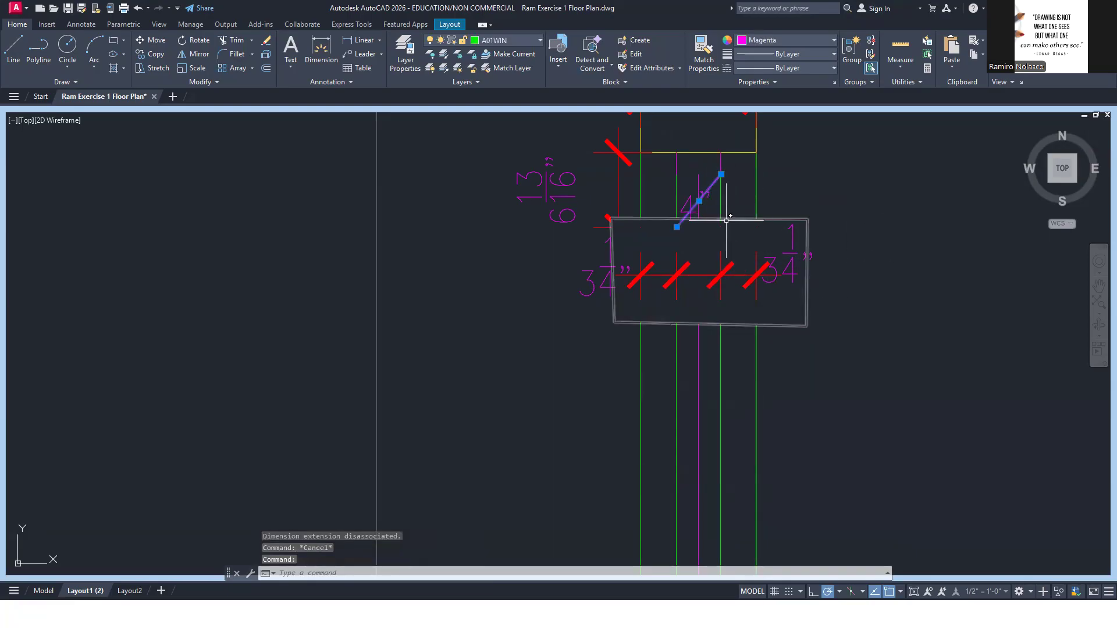
click(676, 227)
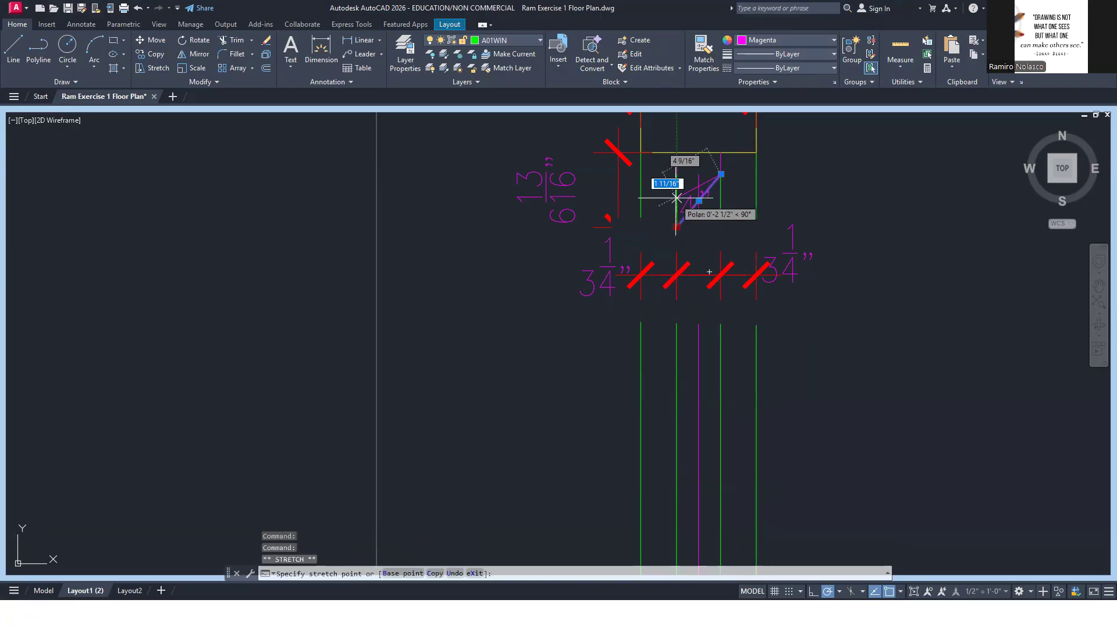
click(677, 175)
key(Escape)
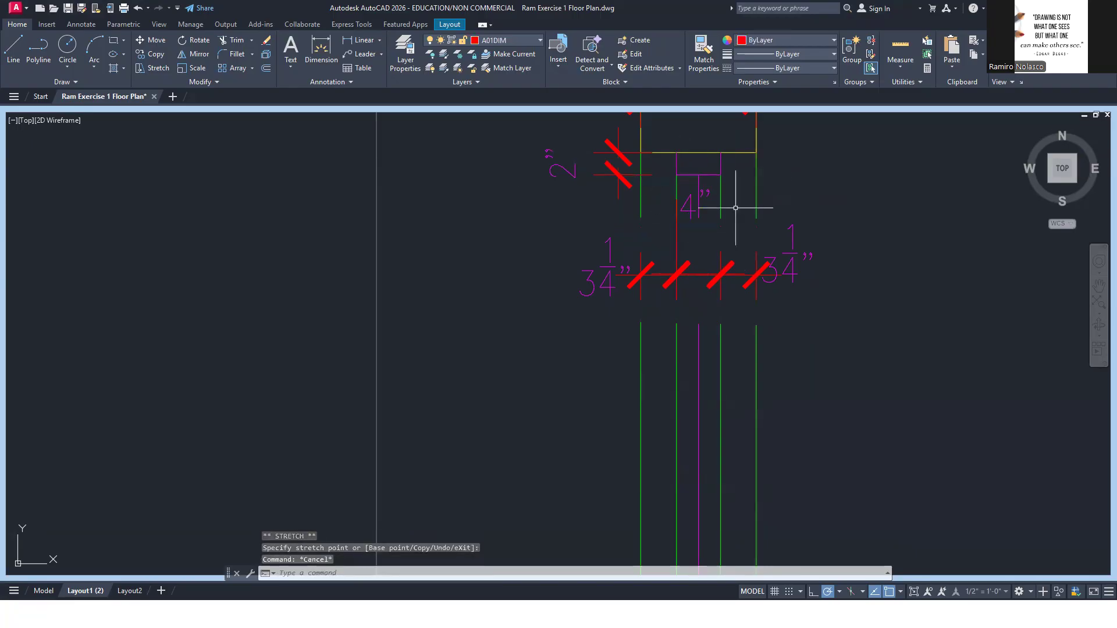
Move the 4" dimension text straight down to sit just above its dimension line inside the wipeout gap
click(691, 203)
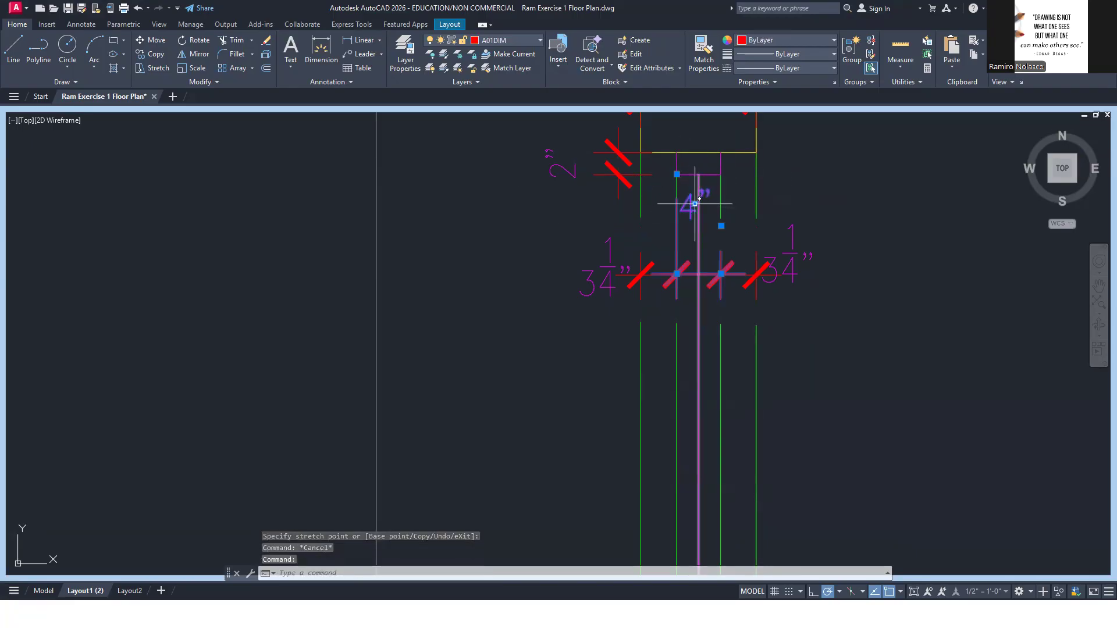
click(695, 203)
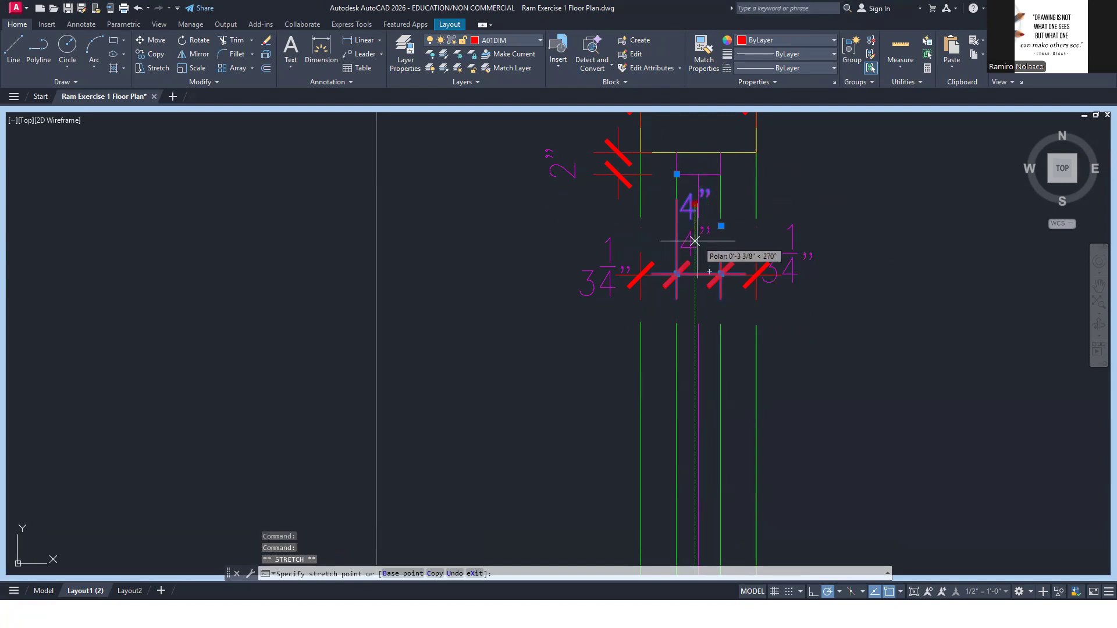
click(694, 239)
key(Escape)
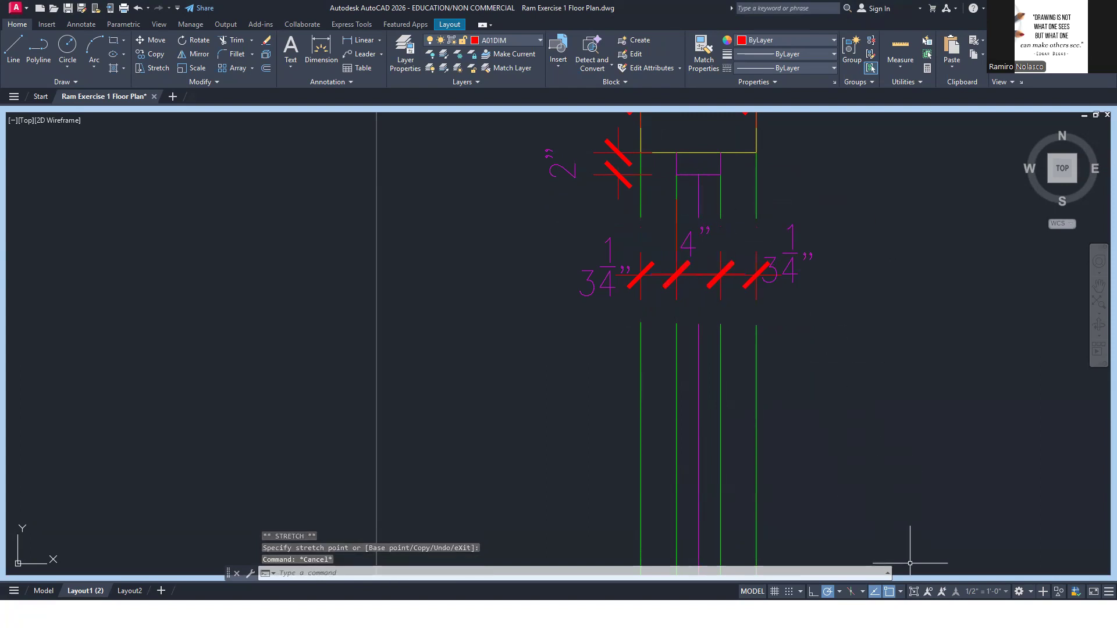
Return from the maximized viewport to the layout sheet and activate the window detail viewport
click(914, 592)
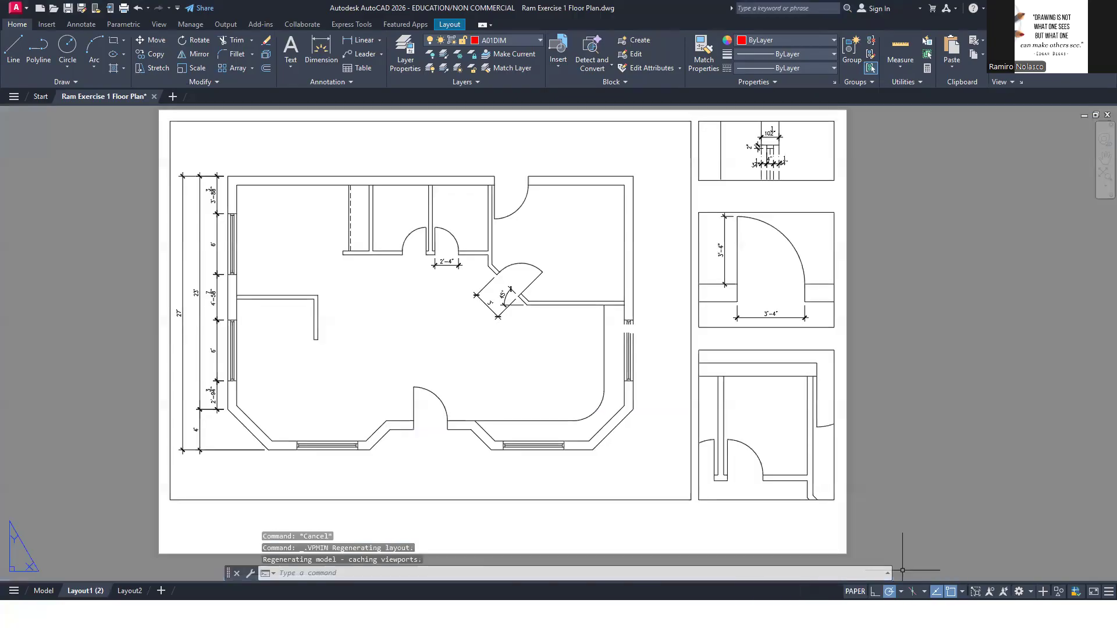
scroll(806, 146, up, 6)
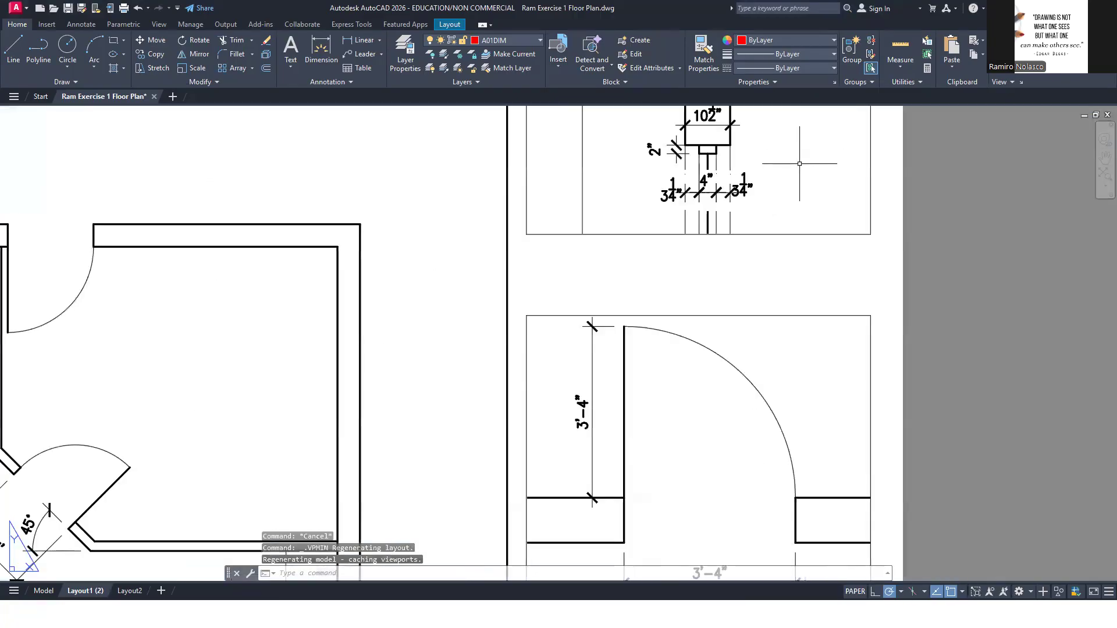
middle_drag(767, 250, 790, 264)
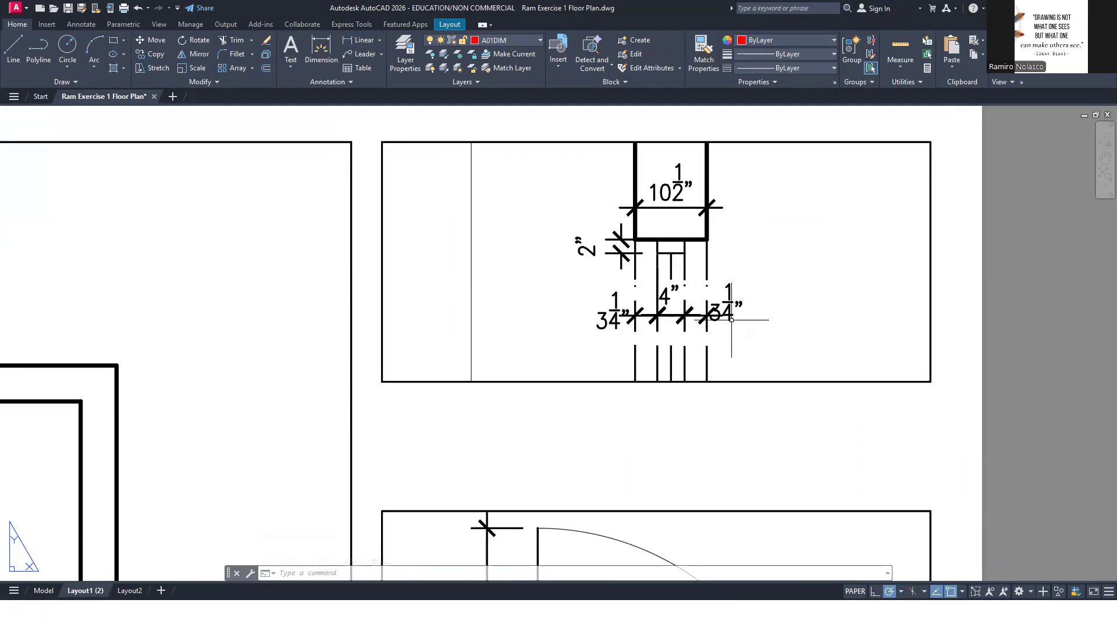
double_click(767, 298)
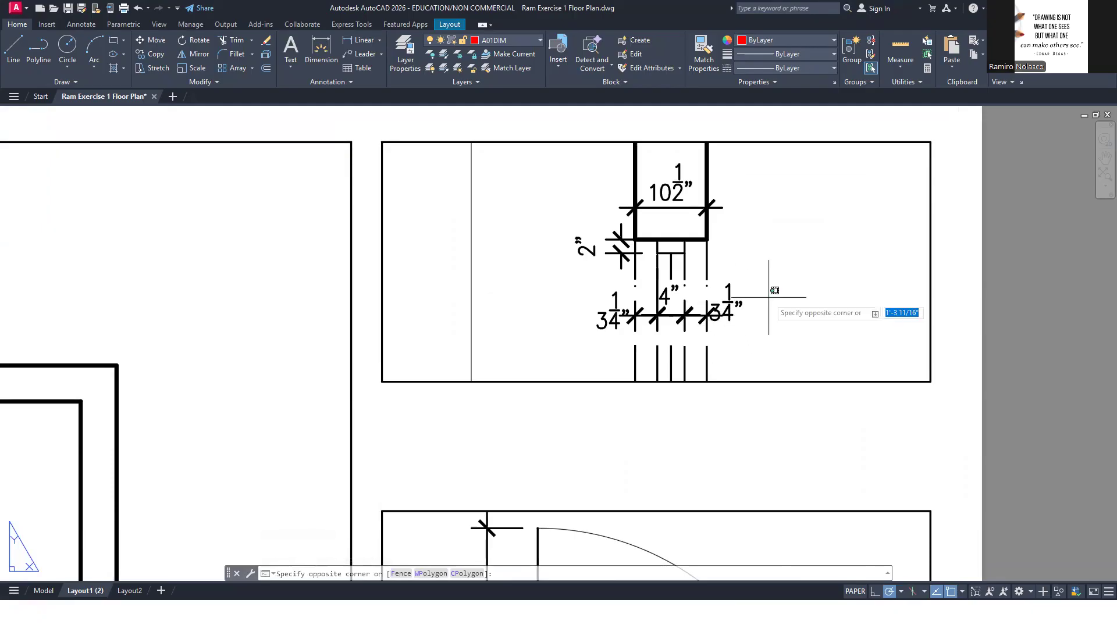
Move the right 3 1/4" text outward and down and the left 3 1/4" text down, clearing the dimension chain's ticks
click(733, 302)
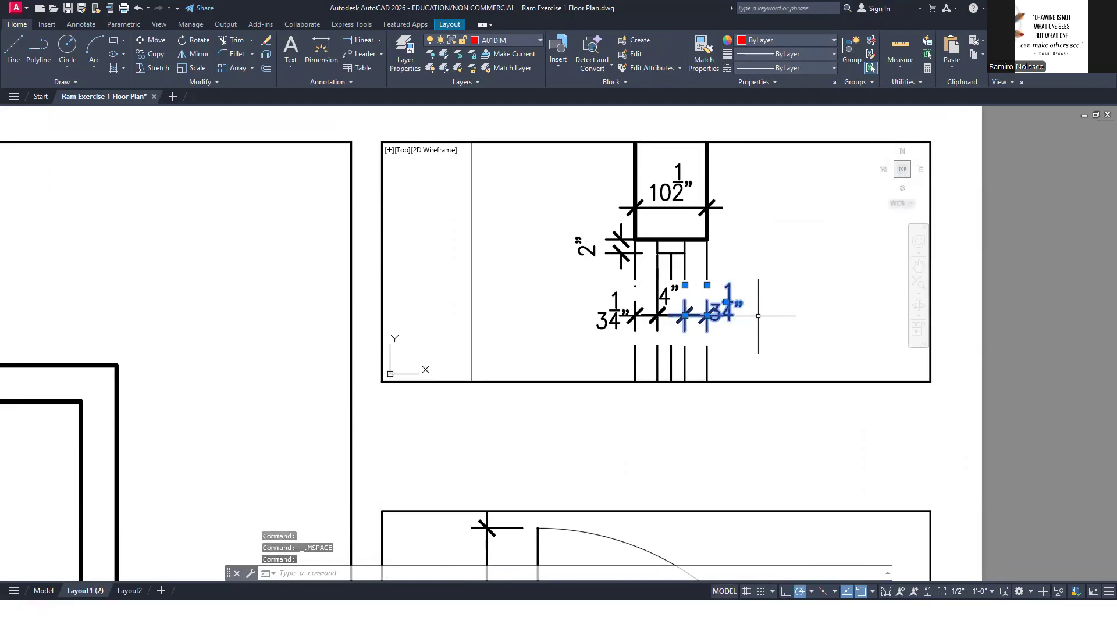
click(726, 302)
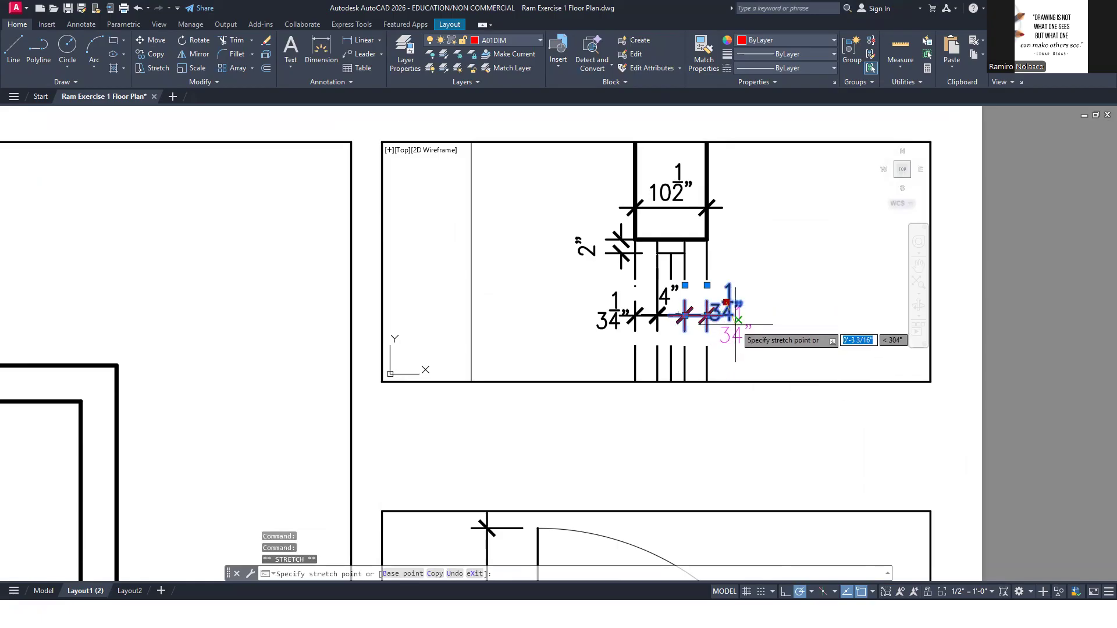
click(738, 320)
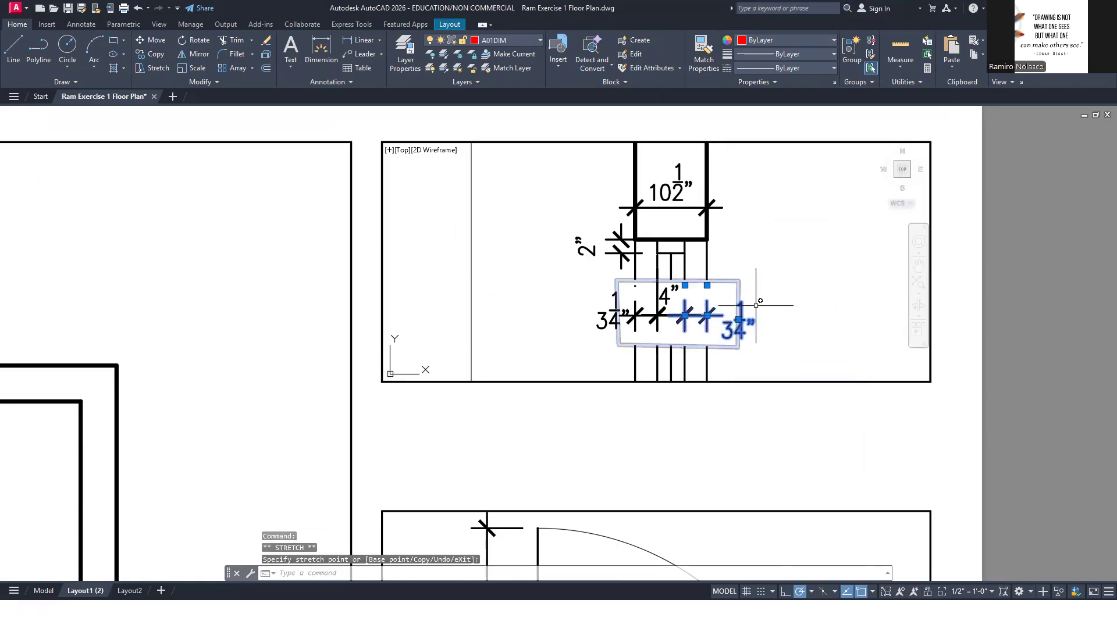
click(614, 317)
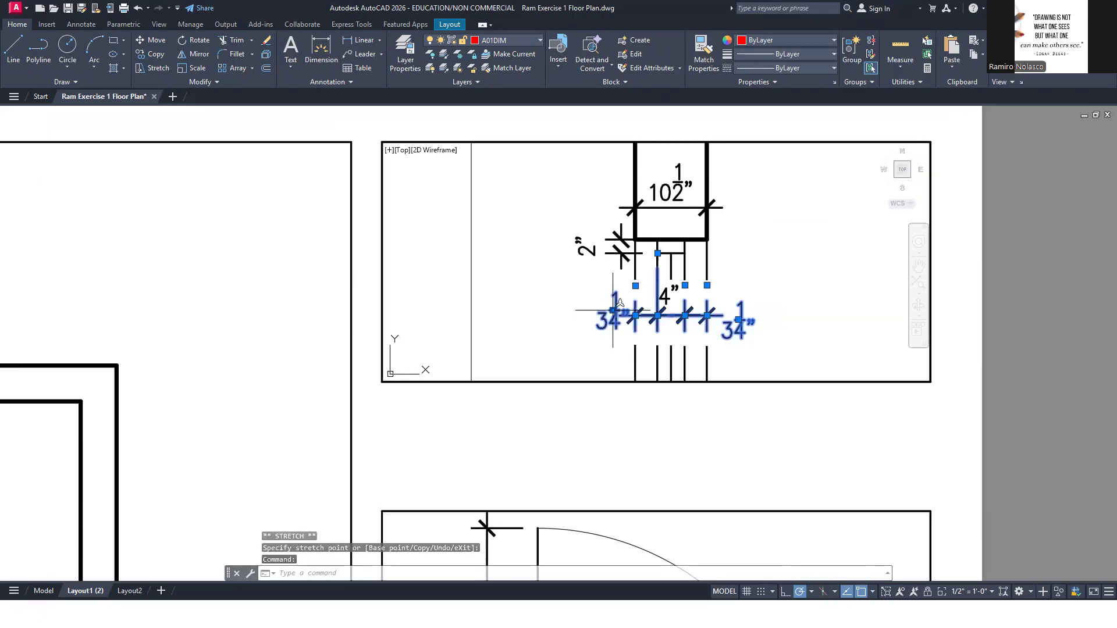
click(612, 310)
key(Escape)
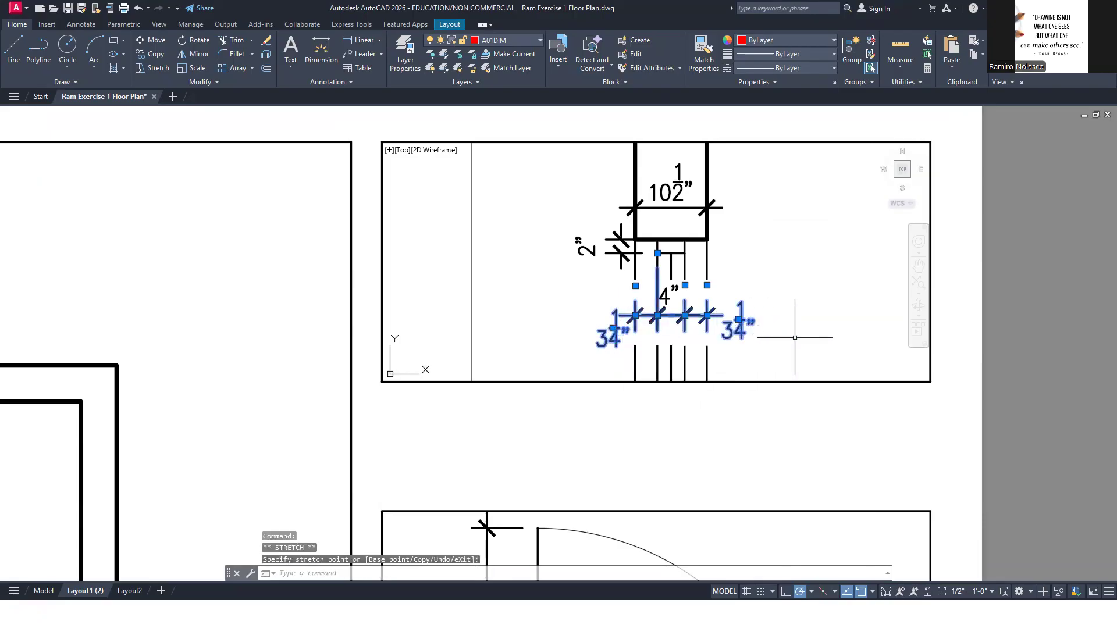
key(Escape)
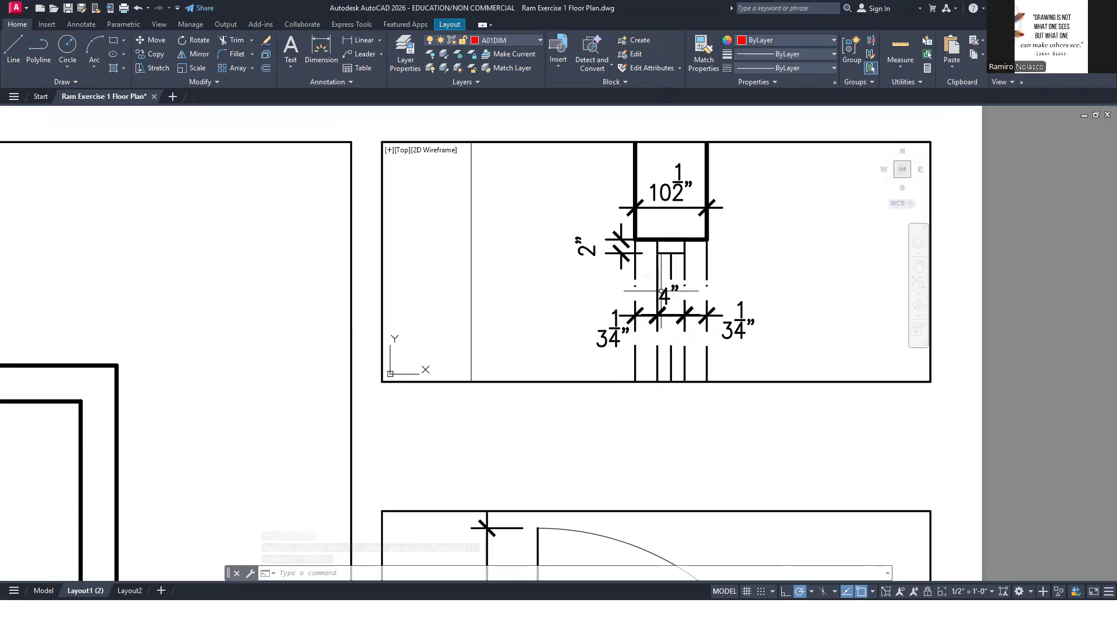
Move the 4" dimension's left extension origin straight down from the window frame to the wipeout gap's upper edge
click(665, 278)
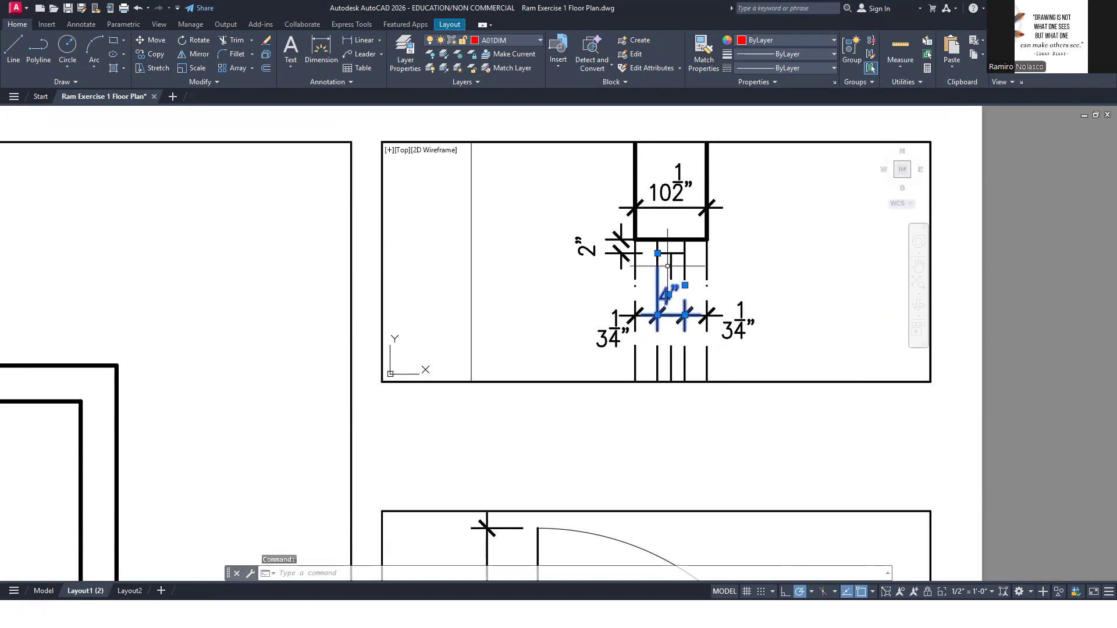
click(657, 285)
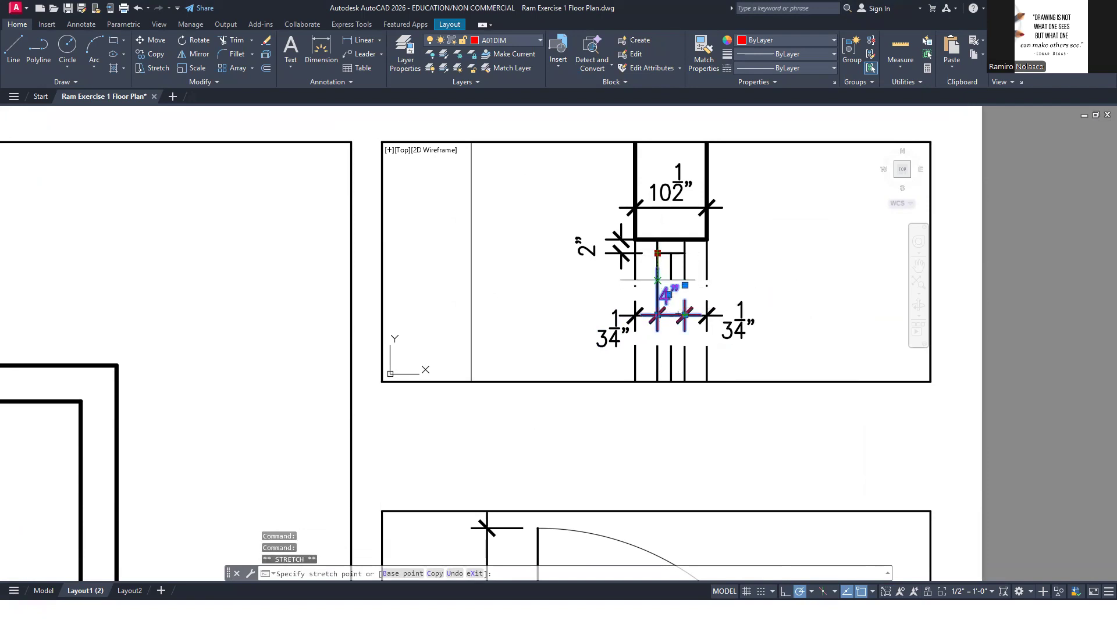
click(657, 280)
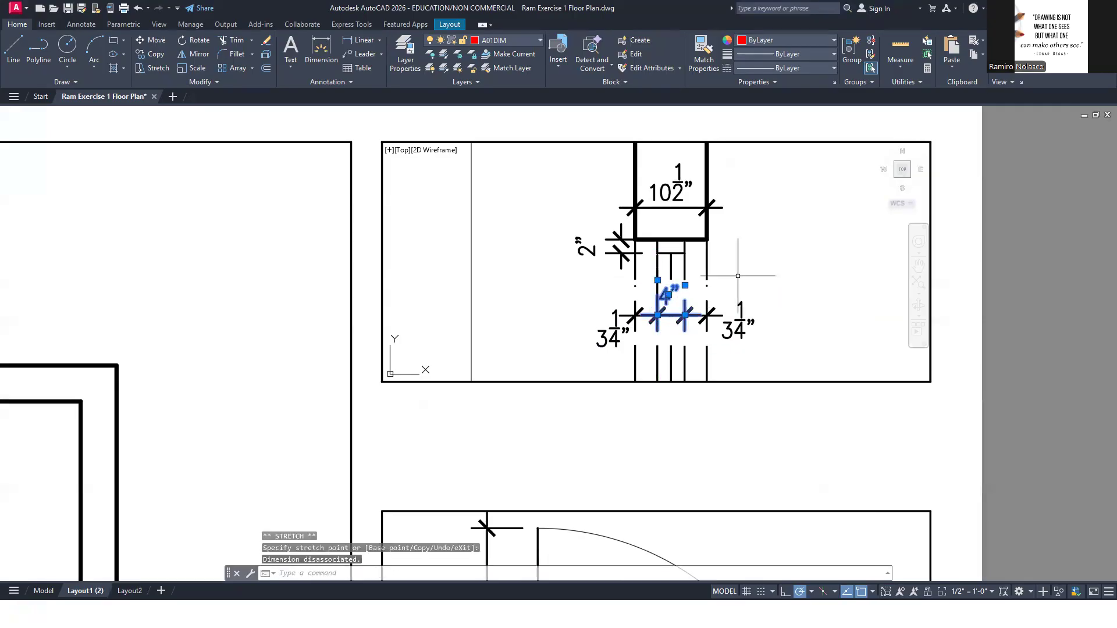
click(813, 267)
key(Escape)
key(Escape)
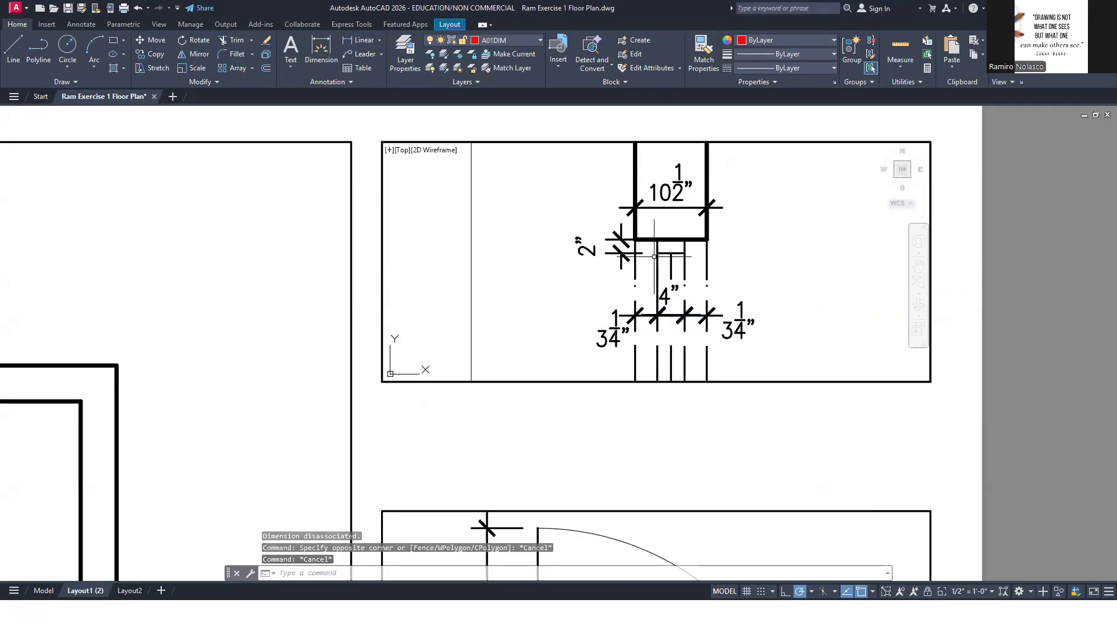
Try to shorten the left extension line by stretching down the upper end of the A01WIN line it overlaps
click(657, 280)
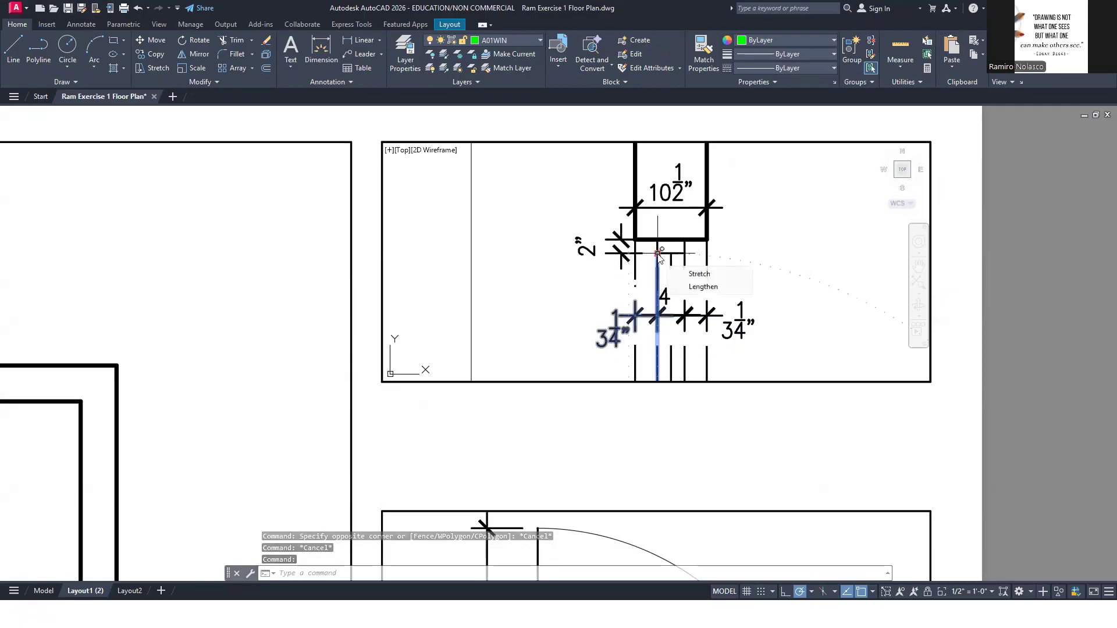
click(658, 254)
key(Down)
key(Escape)
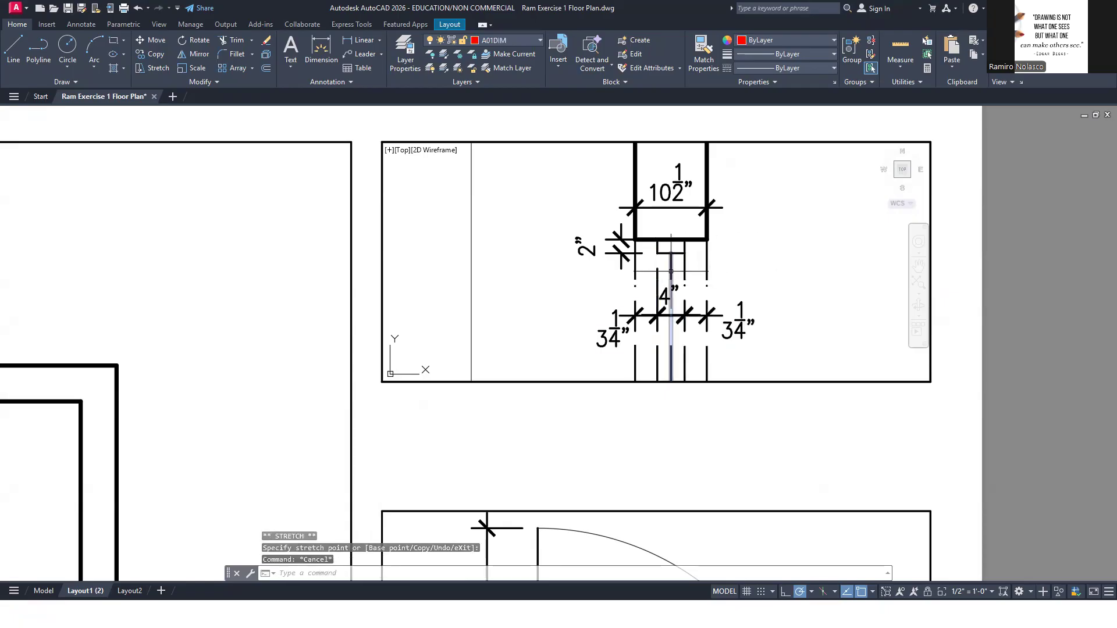
Stretch the shortened A01WIN line's upper end back up to the left end of the magenta line under the frame
click(672, 319)
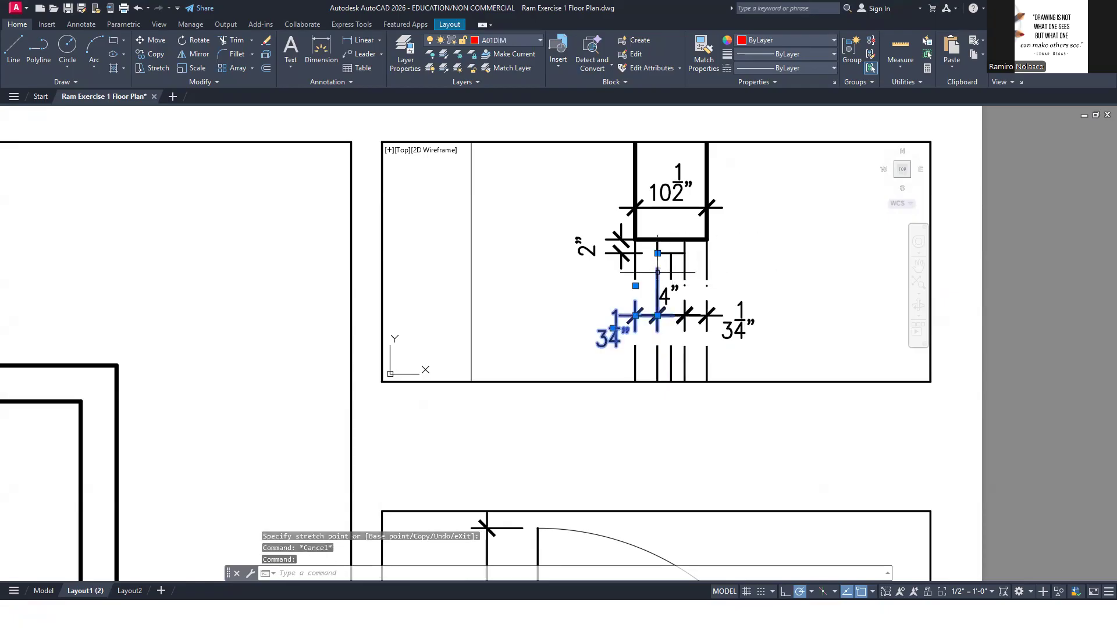
click(657, 315)
key(Escape)
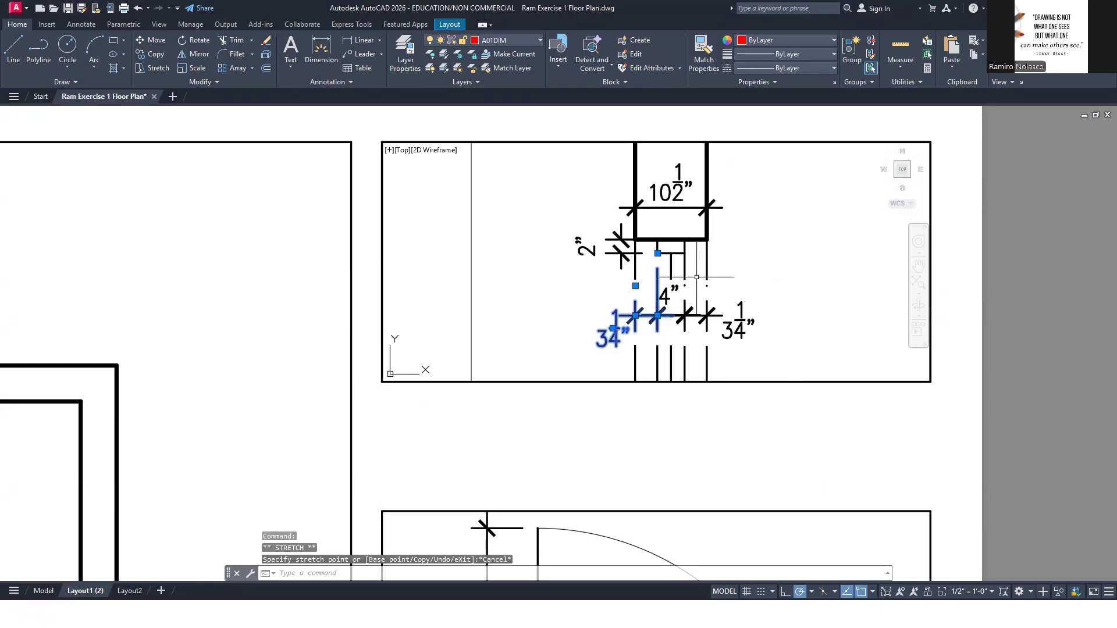
click(657, 360)
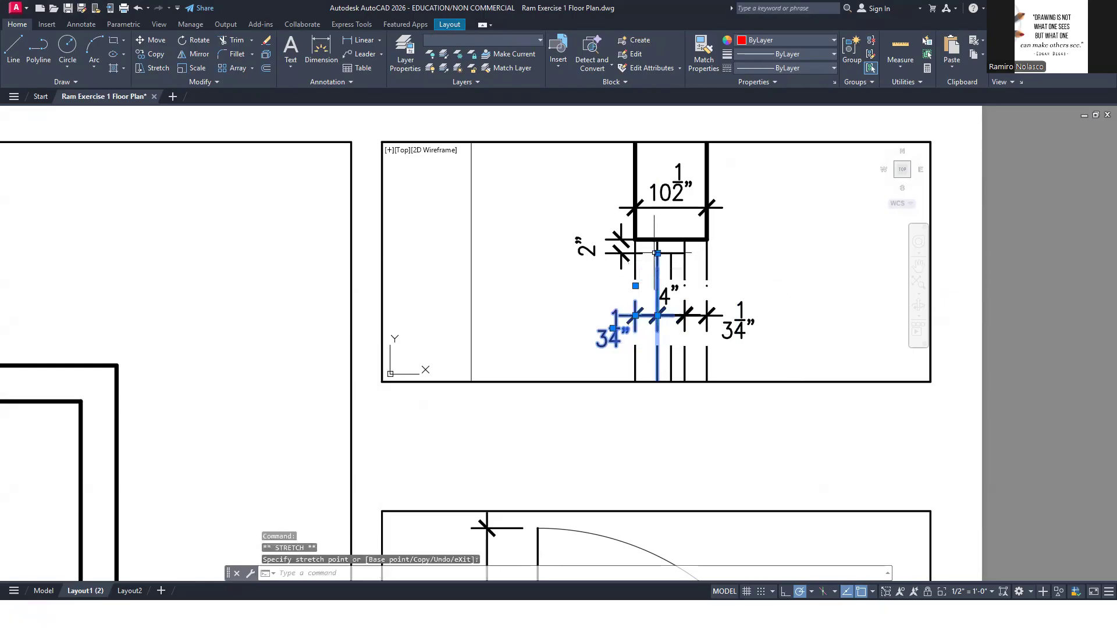
key(Escape)
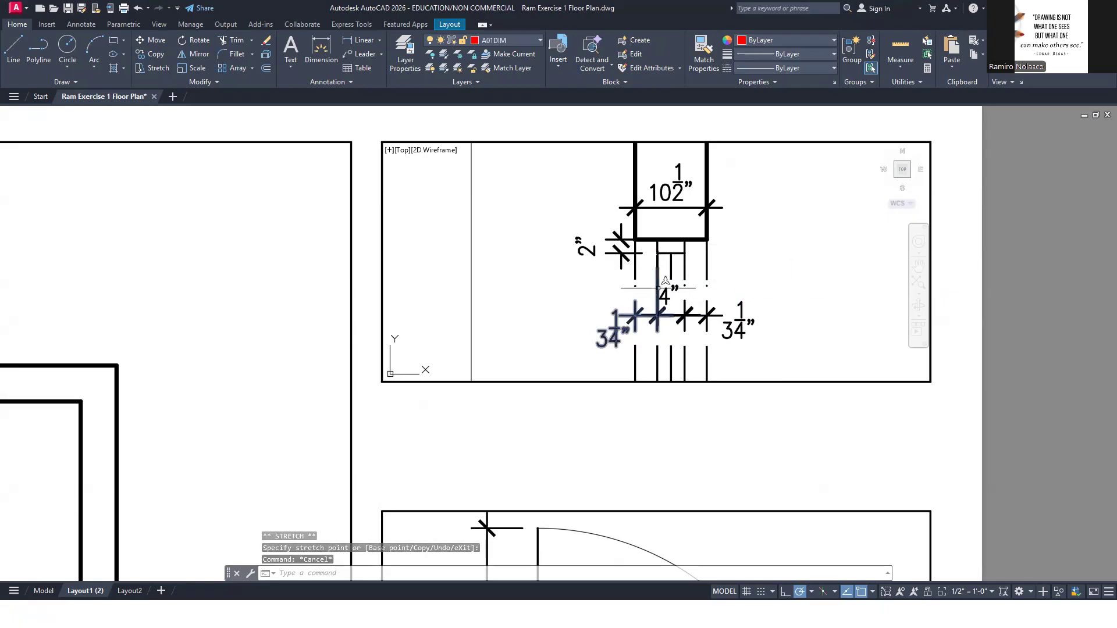
Move the 4" dimension's left extension origin slightly farther down, level with the chain's other origins
click(664, 295)
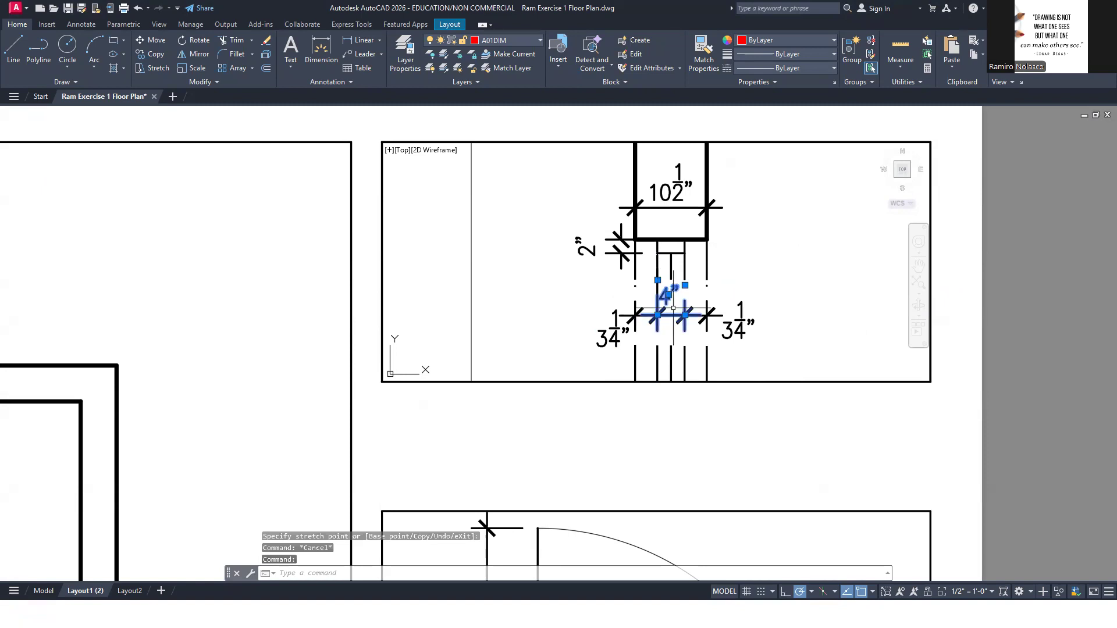
click(657, 280)
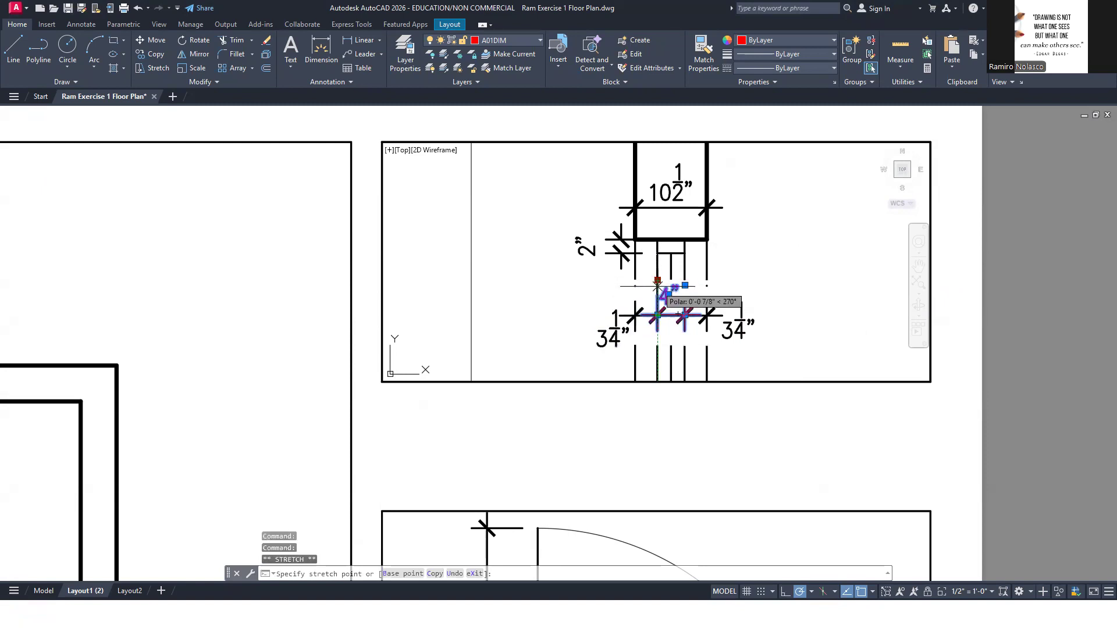
key(Escape)
middle_drag(793, 299, 790, 263)
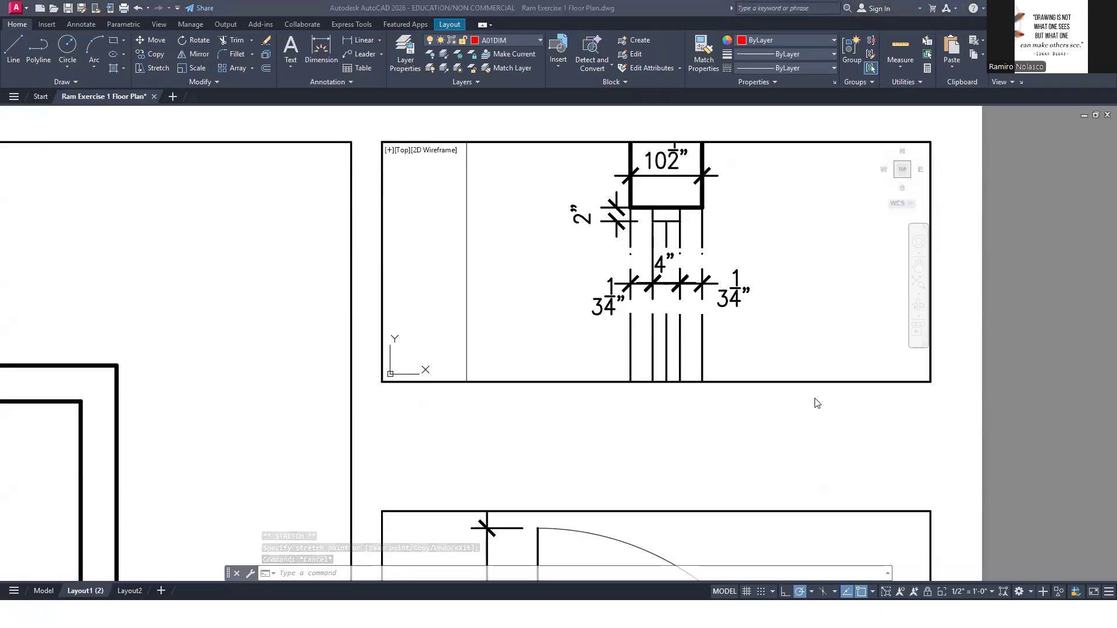
Switch to the WEEK 2 PRESENTATION PDF in the browser to check the reference floor plan and detail dimensions
key(alt+Tab)
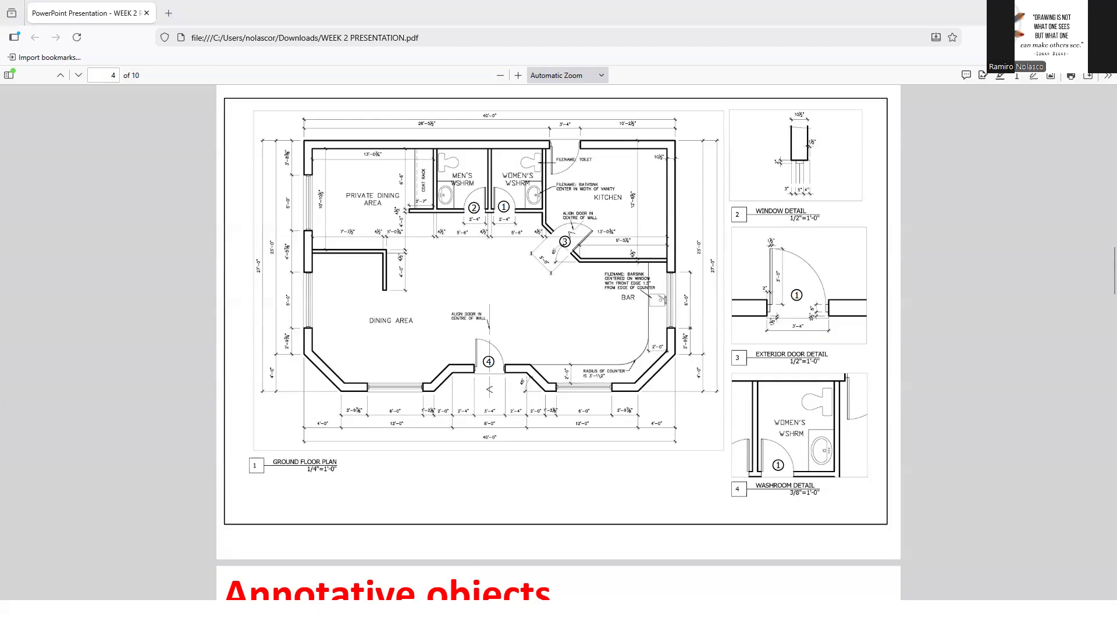
Switch back to the AutoCAD floor plan drawing and make A01TEXT the current layer
key(alt+Tab)
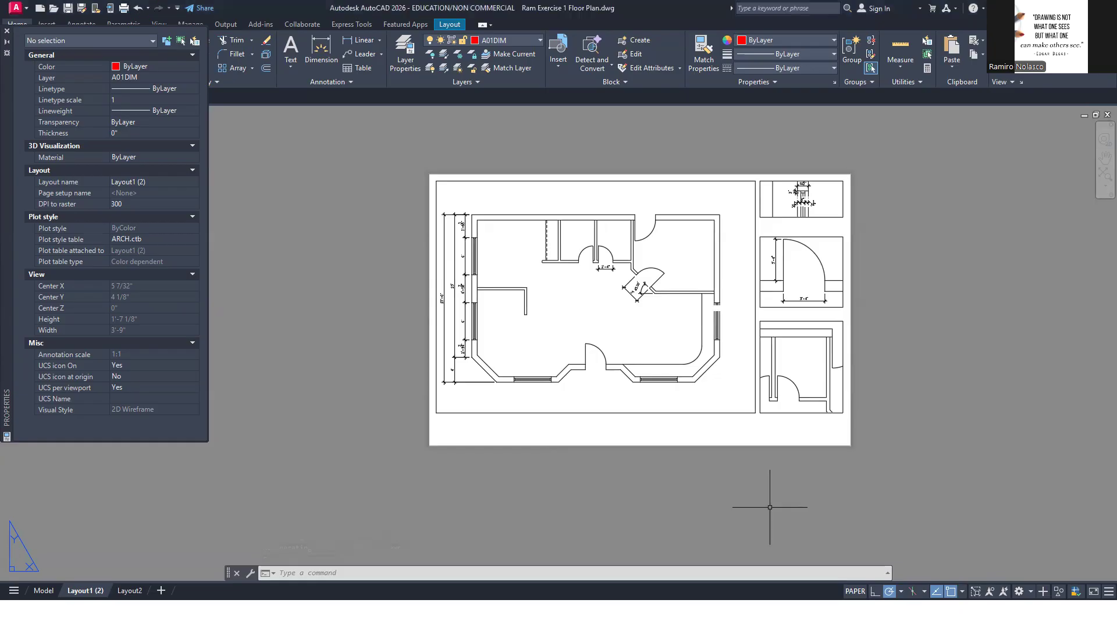
click(522, 41)
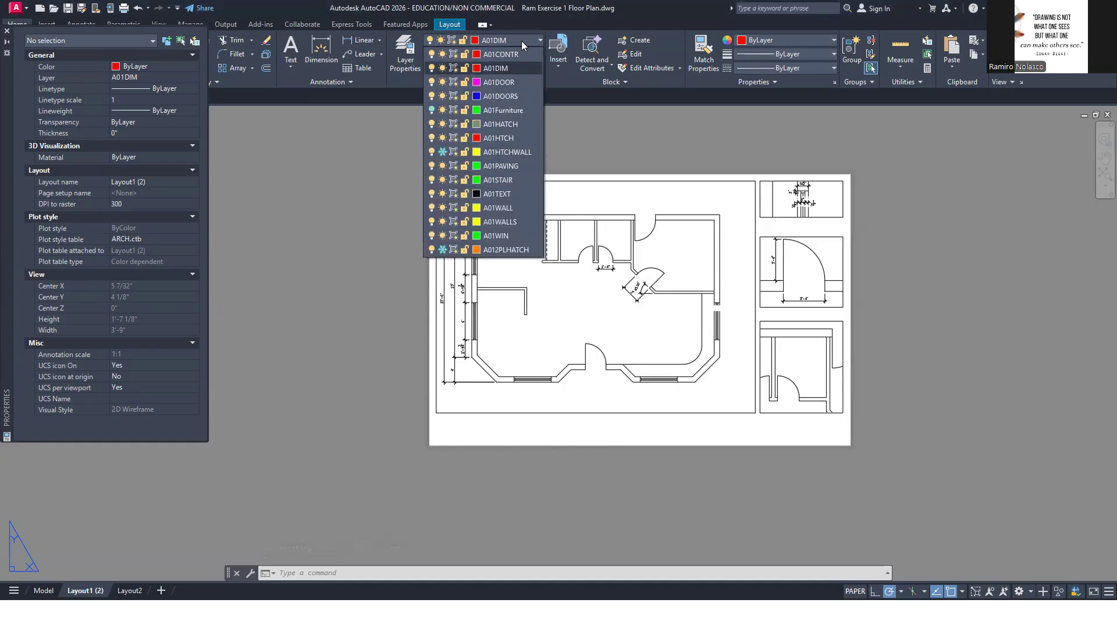
click(526, 197)
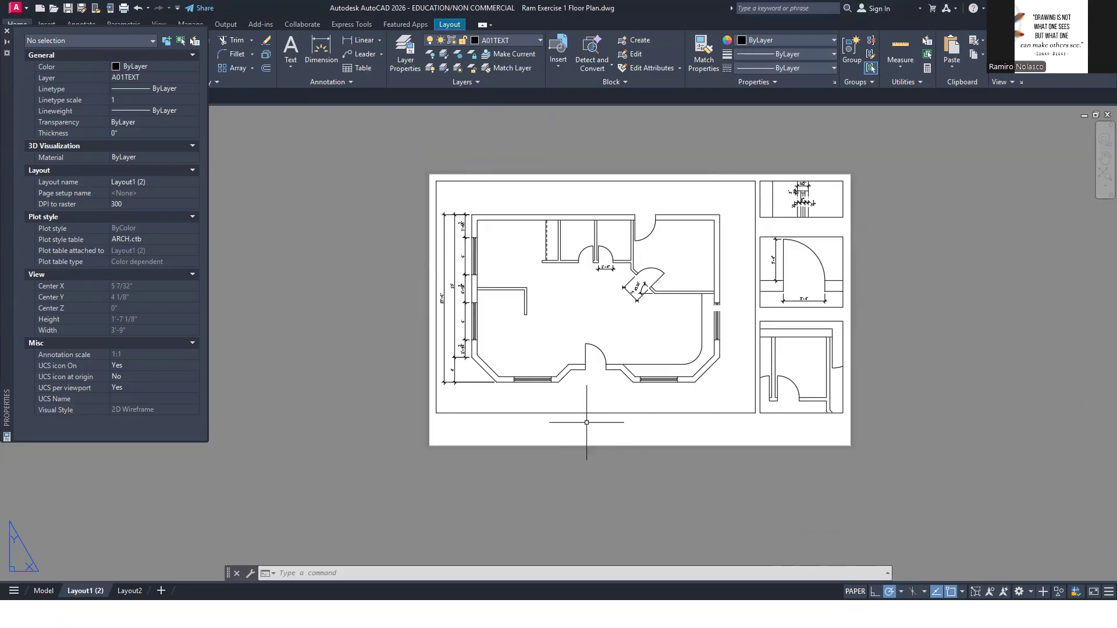
Activate the floor plan viewport and toggle its display lock off and back on
double_click(586, 403)
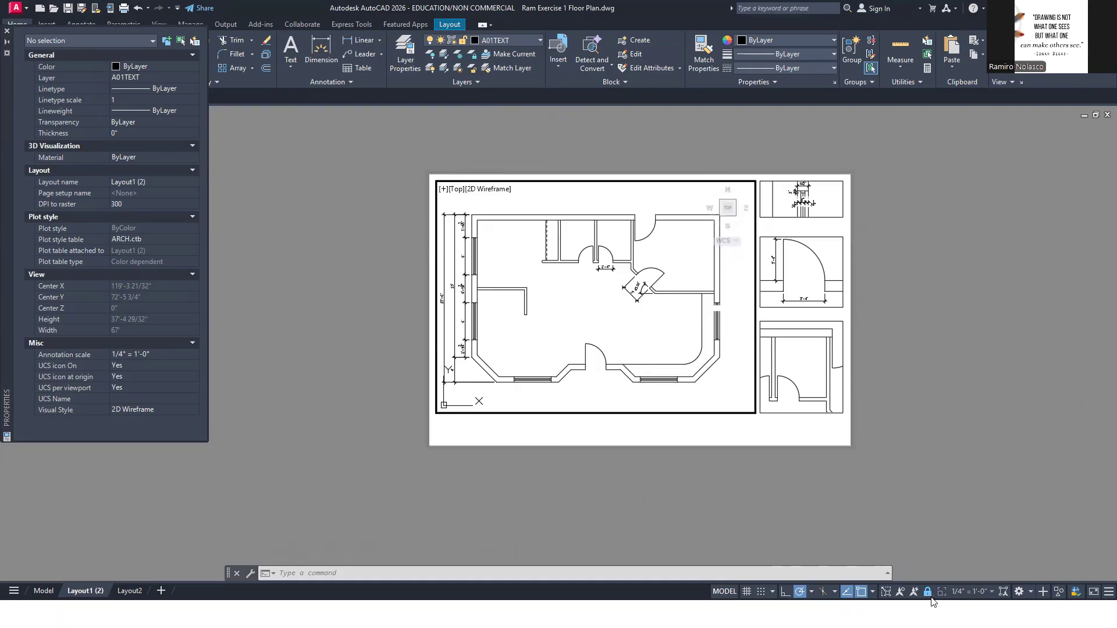
scroll(601, 397, up, 4)
scroll(601, 397, down, 5)
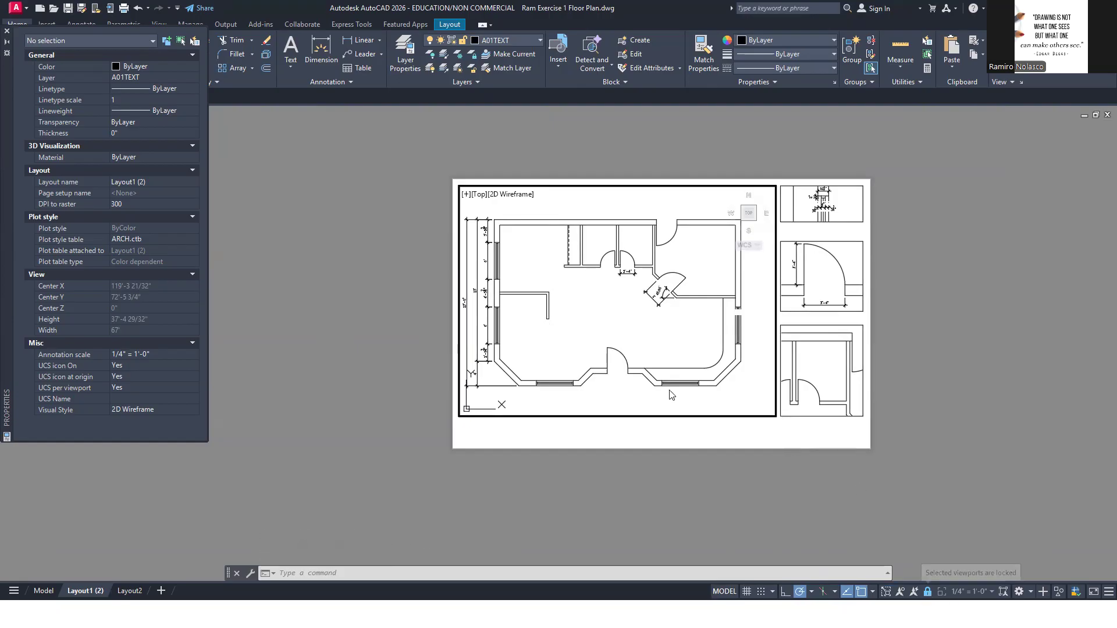
click(928, 595)
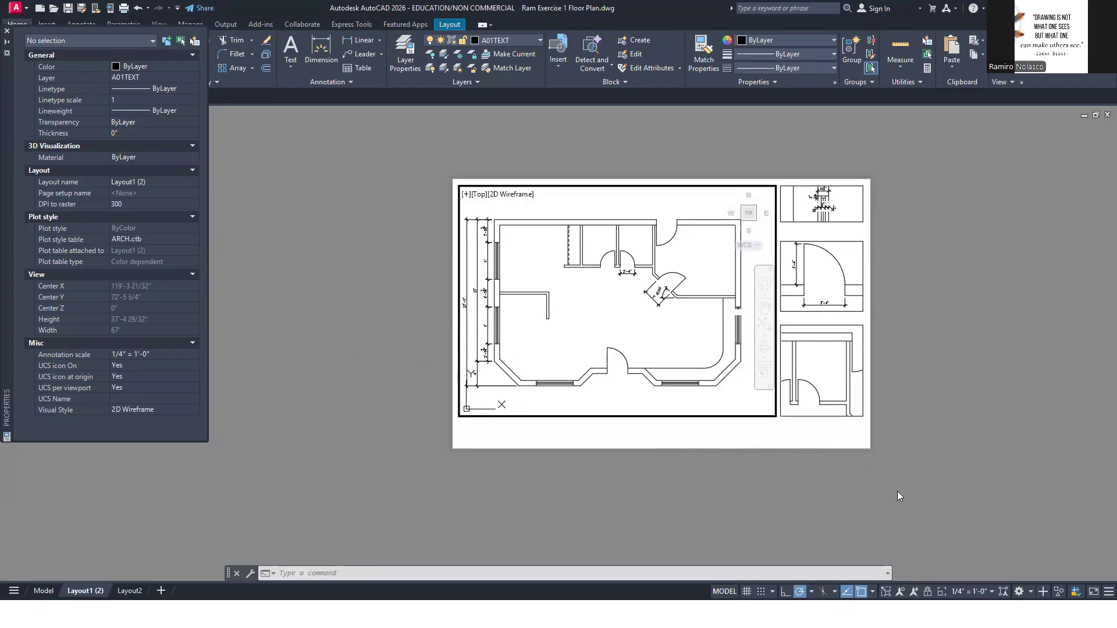
click(929, 595)
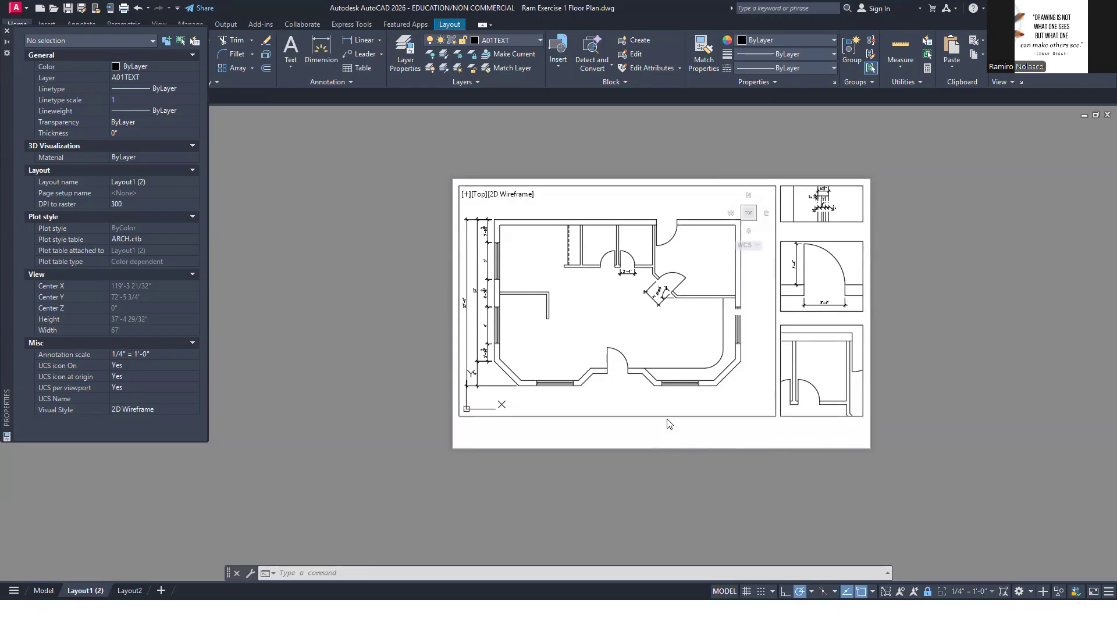
Activate the floor plan viewport again and maximize it to work on the plan full screen
click(670, 402)
click(673, 401)
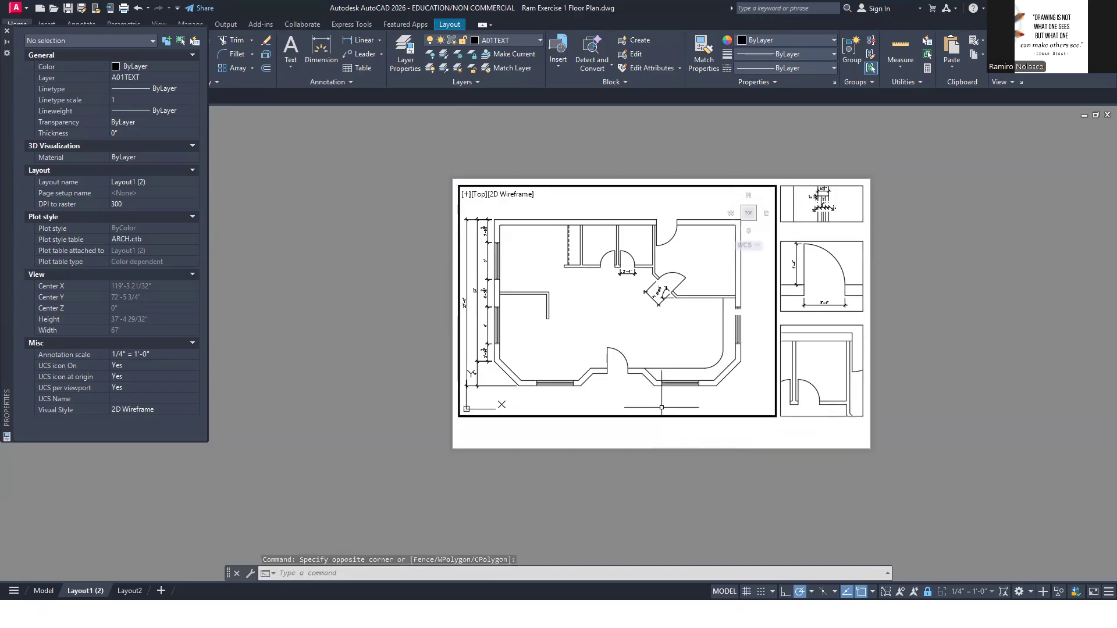
click(888, 593)
scroll(590, 371, up, 4)
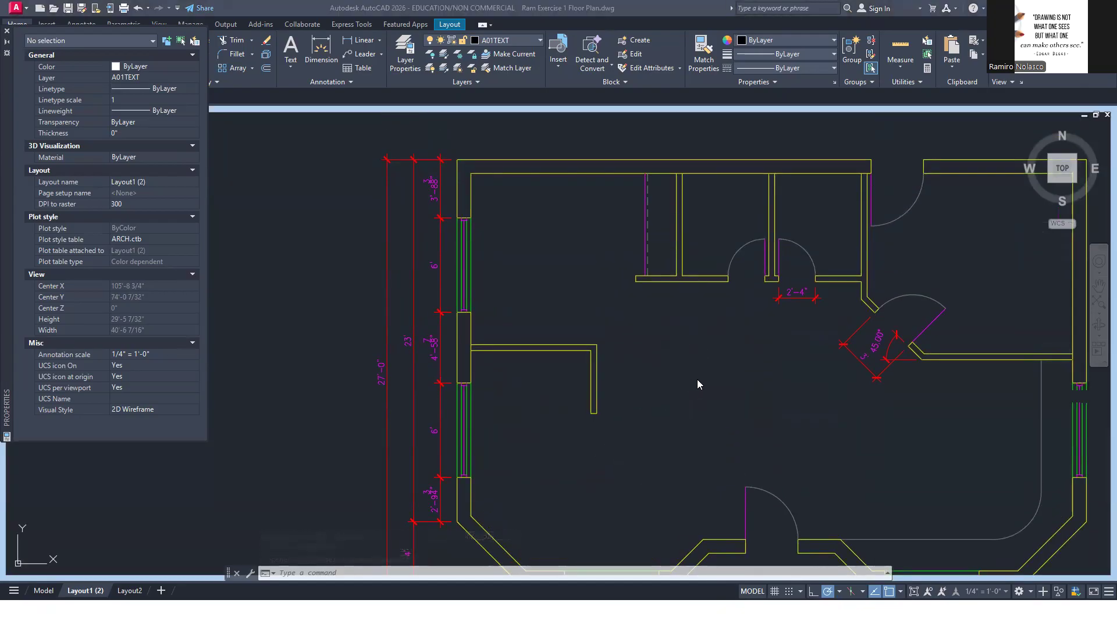
Make the annotative SHERIDAN TEXT- MEDIUM style the current text style, checking the labels in the reference PDF
text(ST)
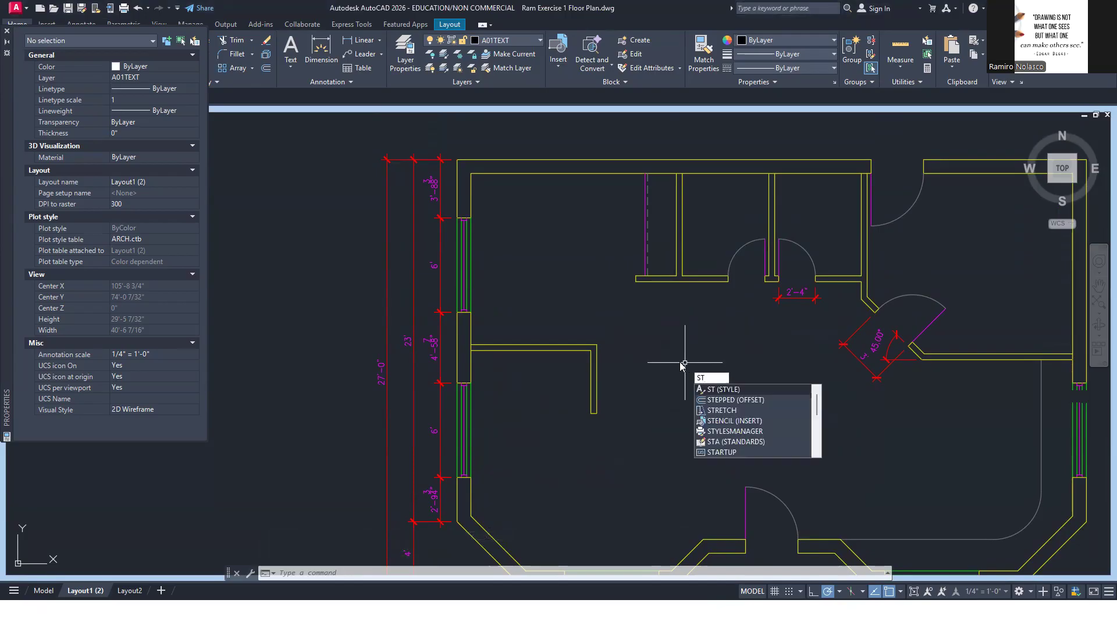
click(742, 390)
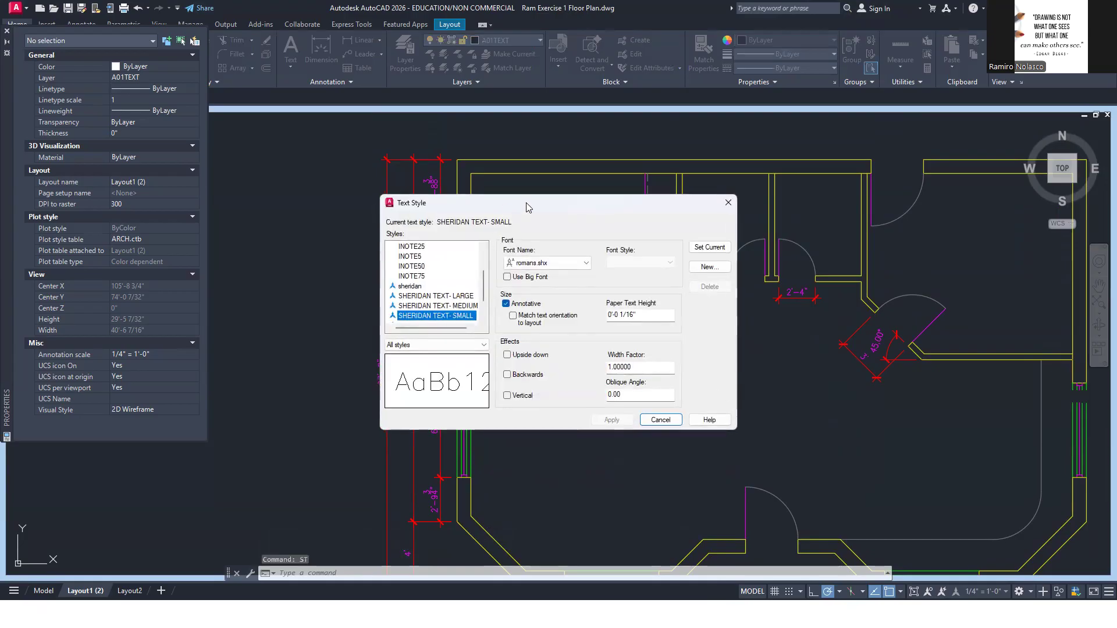
drag(532, 205, 656, 185)
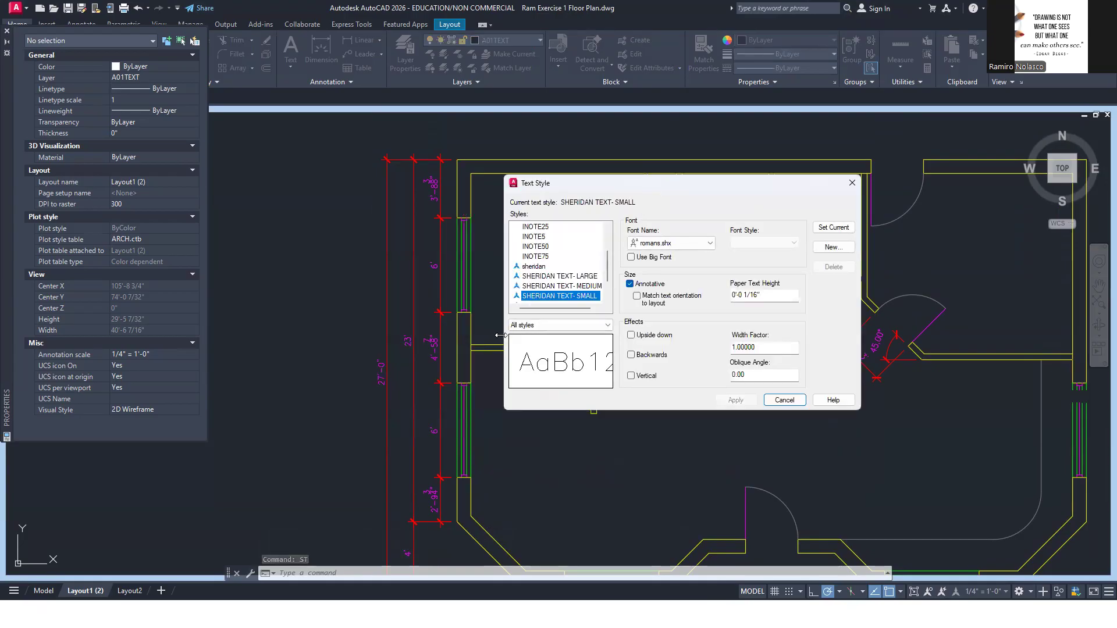
drag(501, 336, 448, 337)
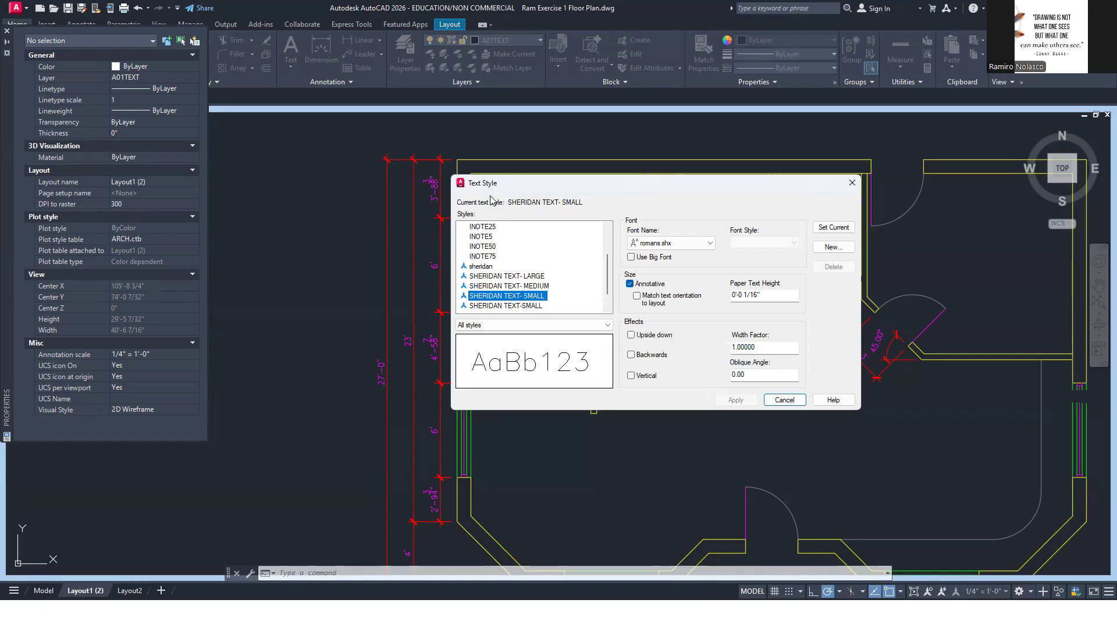
click(541, 286)
key(alt+Tab)
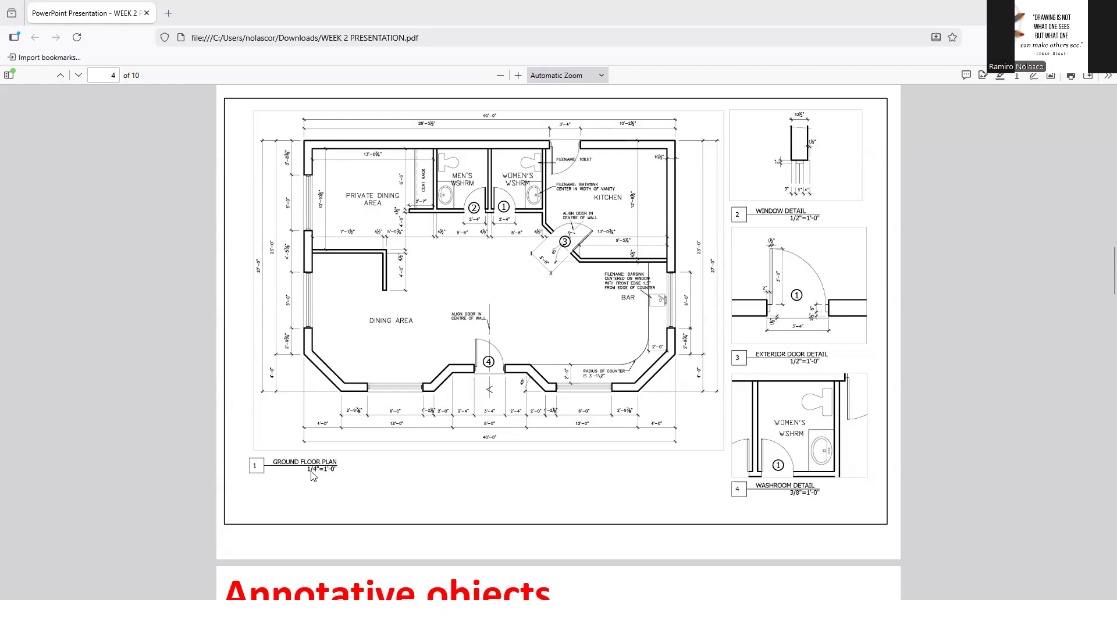
key(alt+Tab)
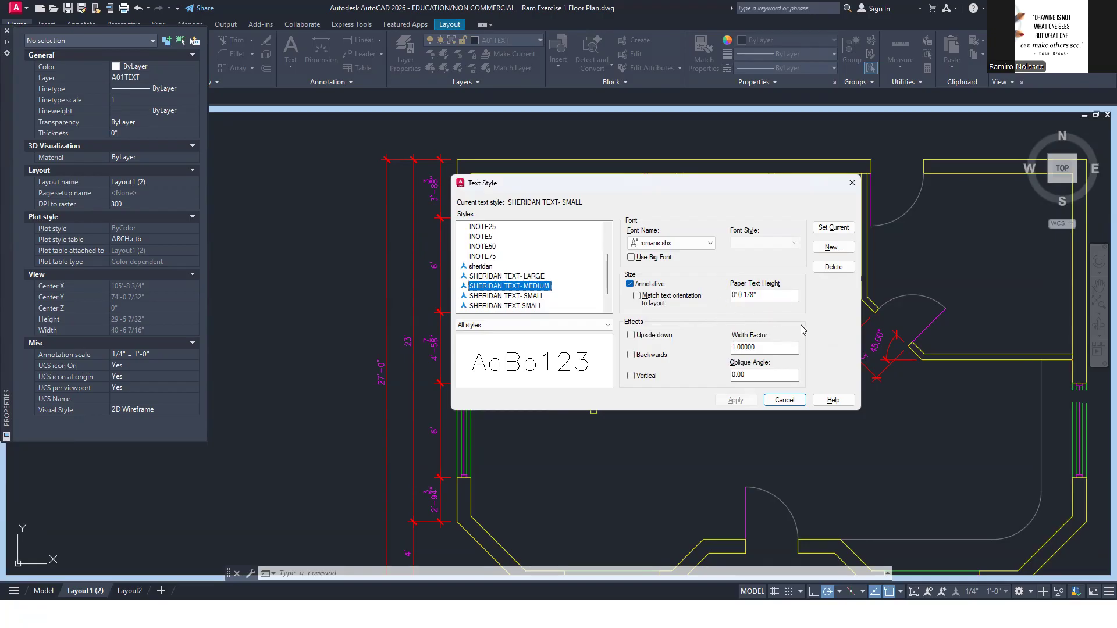
click(836, 229)
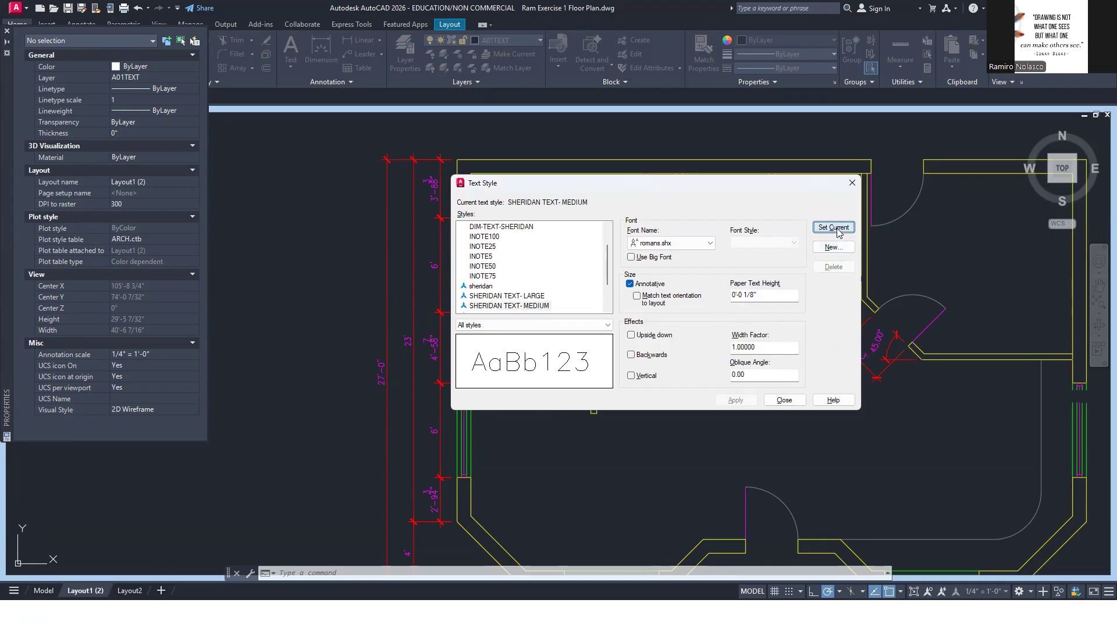
click(784, 401)
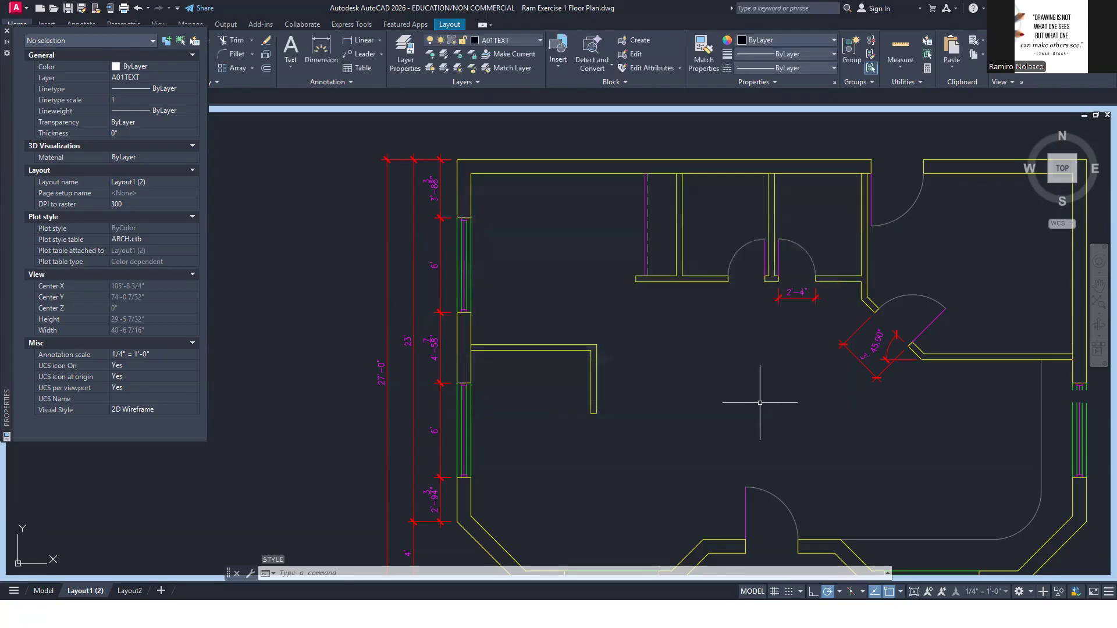
Add the multiline text PRIVATE DINING AREA in the plan's upper-left room, widening its text box so it fits on one line
text(mt)
key(Return)
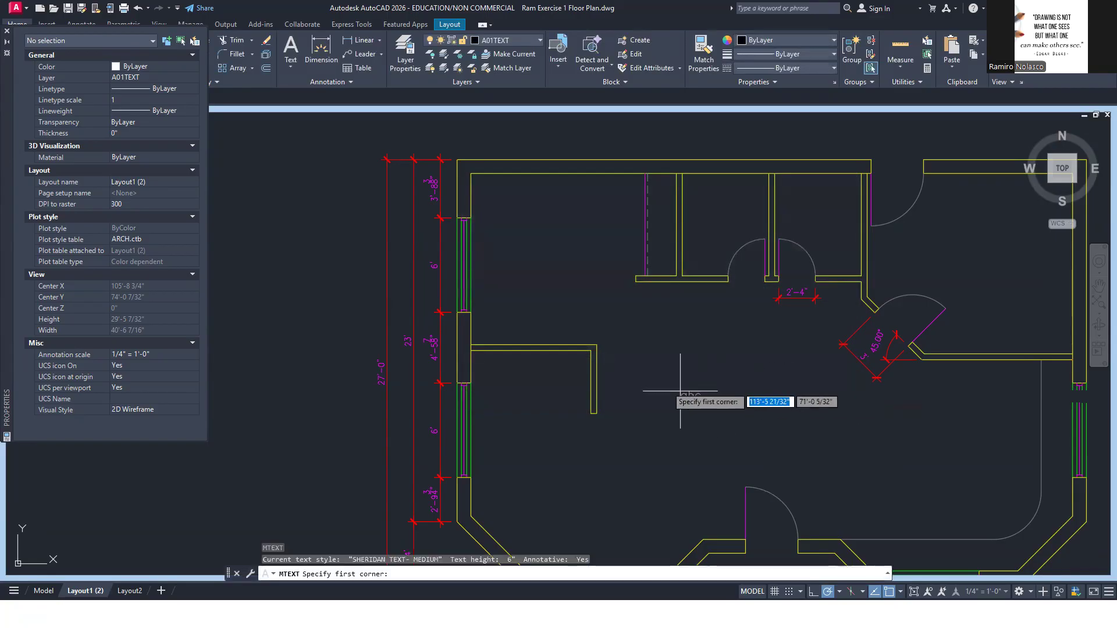
click(508, 226)
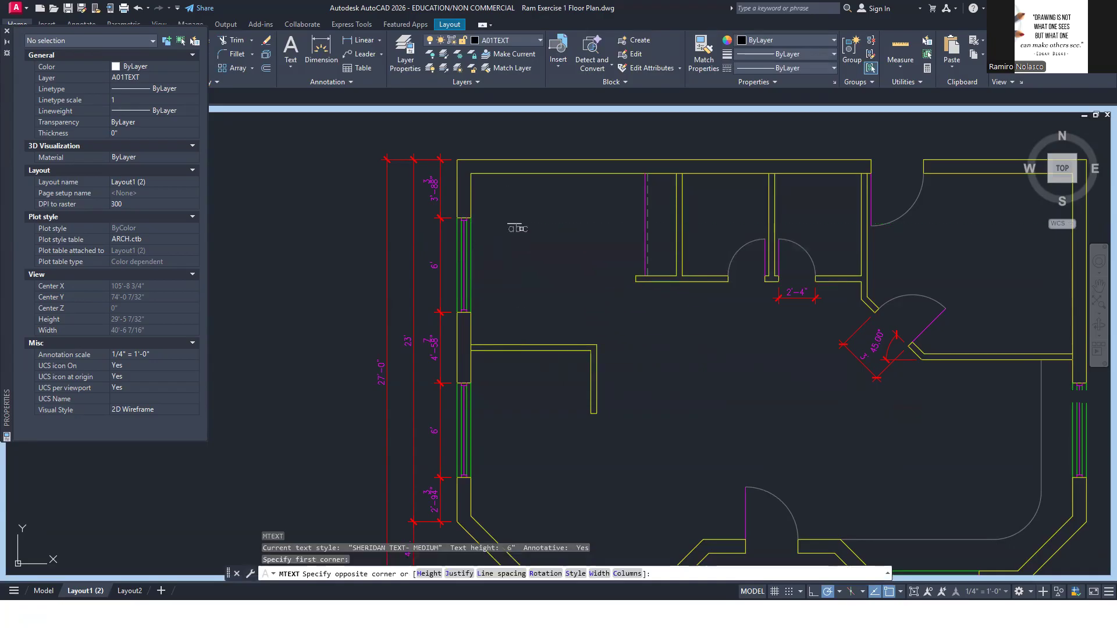
click(628, 259)
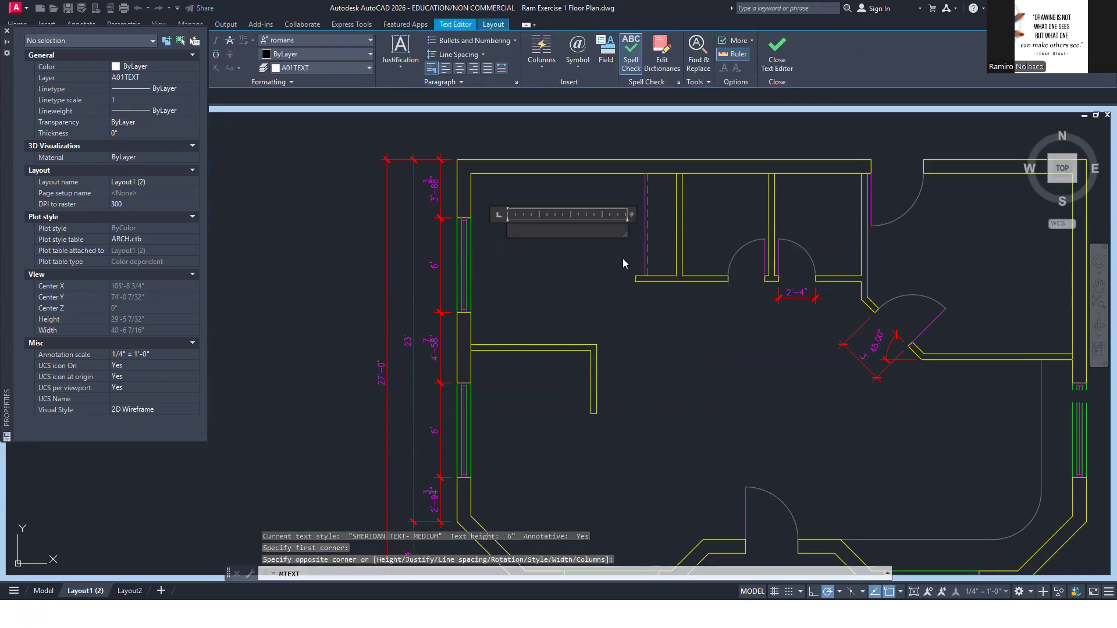
key(alt+Tab)
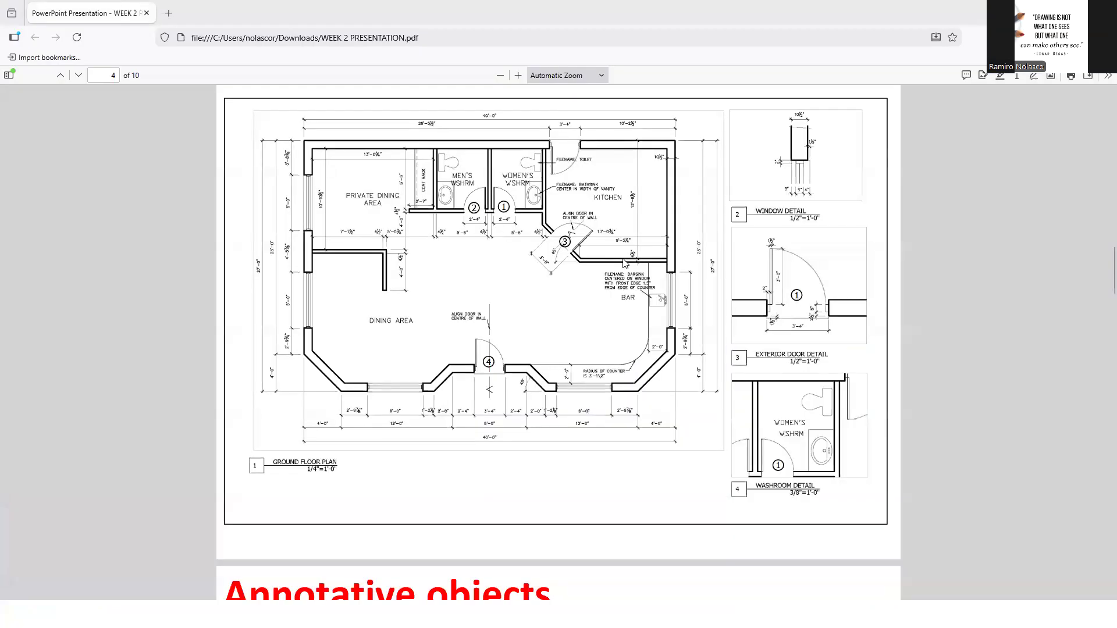
key(alt+Tab)
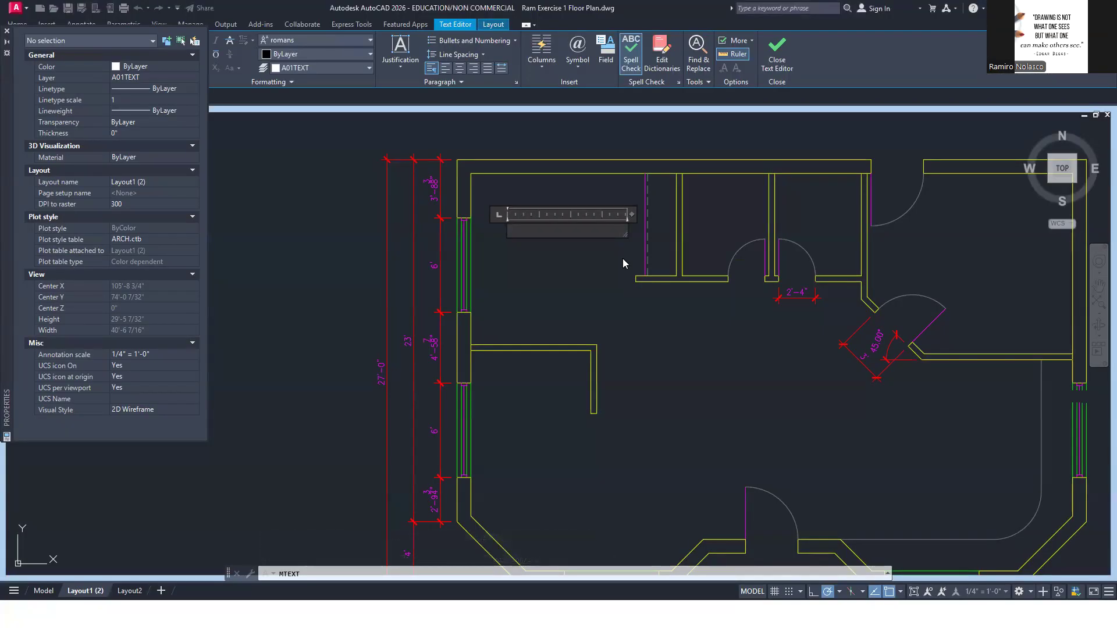
text(PRIVATE DINING AREA)
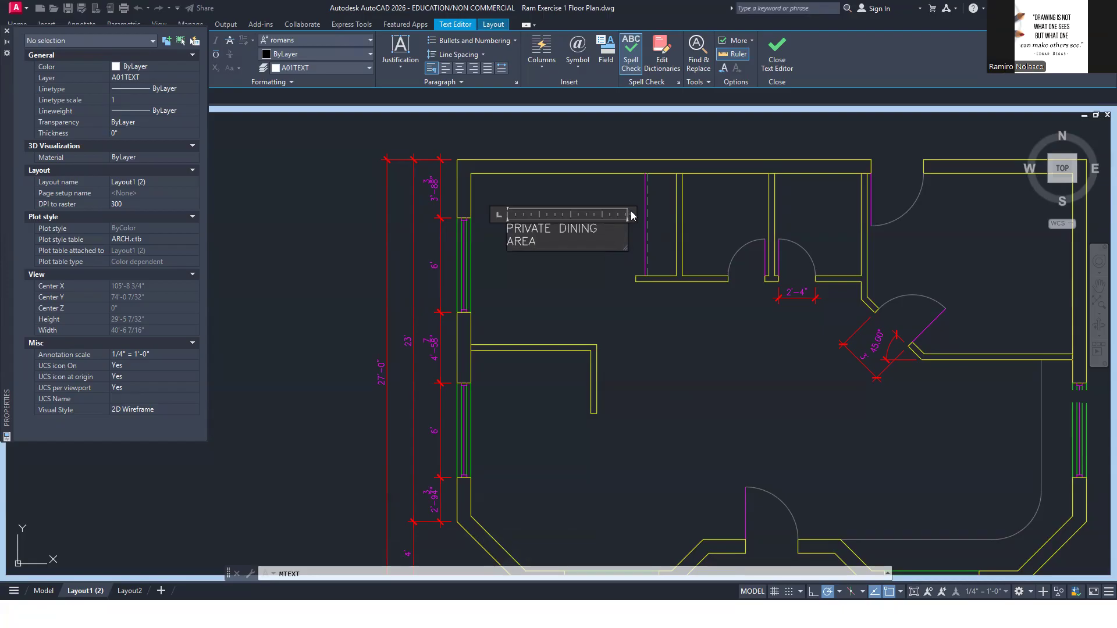
drag(631, 212, 662, 214)
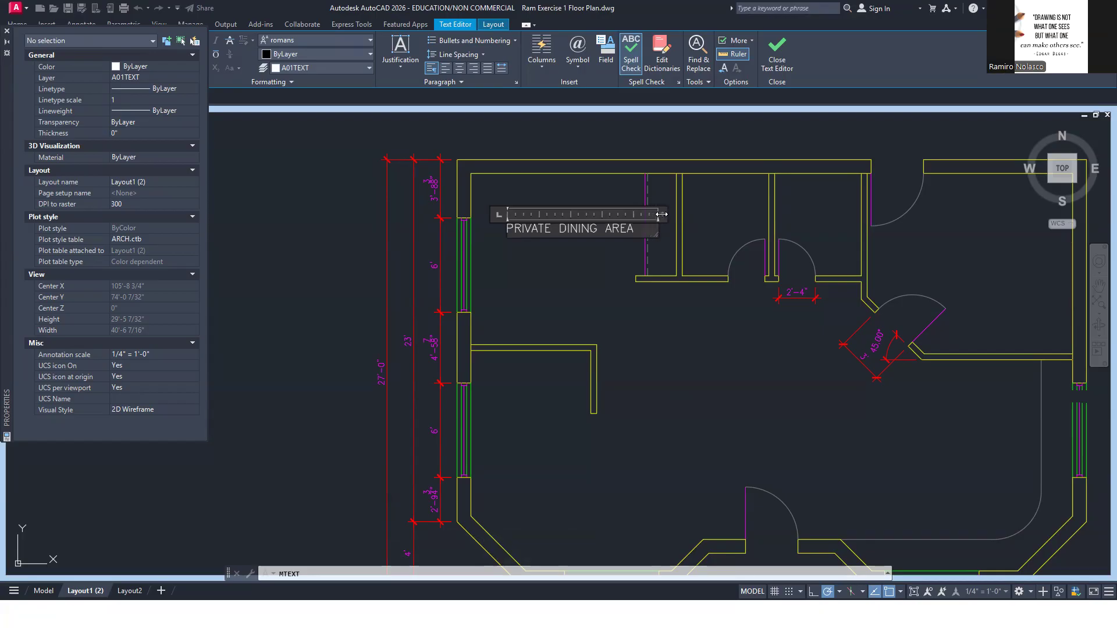
click(571, 271)
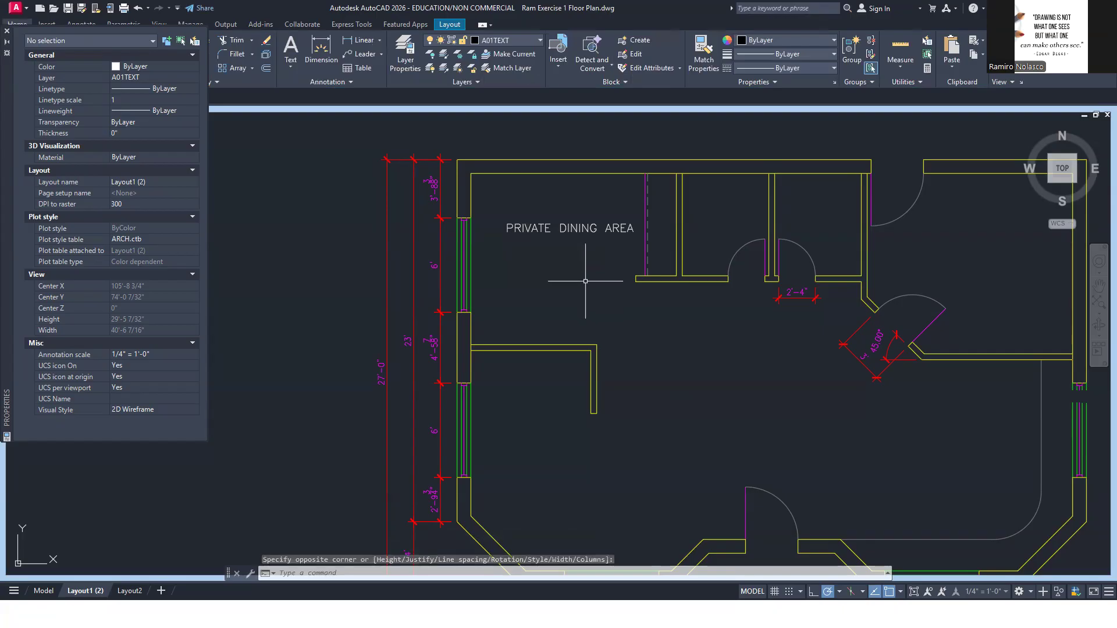
Copy the PRIVATE DINING AREA label into both washrooms, the kitchen, the bar and the dining area
text(CO)
key(Return)
click(583, 262)
click(540, 217)
key(Return)
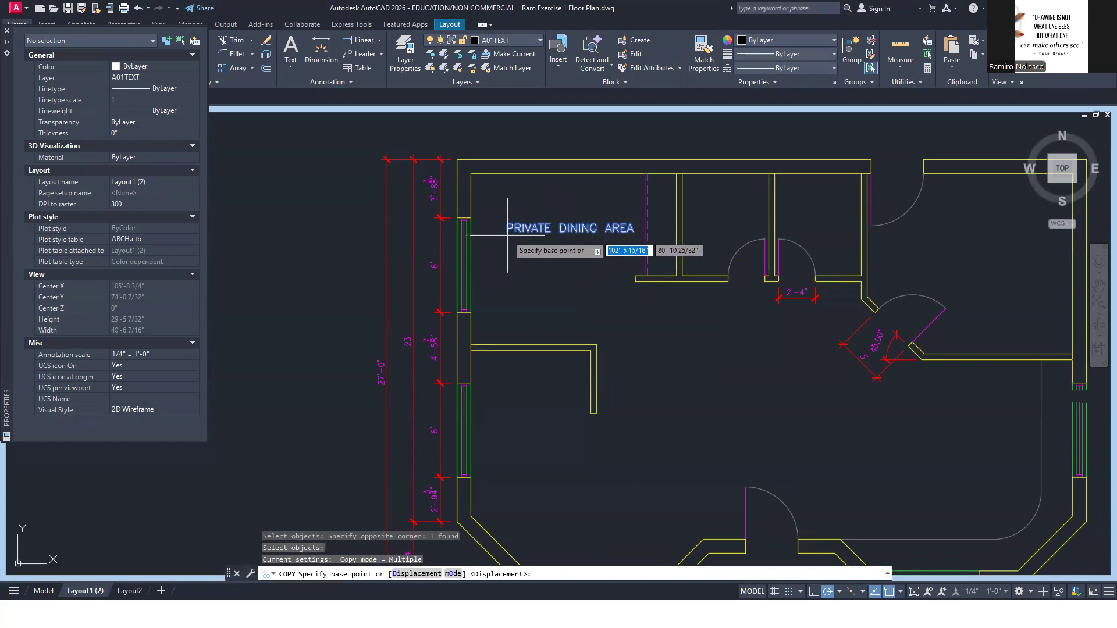
click(508, 234)
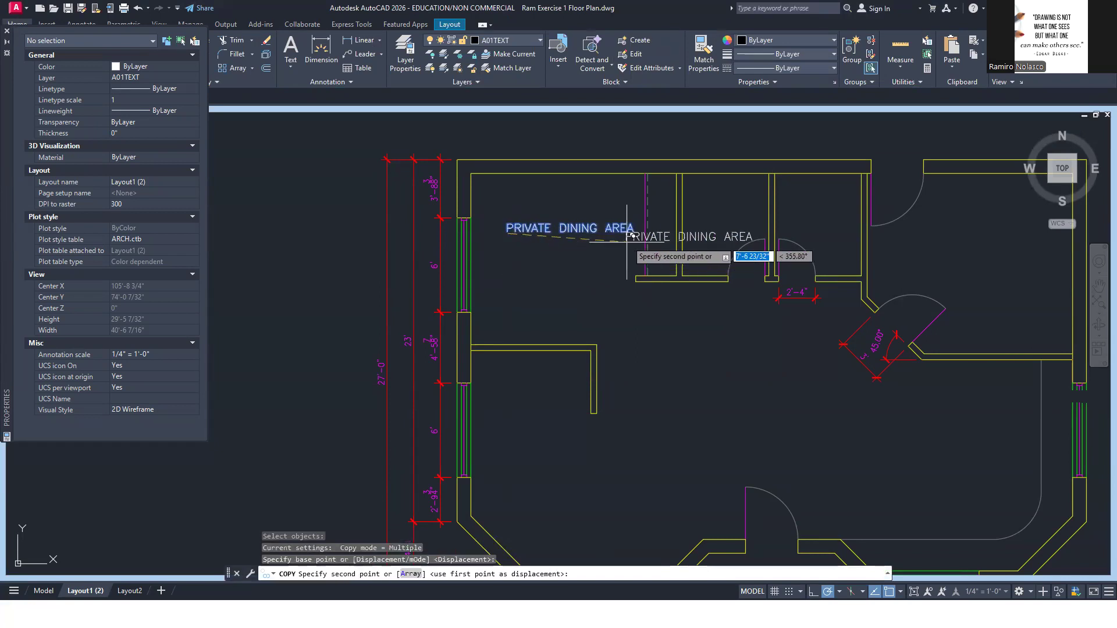
click(698, 233)
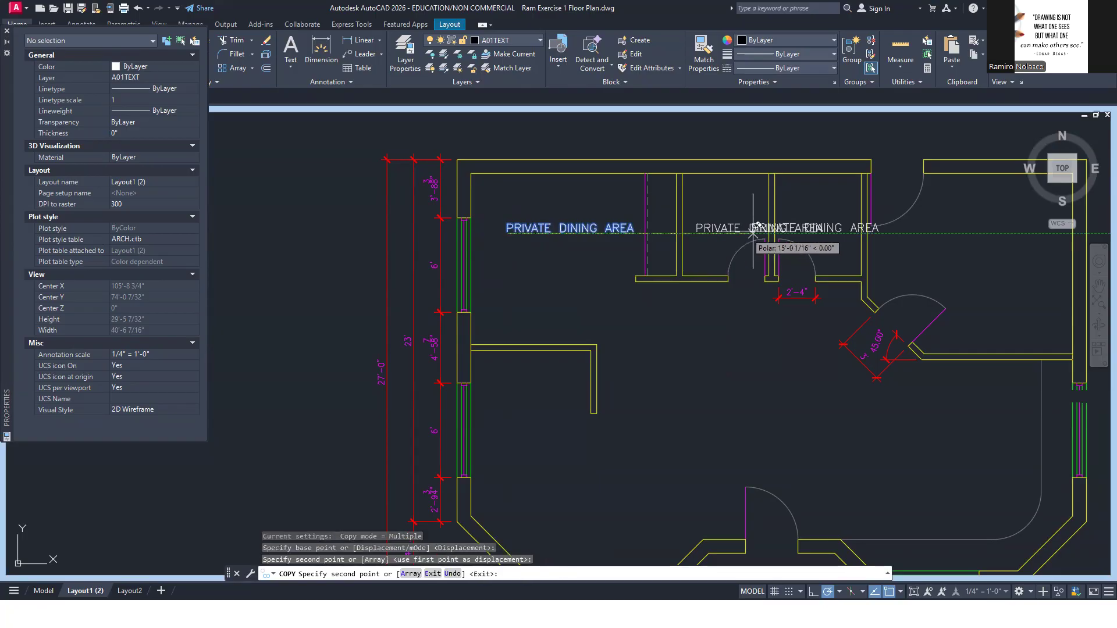
click(796, 234)
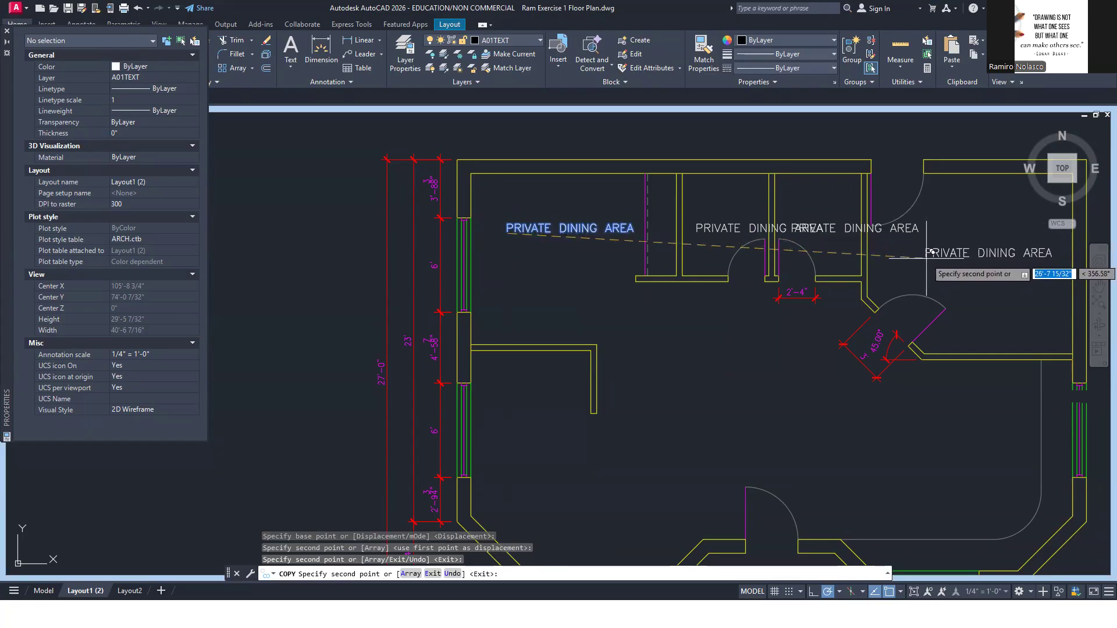
click(925, 258)
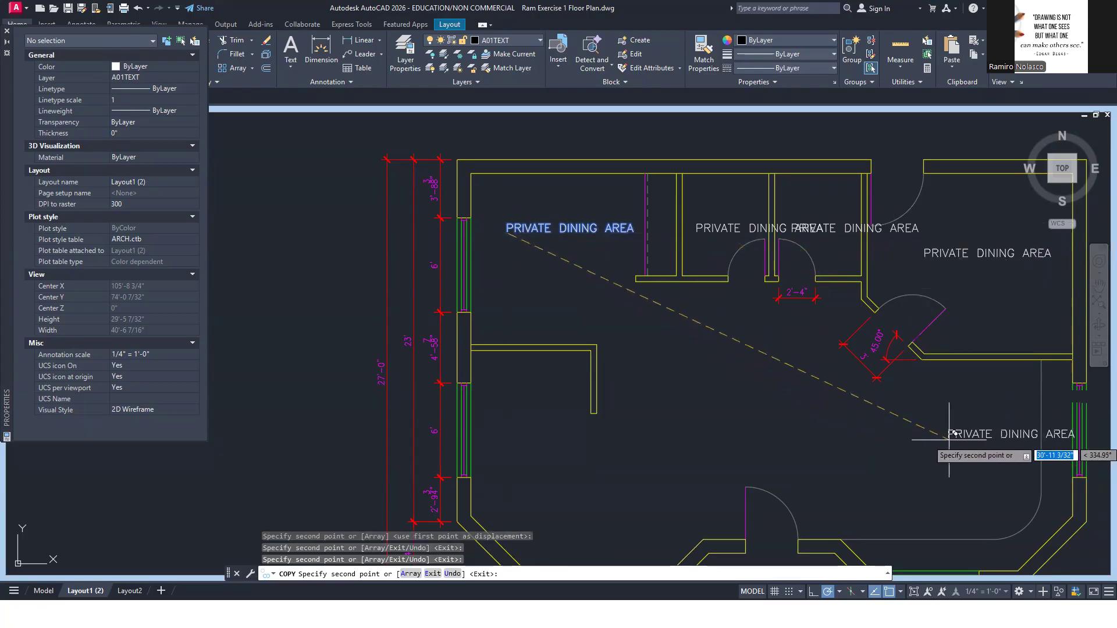
click(949, 440)
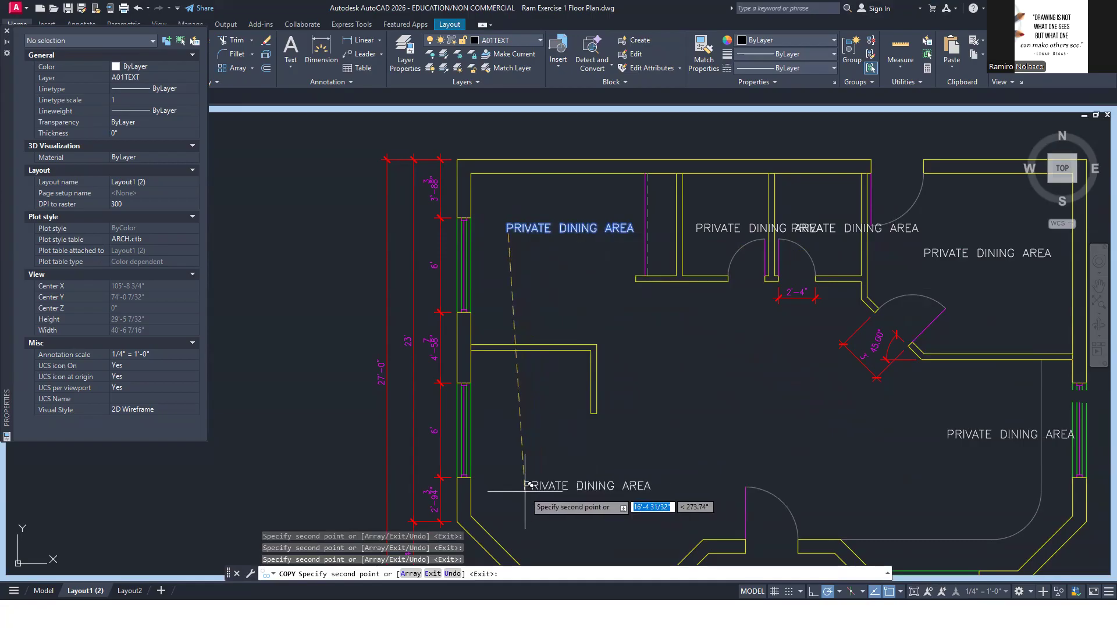
key(alt+Tab)
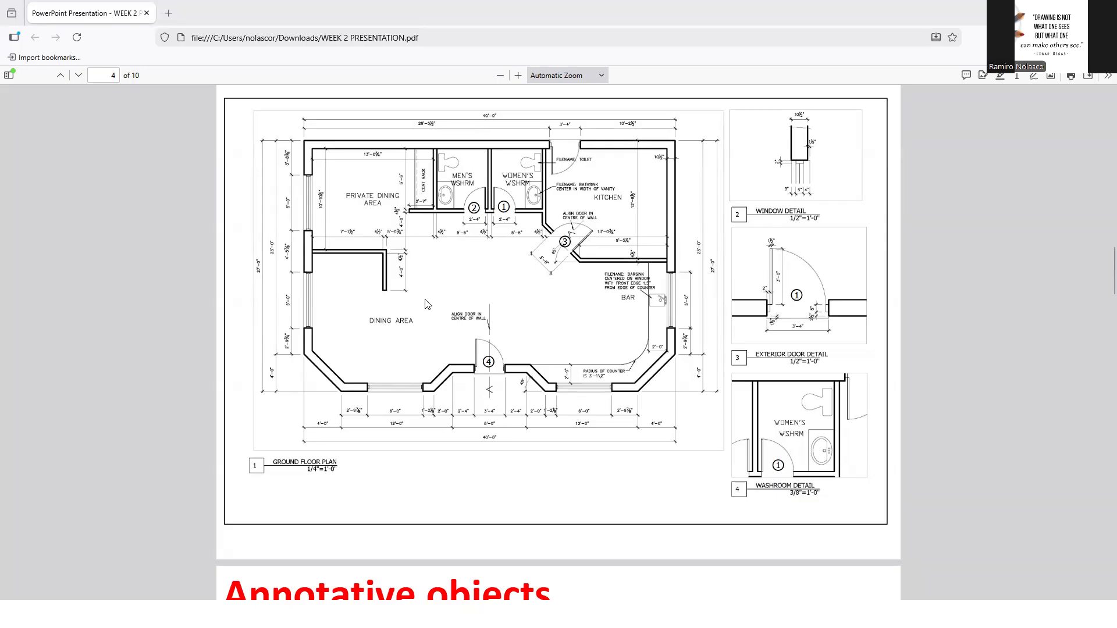
key(alt+Tab)
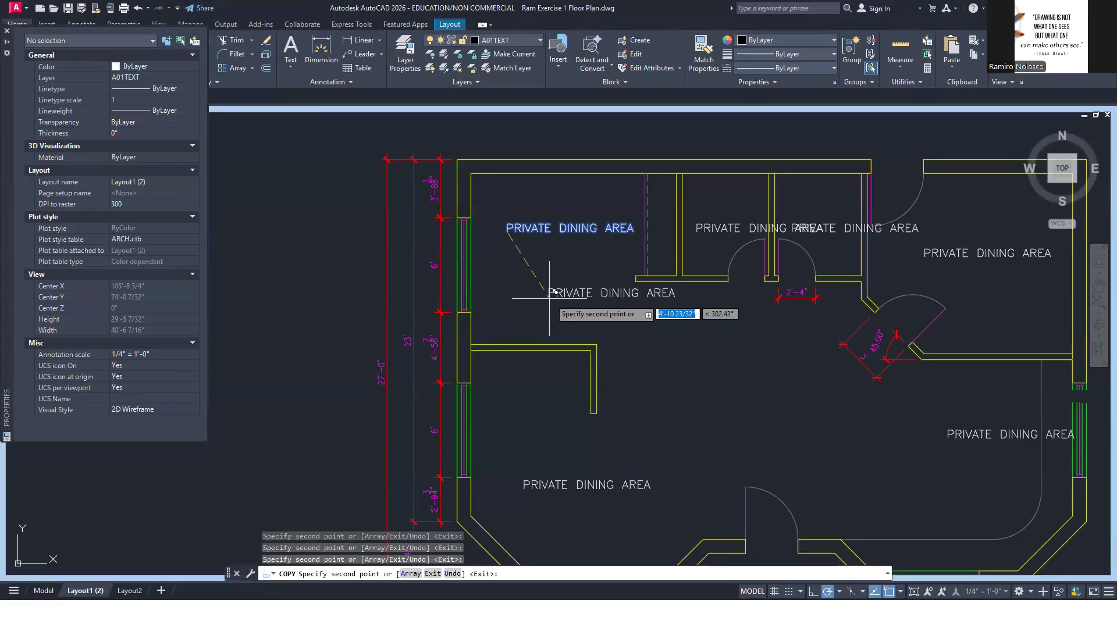
key(Escape)
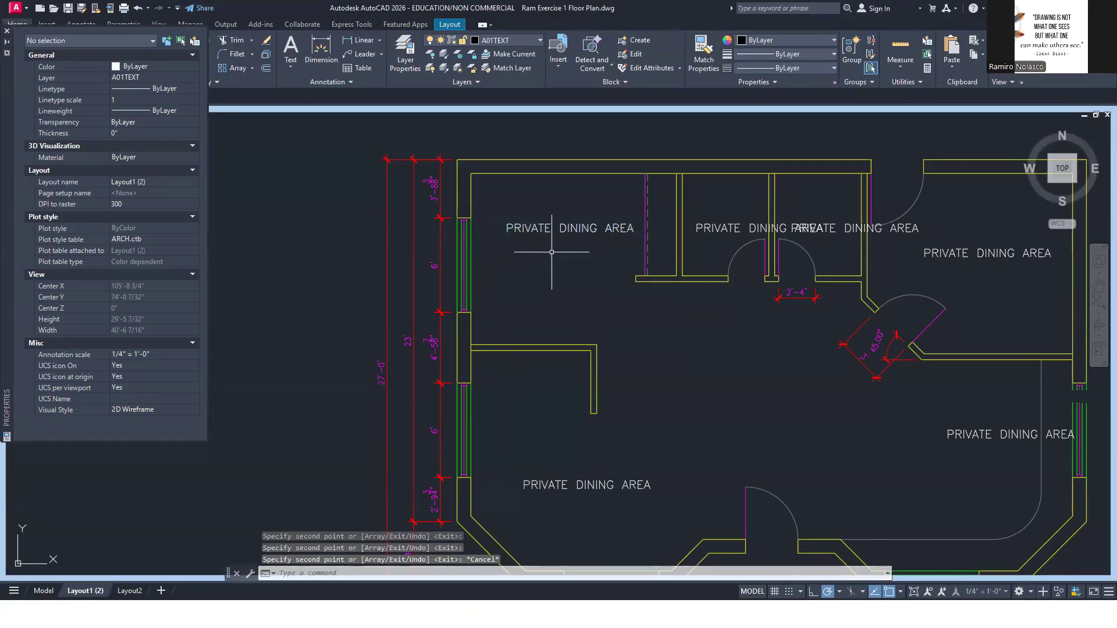
Change the copied label in the plan's lower-left area to DINING AREA, checking the room names in the reference PDF
click(581, 480)
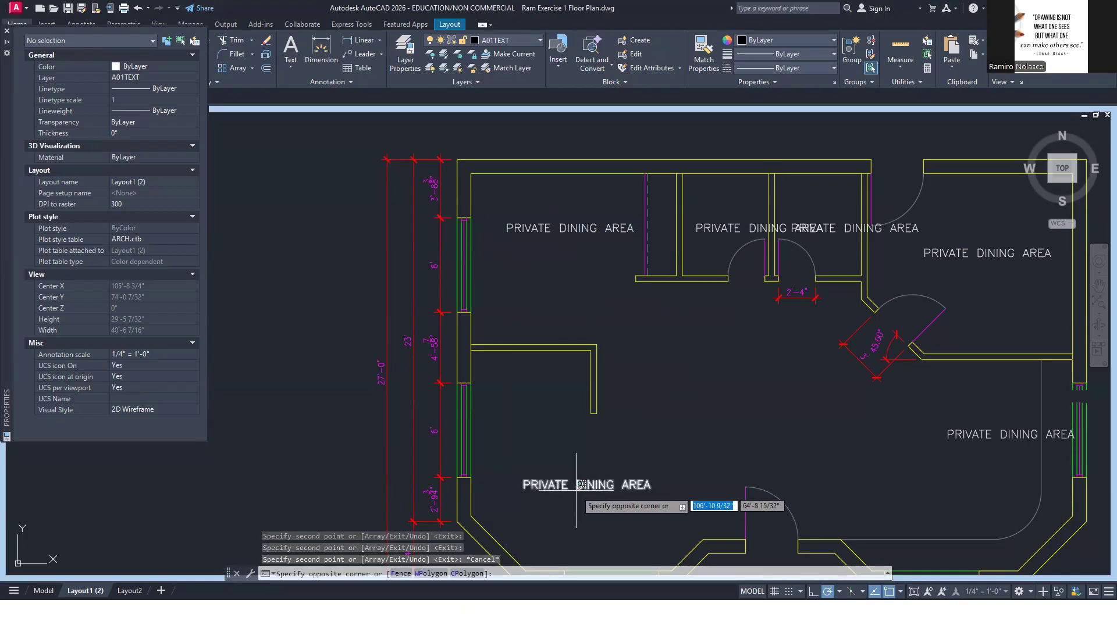
click(581, 486)
double_click(637, 484)
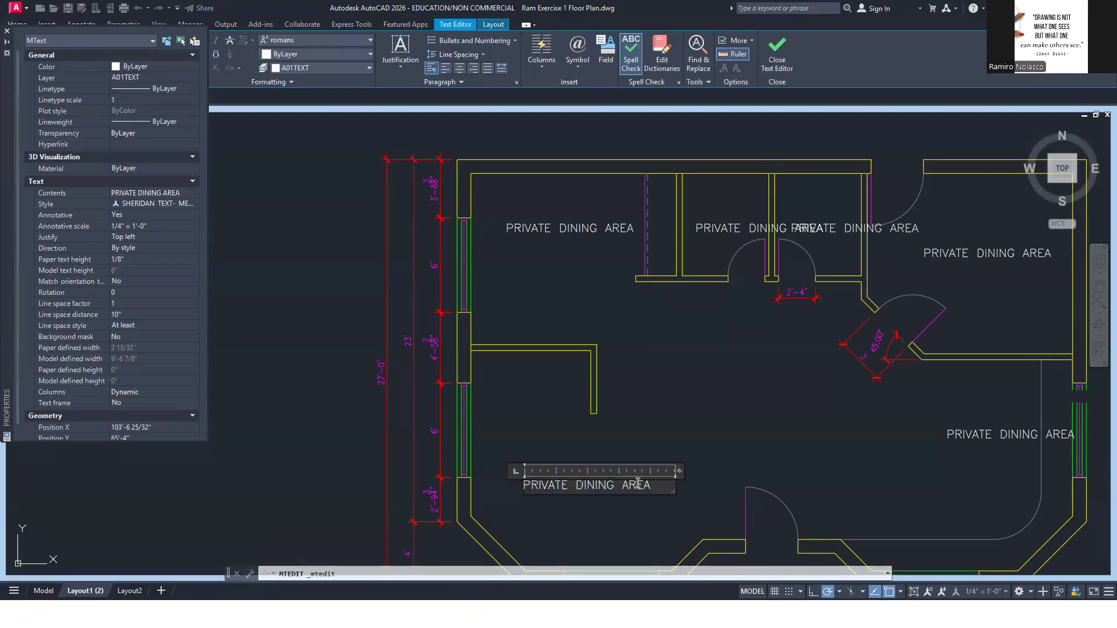
key(alt+Tab)
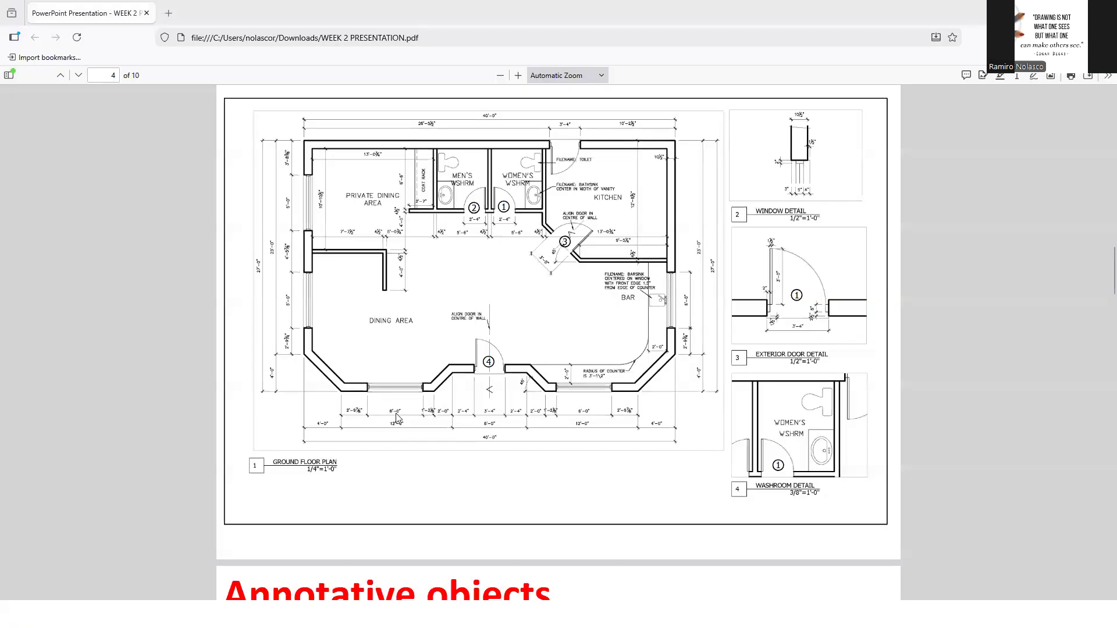
key(alt+Tab)
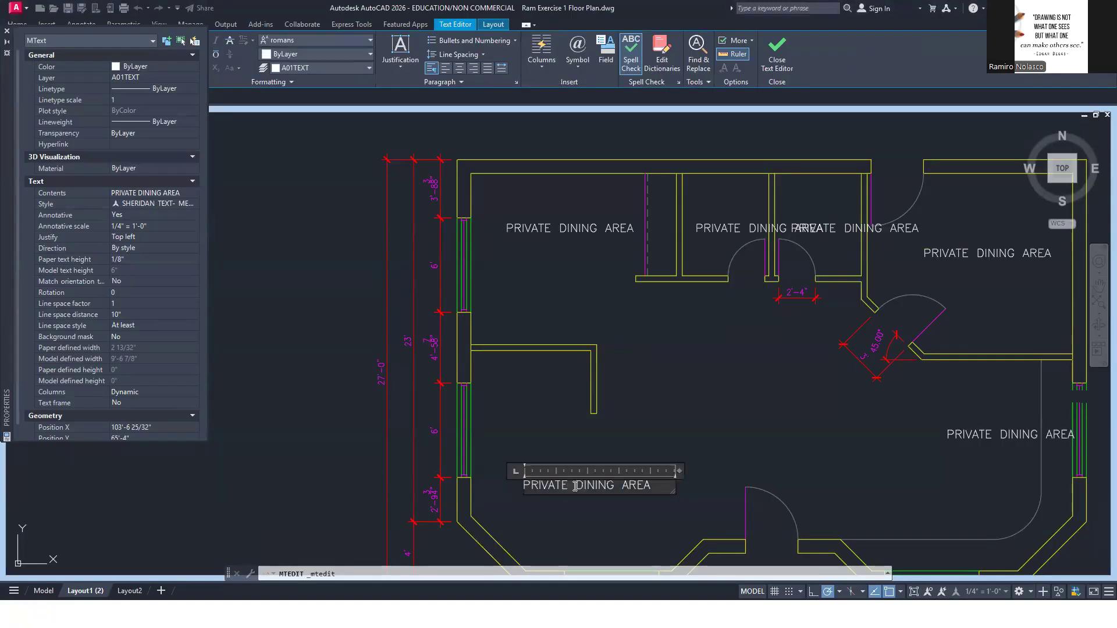
drag(572, 486, 431, 475)
key(Delete)
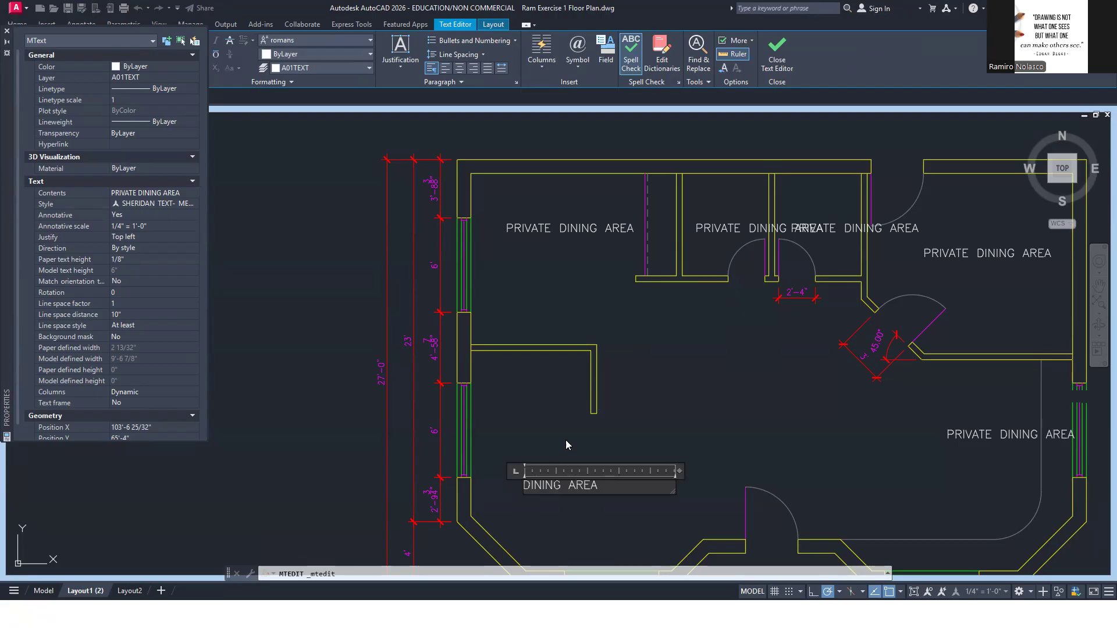
click(651, 428)
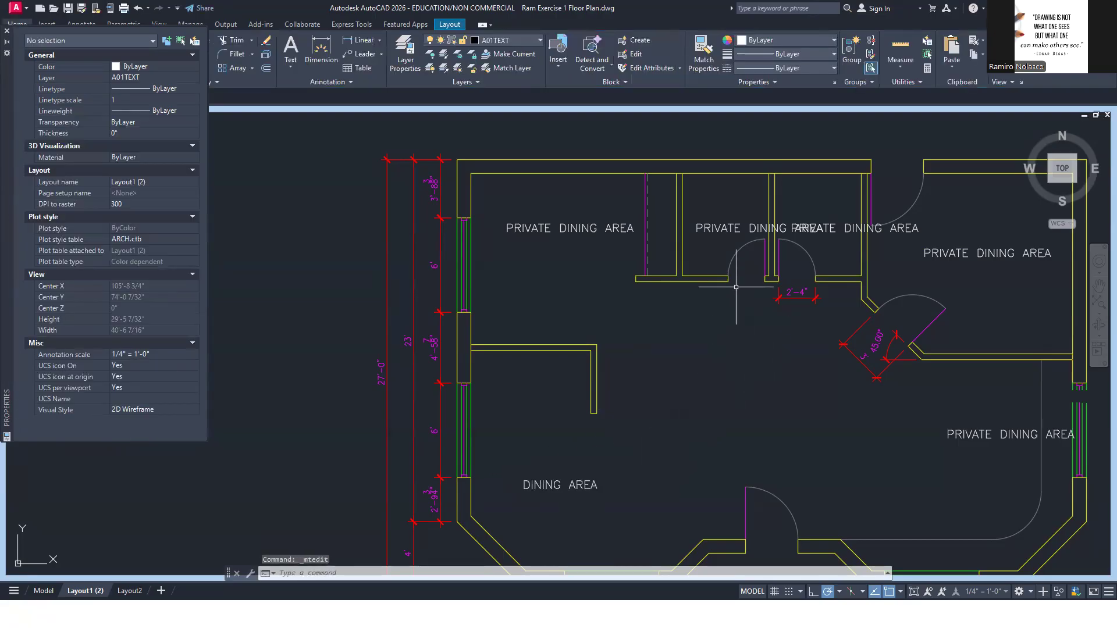
Change the left washroom's label to MEN'S WSHRM and narrow its text box so it wraps onto two lines
click(726, 230)
double_click(726, 231)
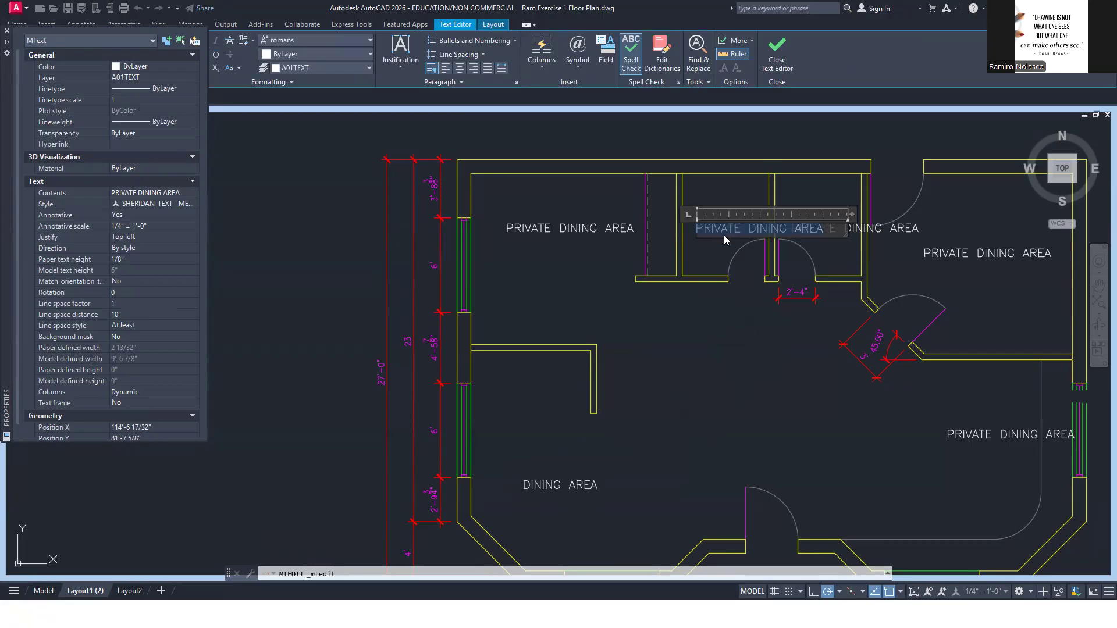
text(mEN's)
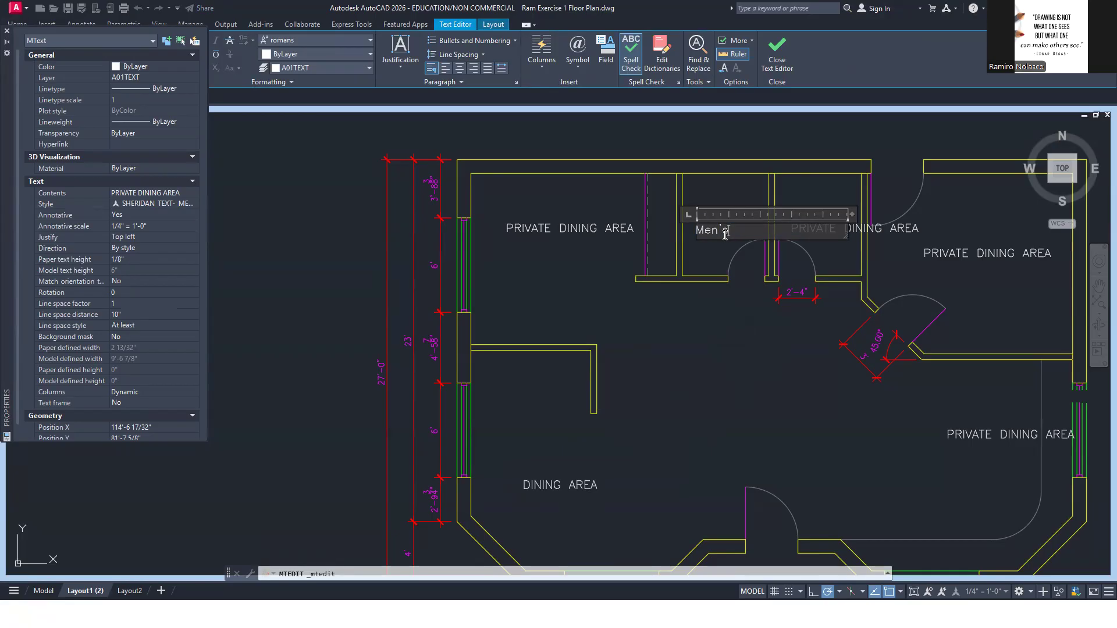
key(BackSpace)
key(BackSpace)
key(BackSpace)
key(BackSpace)
drag(852, 212, 778, 213)
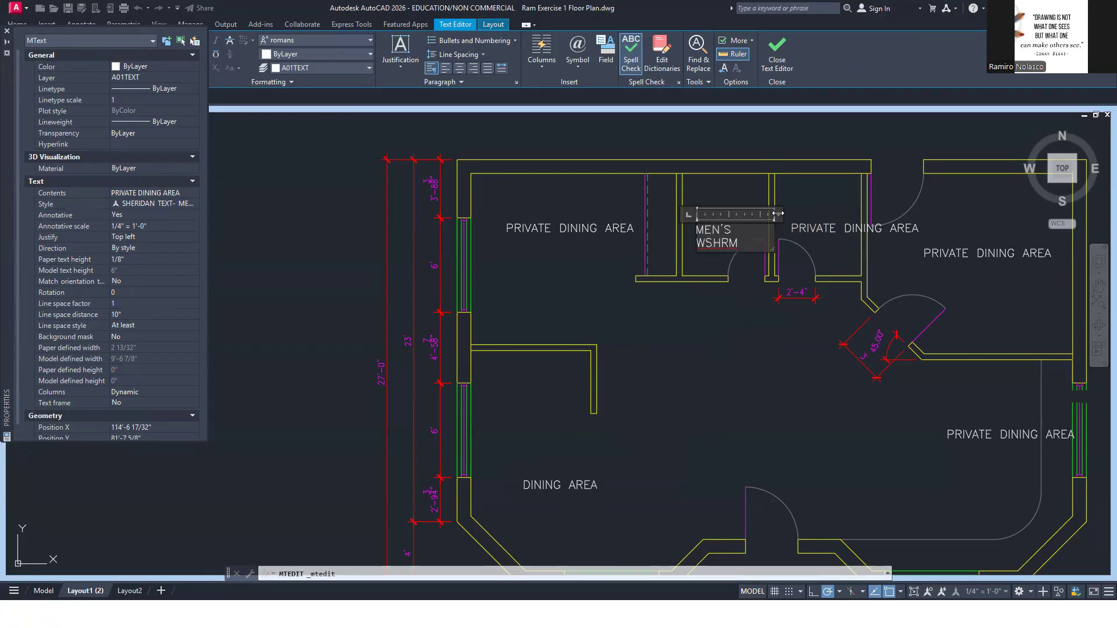
click(762, 356)
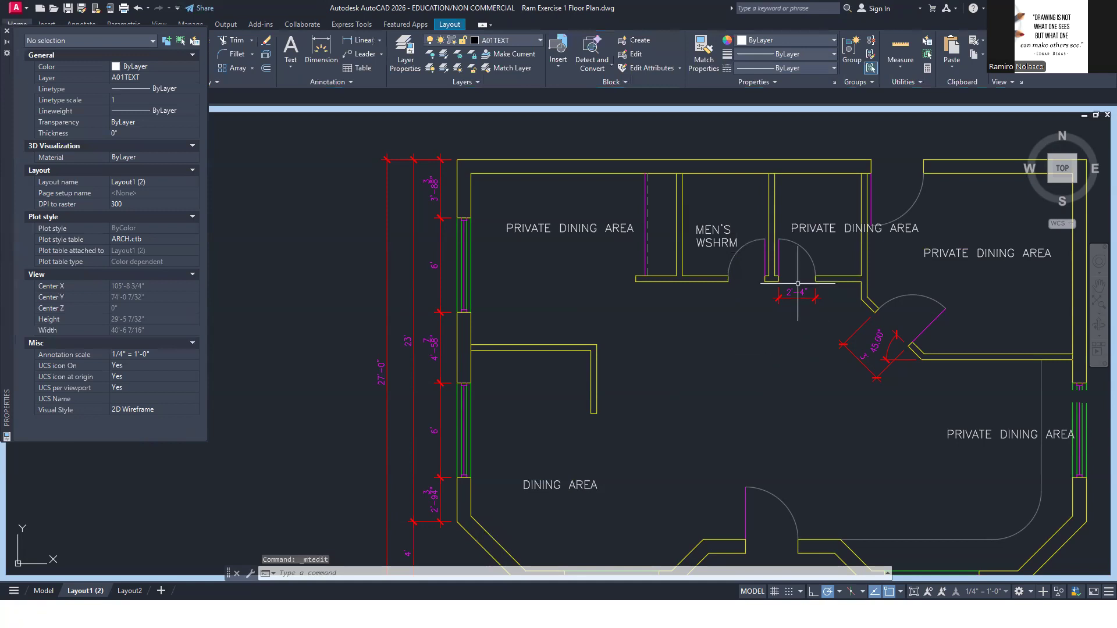
Change the right washroom's label to WOMEN'S WSHRM and narrow its text box so it wraps onto two lines
double_click(825, 226)
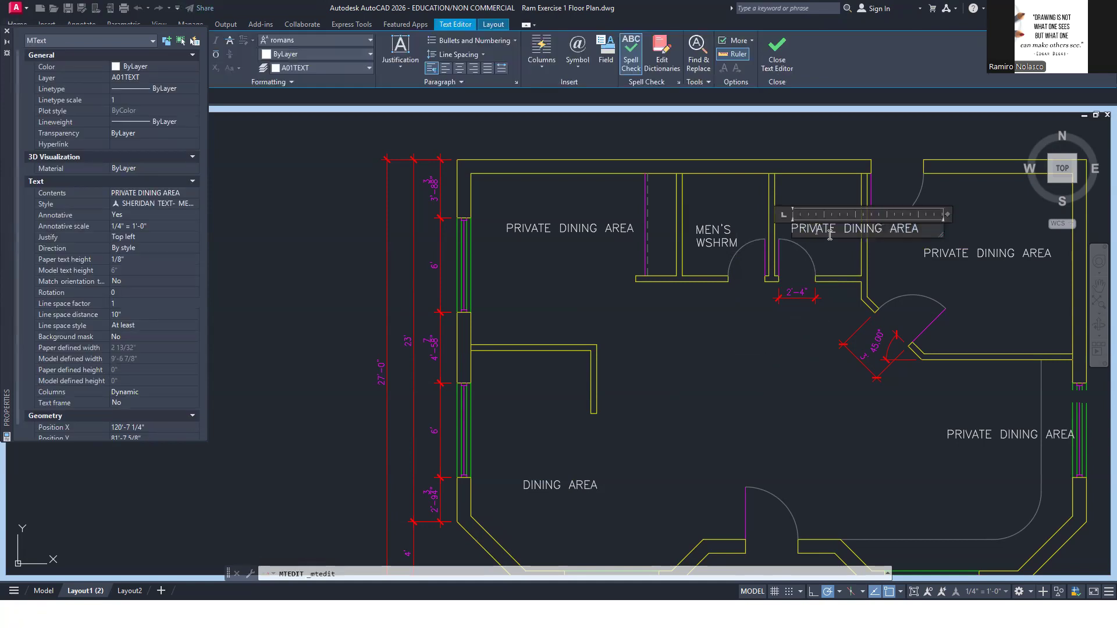
triple_click(830, 235)
text(WO)
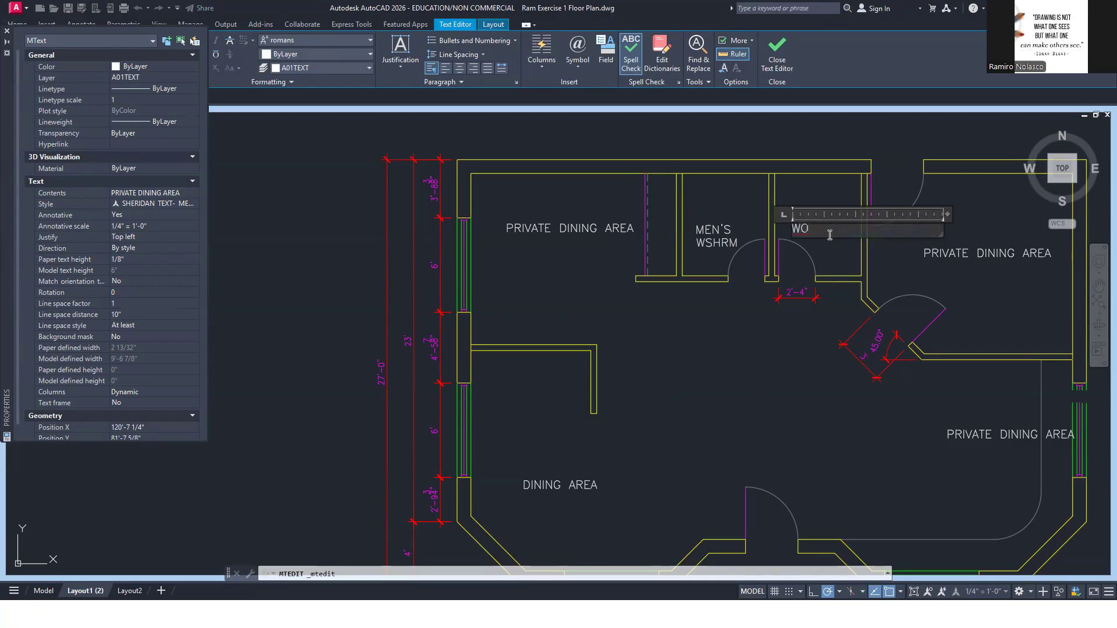
text(MEN'S WSHRM)
drag(949, 214, 866, 216)
click(956, 280)
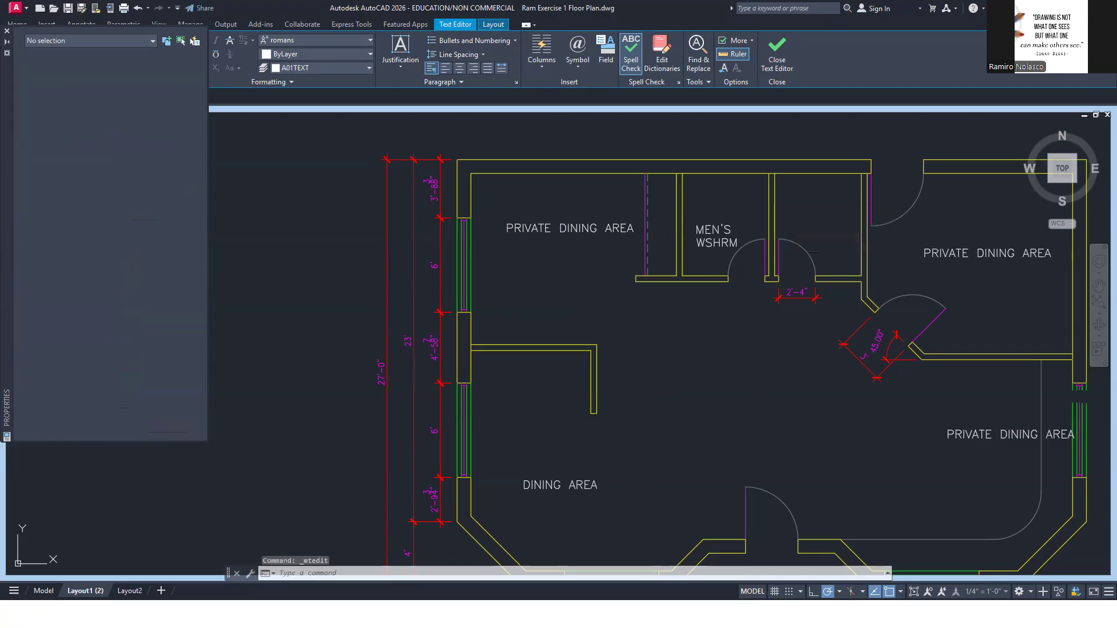
Replace the label text in the plan's upper-right room with KITCHEN
click(964, 253)
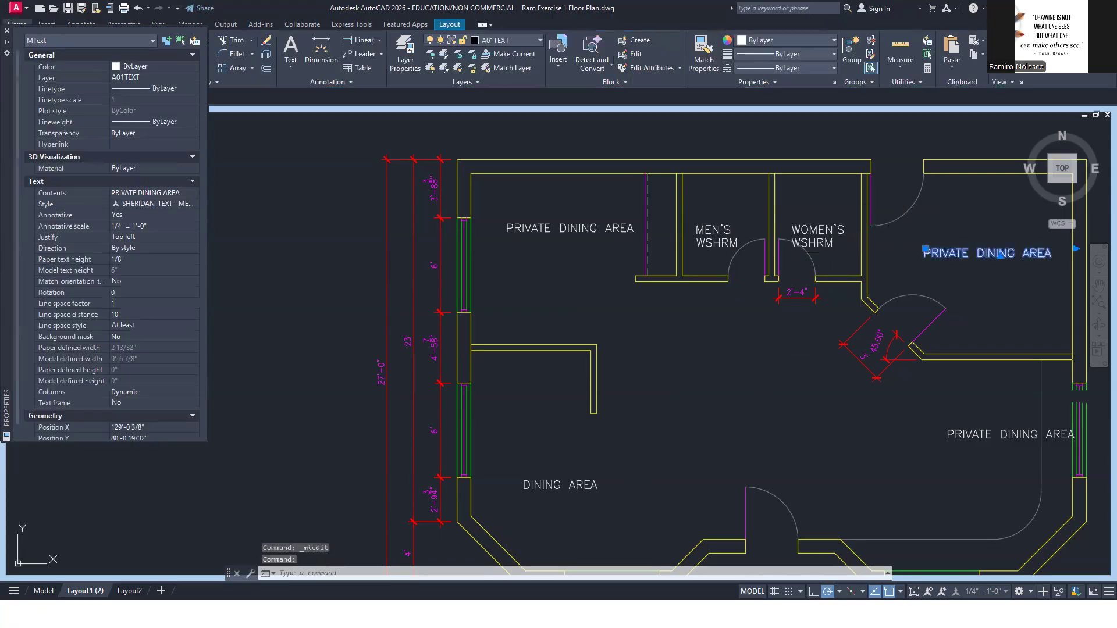
triple_click(965, 254)
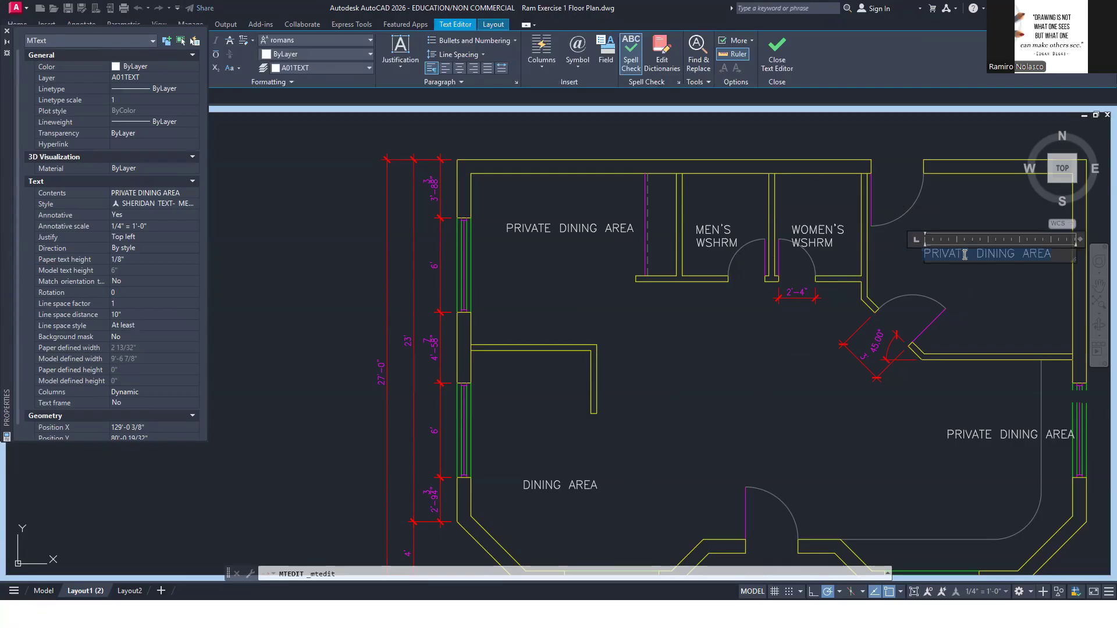
text(KIR)
key(BackSpace)
text(T)
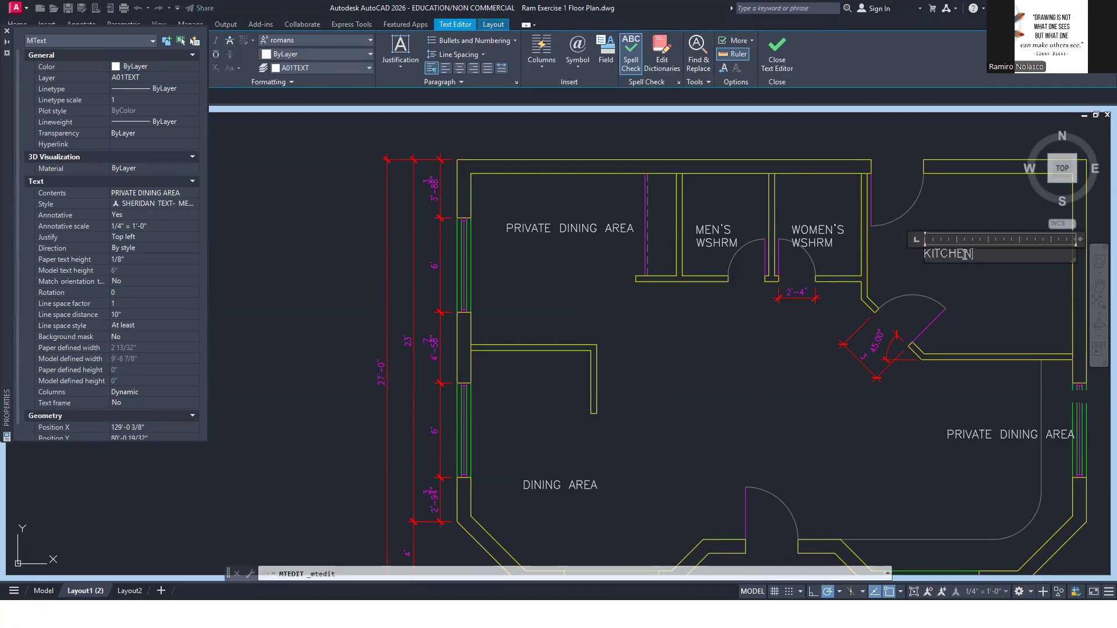
text(CHEN)
click(1000, 284)
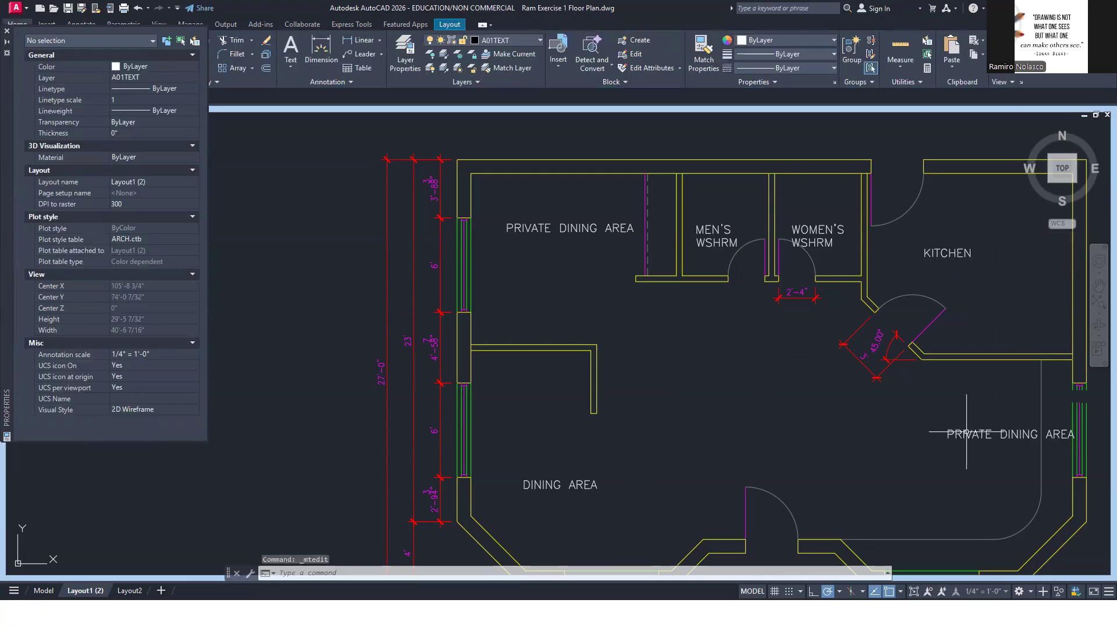
Replace the copied label text in the bar area at the plan's lower right with KITCHEN
click(966, 433)
double_click(972, 432)
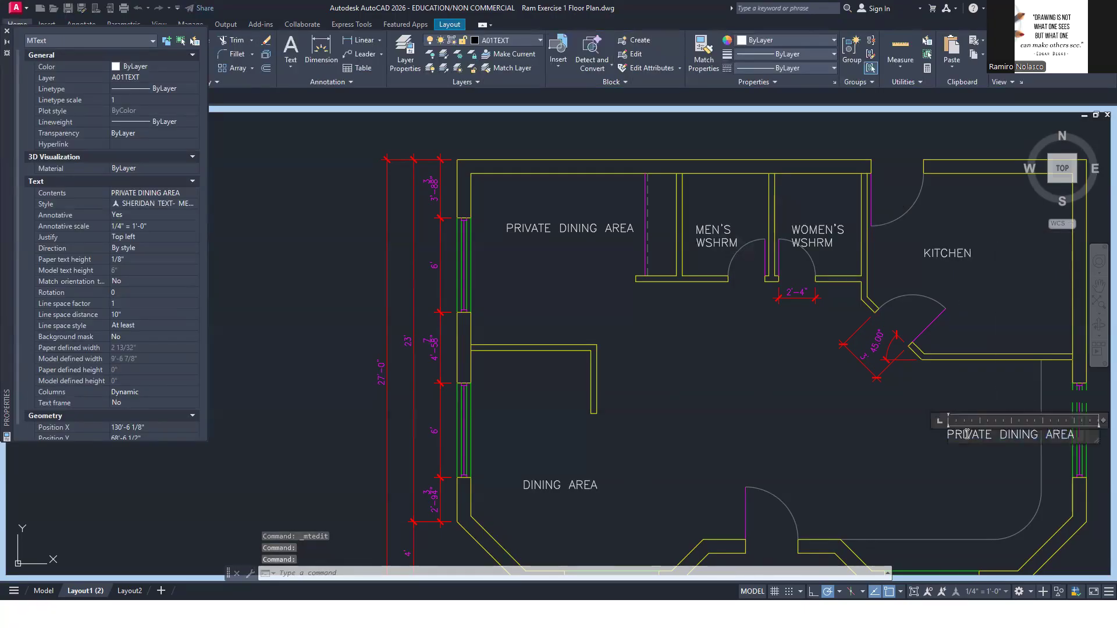
triple_click(1014, 434)
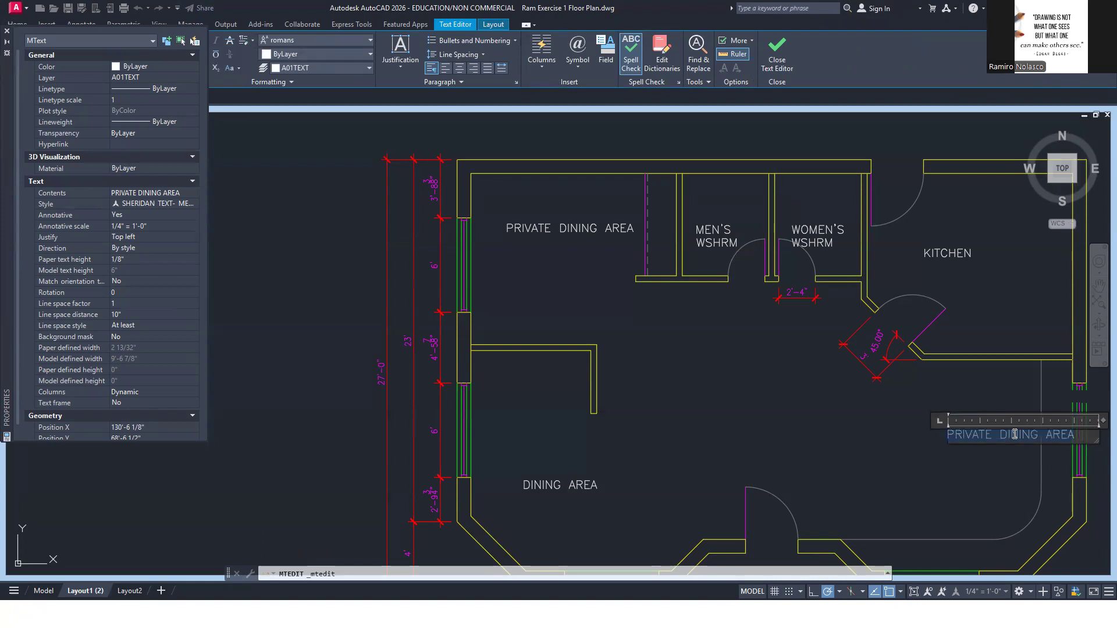
text(KI)
click(976, 456)
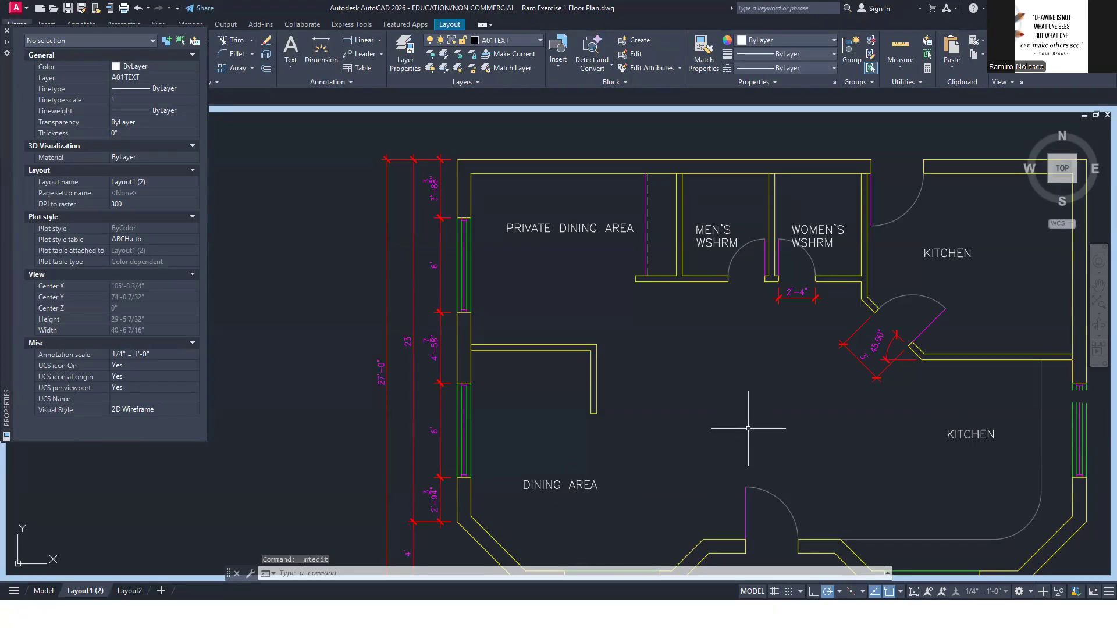
Move the MEN'S WSHRM label slightly up and to the right, clear of the washroom door swing
text(m)
key(Return)
click(732, 228)
click(726, 228)
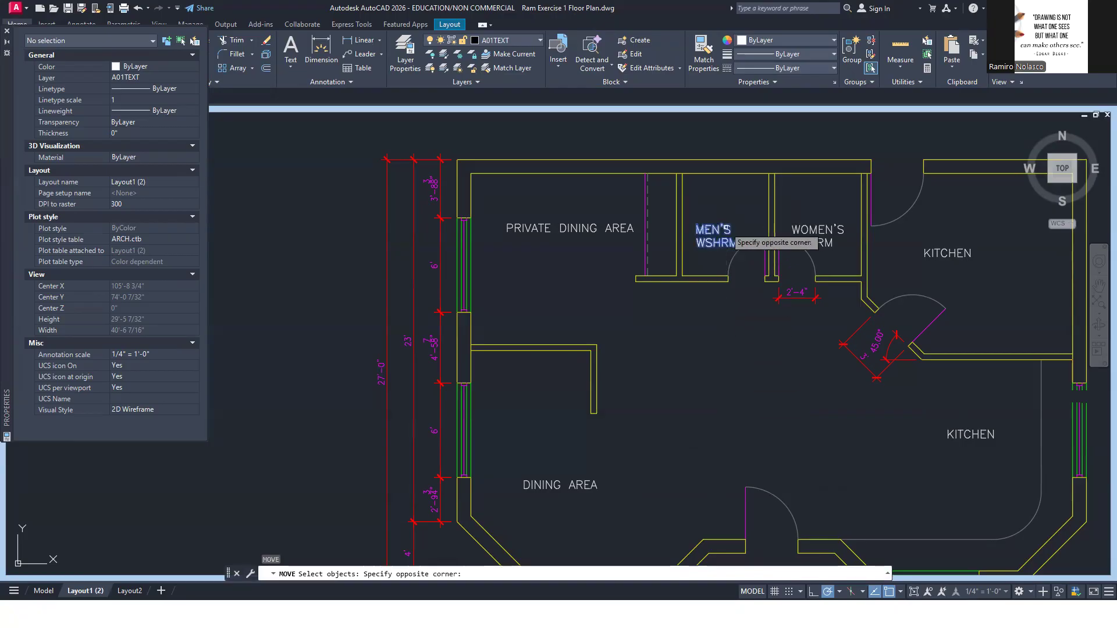
click(726, 228)
key(Return)
click(731, 212)
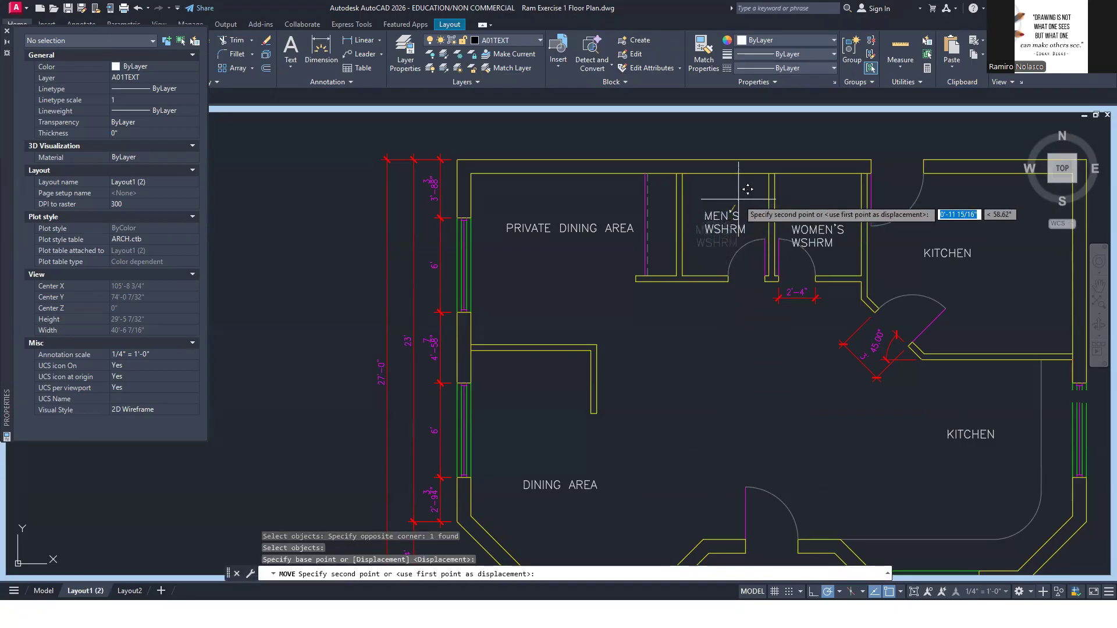
click(747, 189)
Move the WOMEN'S WSHRM label straight up, clear of the door swing and level with the men's label
click(826, 232)
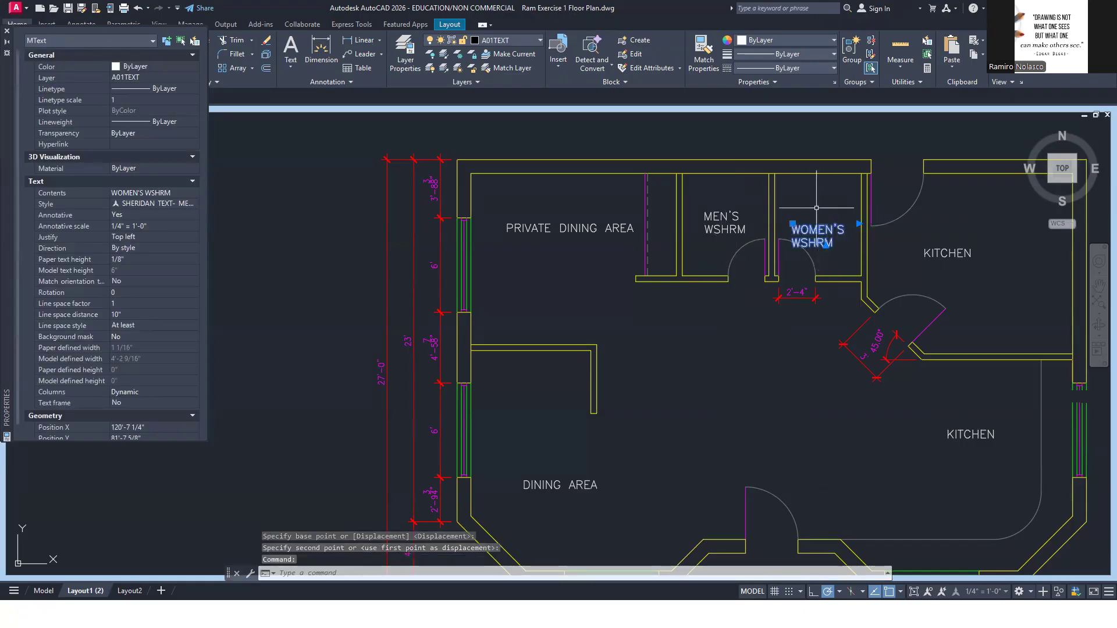
text(M)
key(Return)
click(816, 231)
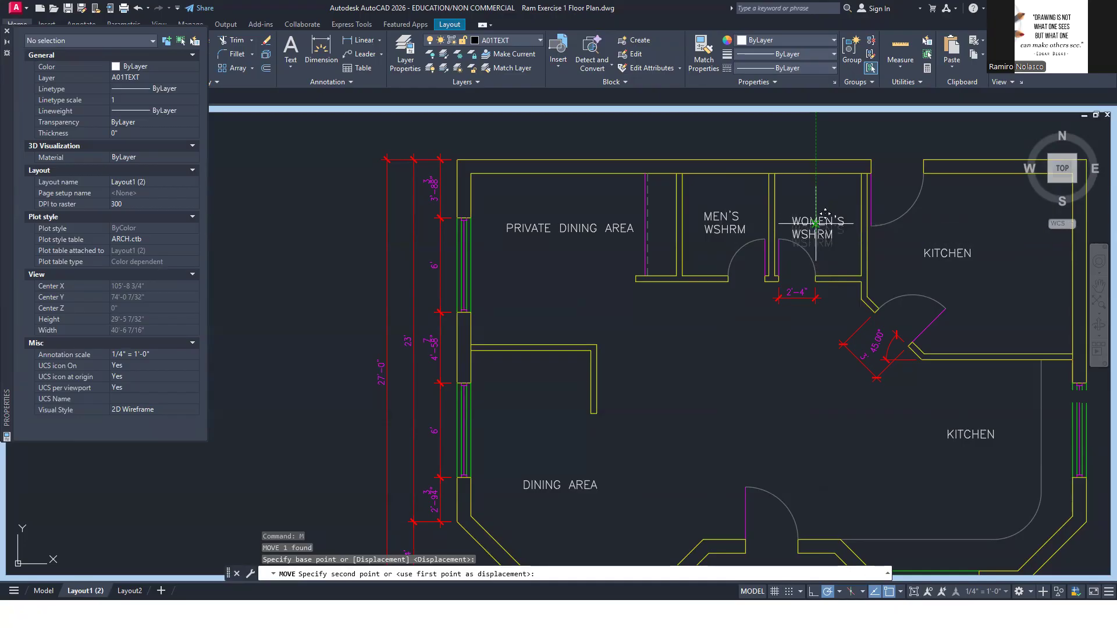
scroll(826, 211, up, 2)
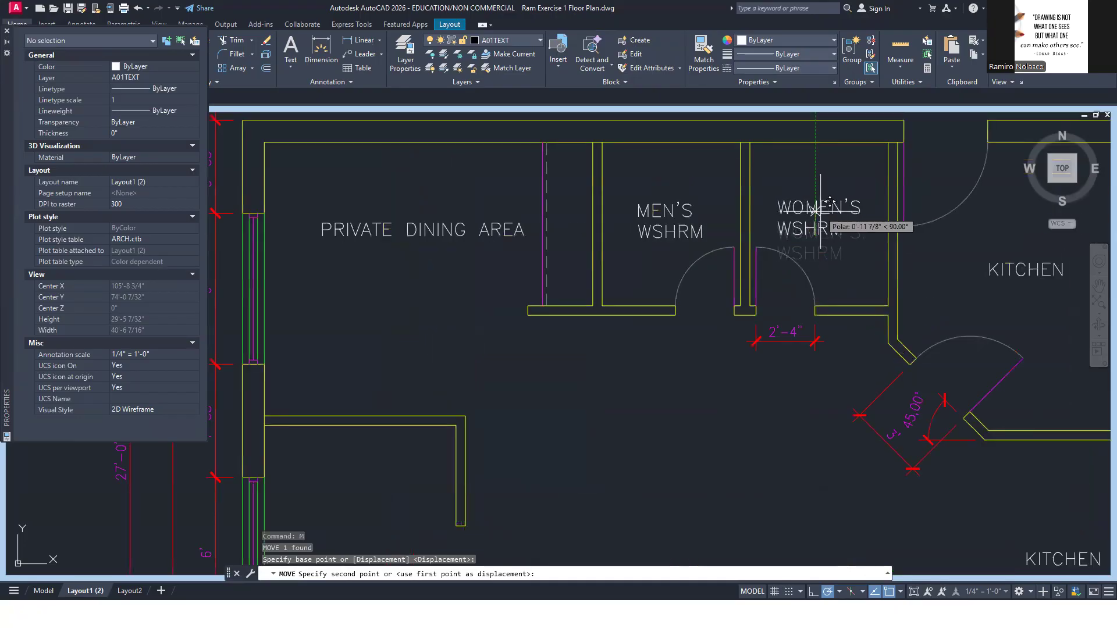
click(816, 214)
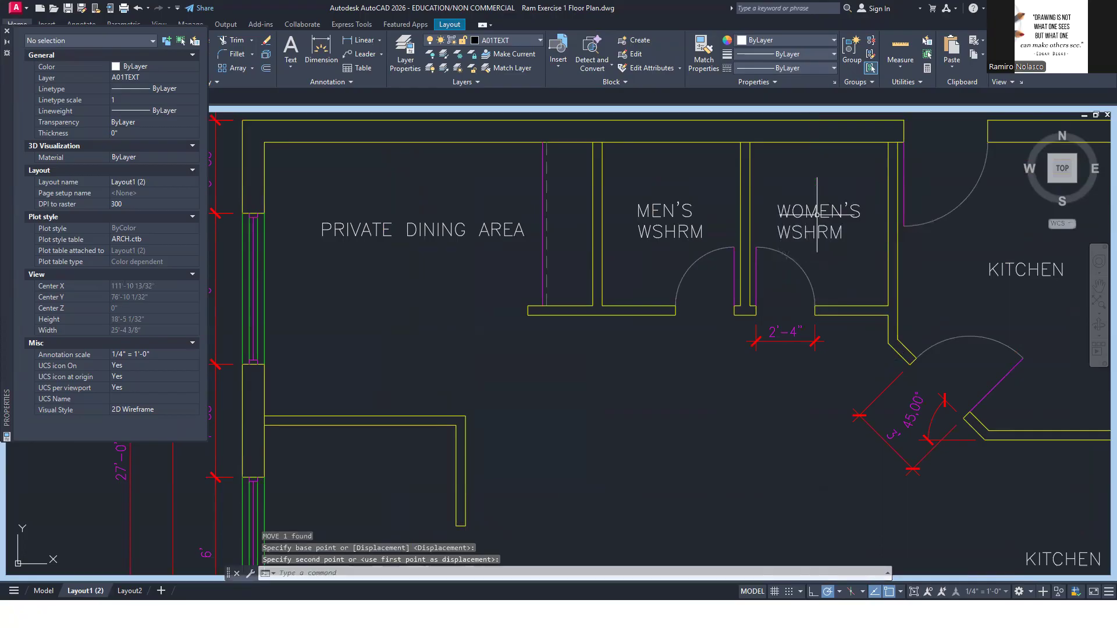
scroll(826, 370, down, 2)
middle_drag(825, 370, 753, 331)
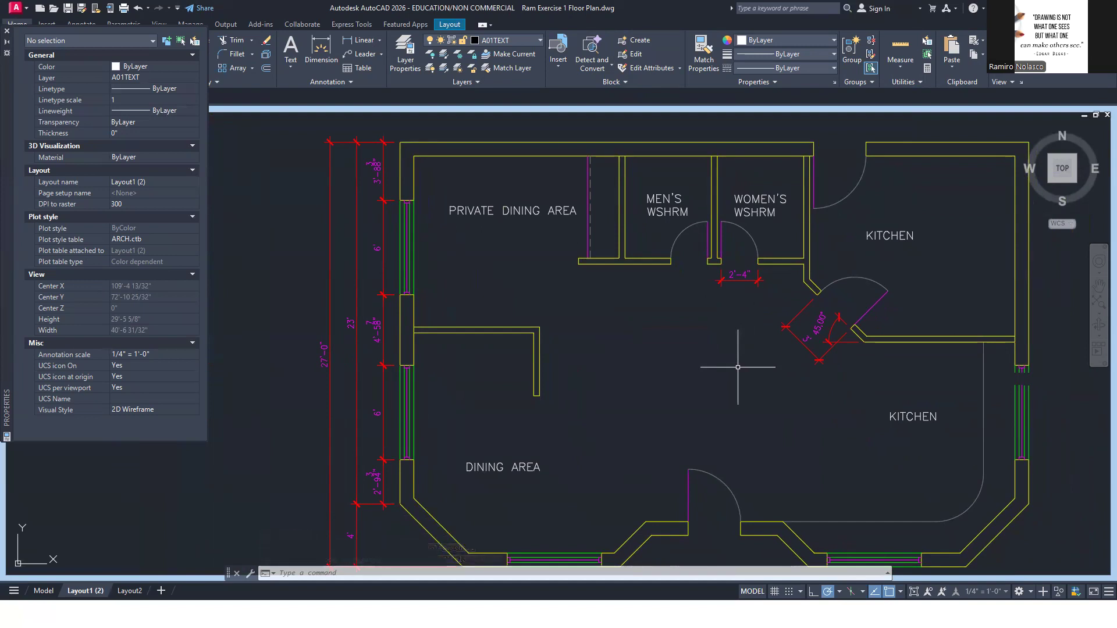
key(Escape)
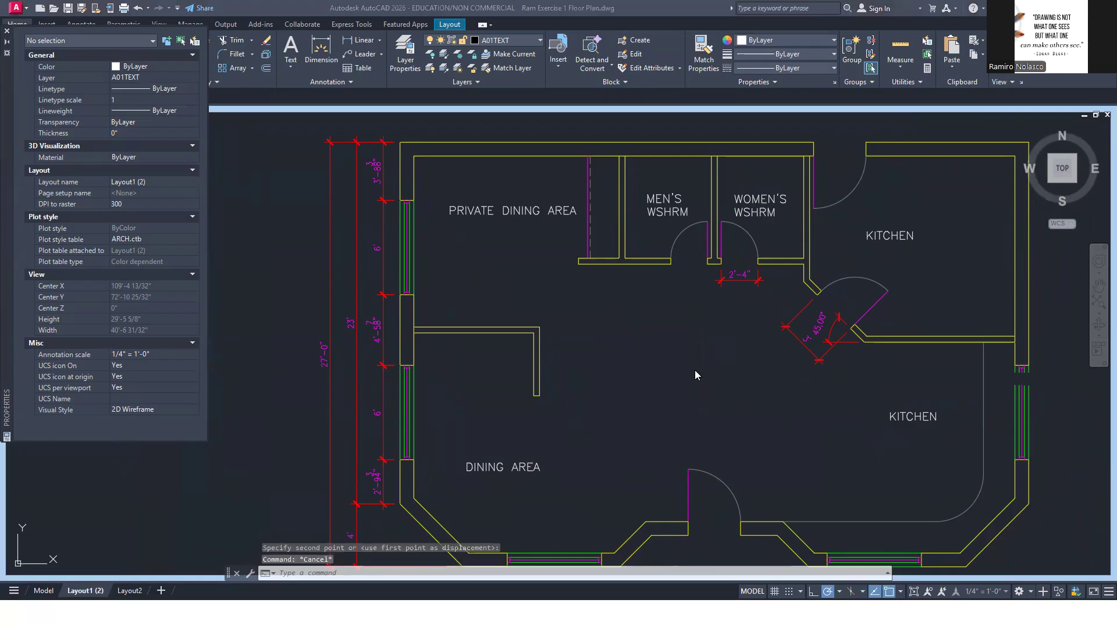
Make the annotative SHERIDAN TEXT- SMALL style the current text style, checking the small notes in the reference PDF
key(alt+Tab)
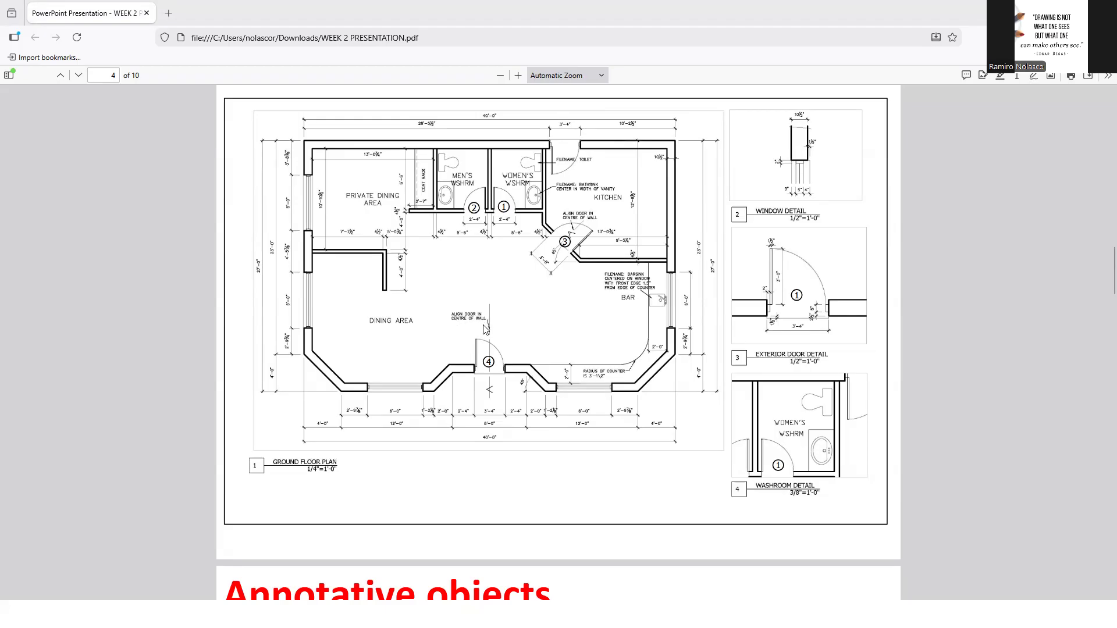
key(alt+Tab)
text(S)
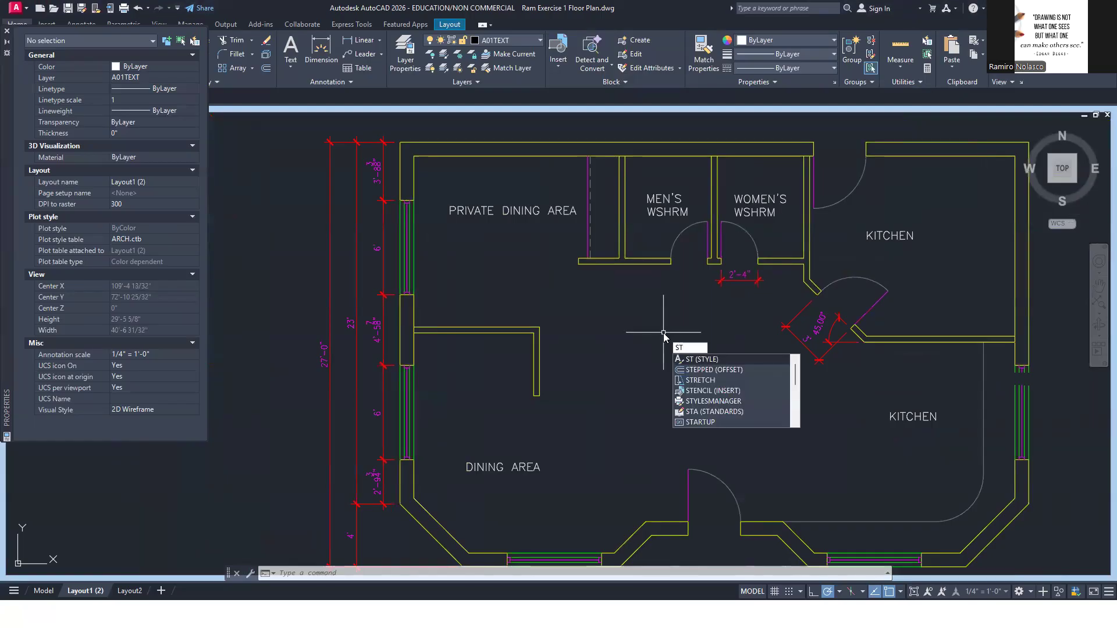
click(706, 359)
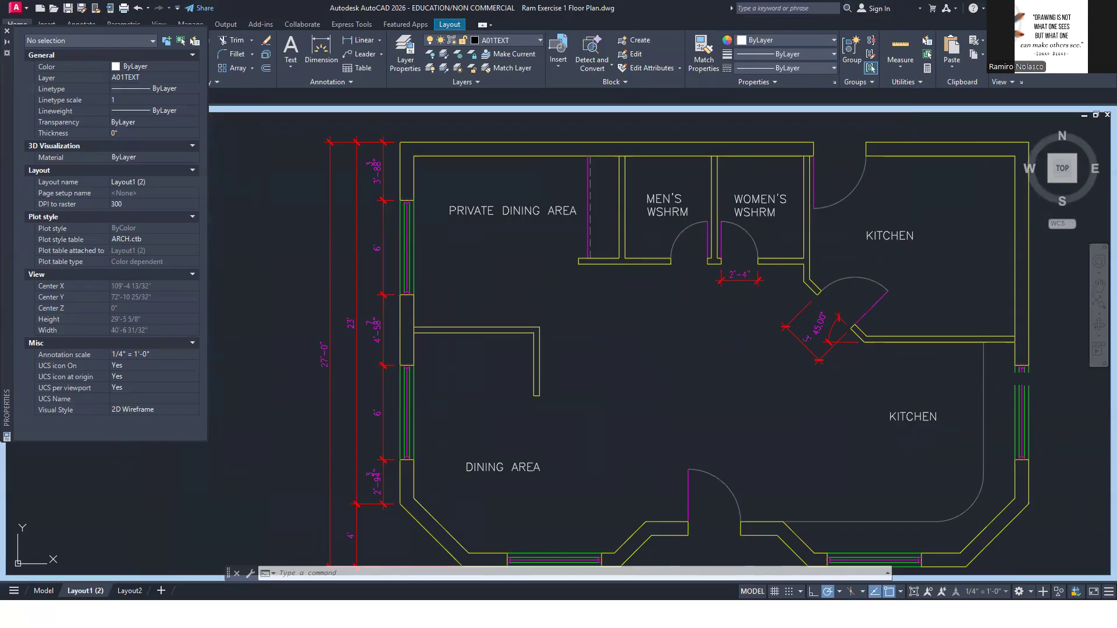
click(532, 307)
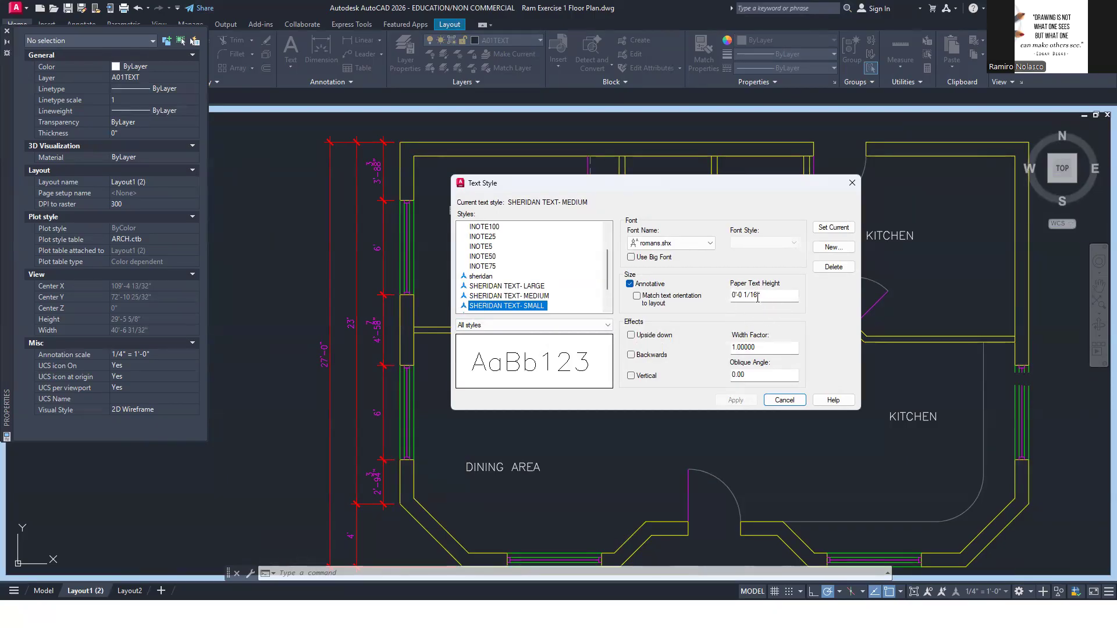
click(833, 228)
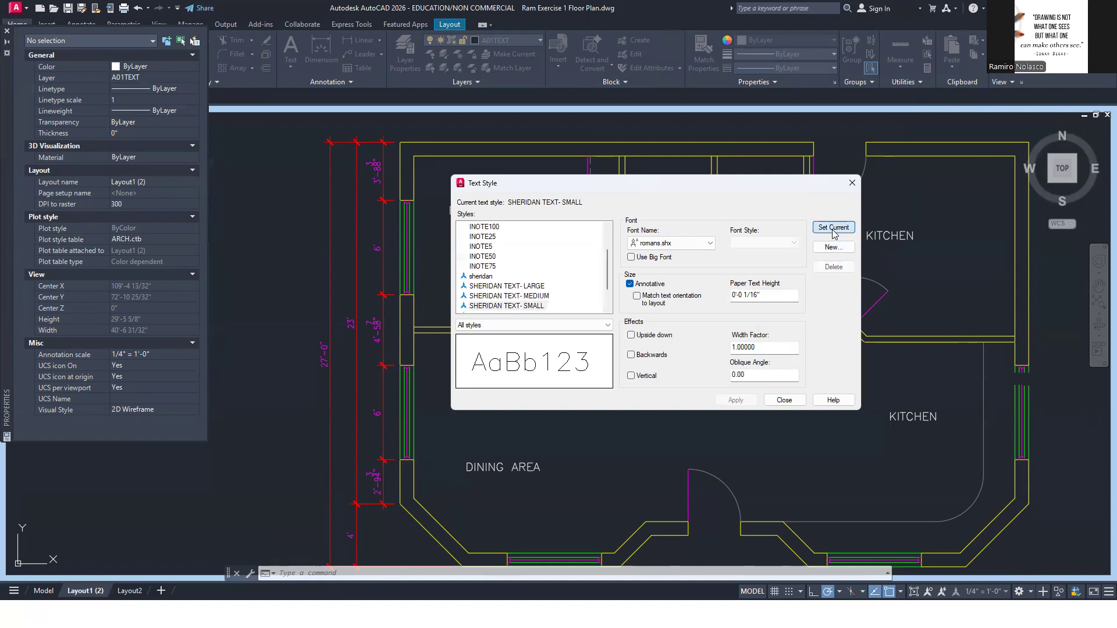
click(785, 399)
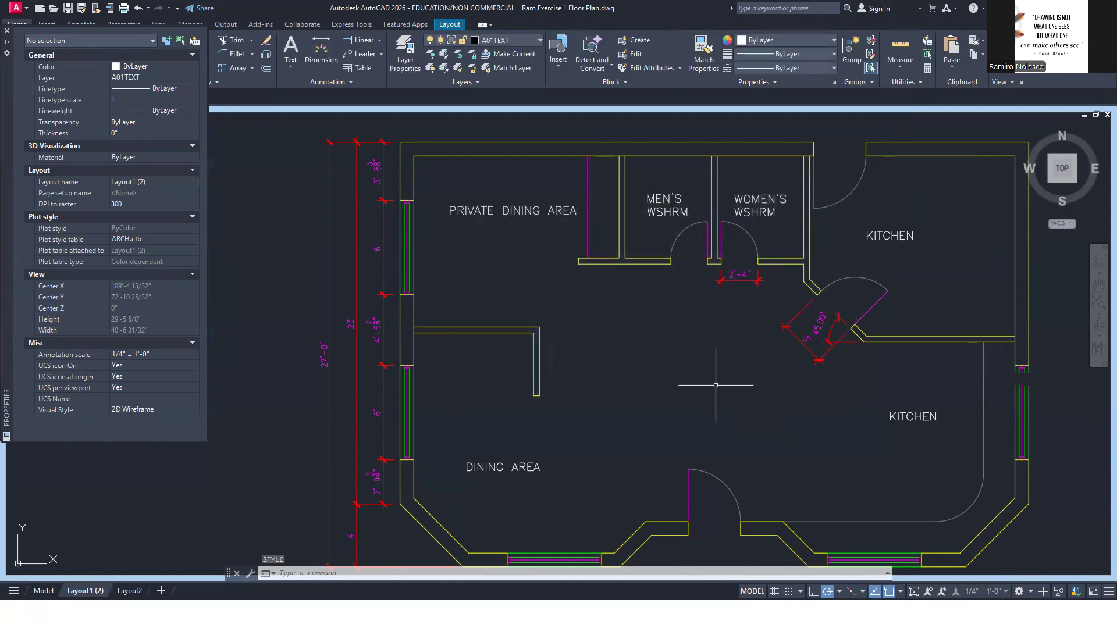
Add a two-line small note reading ALIGN DOOR ON CENTRE OF WALL above the bottom entrance door, checking the wording in the reference PDF
text(t)
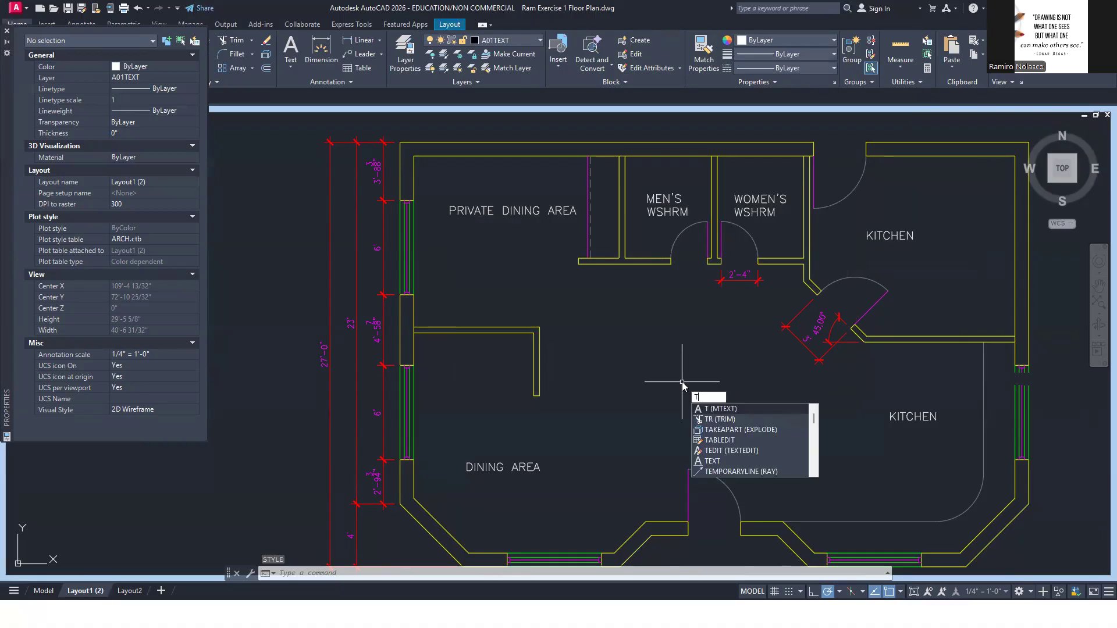
key(Return)
click(641, 420)
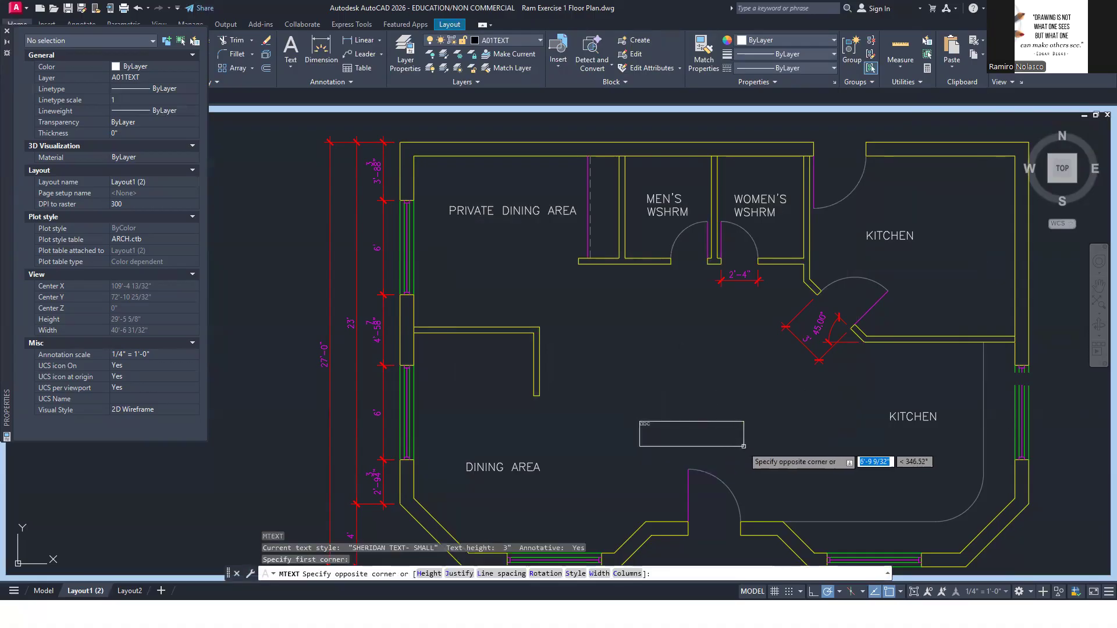
click(774, 456)
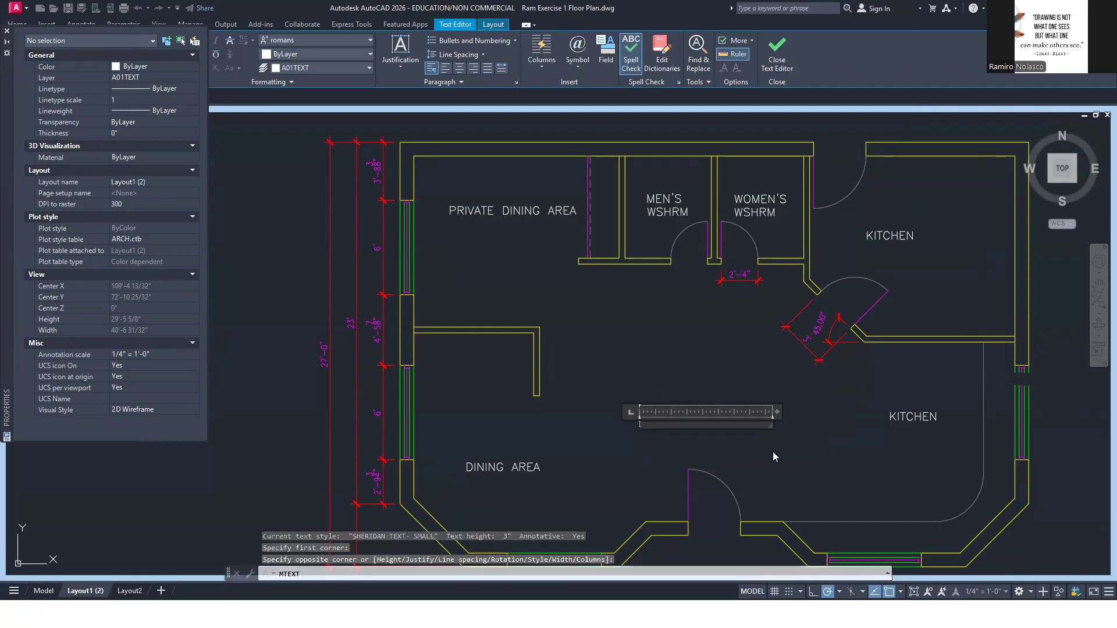
key(alt+Tab)
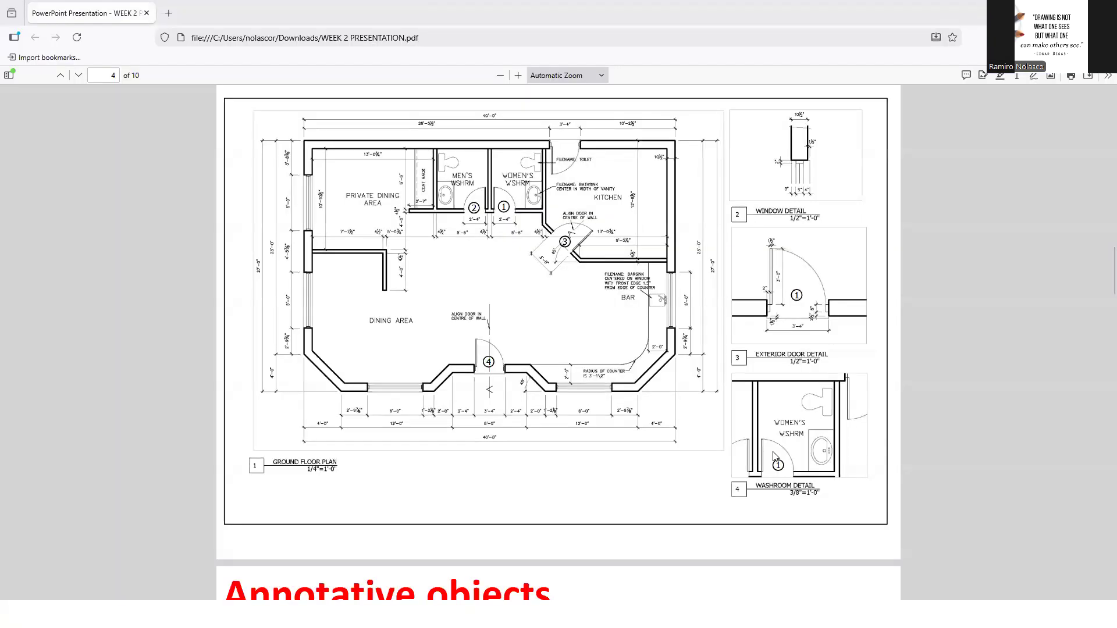
key(alt+Tab)
text(ALIGN DOOR ON CEN)
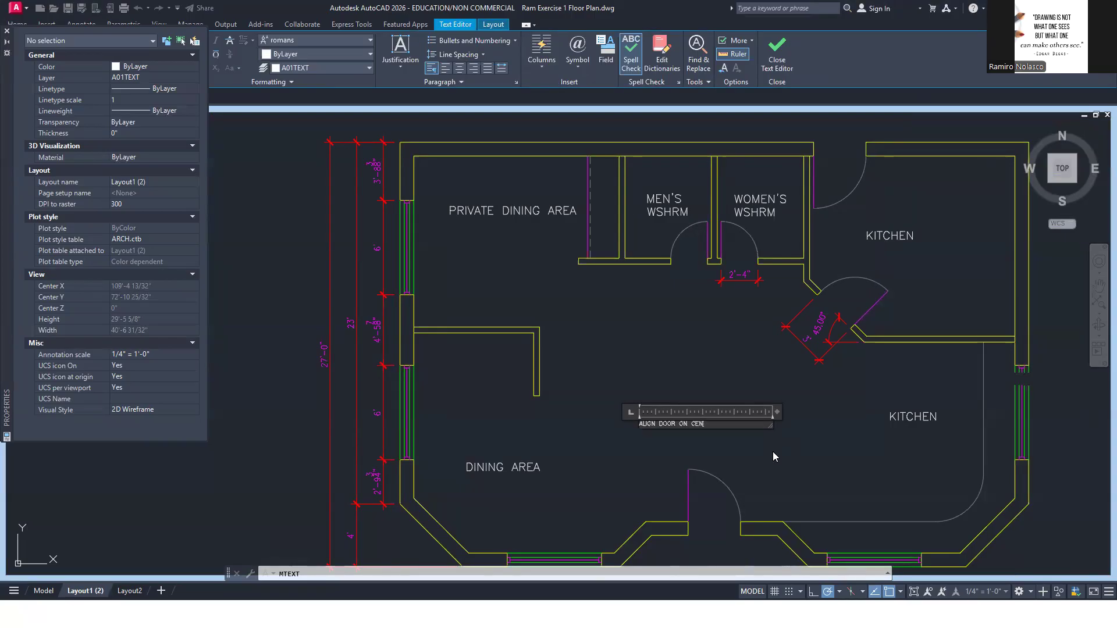
text(TRE OF WALL)
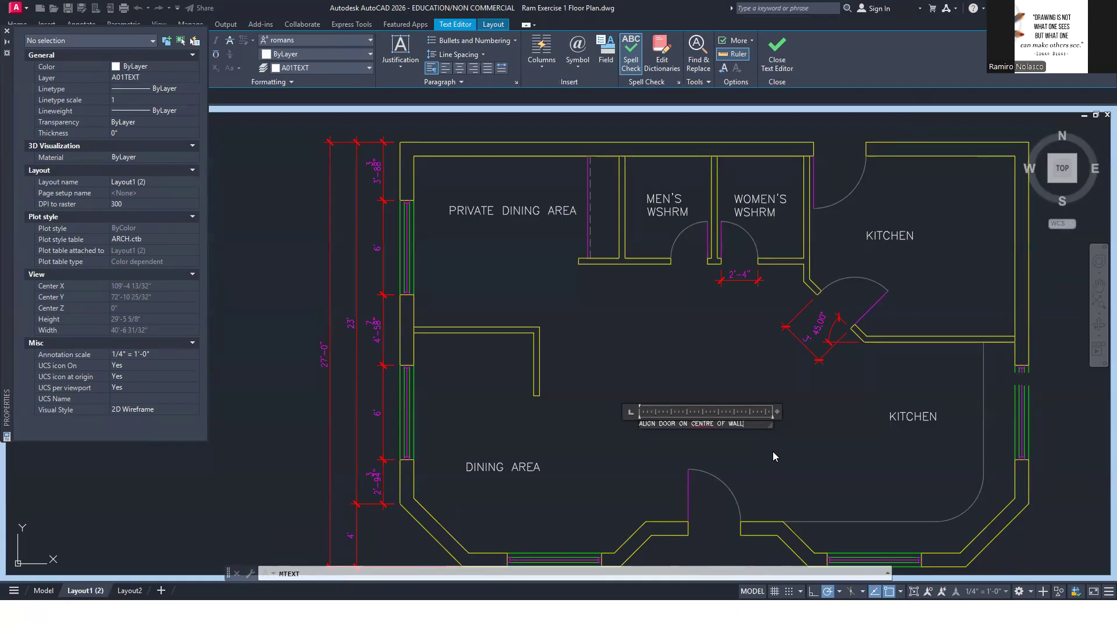
drag(774, 411, 703, 410)
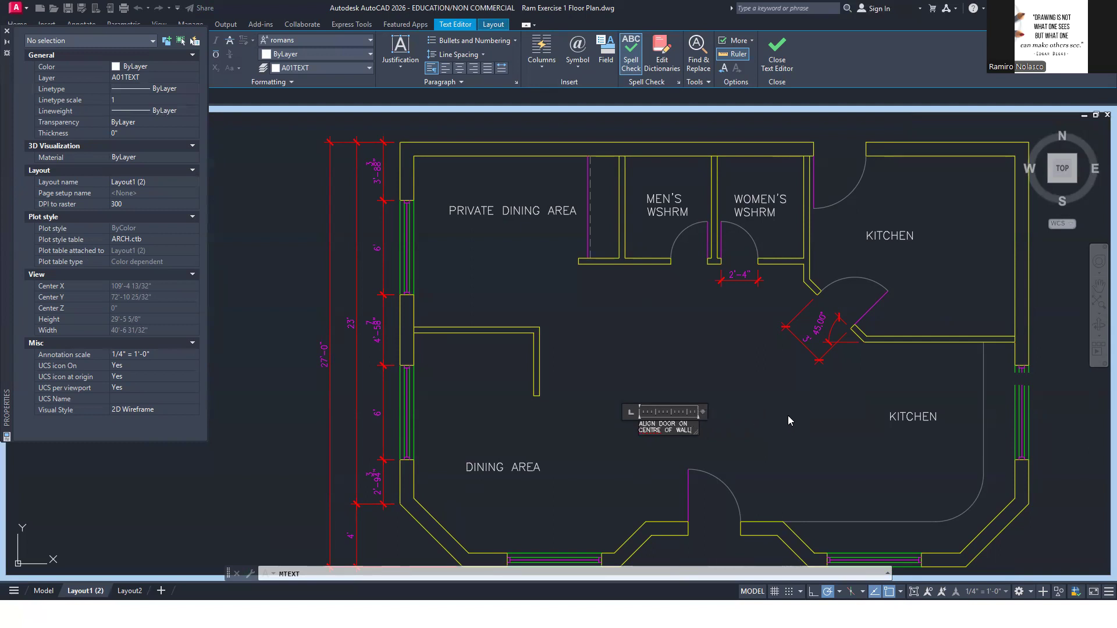
click(787, 415)
Copy the ALIGN DOOR ON CENTRE OF WALL note into the upper kitchen, above the KITCHEN label beside the exterior door
text(co)
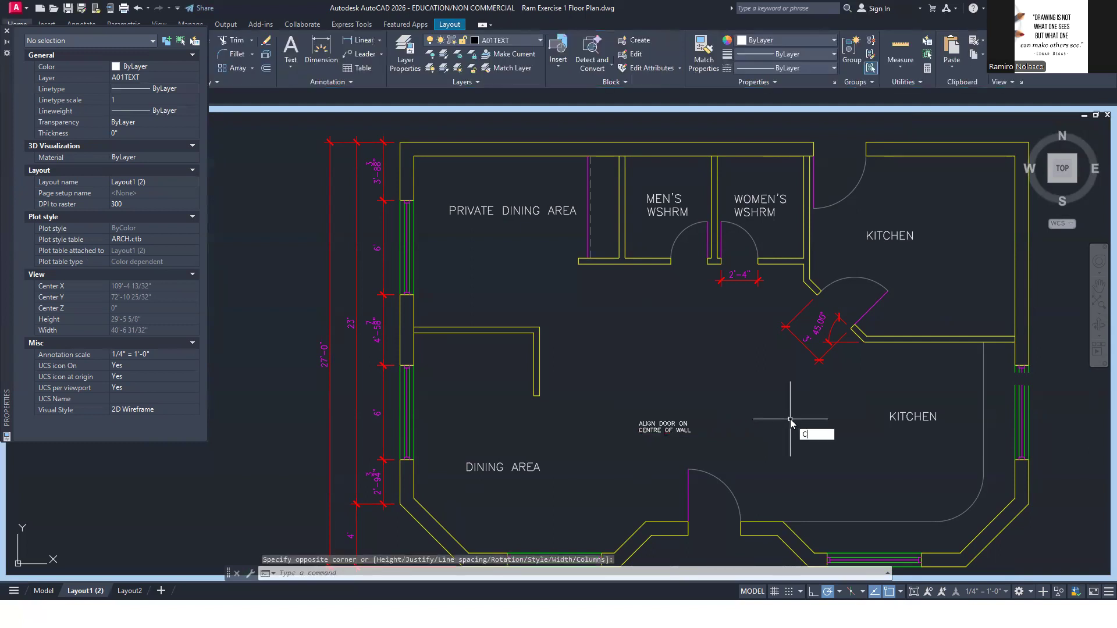
key(Return)
click(664, 428)
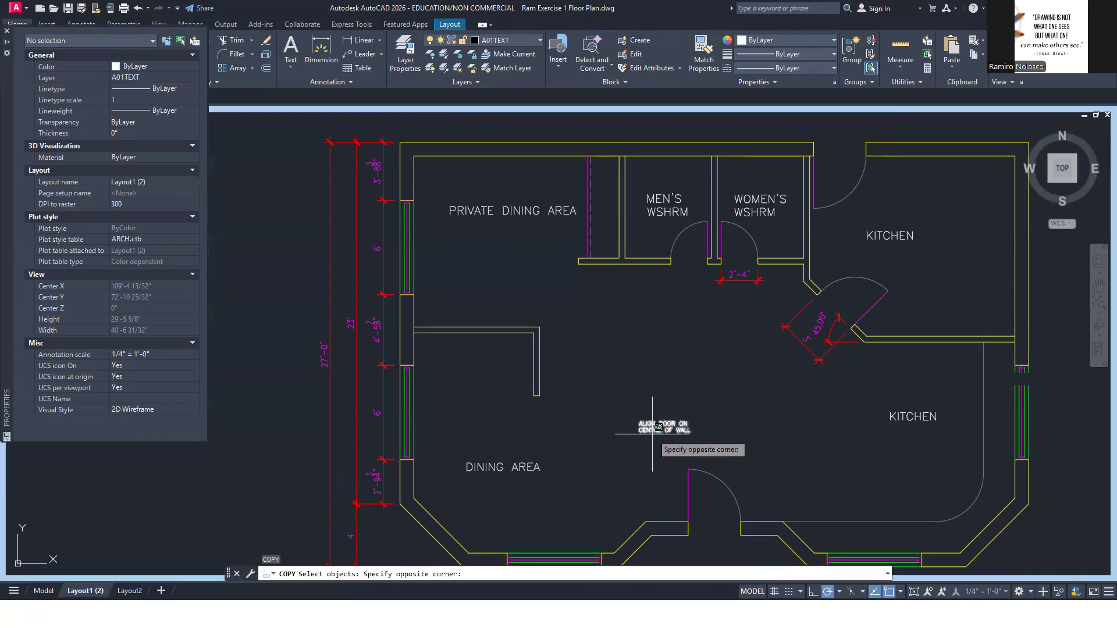
click(647, 434)
key(Return)
click(646, 440)
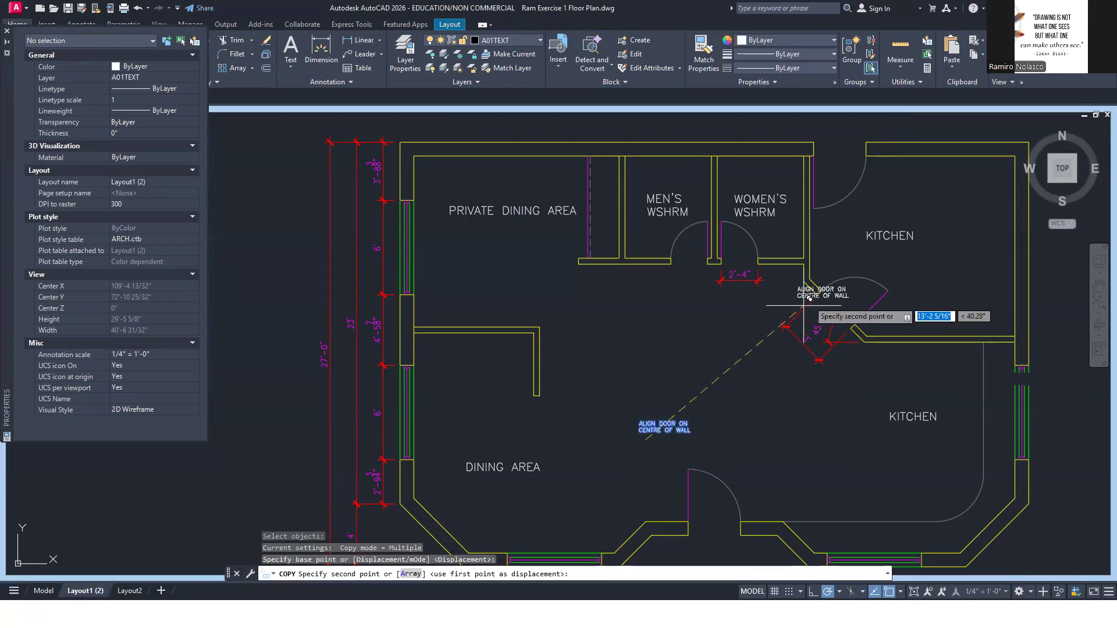
click(863, 212)
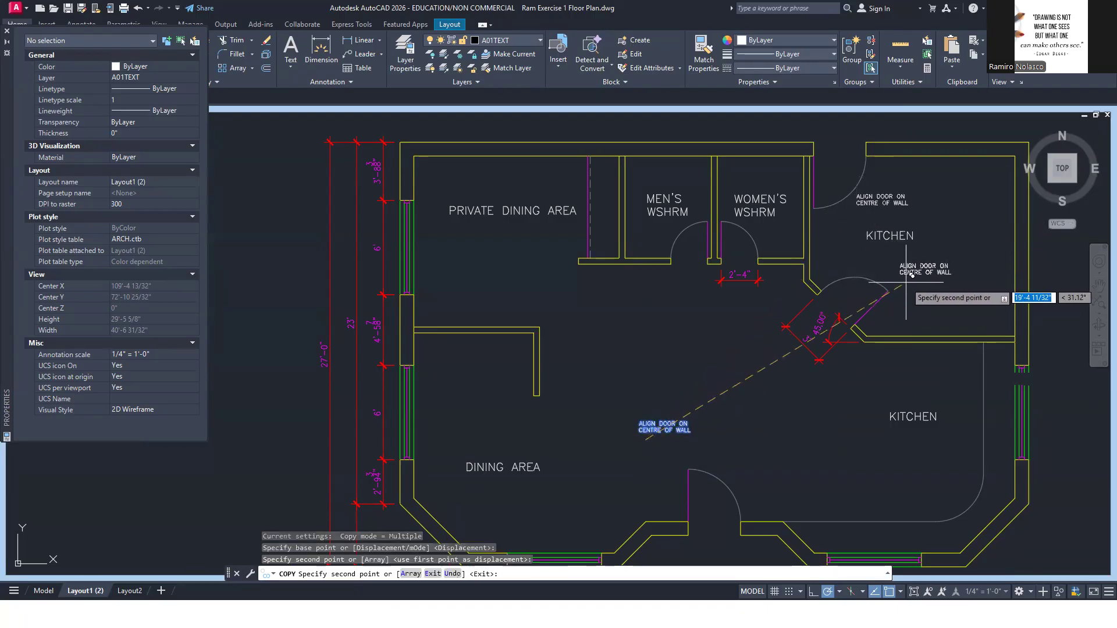
Place further copies of the note above the angled kitchen door and above the lower KITCHEN label, following the reference PDF
key(alt+Tab)
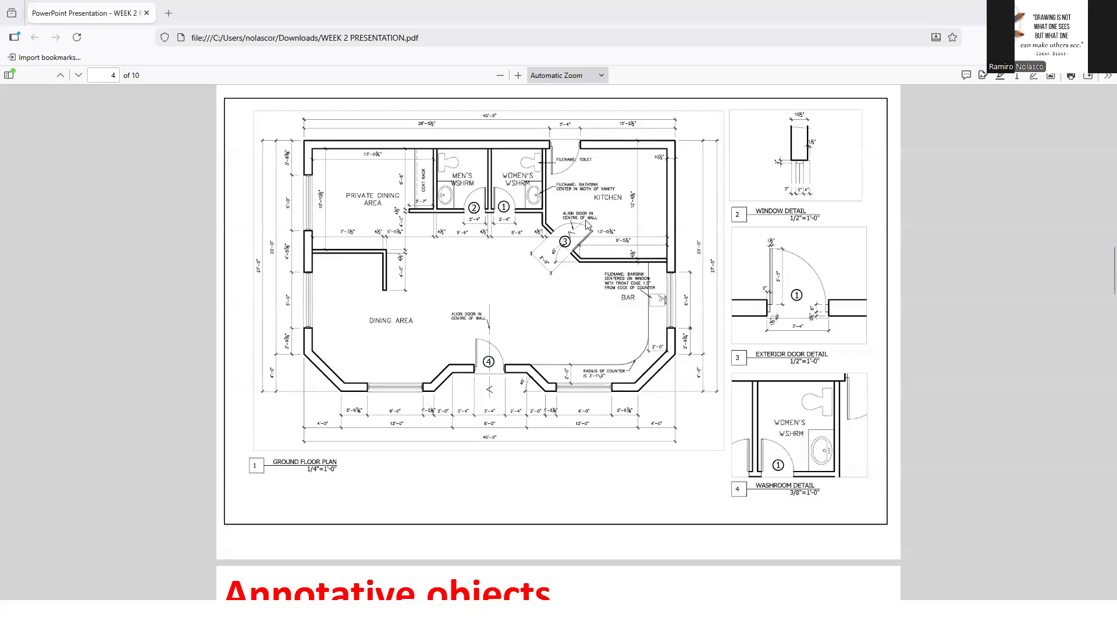
key(alt+Tab)
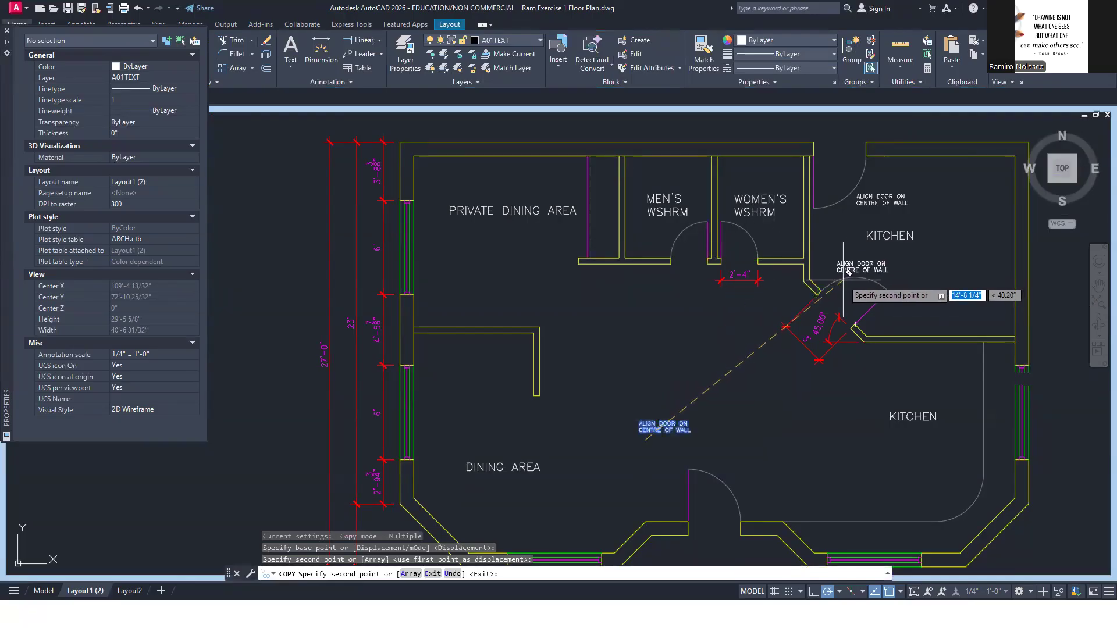
scroll(845, 280, up, 2)
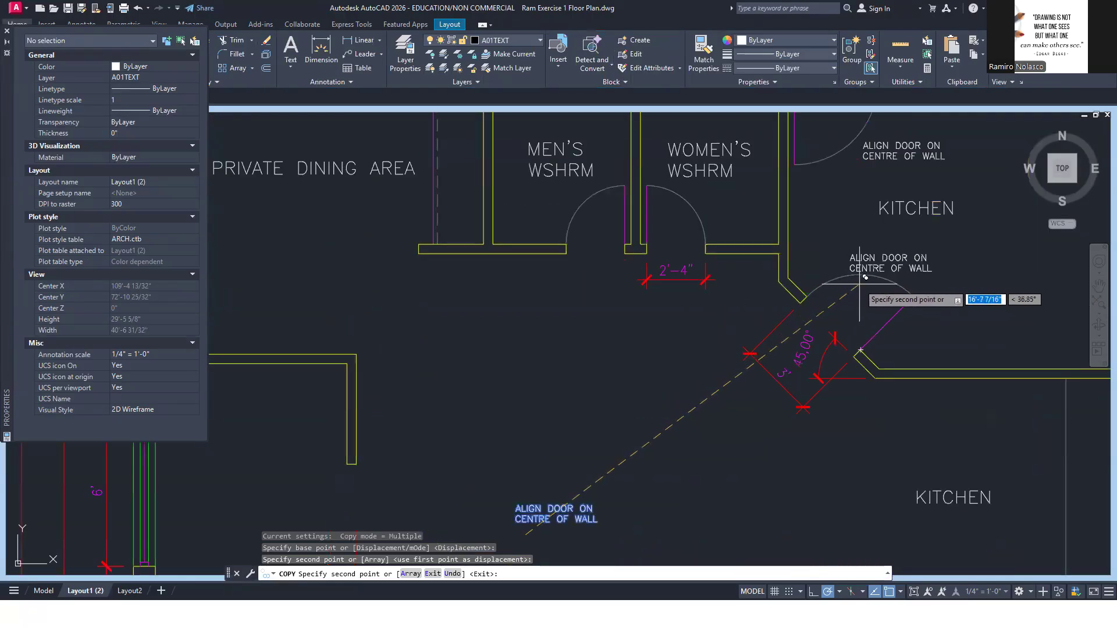
click(864, 277)
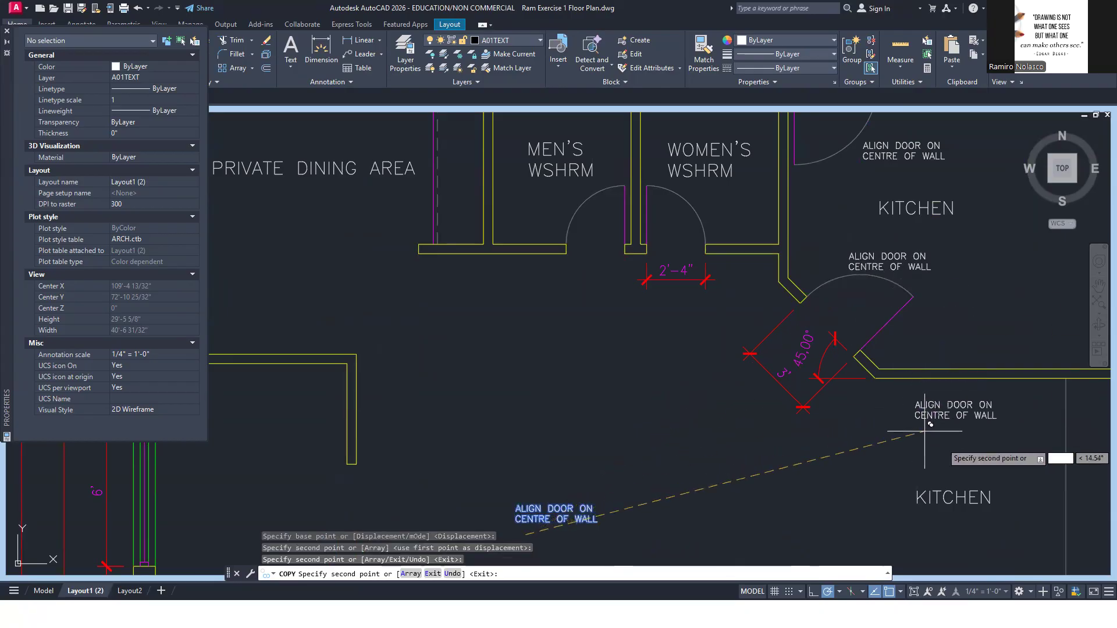
middle_drag(925, 430, 813, 337)
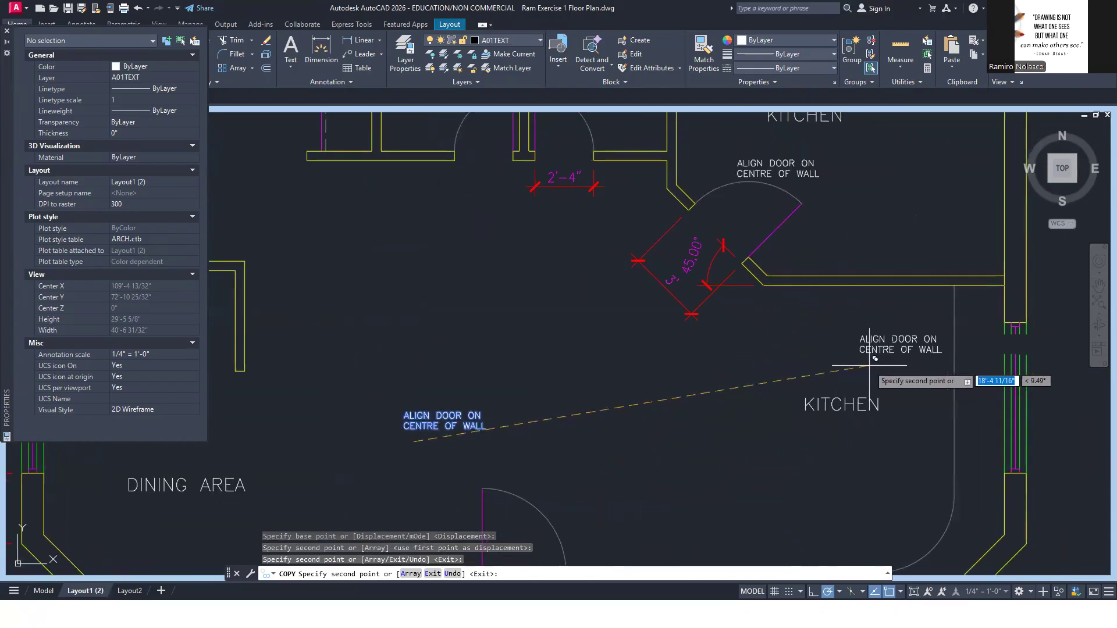
key(alt+Tab)
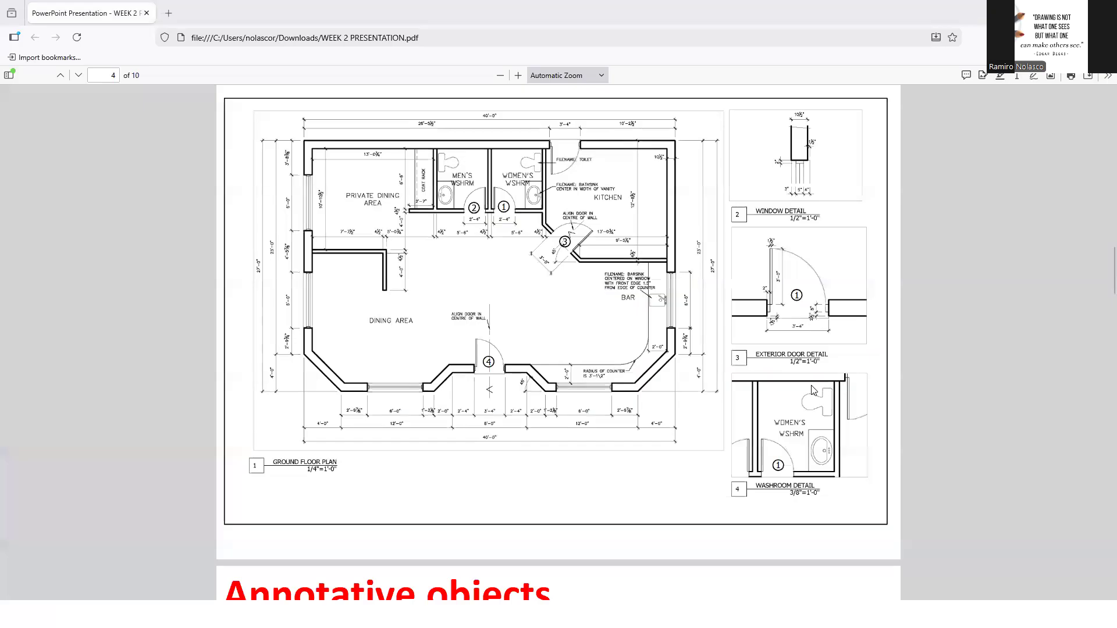
key(alt+Tab)
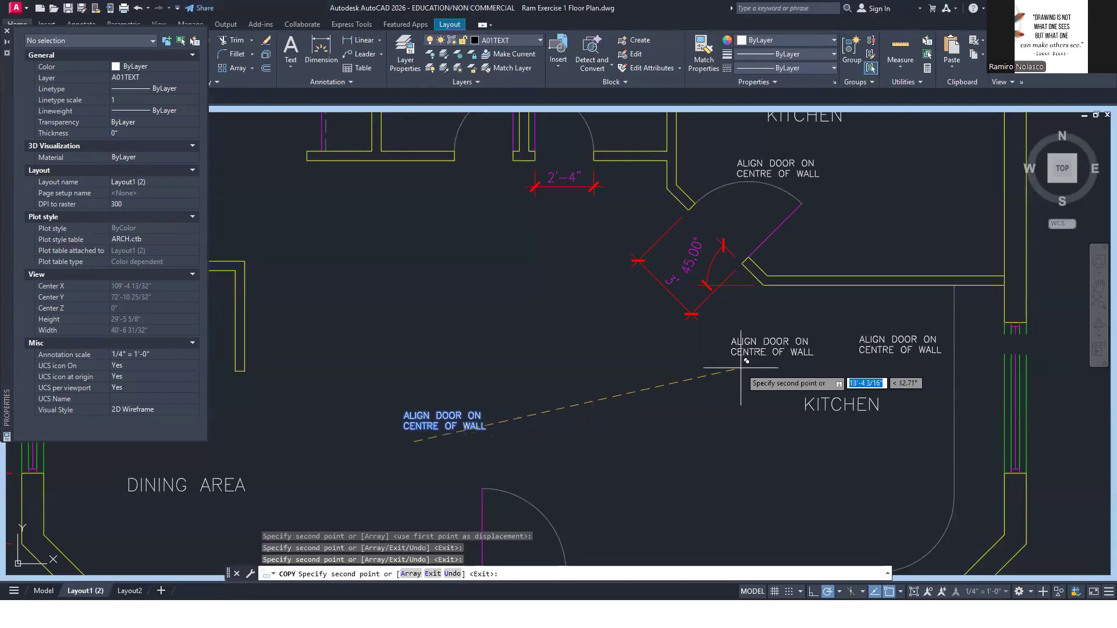
key(Escape)
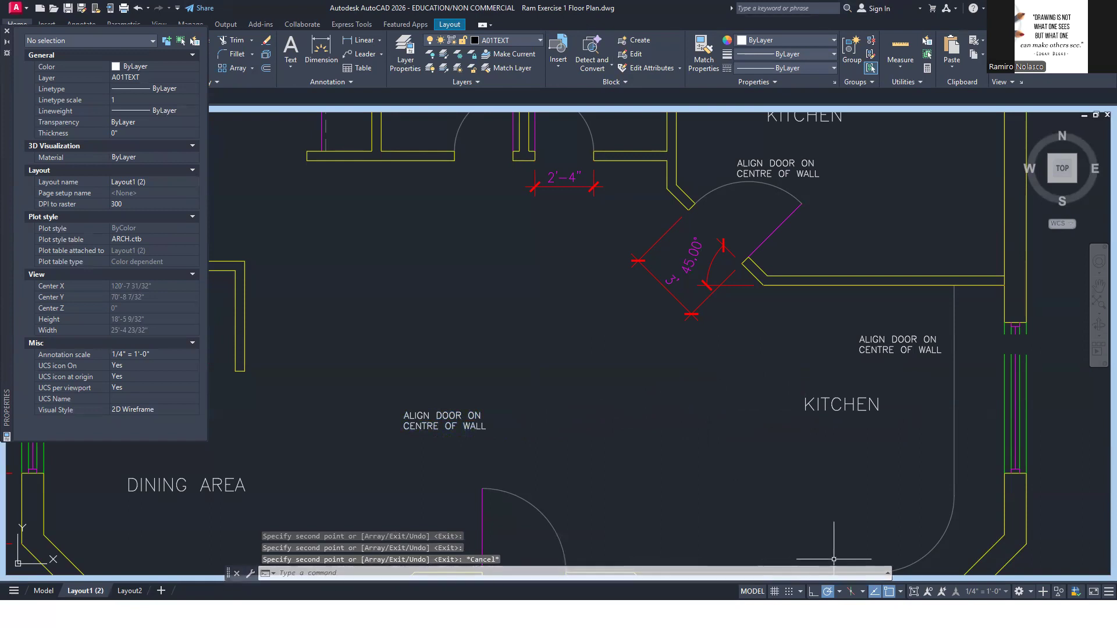
Inspect the window detail viewport on the sheet, and reactivate and maximize the floor plan viewport
click(914, 591)
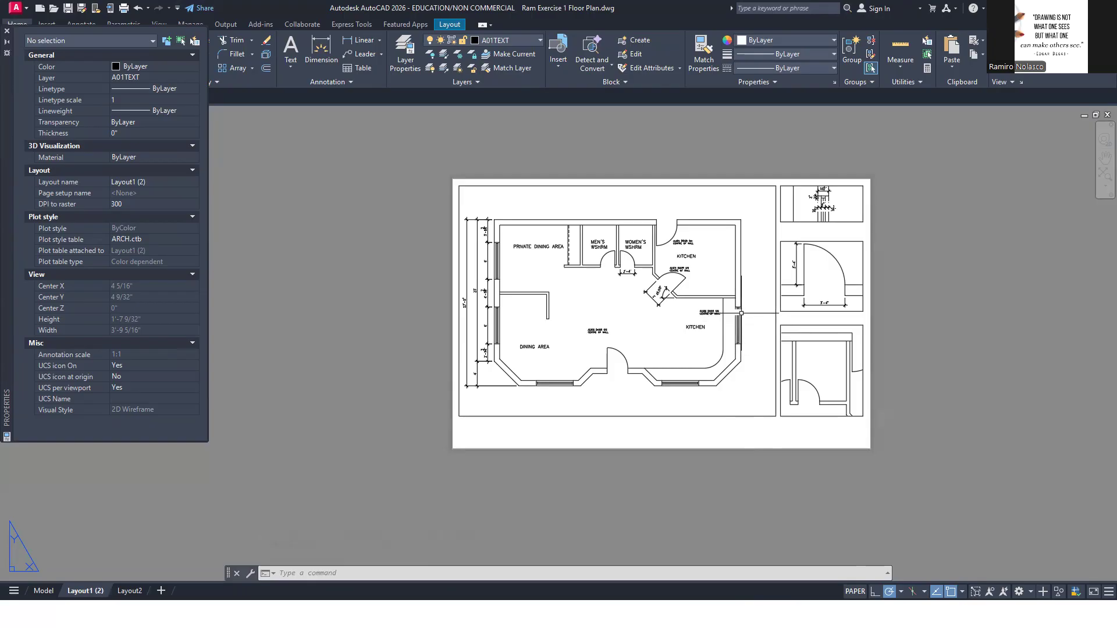
double_click(850, 219)
click(849, 219)
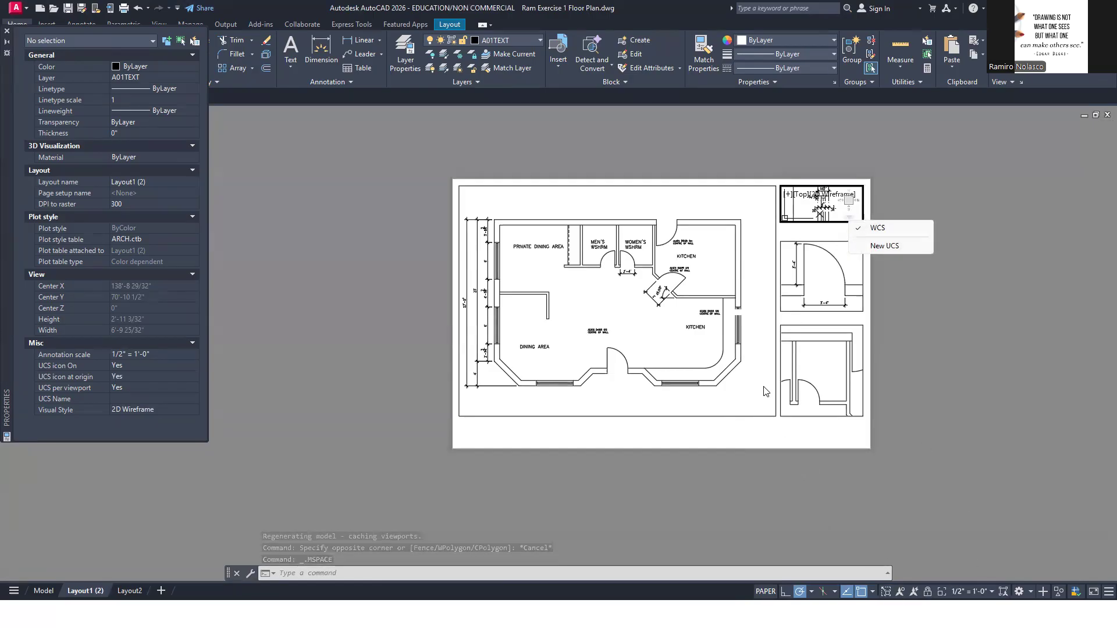
click(766, 347)
click(763, 317)
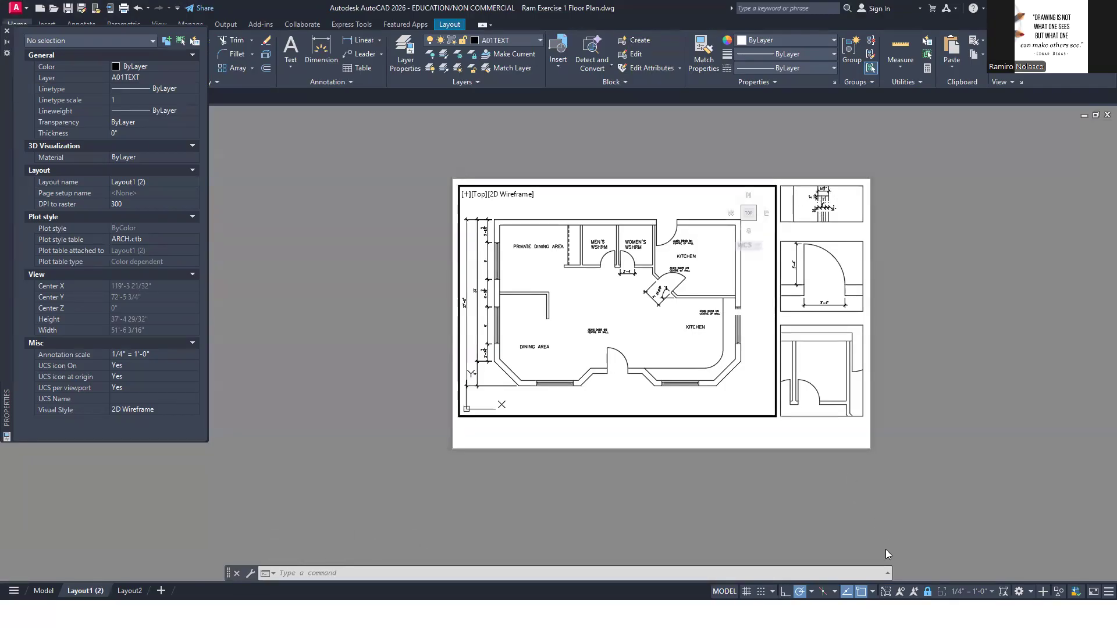
click(889, 591)
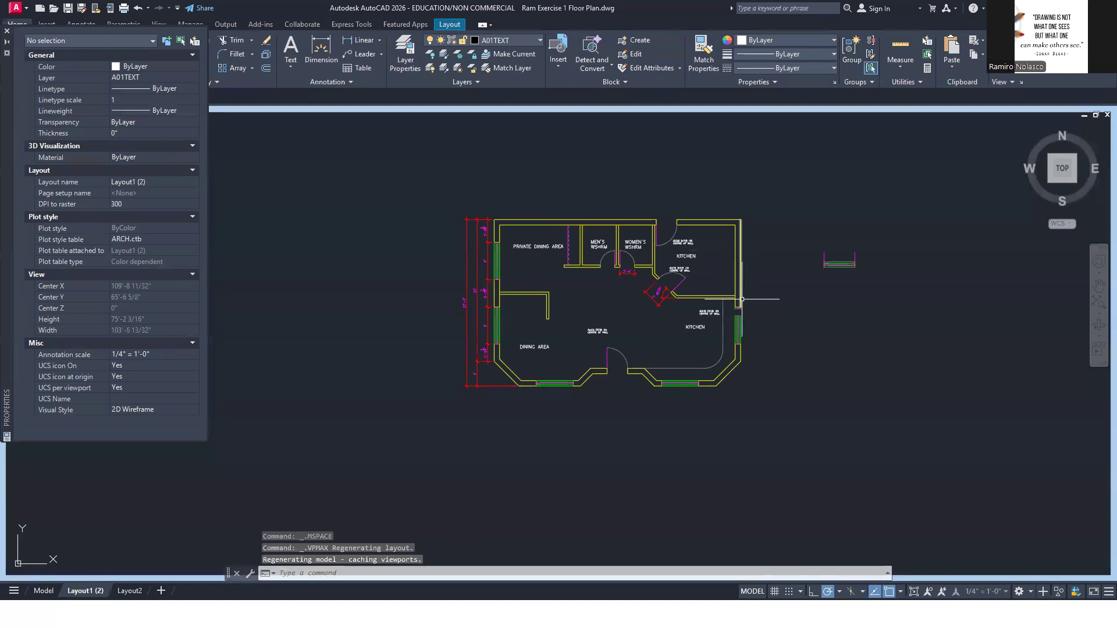
Move the wipeout covering the right wall's window to layer A01CONTR
scroll(743, 318, up, 2)
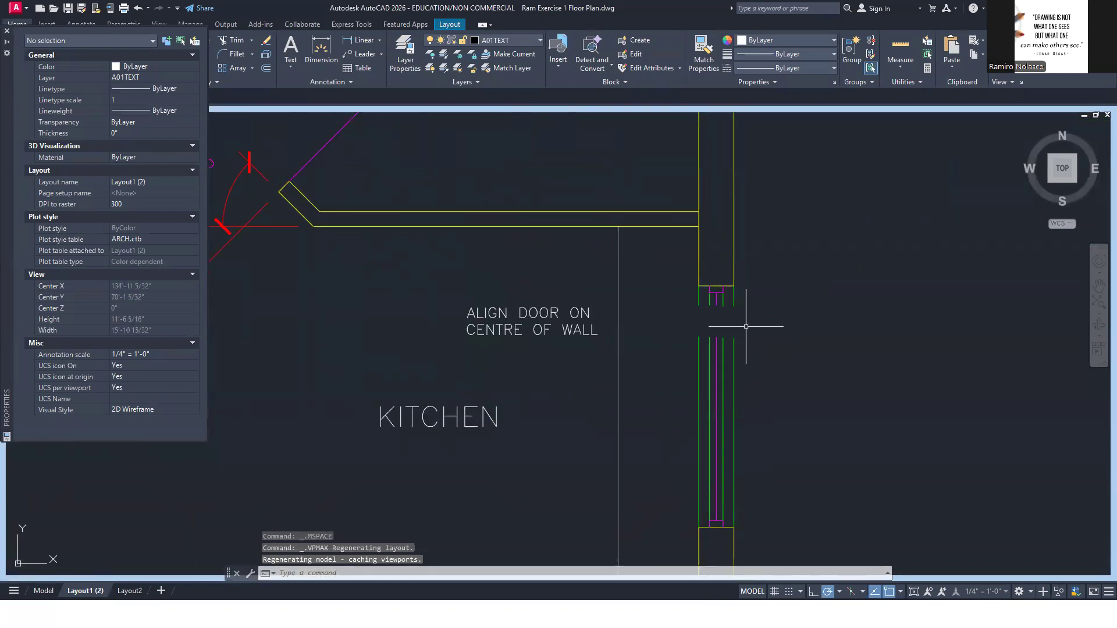
click(750, 326)
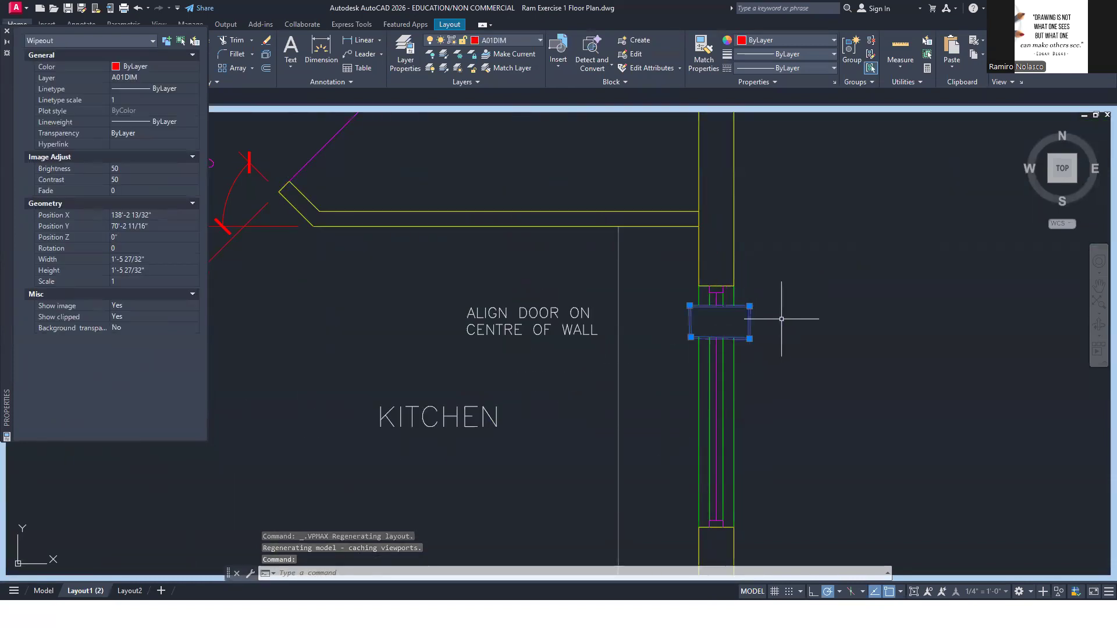
click(523, 41)
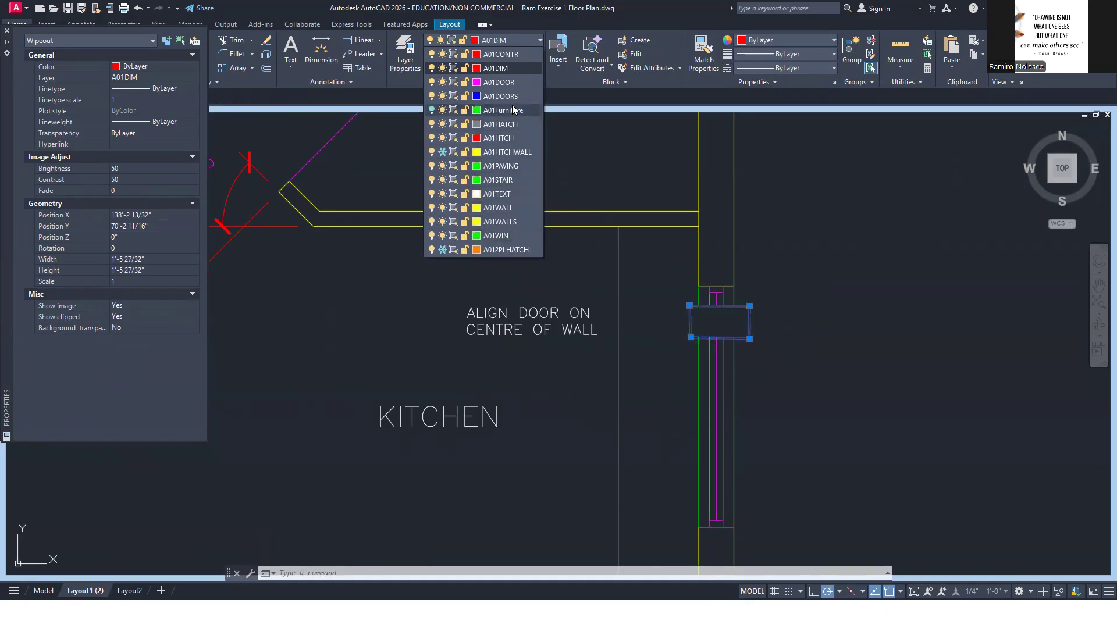
click(525, 55)
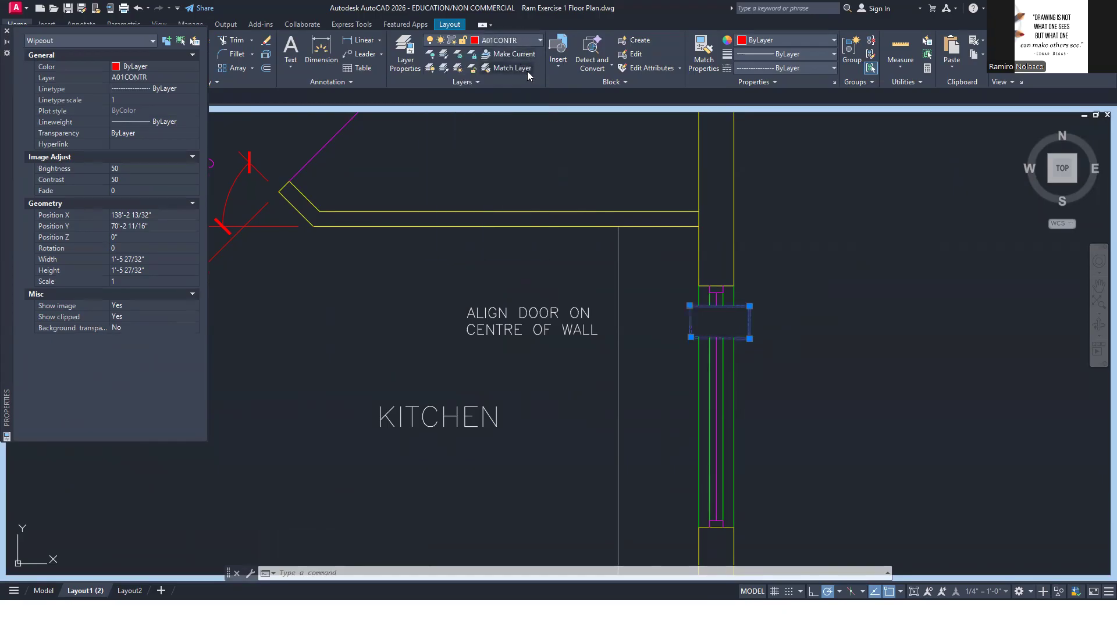
Freeze layer A01CONTR in the floor plan viewport only and return to the sheet layout
click(453, 44)
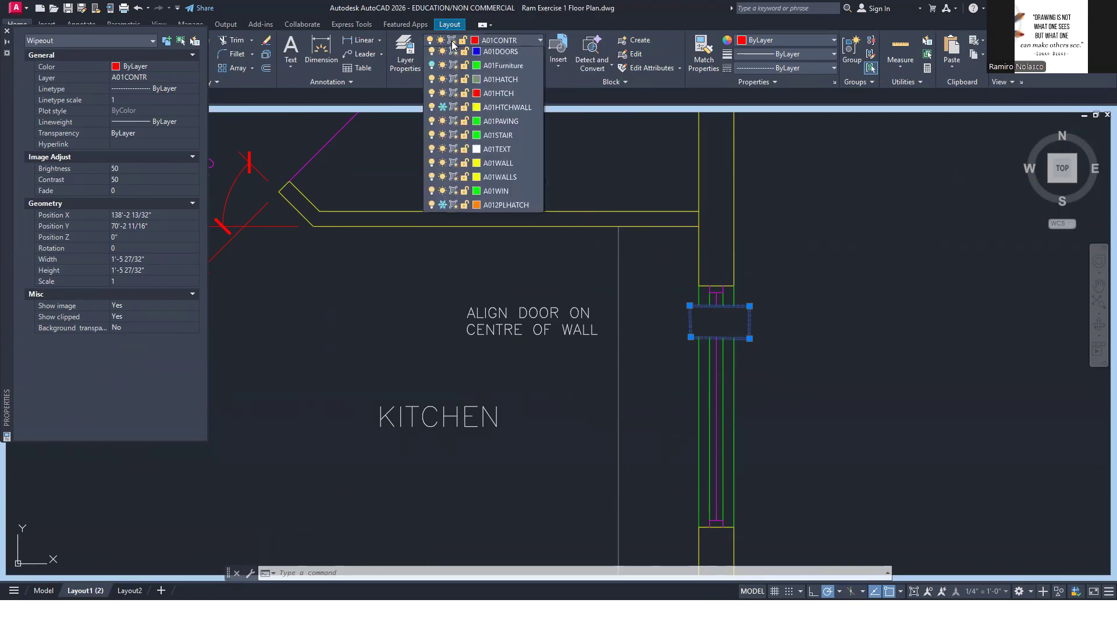
click(455, 54)
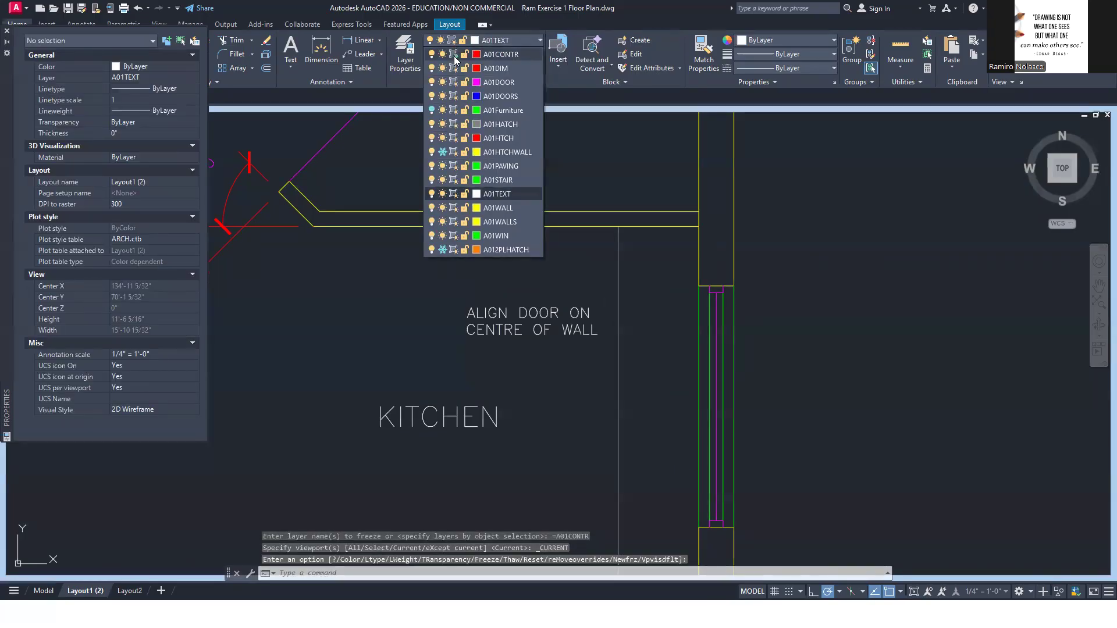
click(804, 313)
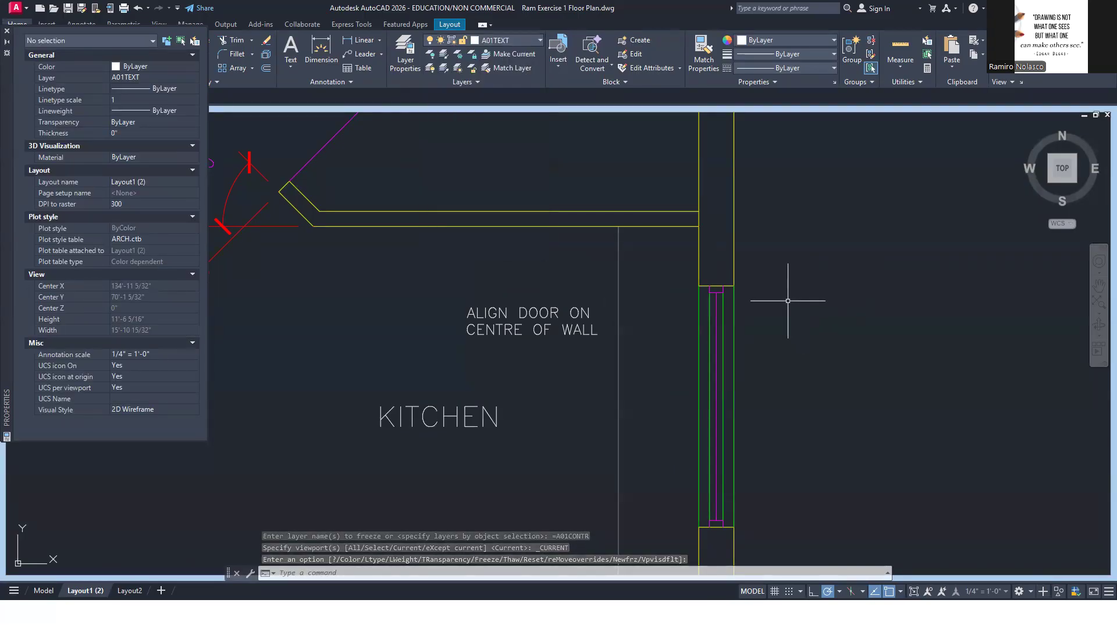
click(913, 592)
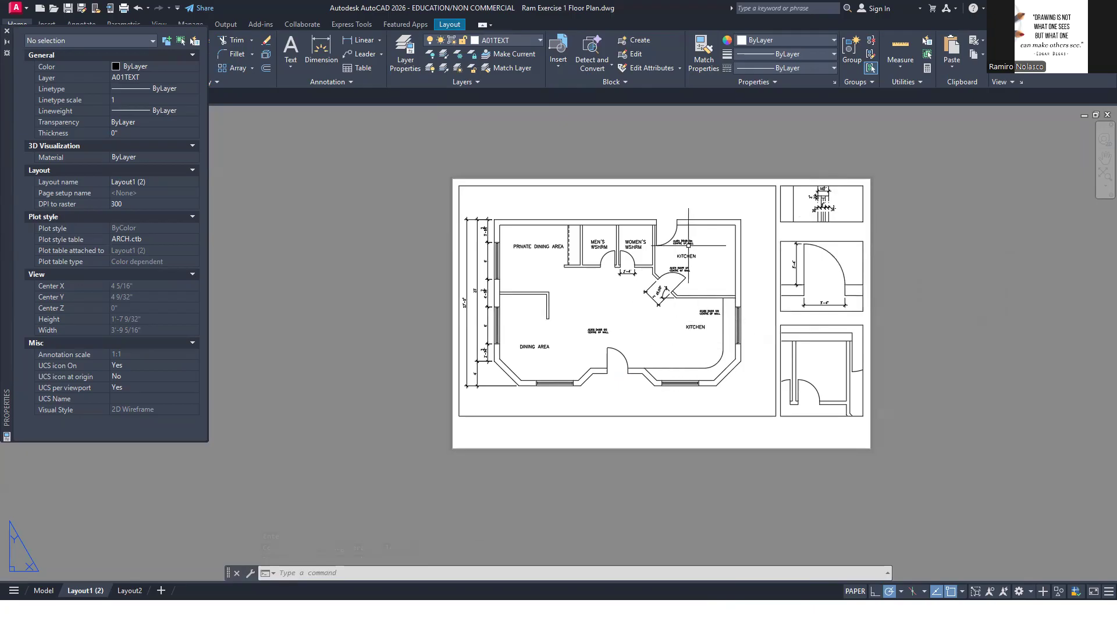
Activate and maximize the floor plan viewport, and check the kitchen notes in the reference PDF
double_click(686, 243)
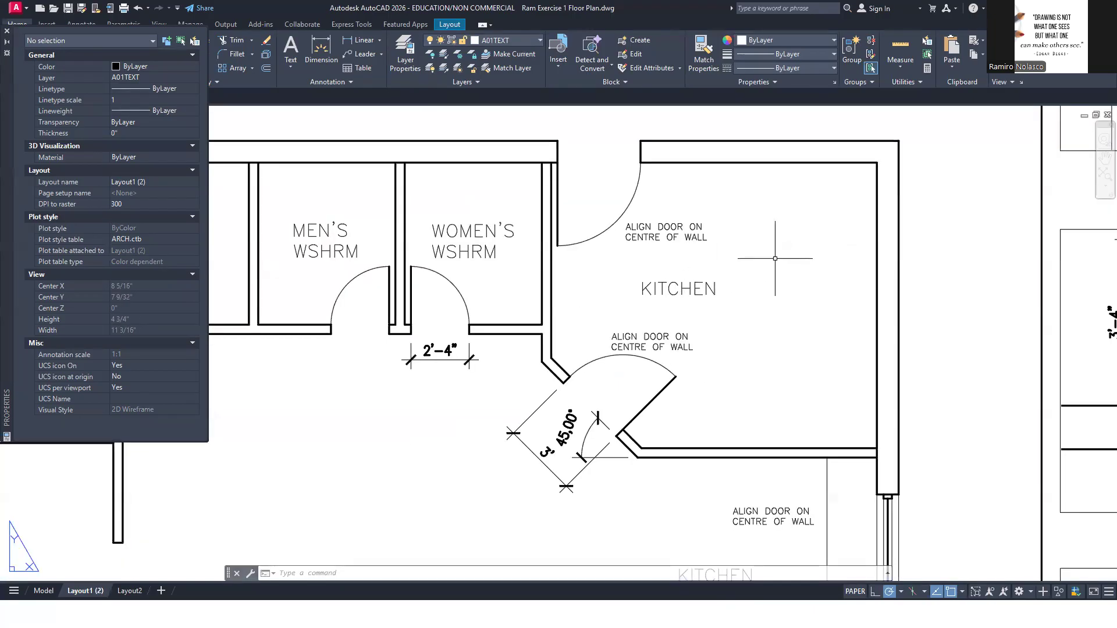
click(885, 591)
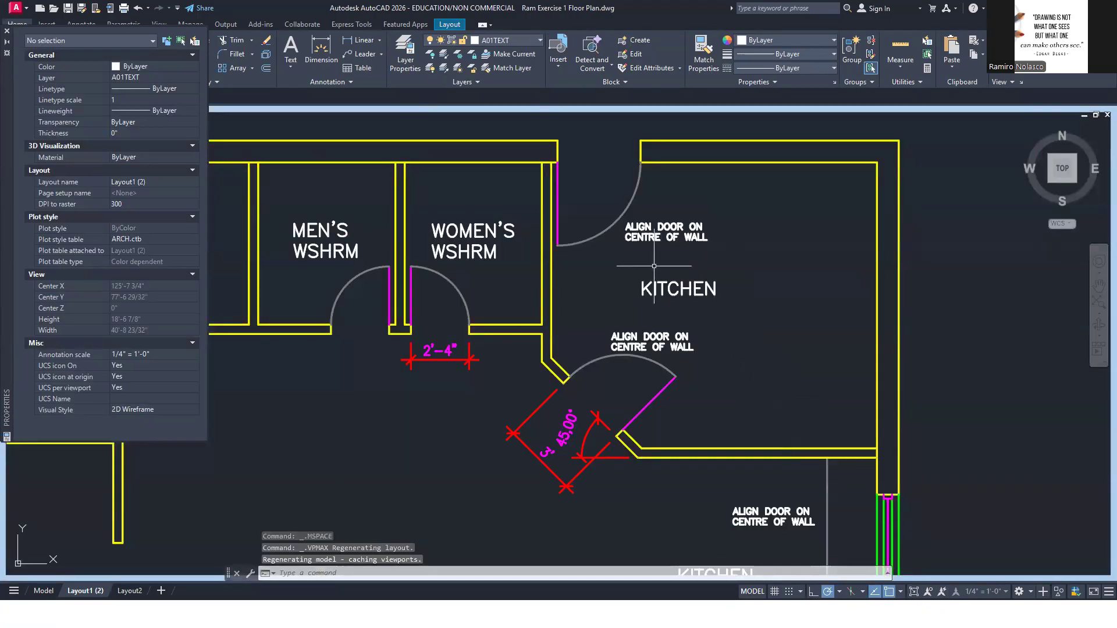
key(alt+Tab)
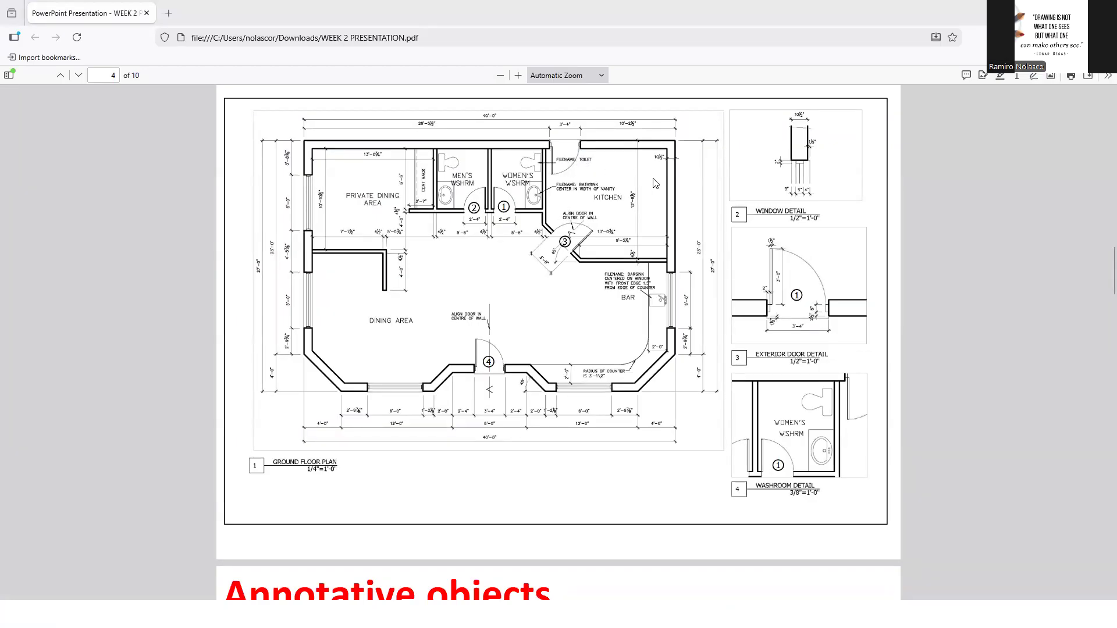
key(alt+Tab)
Replace the text of the note beside the top kitchen door with "FILENAME: TOILET" and return to the sheet layout
click(665, 232)
double_click(668, 226)
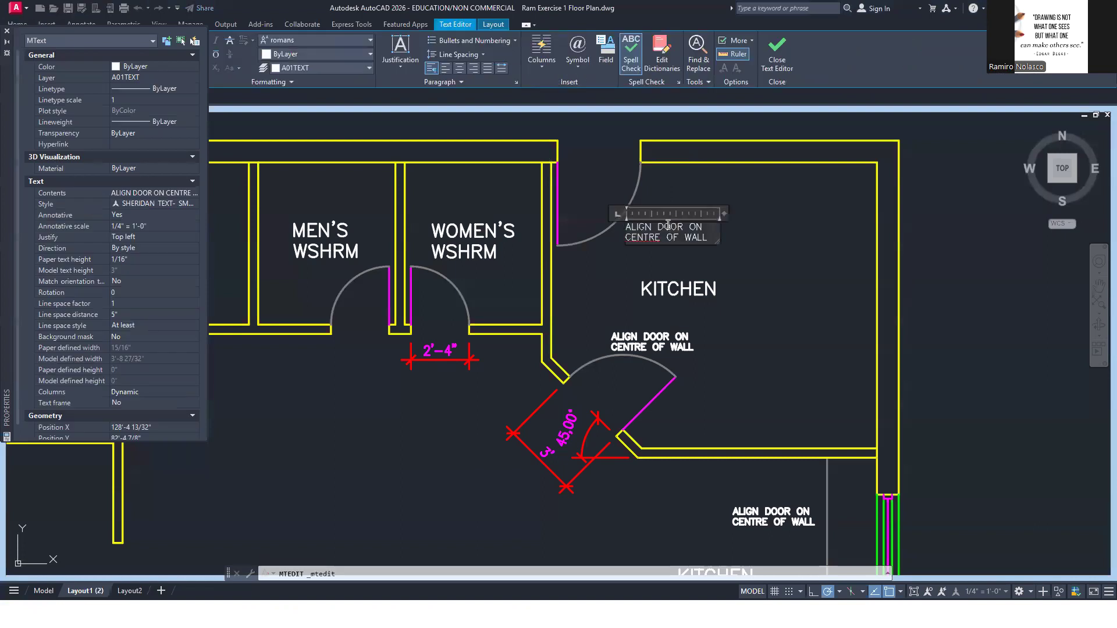
key(ctrl+a)
text(FILENAME: TOILE)
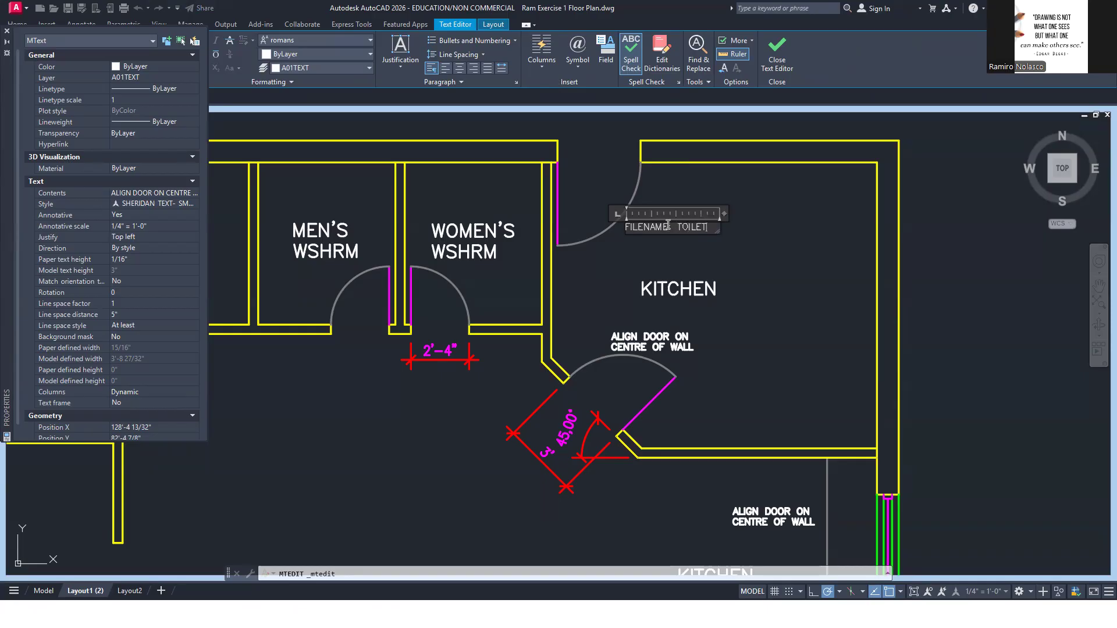
click(751, 251)
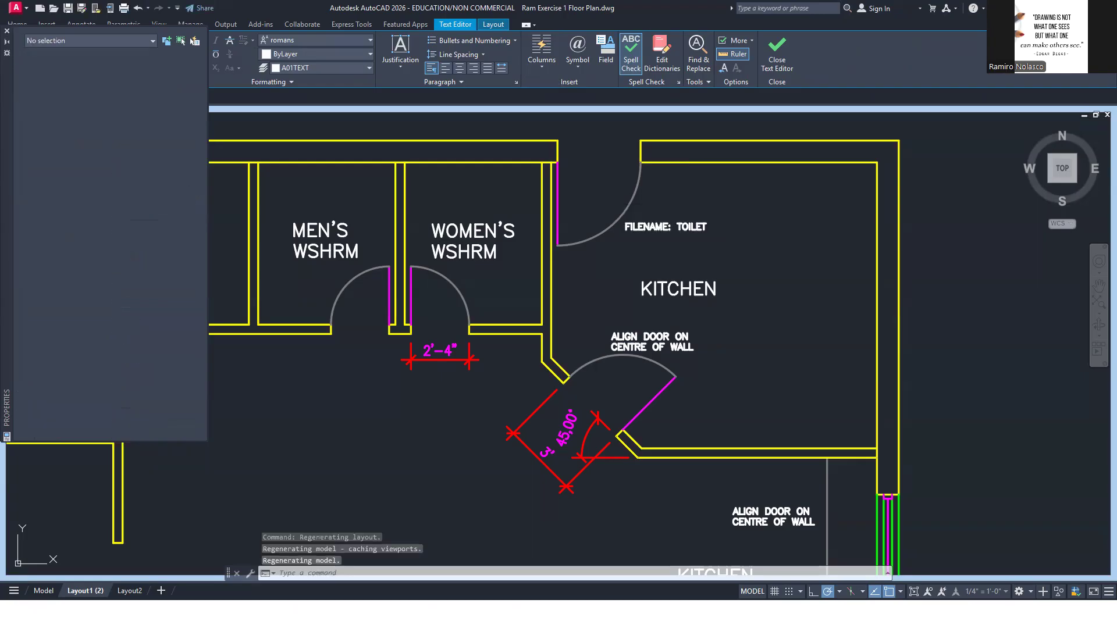
middle_drag(765, 289, 863, 315)
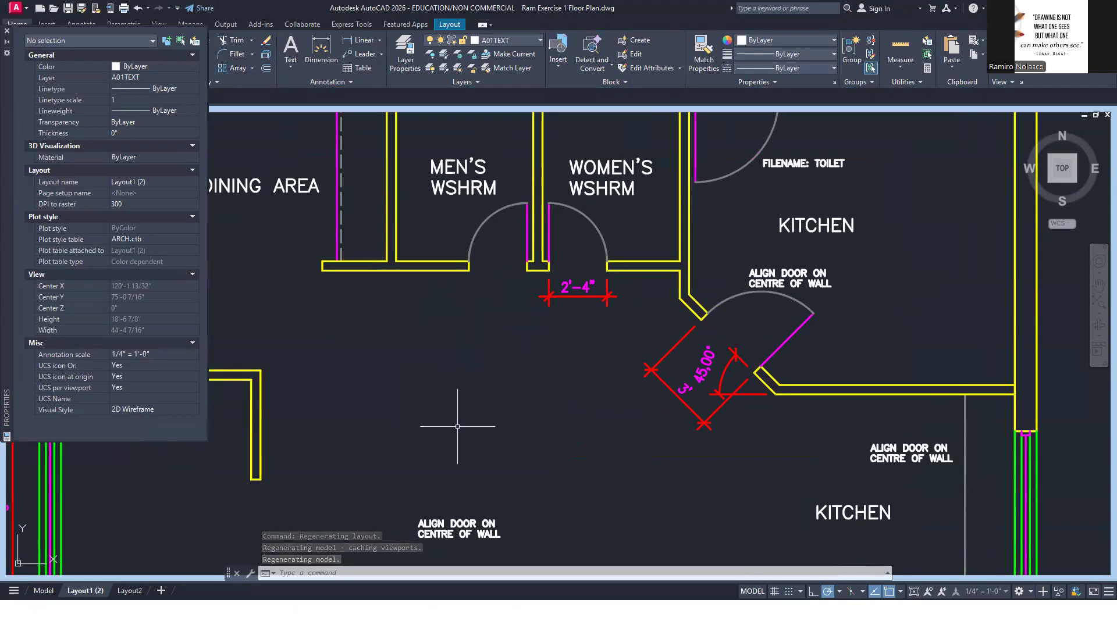
scroll(617, 396, down, 2)
middle_drag(579, 425, 594, 352)
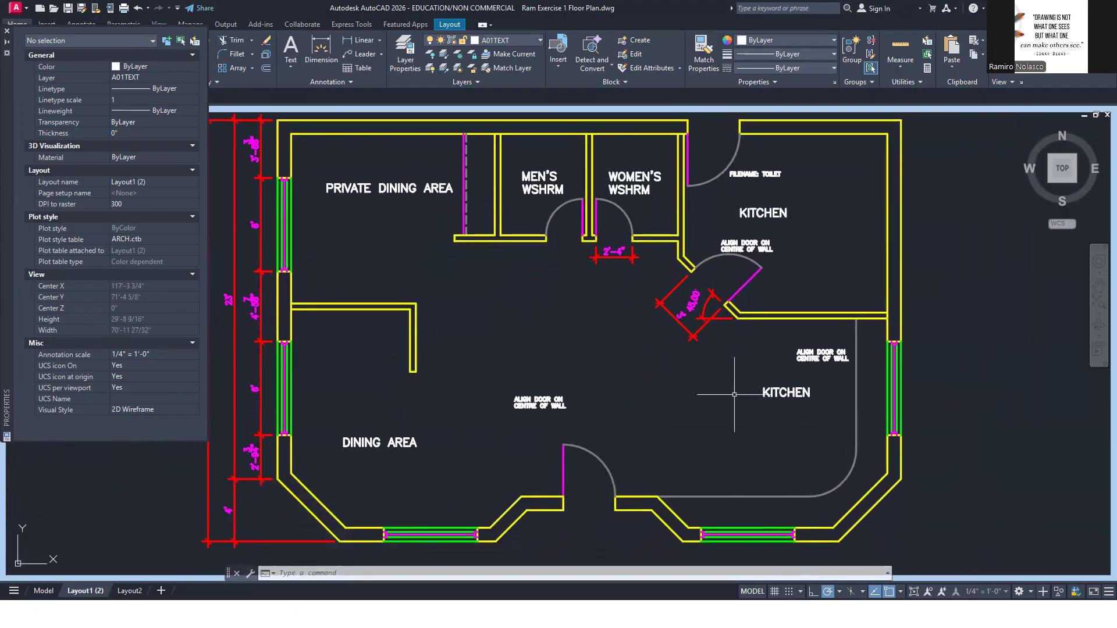
click(914, 592)
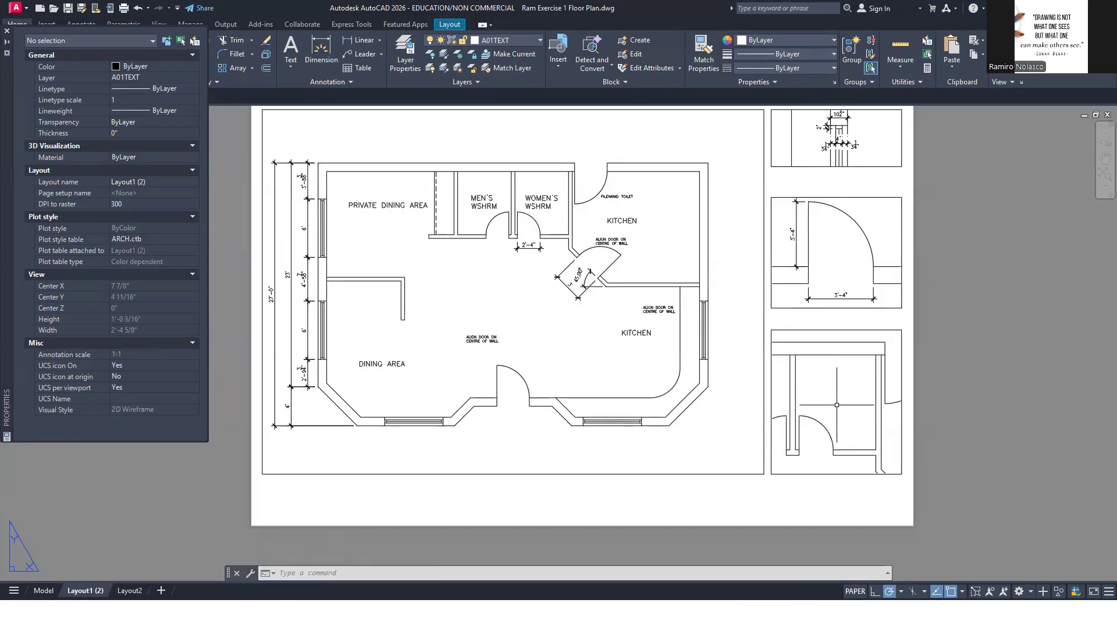
Activate and maximize the washroom detail viewport
double_click(837, 408)
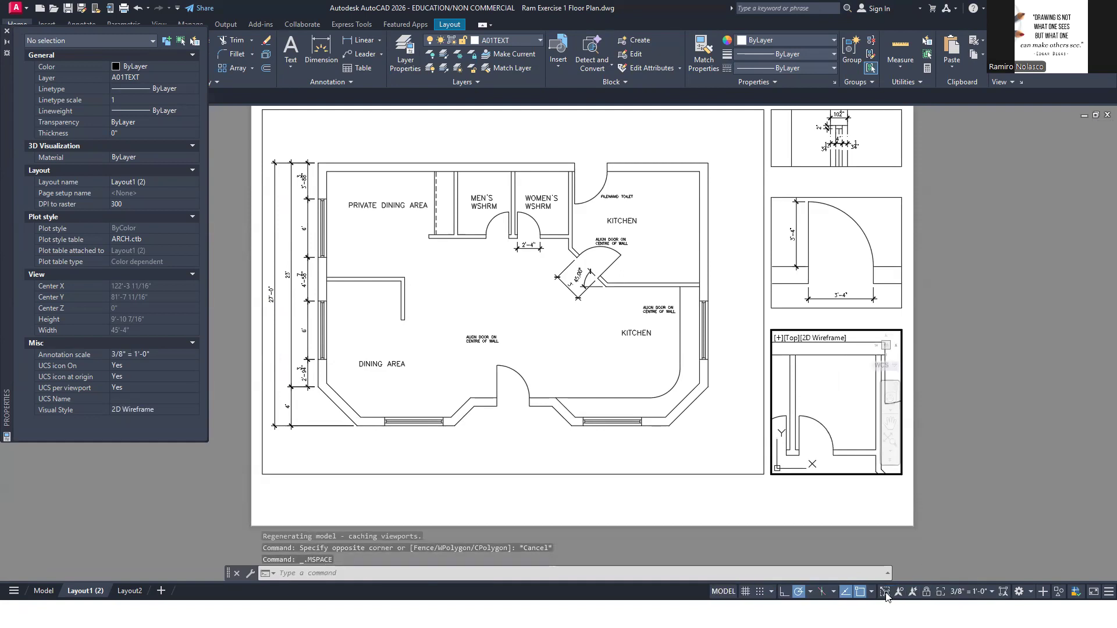
click(884, 592)
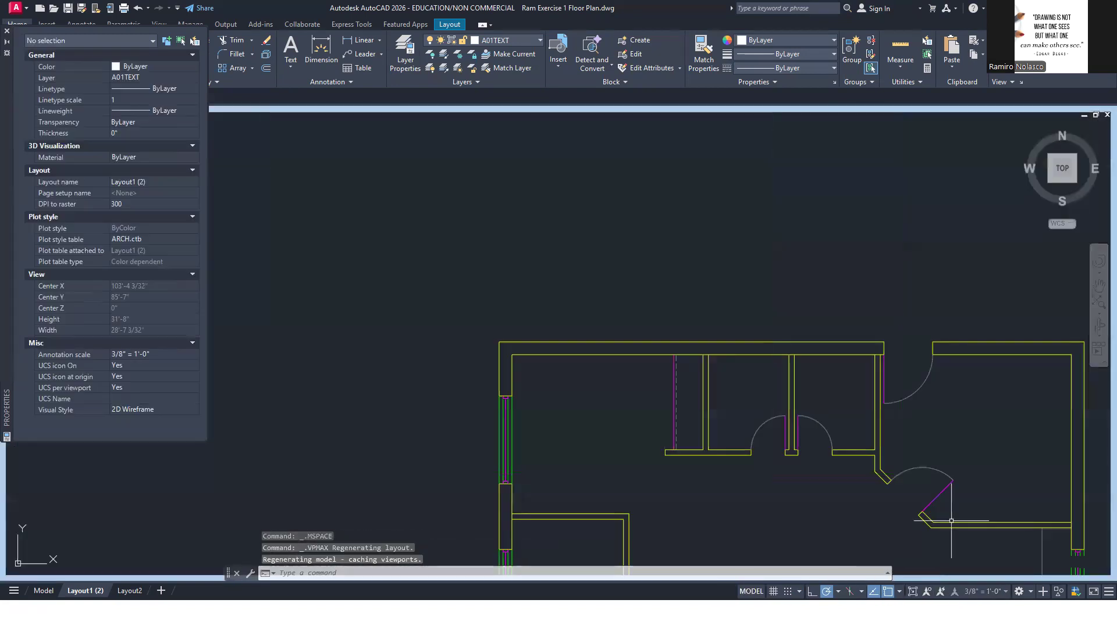
middle_drag(961, 457, 836, 338)
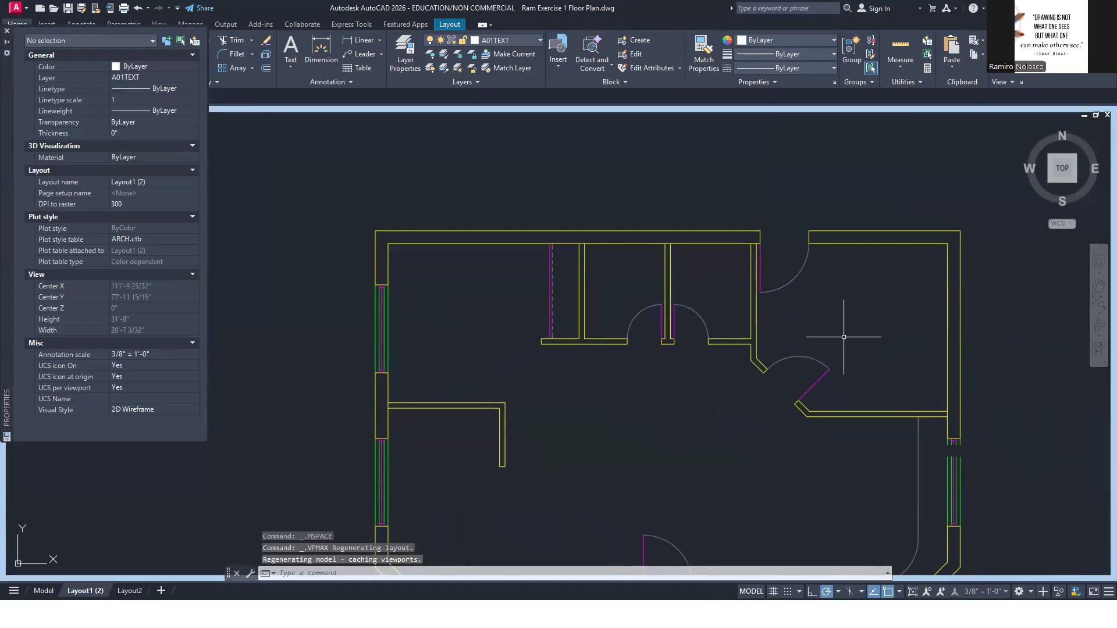
Add the 3/8" = 1'-0" annotation scale to the WOMEN'S WSHRM label with OBJECTSCALE and return to the sheet layout
text(OBJECTSNAP)
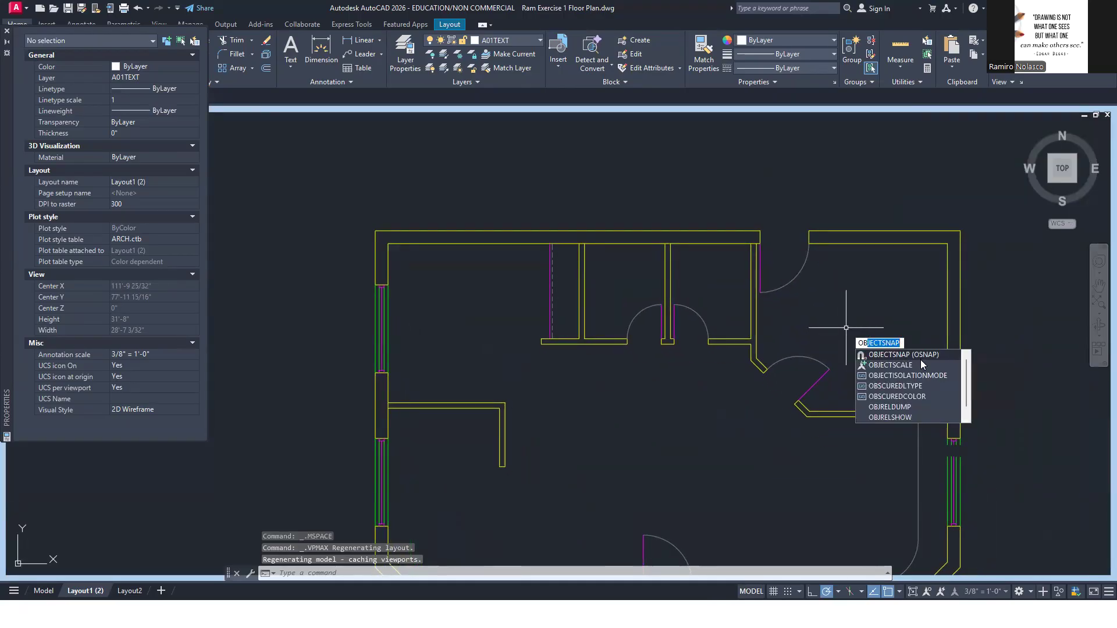
click(919, 364)
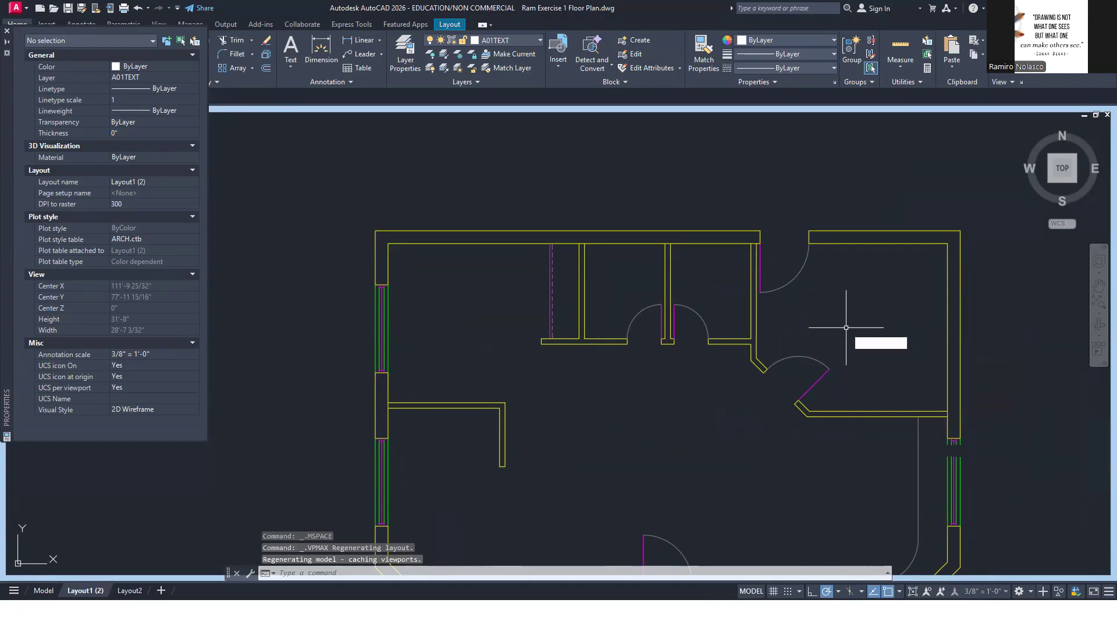
click(722, 296)
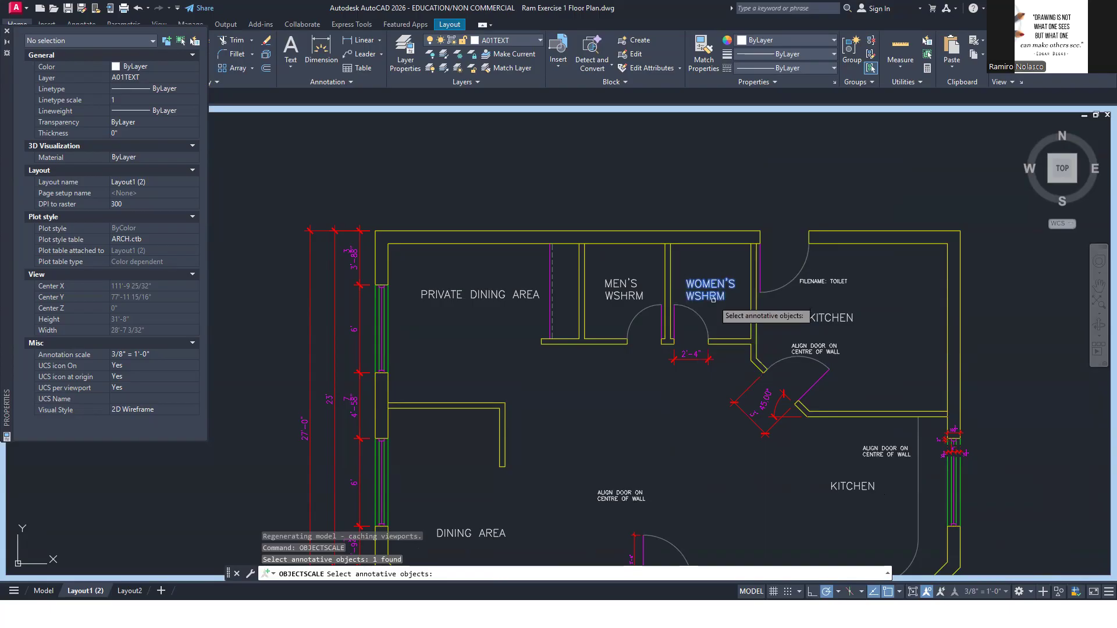
key(Return)
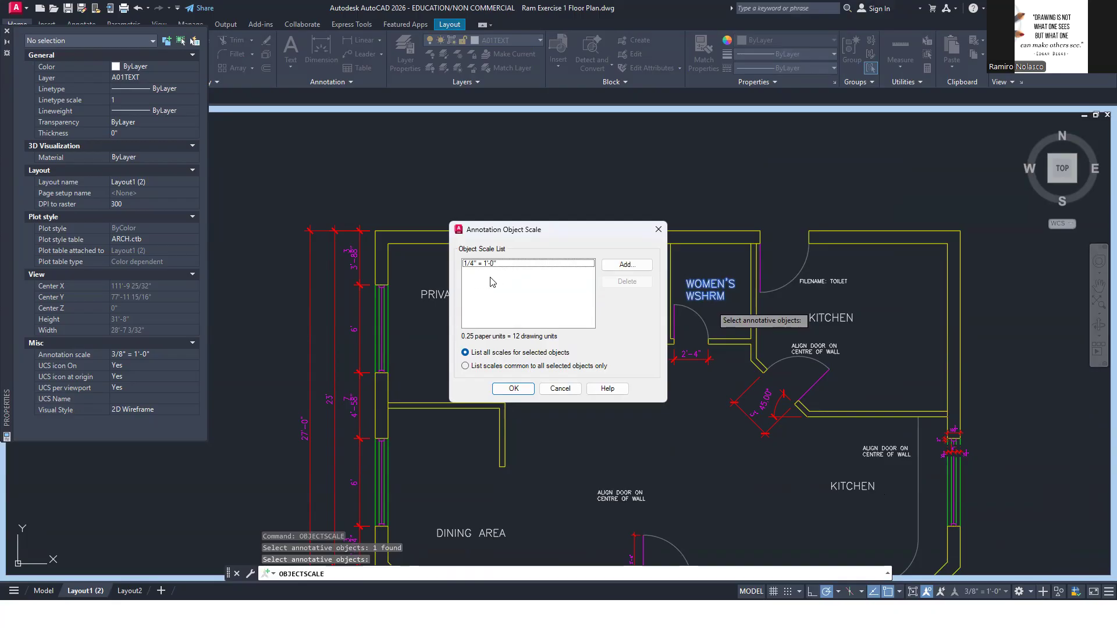
click(636, 266)
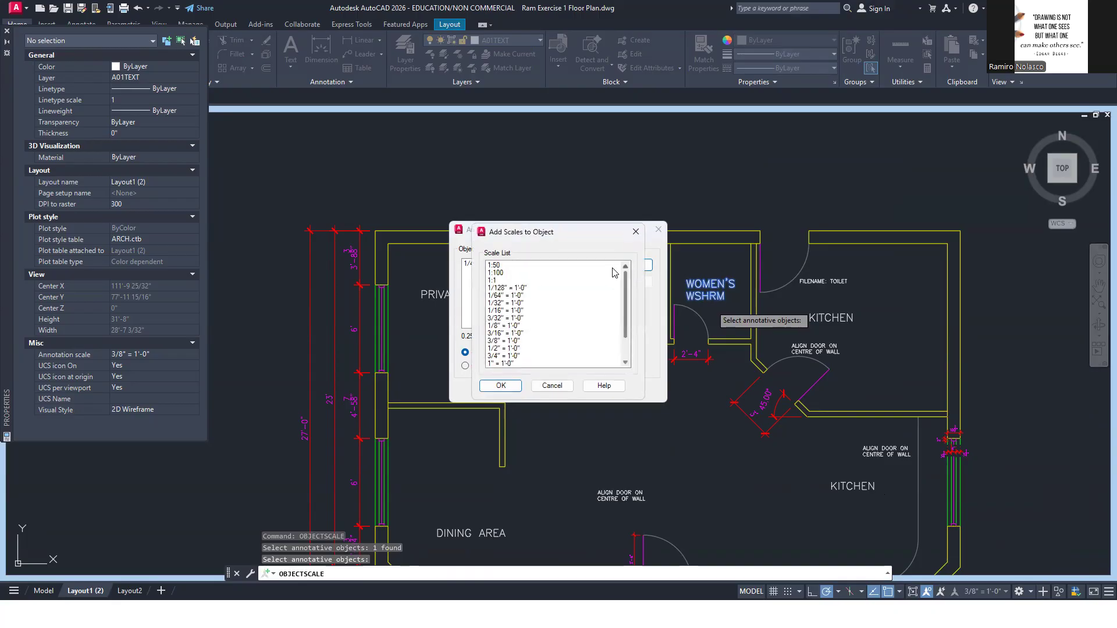
click(500, 341)
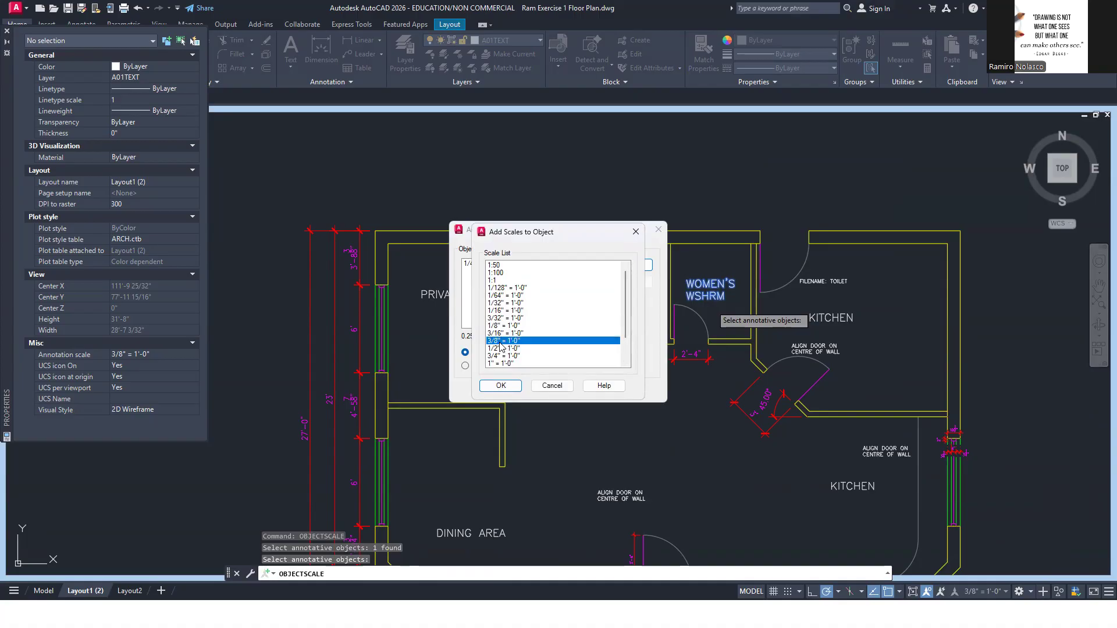
click(506, 386)
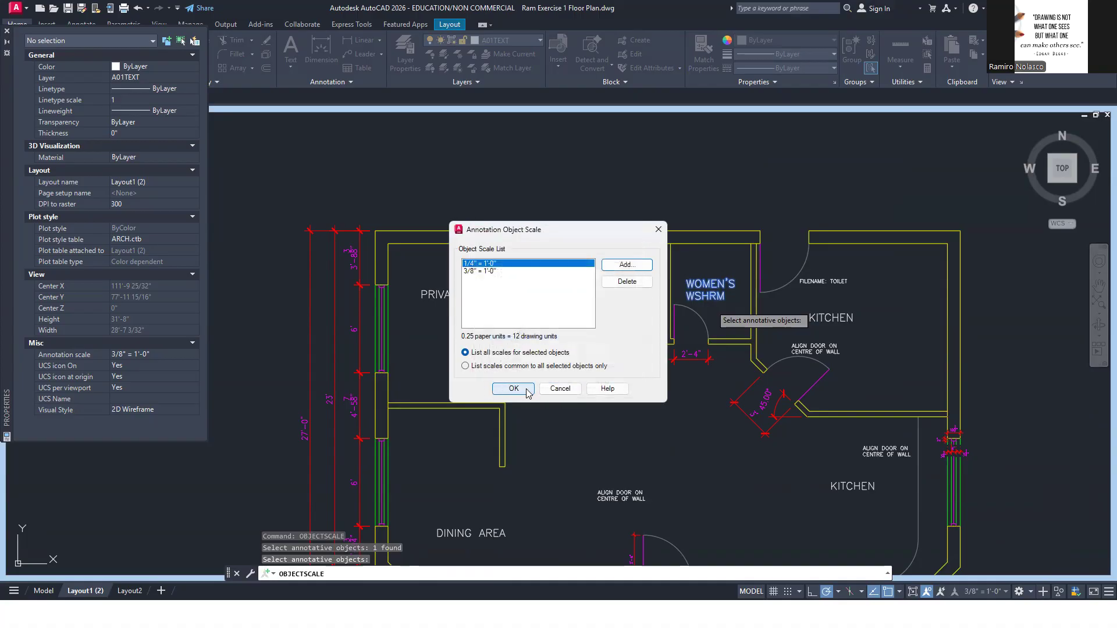
click(520, 388)
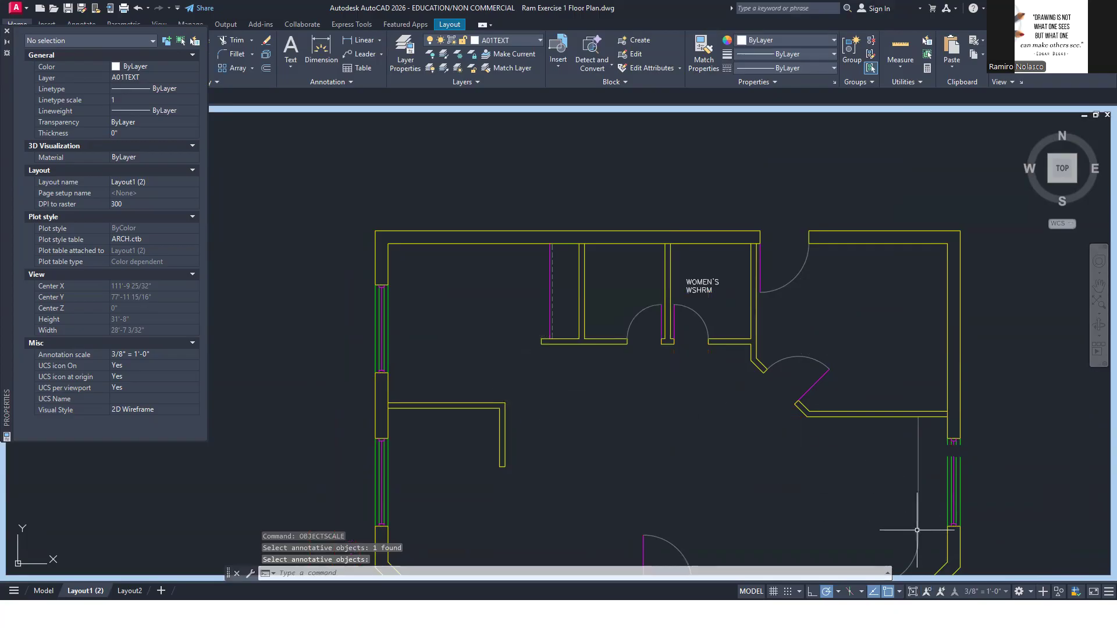
click(912, 593)
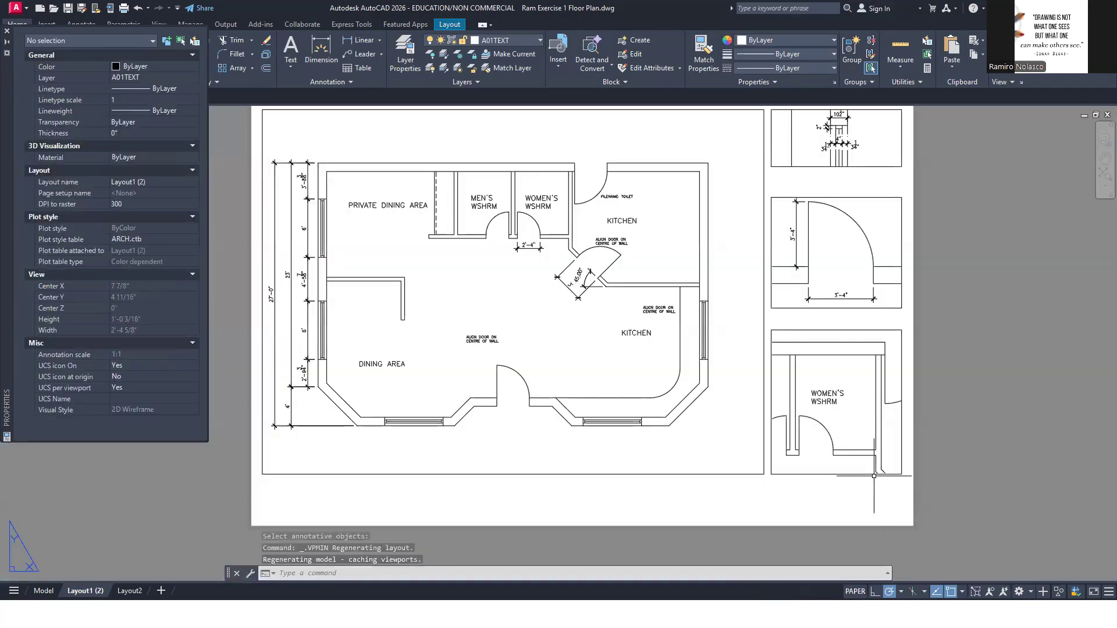
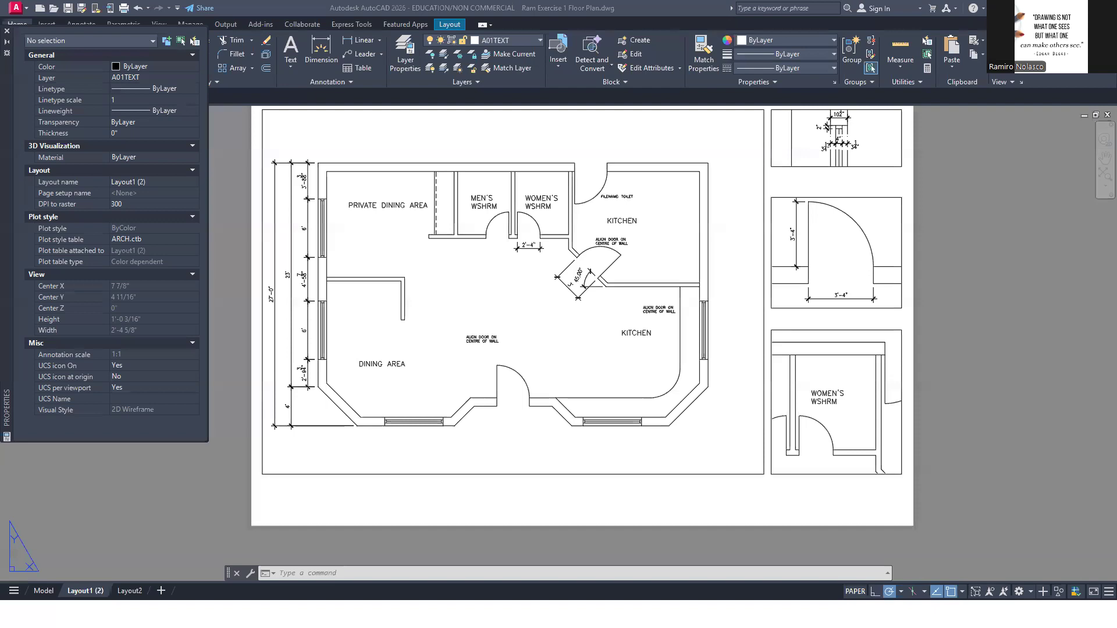
Check the drawing titles in the reference PDF and make SHERIDAN TEXT- LARGE the current text style
key(alt+Tab)
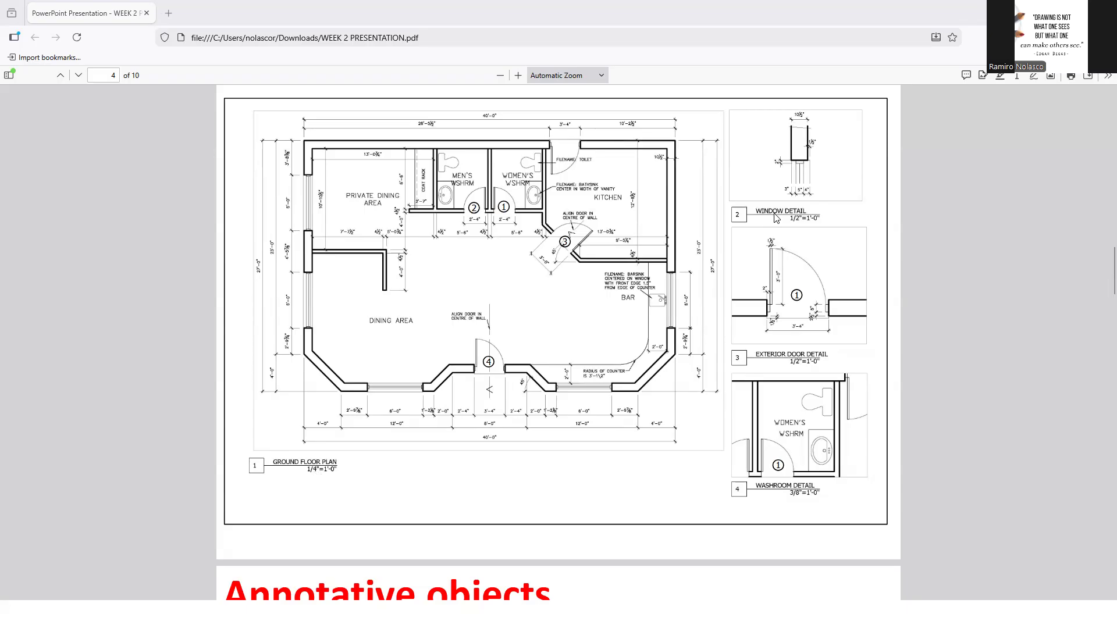
key(alt+Tab)
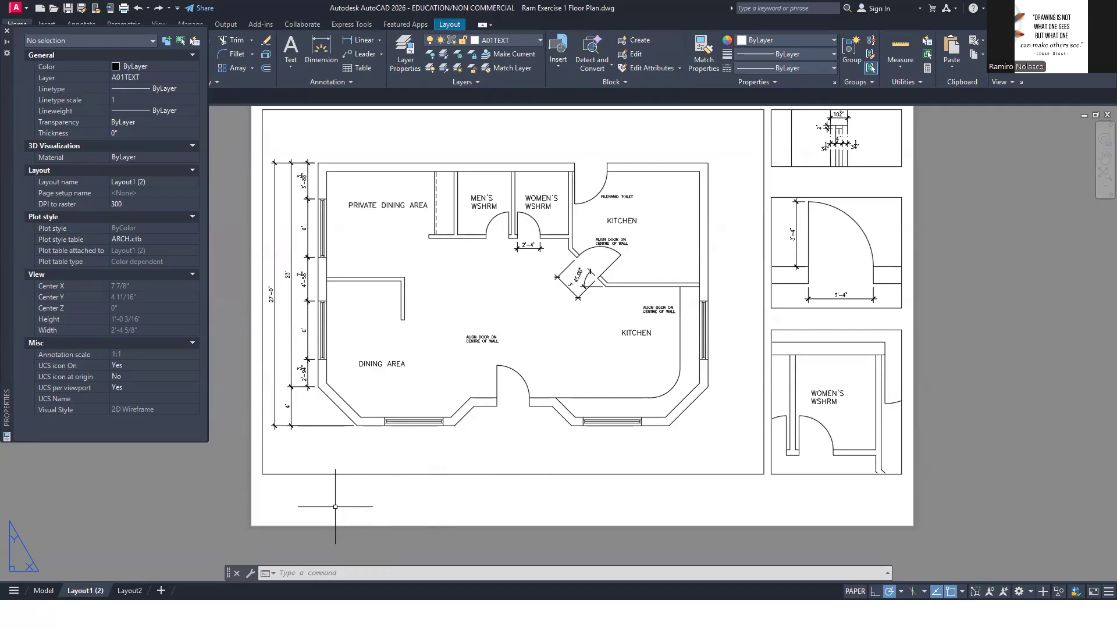
text(ST)
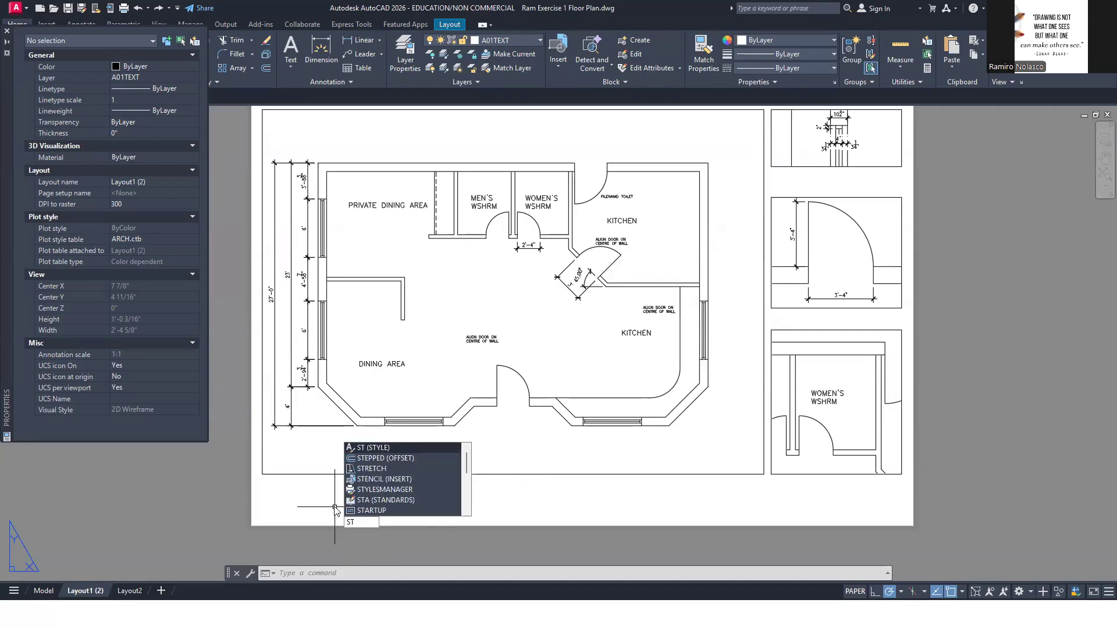
key(Return)
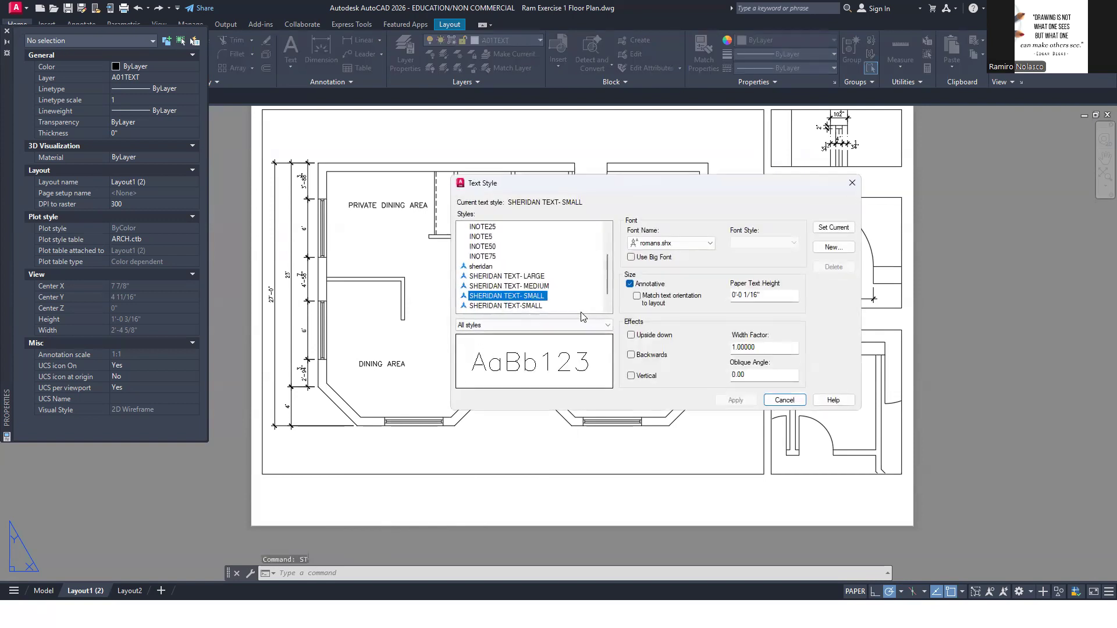
click(544, 278)
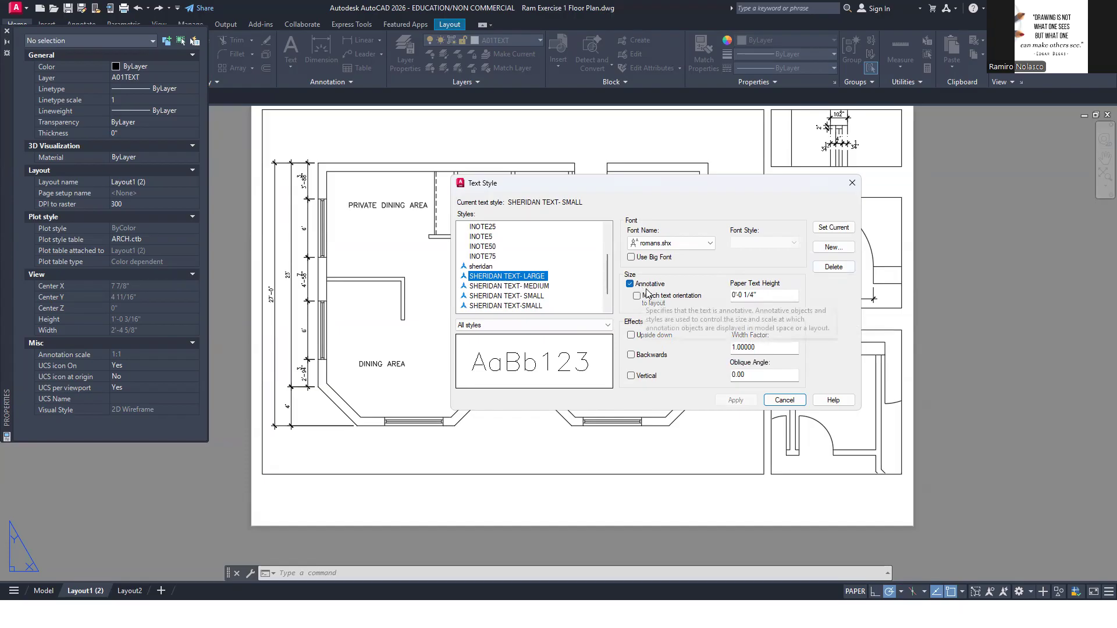
click(833, 227)
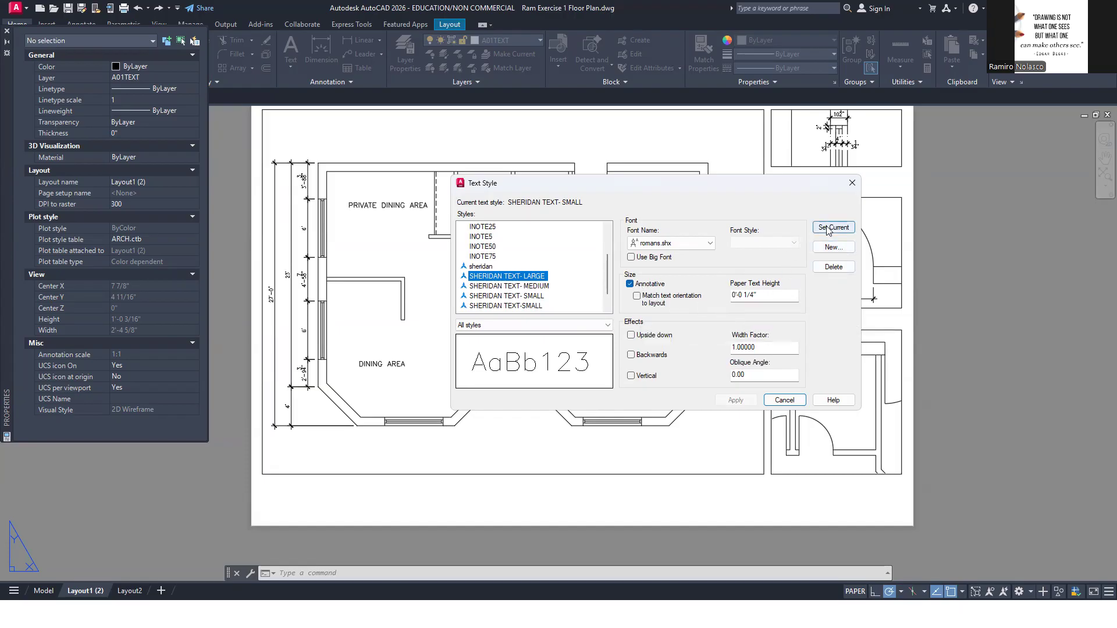
click(783, 400)
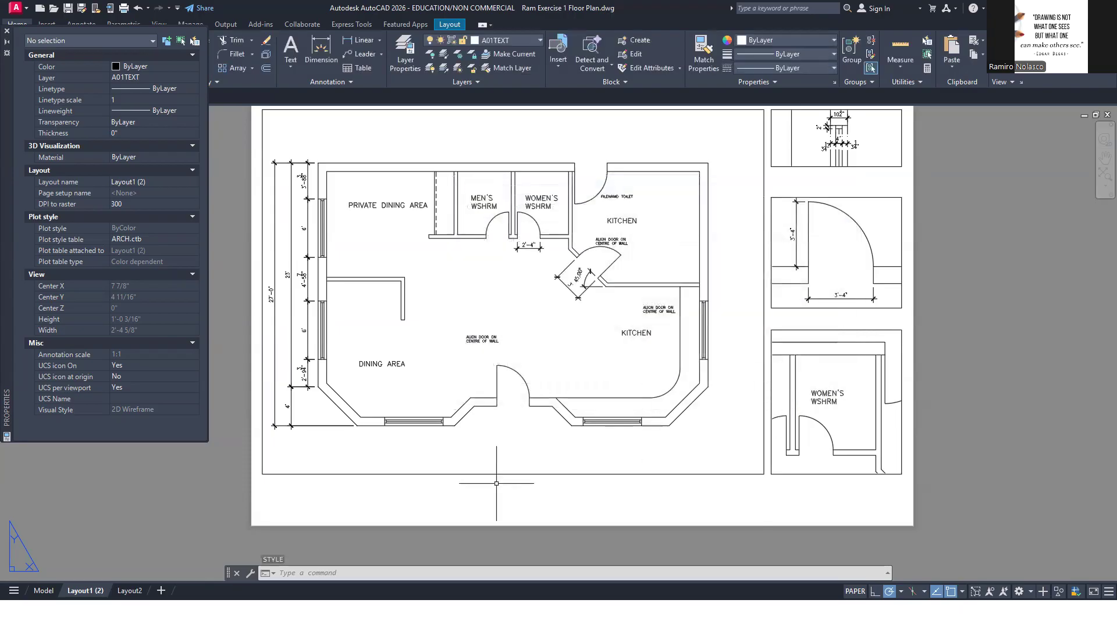
Add the multiline text title "GROUND FLOOR PLAN" just below the floor plan viewport near its left end, matching the reference PDF
text(mt)
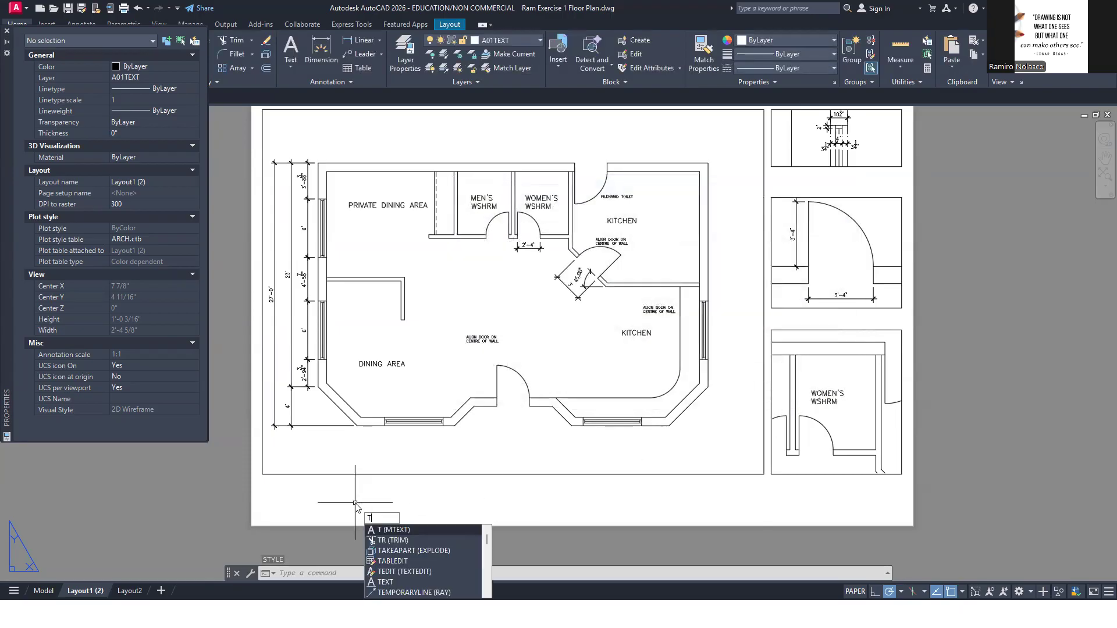
key(Return)
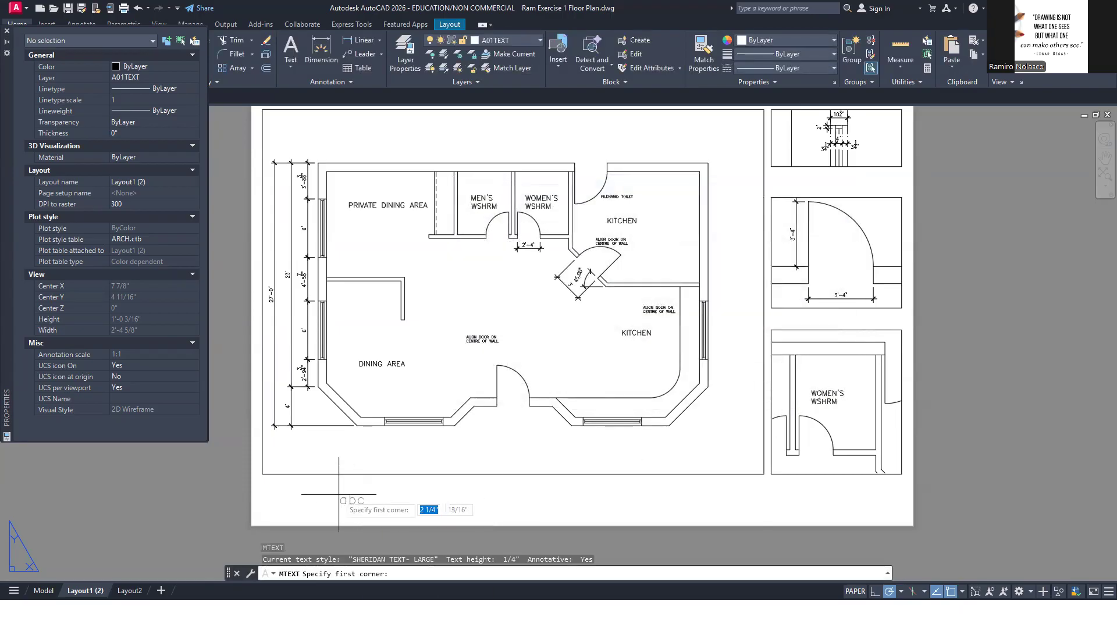
click(310, 484)
click(516, 505)
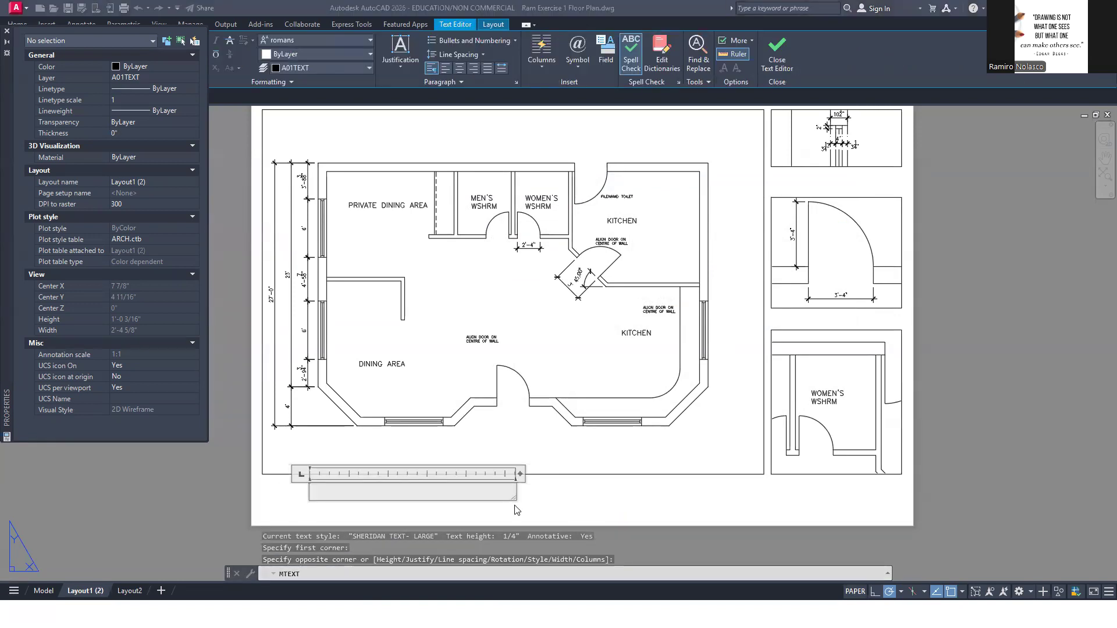
key(alt+Tab)
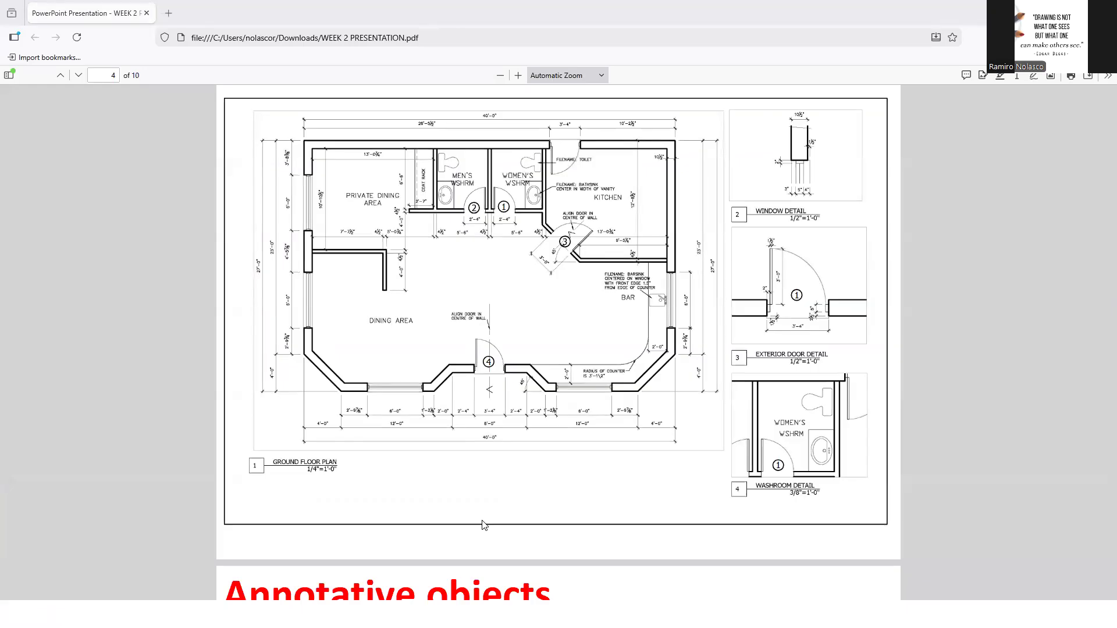
key(alt+Tab)
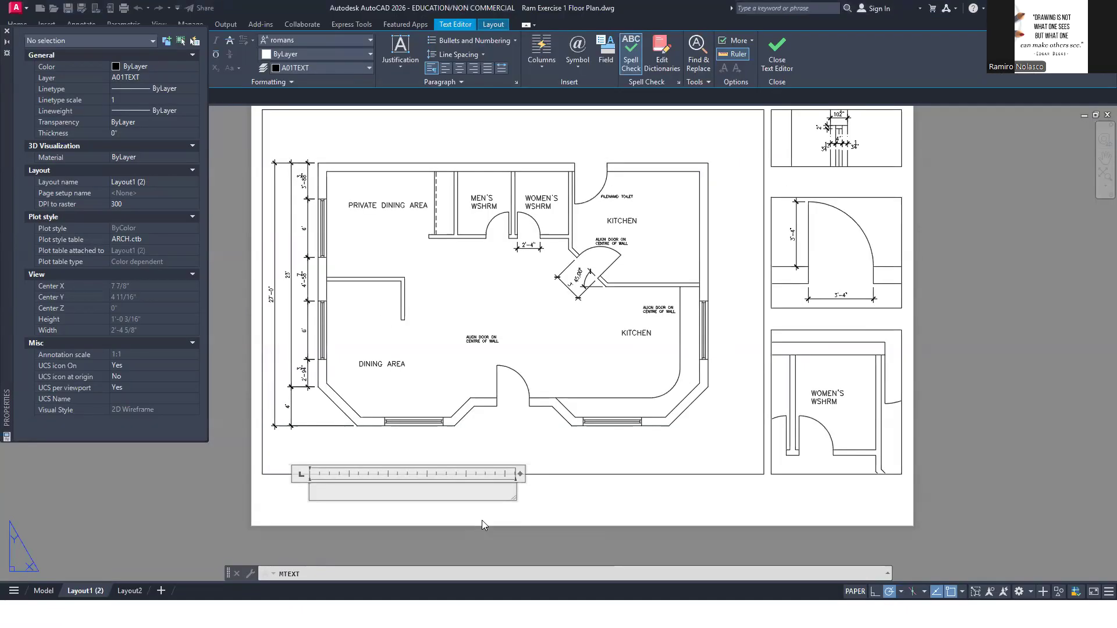
text(GROUND FLOOR PLAN)
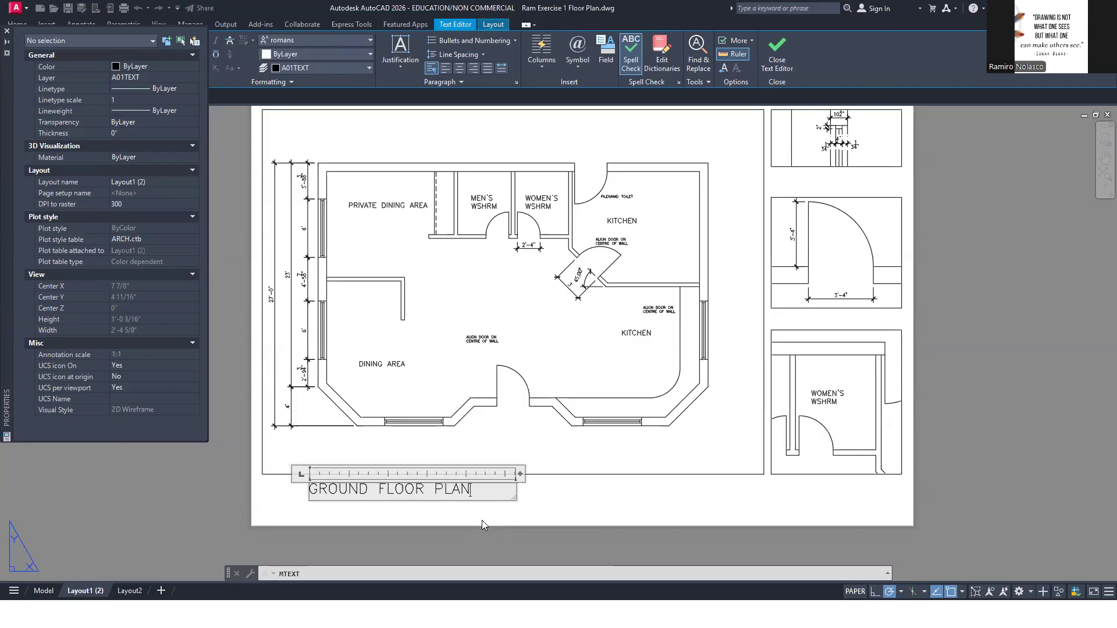
click(535, 519)
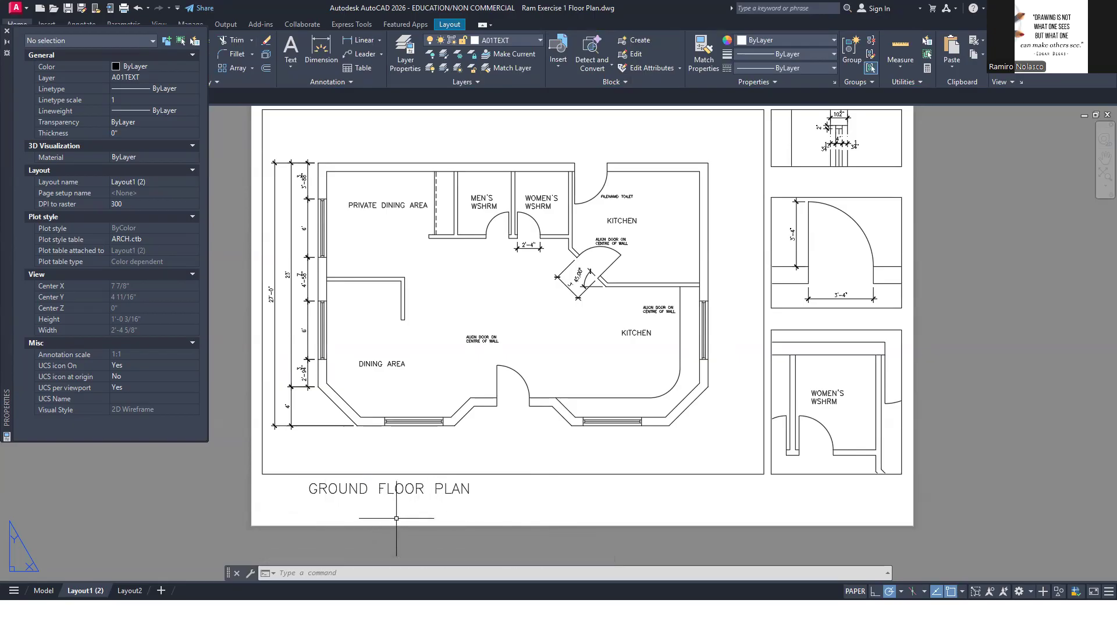
Draw a horizontal line beneath the GROUND FLOOR PLAN title, extending slightly past both ends of the text
text(l)
key(Return)
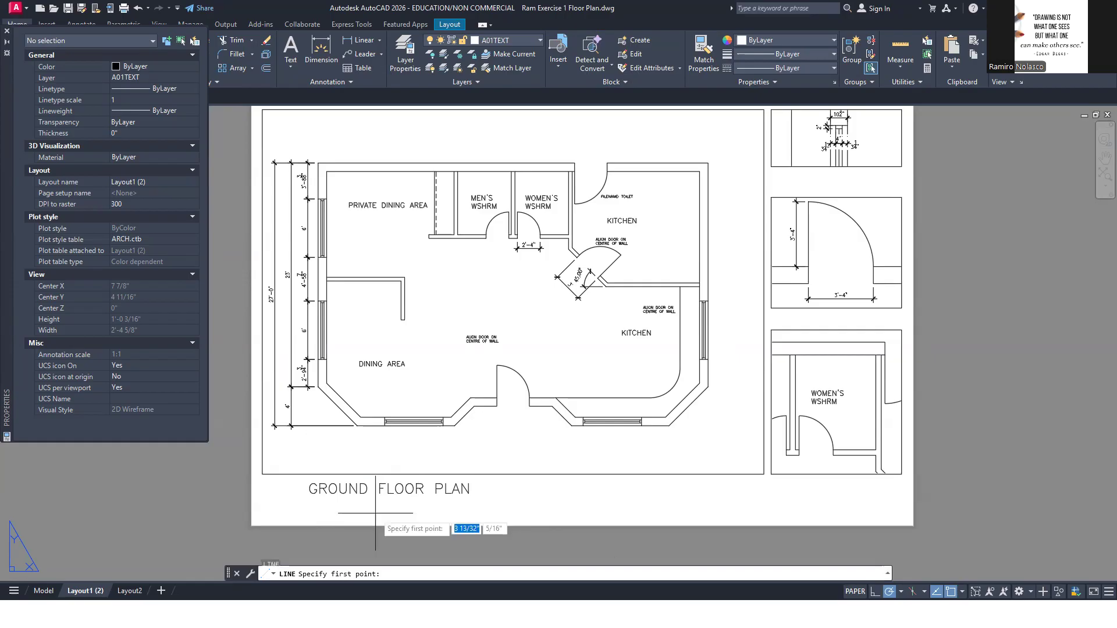
click(302, 499)
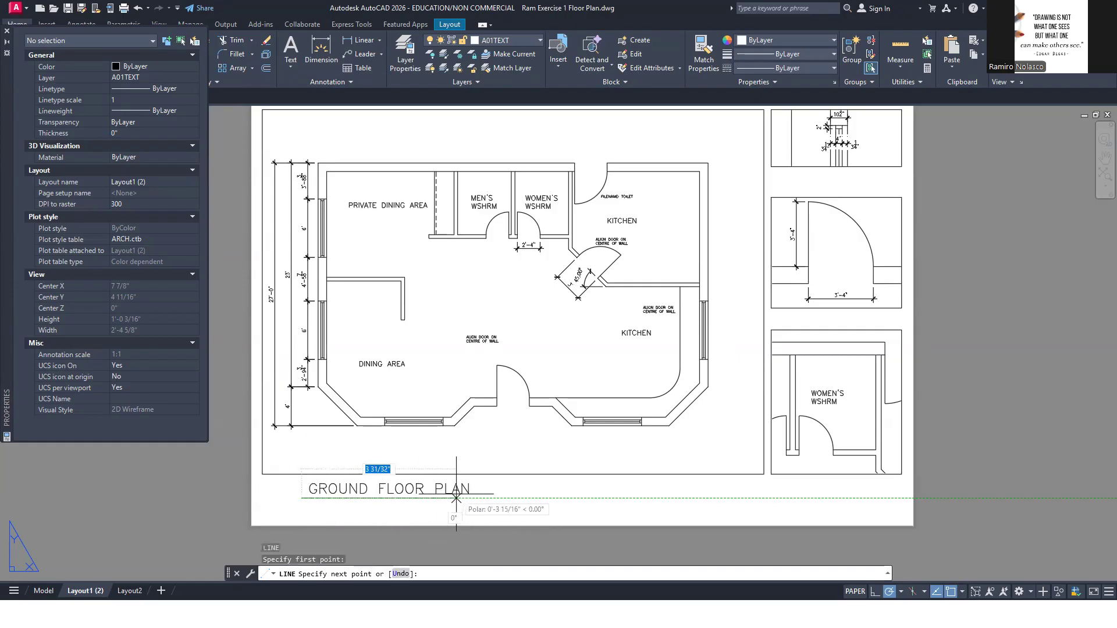
click(478, 499)
key(Return)
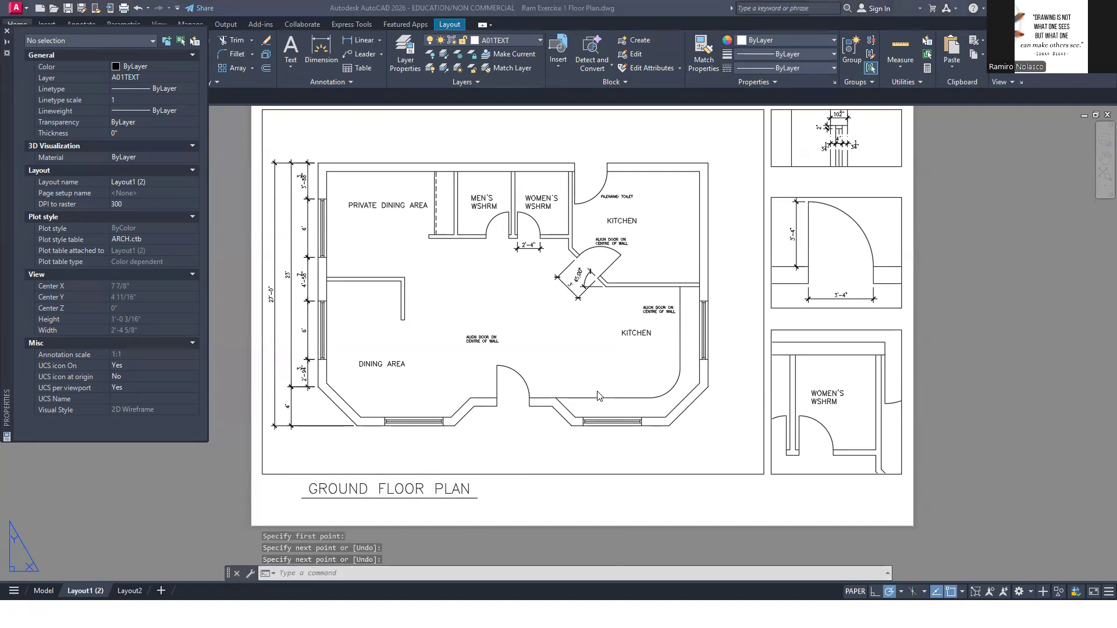
Check the scale note under the title in the reference PDF and make SHERIDAN TEXT- MEDIUM the current text style
key(alt+Tab)
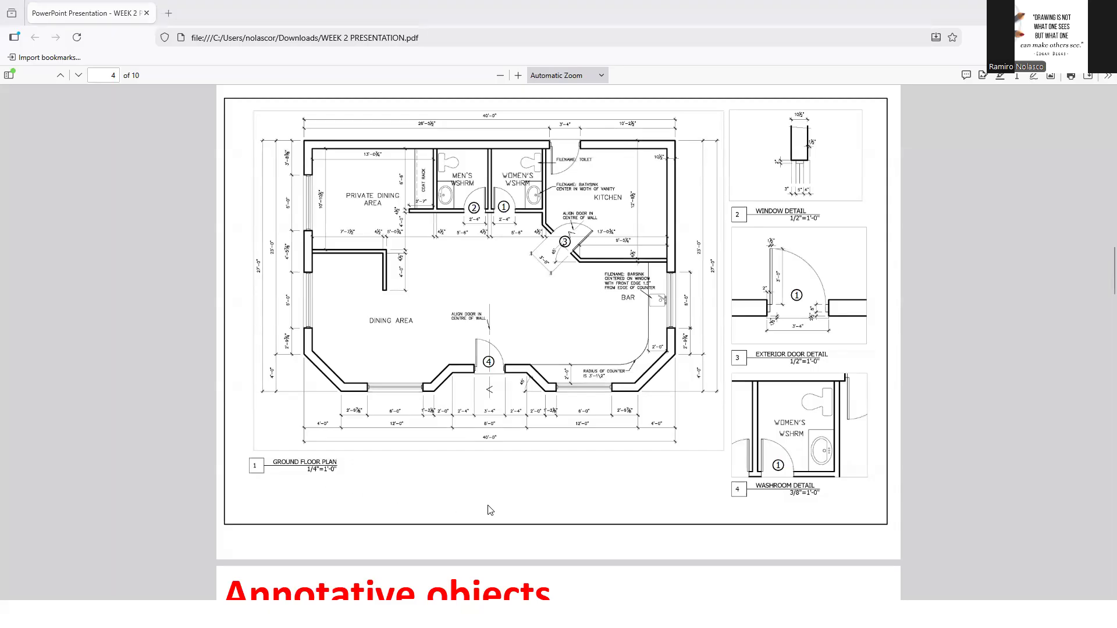
key(alt+Tab)
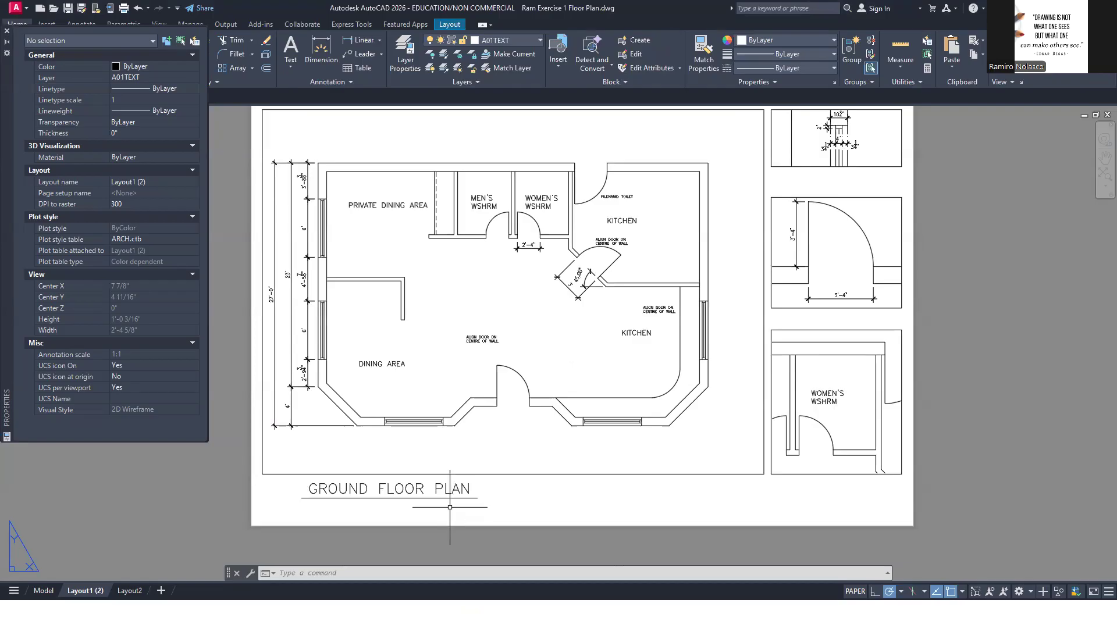
key(alt+Tab)
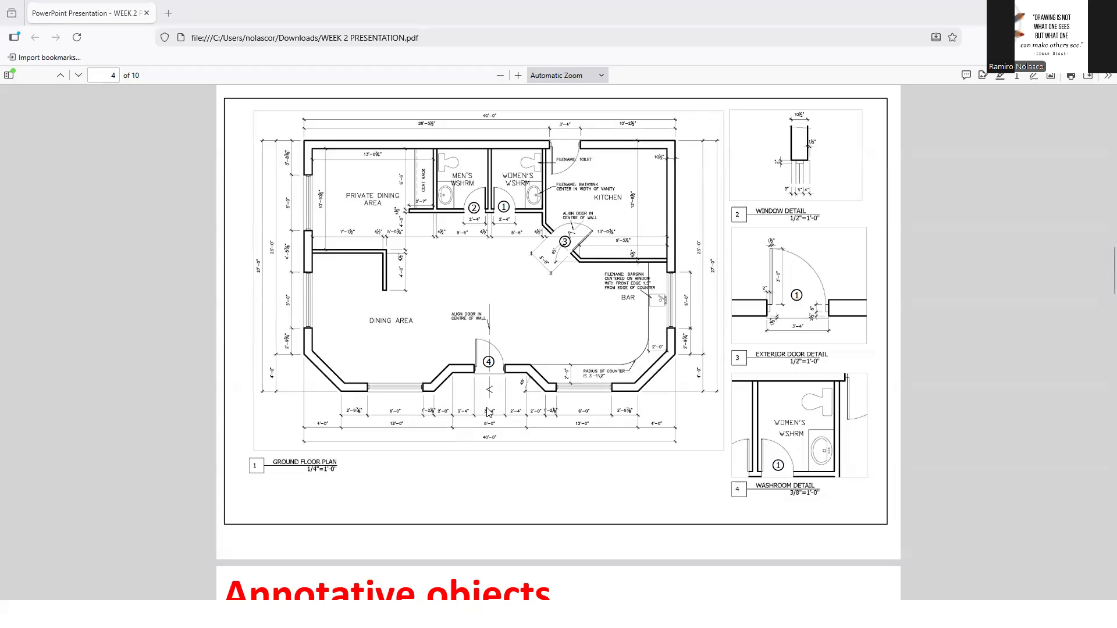
key(alt+Tab)
text(ST)
key(Return)
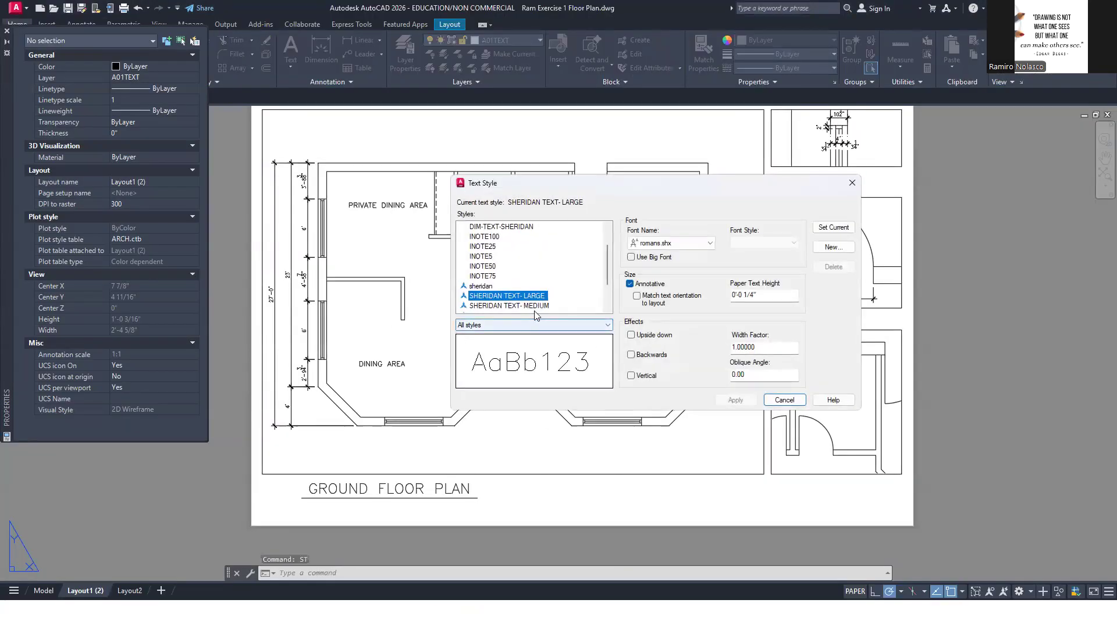
click(508, 306)
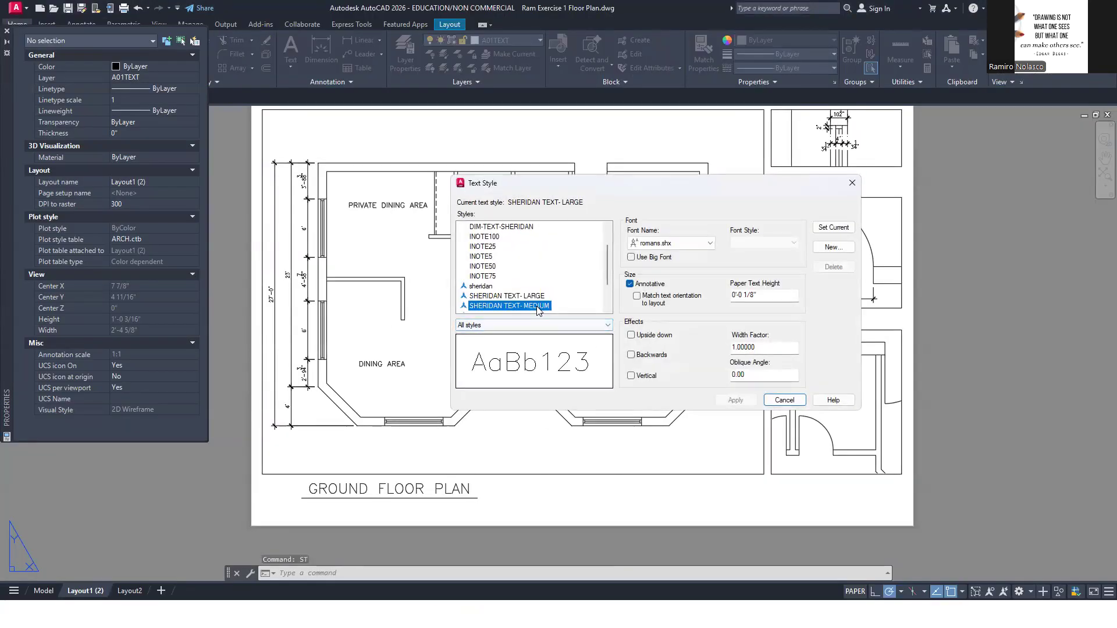
click(833, 227)
click(785, 400)
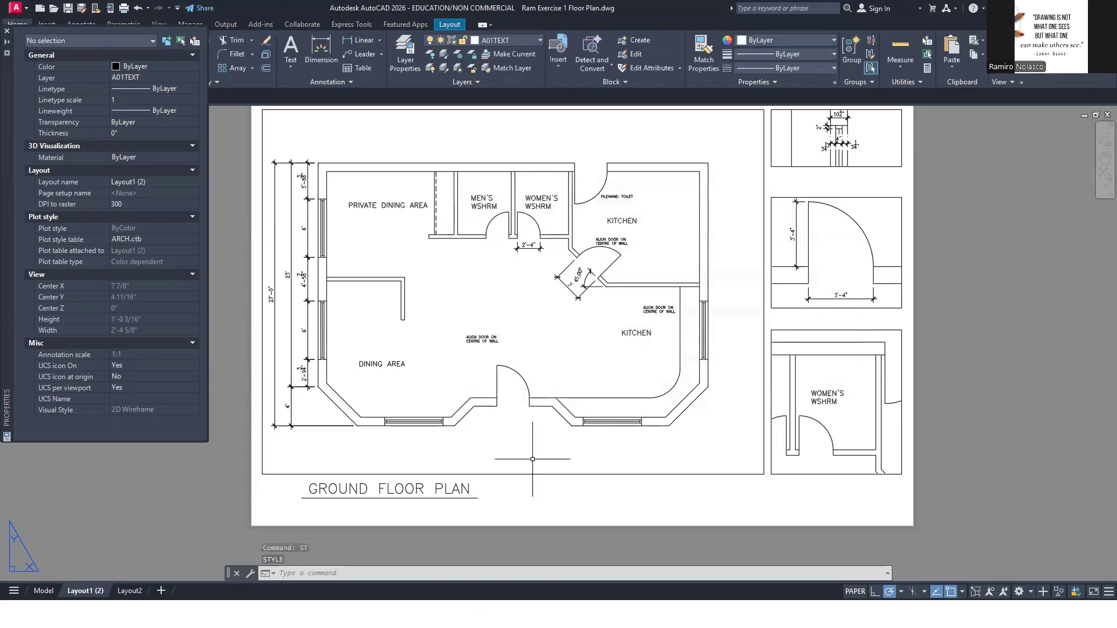
Write the multiline scale note 1/4" - 1'-0 under the title line of the ground floor plan
middle_drag(411, 510, 438, 447)
scroll(437, 447, up, 4)
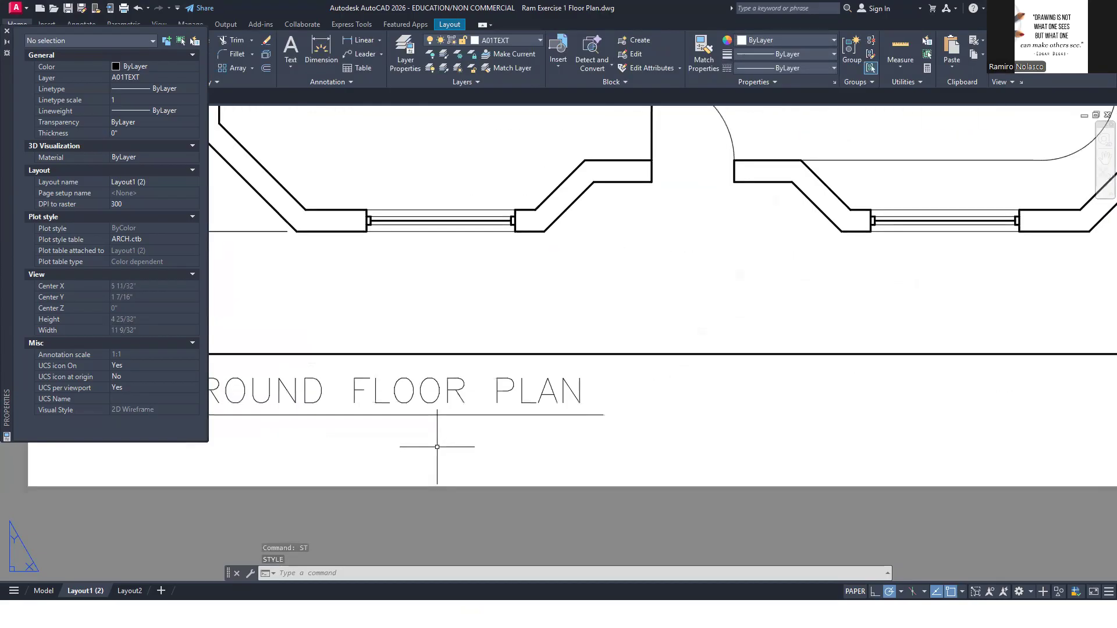
text(mt)
key(Return)
click(362, 432)
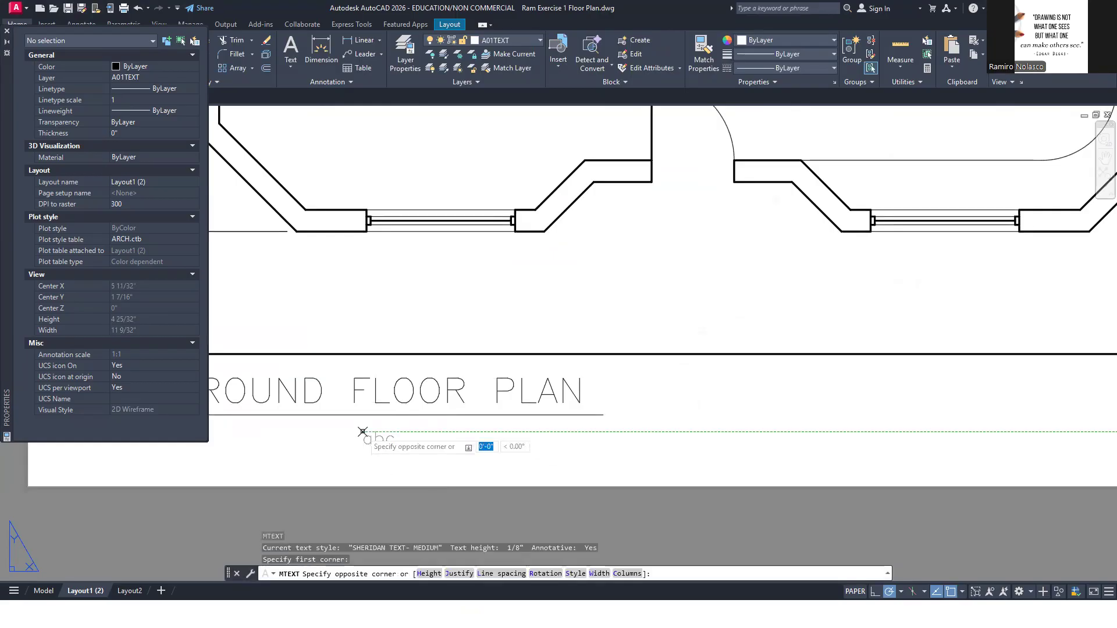
click(603, 468)
text(1/4)
text(")
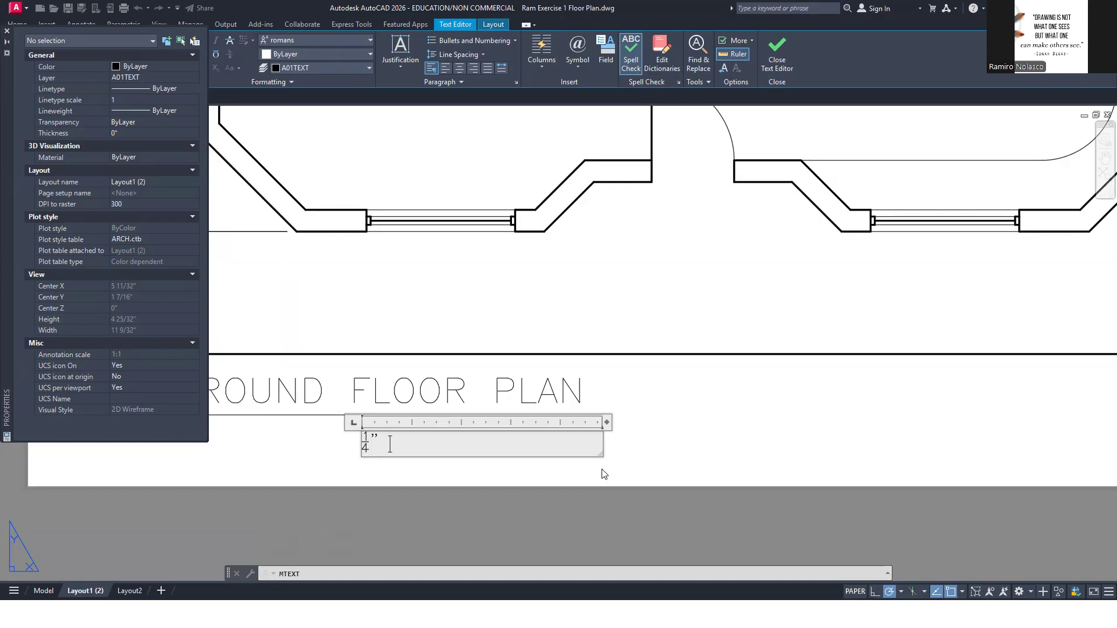
text(- 1'-0)
Check the scale format in the reference PDF and change the note's separator to an equals sign, giving 1/4" = 1'-0
double_click(396, 445)
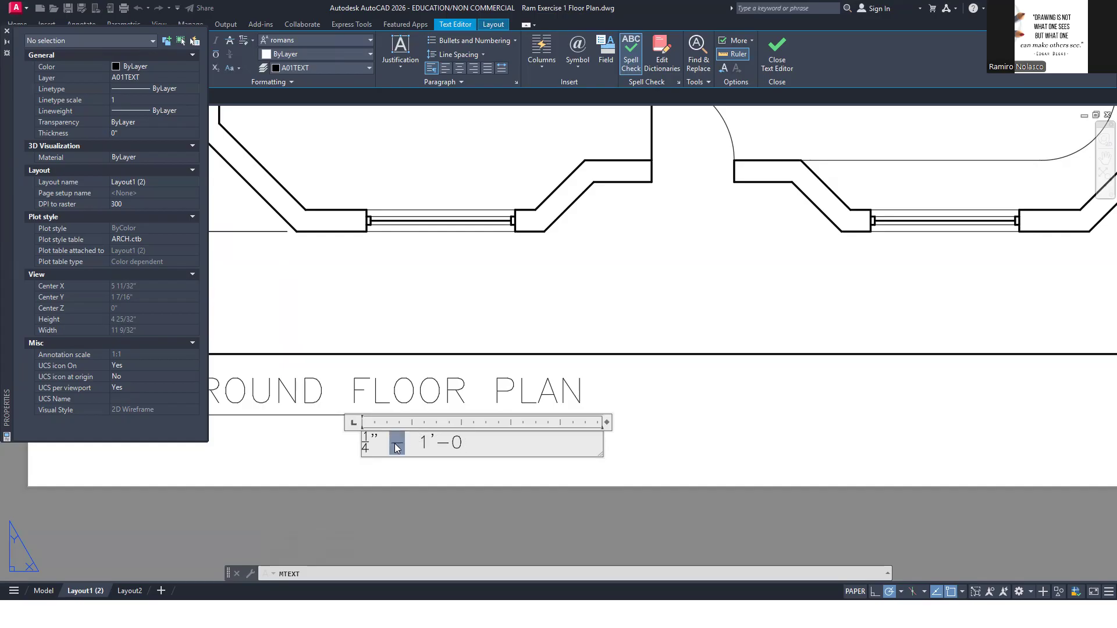
text(:)
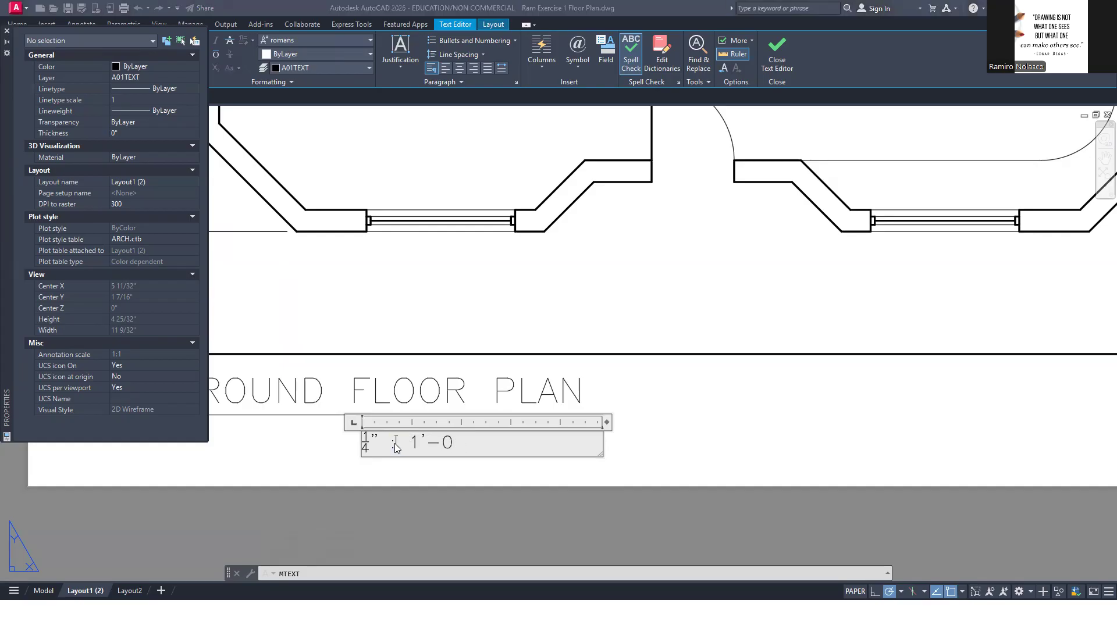
key(alt+Tab)
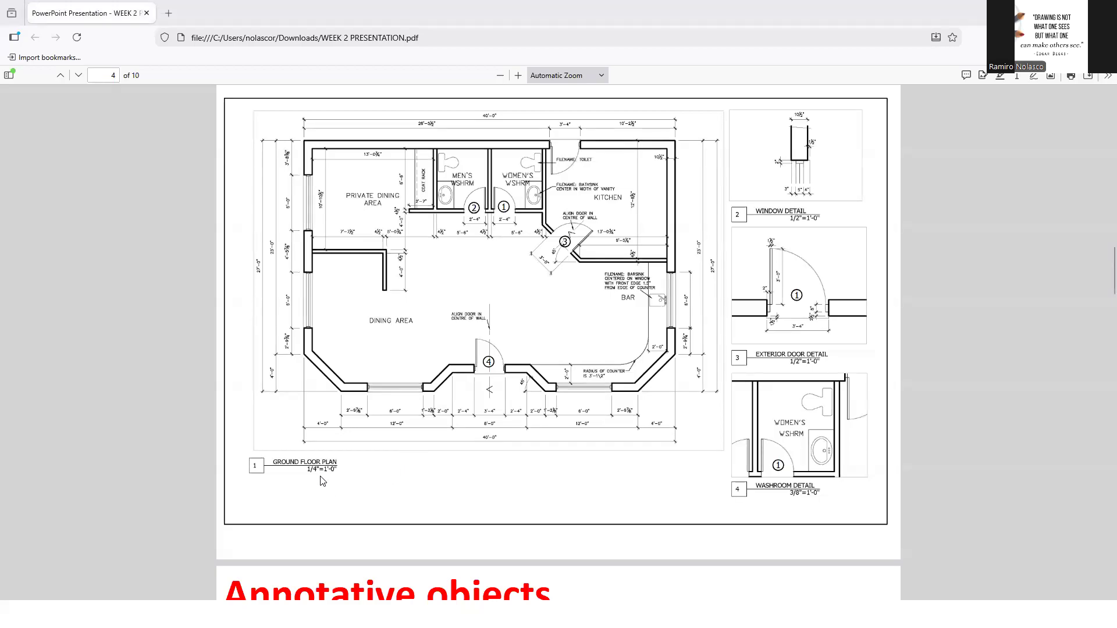
key(alt+Tab)
drag(397, 445, 391, 446)
text(= 1'-0)
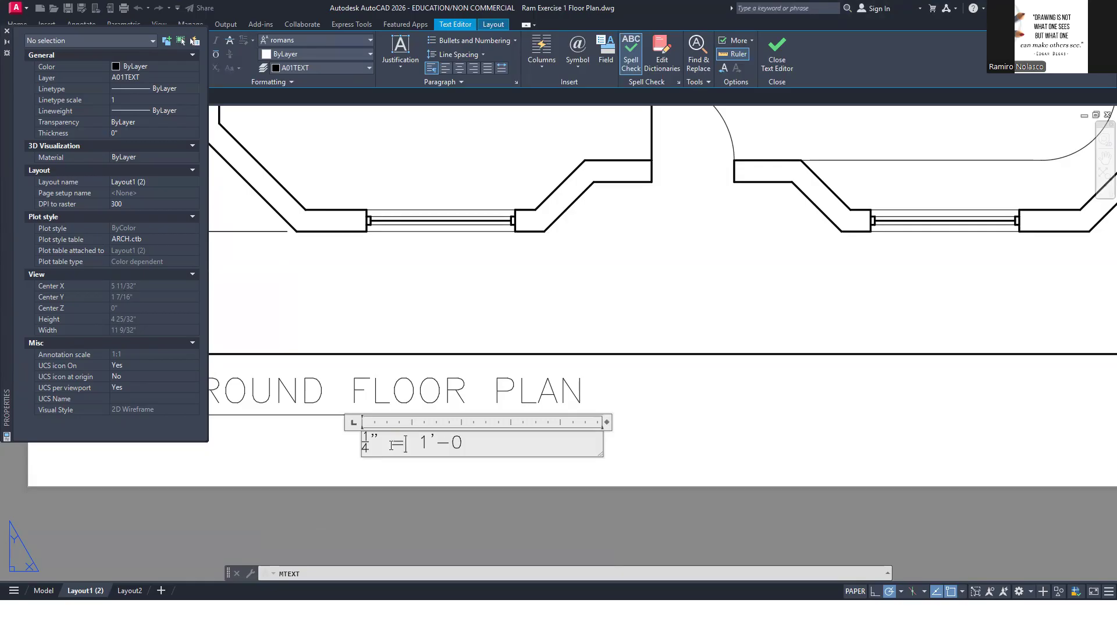
click(488, 480)
Move the scale note right so that it ends below the end of the GROUND FLOOR PLAN title
middle_drag(462, 488, 589, 443)
text(m)
key(Return)
click(536, 400)
key(Return)
click(517, 418)
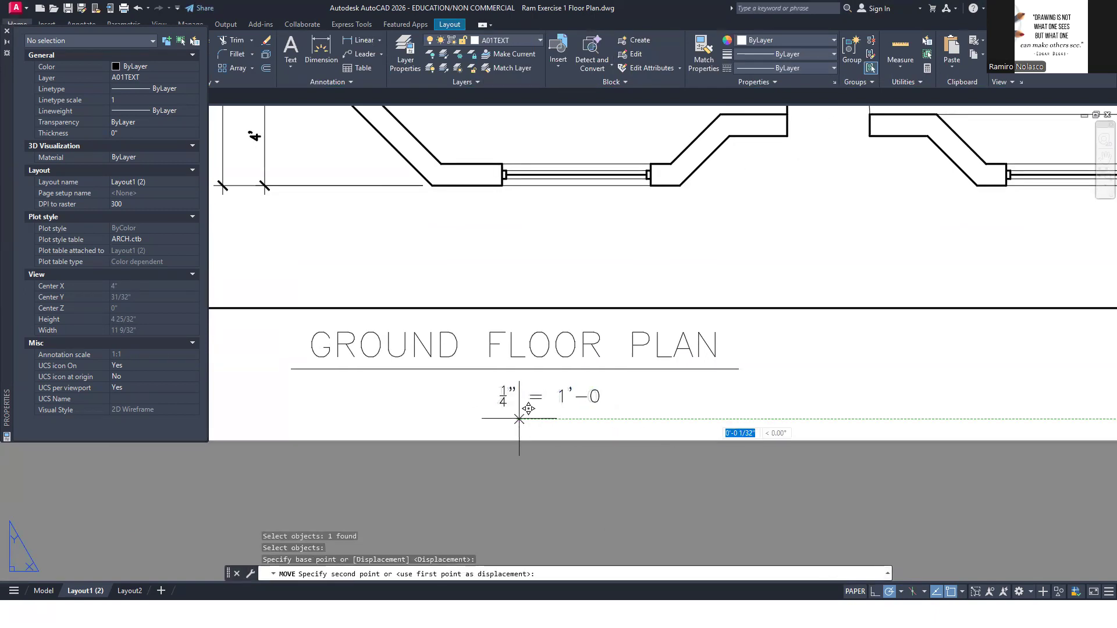
click(638, 410)
Draw a 3/8" by 3/8" square just before the start of the GROUND FLOOR PLAN title line
scroll(727, 395, down, 3)
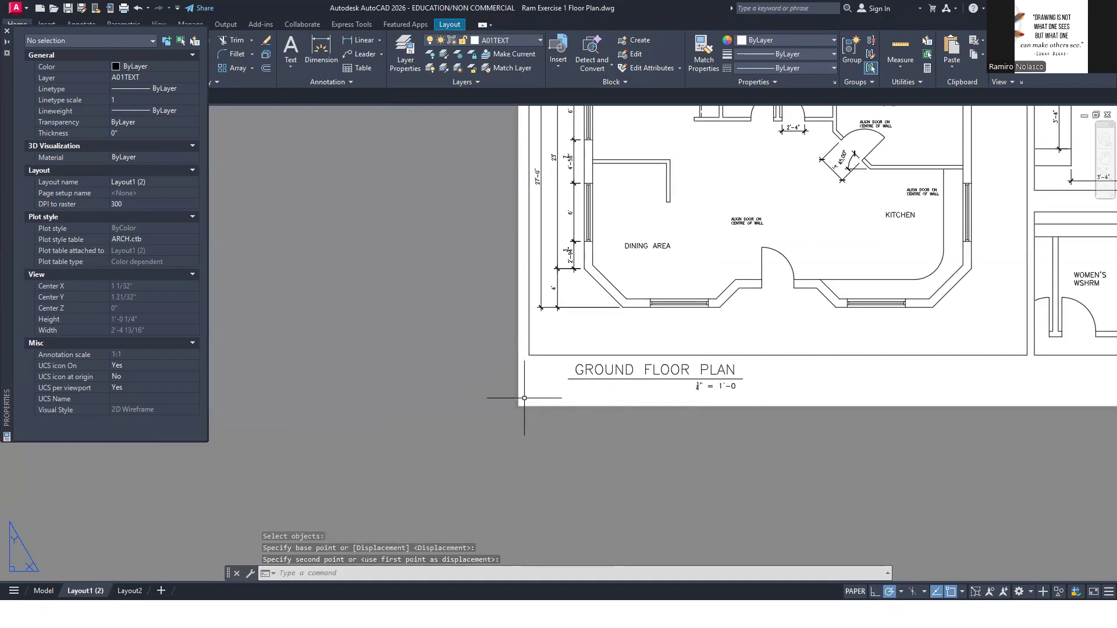
text(REC)
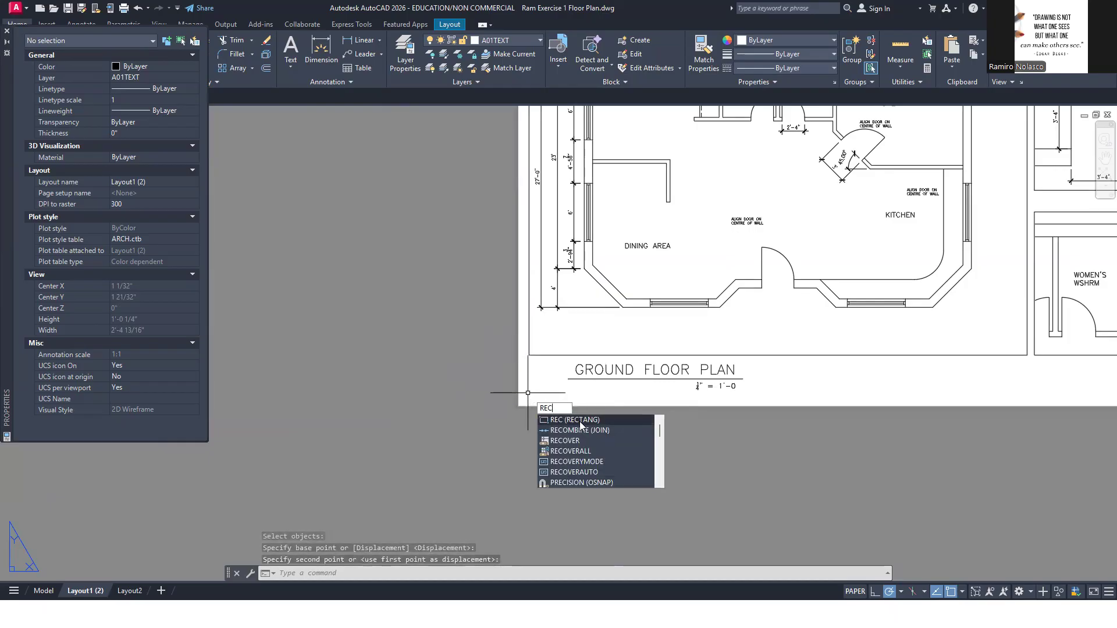
key(Return)
scroll(534, 391, up, 2)
scroll(537, 390, up, 2)
click(546, 396)
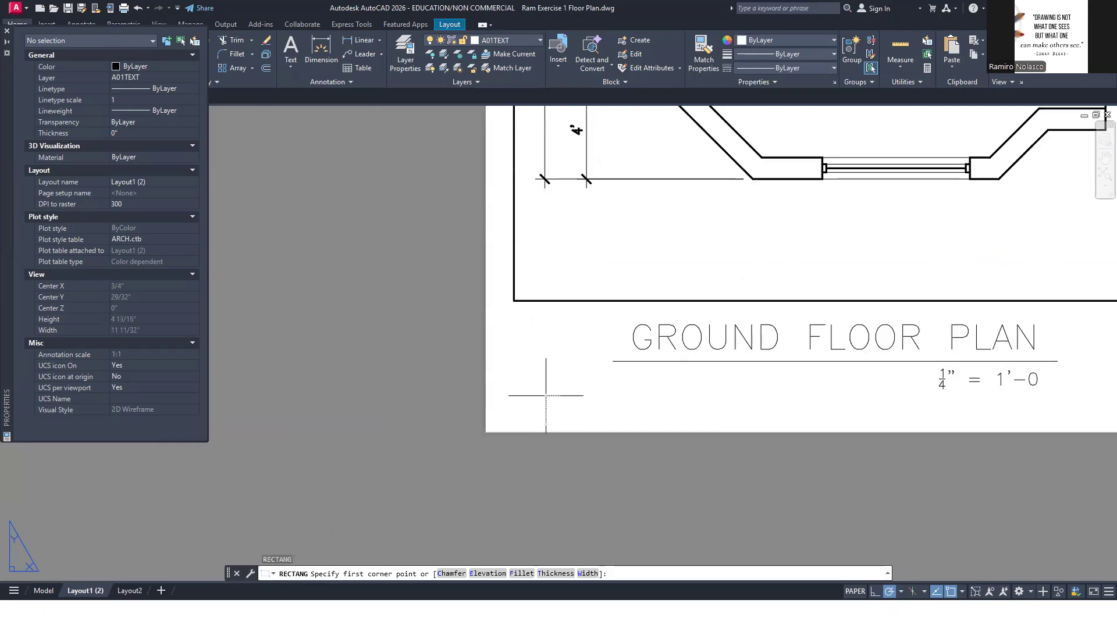
key(shift)
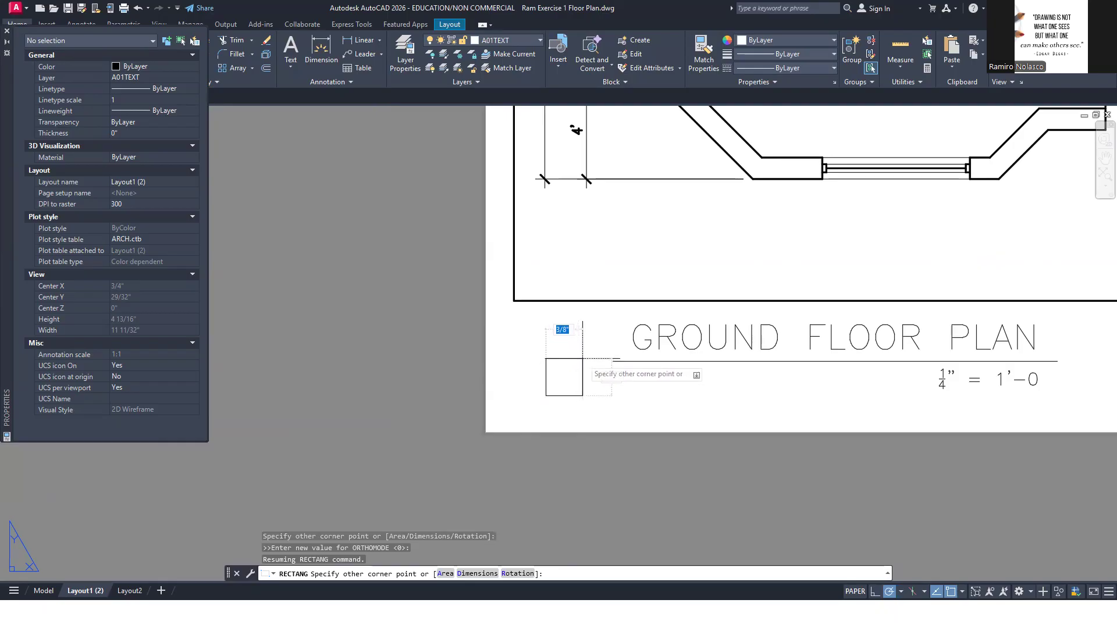
text(3)
key(Tab)
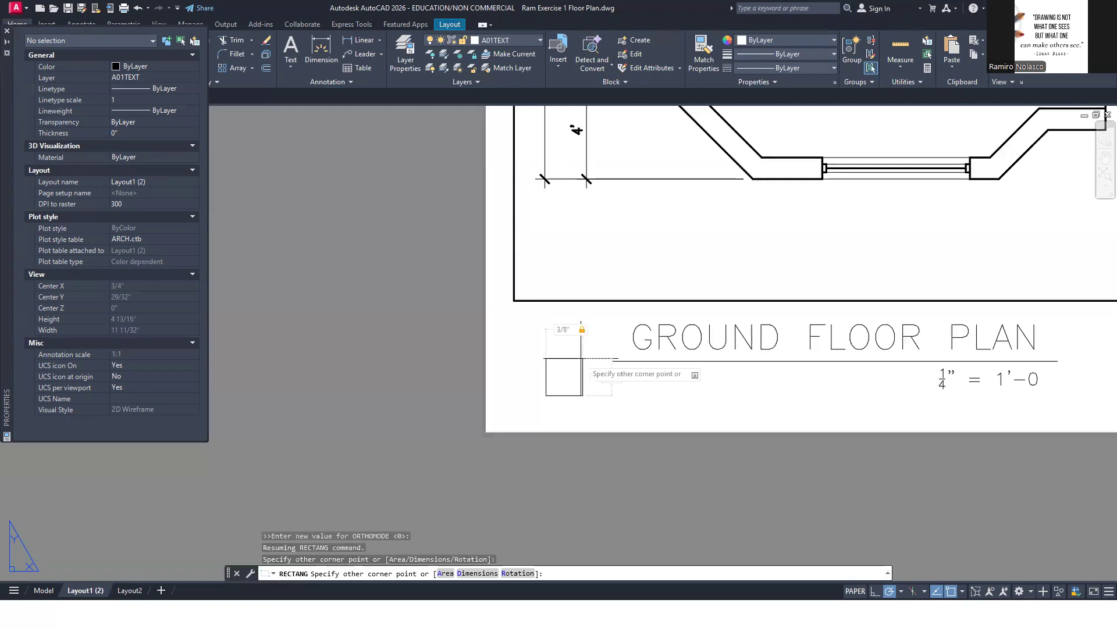
text(3/8)
key(Return)
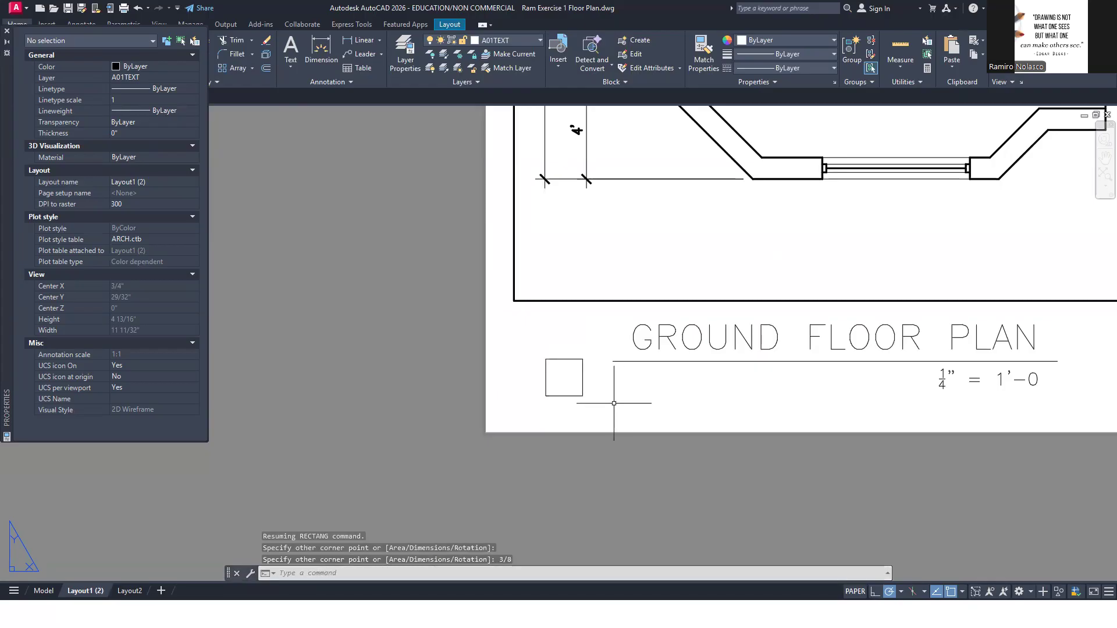
Move the square so the midpoint of its right side meets the start of the title line
text(m)
key(Return)
click(597, 402)
click(561, 383)
key(Return)
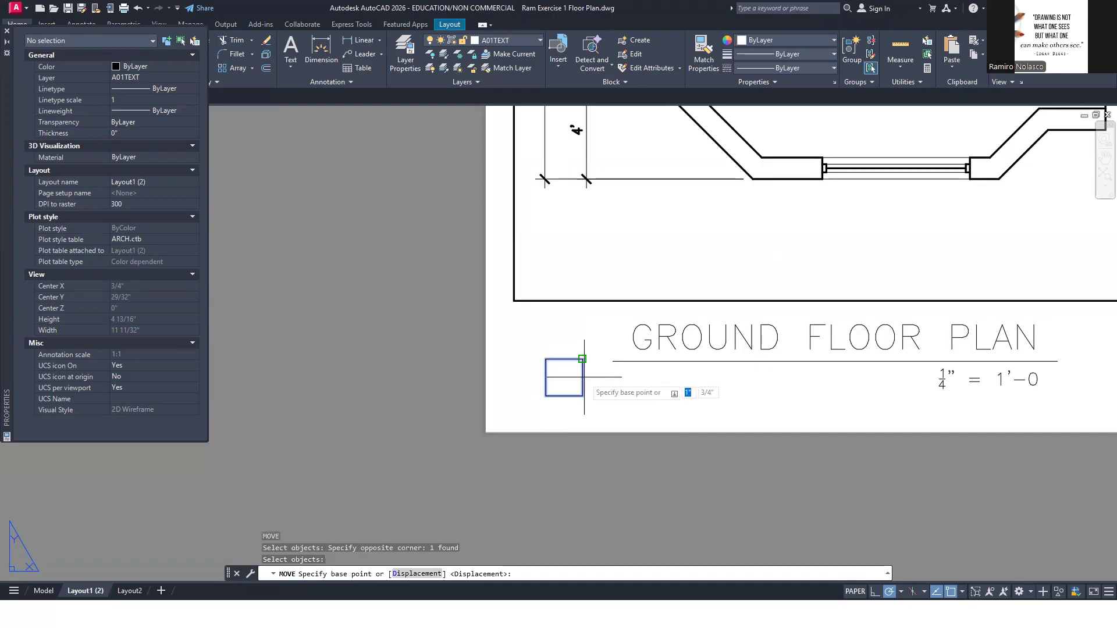
text(MID)
key(Return)
click(583, 377)
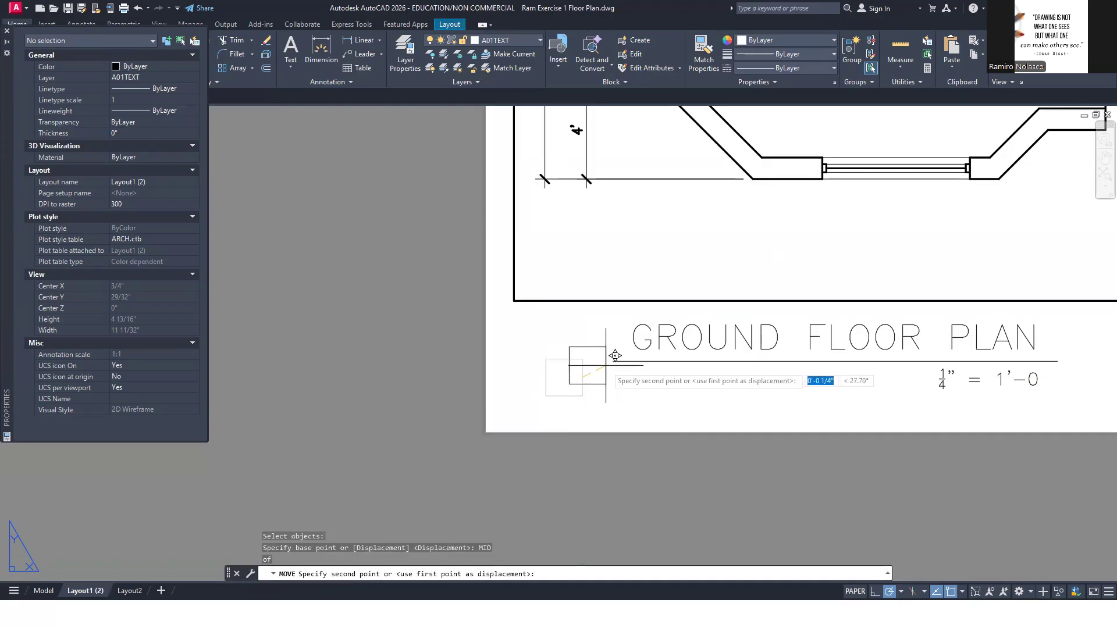
click(613, 361)
Check the numbered box beside the ground floor plan title in the reference PDF
middle_drag(636, 385, 563, 359)
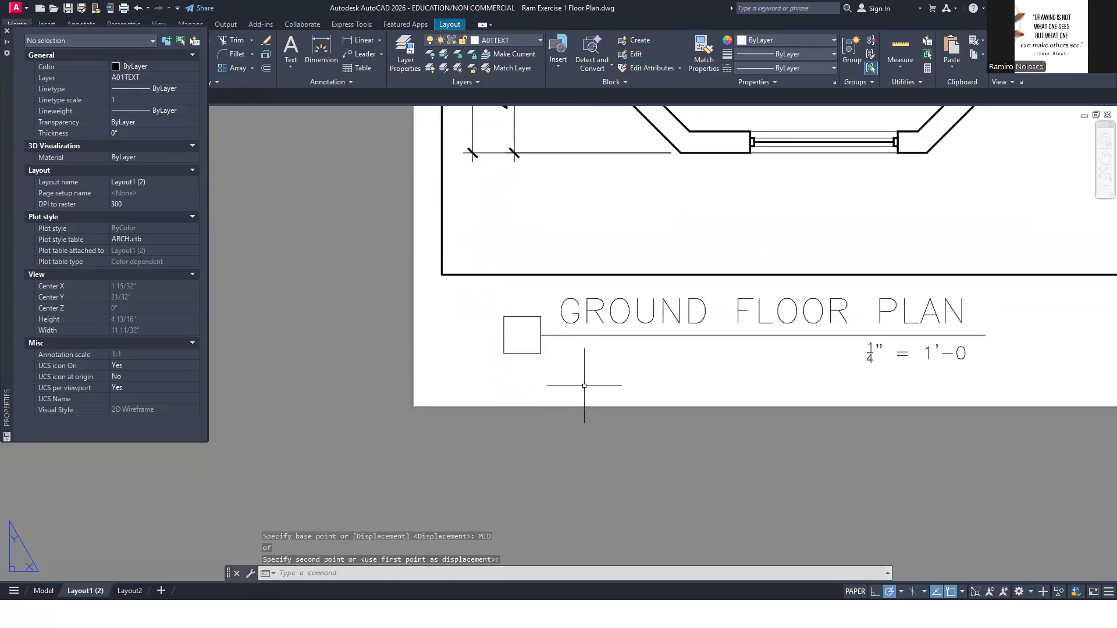
key(alt+Tab)
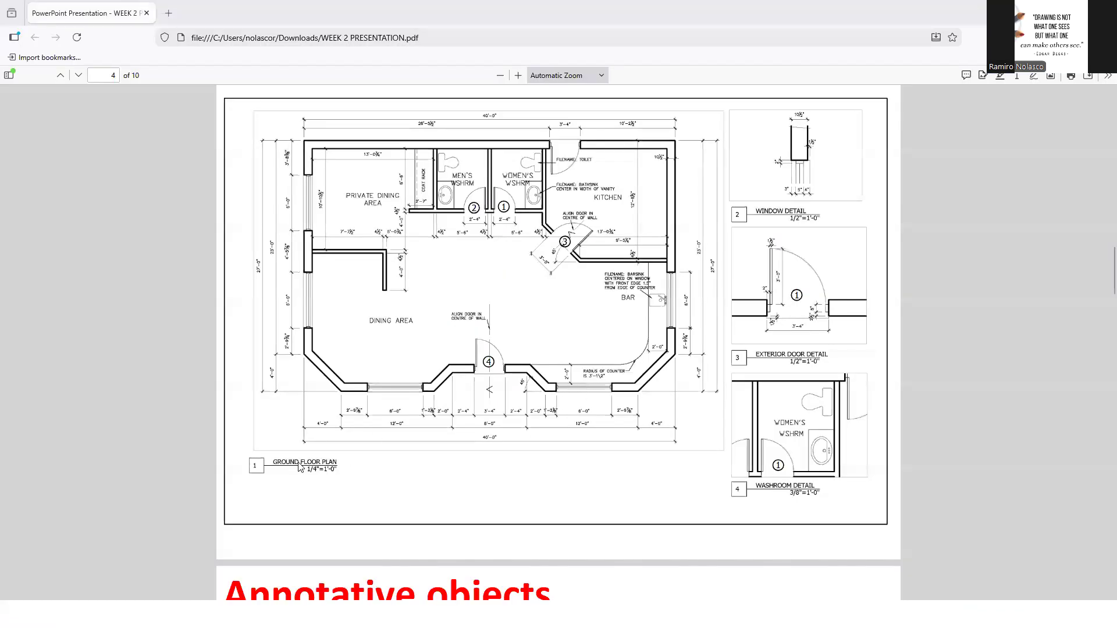
key(alt+Tab)
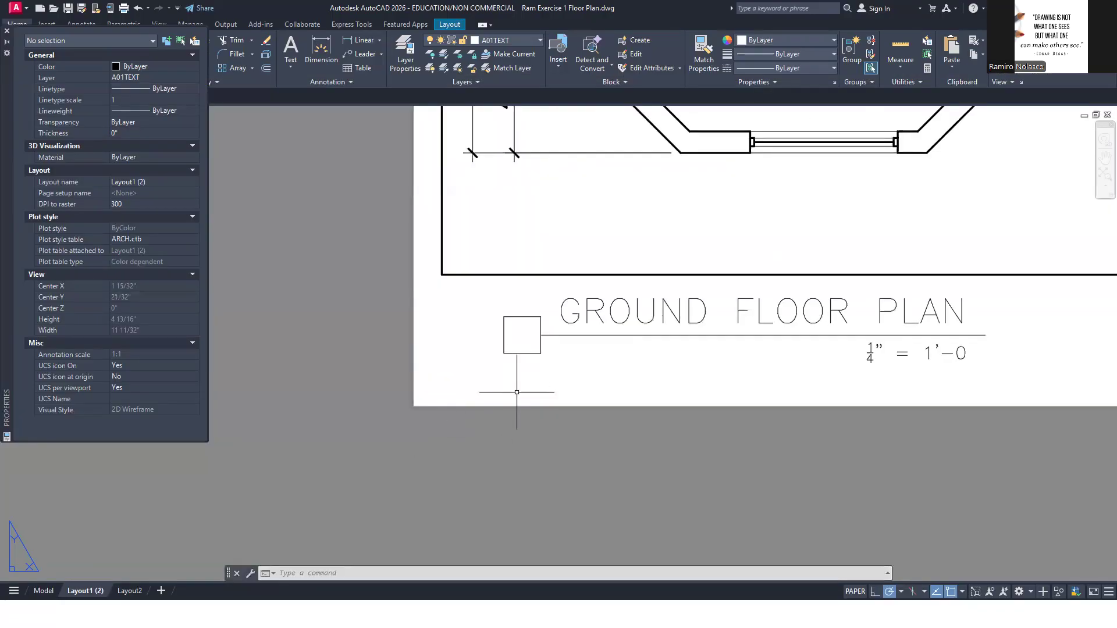
text(t)
key(Return)
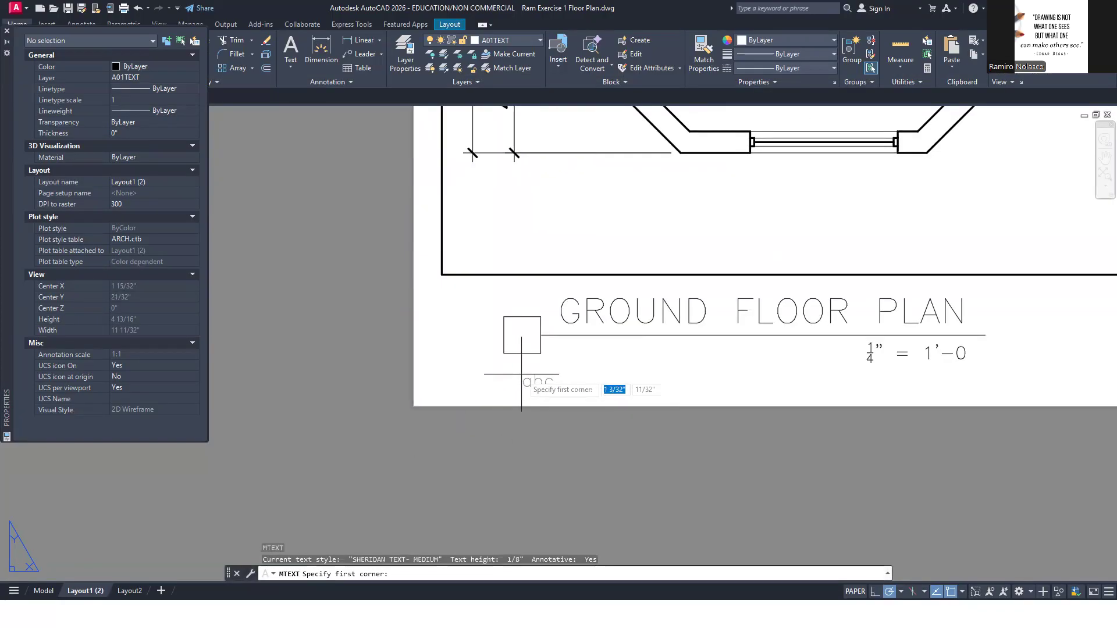
scroll(521, 384, up, 2)
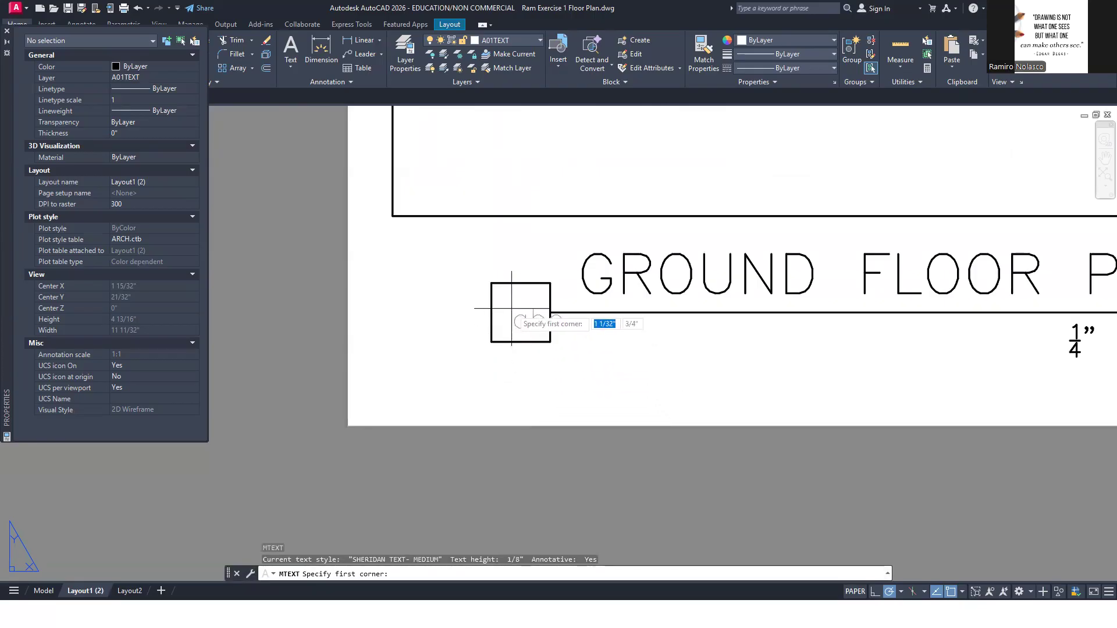
click(504, 305)
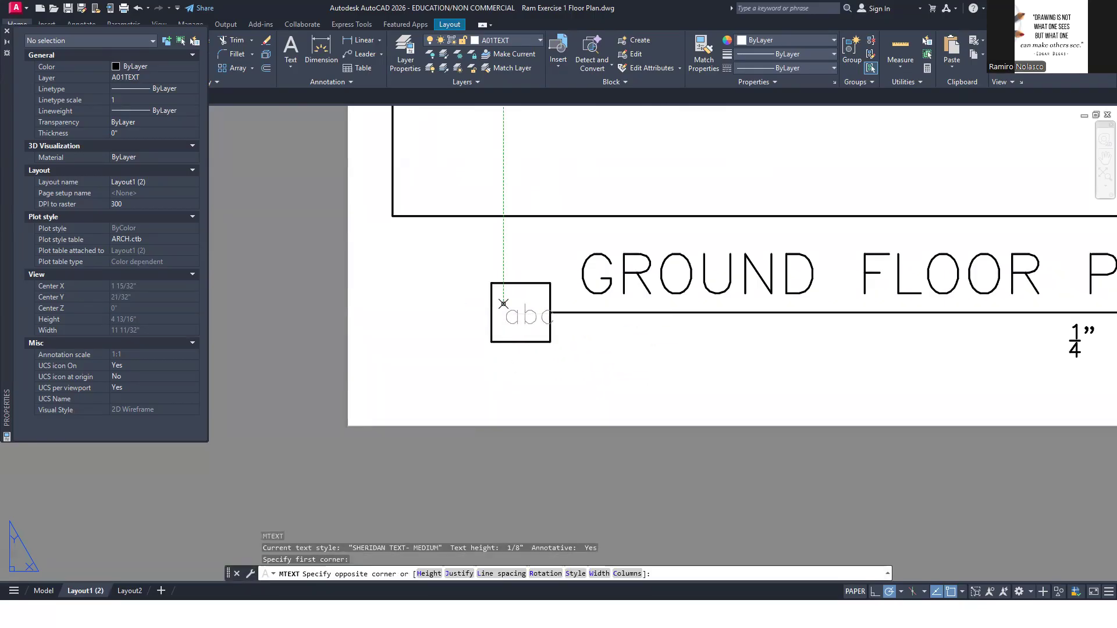
click(535, 324)
click(514, 437)
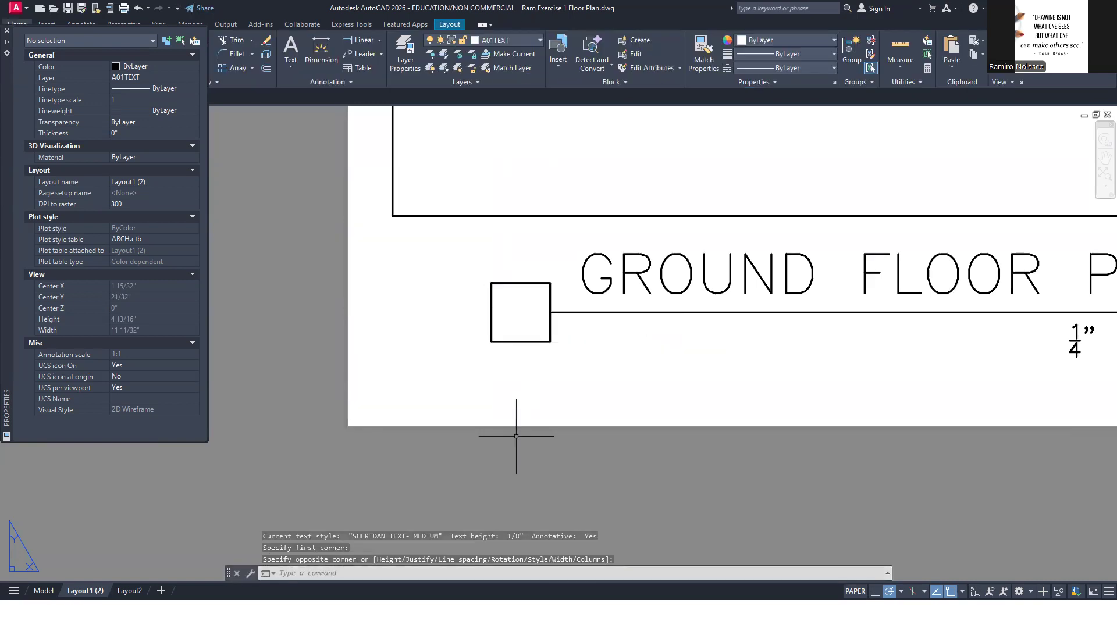
Write the multiline text 1 with middle-center (MC) justification in the number box and narrow its text frame
key(Return)
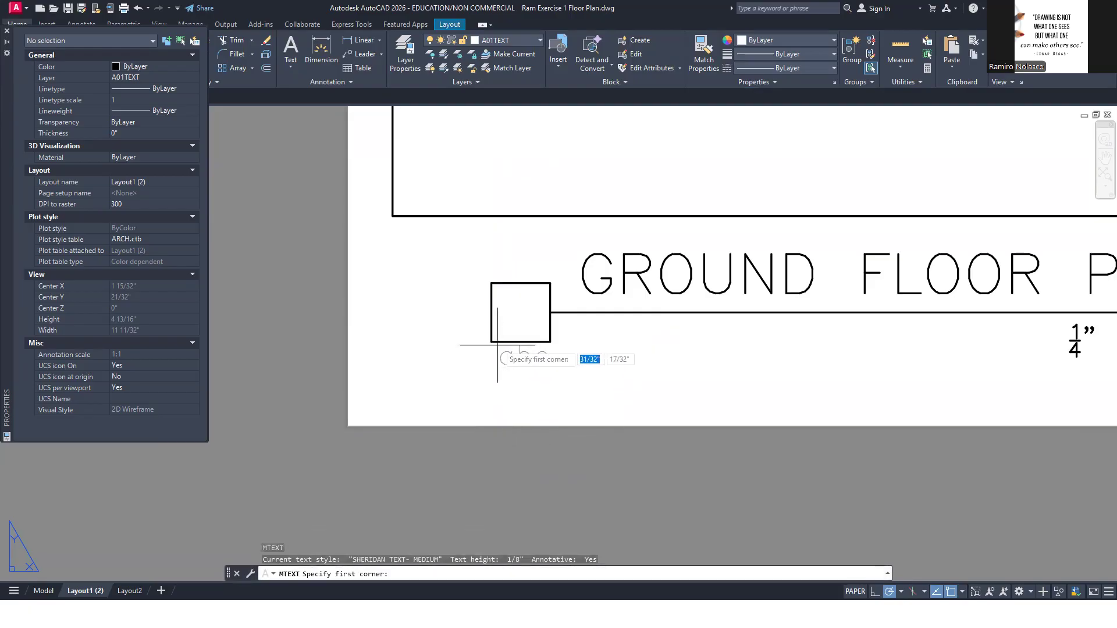
click(505, 299)
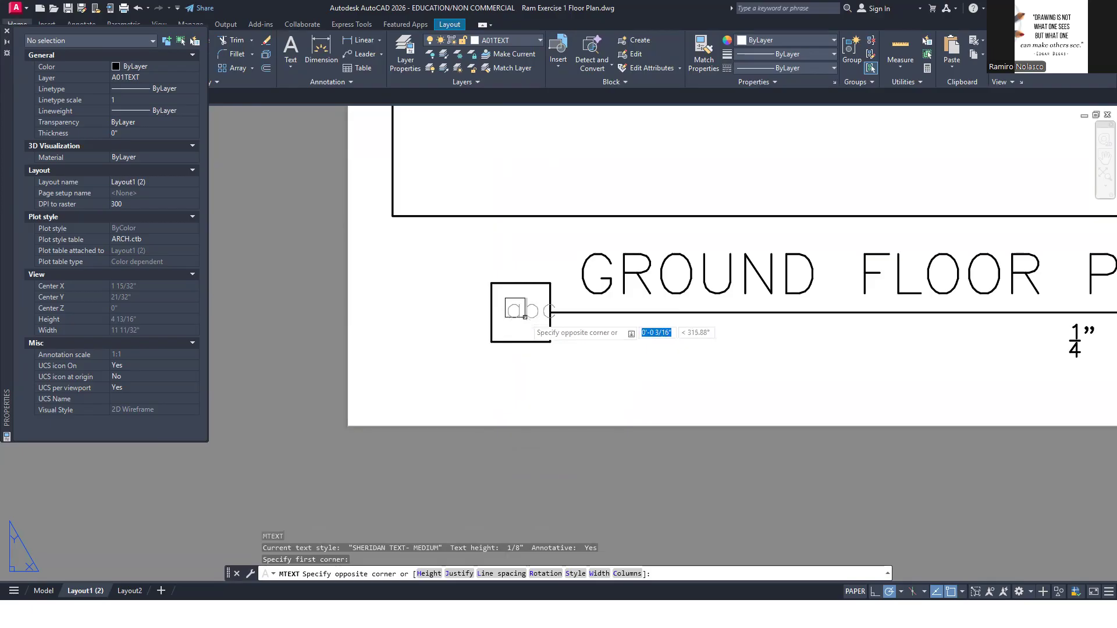
click(459, 574)
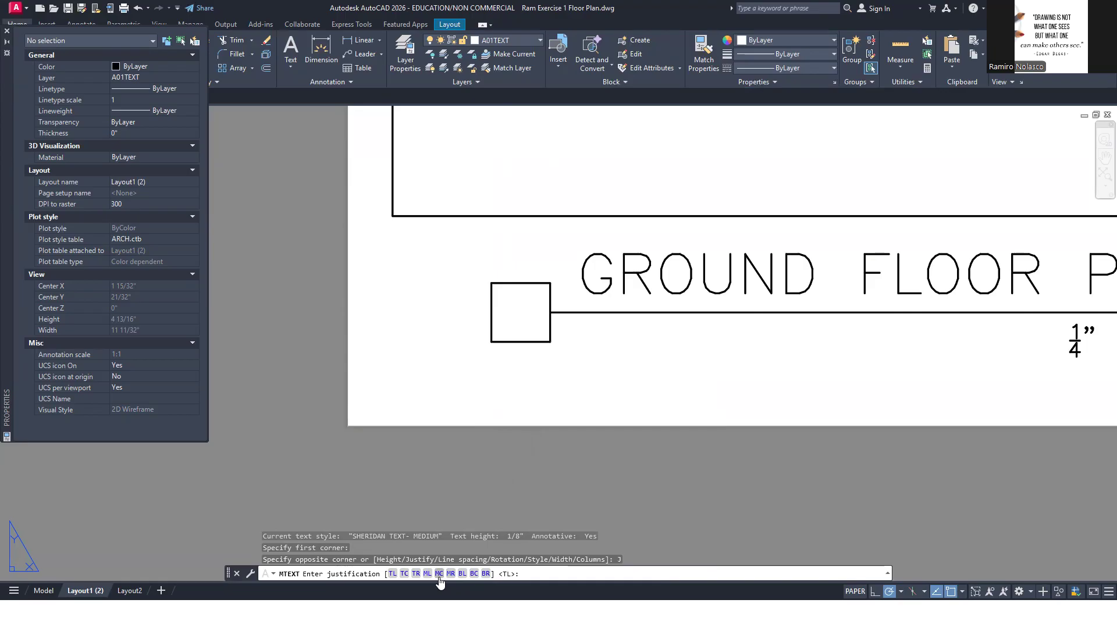
click(439, 574)
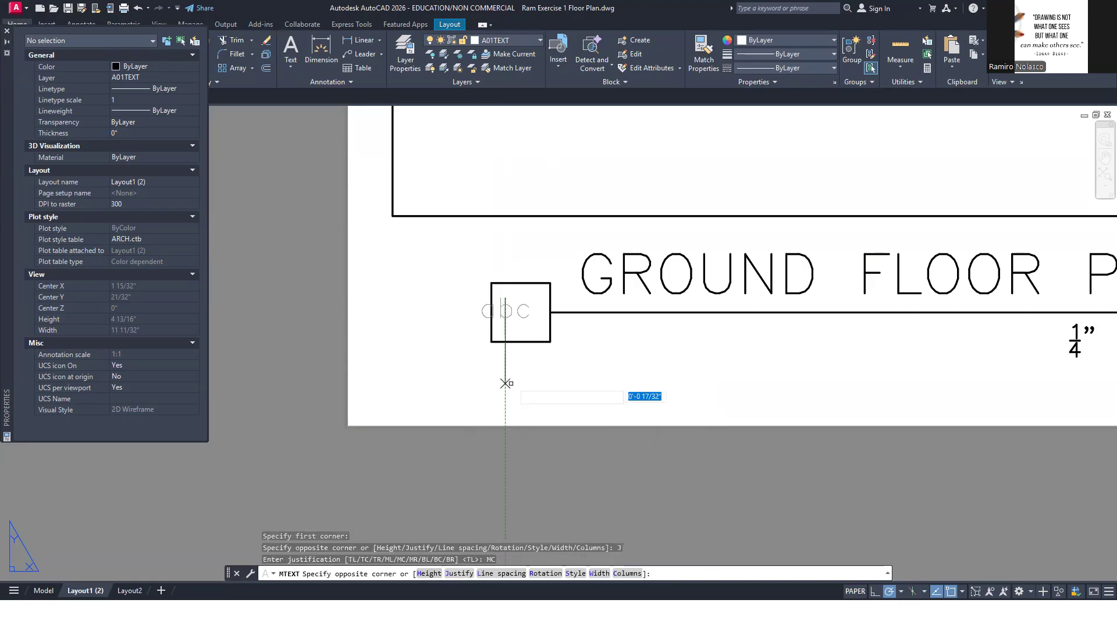
click(582, 342)
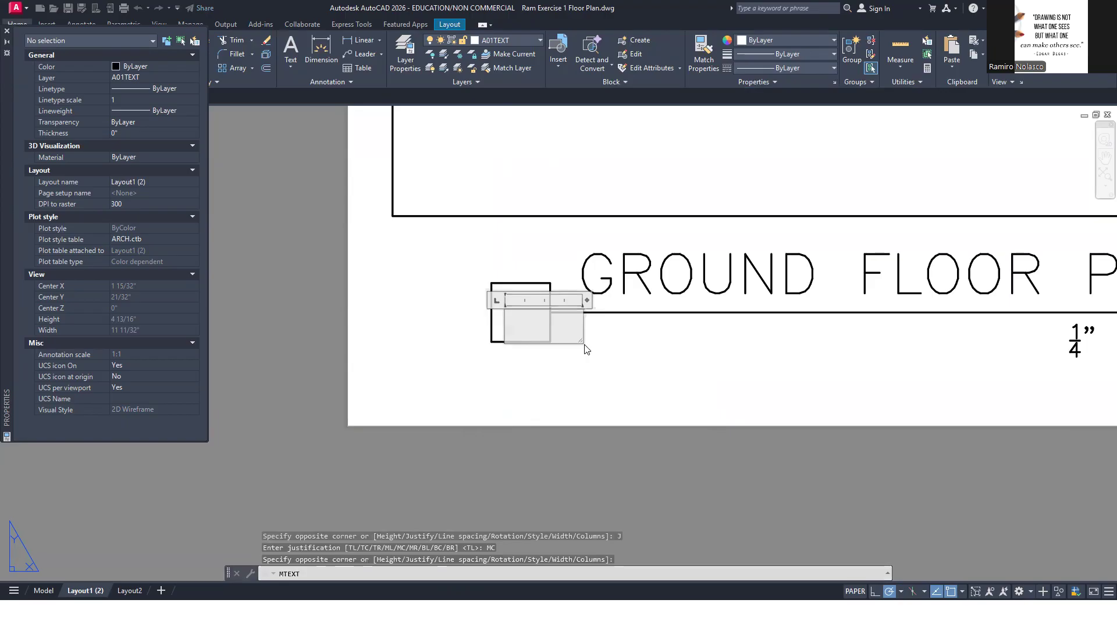
text(1)
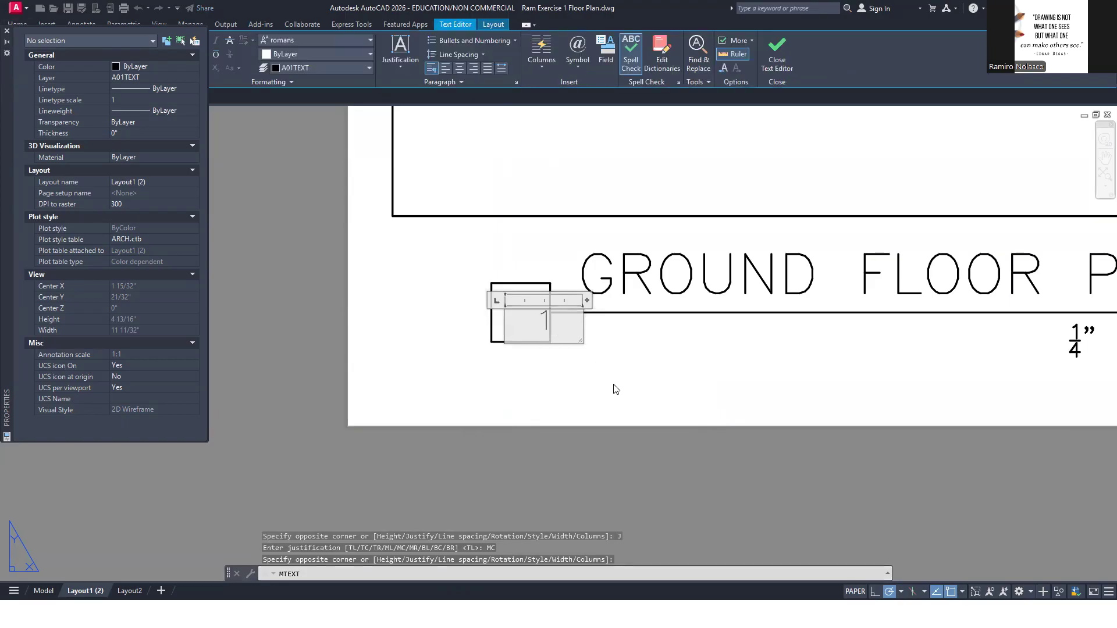
drag(587, 300, 552, 299)
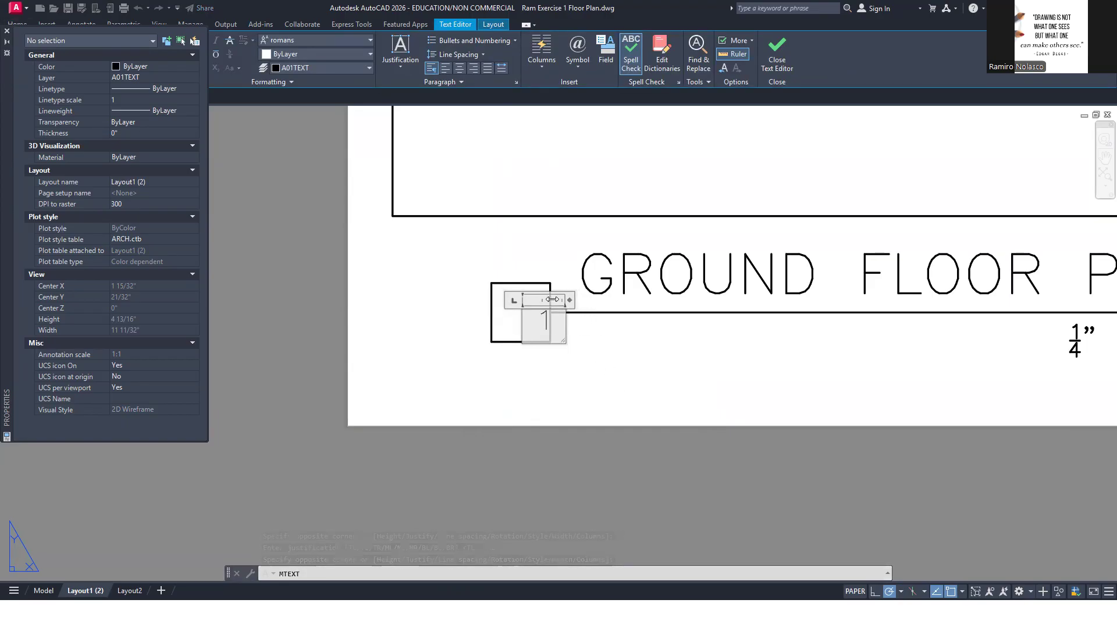
click(613, 355)
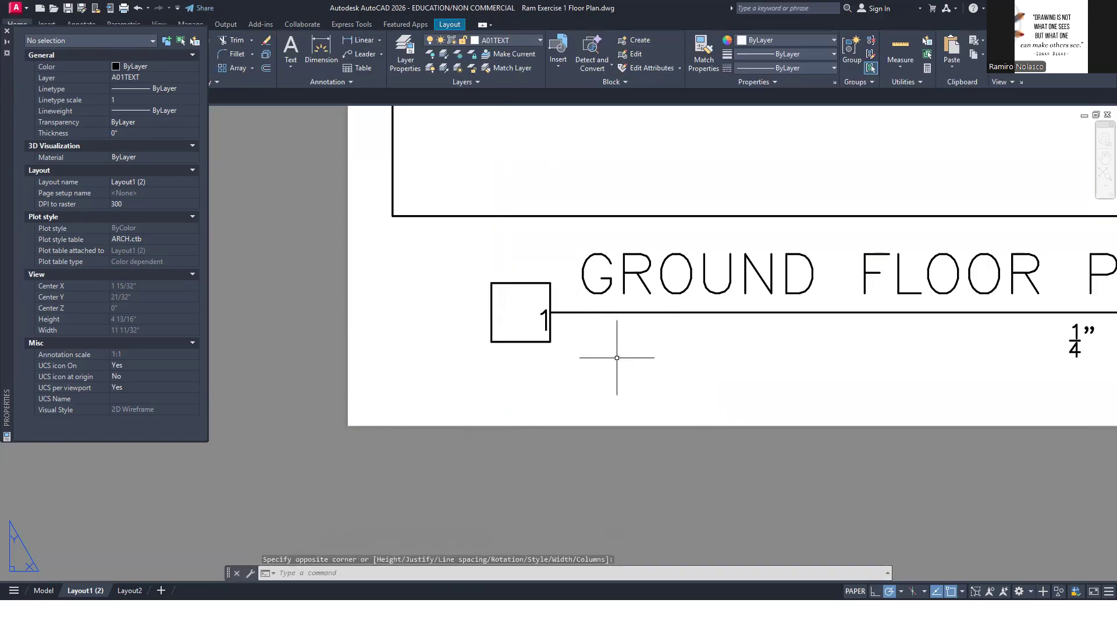
Move the number 1 to the centre of its box
text(m)
key(Return)
click(543, 319)
key(Return)
click(534, 323)
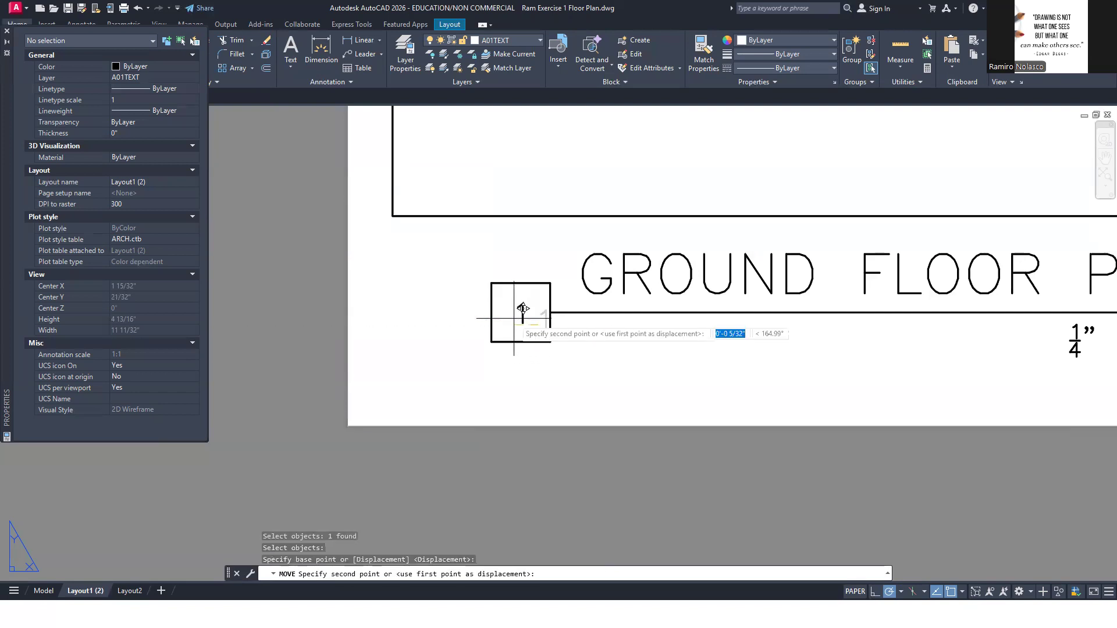
click(515, 313)
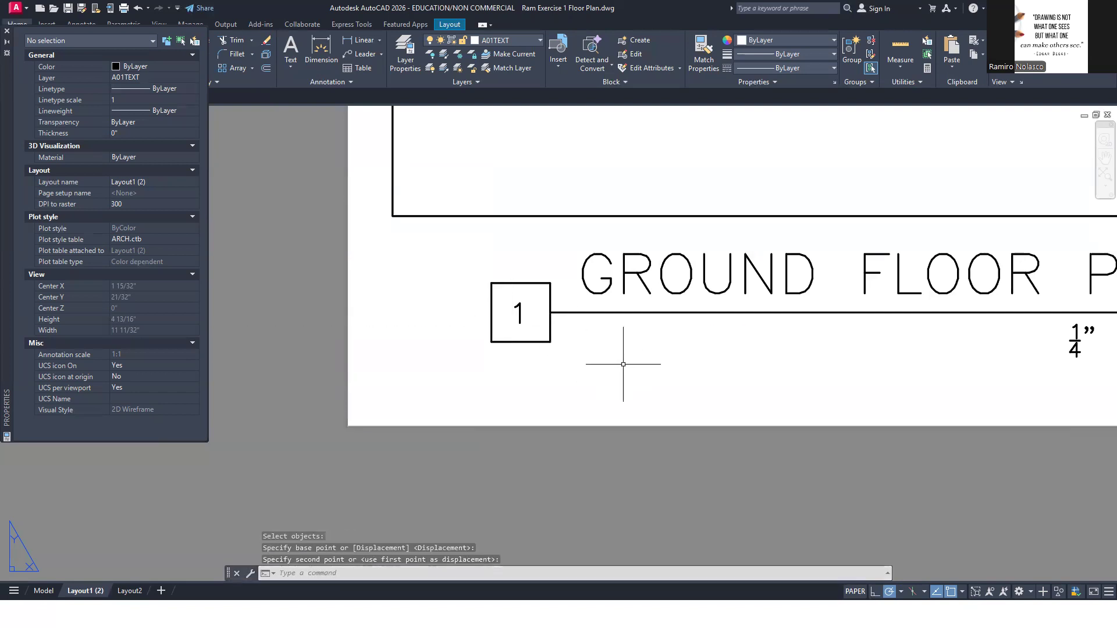
Copy the number box, title, line and scale note of the ground floor plan to below the window detail viewport
scroll(623, 364, down, 6)
middle_drag(533, 414, 528, 409)
text(co)
key(Return)
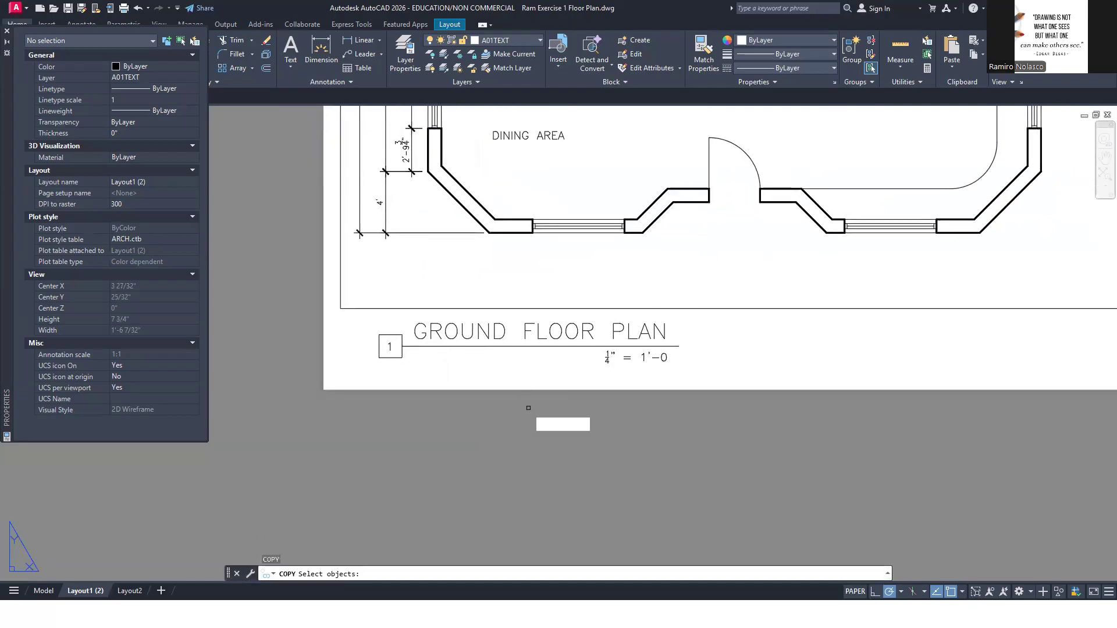
click(359, 313)
click(712, 387)
key(Return)
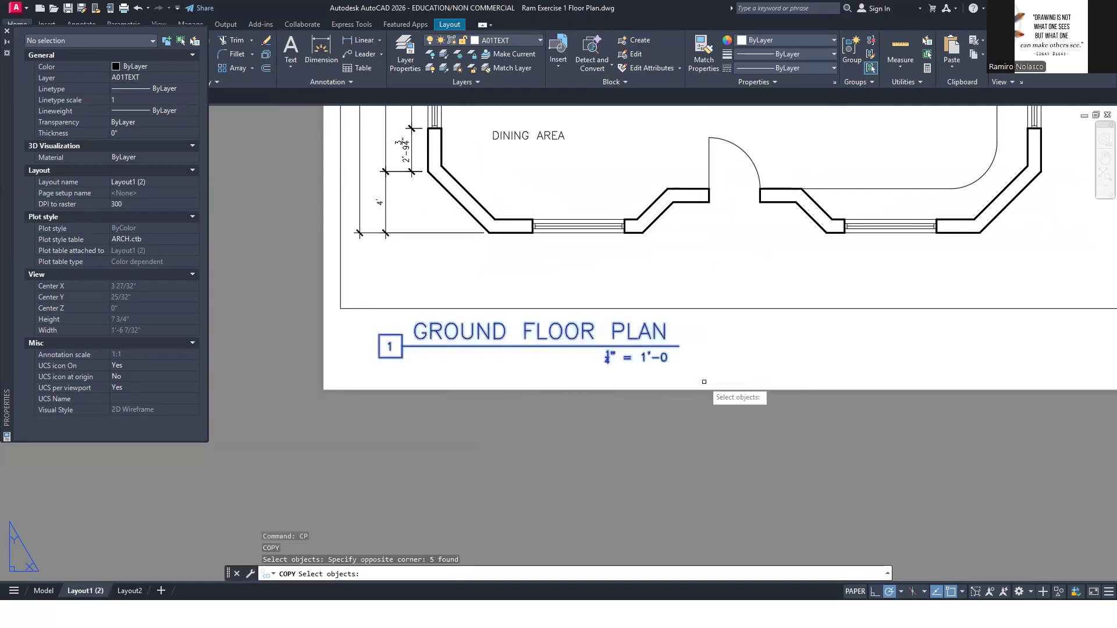
click(378, 335)
scroll(384, 340, down, 5)
scroll(536, 313, up, 6)
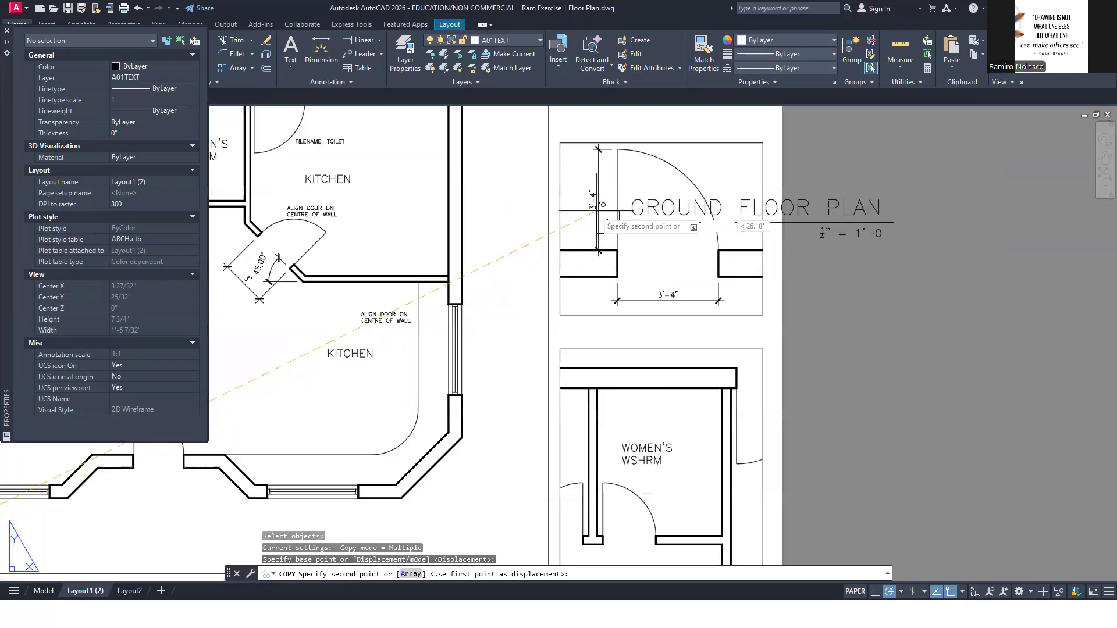
scroll(576, 349, up, 1)
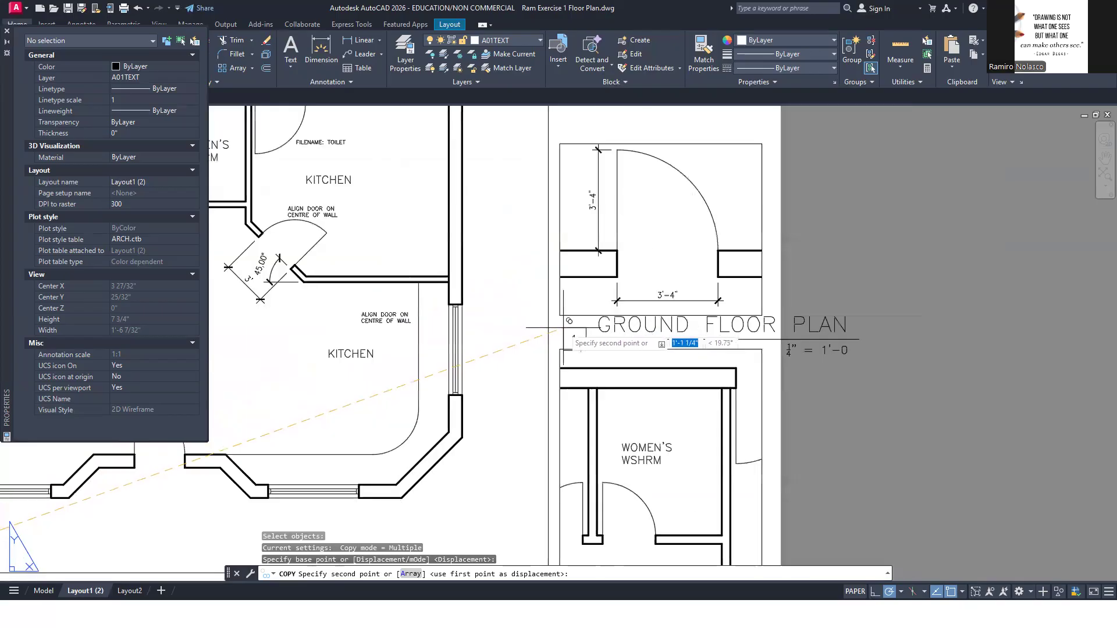
scroll(582, 290, down, 5)
scroll(584, 223, up, 4)
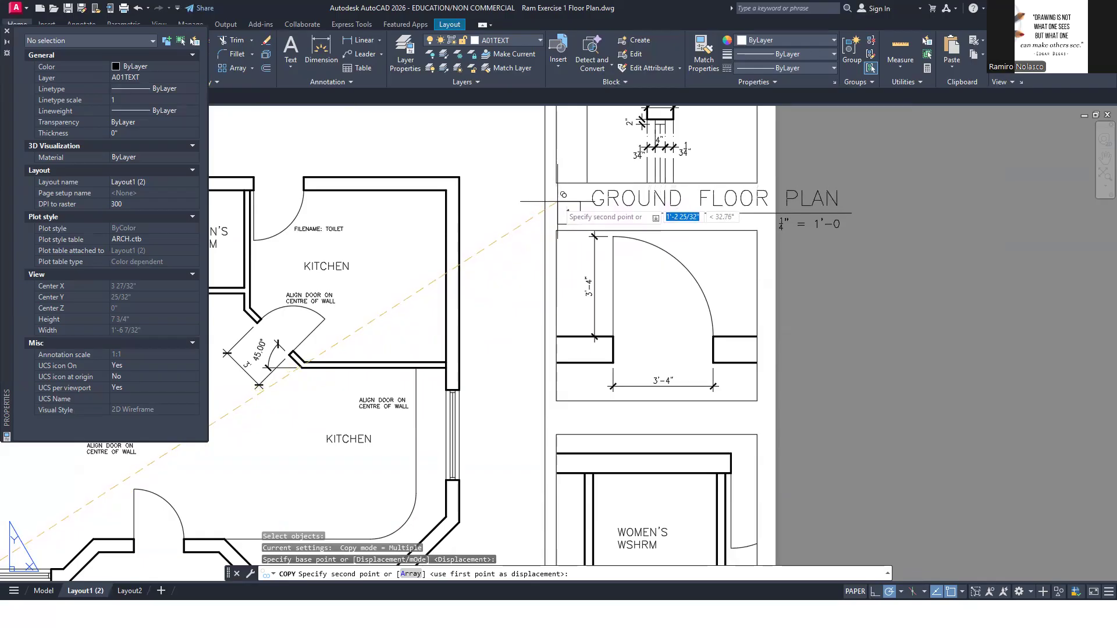
click(557, 202)
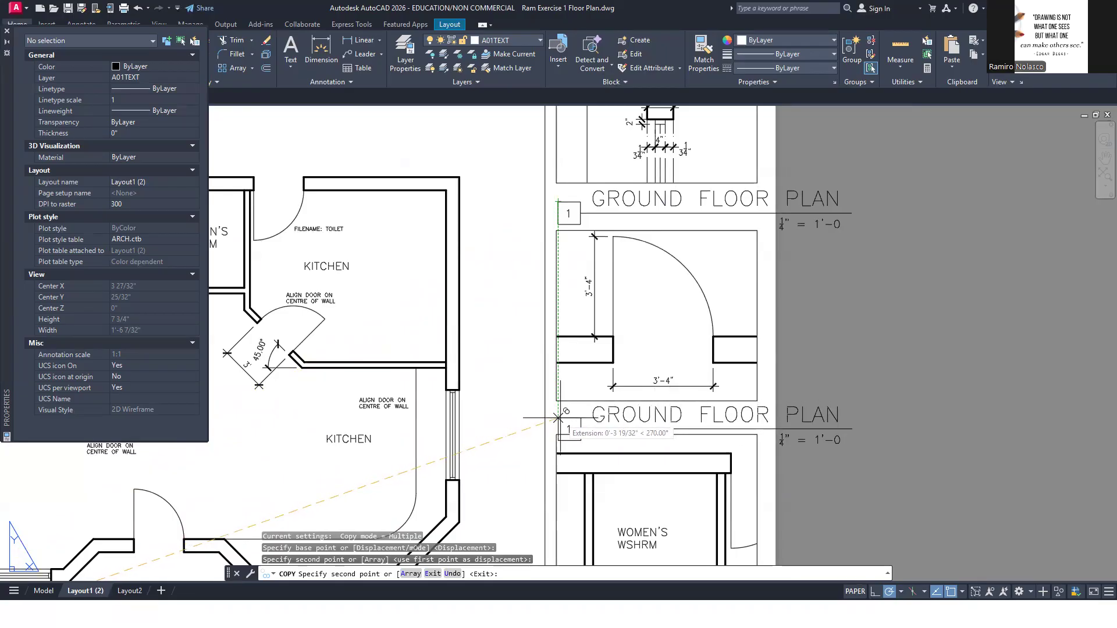
Place further copies of the title set below the exterior door detail and the washroom detail, then end the copying
scroll(594, 418, down, 4)
scroll(585, 414, up, 4)
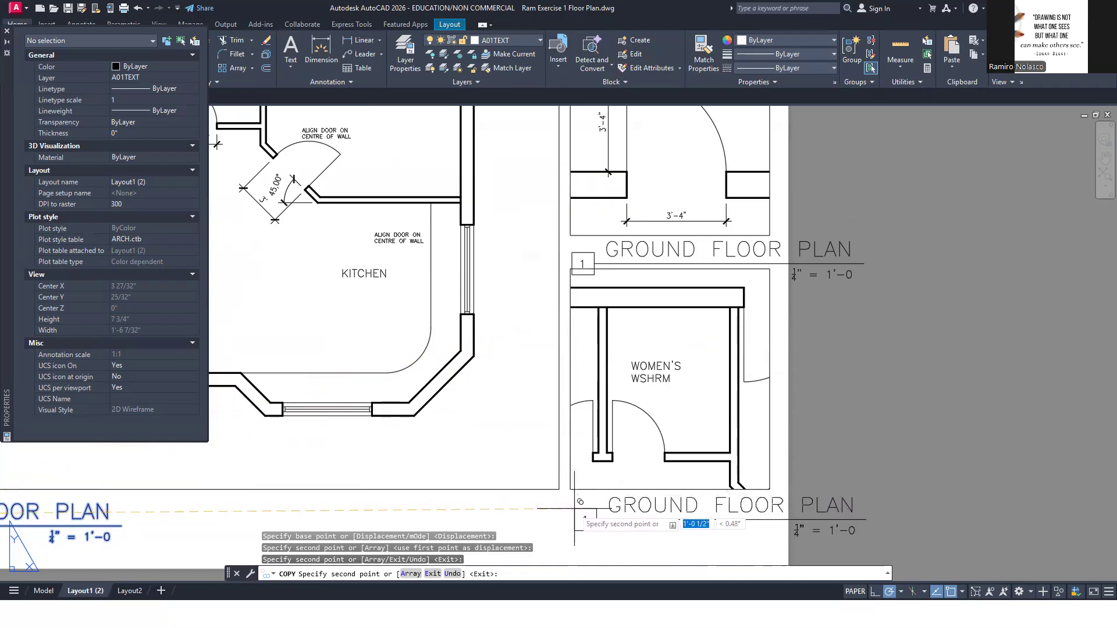
click(576, 515)
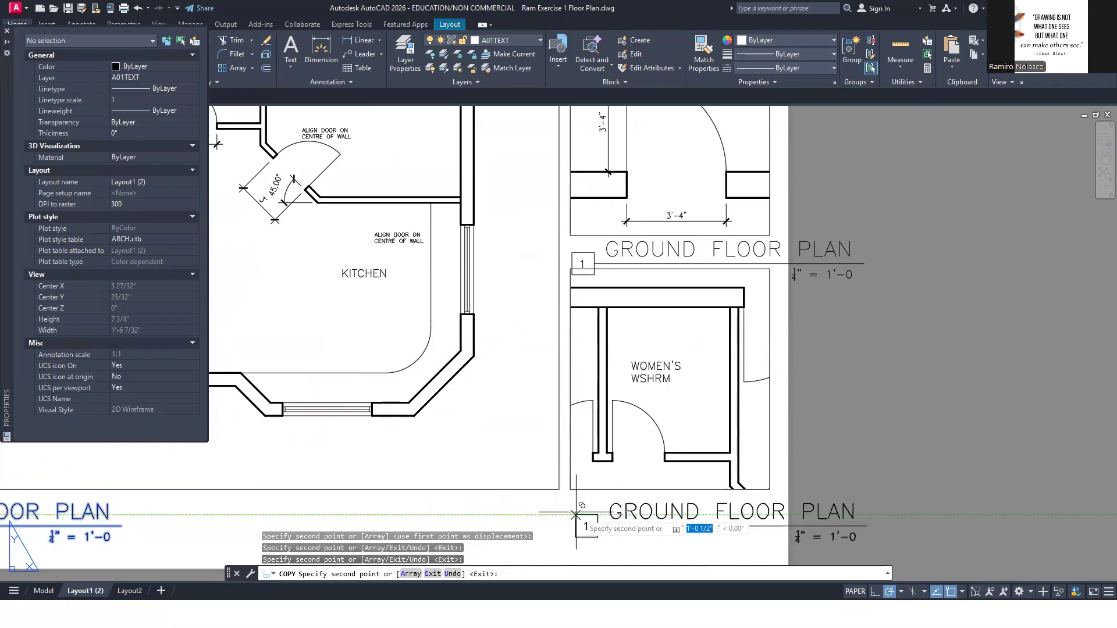
key(Escape)
Check the reference PDF, then set the text style of the title below the washroom detail to SHERIDAN TEXT- MEDIUM
middle_drag(686, 500, 610, 338)
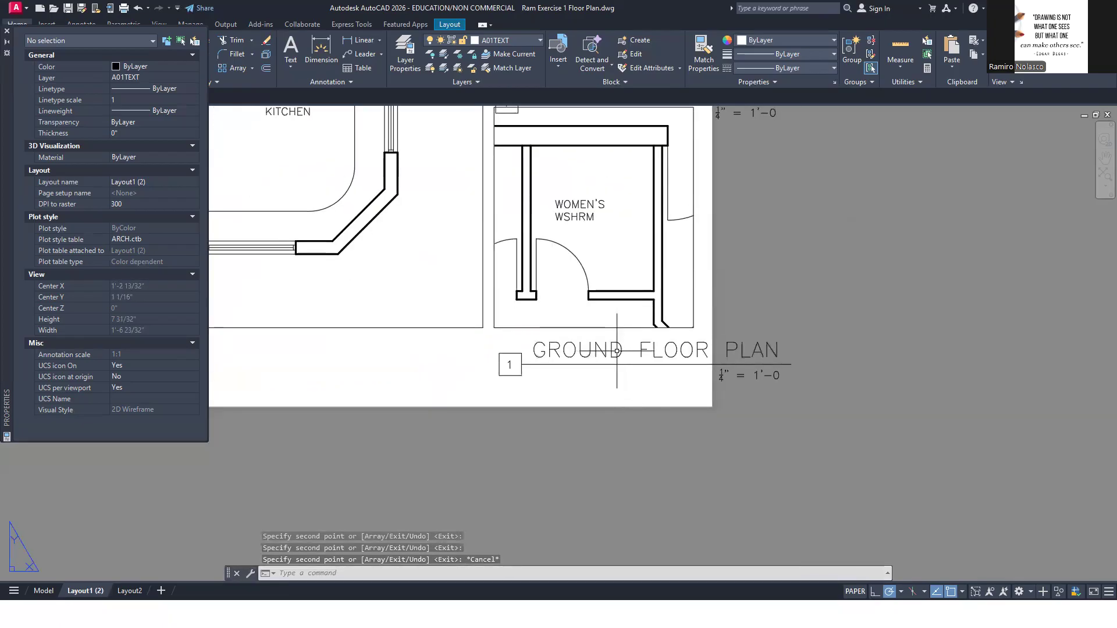
key(alt+Tab)
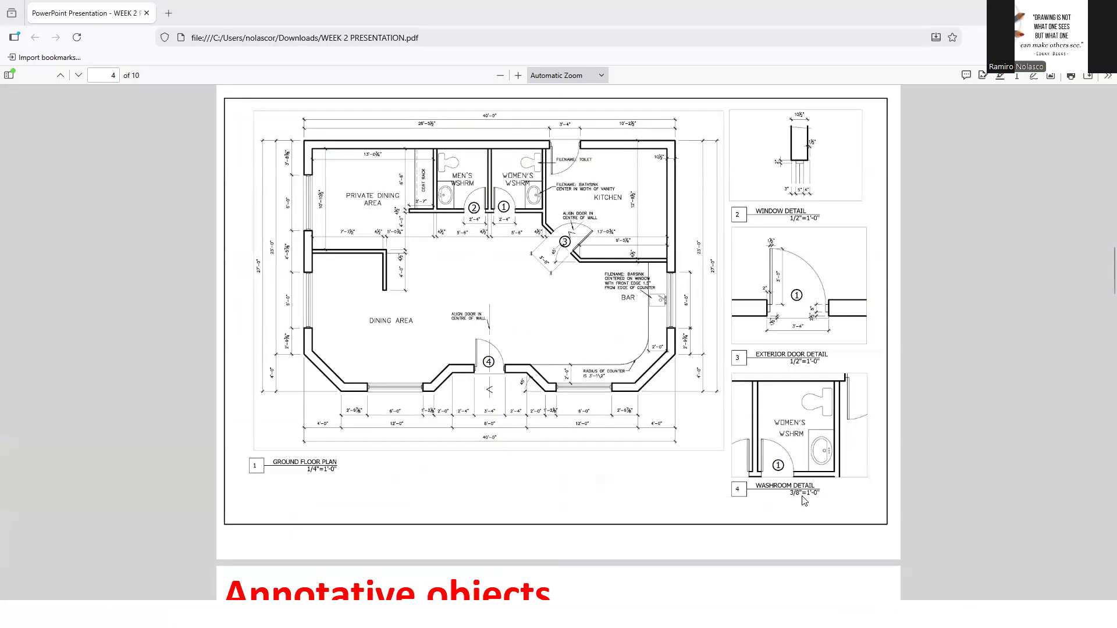
key(alt+Tab)
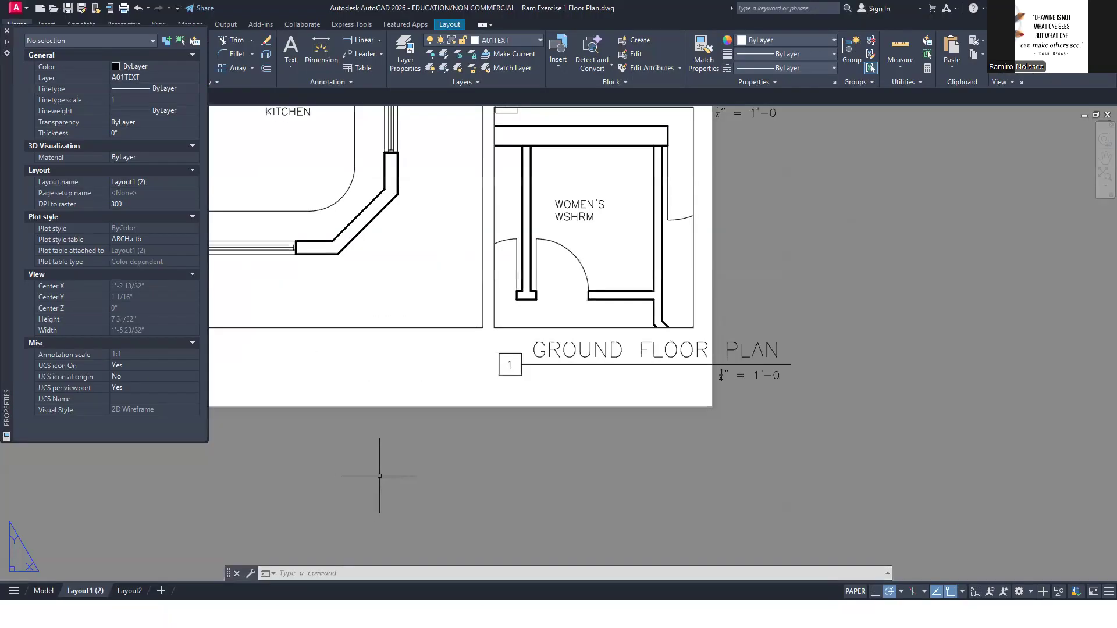
click(557, 351)
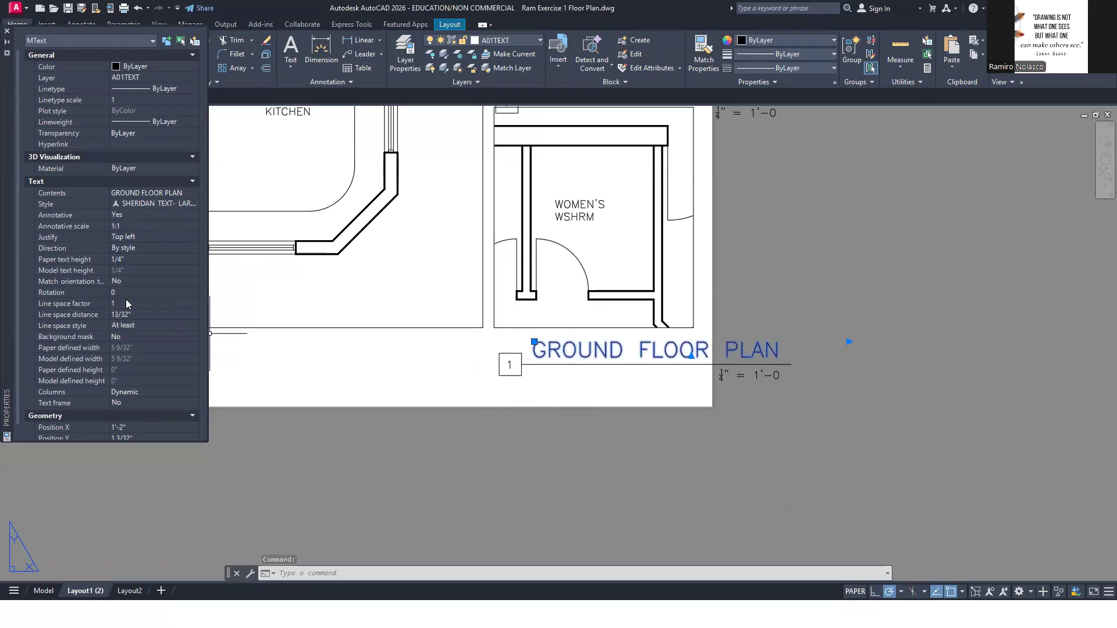
click(176, 204)
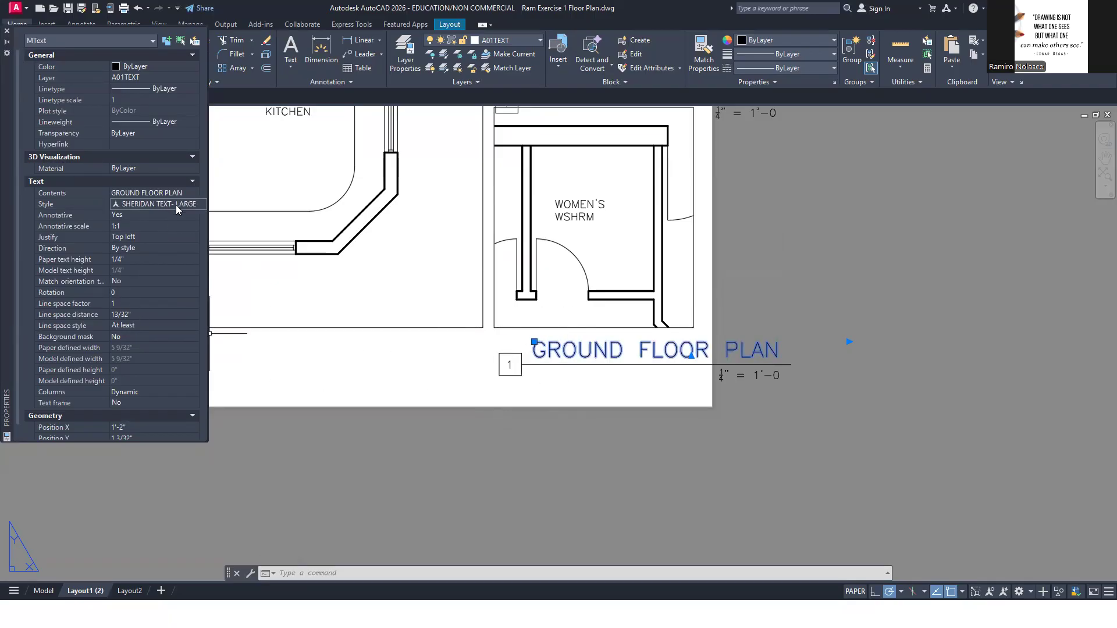
click(195, 204)
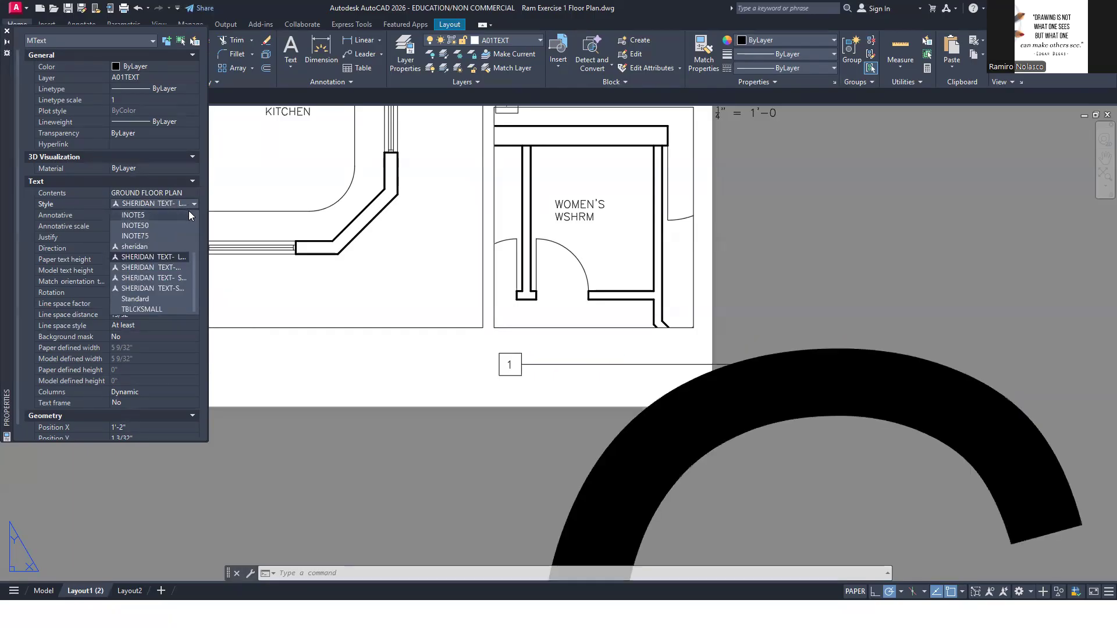
click(175, 268)
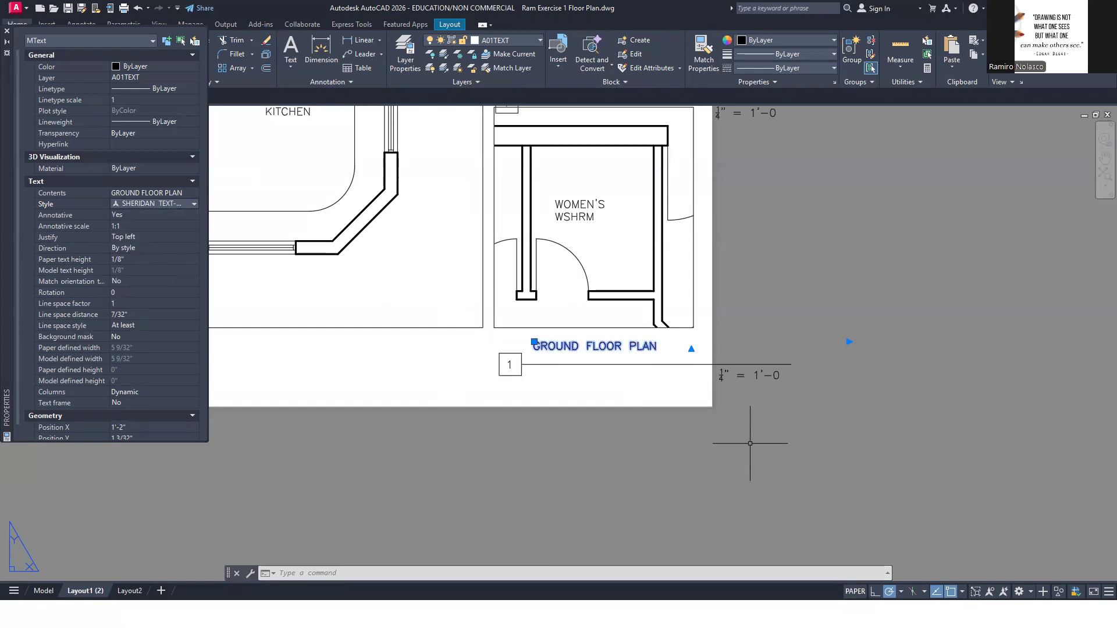
Apply the SHERIDAN TEXT- MEDIUM text style to all the remaining viewport titles on the sheet and clear the selection
scroll(642, 425, down, 3)
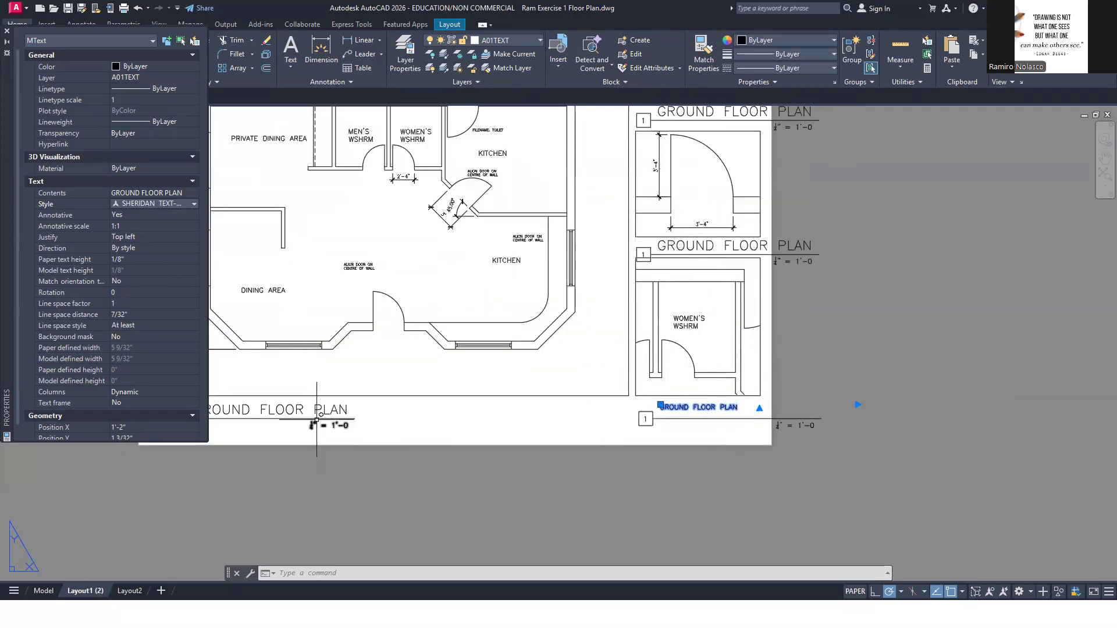
click(317, 411)
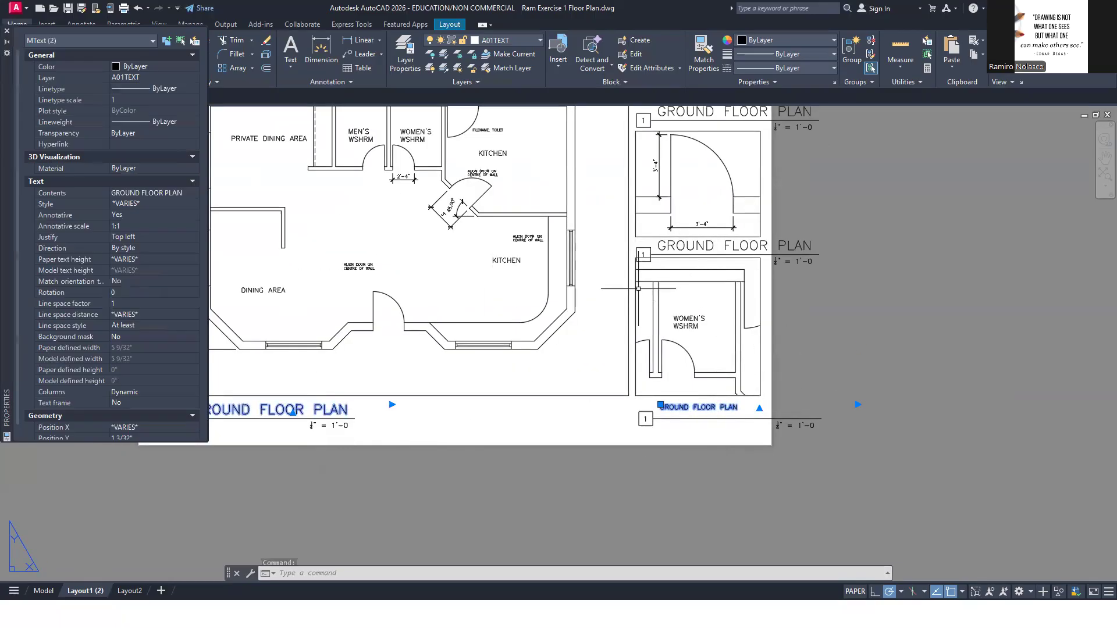
click(680, 243)
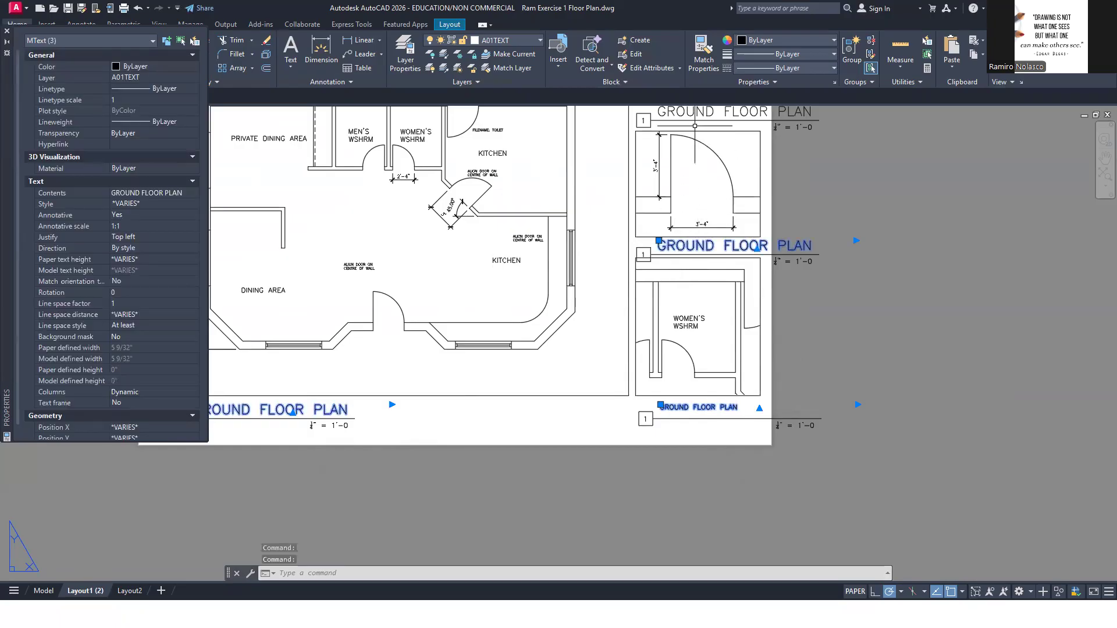
click(697, 110)
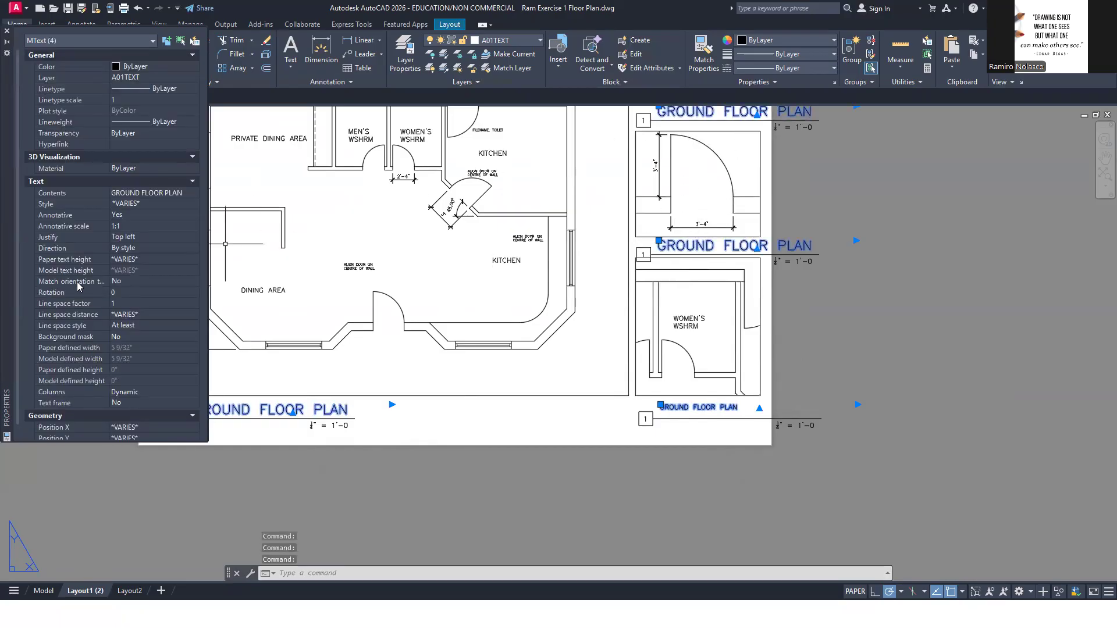
right_click(663, 245)
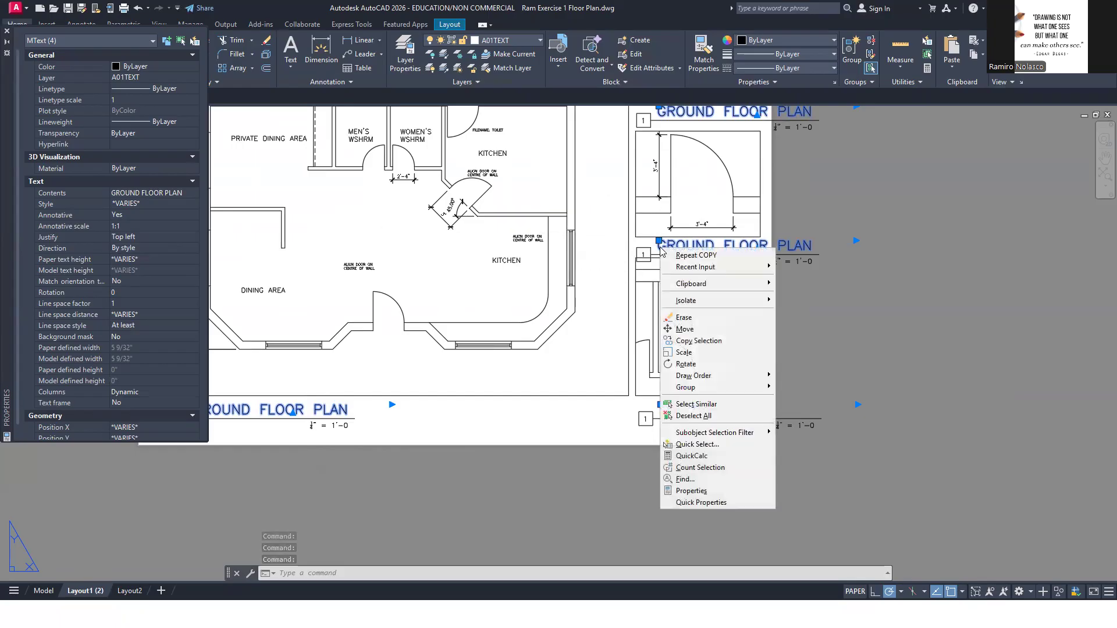
click(727, 492)
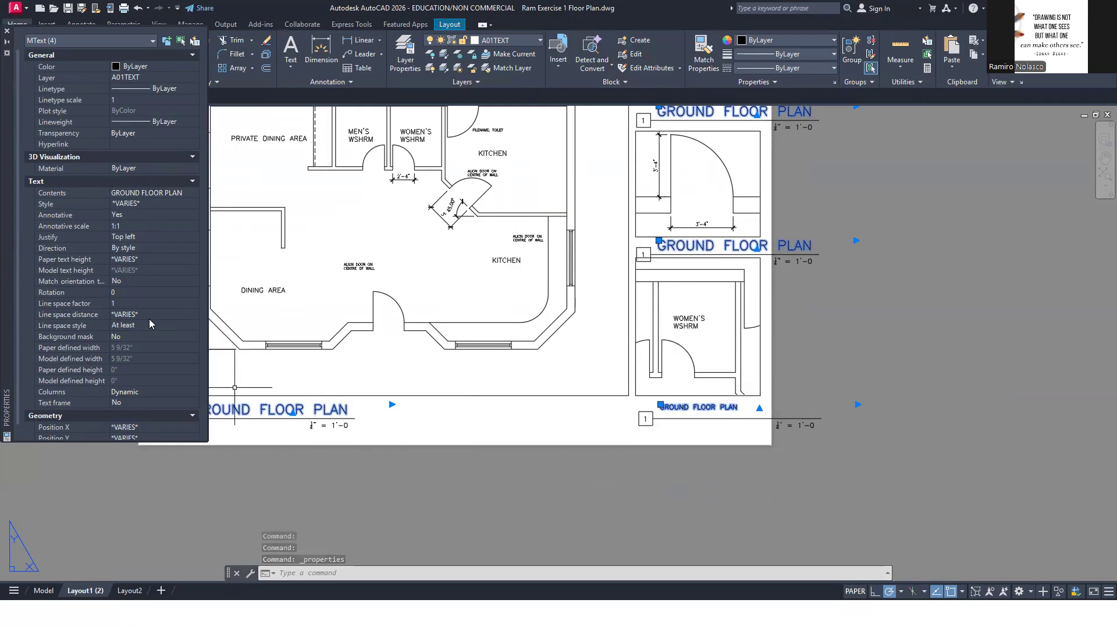
scroll(134, 318, down, 1)
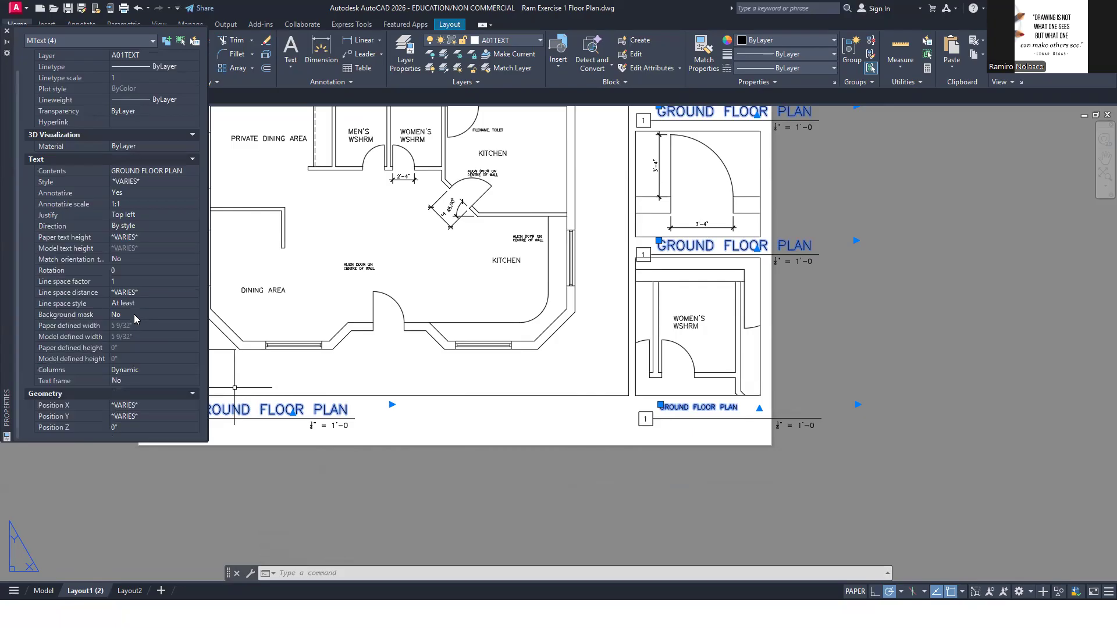
scroll(134, 319, up, 1)
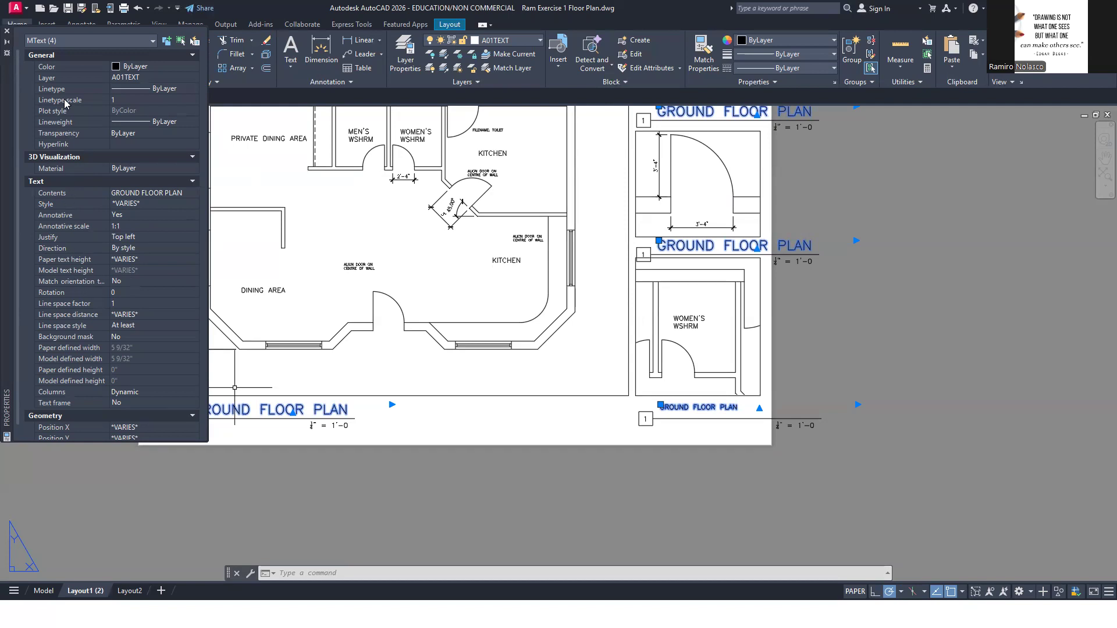
click(169, 204)
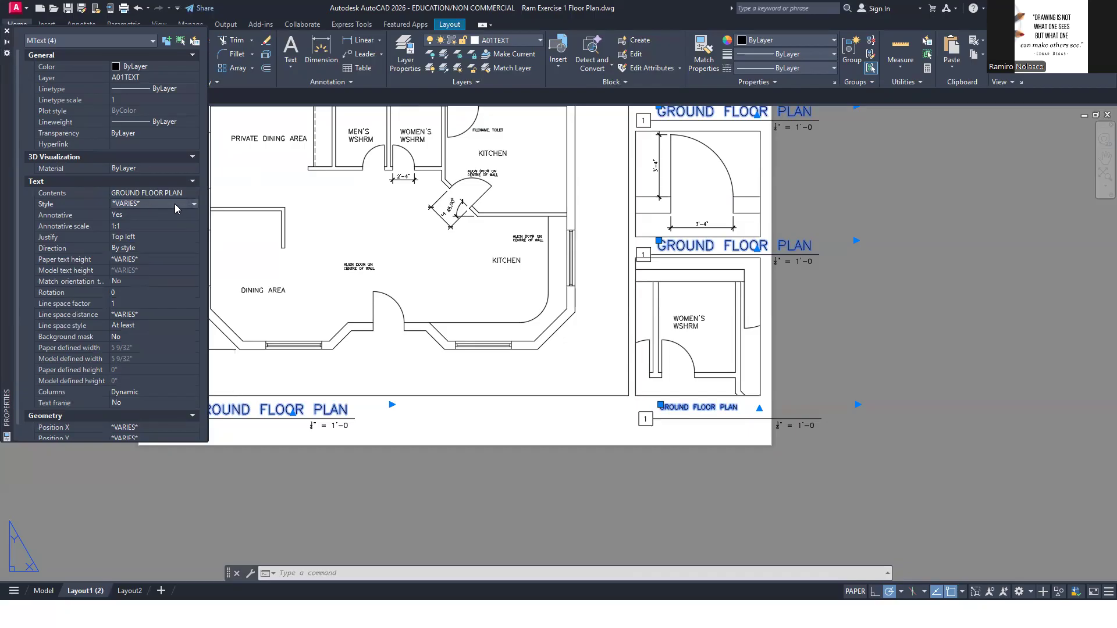
click(195, 204)
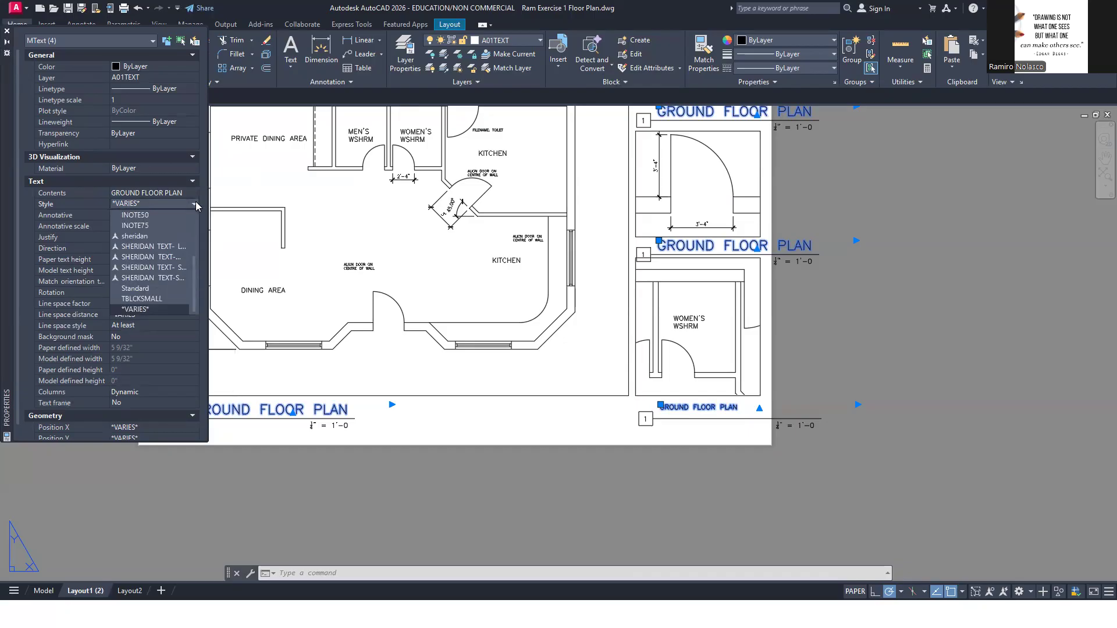
click(181, 257)
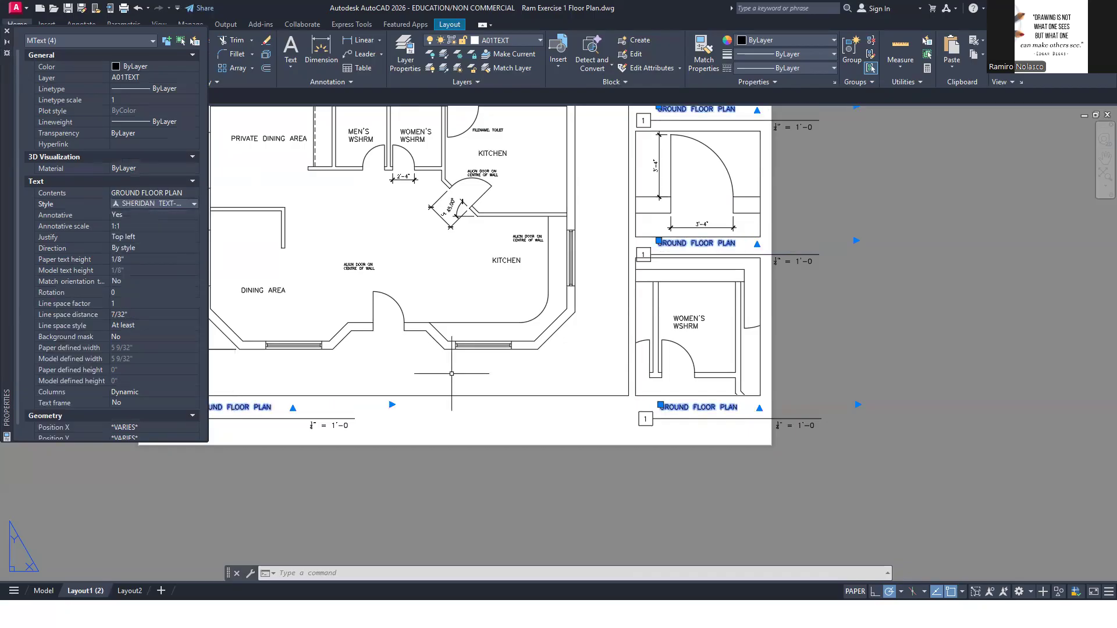
scroll(452, 373, down, 2)
scroll(510, 384, up, 2)
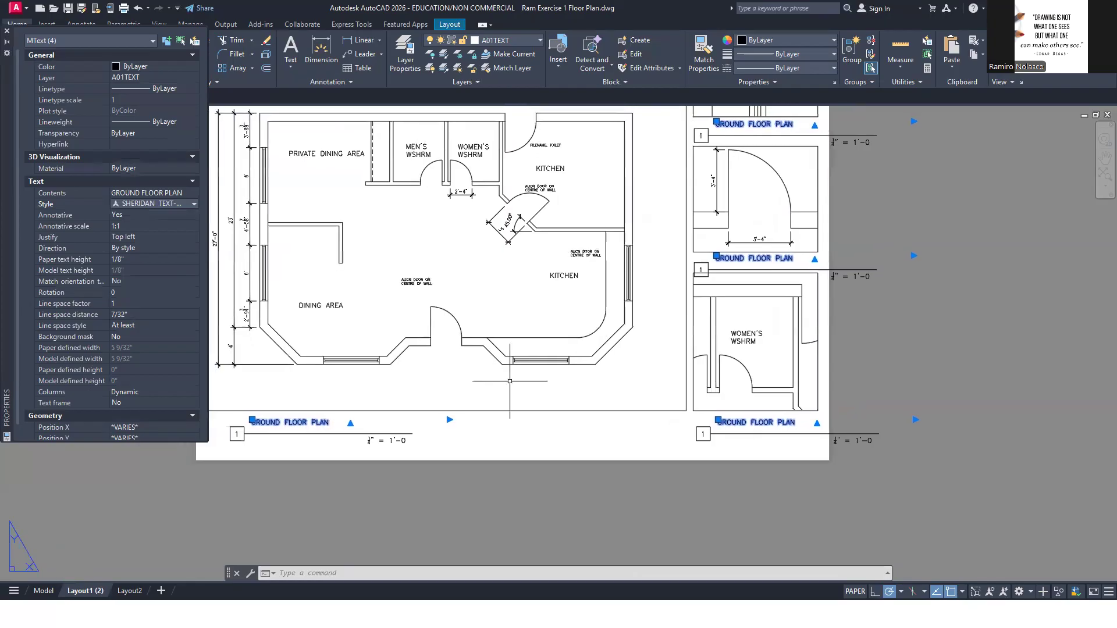
key(Escape)
scroll(583, 445, down, 2)
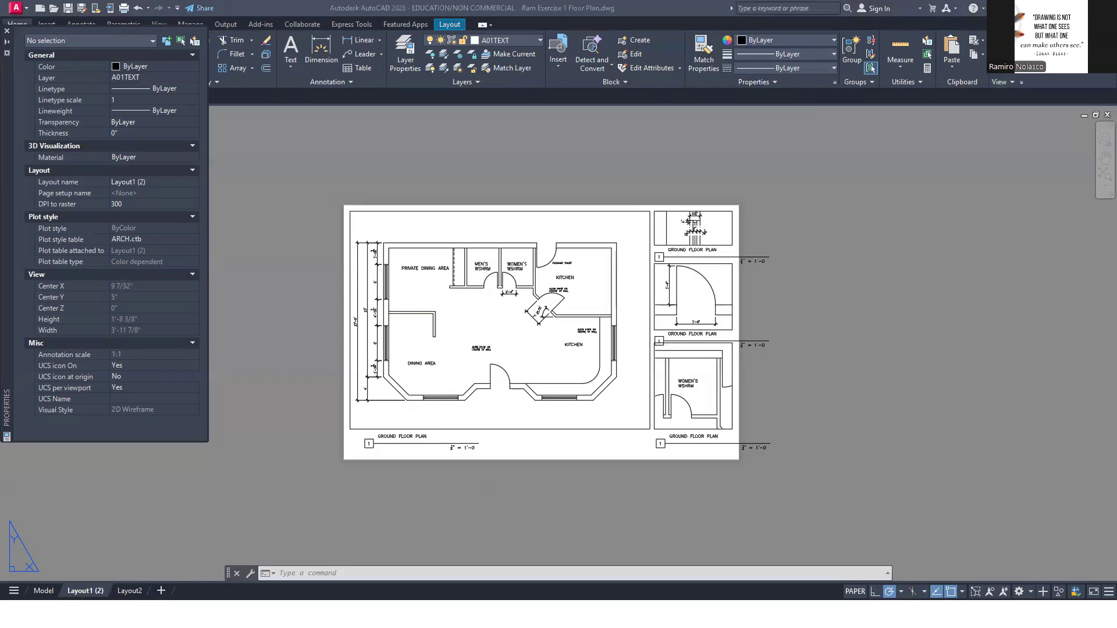
Return from the project PDF to the floor plan drawing and close the Properties palette
key(alt+Tab)
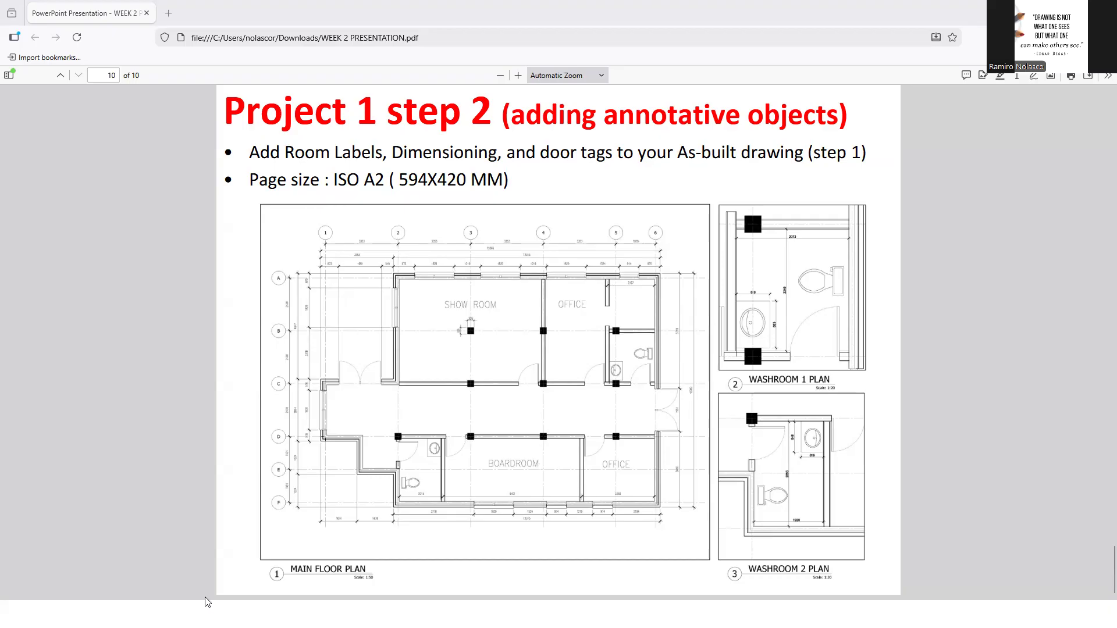
click(247, 614)
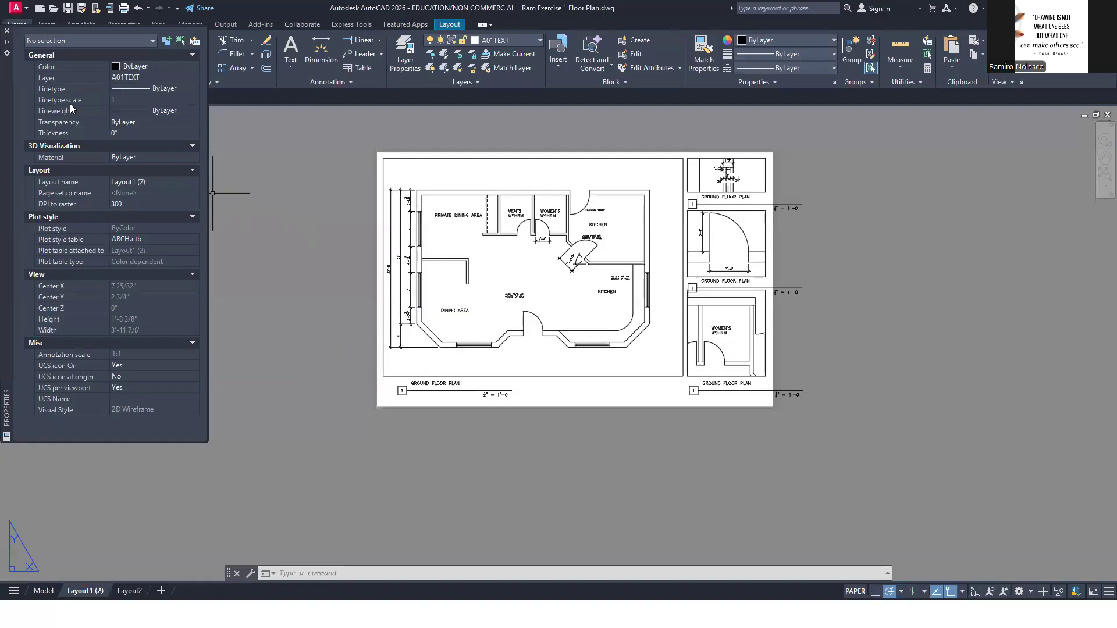
click(6, 31)
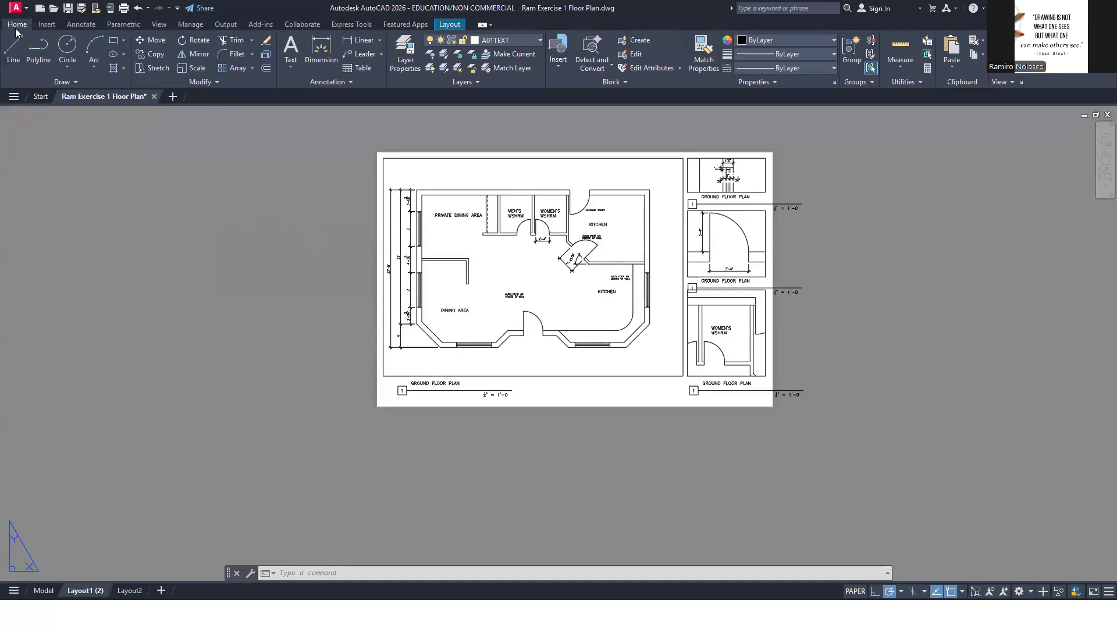
click(26, 10)
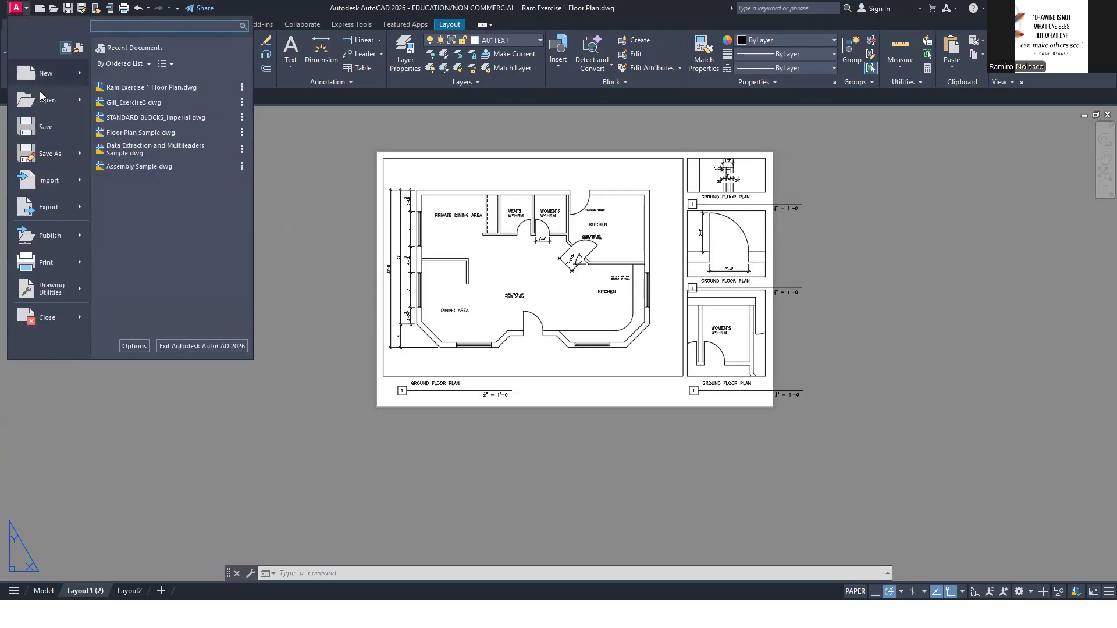
click(318, 332)
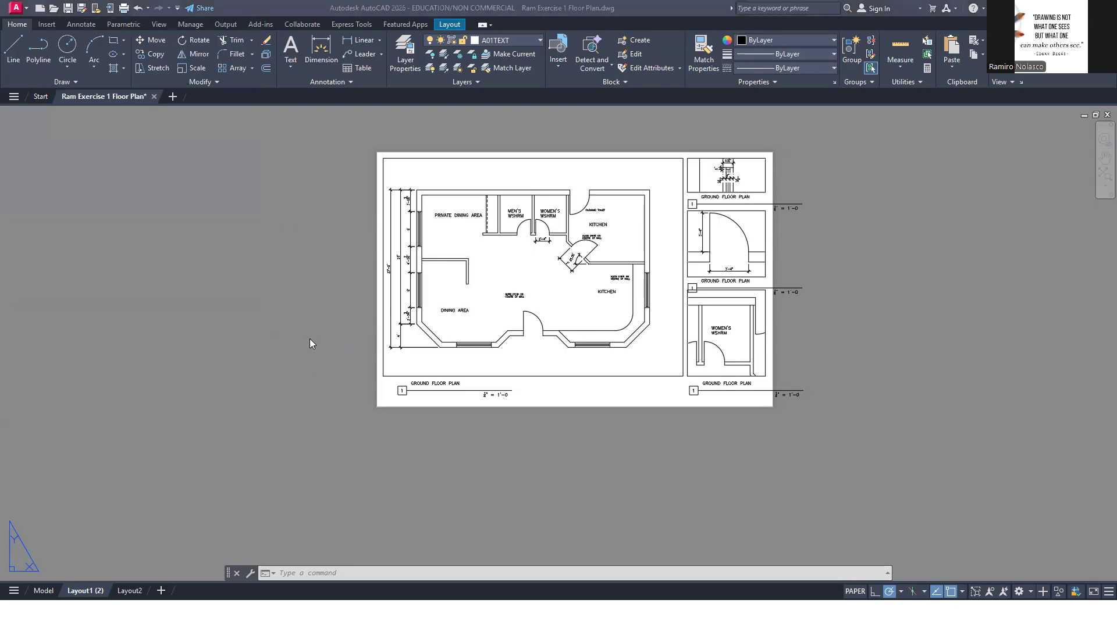
Switch to the course site in the browser and open the WEEK 2 content down to its DWG files
key(alt+Tab)
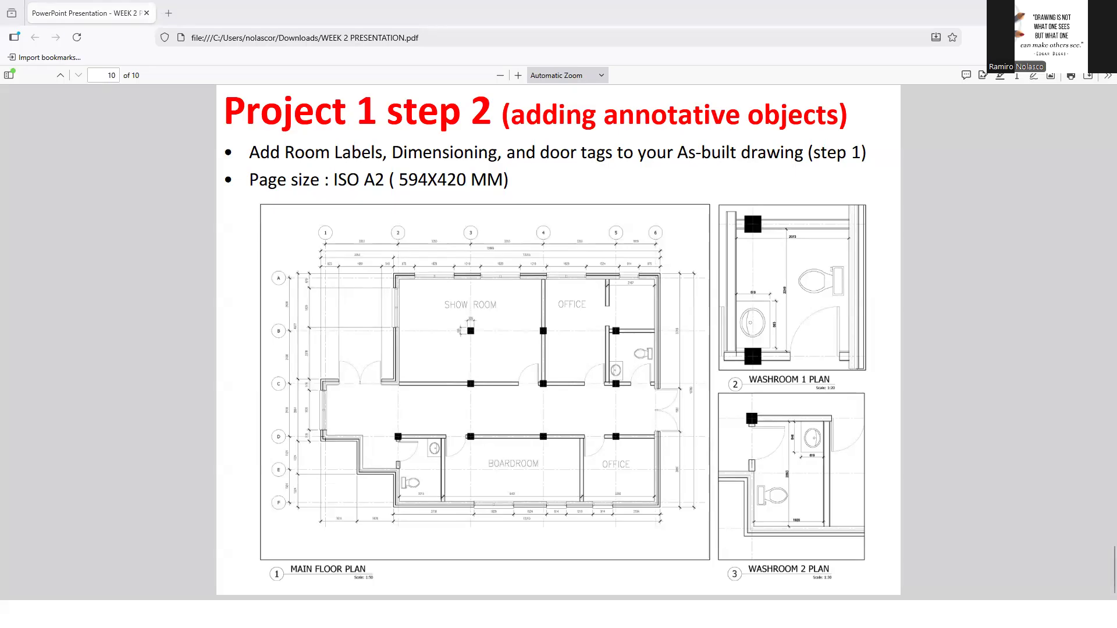
key(alt+Tab)
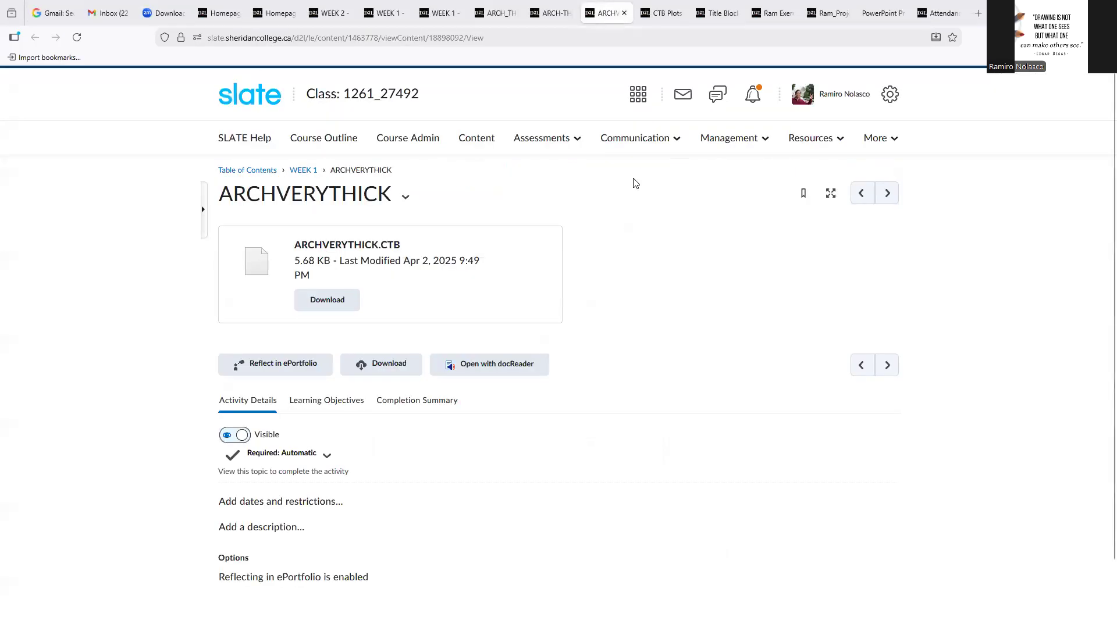
click(442, 14)
scroll(528, 350, down, 2)
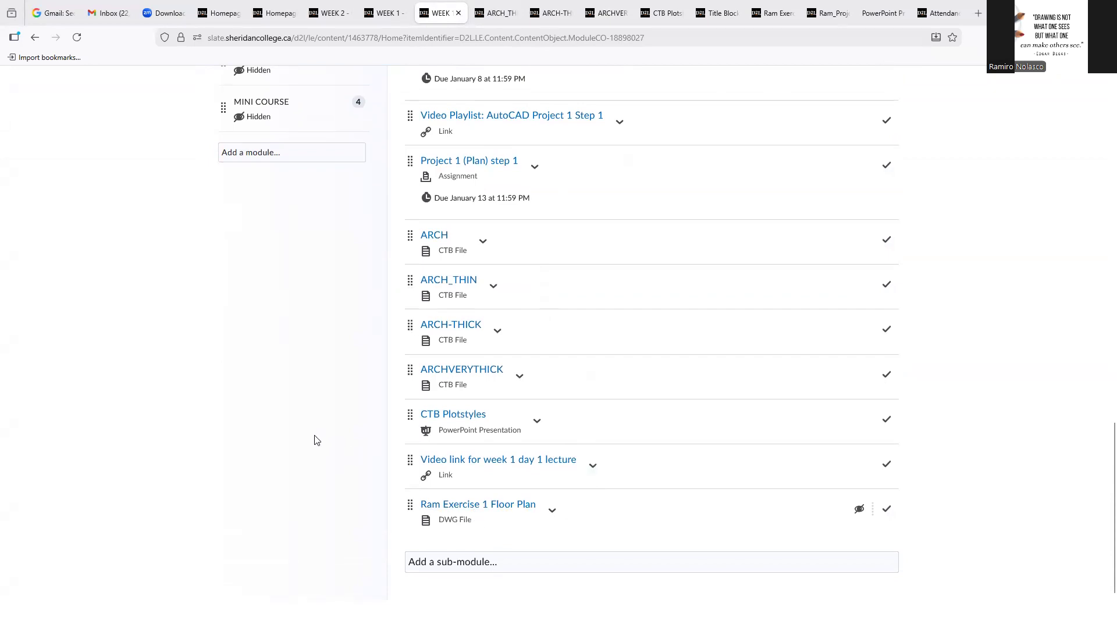
scroll(317, 436, up, 6)
scroll(245, 221, up, 7)
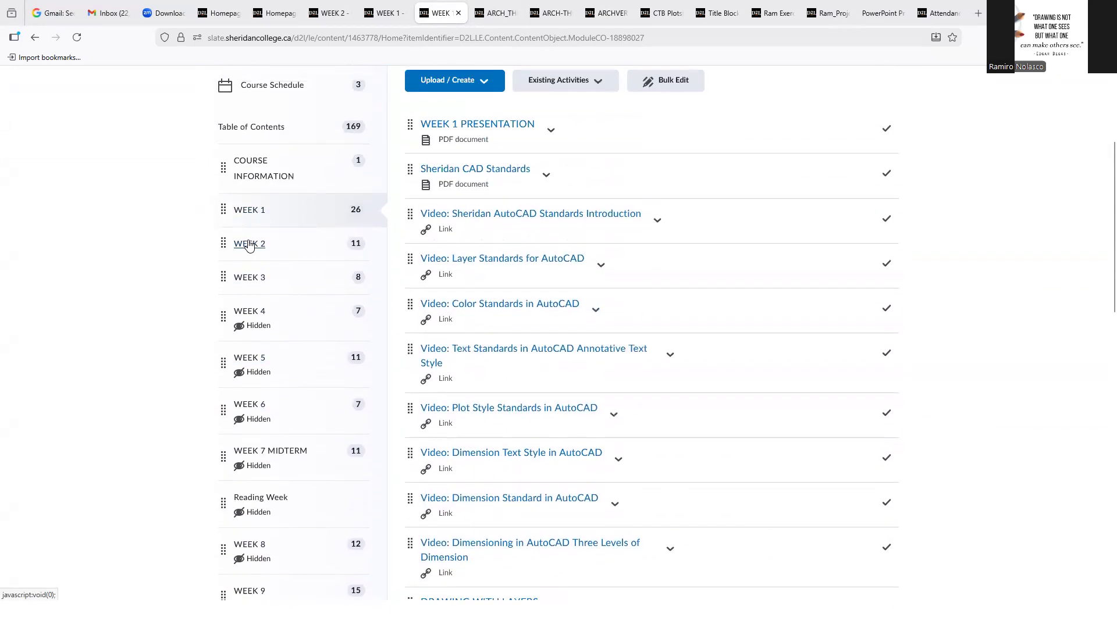
click(249, 244)
scroll(643, 366, down, 7)
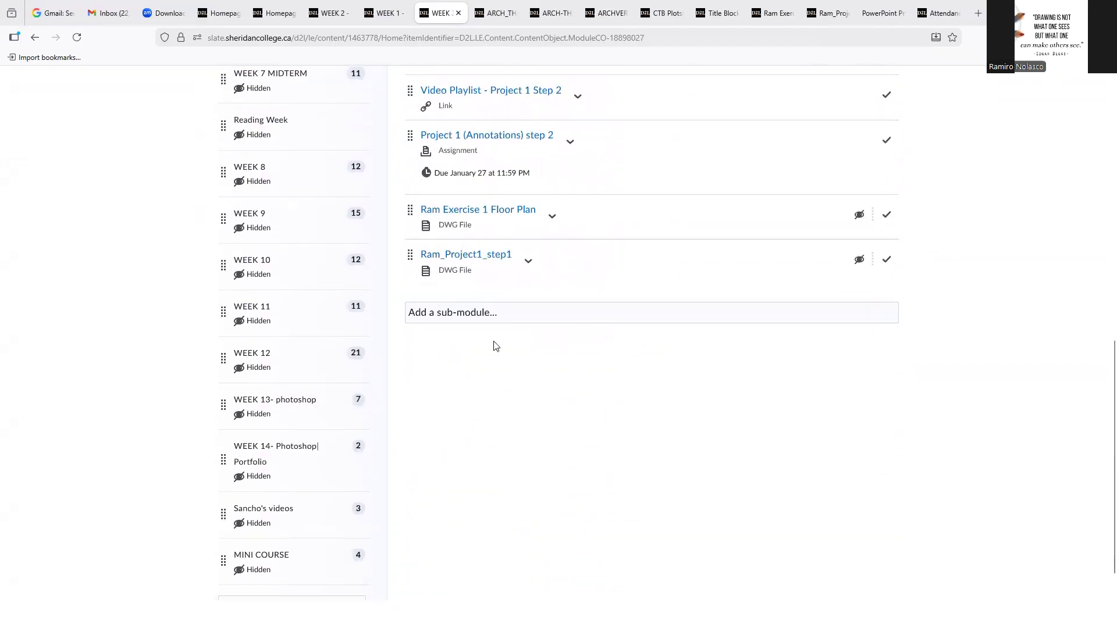
Download the Ram_Project1_step1 drawing and open the downloaded file in AutoCAD
click(462, 256)
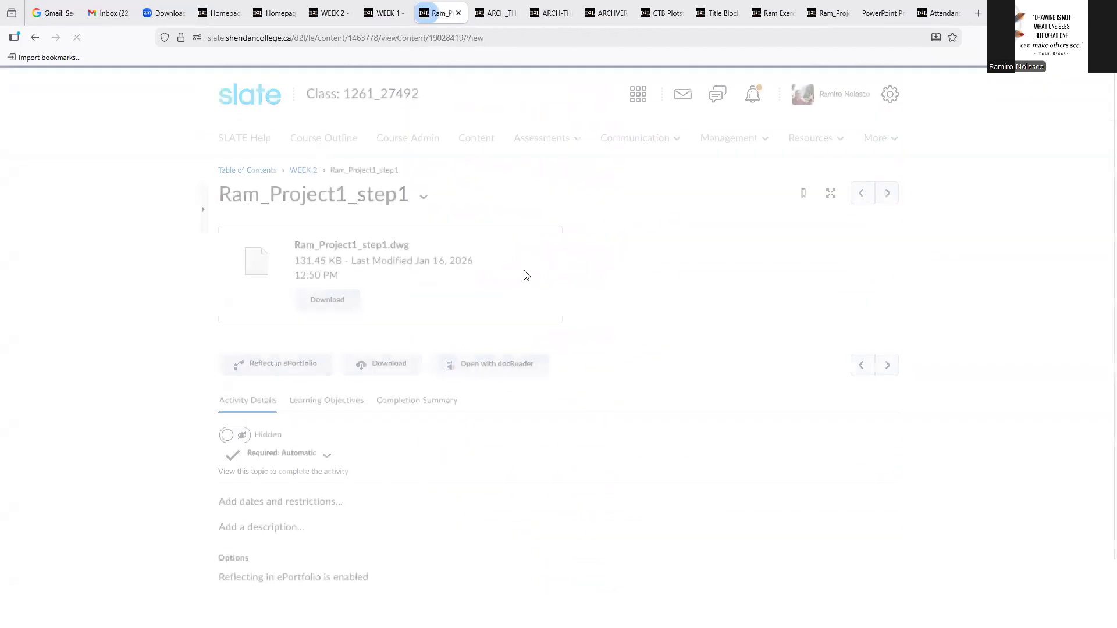
click(349, 299)
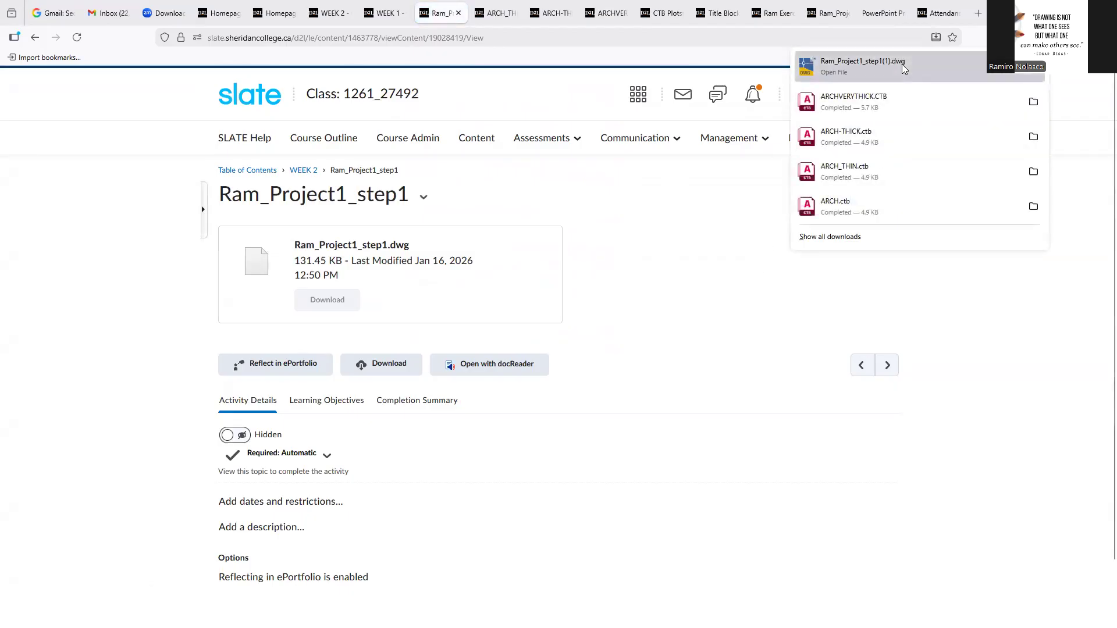
click(903, 66)
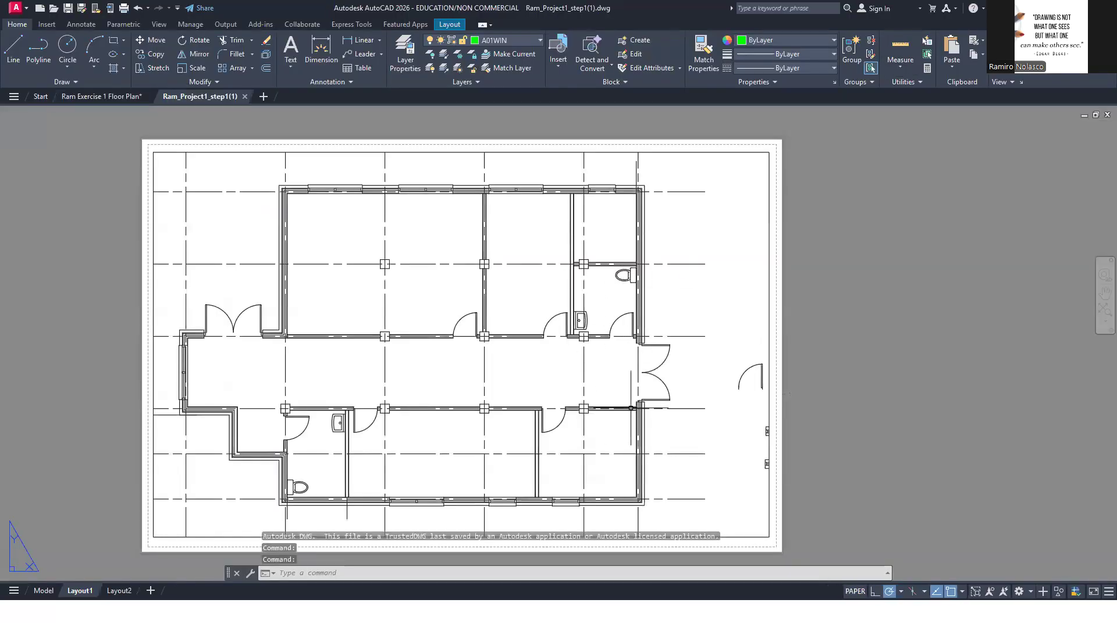
Activate model space inside the floor plan viewport on Layout1
click(775, 331)
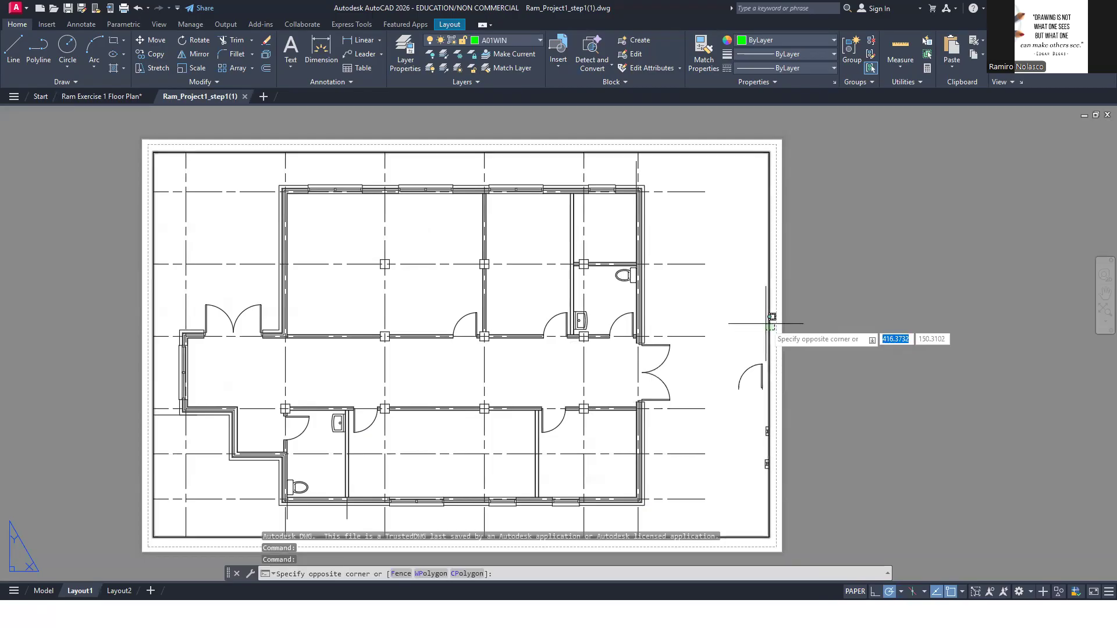
click(870, 349)
double_click(711, 313)
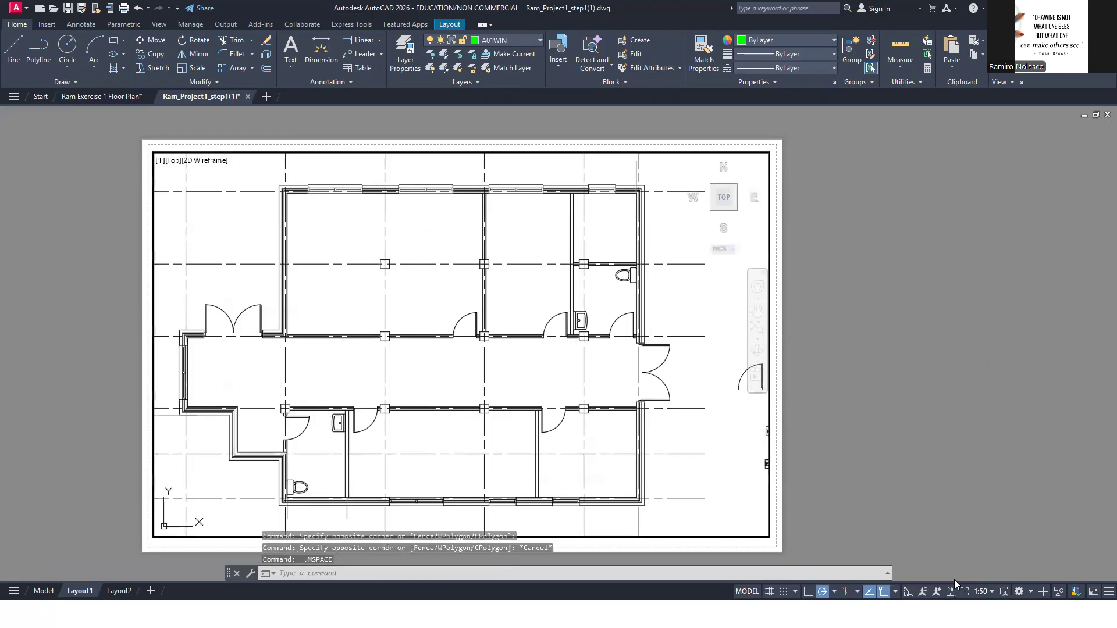
Reposition the plan in its viewport and set the printer in Layout1's page setup to Microsoft Print to PDF
middle_drag(694, 307, 681, 300)
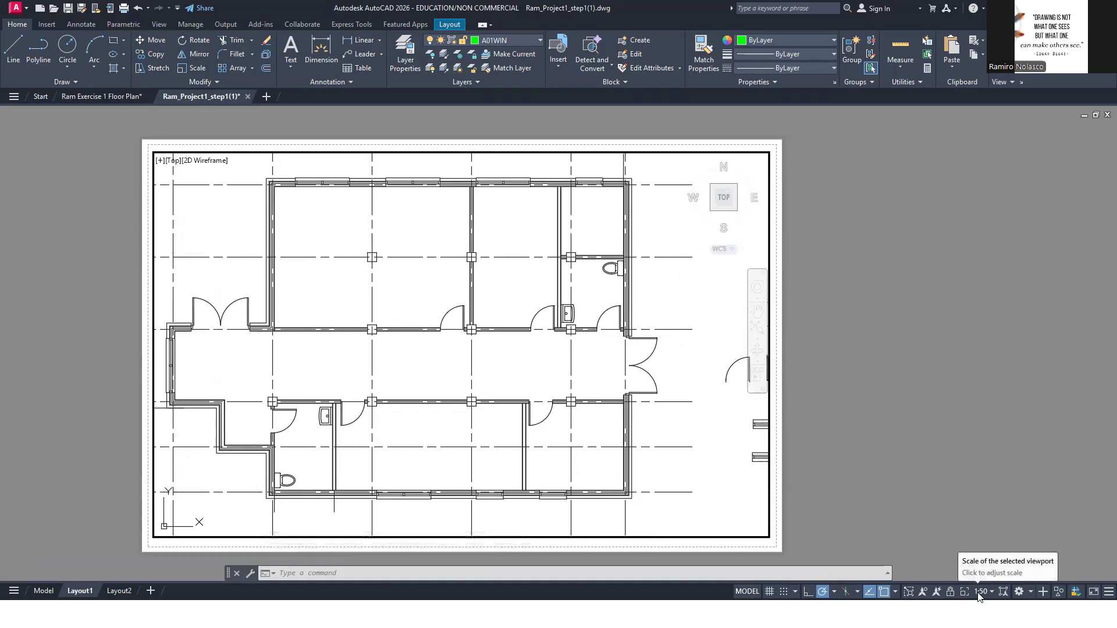
right_click(79, 591)
click(113, 435)
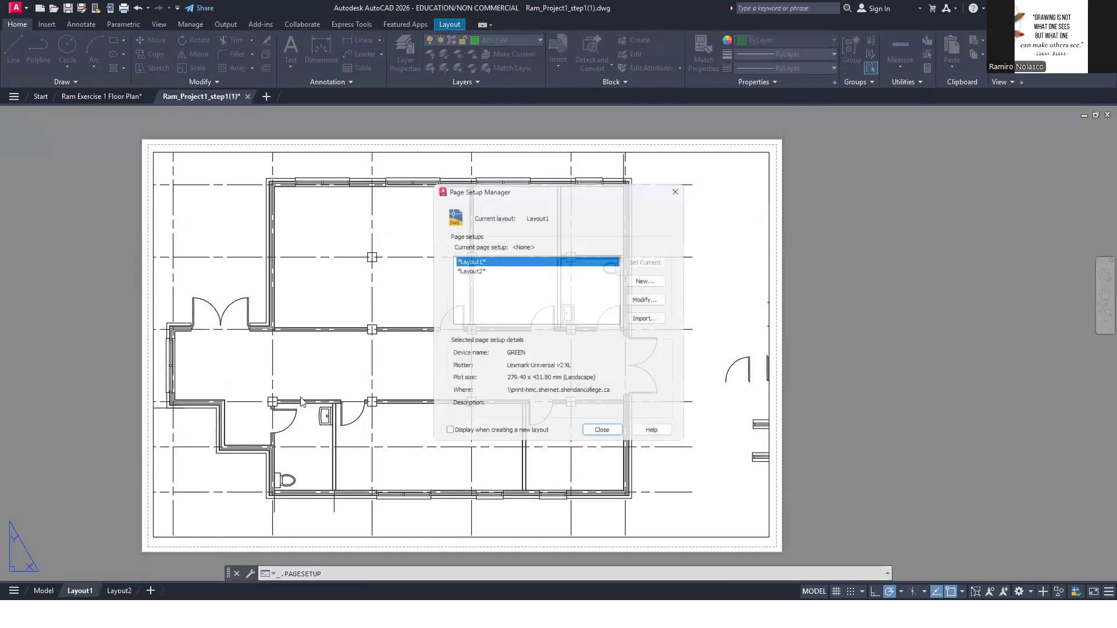
click(642, 299)
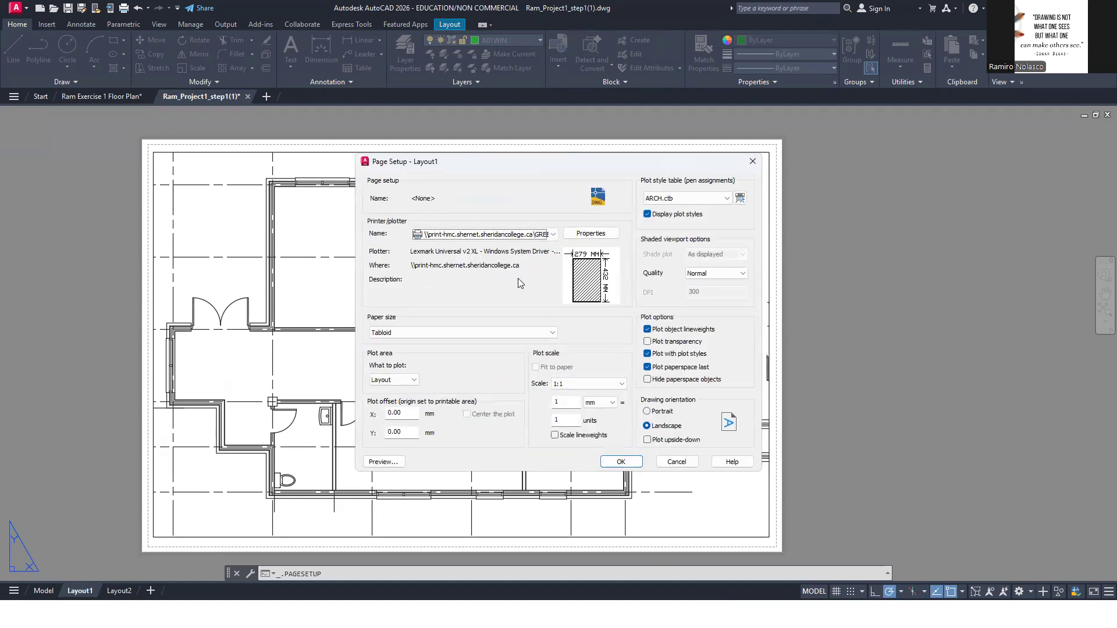
click(477, 332)
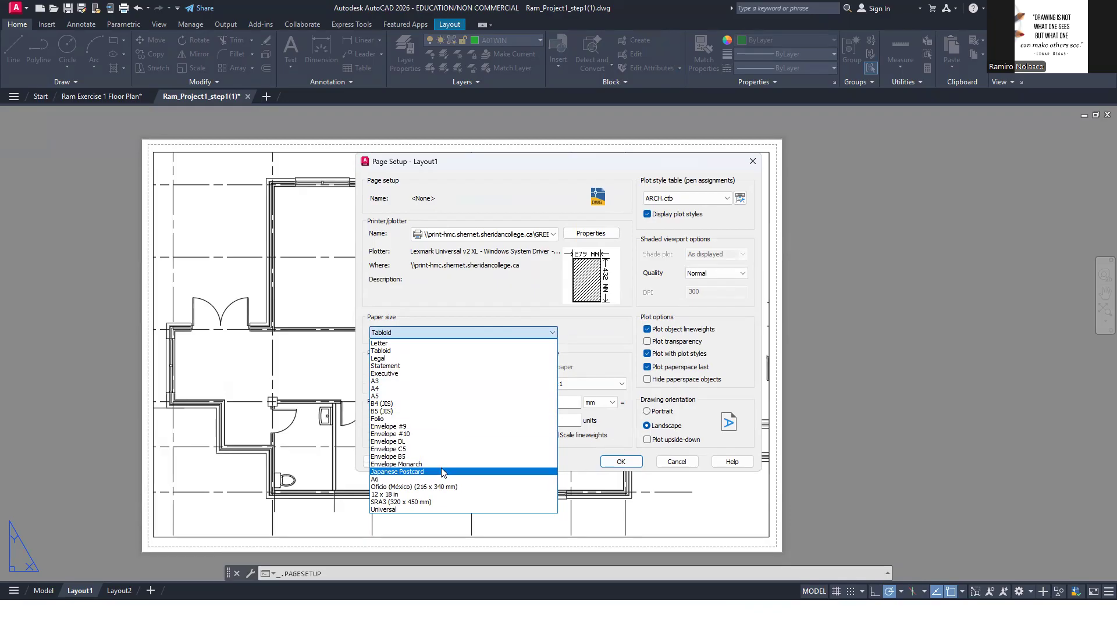
click(437, 290)
click(538, 233)
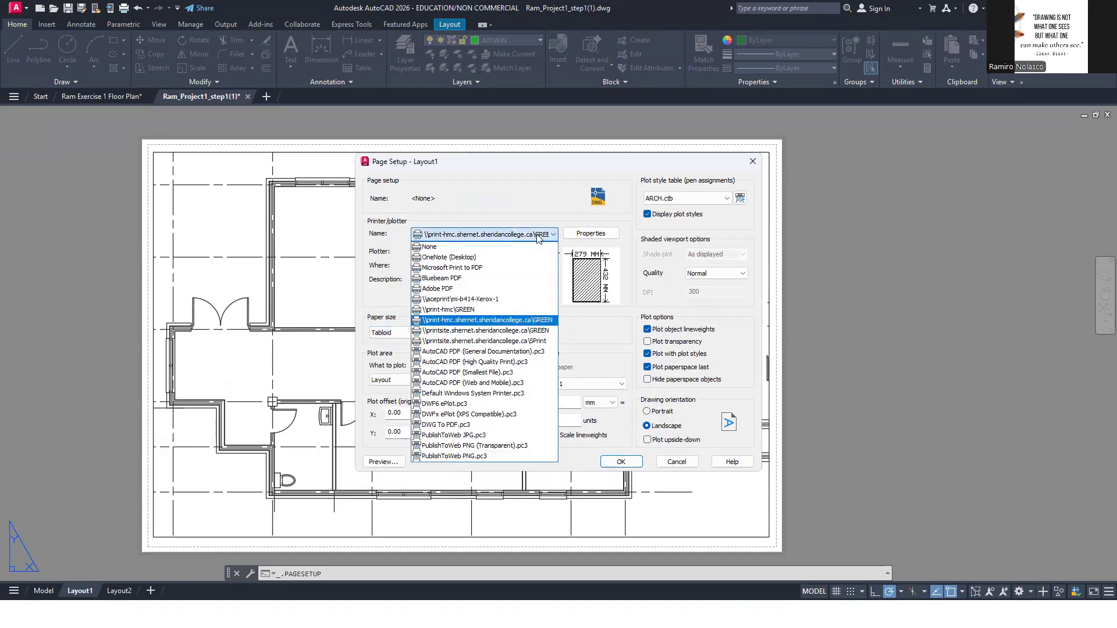
click(509, 268)
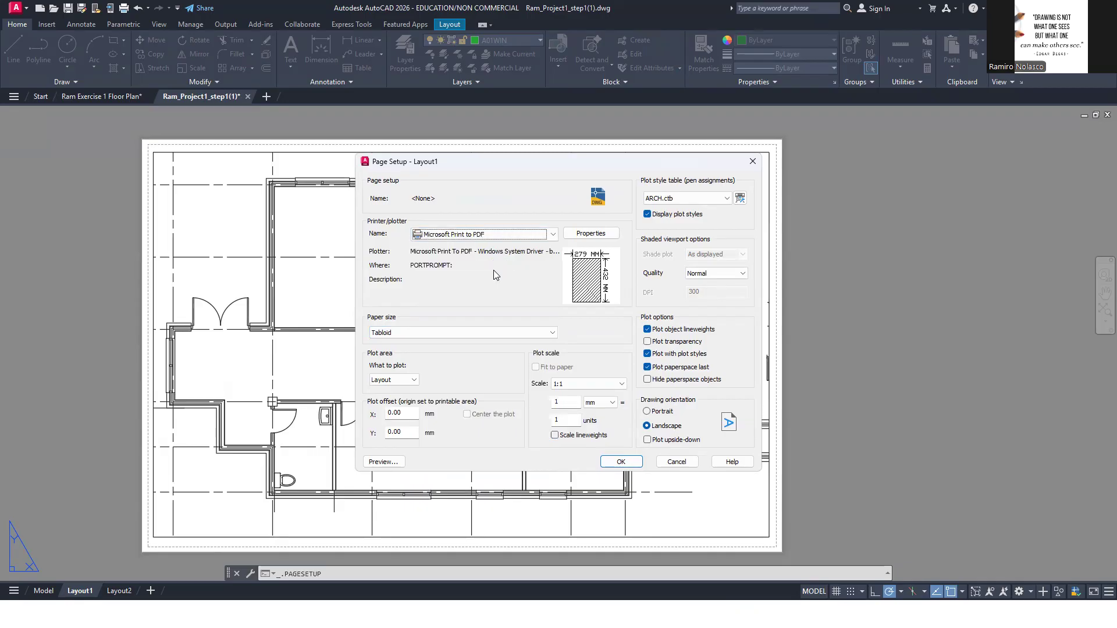
Set Layout1's paper size to A2 and apply the page setup
click(486, 330)
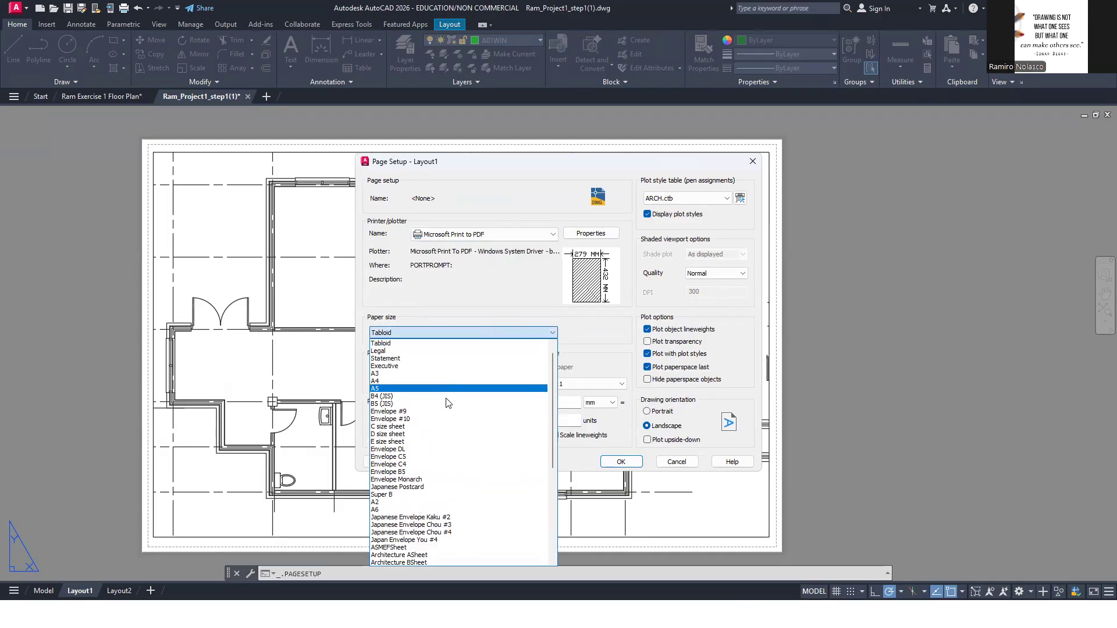
click(435, 502)
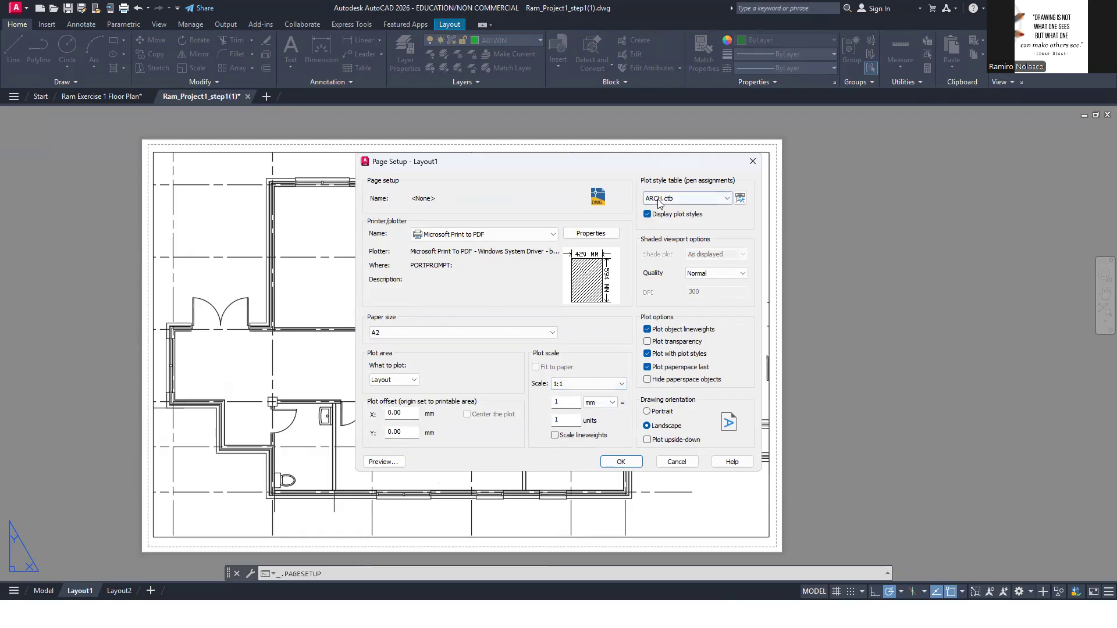
click(626, 461)
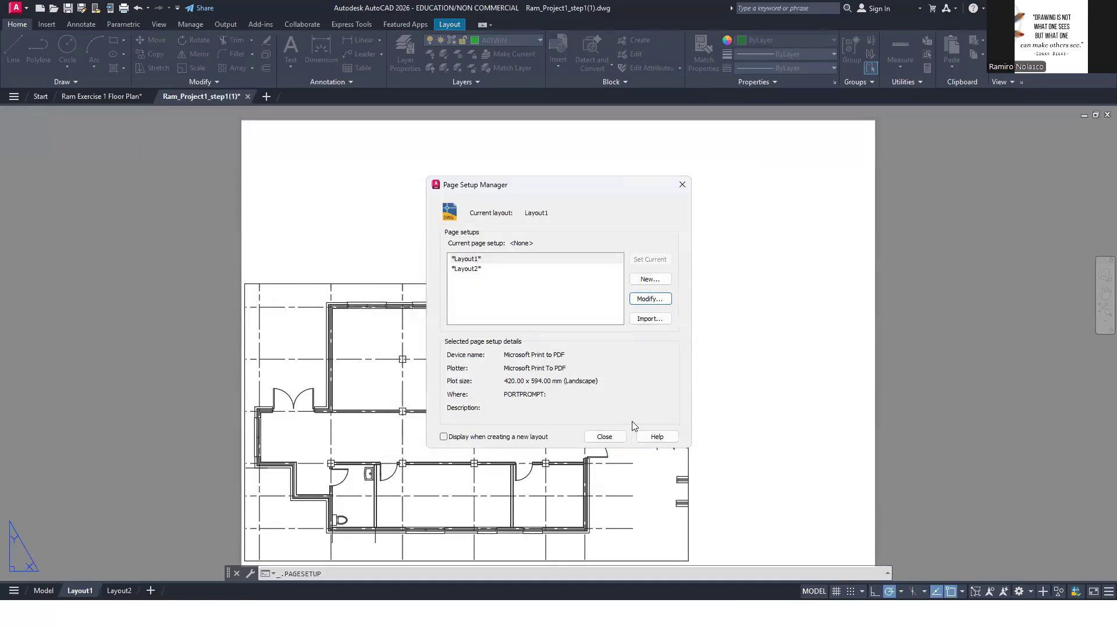
click(604, 436)
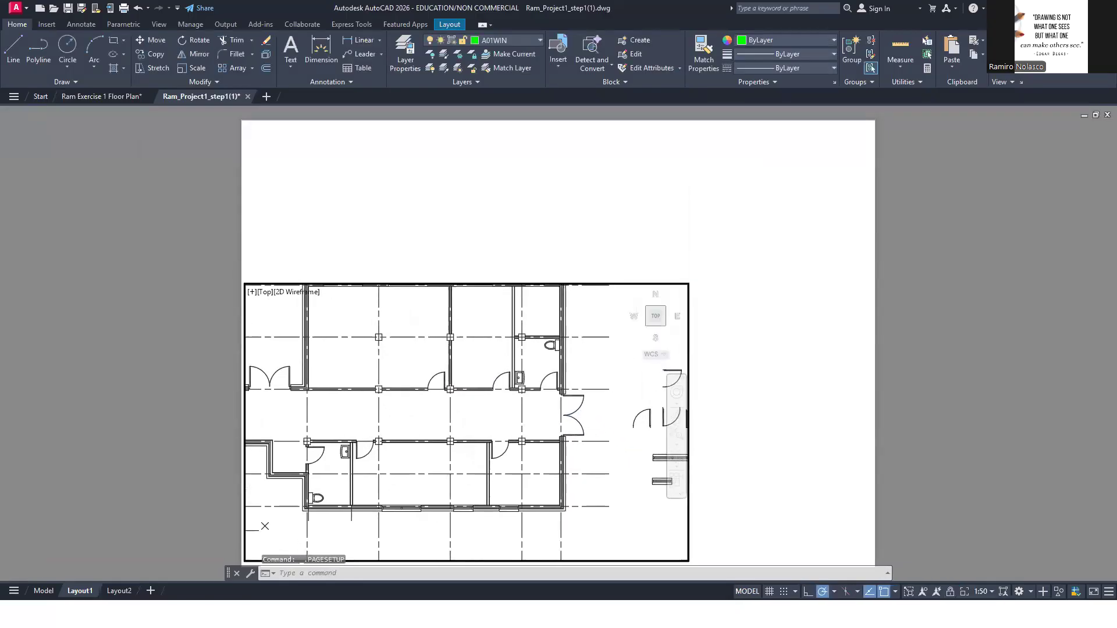
Return to paper space and stretch the floor plan viewport's corners to fill the upper part of the A2 sheet
double_click(715, 372)
click(689, 363)
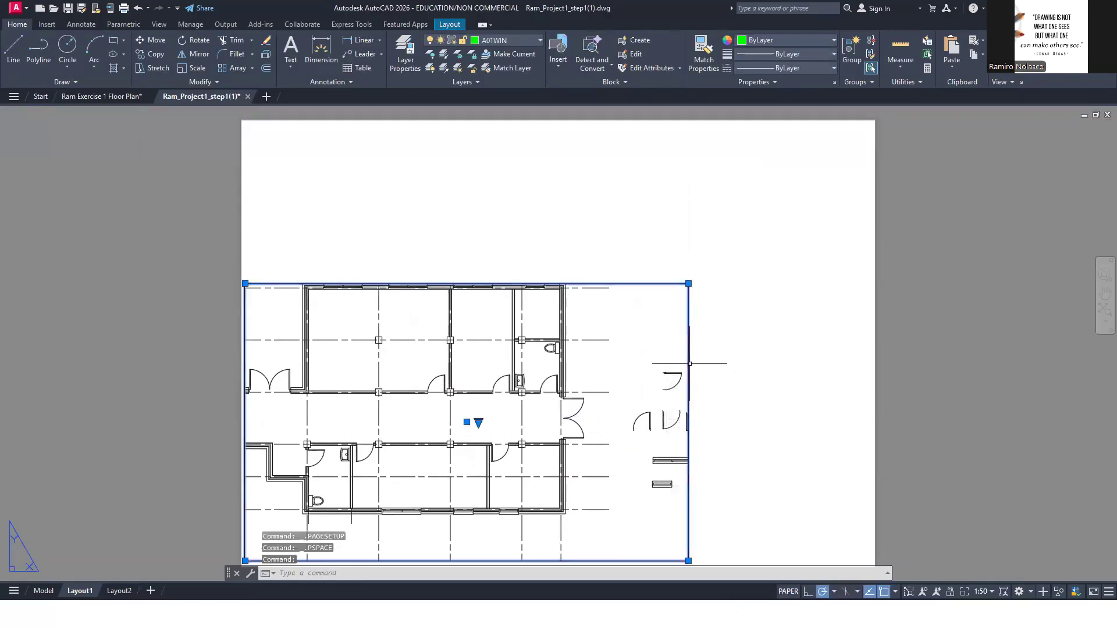
click(688, 284)
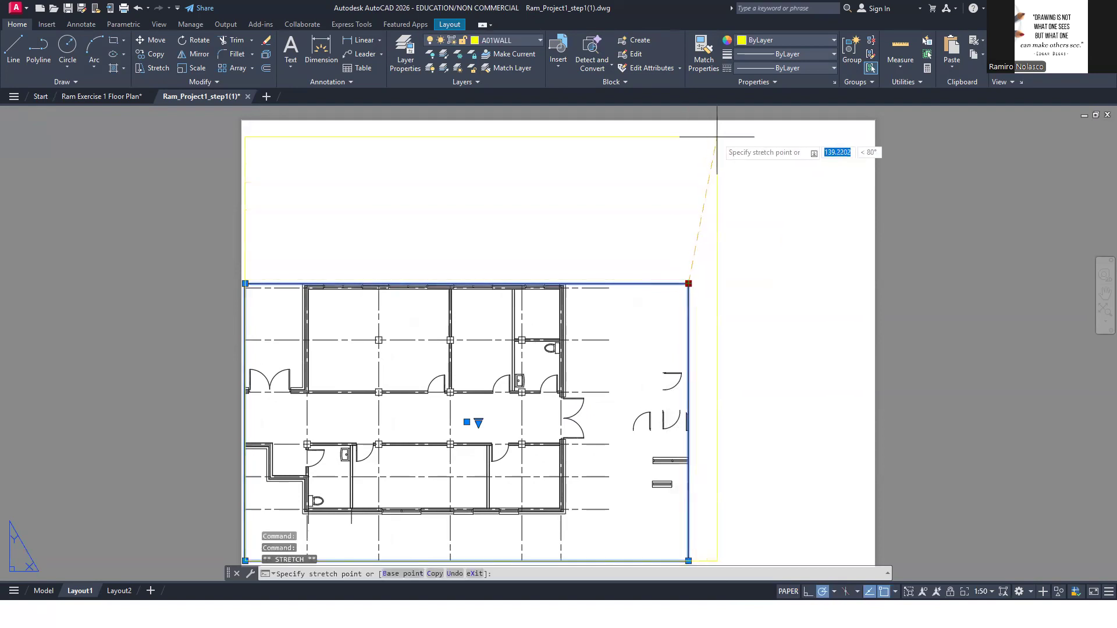
click(723, 135)
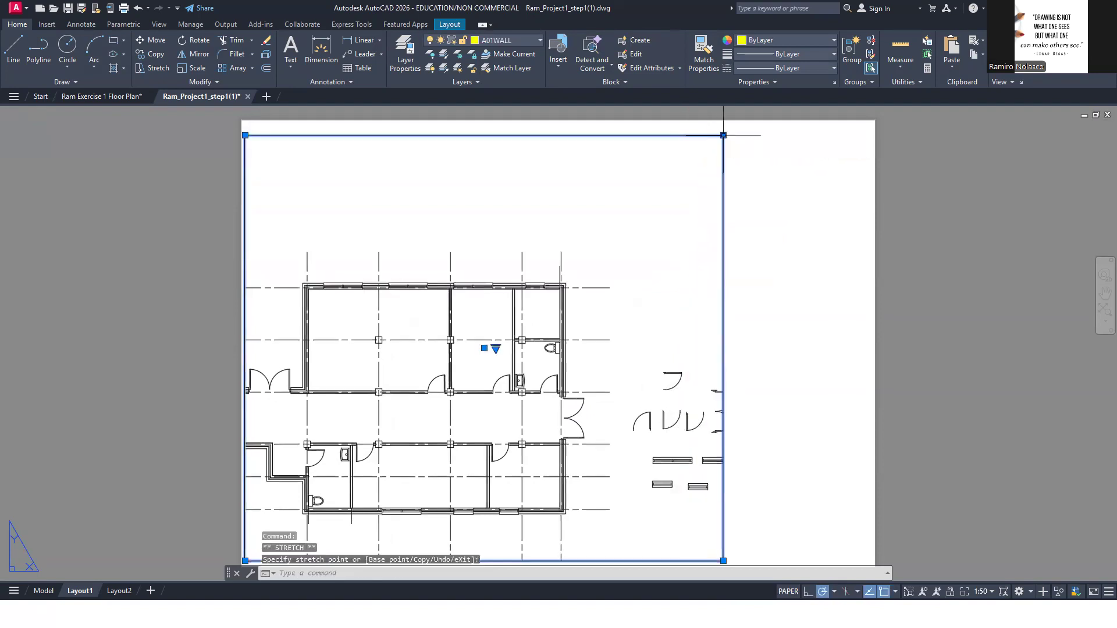
click(723, 561)
click(733, 456)
Reposition the floor plan inside its enlarged viewport and slightly reduce the viewport's width from its lower-right corner
double_click(583, 350)
middle_drag(488, 377, 541, 278)
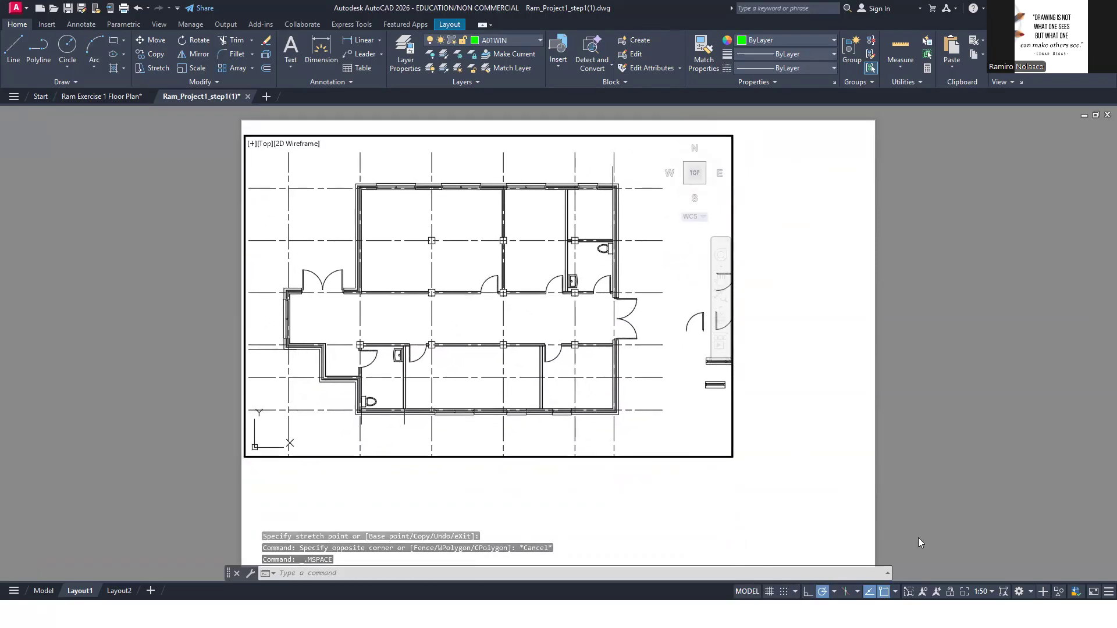
double_click(667, 499)
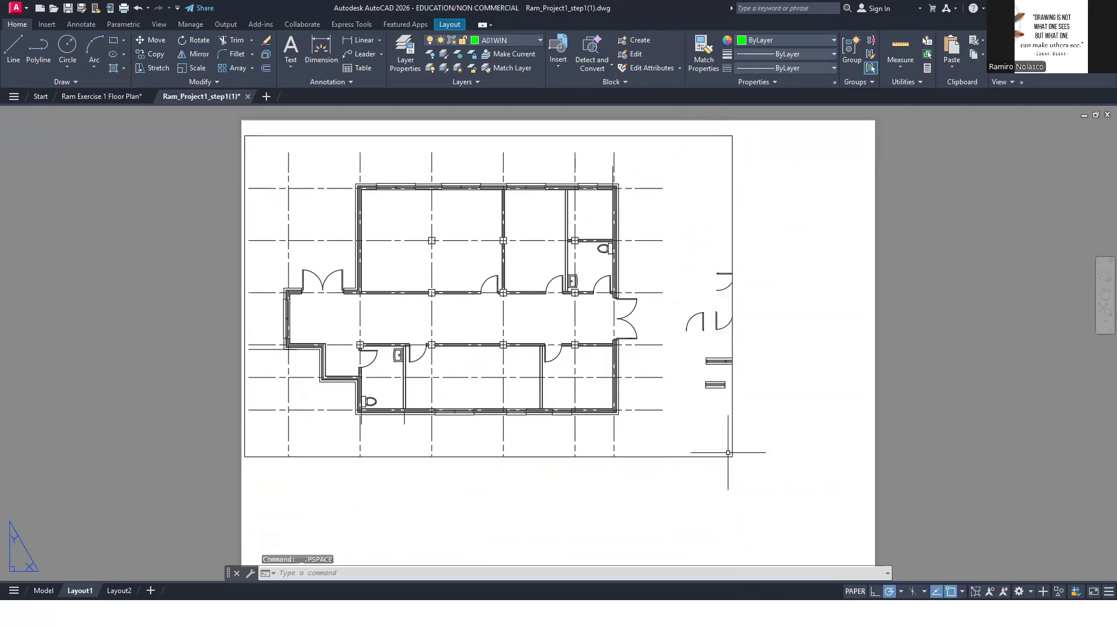
click(738, 438)
click(726, 427)
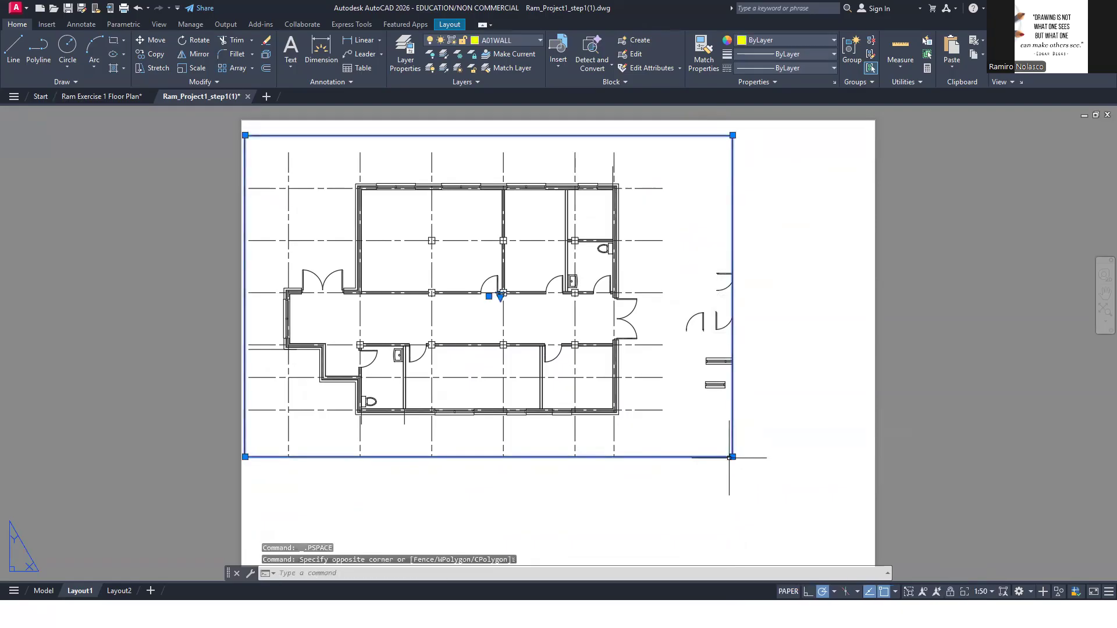
click(732, 457)
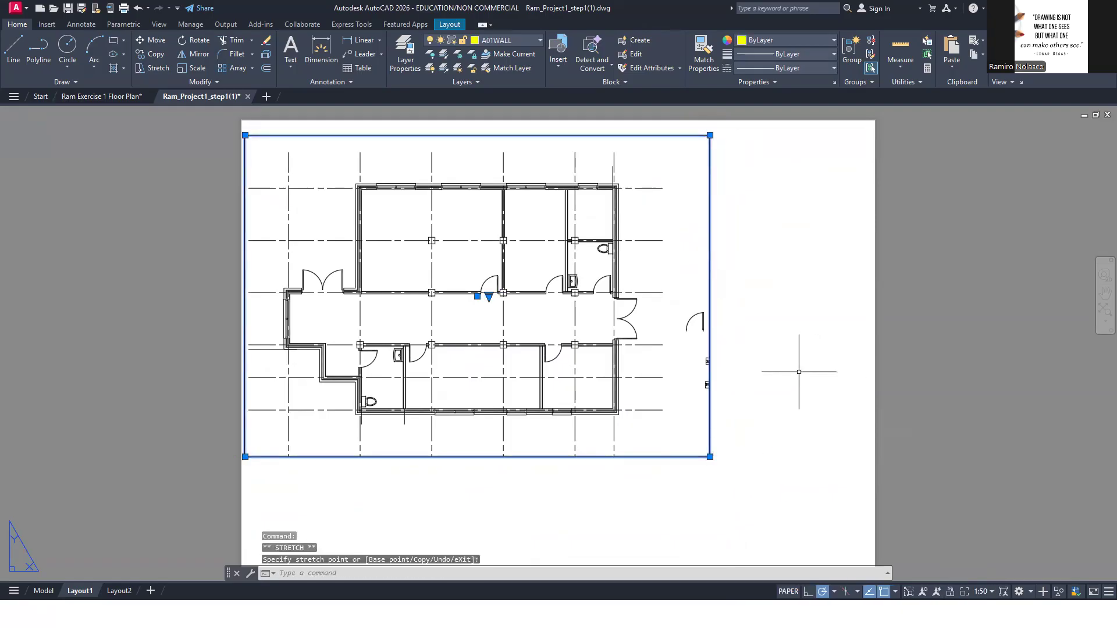
key(Escape)
click(747, 428)
click(702, 420)
click(513, 42)
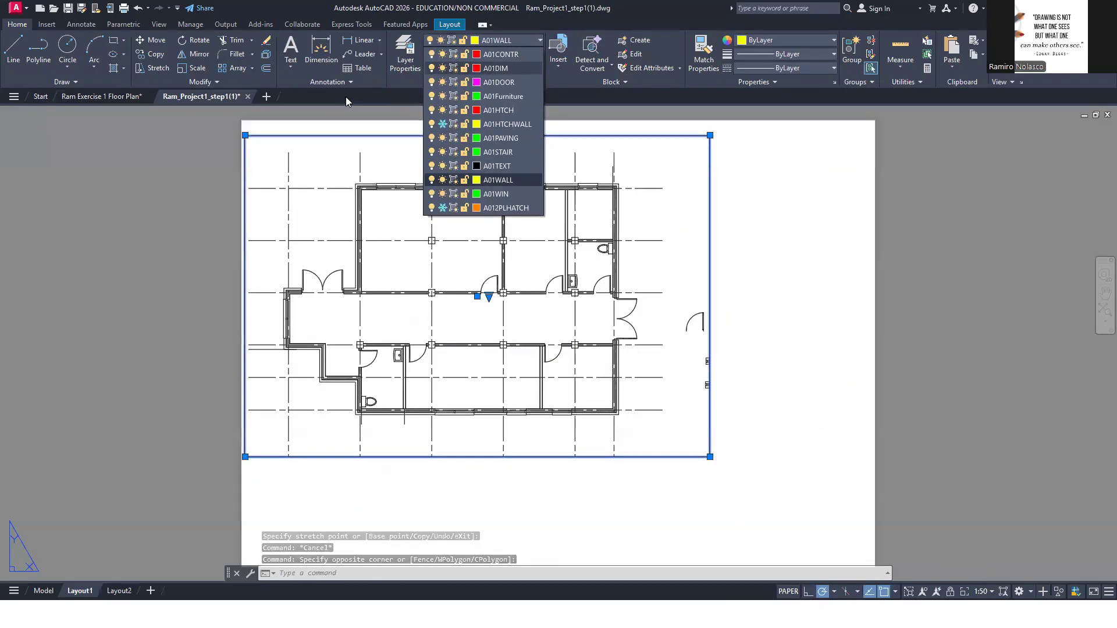
click(212, 130)
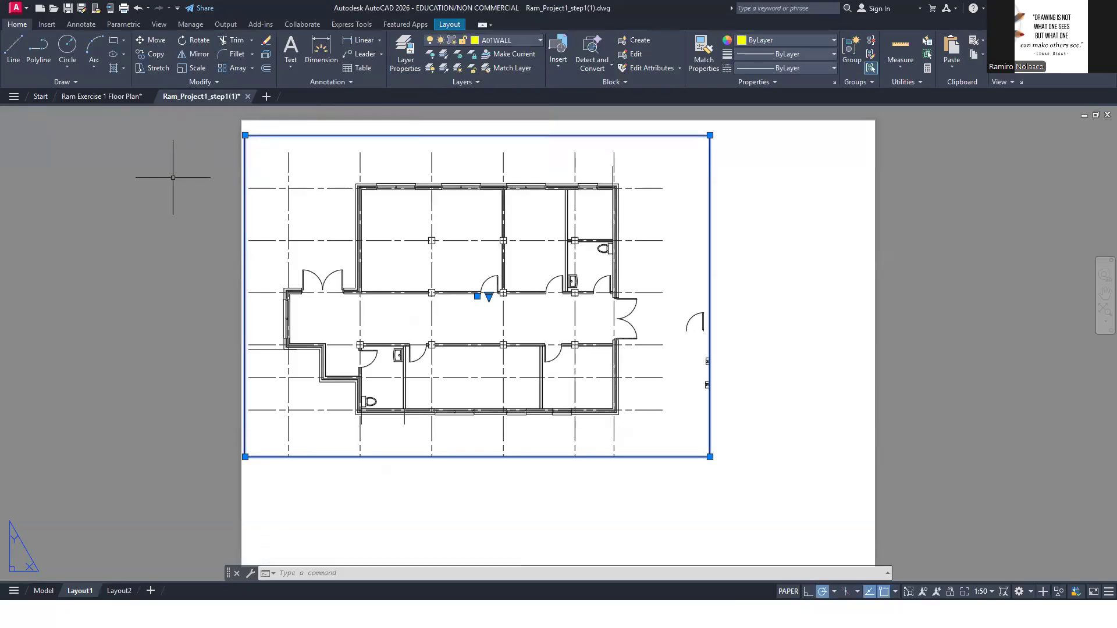
Display all layers in the Layer Properties Manager and make the vports layer current
text(LA)
key(Return)
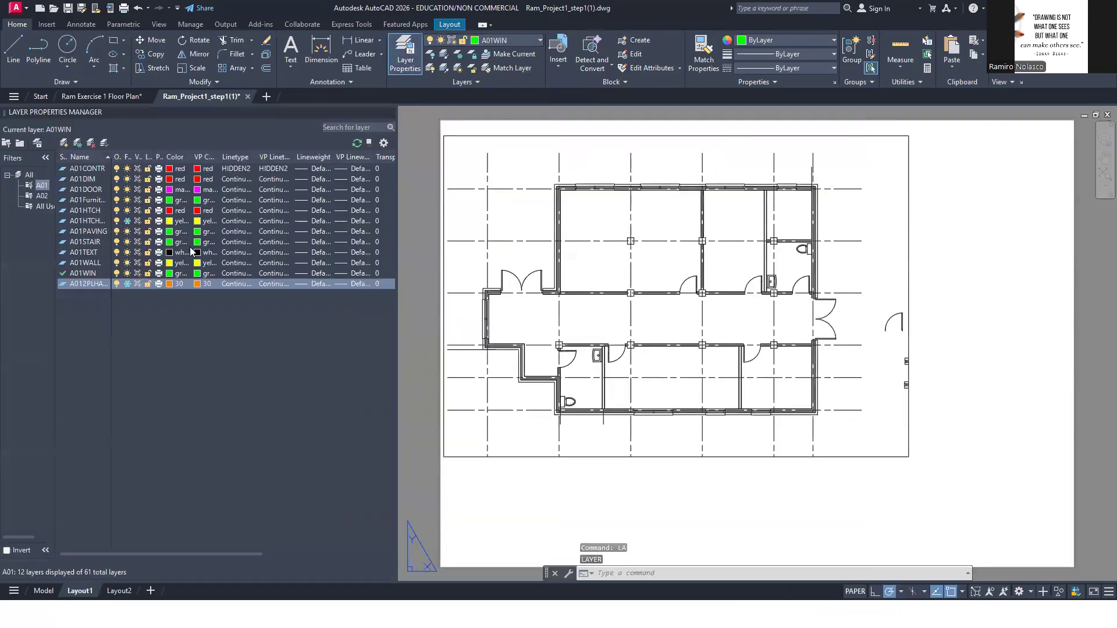
click(27, 176)
scroll(158, 471, down, 5)
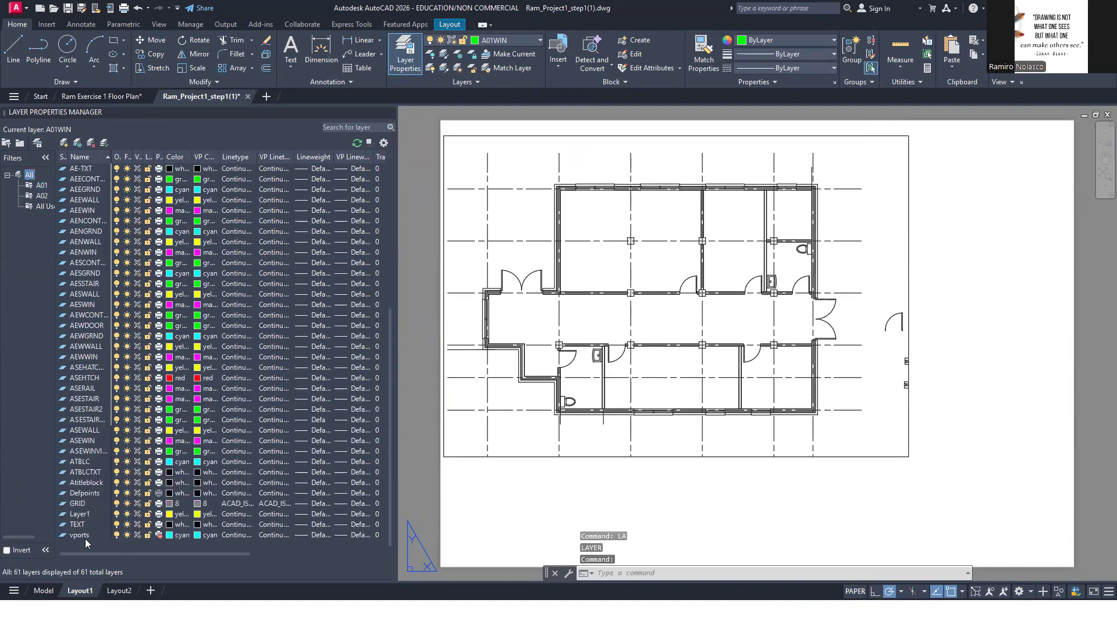
click(101, 536)
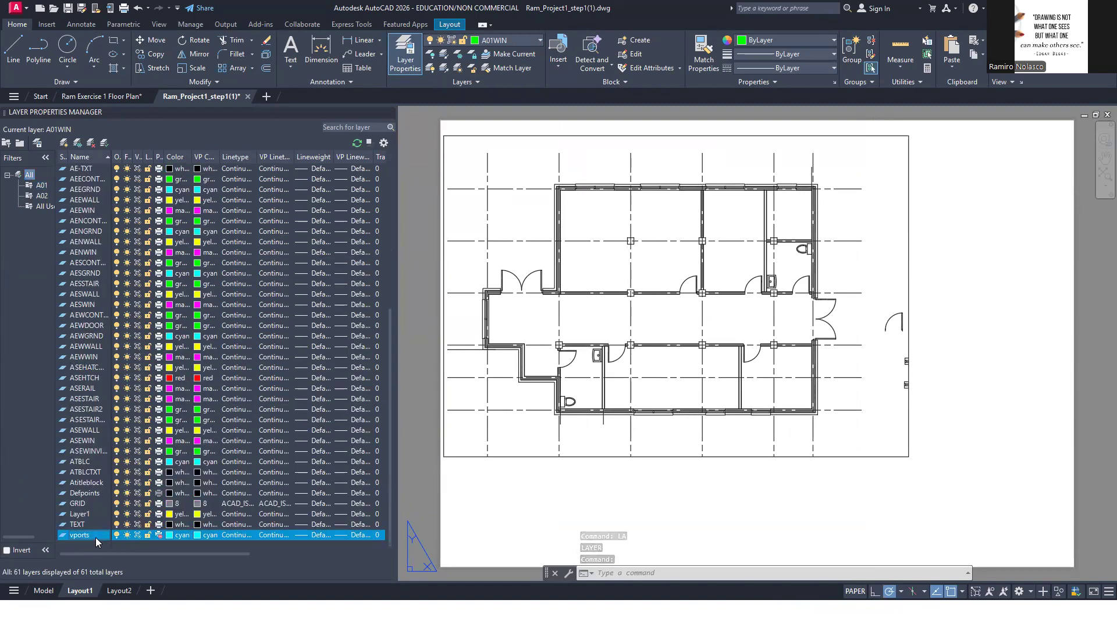
double_click(95, 537)
Assign the floor plan viewport to the vports layer and clear the selection
click(904, 424)
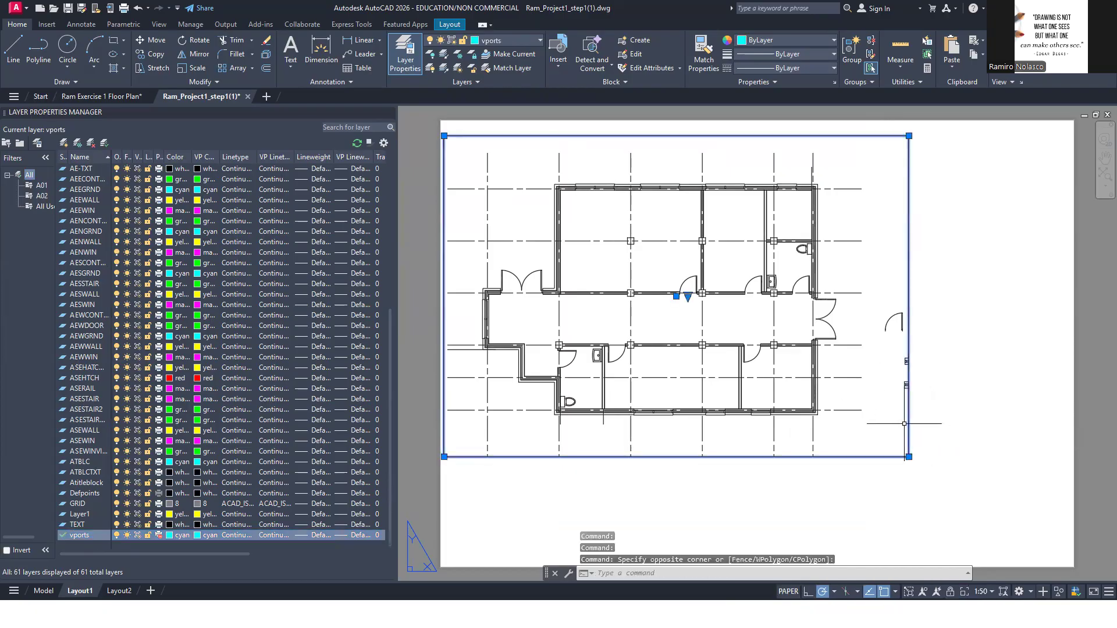
click(531, 39)
scroll(500, 278, down, 1)
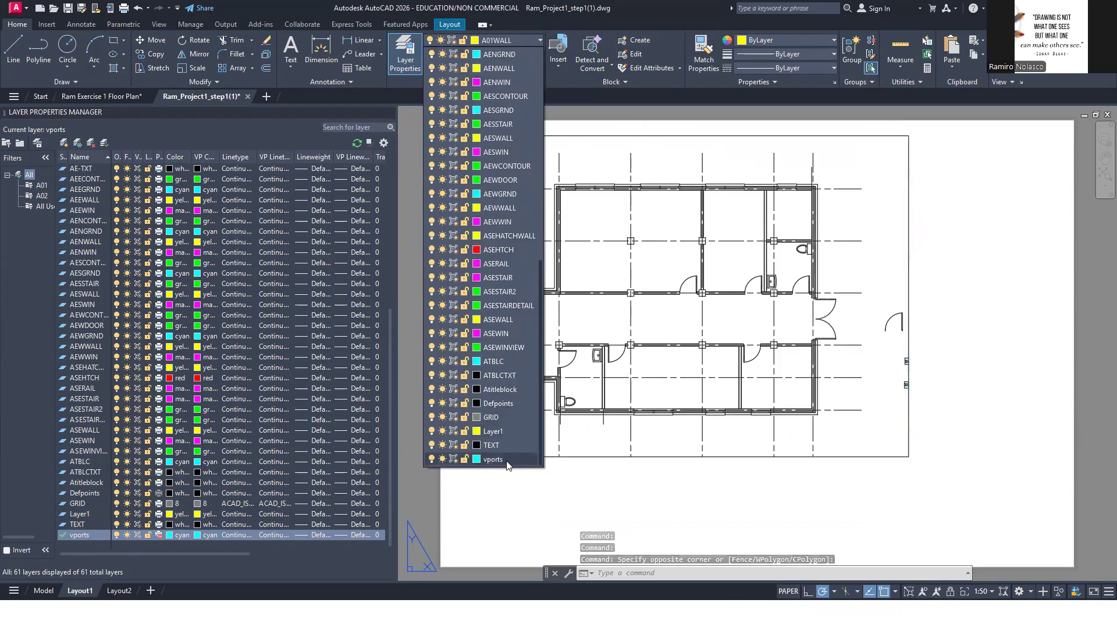
click(510, 459)
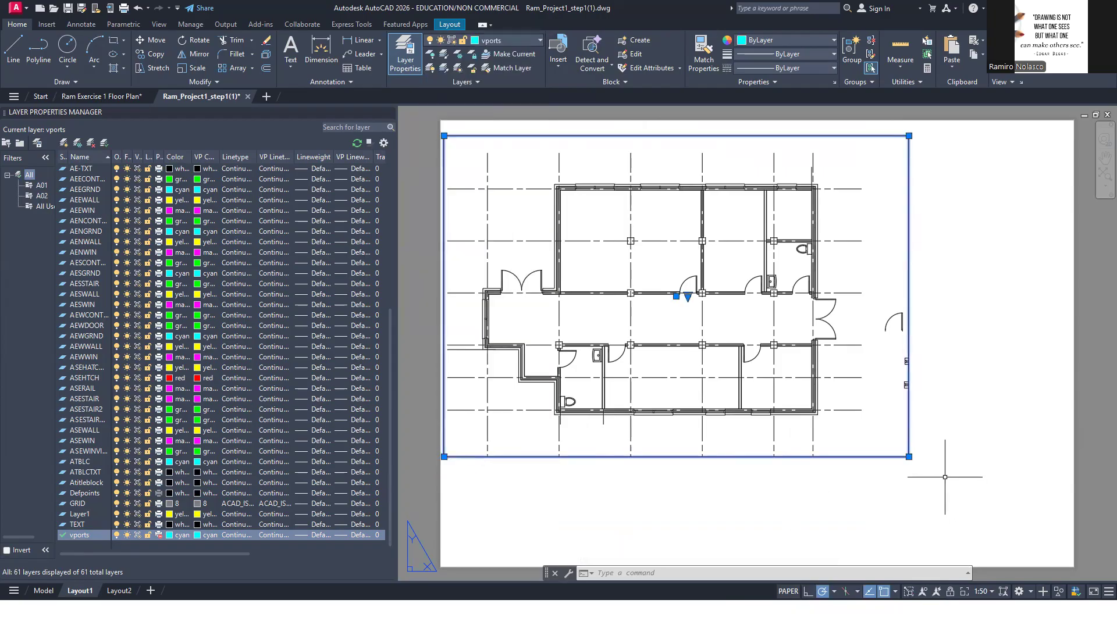
key(Escape)
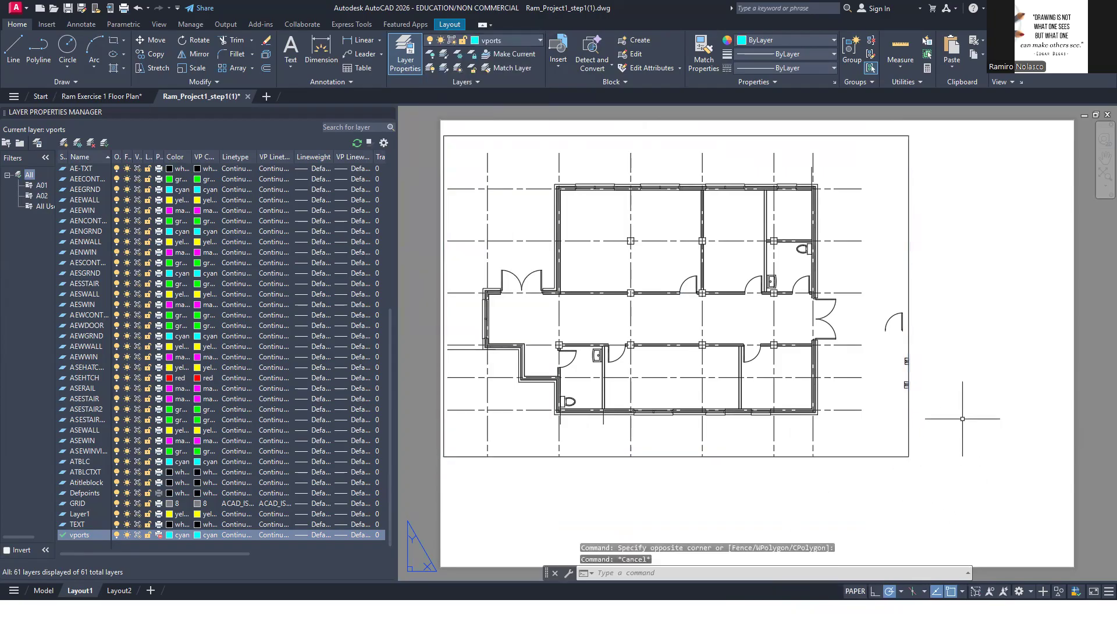
Create a second viewport about 130 mm square to the right of the floor plan viewport, aligned with its top edge
text(V)
key(Return)
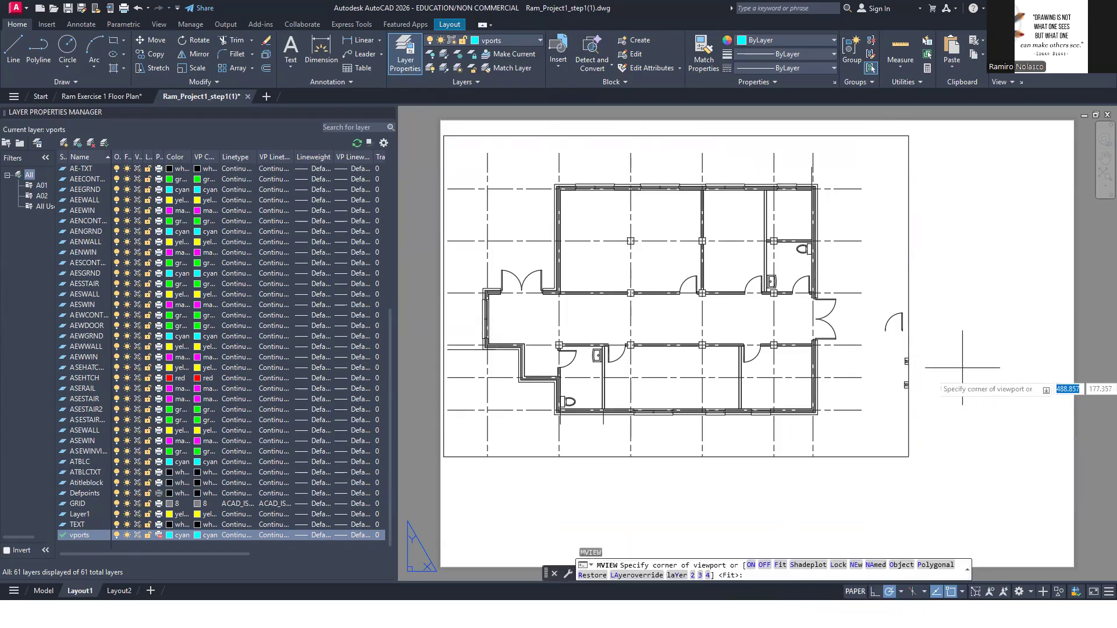
click(919, 136)
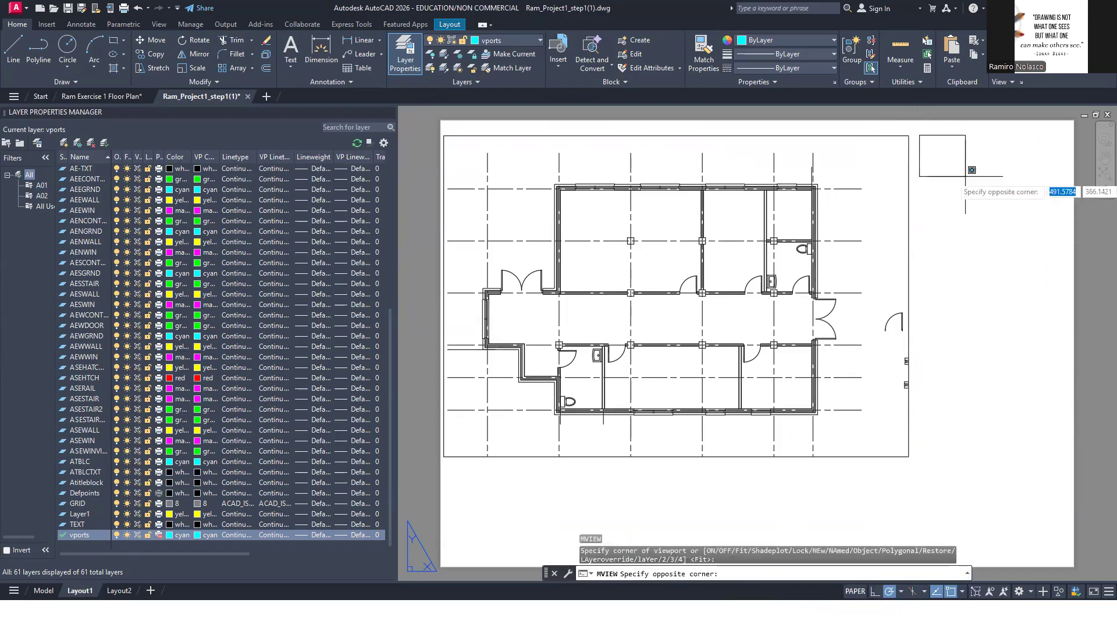
click(1061, 273)
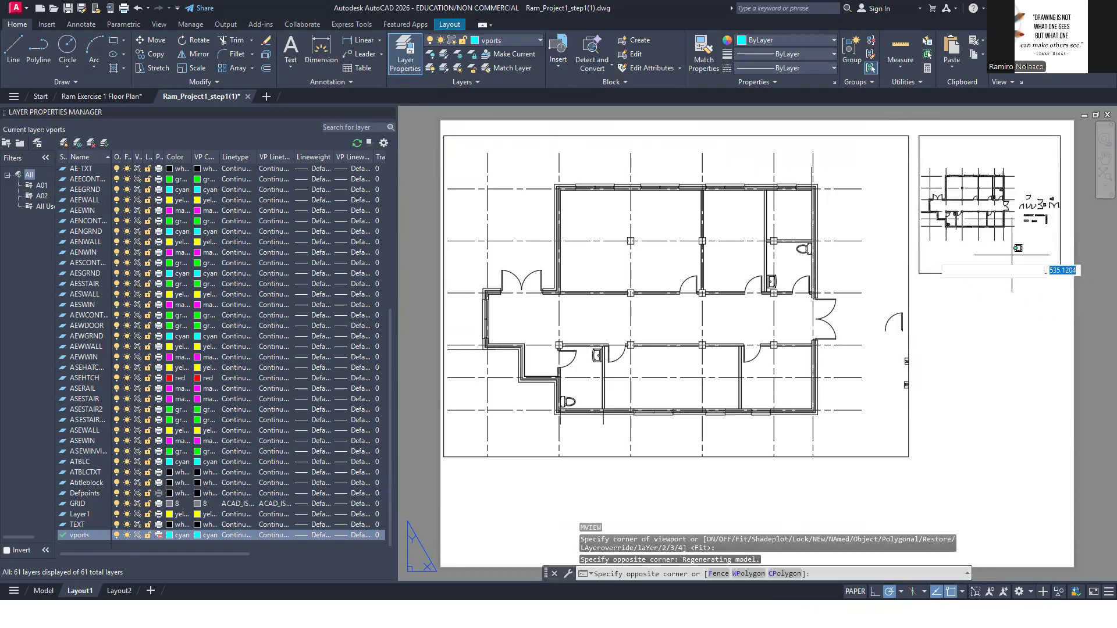
Frame the upper-right washroom in the new small viewport and set the viewport scale to 1:30
double_click(1035, 255)
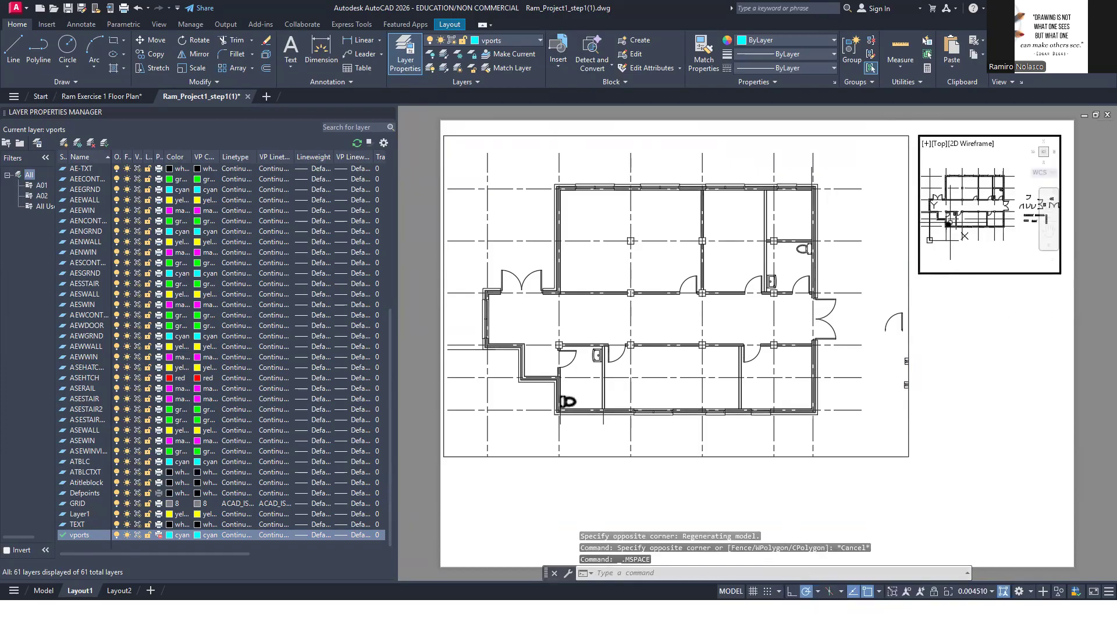
scroll(951, 224, up, 4)
middle_drag(1007, 221, 962, 246)
scroll(931, 229, up, 2)
middle_drag(1042, 166, 1004, 207)
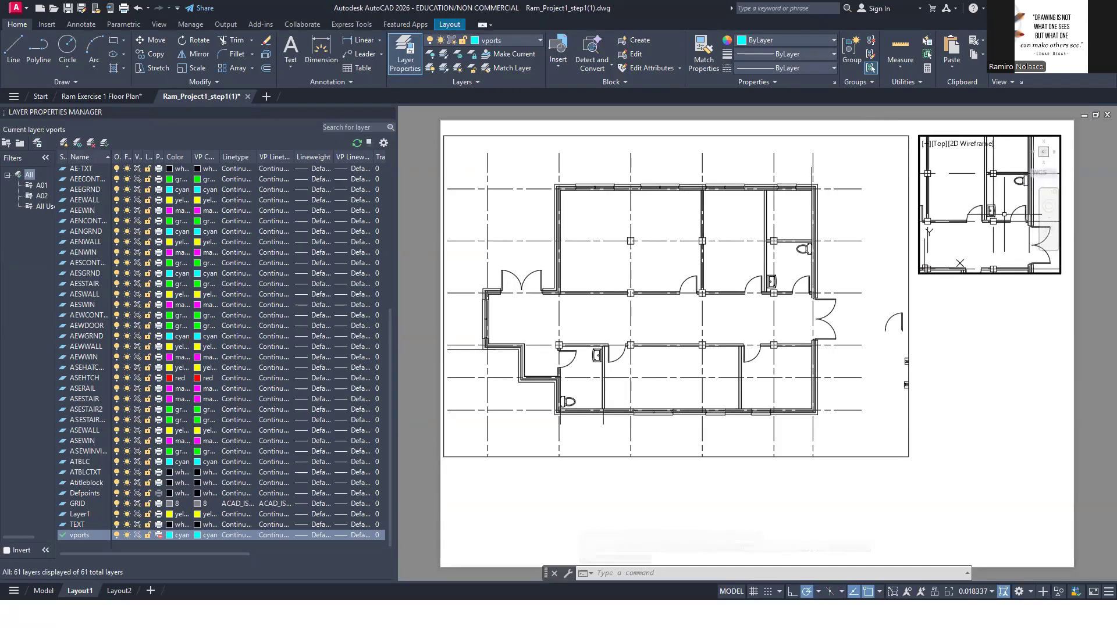
click(987, 592)
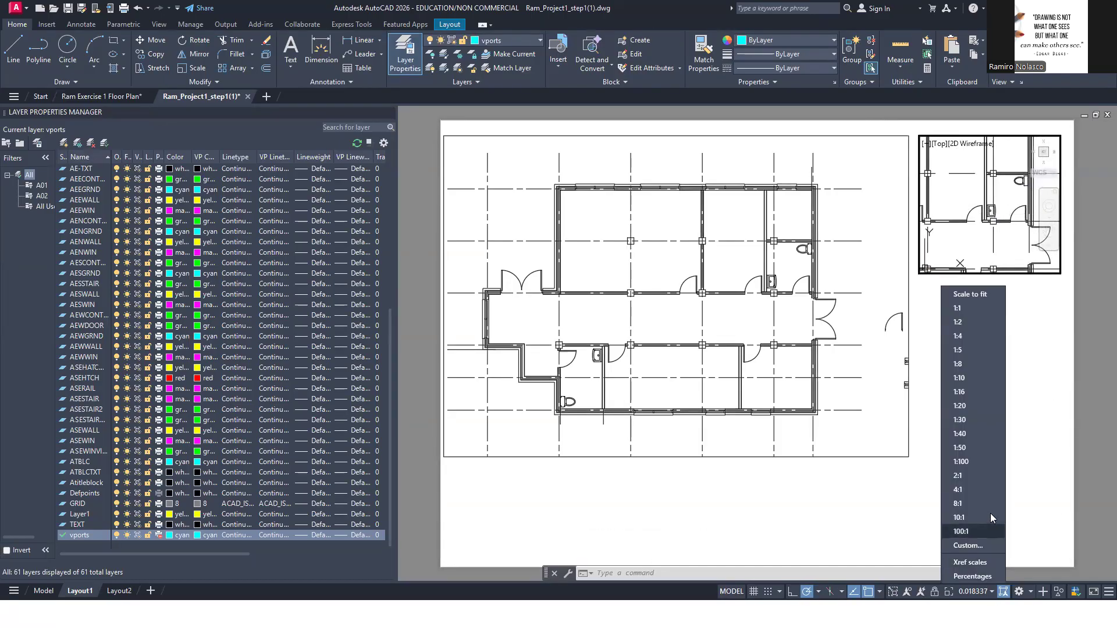
click(986, 425)
mouse_move(995, 244)
middle_down()
mouse_move(1009, 232)
mouse_move(982, 239)
middle_up()
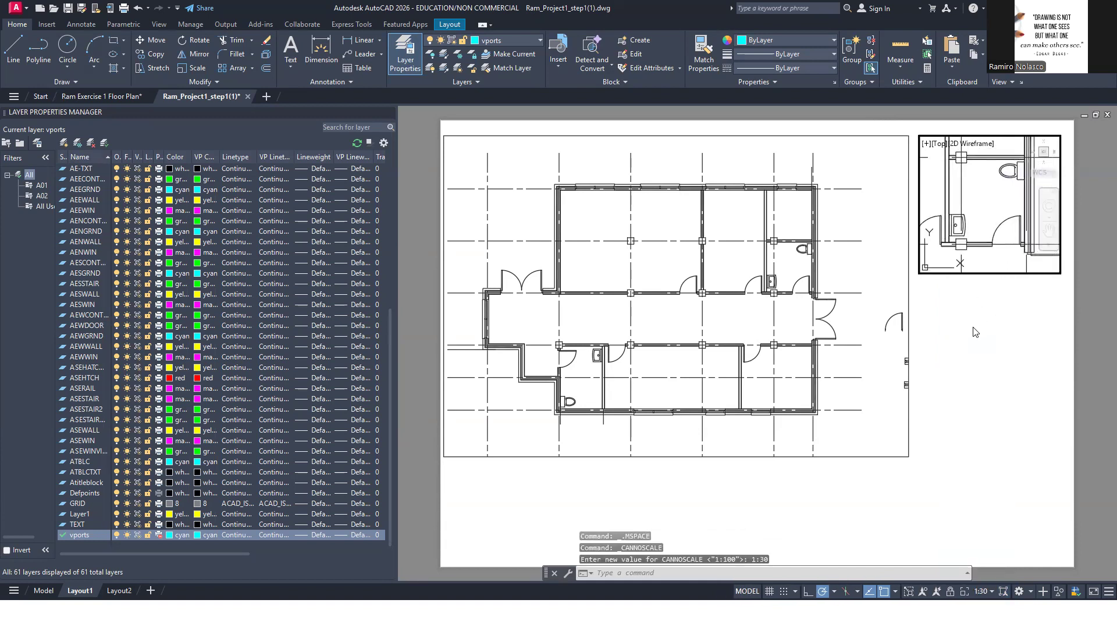
Create a third viewport below the washroom viewport, matching its width and ending level with the floor plan viewport's bottom edge
double_click(973, 326)
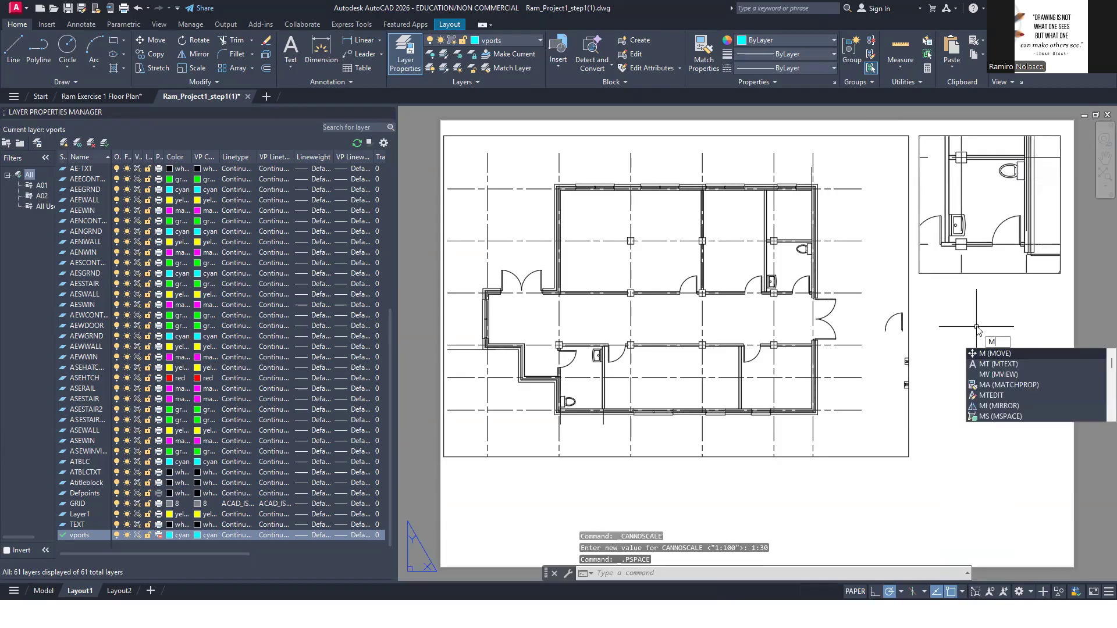
key(Return)
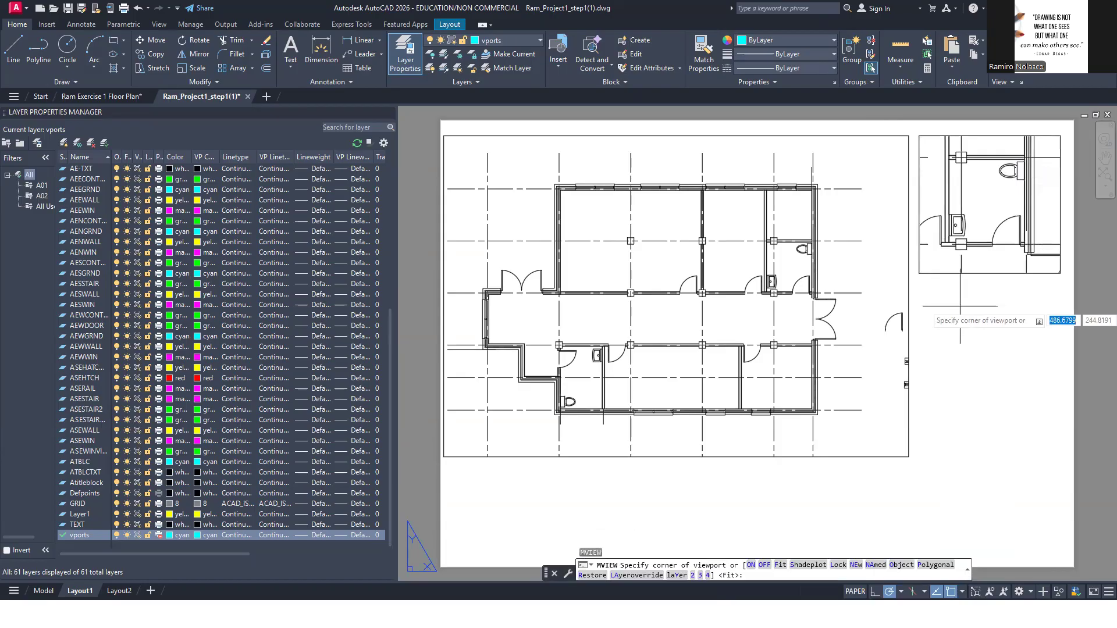
click(919, 316)
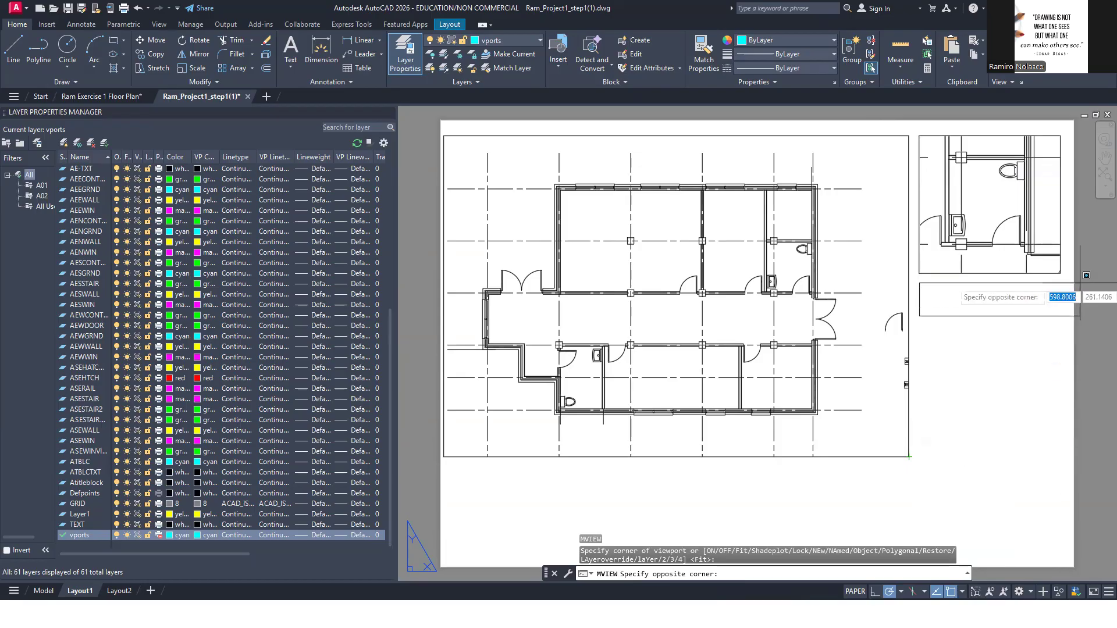
click(1060, 456)
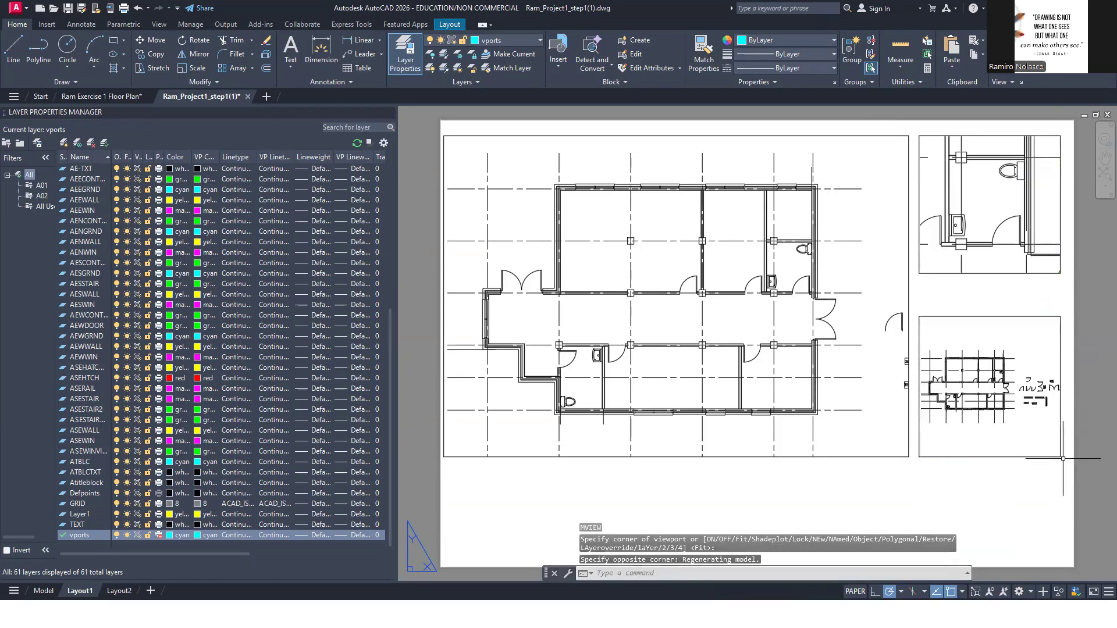
Frame the lower-left washroom in the new viewport at 1:30 scale and return to paper space
double_click(1035, 428)
scroll(948, 406, up, 8)
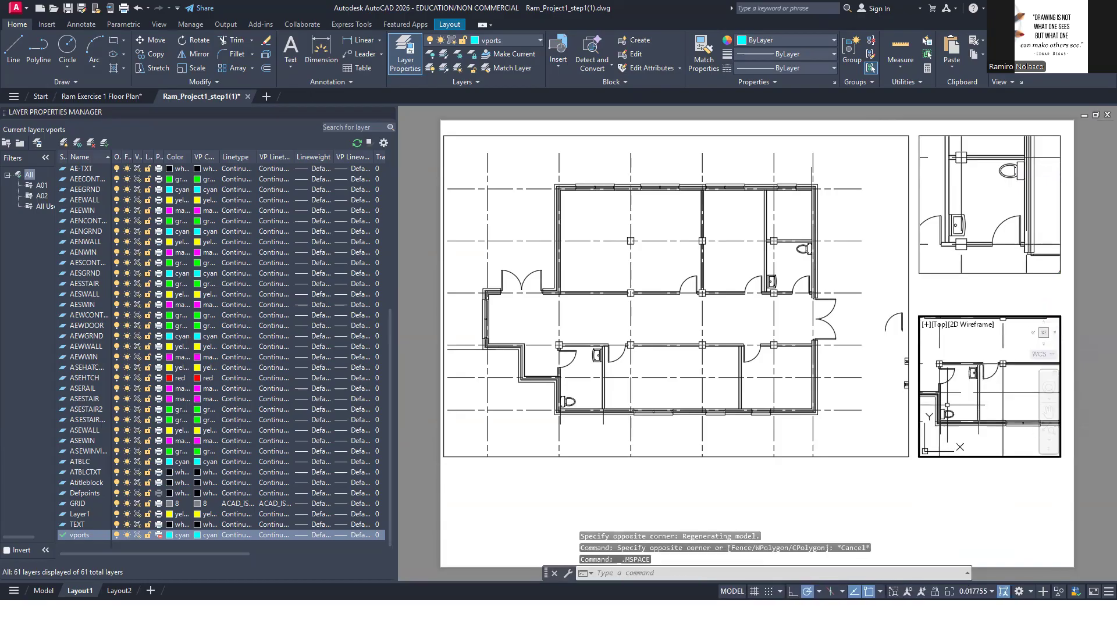
middle_drag(954, 405, 961, 403)
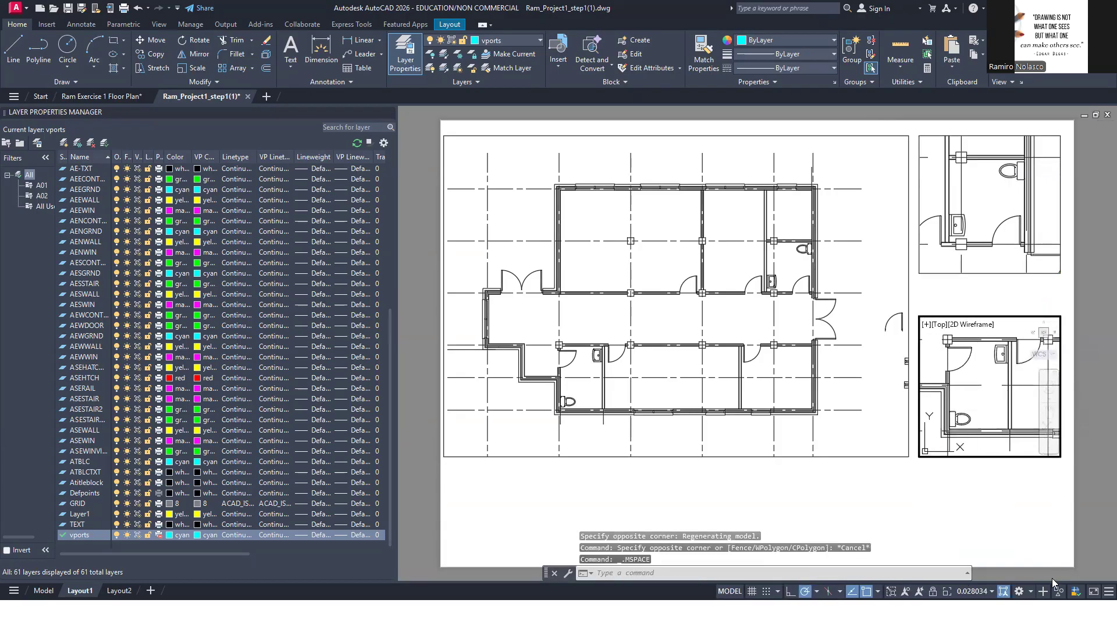
click(972, 592)
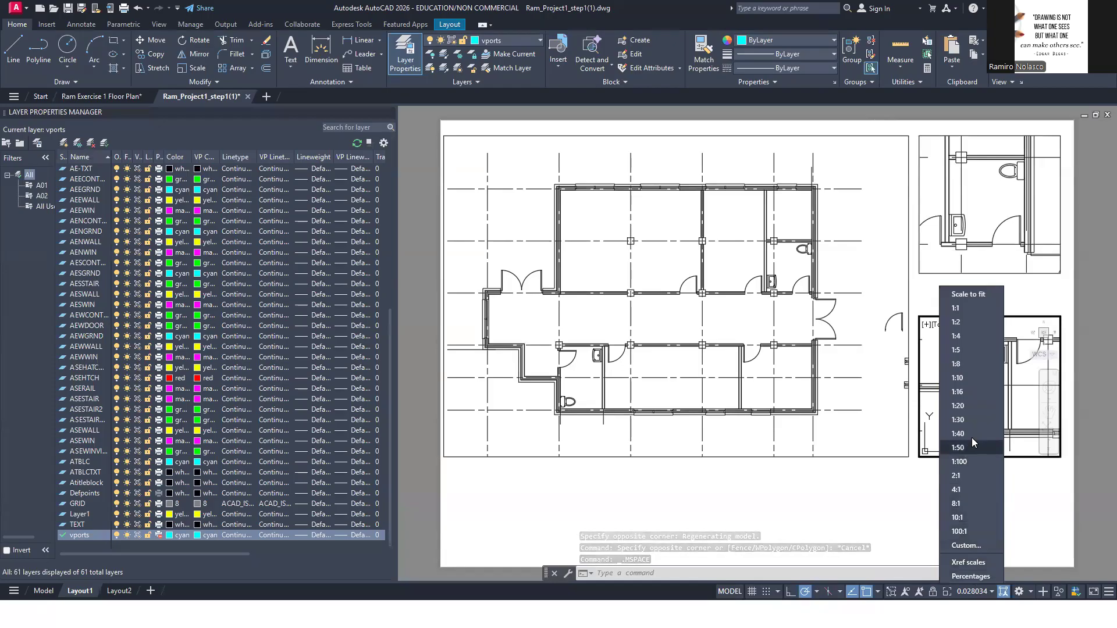
click(958, 419)
middle_drag(989, 419, 1000, 399)
double_click(987, 498)
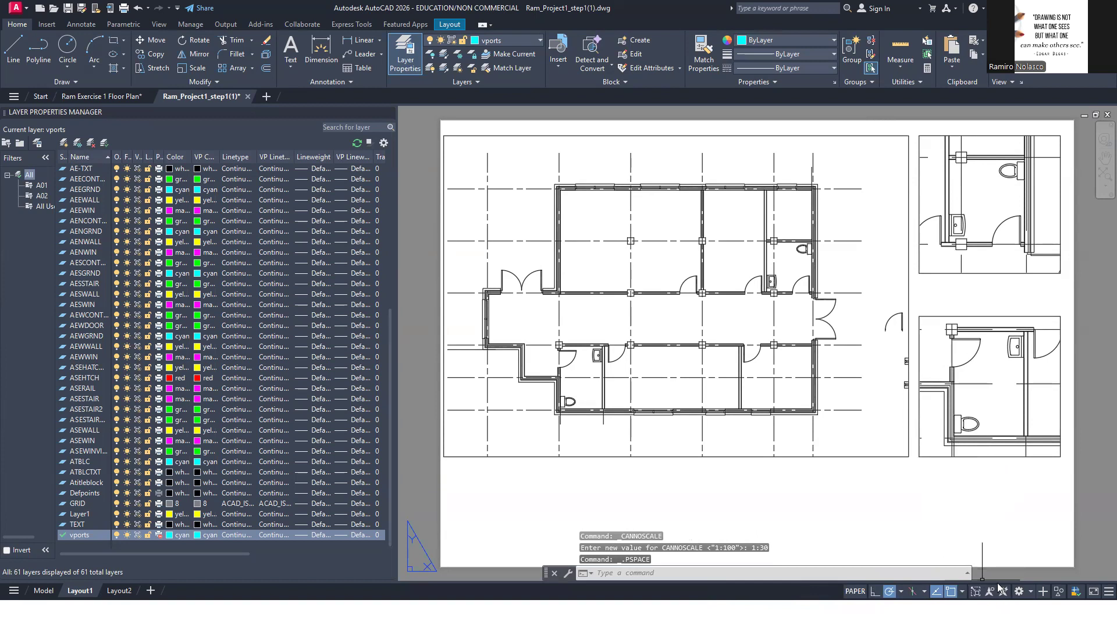
Make A01DIM the current layer
click(534, 42)
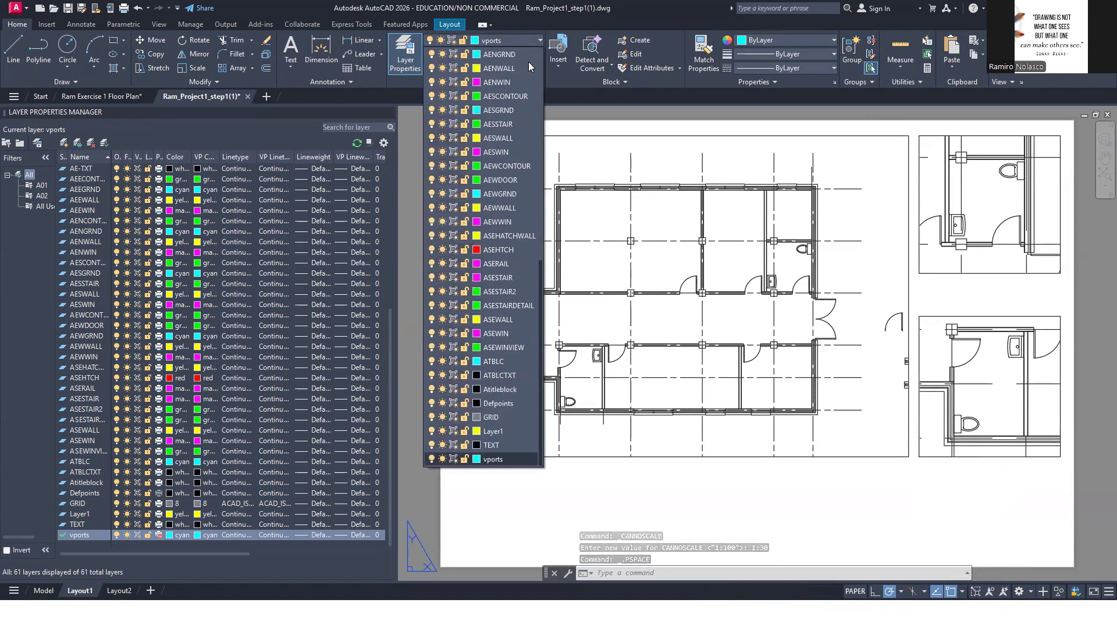
scroll(507, 144, up, 8)
scroll(510, 145, up, 3)
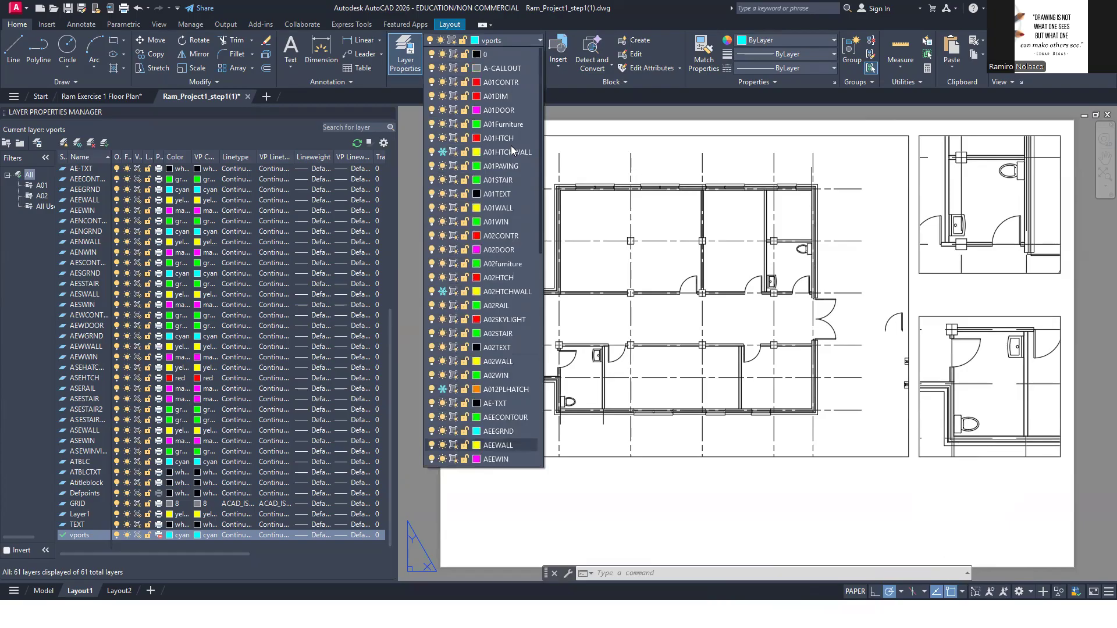
click(509, 97)
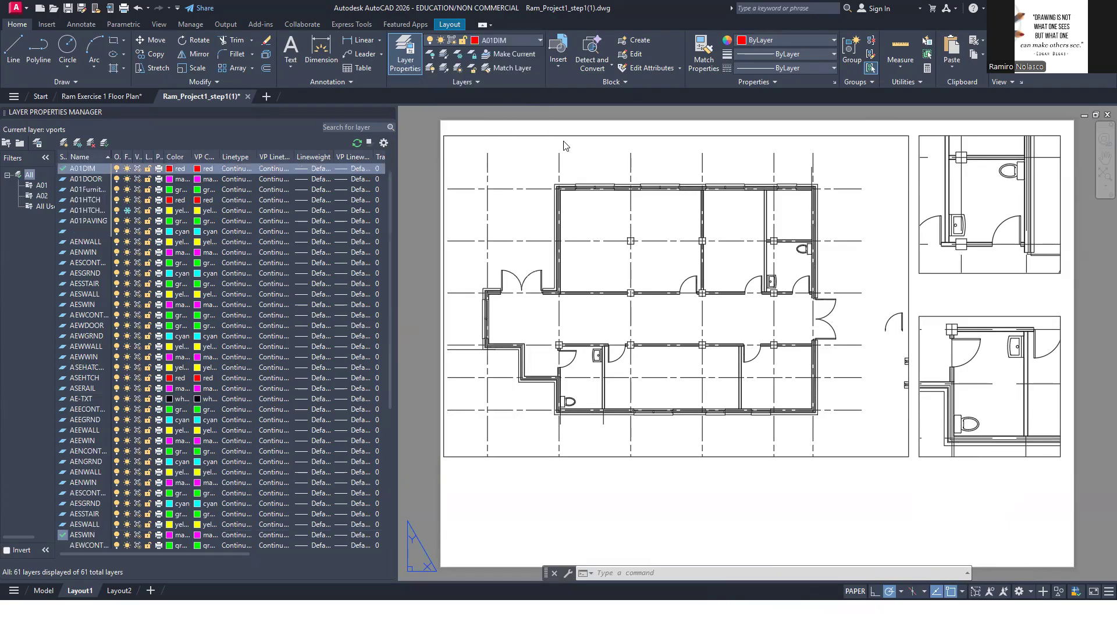
Activate the floor plan viewport and set DIM-SHERIDAN-METRIC as the current dimension style
double_click(531, 152)
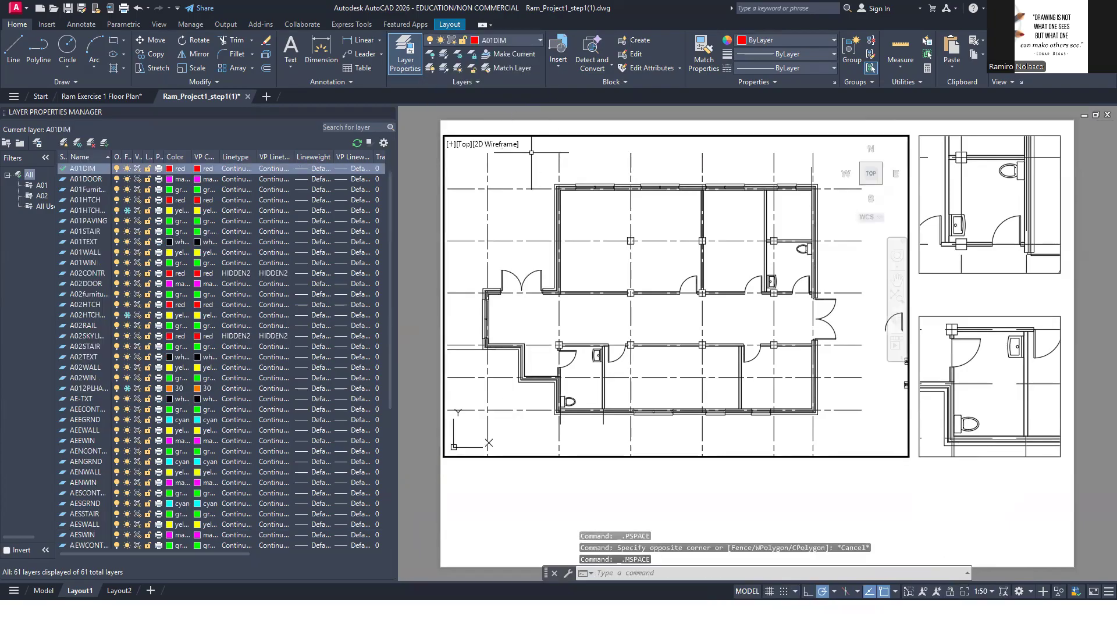
text(d)
key(Return)
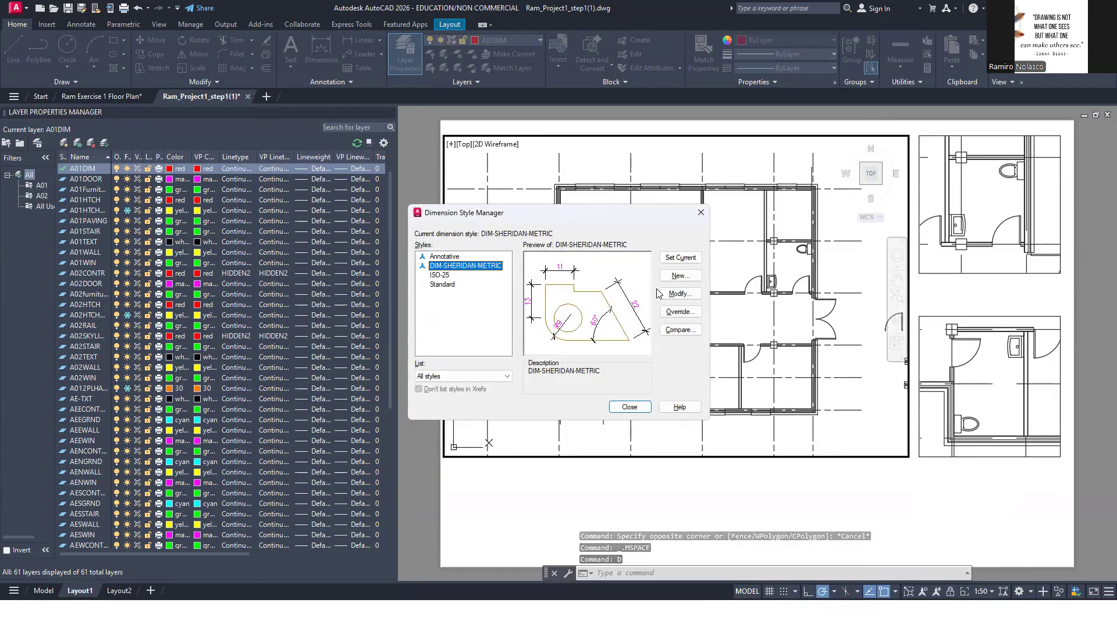
click(680, 258)
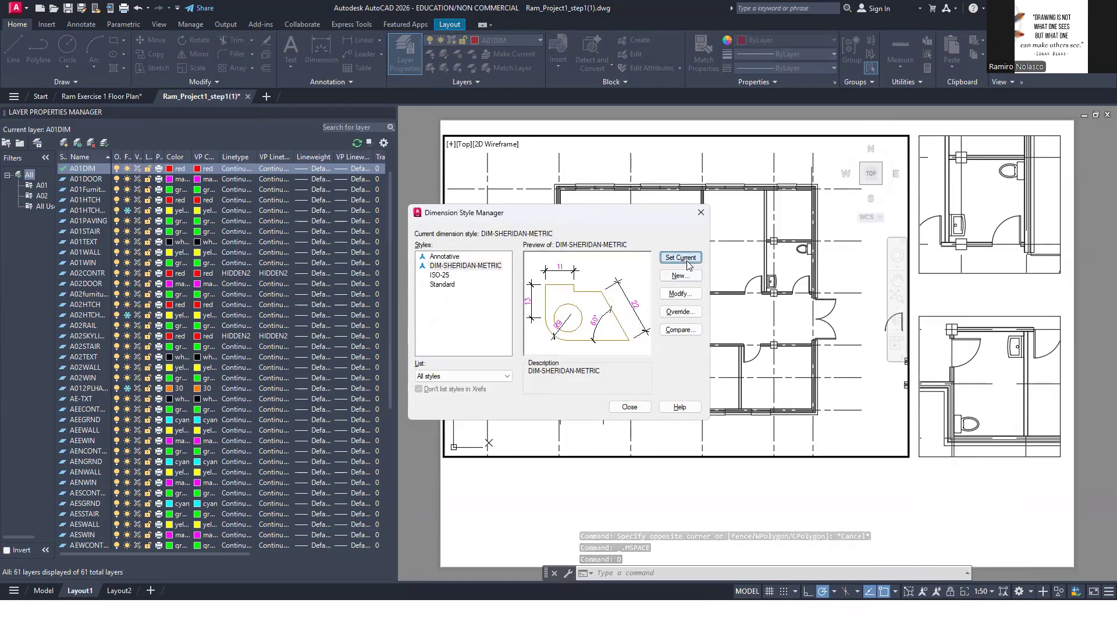
click(629, 408)
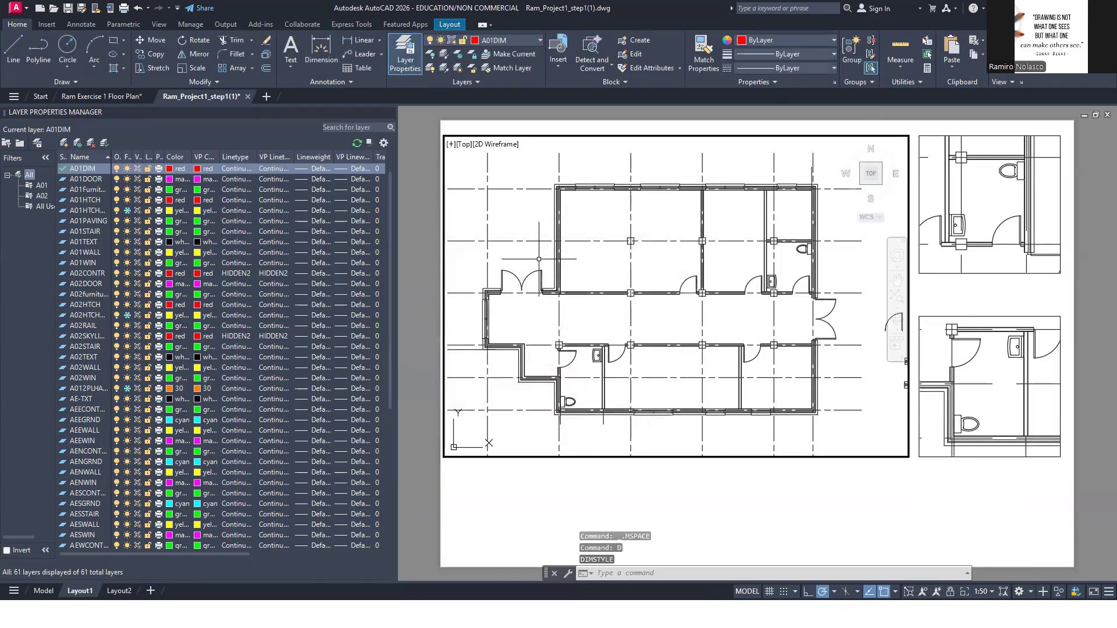
click(359, 41)
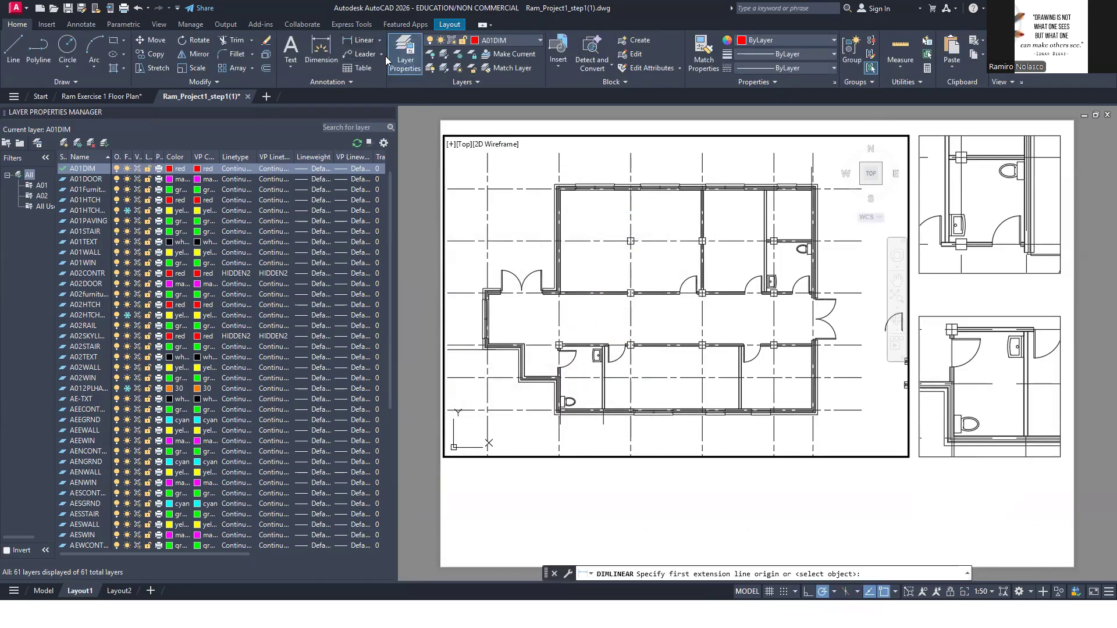
click(555, 185)
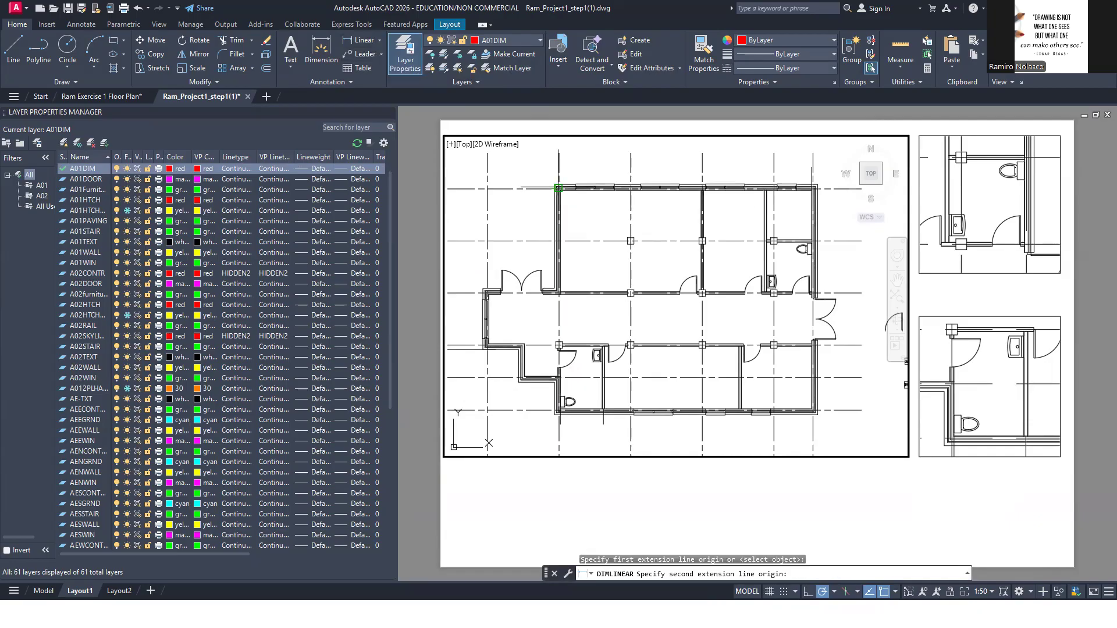
scroll(567, 185, up, 4)
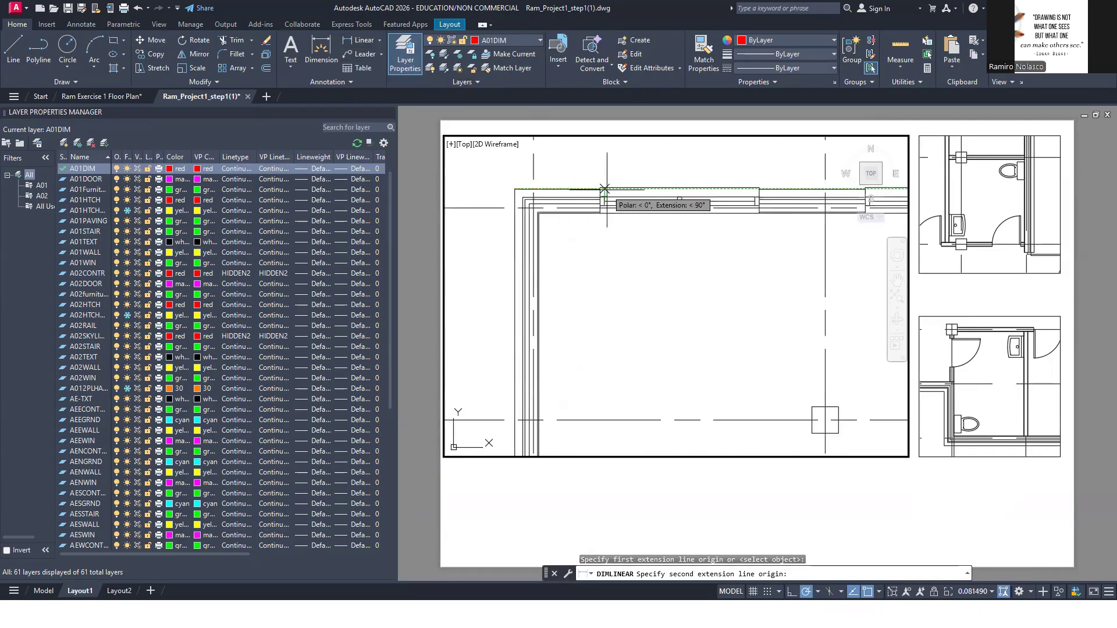
key(Escape)
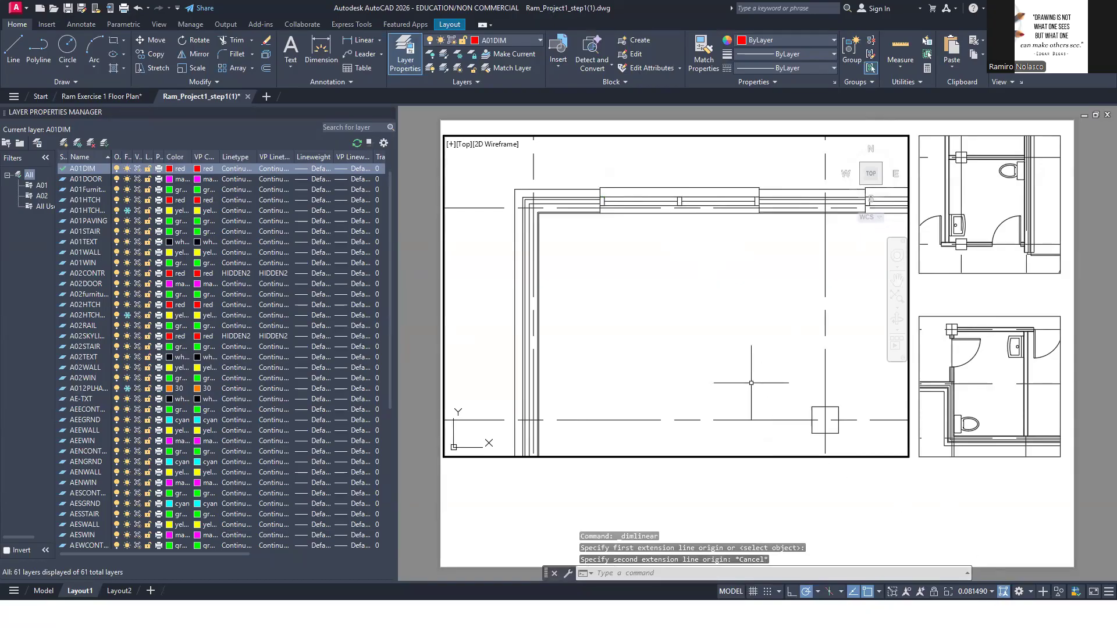
click(727, 333)
click(664, 317)
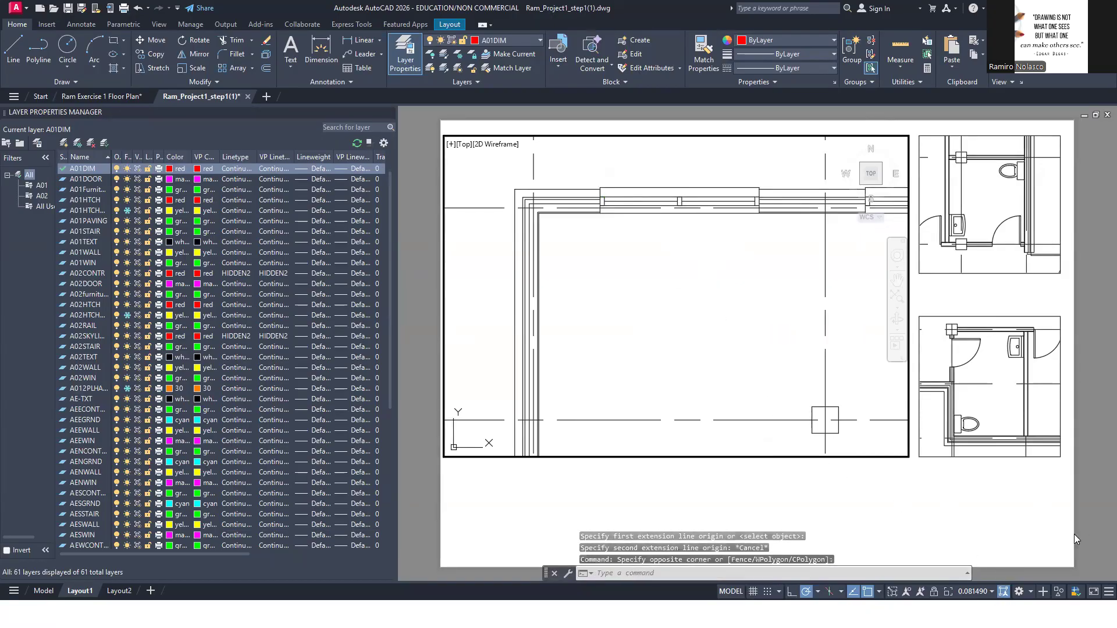
click(989, 593)
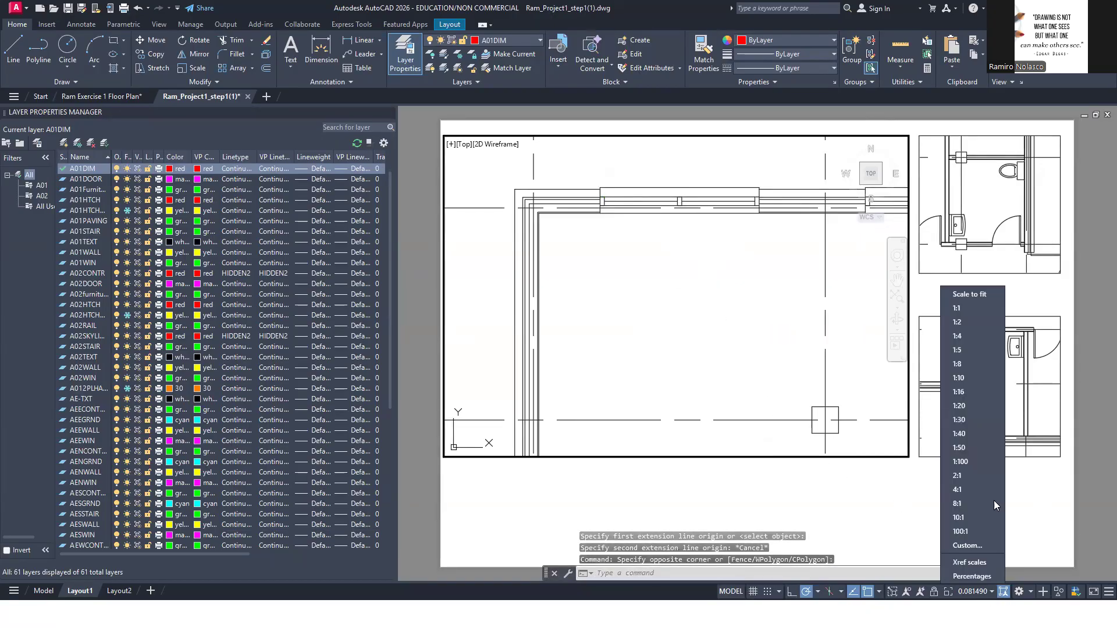
click(976, 447)
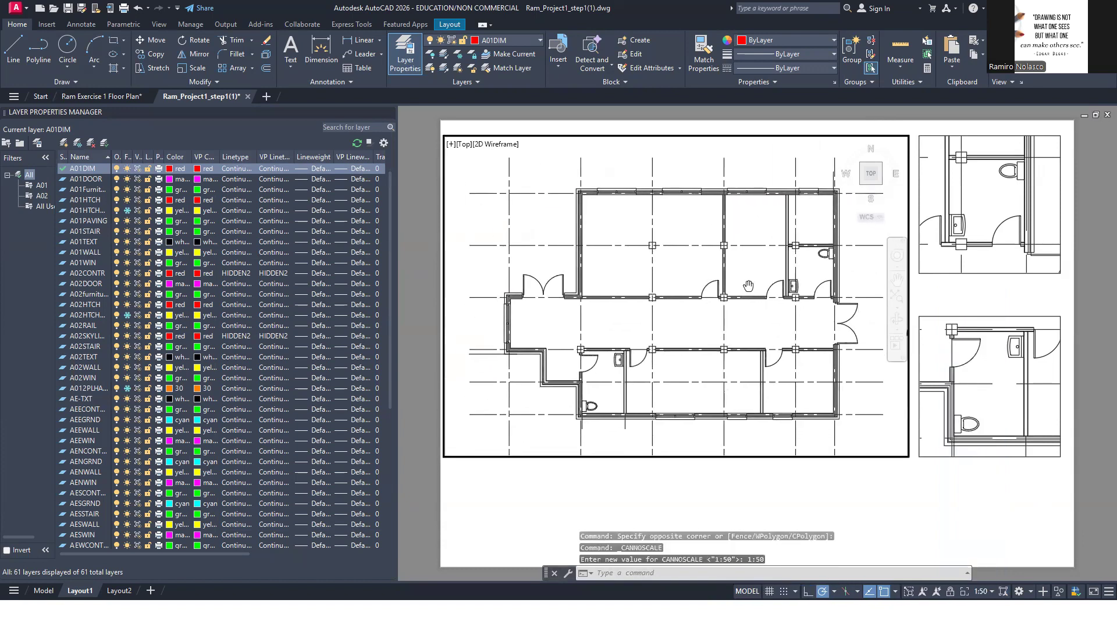
Maximize the floor plan viewport and add a linear dimension above the upper wall, from its left outer corner to the first window edge
click(908, 593)
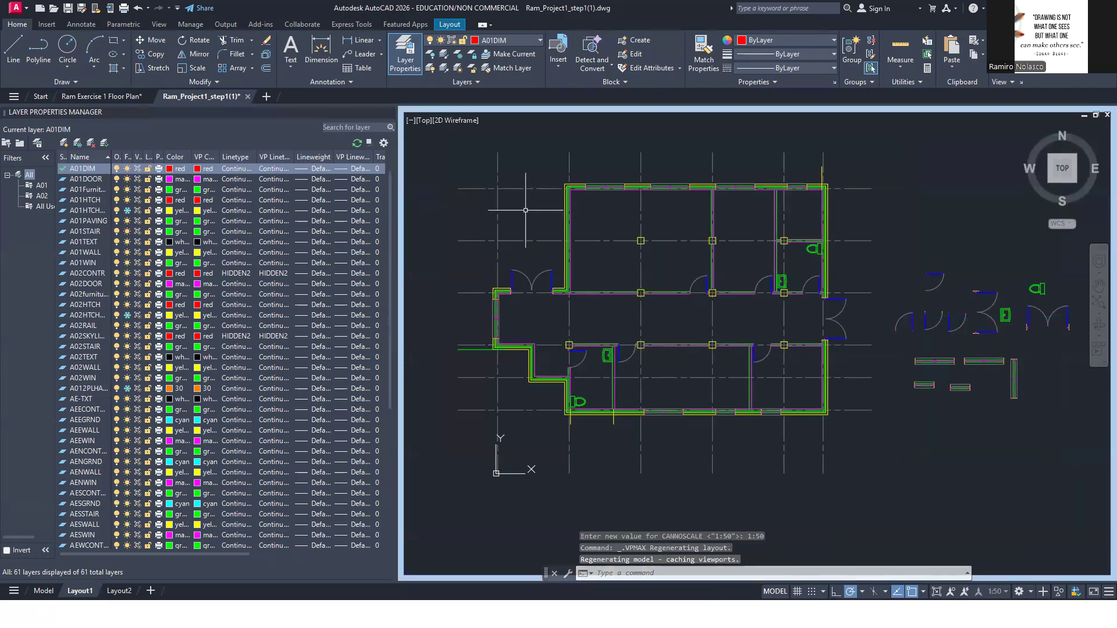
click(358, 47)
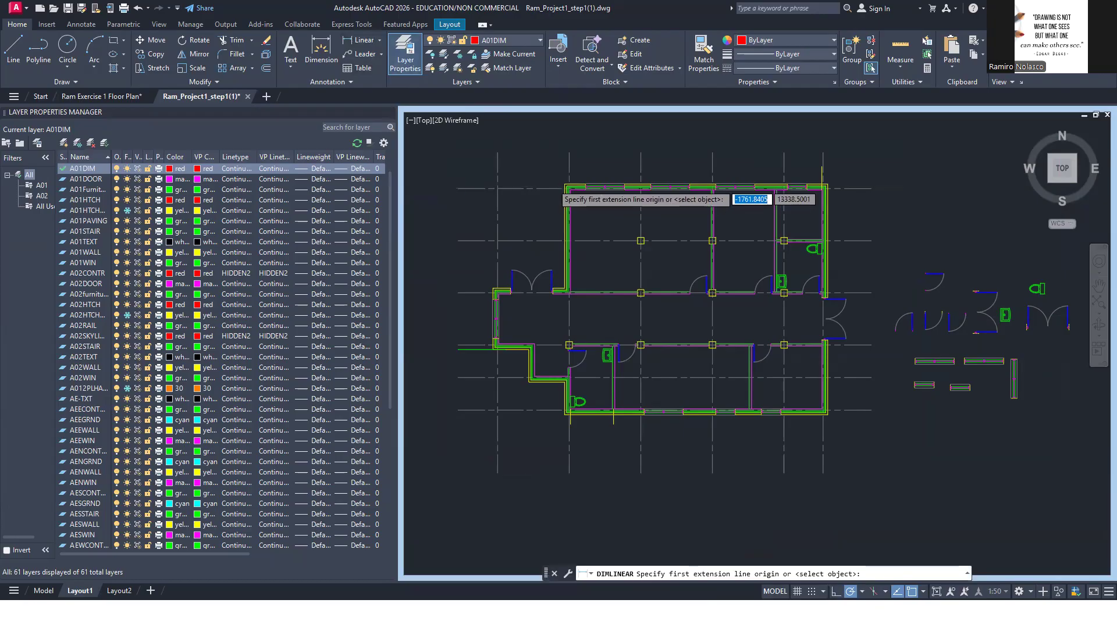
scroll(576, 187, up, 6)
click(598, 187)
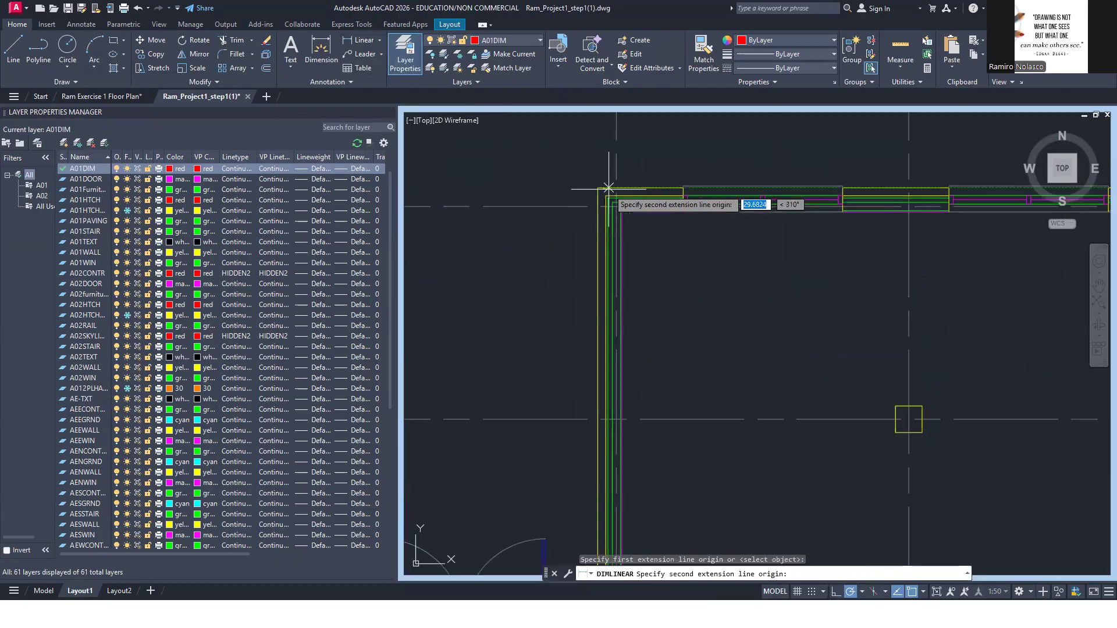
click(684, 188)
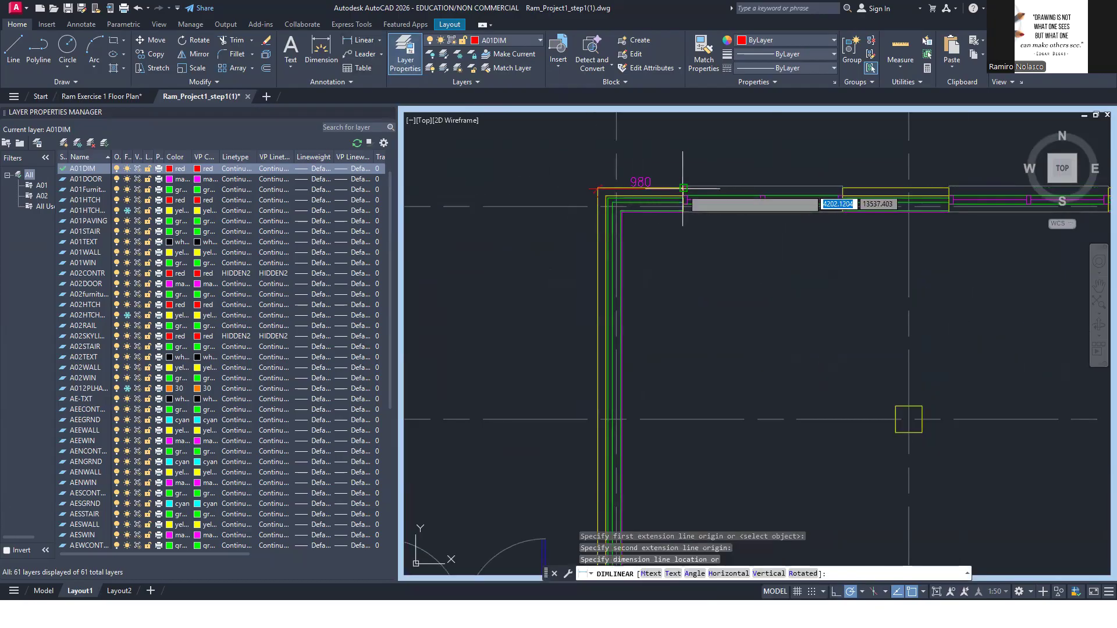
click(683, 146)
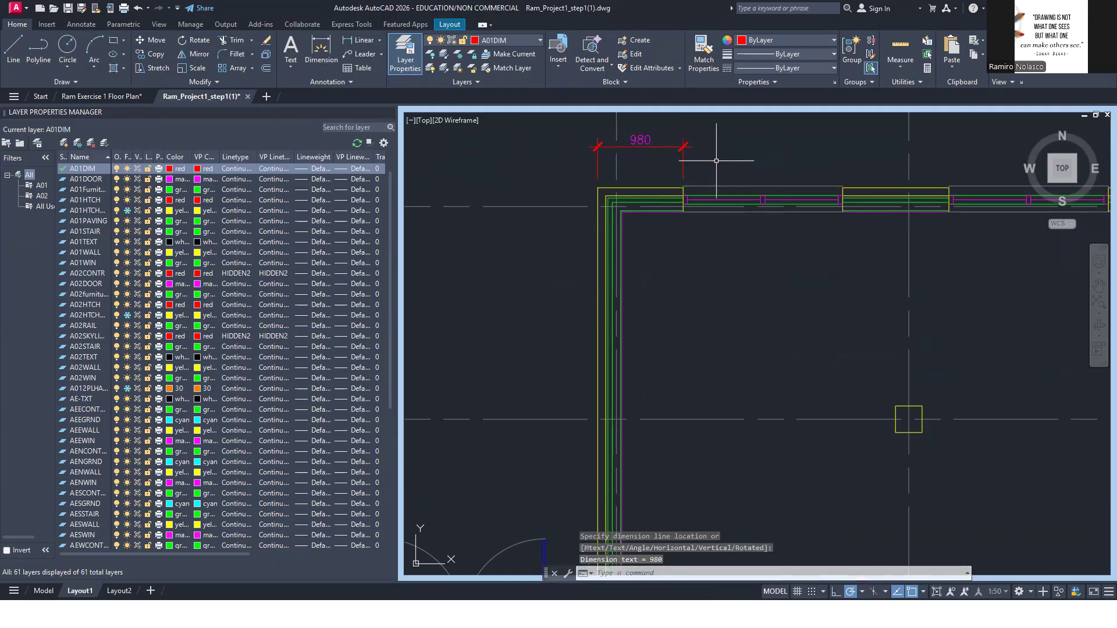
Continue the dimension chain along the upper wall to the far edge of the second window, and minimize the viewport
text(DIM)
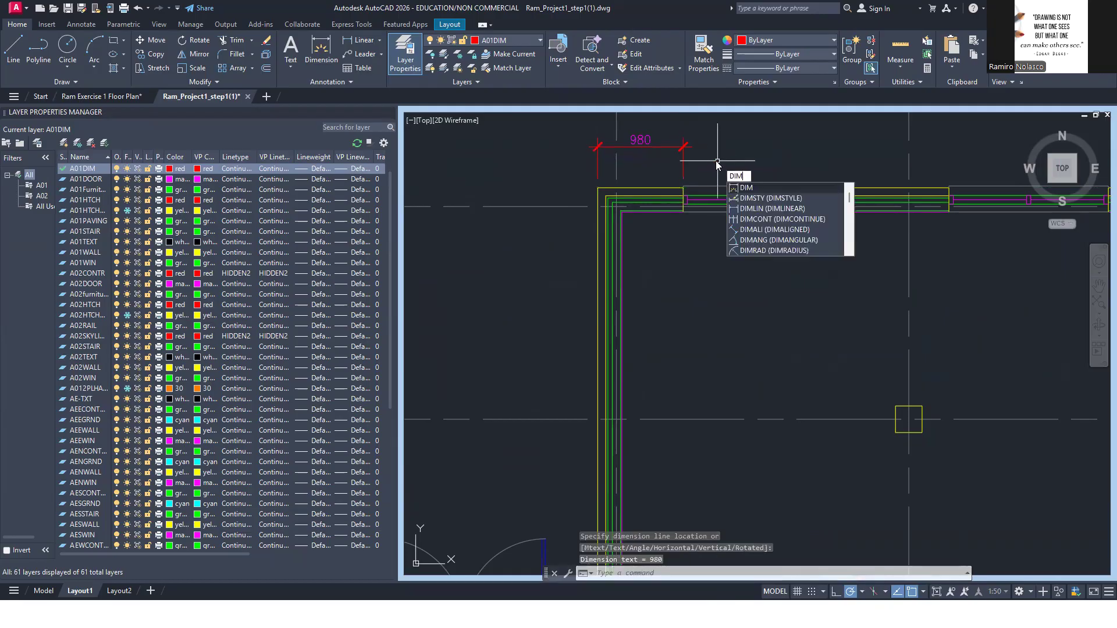
click(827, 218)
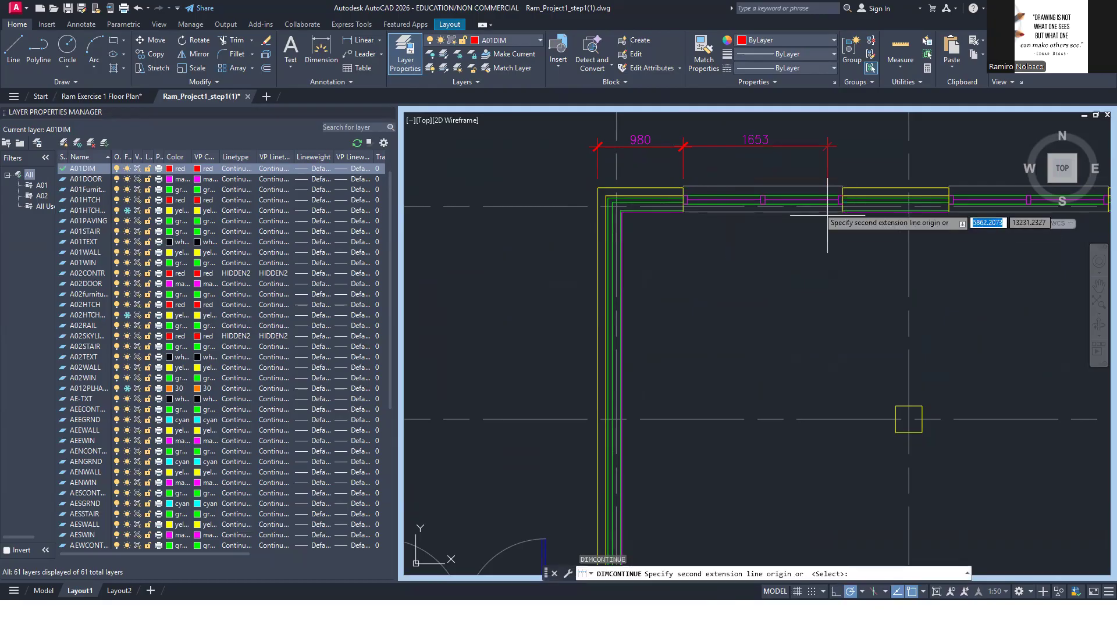
click(842, 187)
click(949, 187)
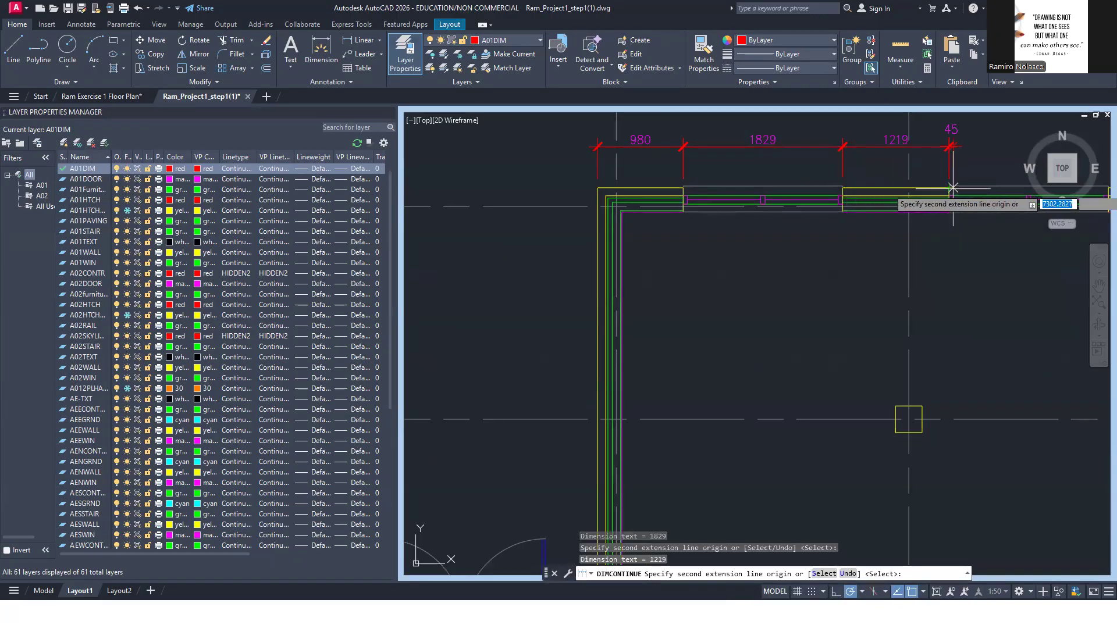
scroll(949, 186, down, 2)
middle_drag(946, 180, 751, 163)
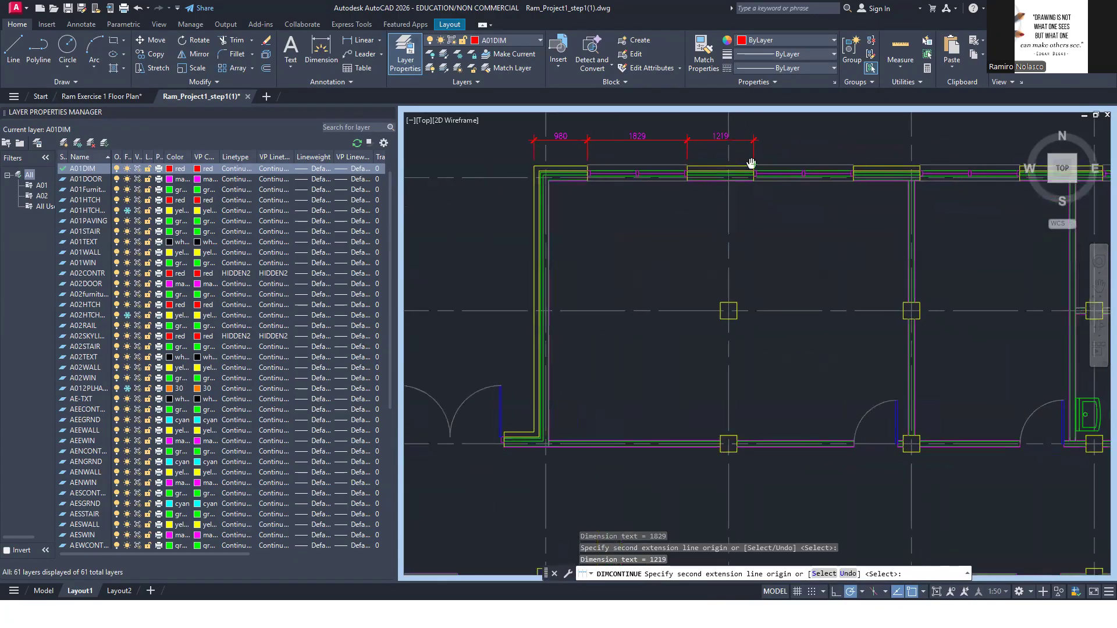
click(853, 173)
key(Escape)
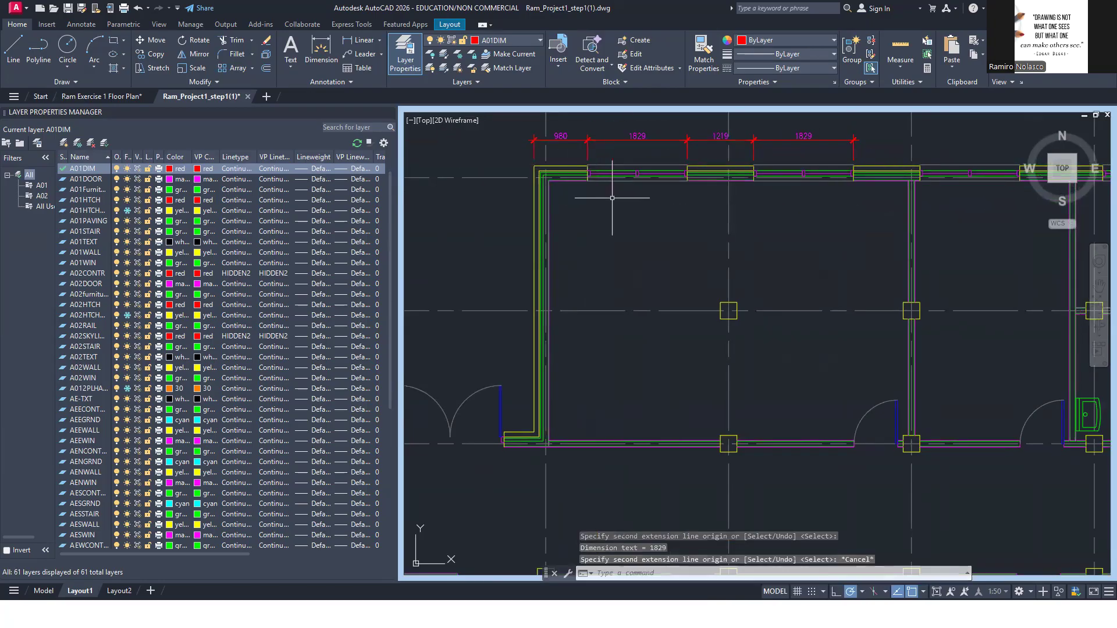
click(937, 591)
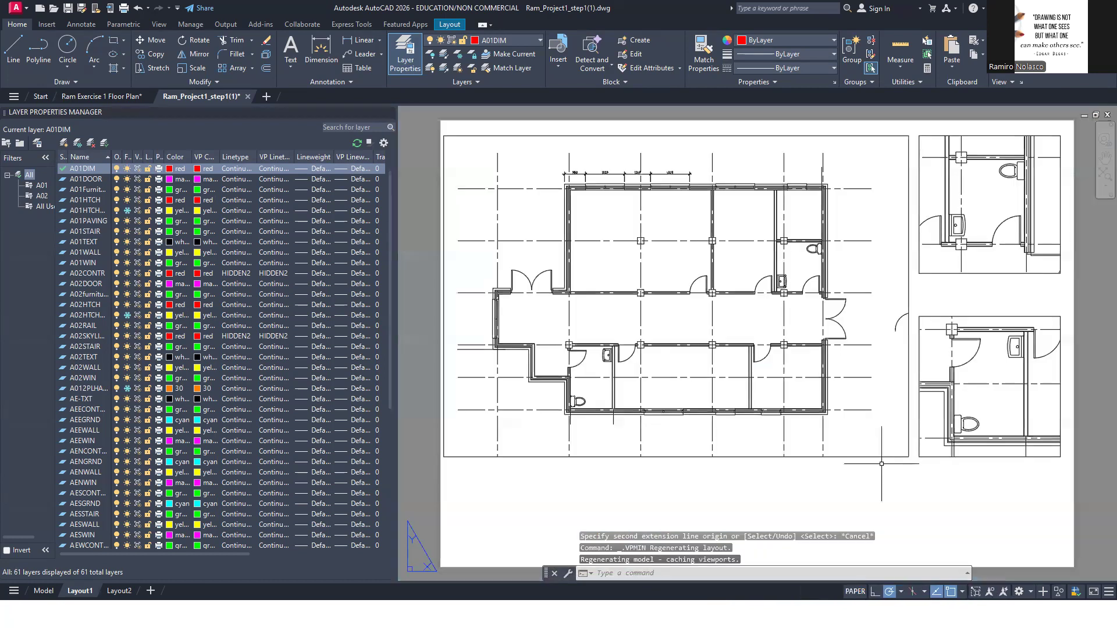
Maximize the lower washroom viewport, add a horizontal linear dimension across the washroom's interior width, and return to the layout
double_click(1004, 407)
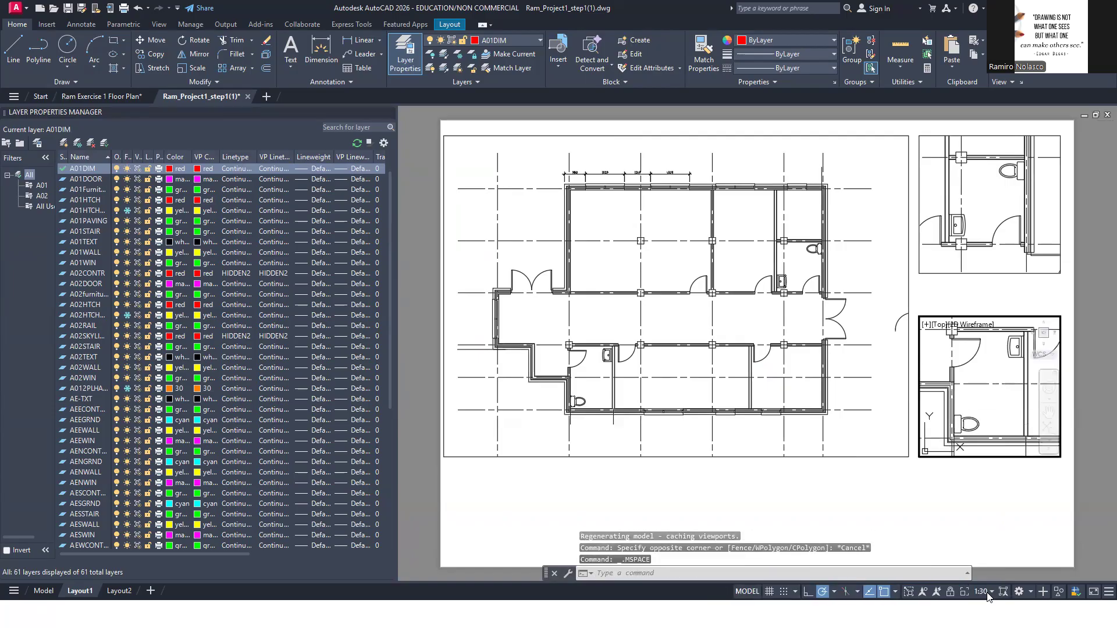
click(908, 592)
middle_drag(1001, 414, 807, 384)
scroll(807, 384, up, 5)
scroll(822, 374, down, 1)
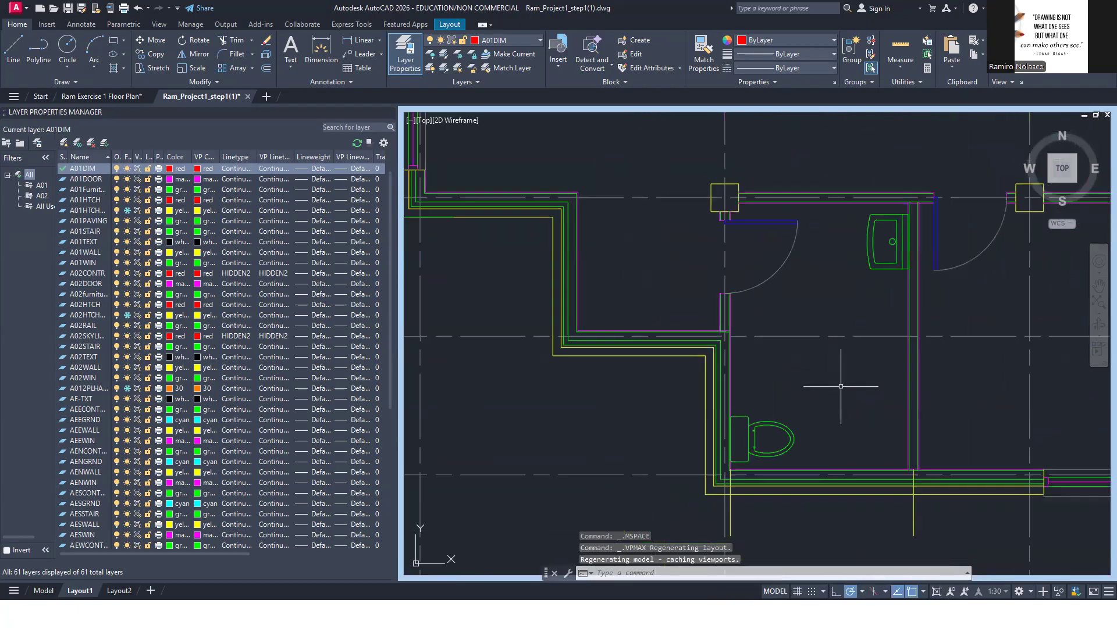
click(363, 40)
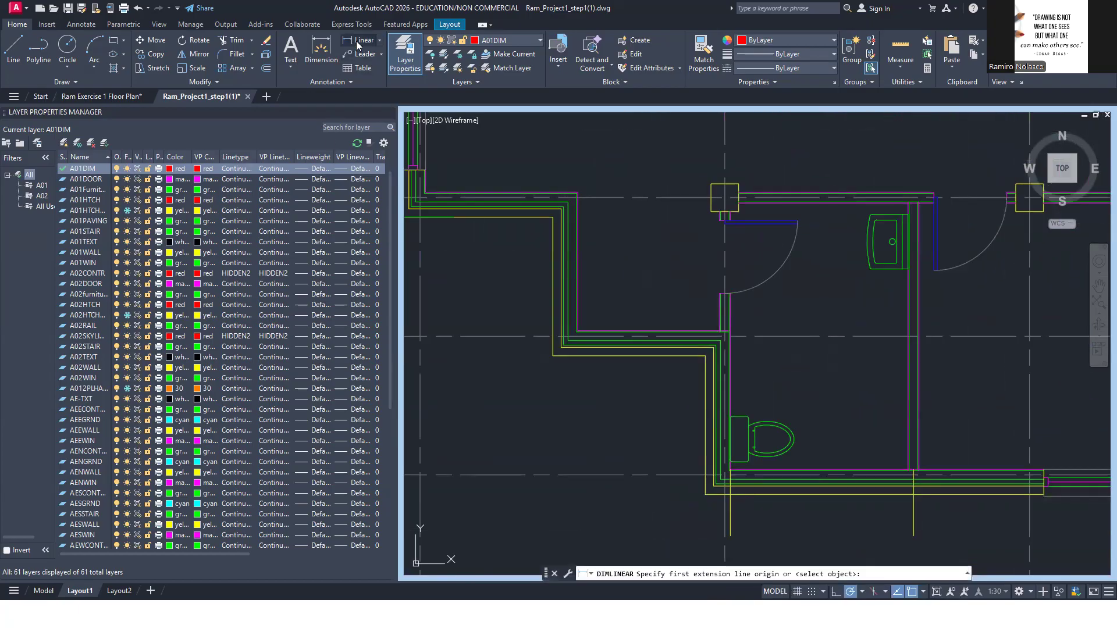
click(724, 220)
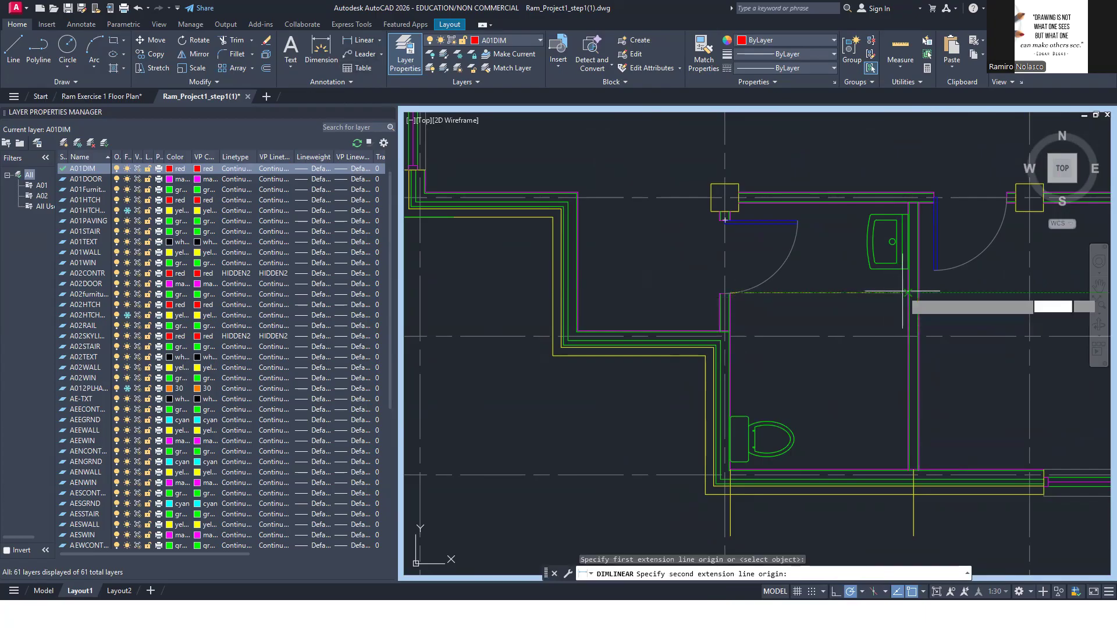
click(908, 297)
click(881, 303)
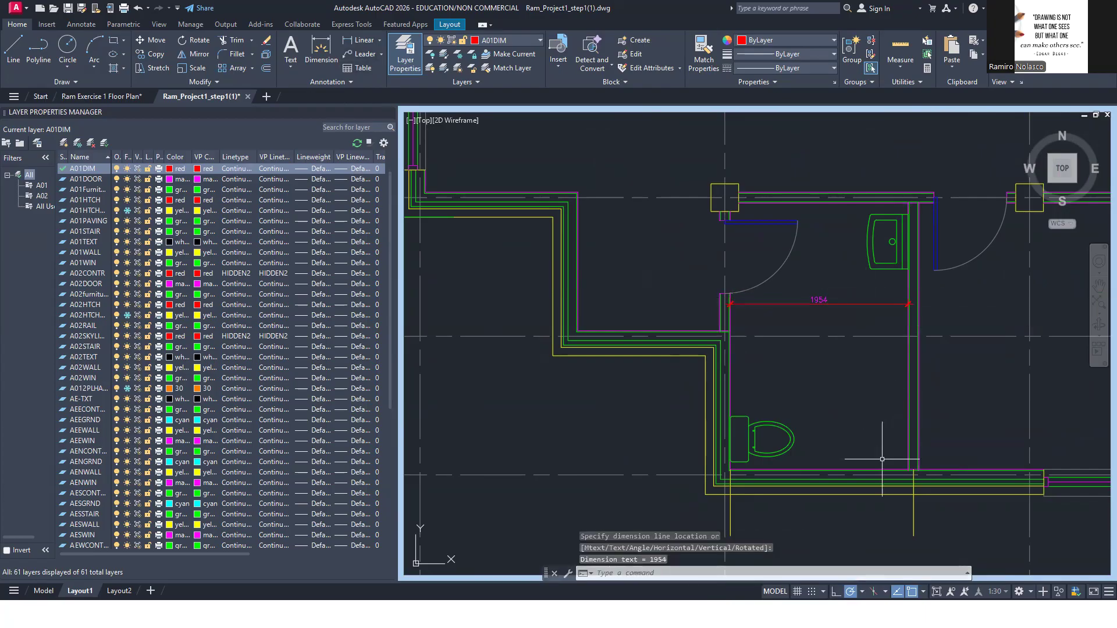
click(936, 591)
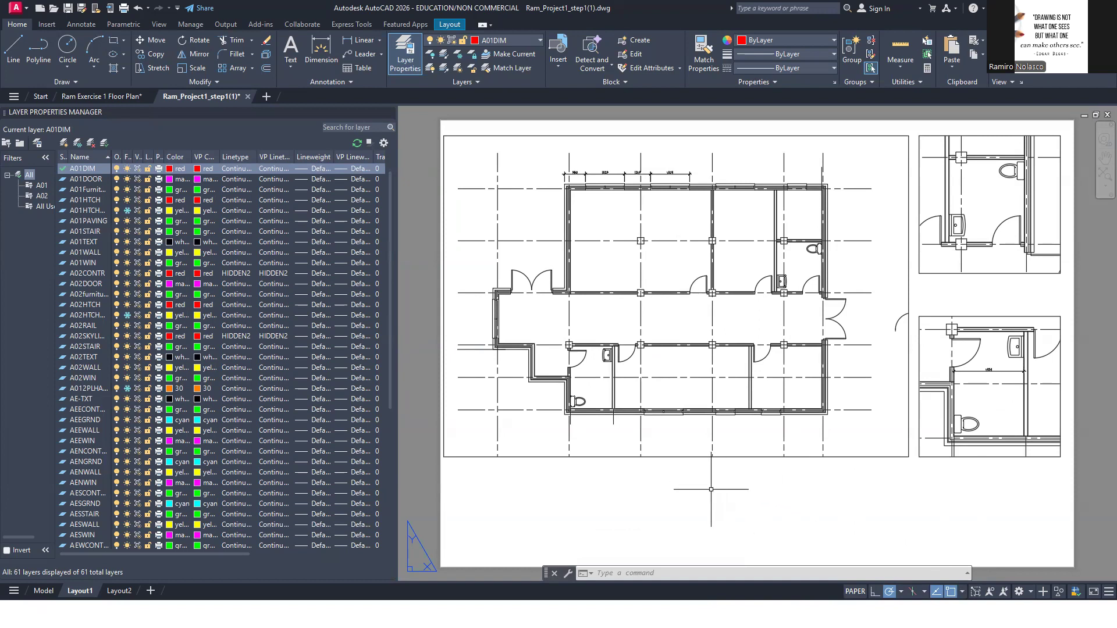
middle_drag(780, 500, 779, 494)
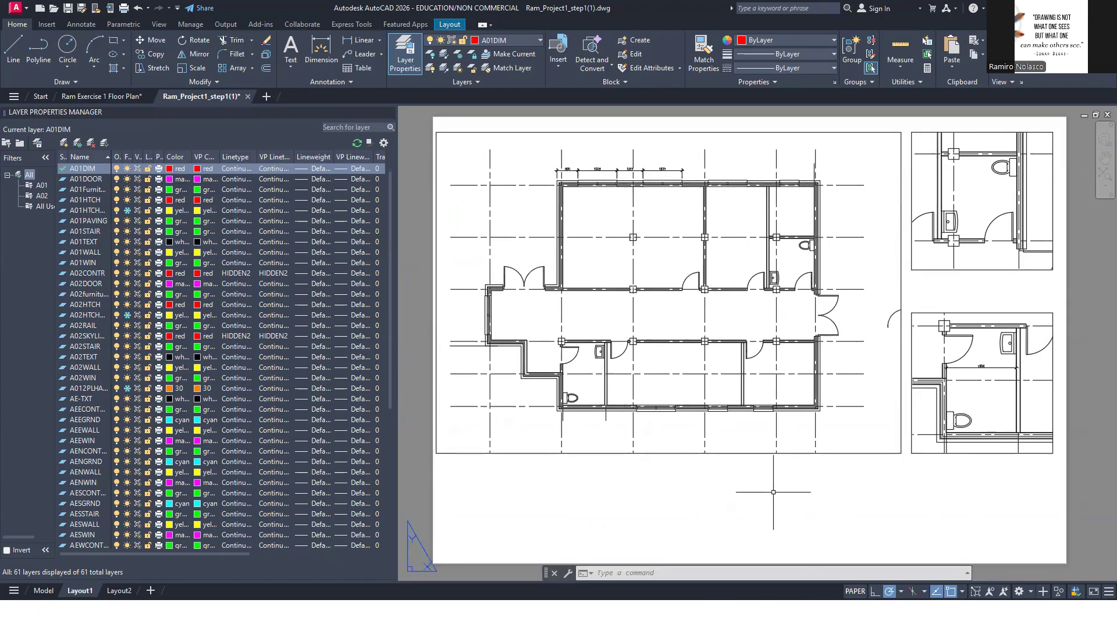